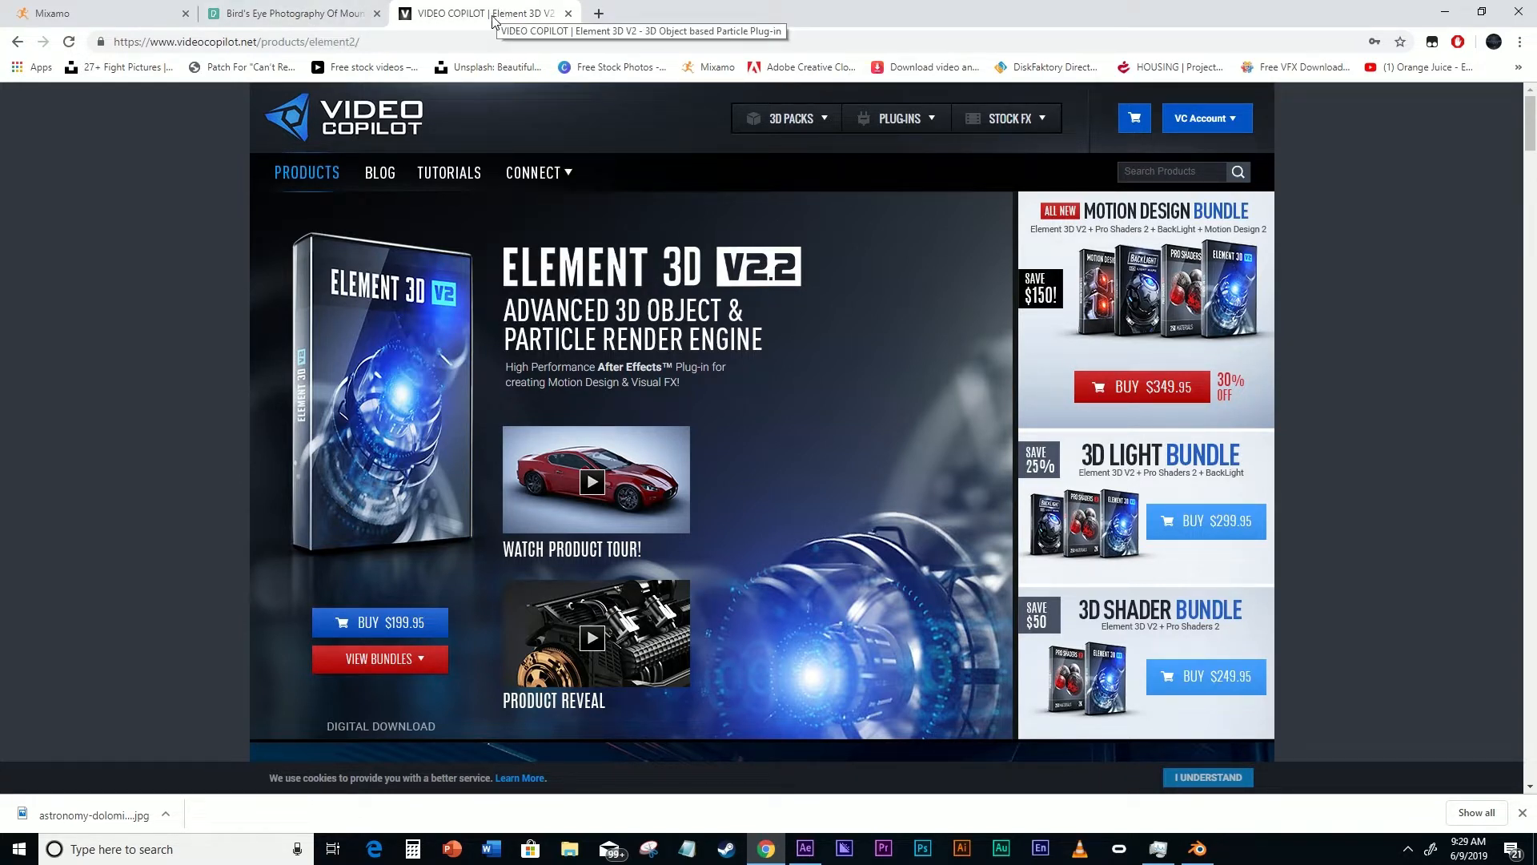
- Switch to the Mixamo page, clear the "standing" search in the character library and browse the available characters
left_click(117, 18)
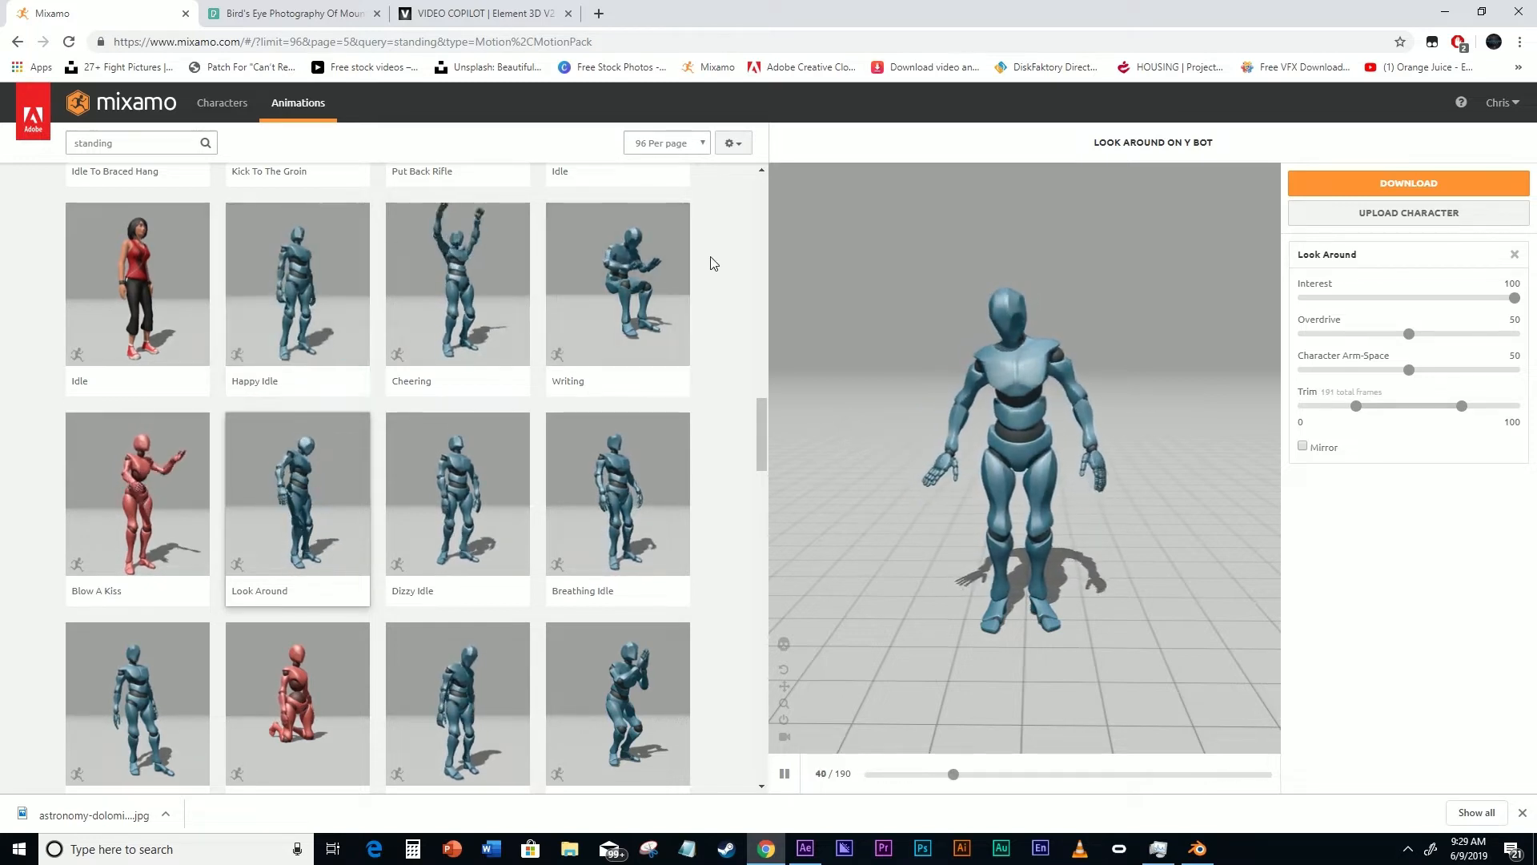
left_click(229, 112)
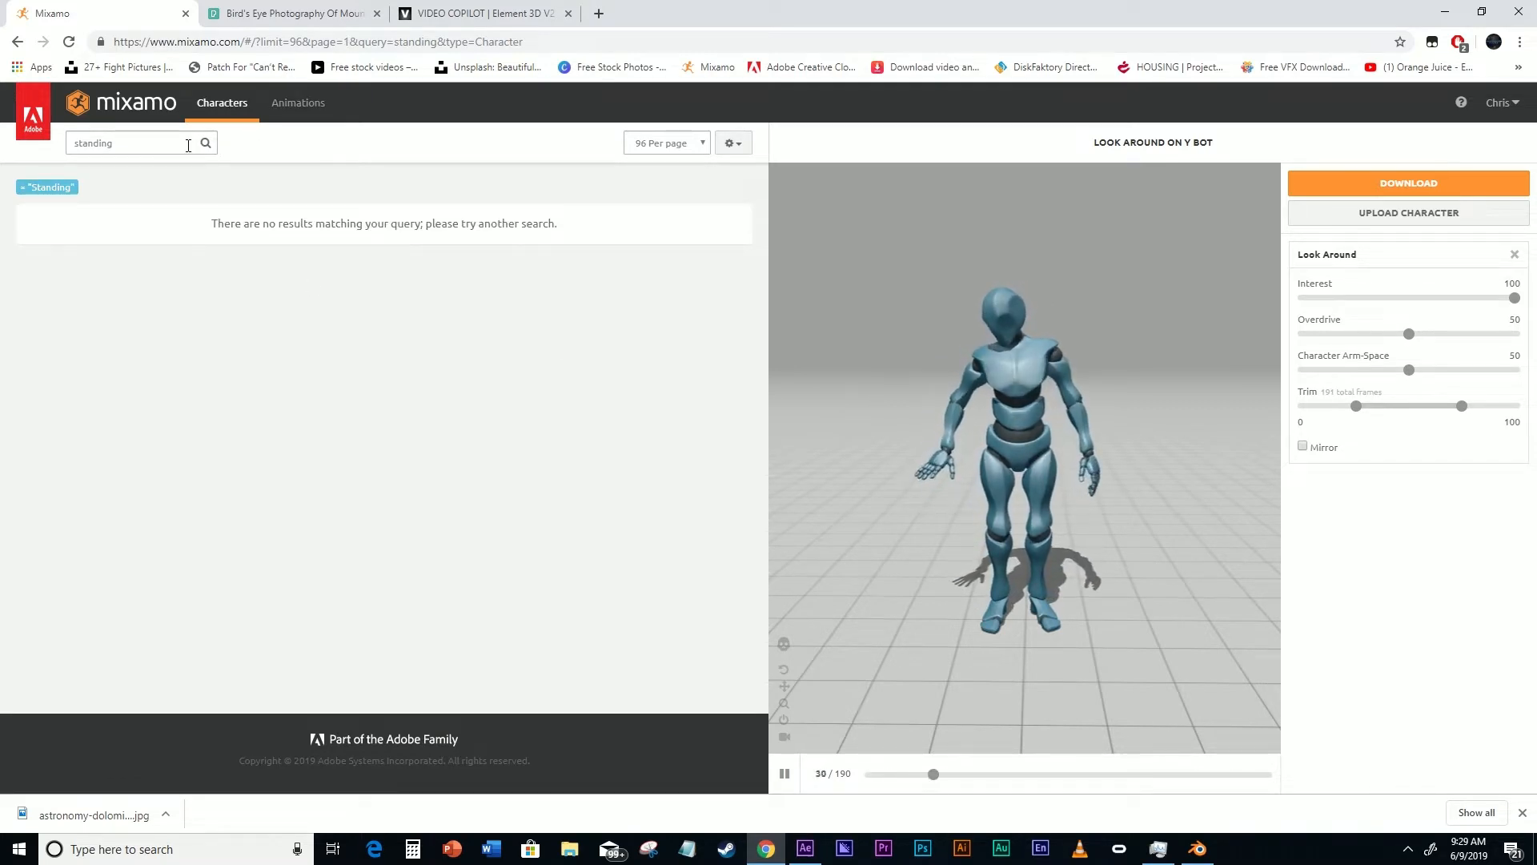
key("BackSpace")
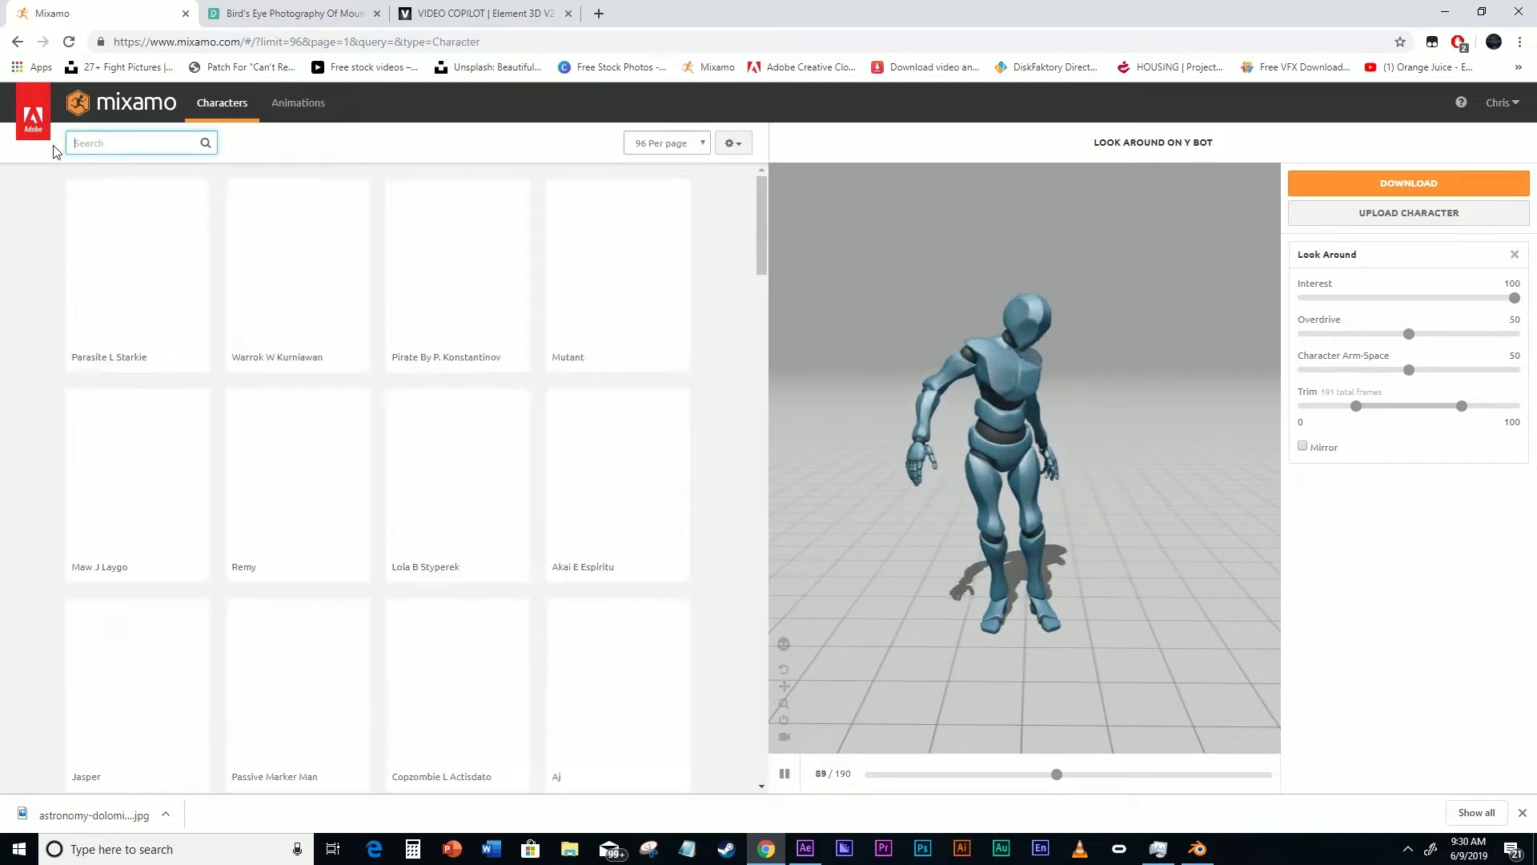
scroll(355, 443, "down", 20)
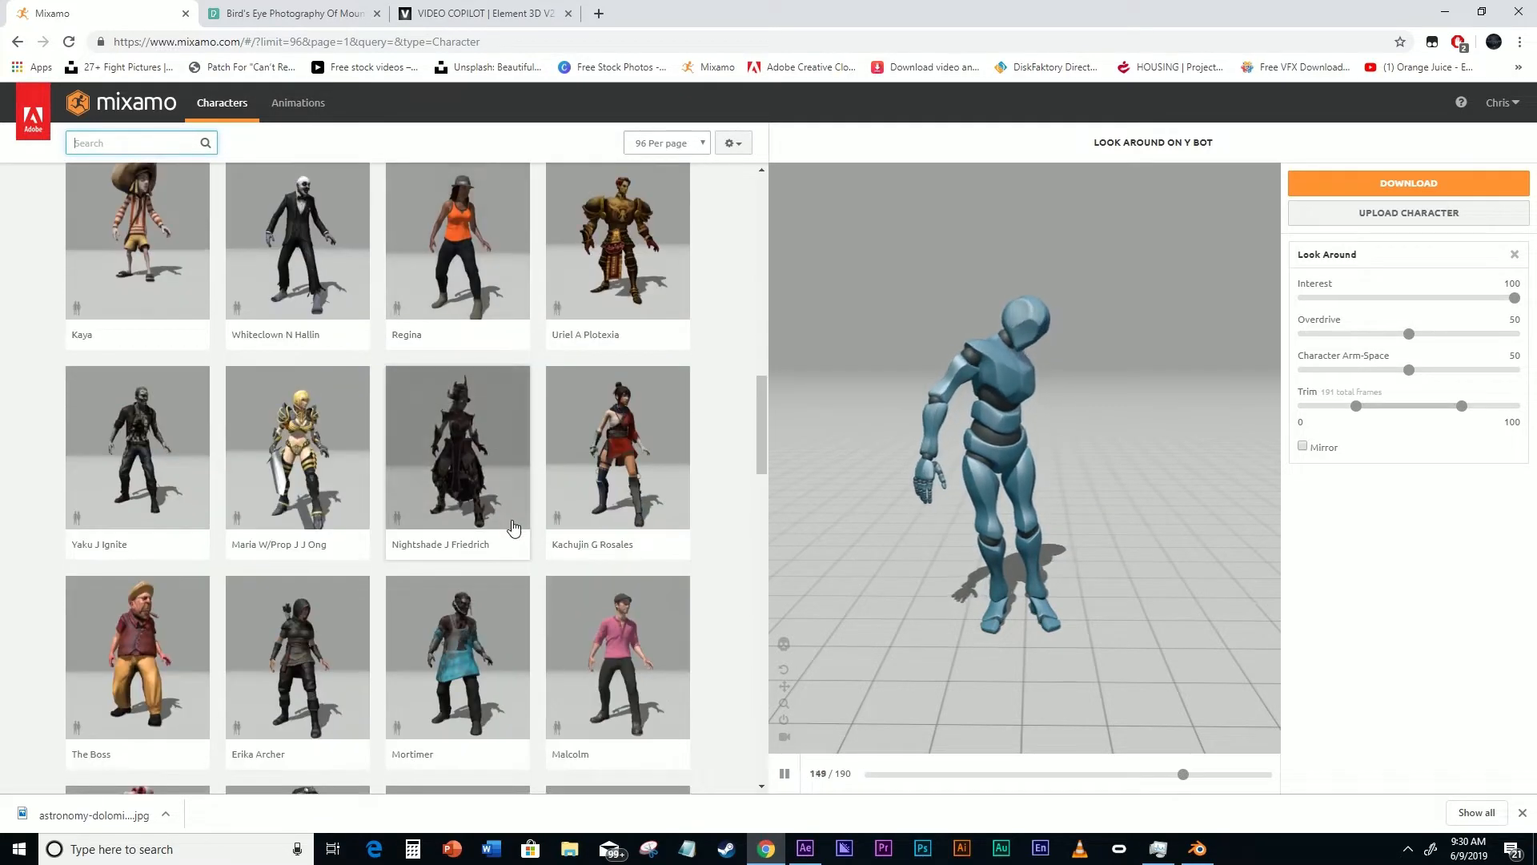
scroll(506, 502, "up", 4)
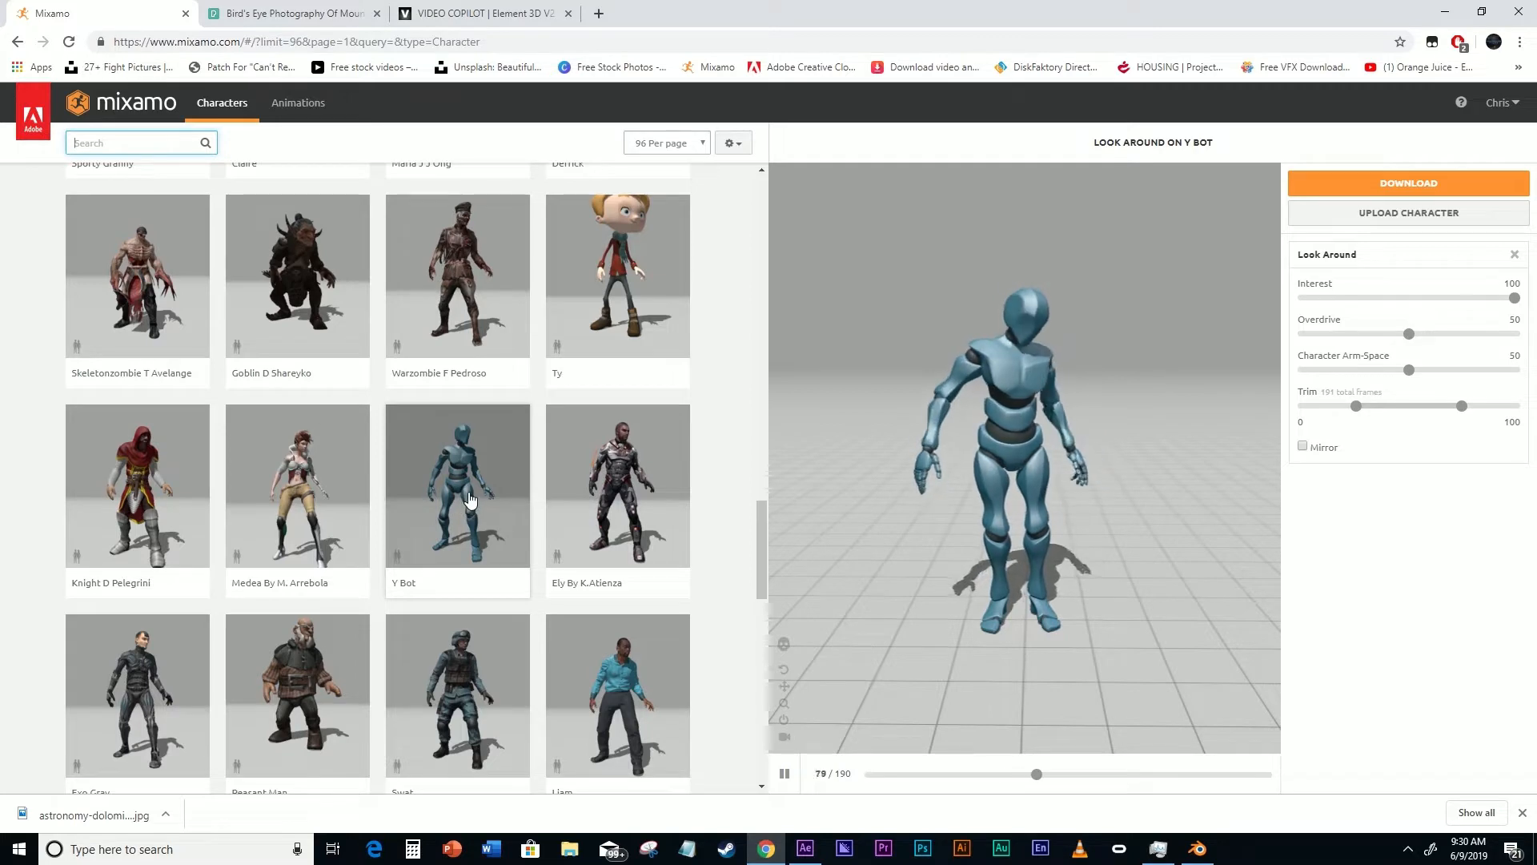
- Search the Mixamo animation library for "look around"
left_click(294, 108)
left_click(117, 147)
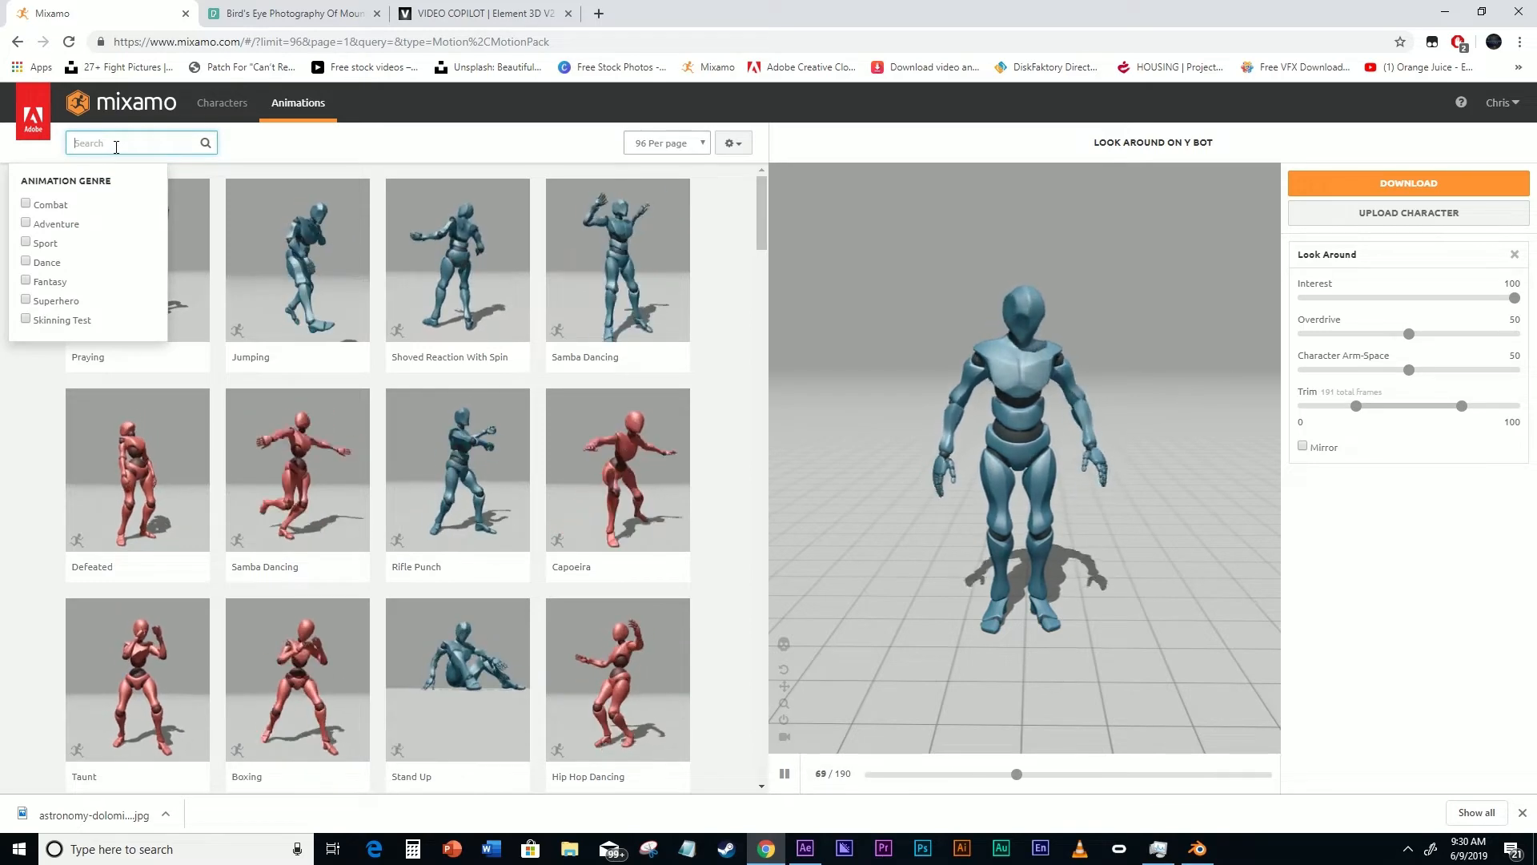
type("look around")
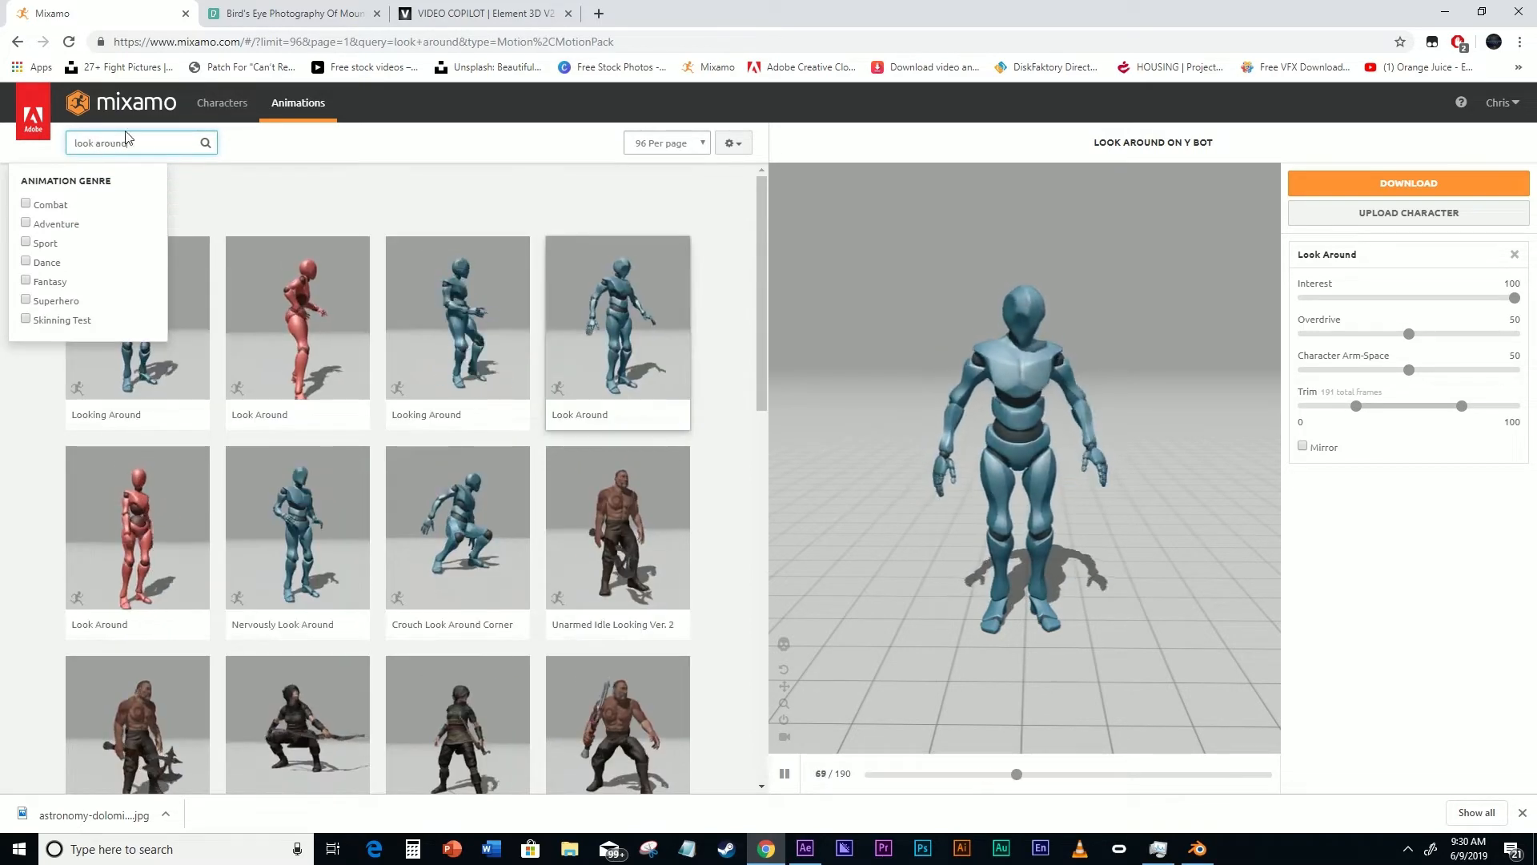
key("Return")
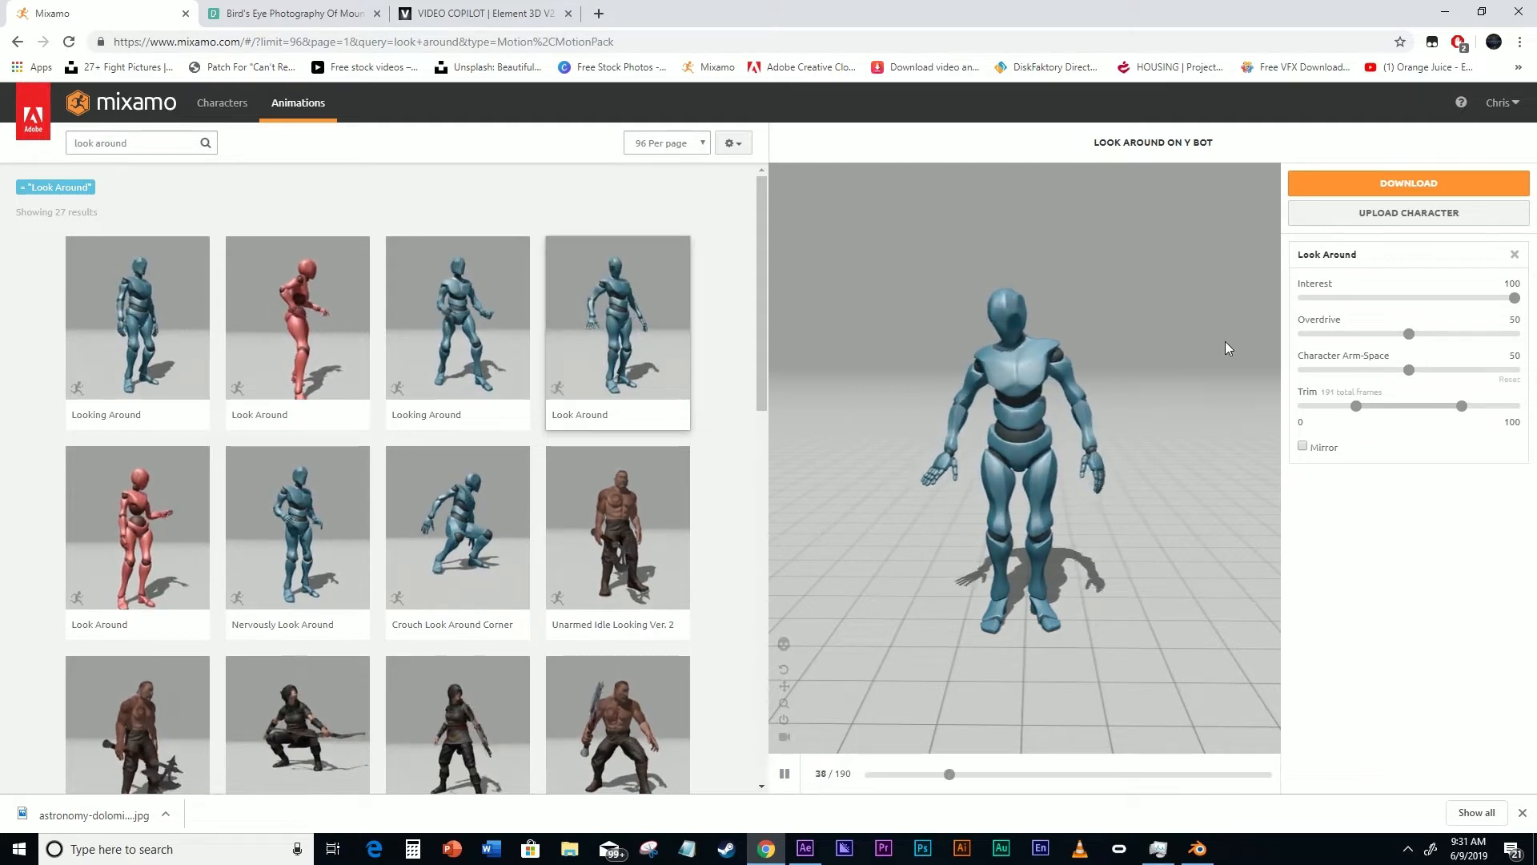
left_click_drag(1015, 392, 965, 467)
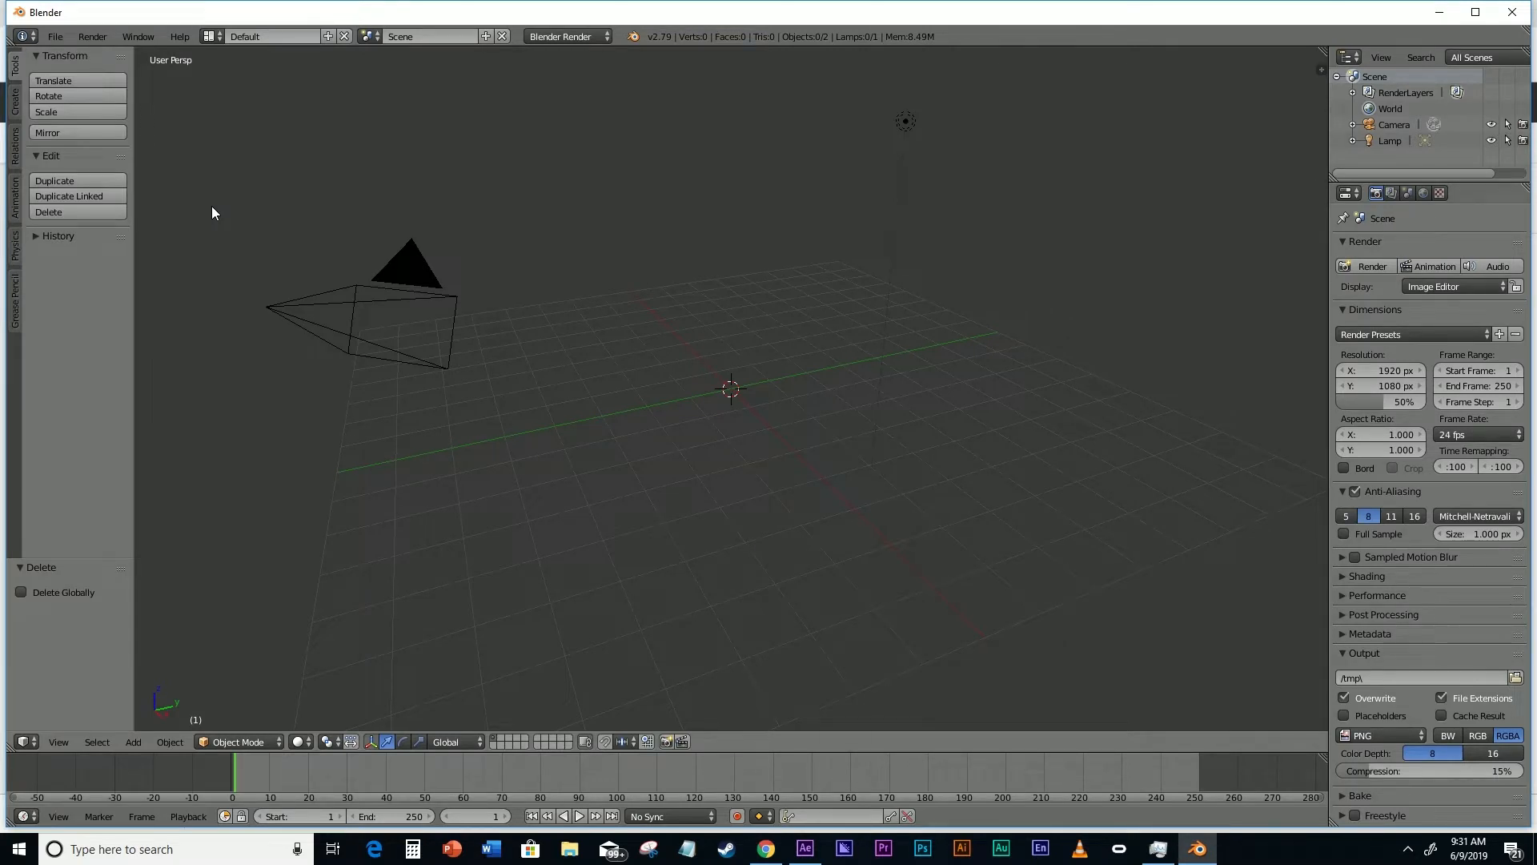
- Download the Look Around animation in Collada (.dae) format and save it as Look Around.zip in the Tutorial Robot folder
left_click(1438, 15)
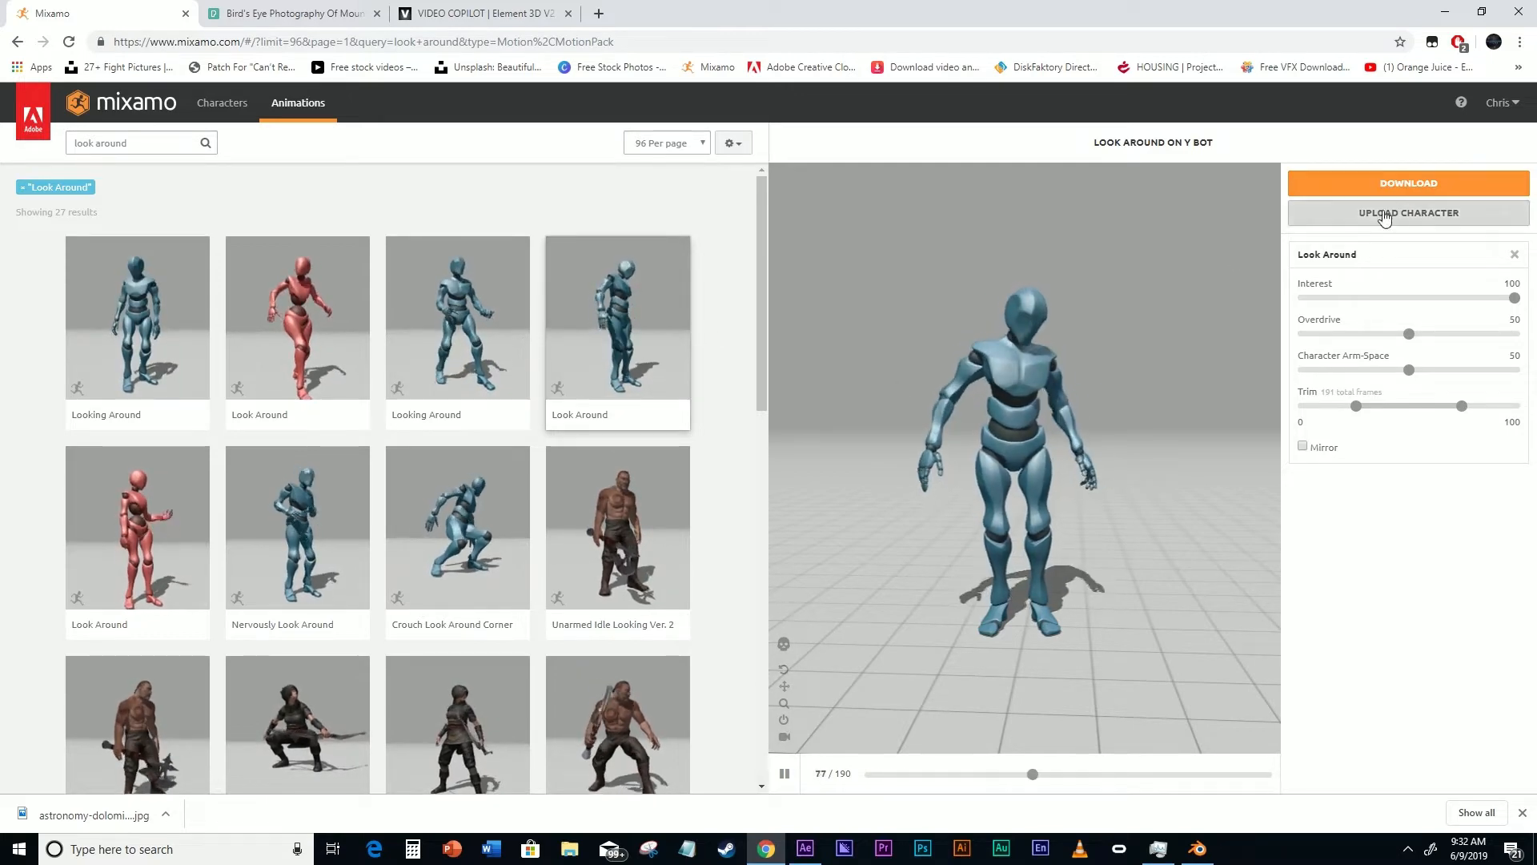
left_click(1413, 184)
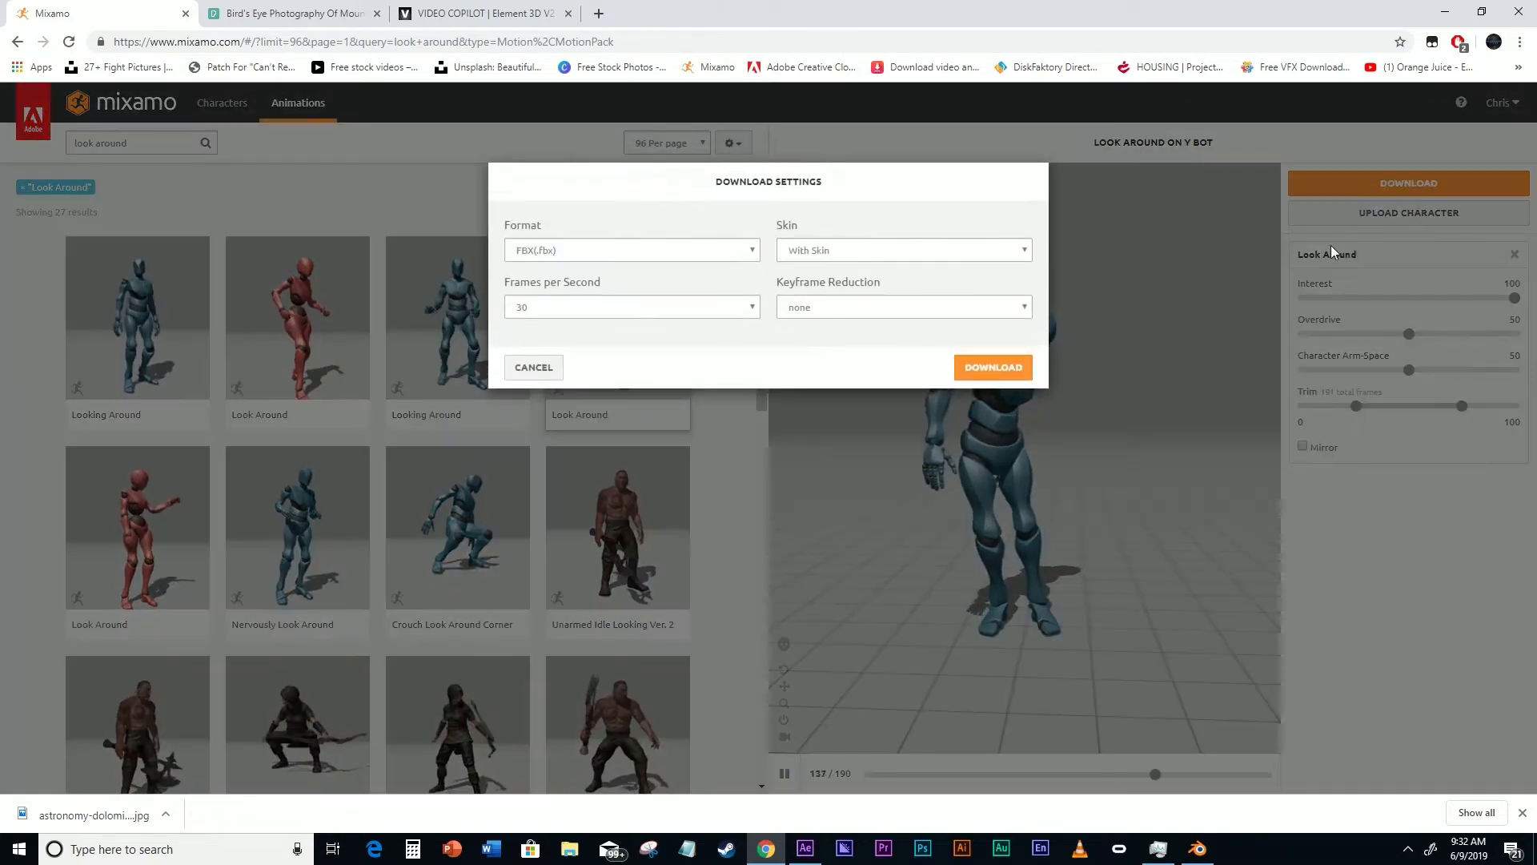
left_click(752, 252)
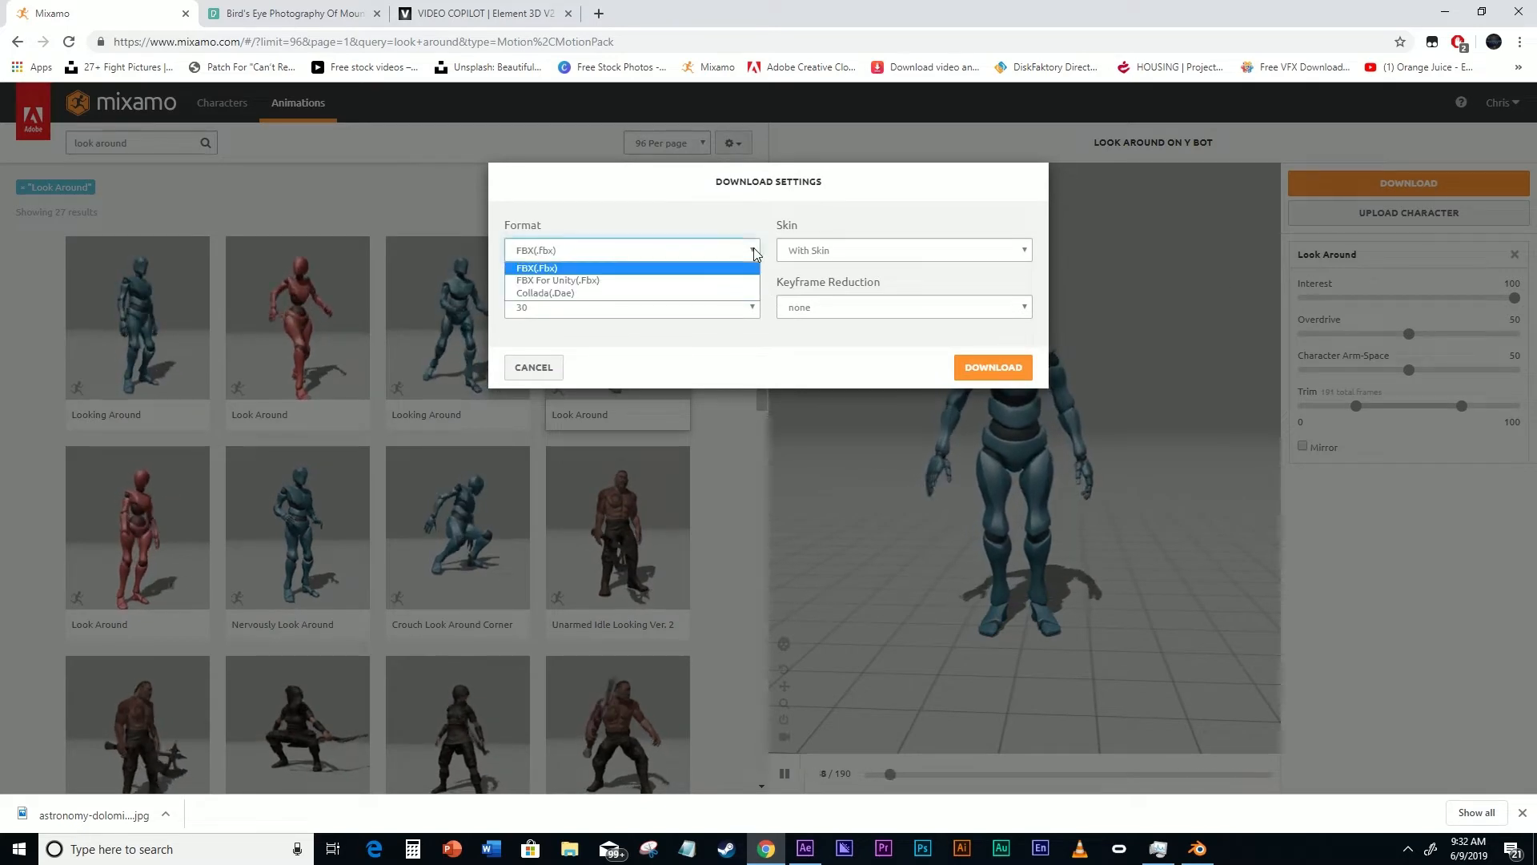
left_click(728, 293)
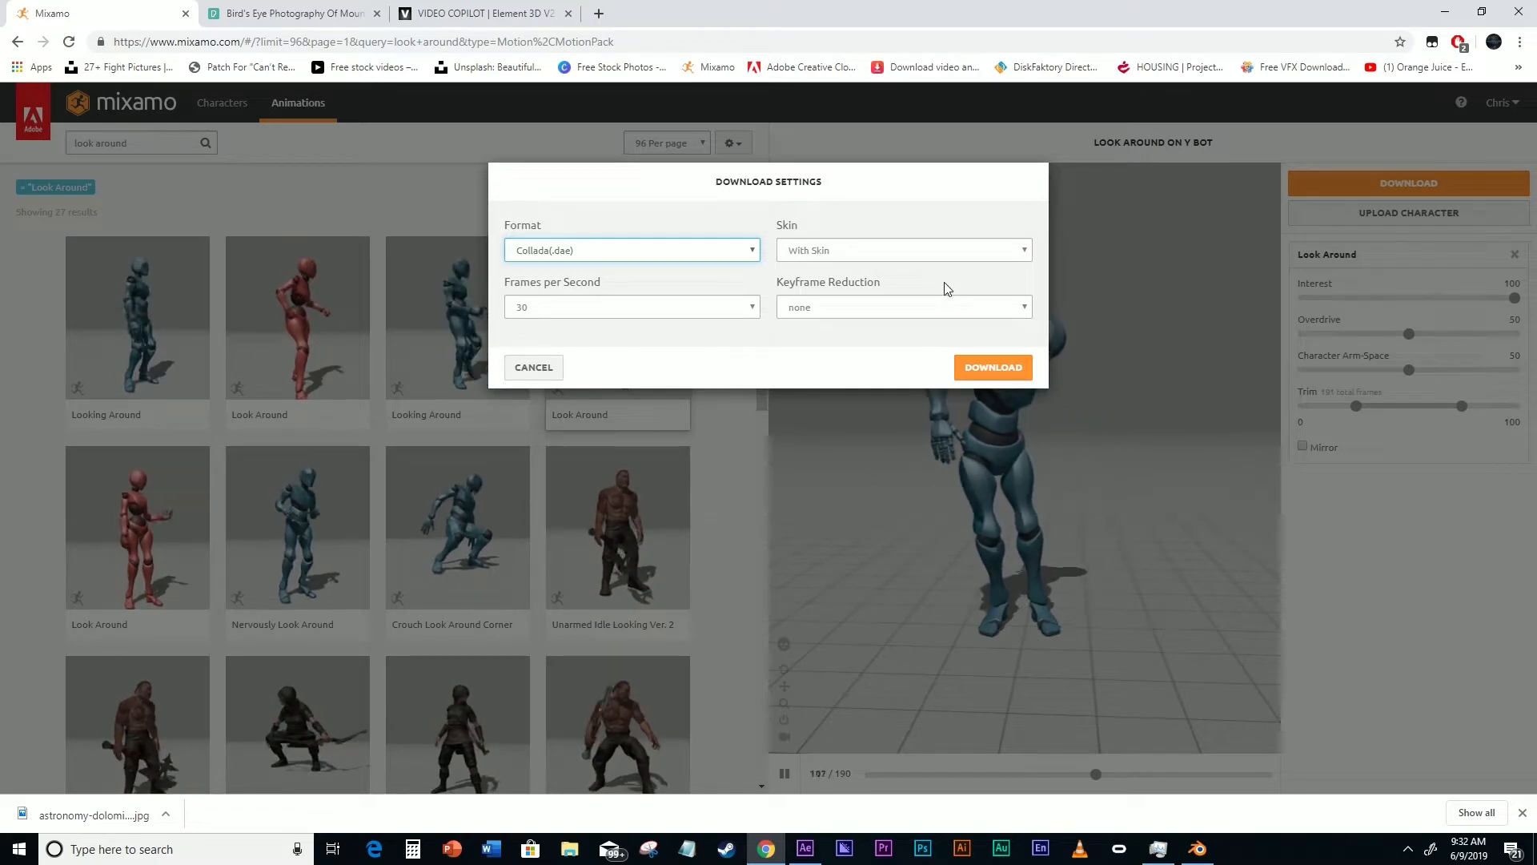
left_click(993, 370)
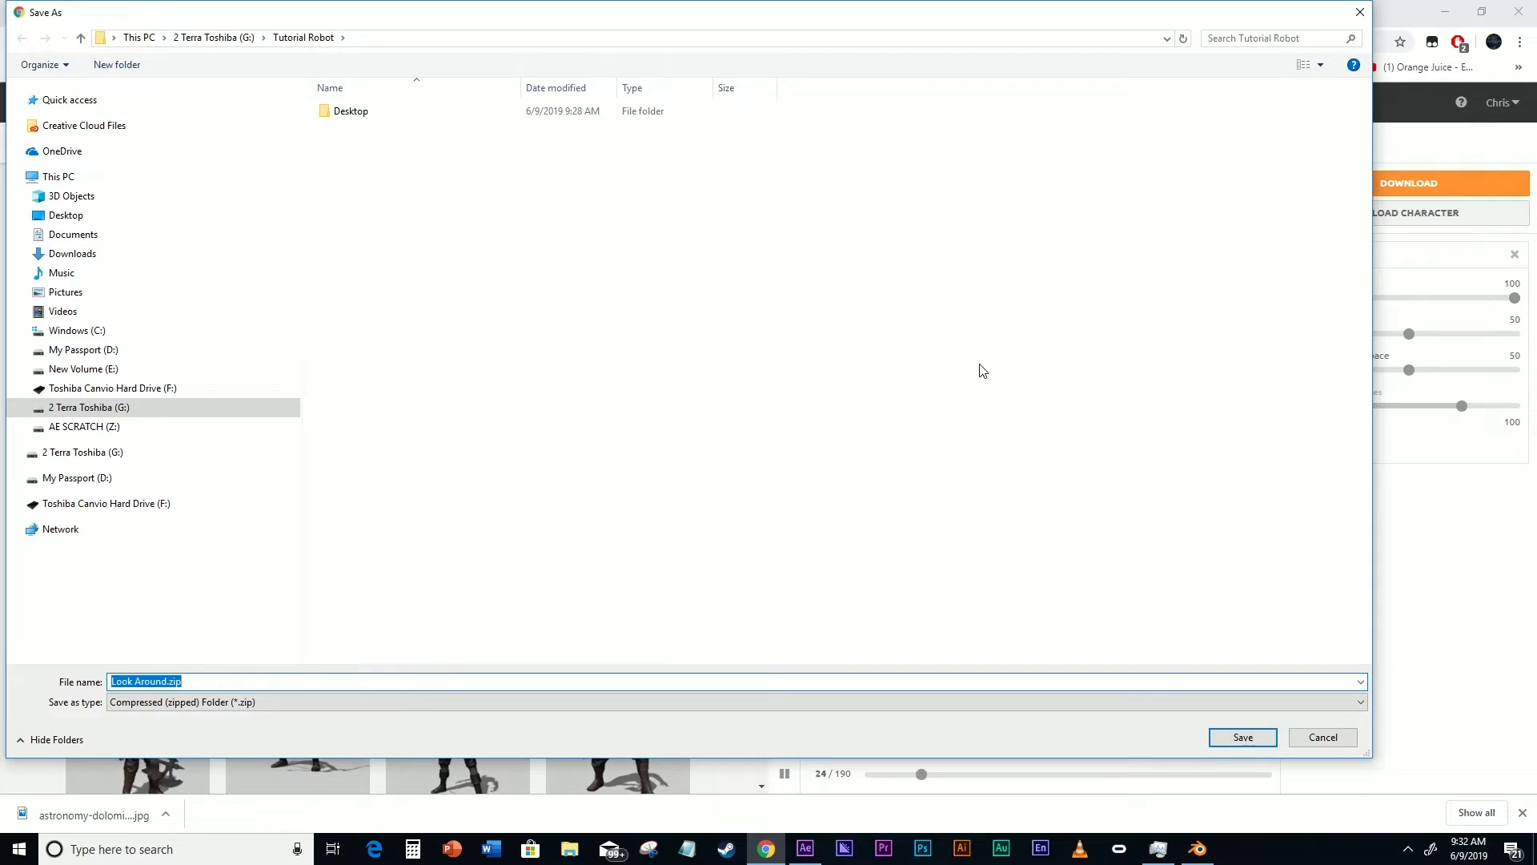
left_click(1240, 736)
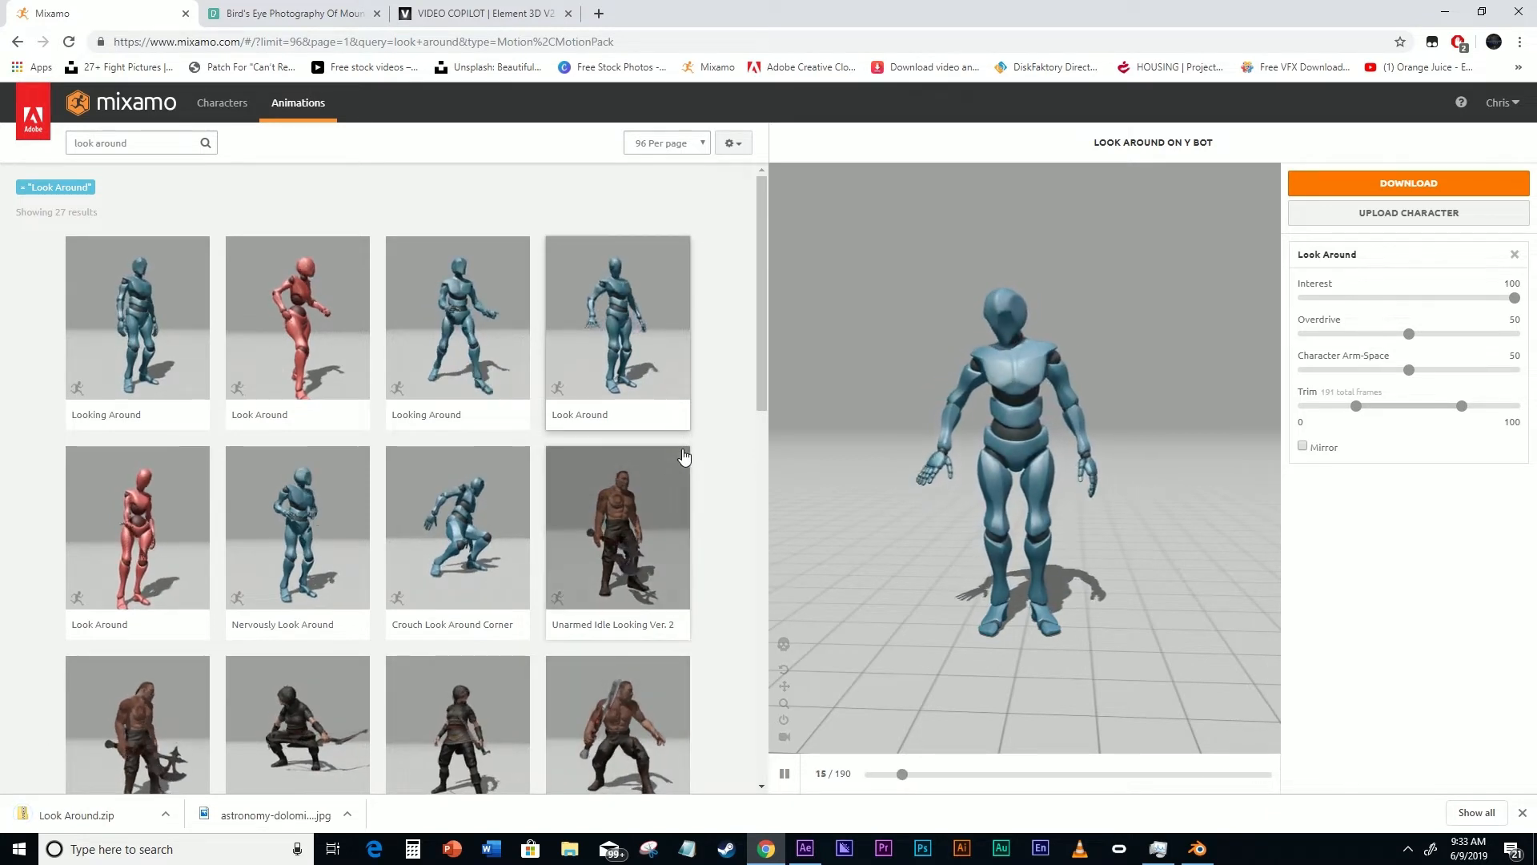
- Show the downloaded Look Around.zip in its folder and extract it to G:\Tutorial Robot\Look Around
left_click(164, 815)
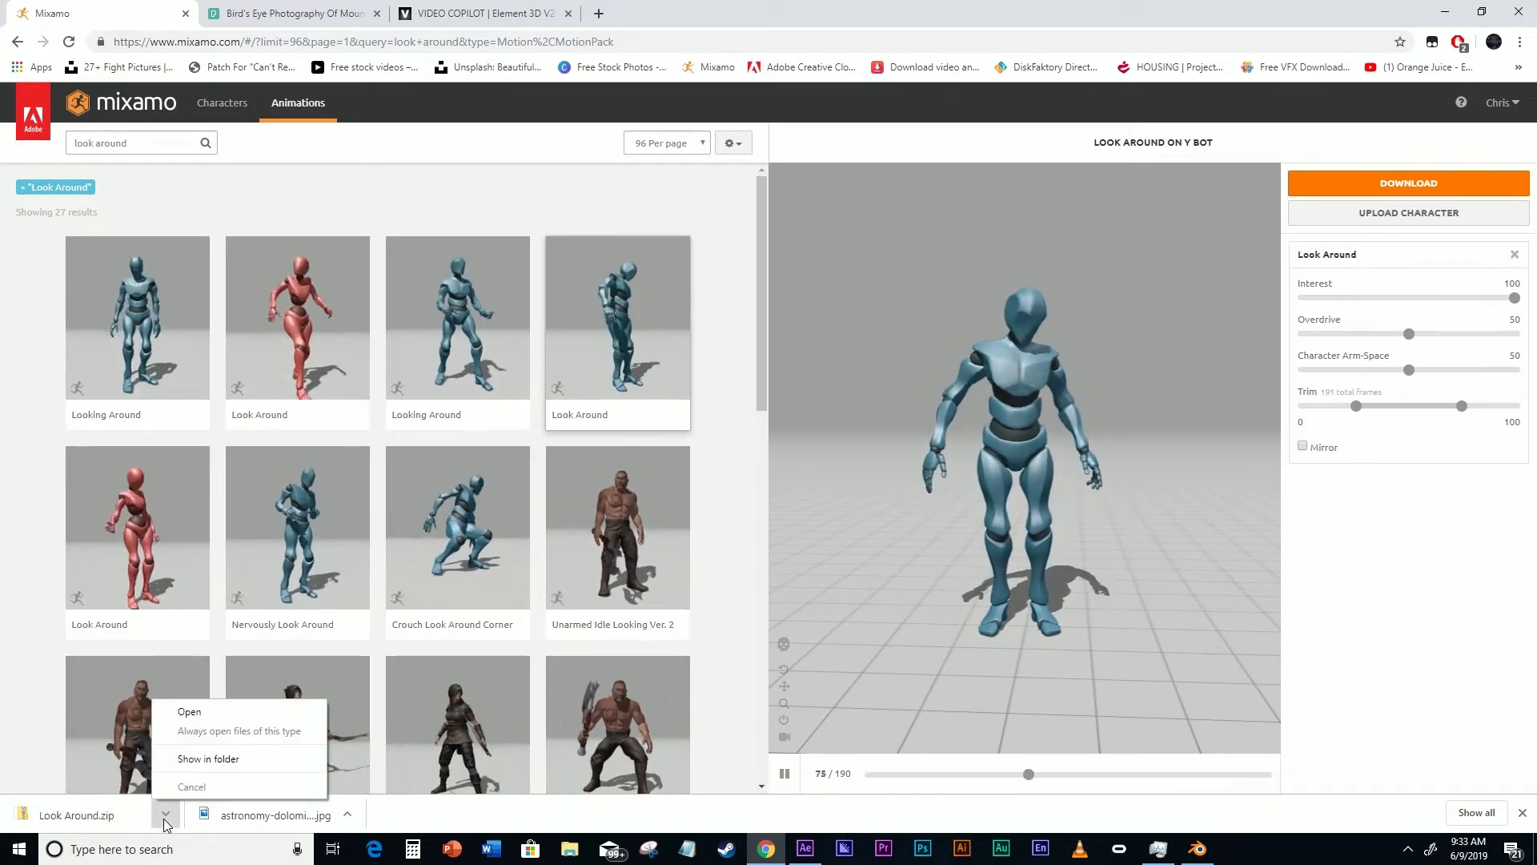
left_click(183, 759)
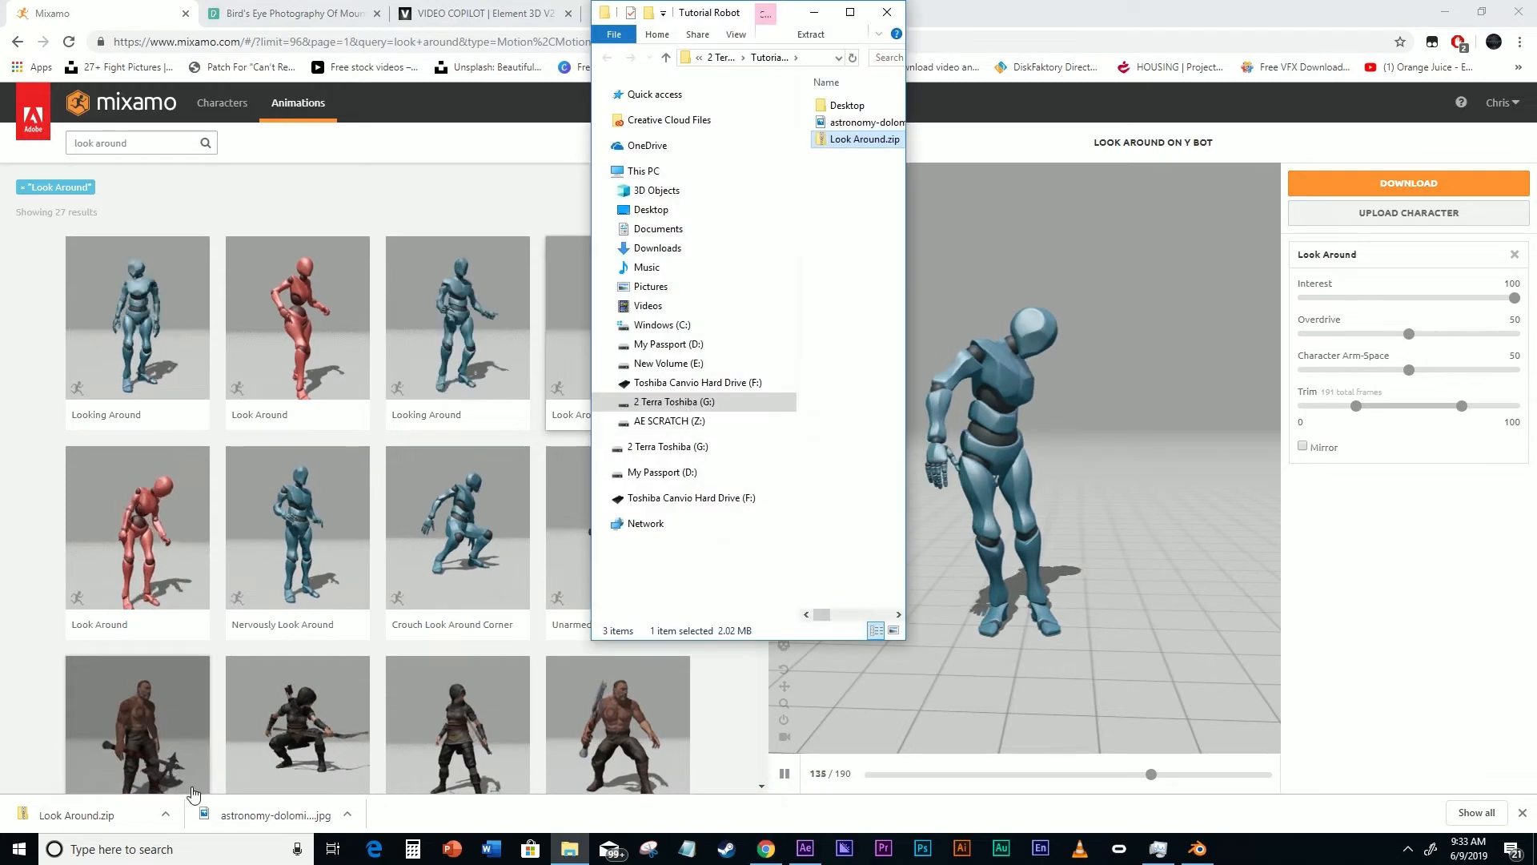
left_click_drag(904, 323, 1336, 385)
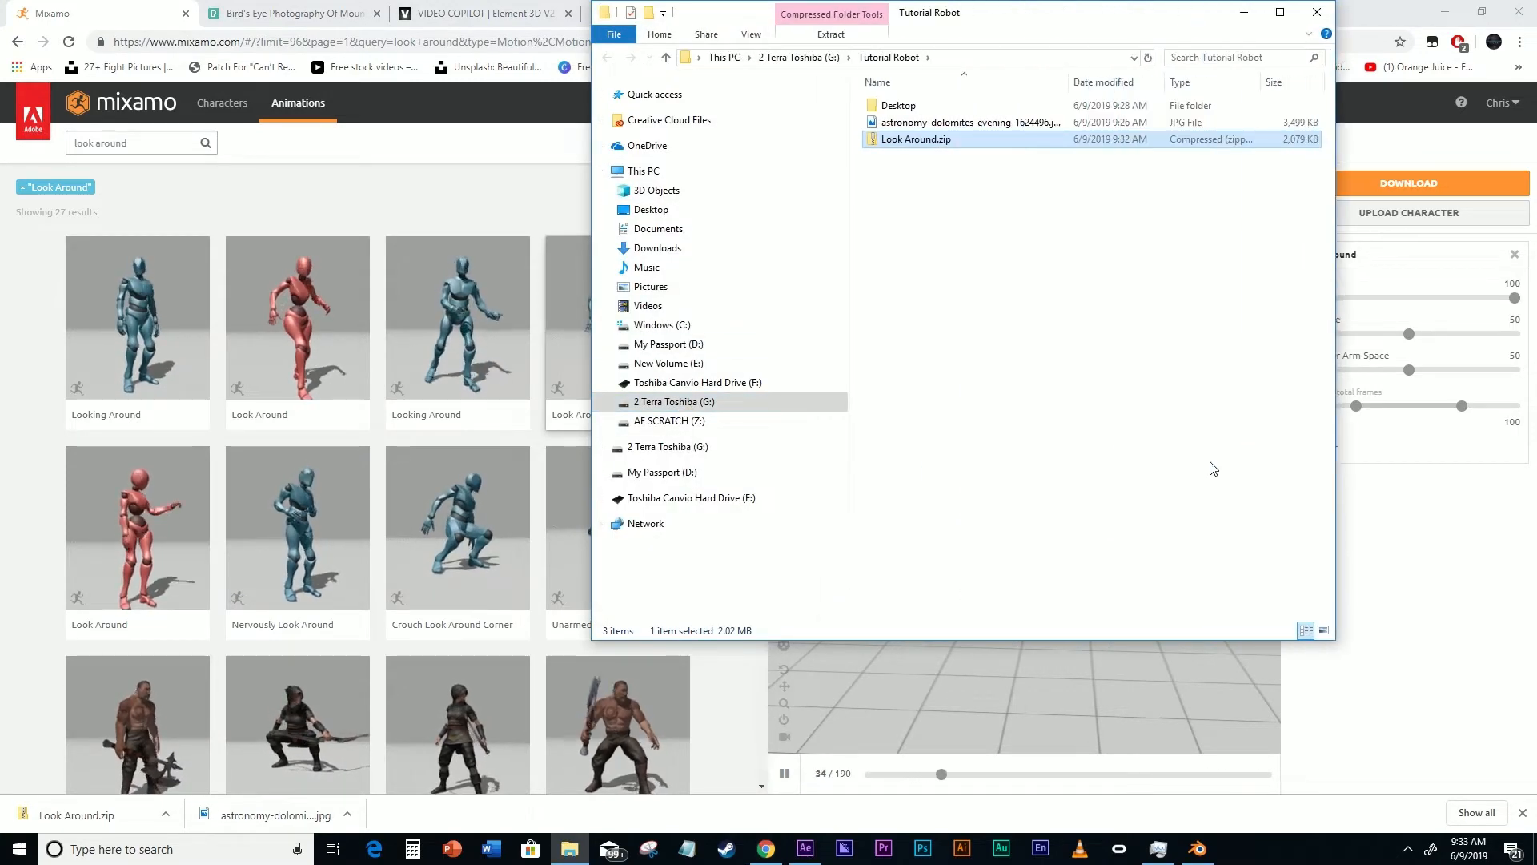
right_click(909, 145)
left_click(877, 192)
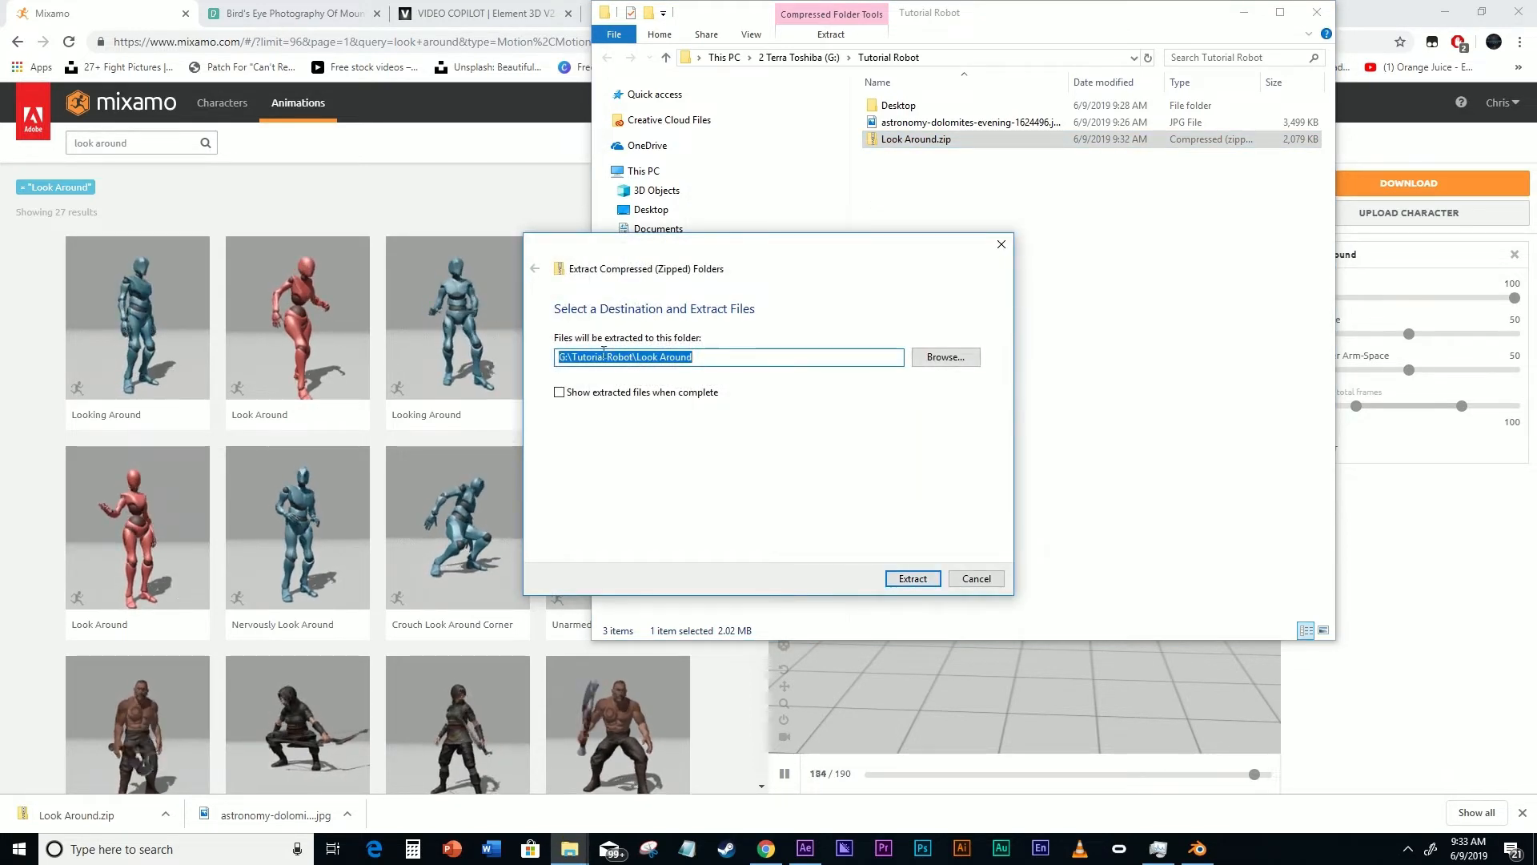
left_click(929, 580)
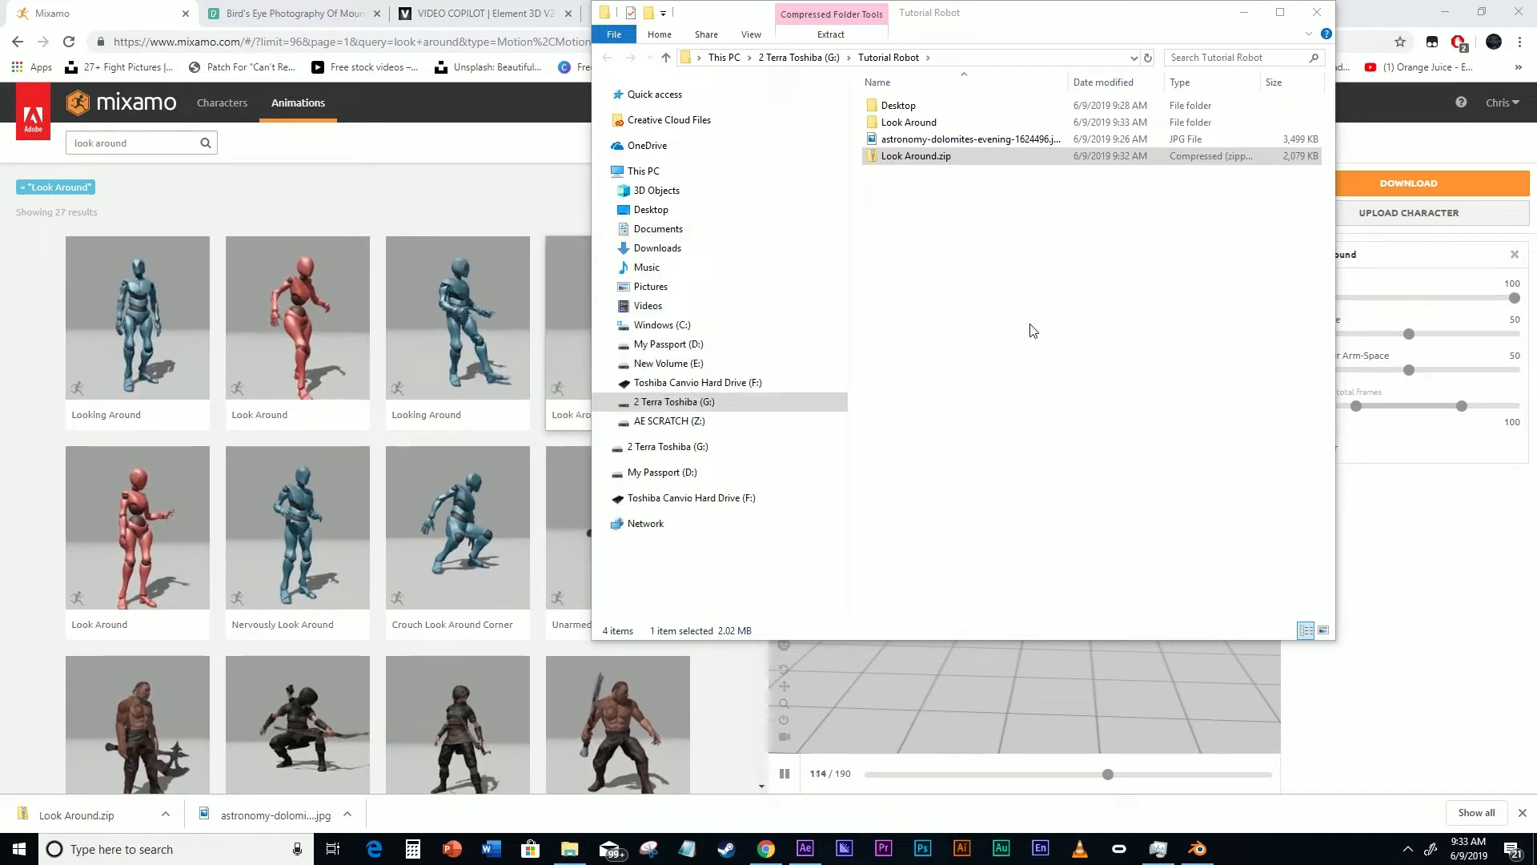
left_click_drag(959, 28, 435, 112)
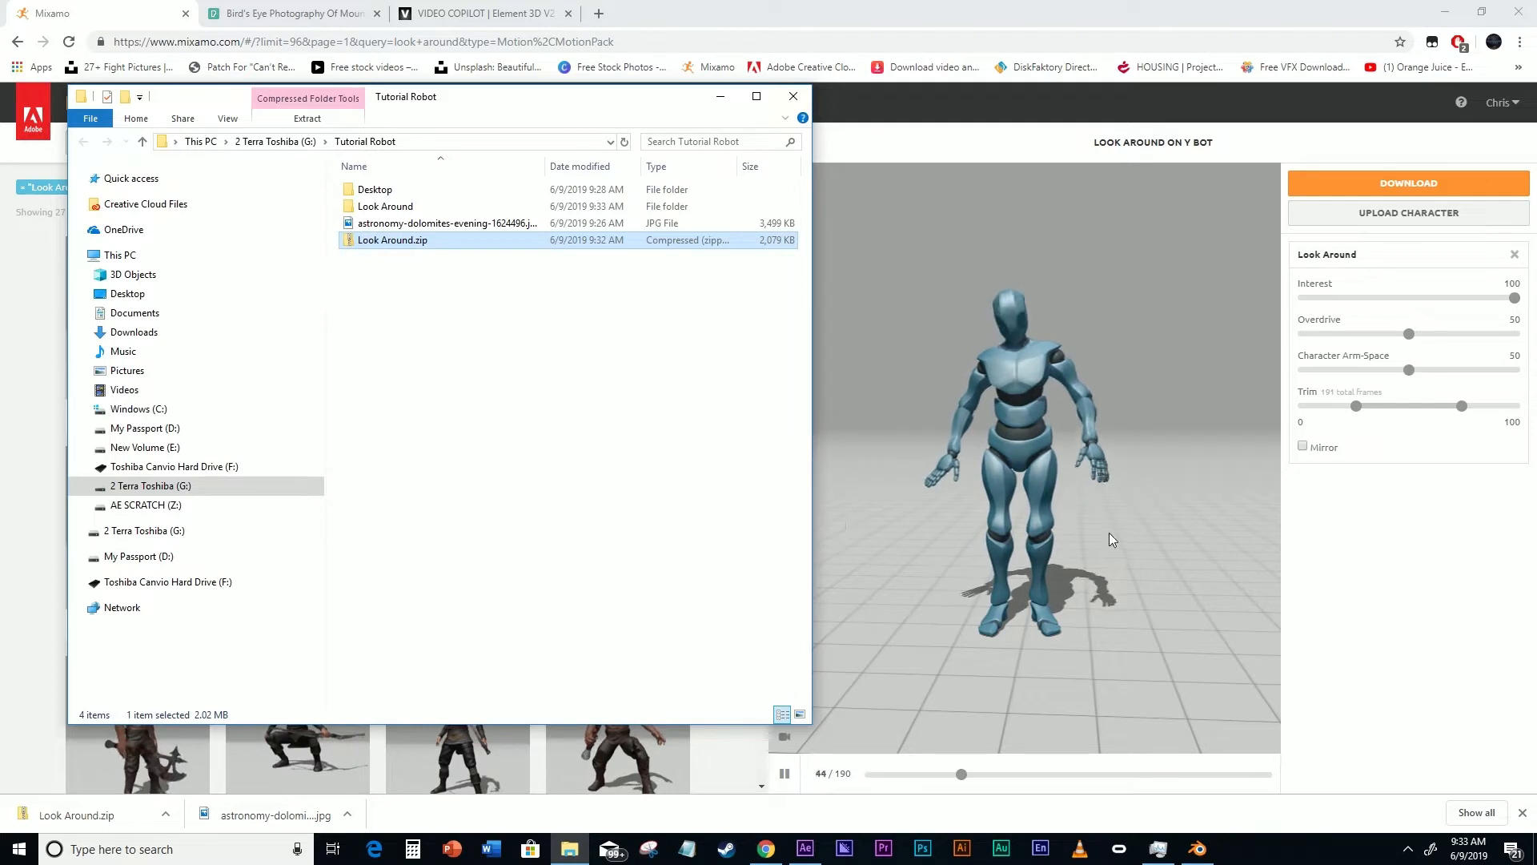
- Switch to Blender and import the Collada file Look Around.dae from G:\Tutorial Robot\Look Around
left_click(1449, 15)
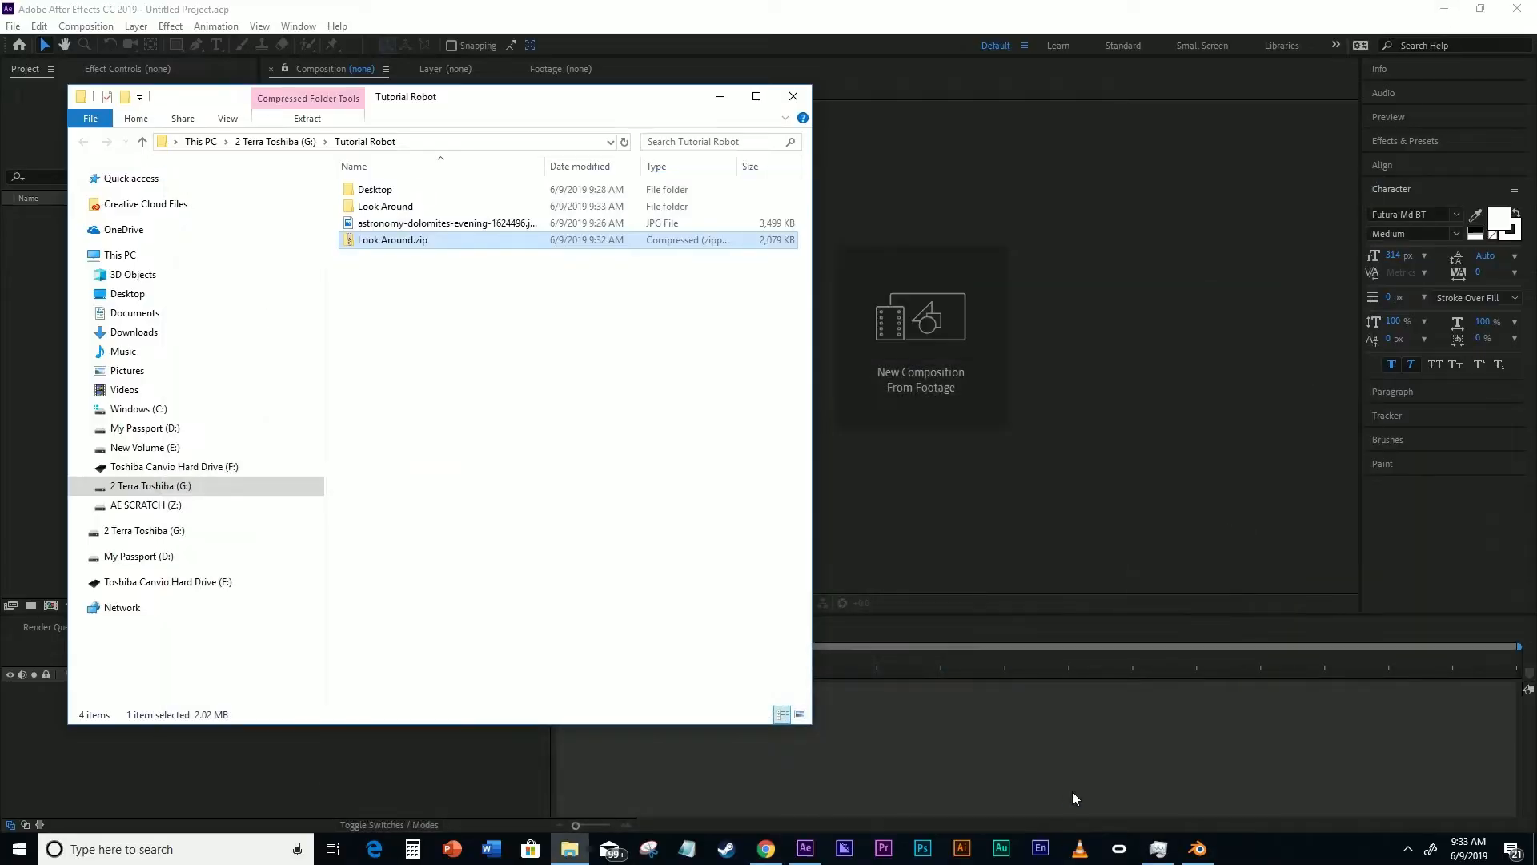
left_click(1198, 850)
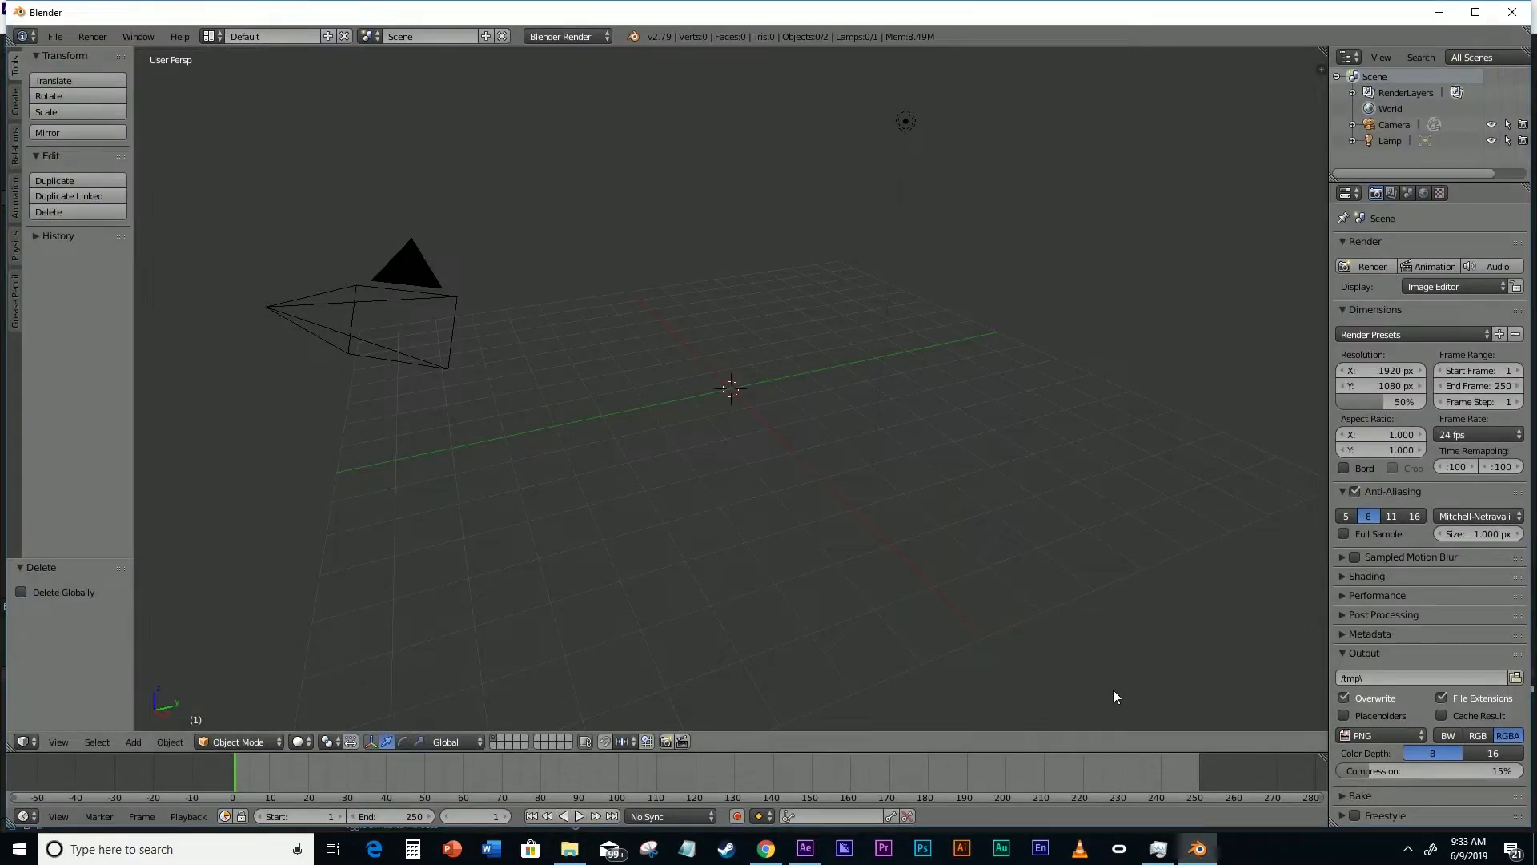
left_click(54, 37)
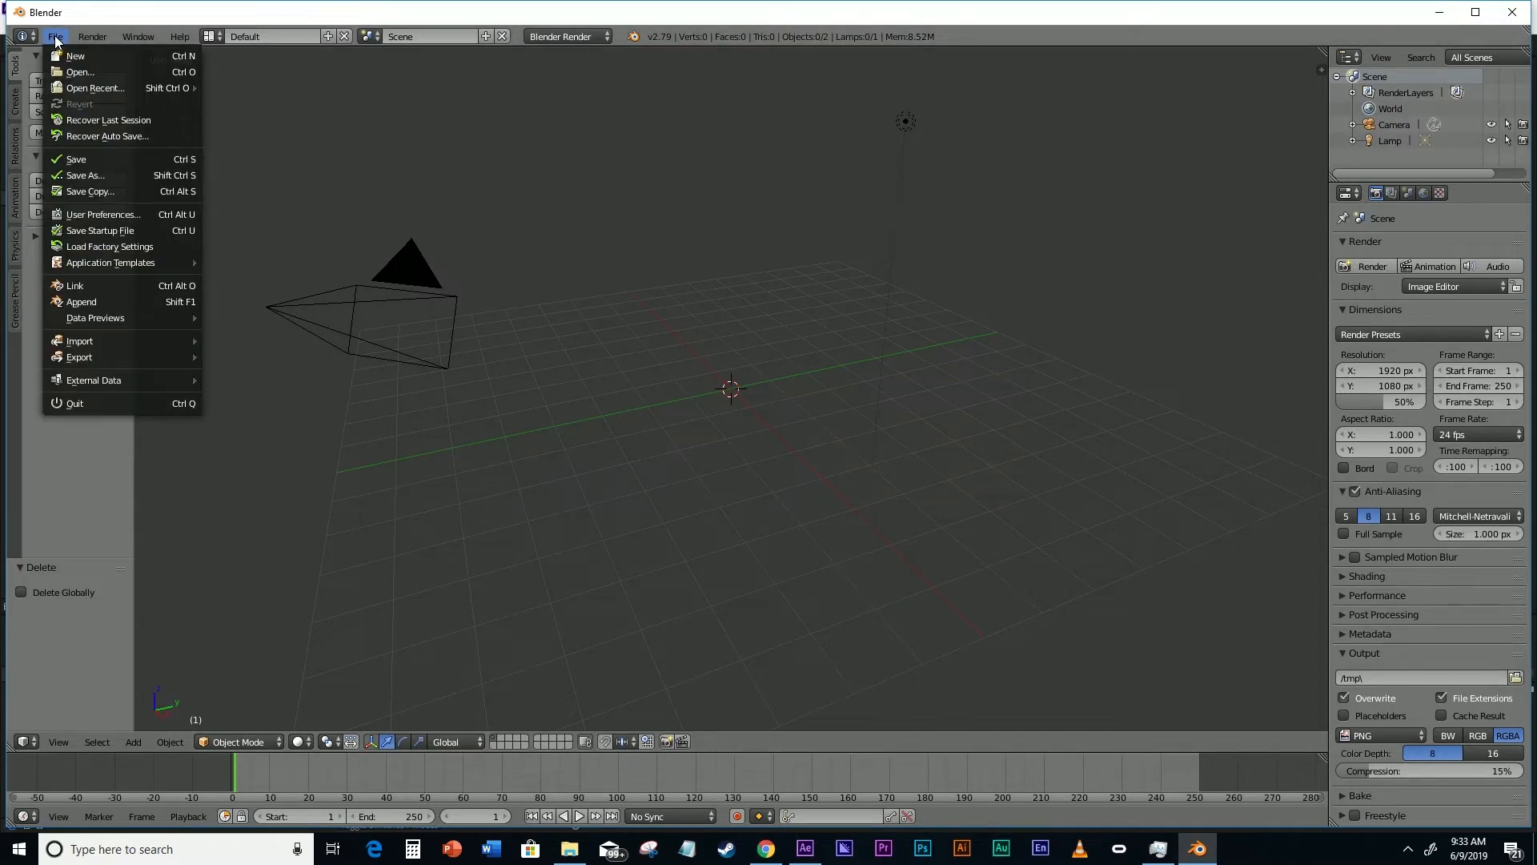
mouse_move(78, 341)
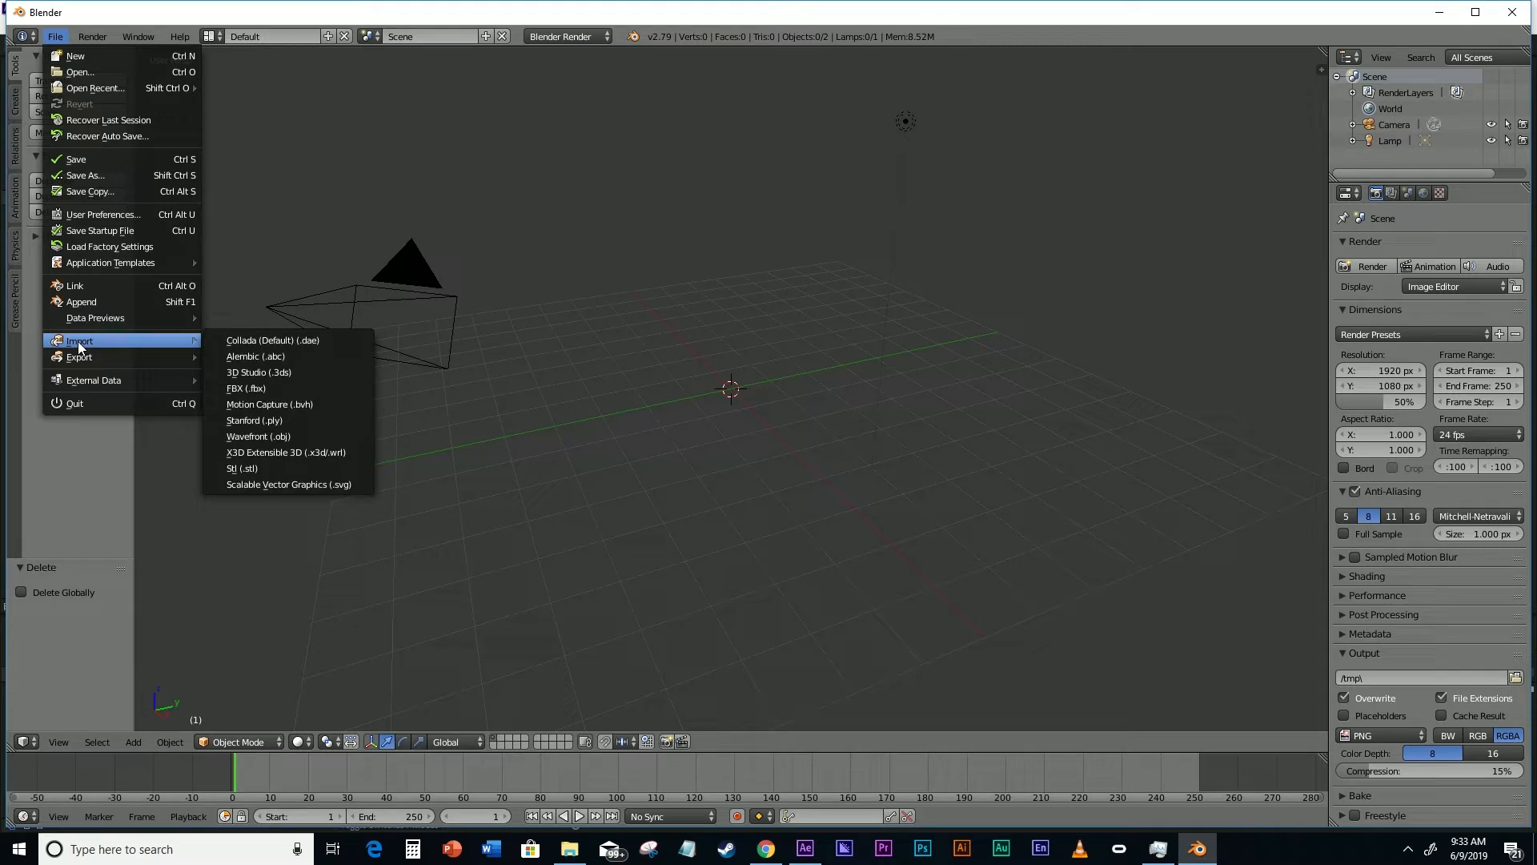
left_click(243, 342)
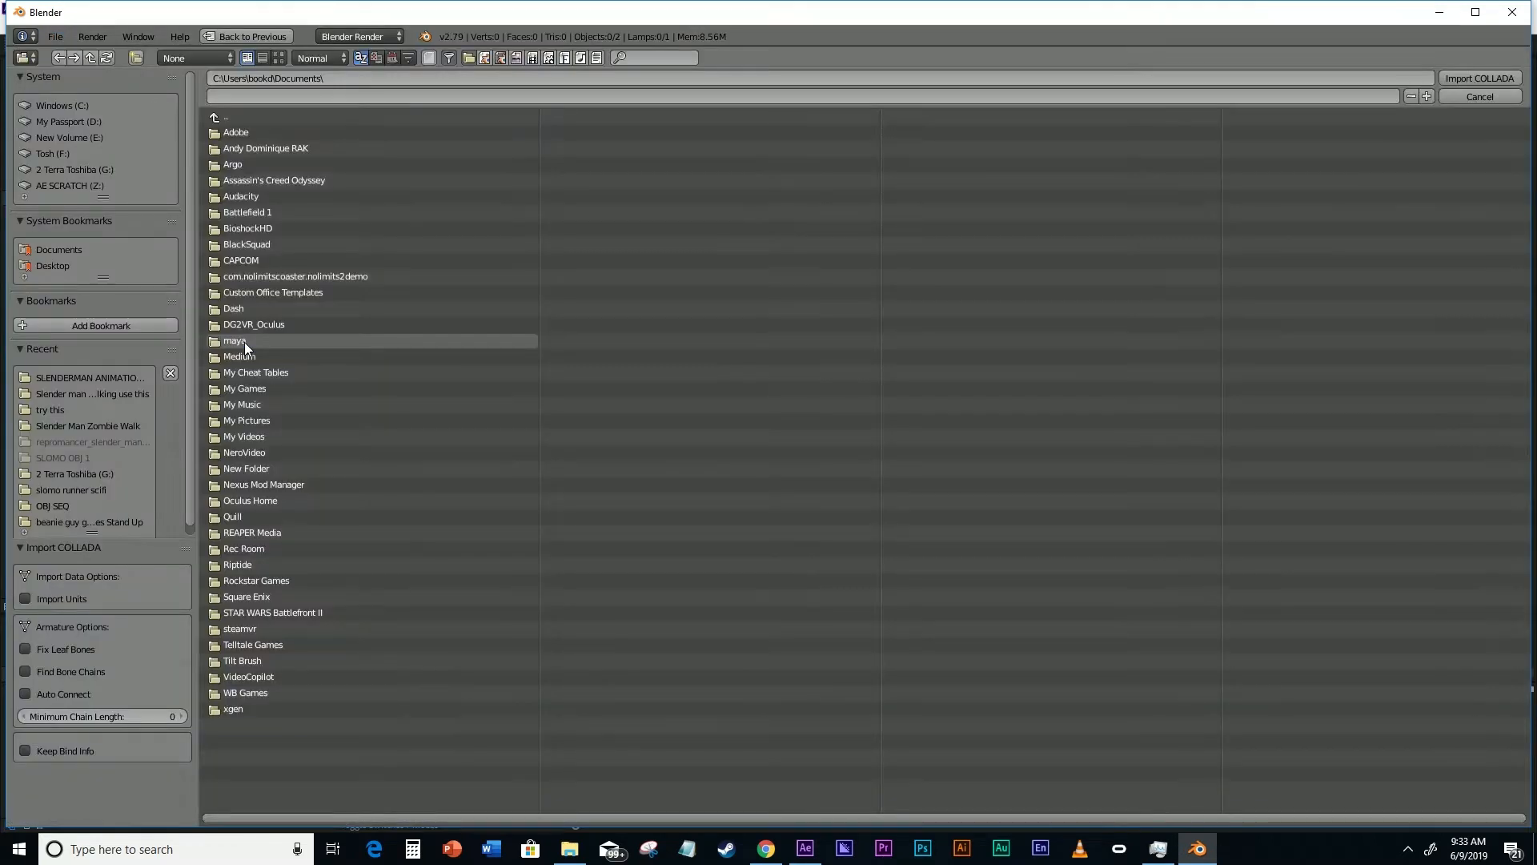
left_click(70, 168)
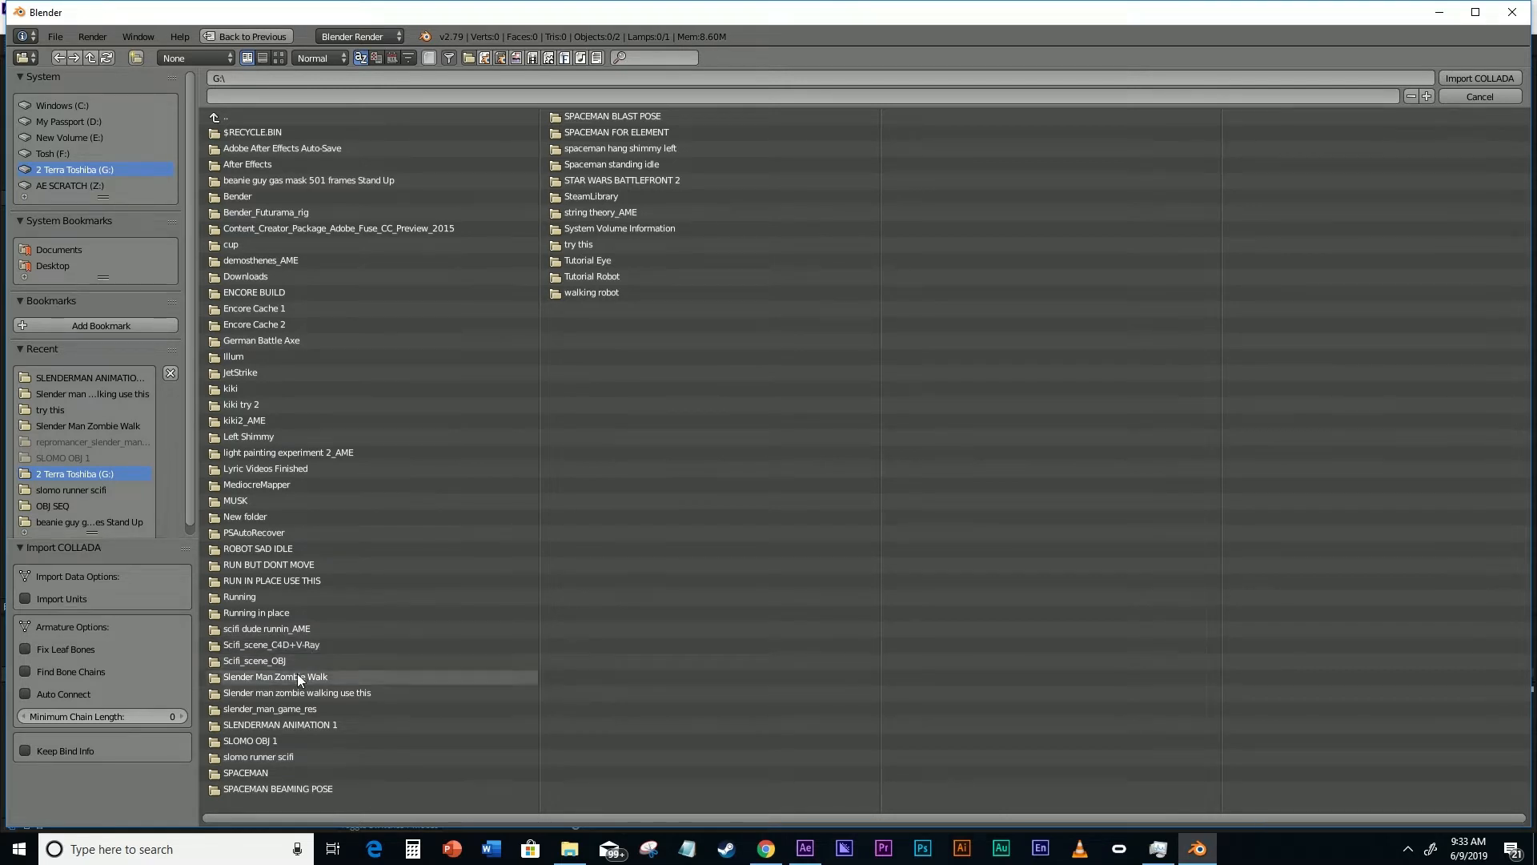
left_click(579, 275)
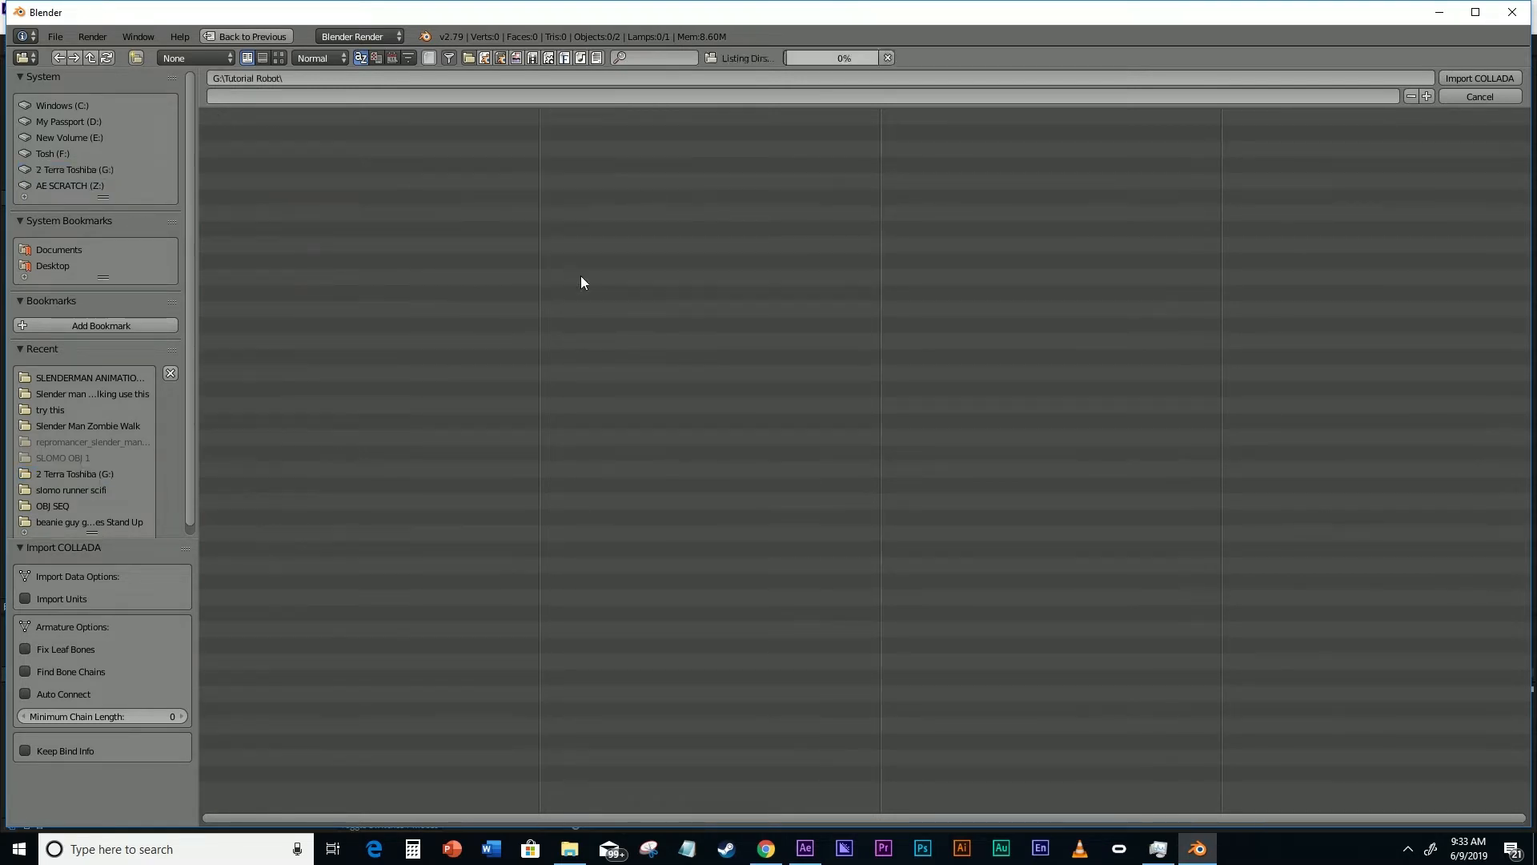
left_click(250, 149)
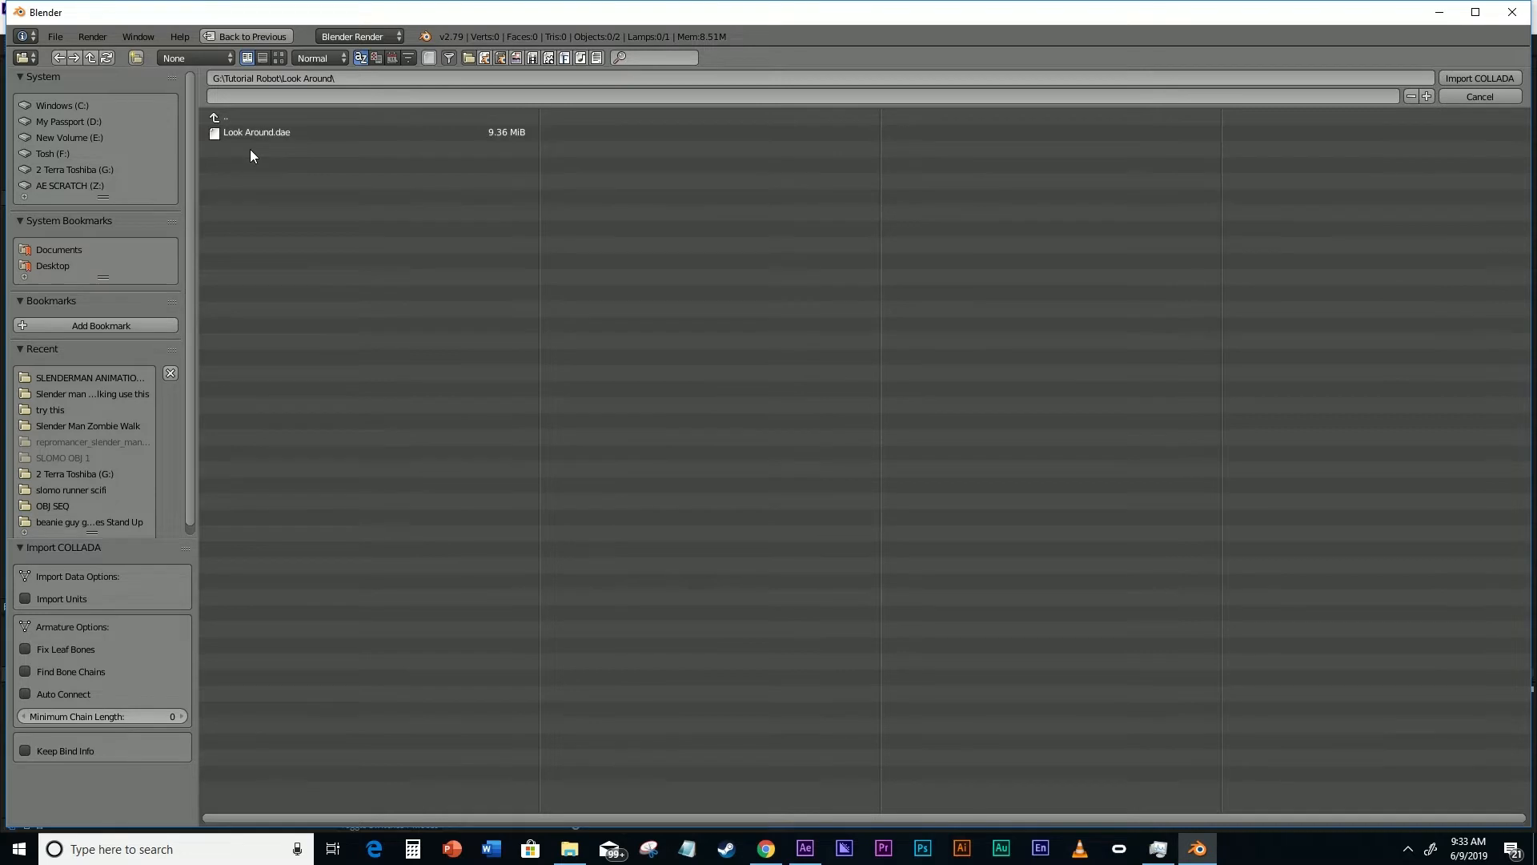
left_click(247, 132)
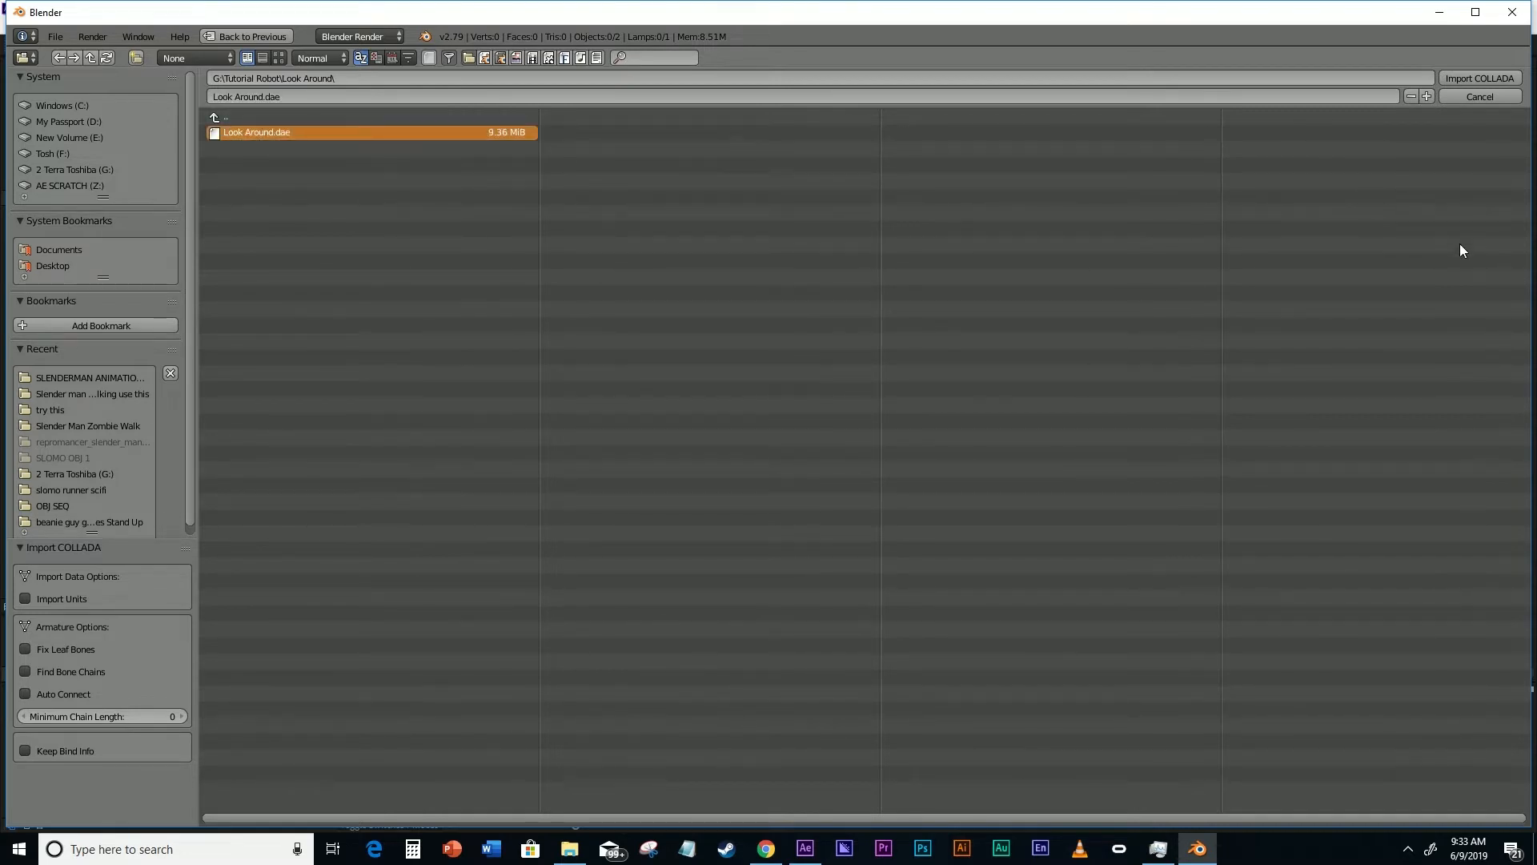
left_click(1479, 77)
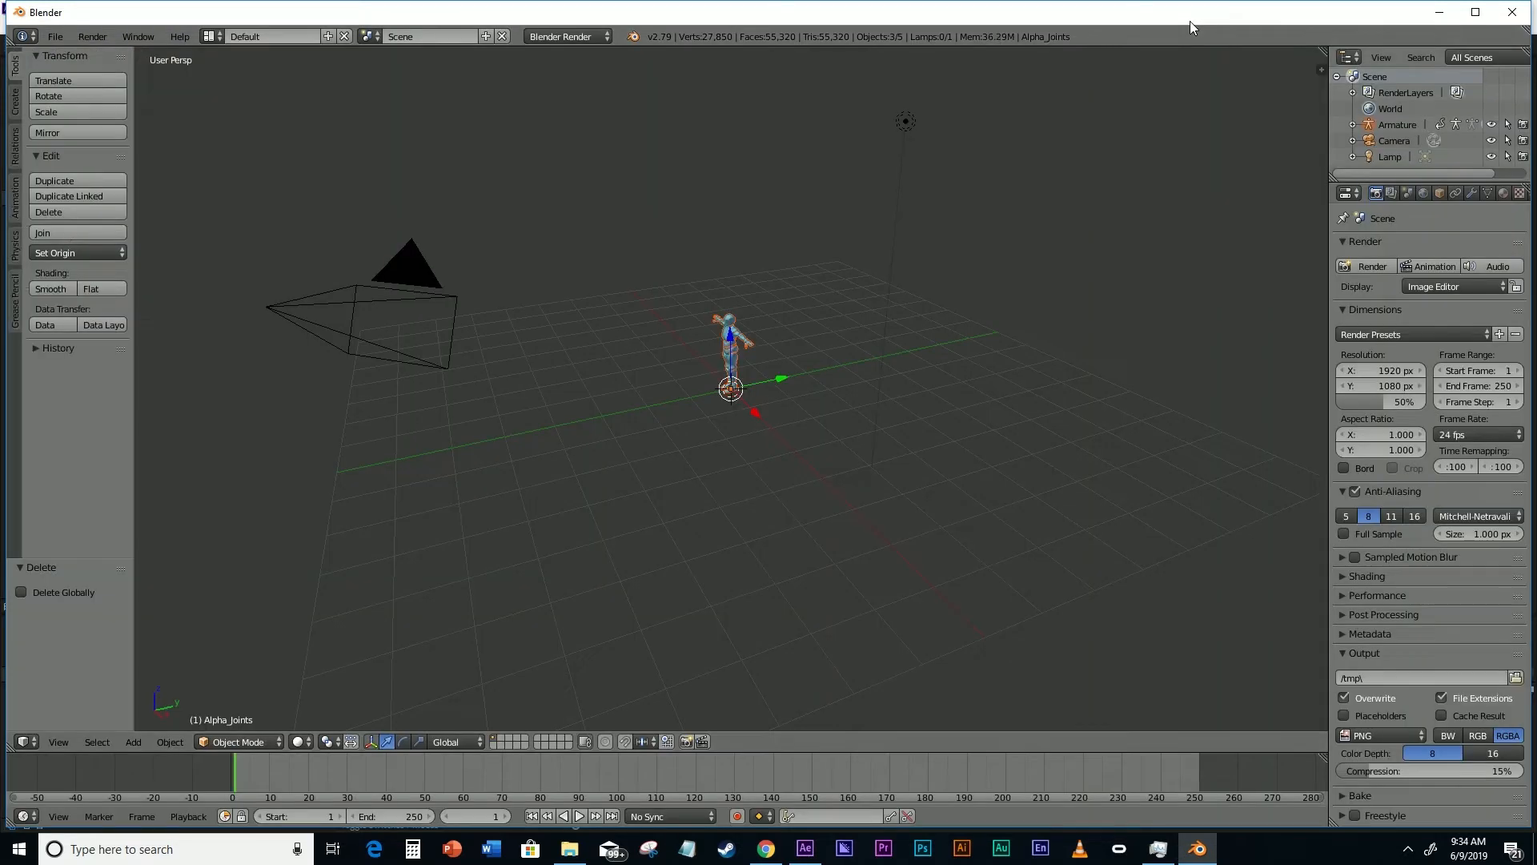
- Inspect the imported robot in the 3D view and play back its animation
scroll(814, 346, "up", 6)
scroll(814, 346, "up", 2)
scroll(810, 345, "down", 1)
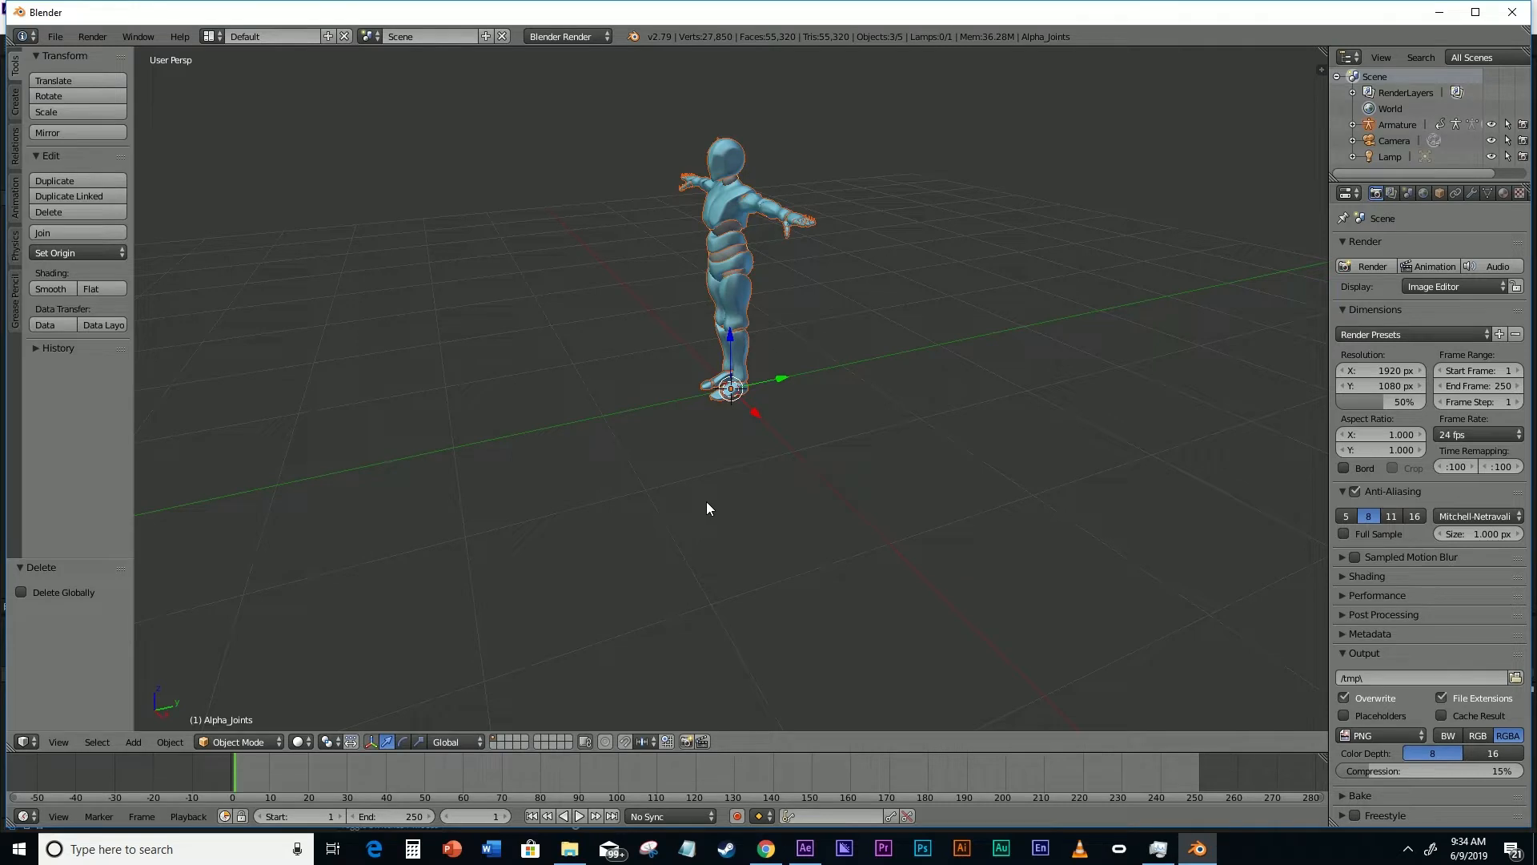
key("g")
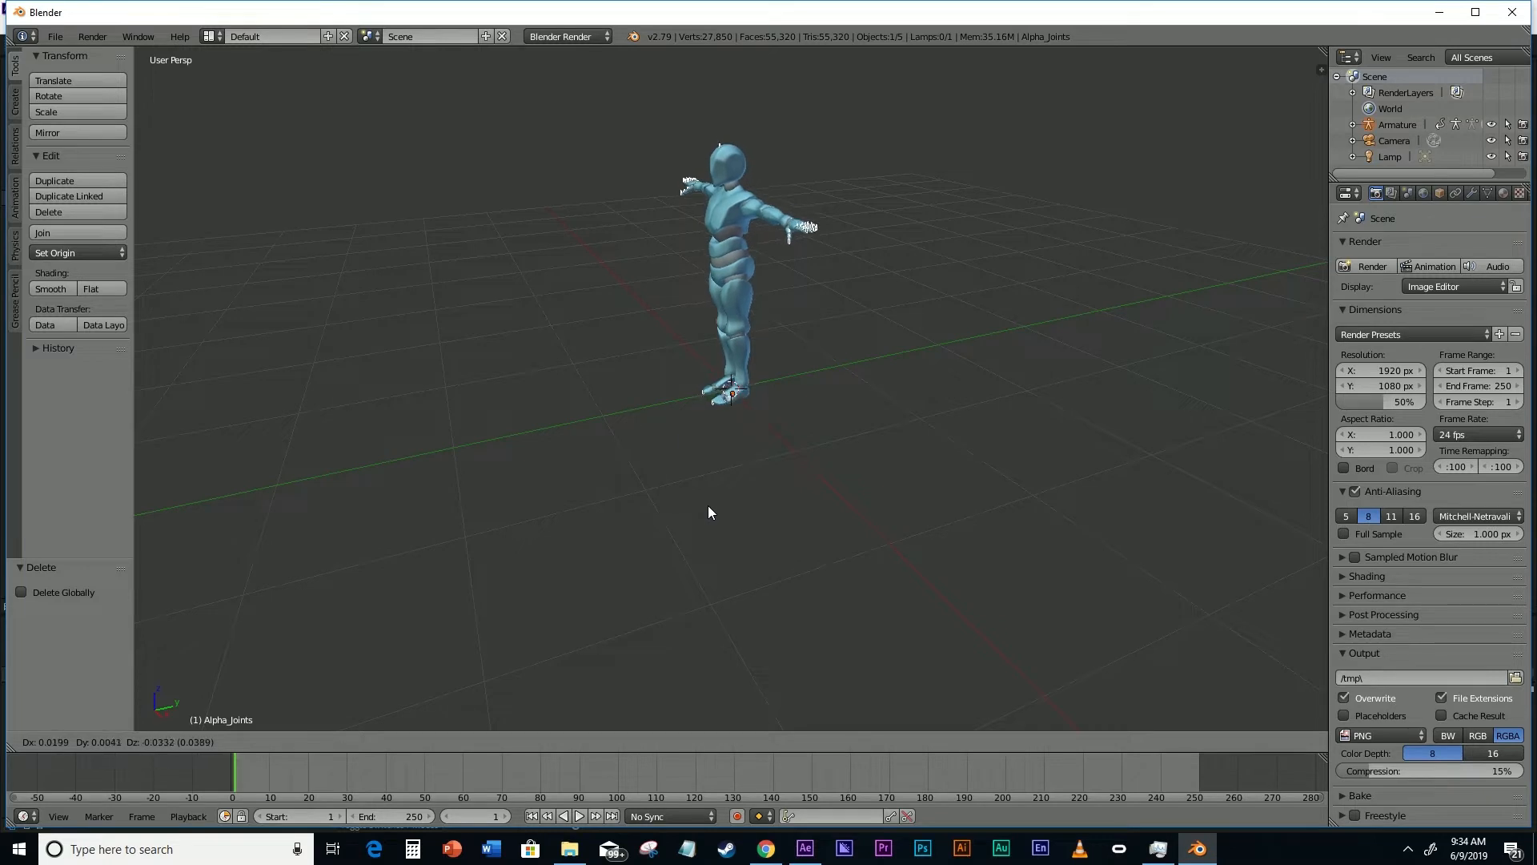
left_click(708, 504)
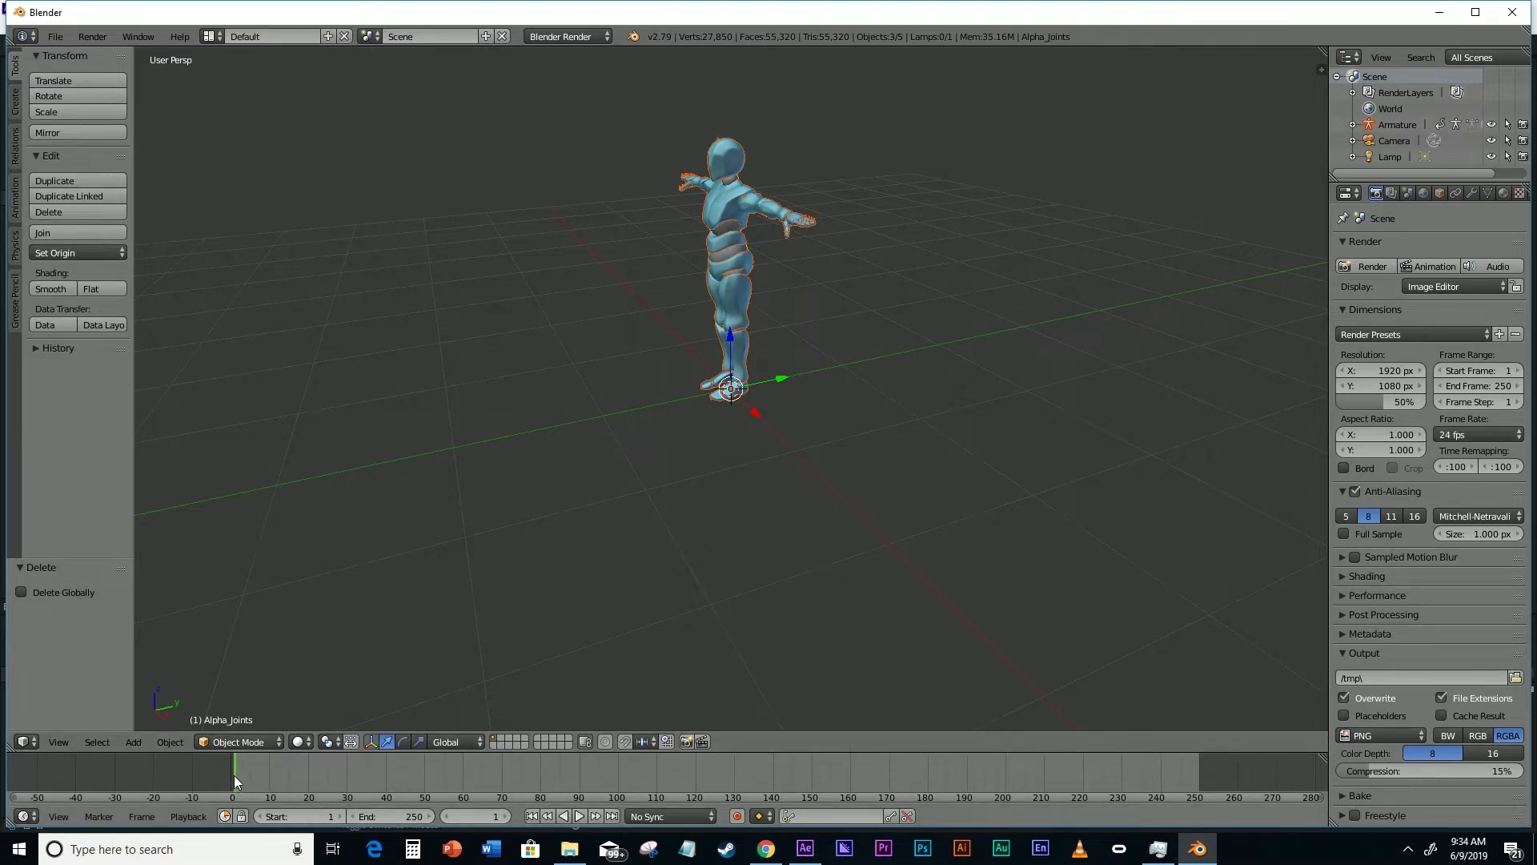
key("alt+a")
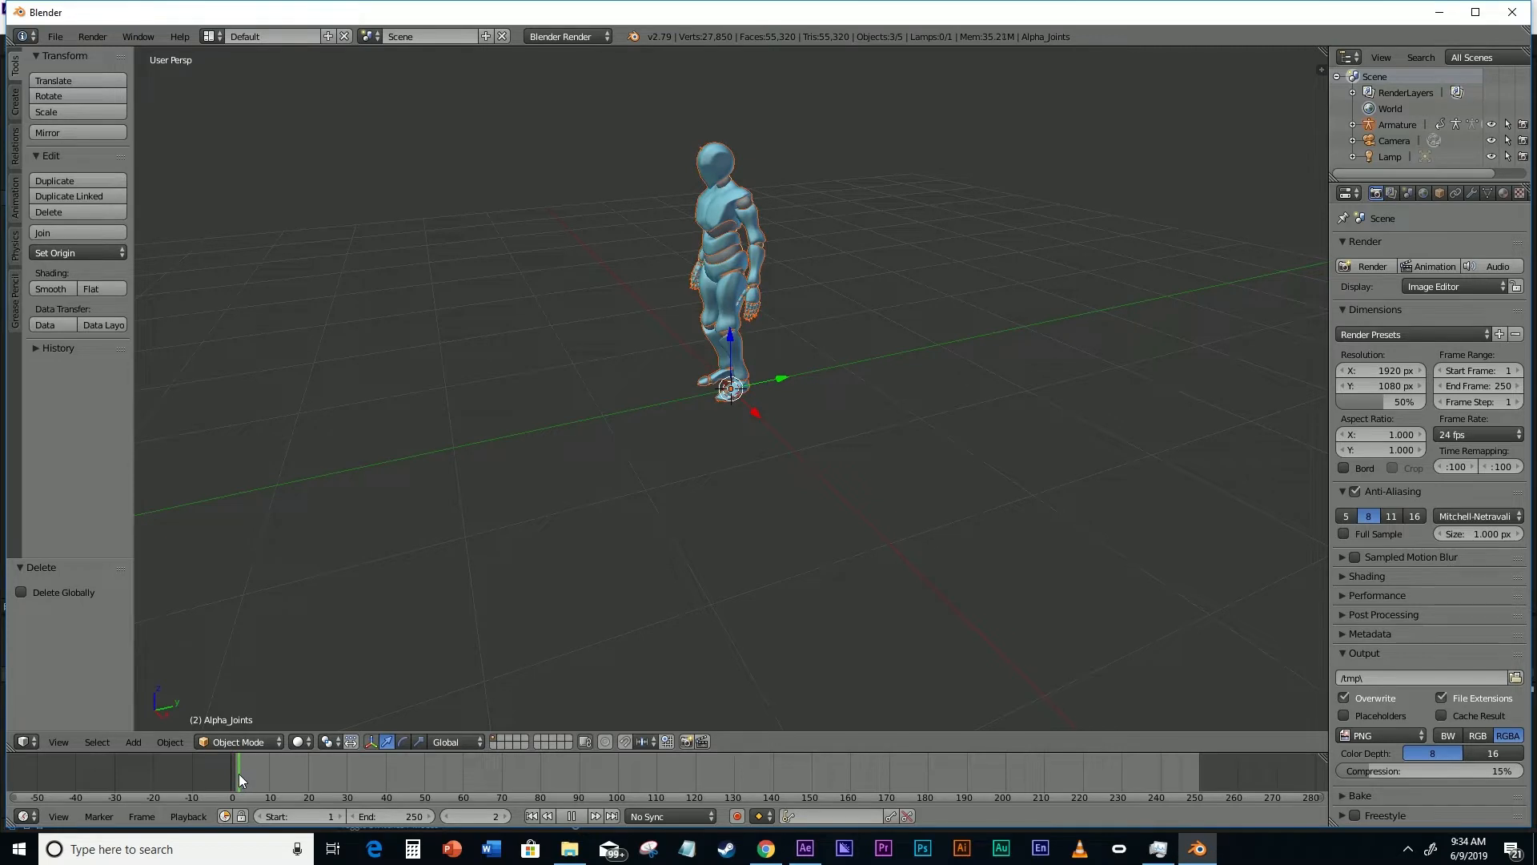
- Scrub the timeline to frame 153, where the robot's animation ends, and set the end frame to 153
left_click_drag(244, 771, 823, 785)
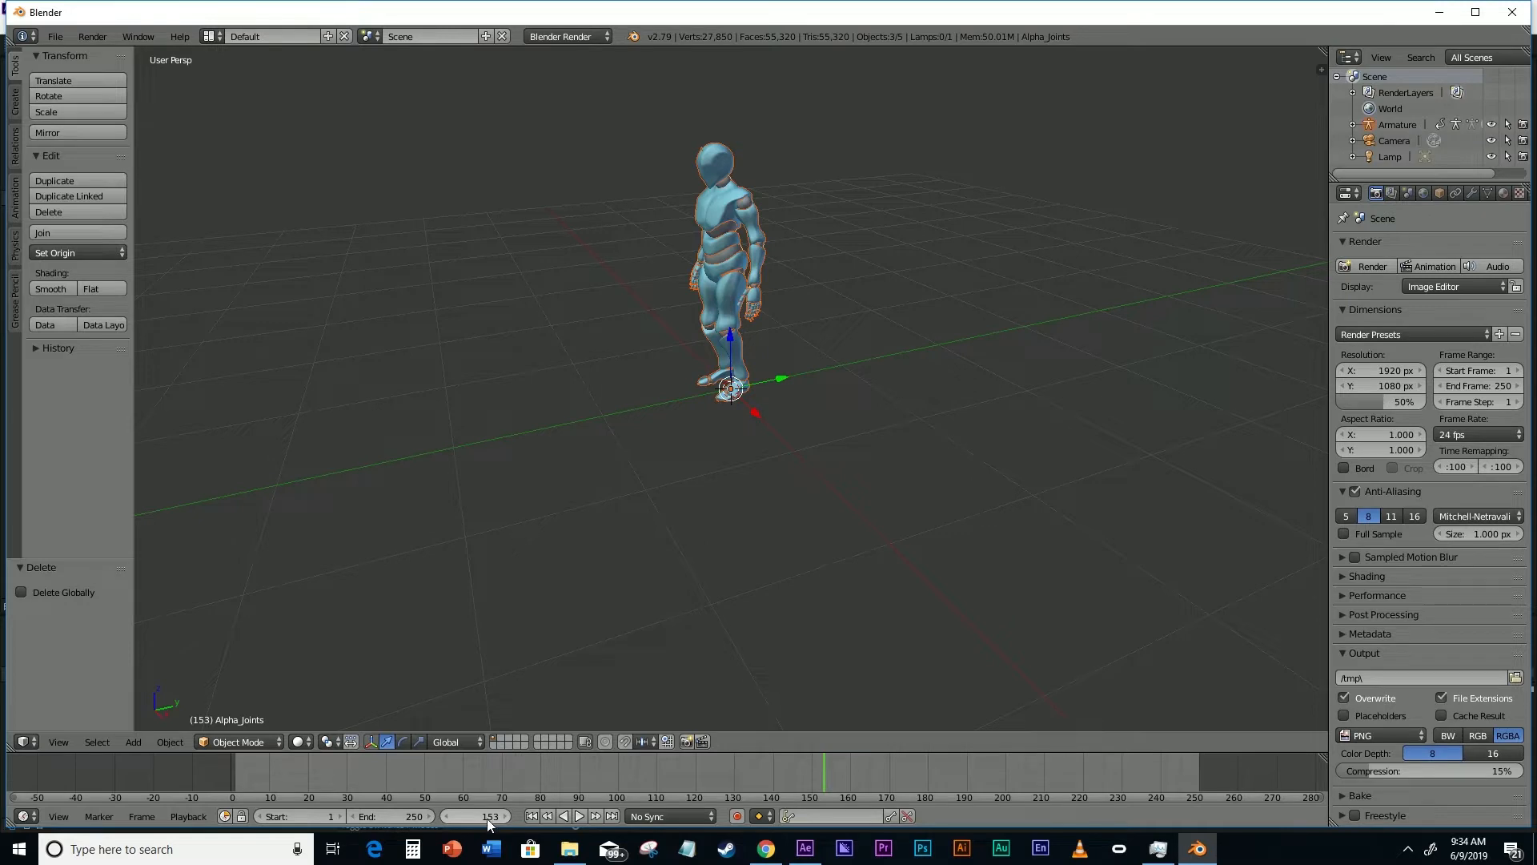
left_click(421, 816)
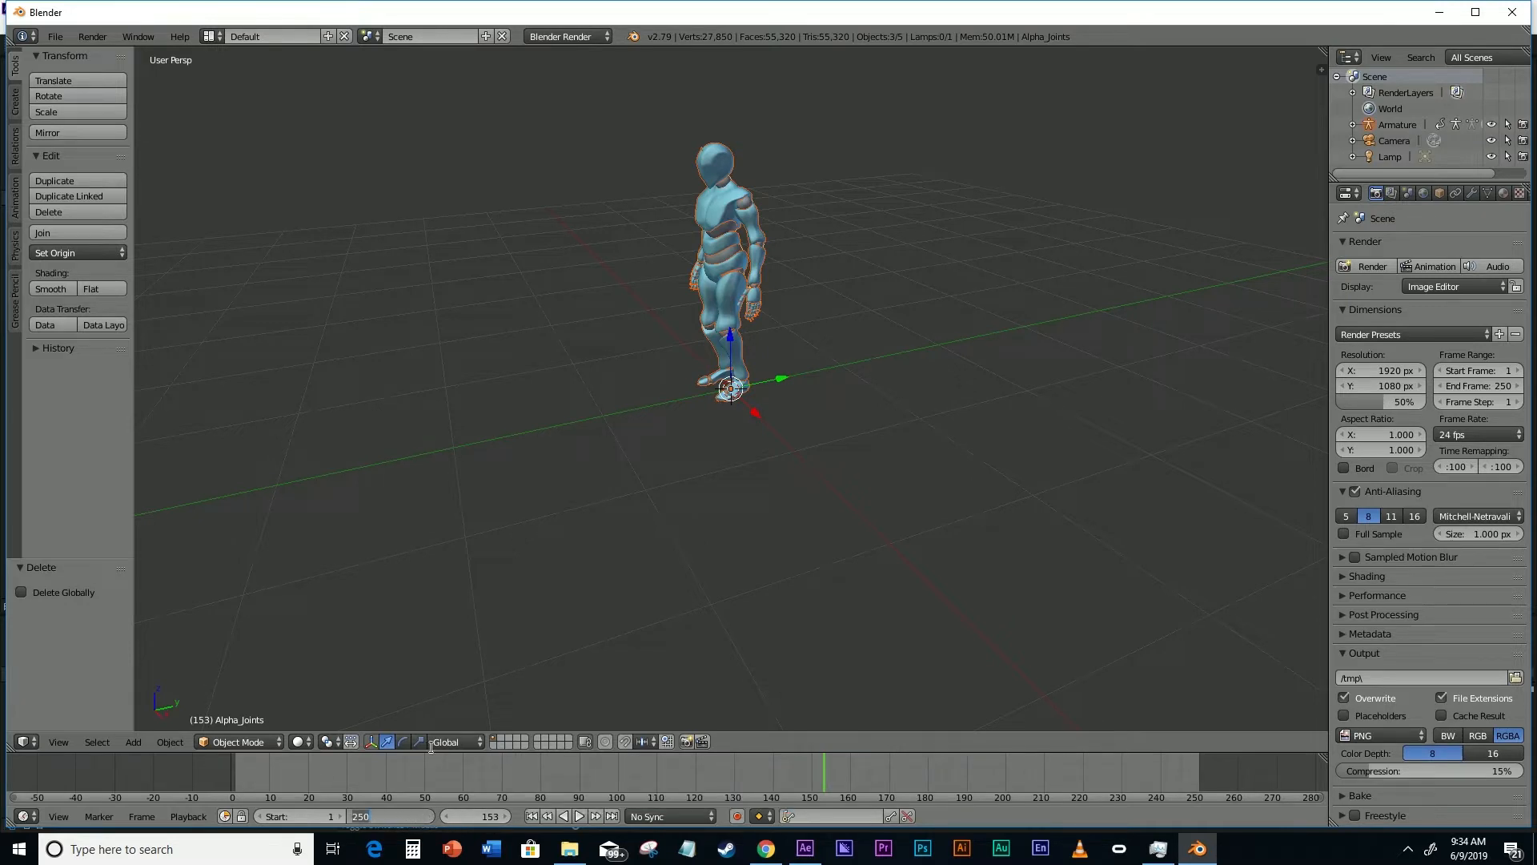
type("153")
left_click(982, 813)
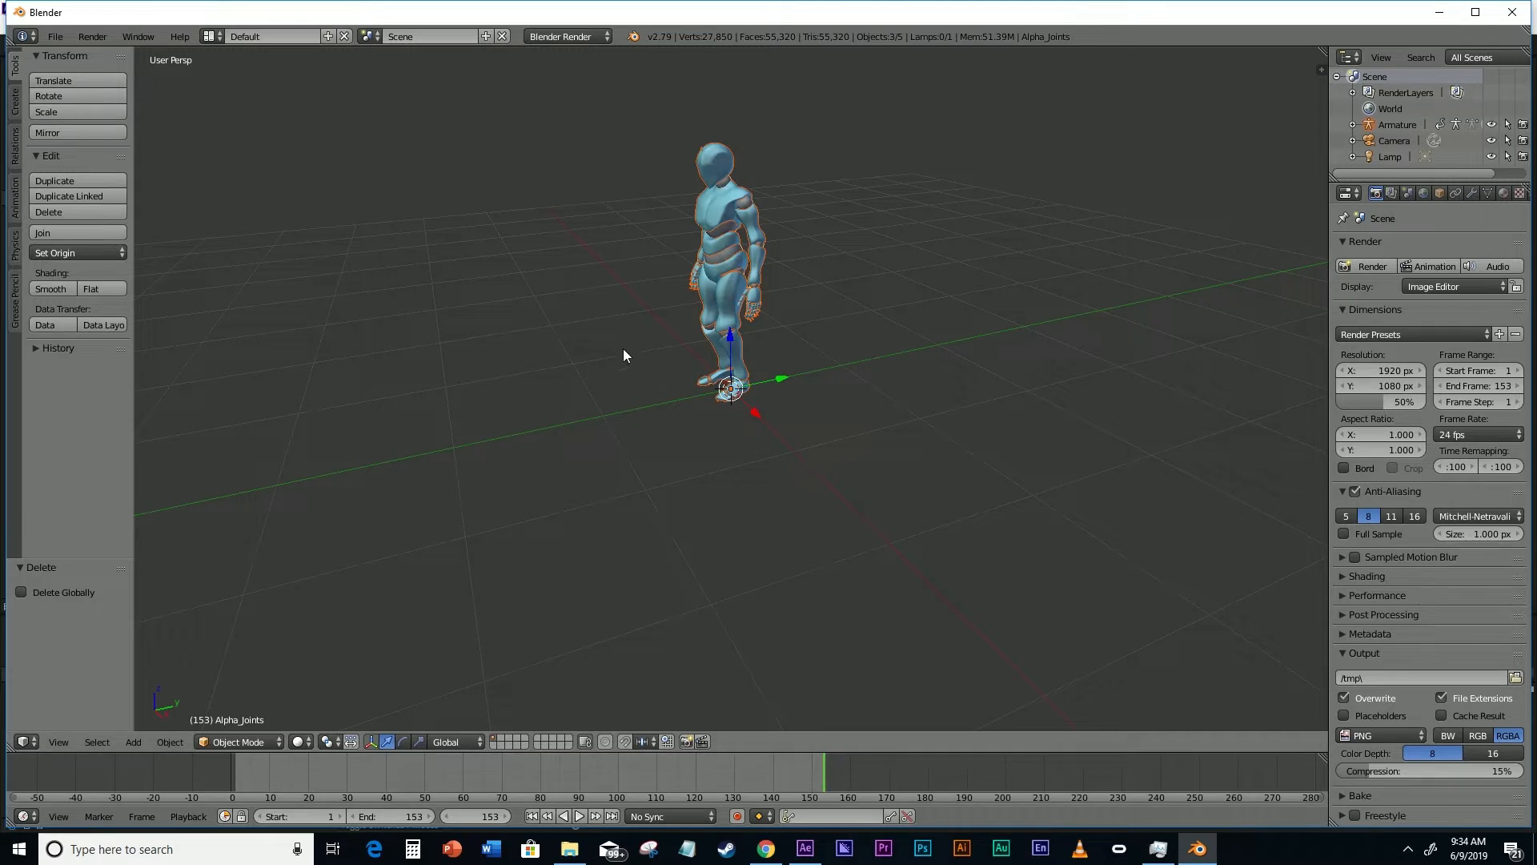
- Start a Wavefront (.obj) export of the robot and browse to the G:\Tutorial Robot folder
left_click(56, 37)
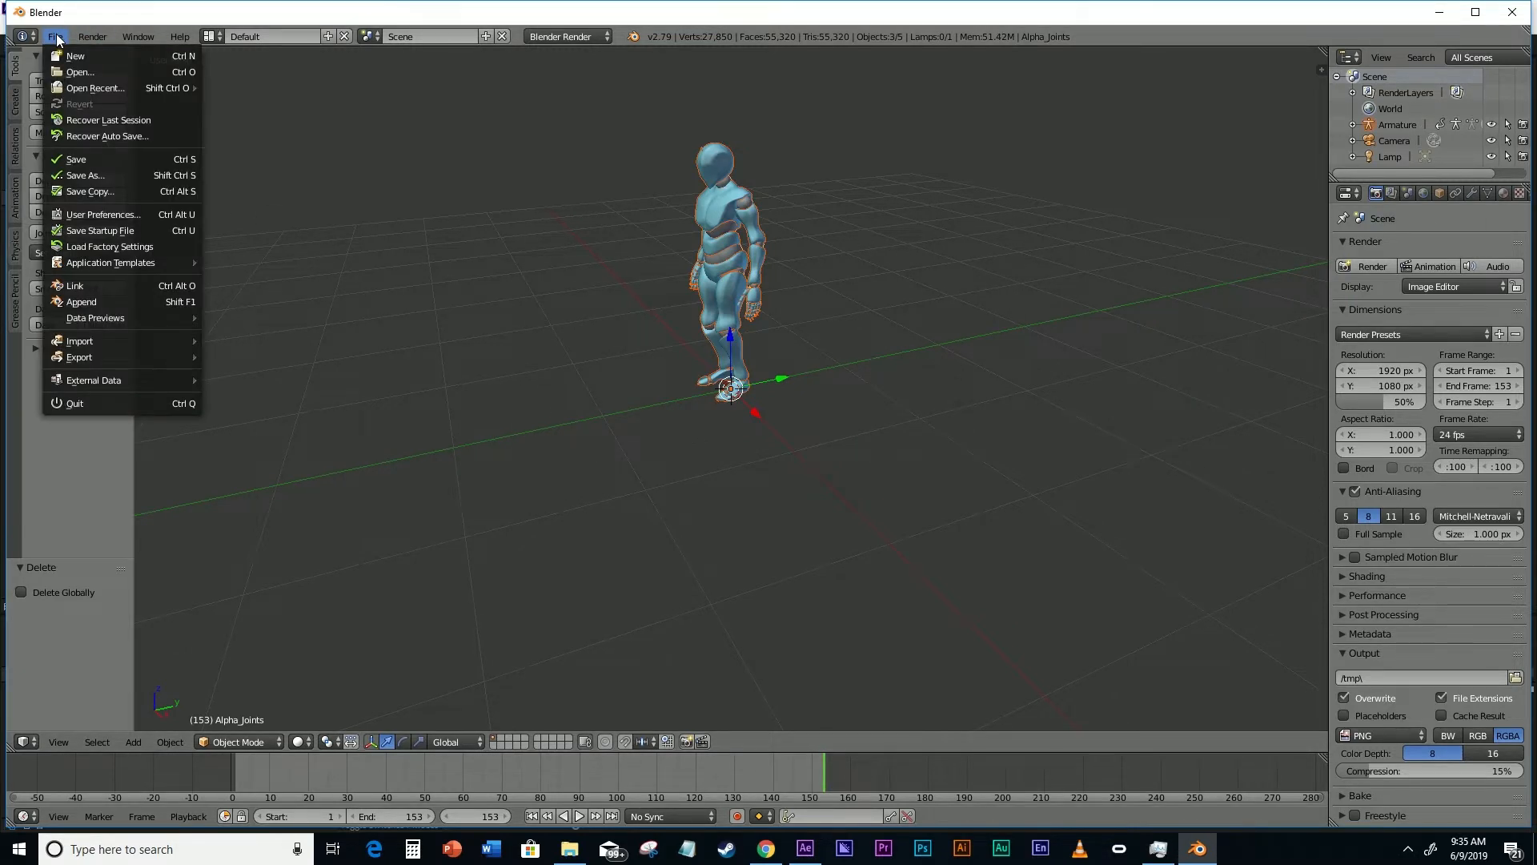
mouse_move(92, 361)
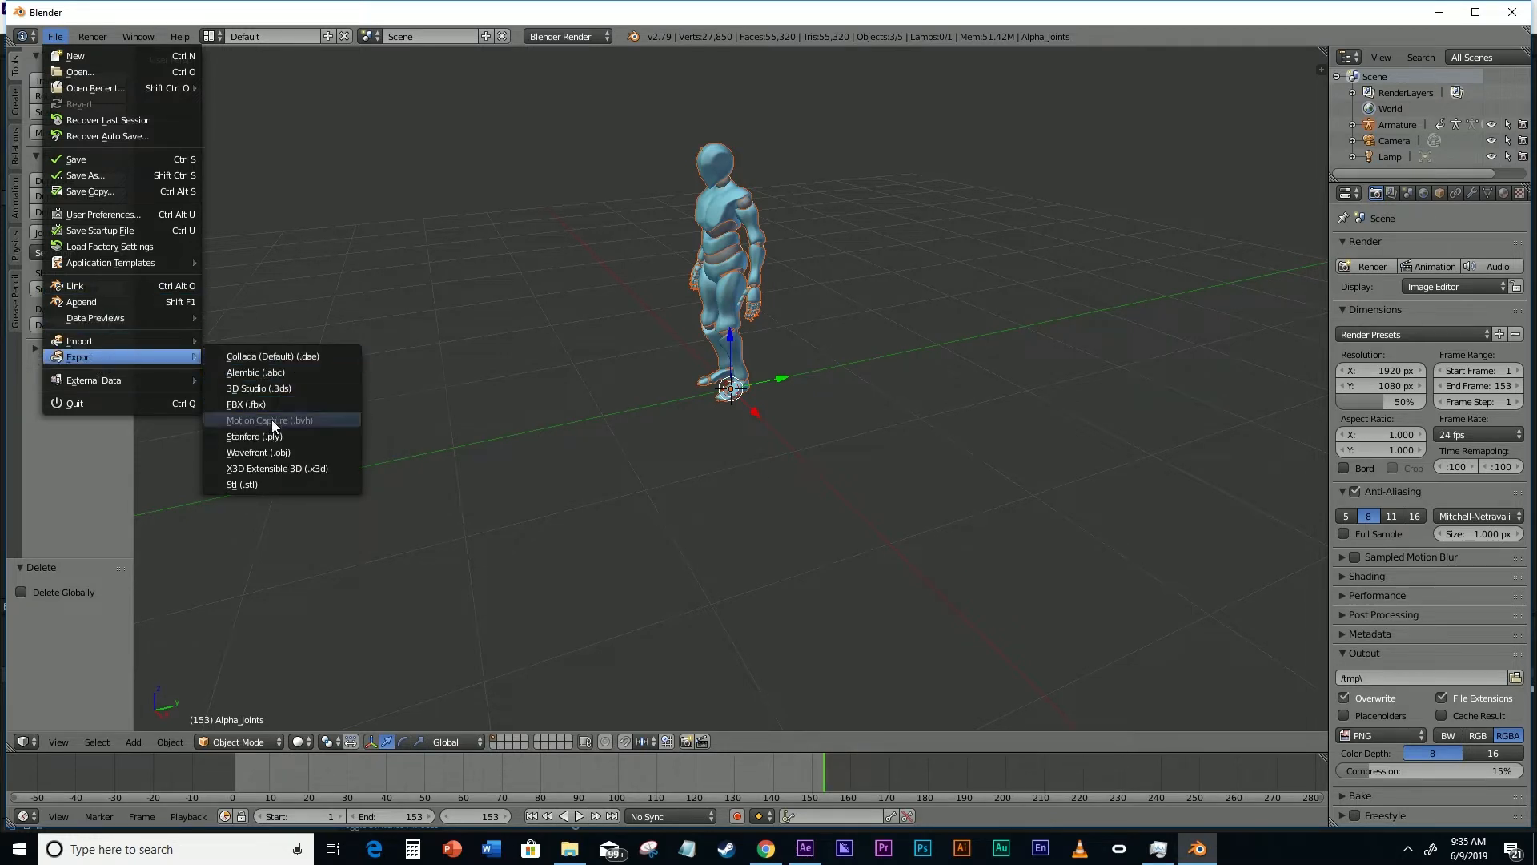
left_click(276, 453)
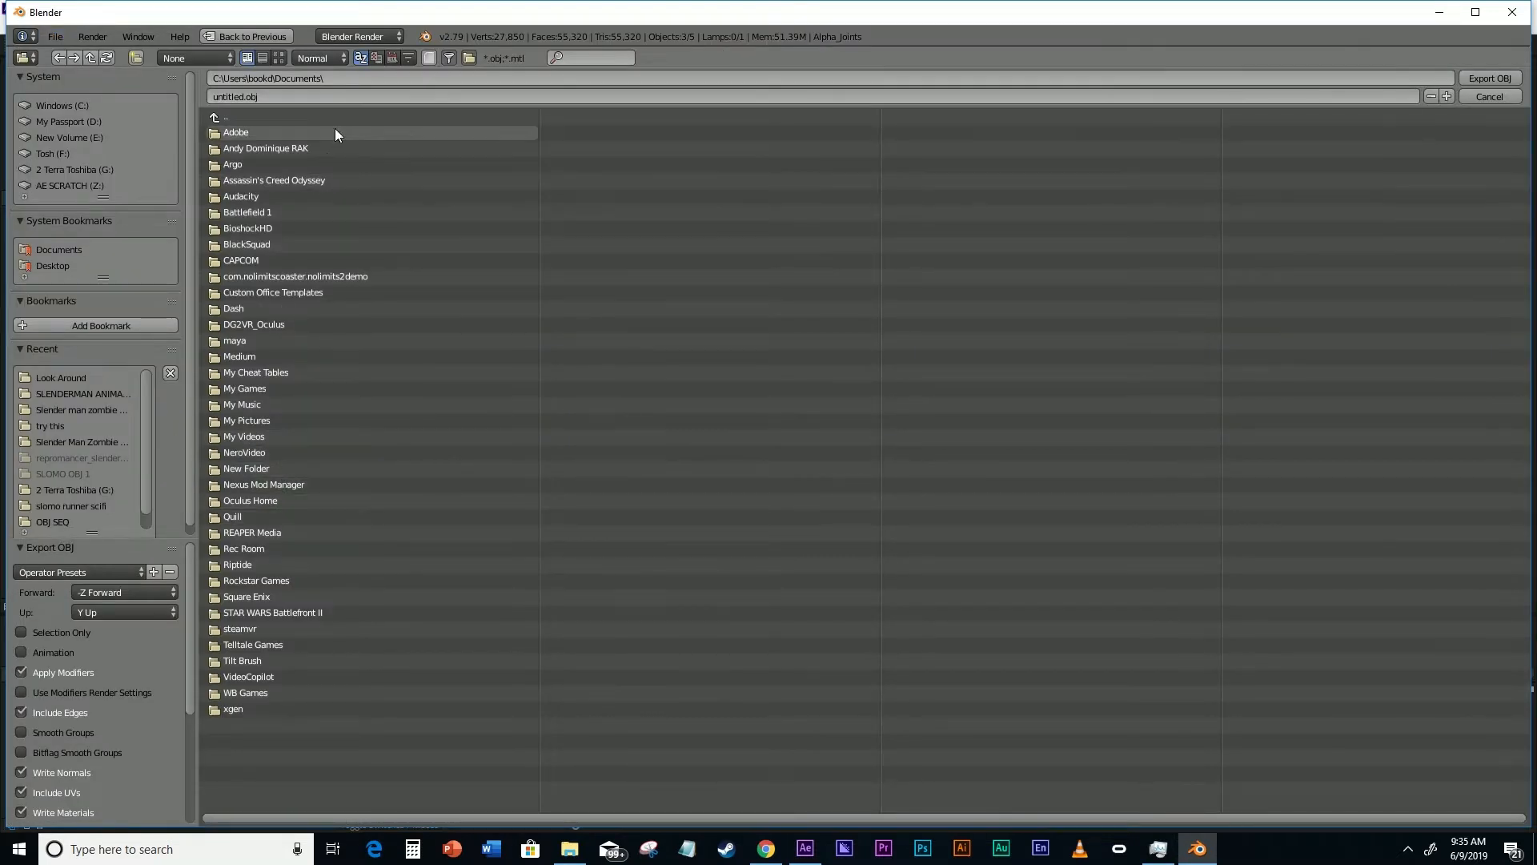
left_click(66, 168)
left_click(592, 276)
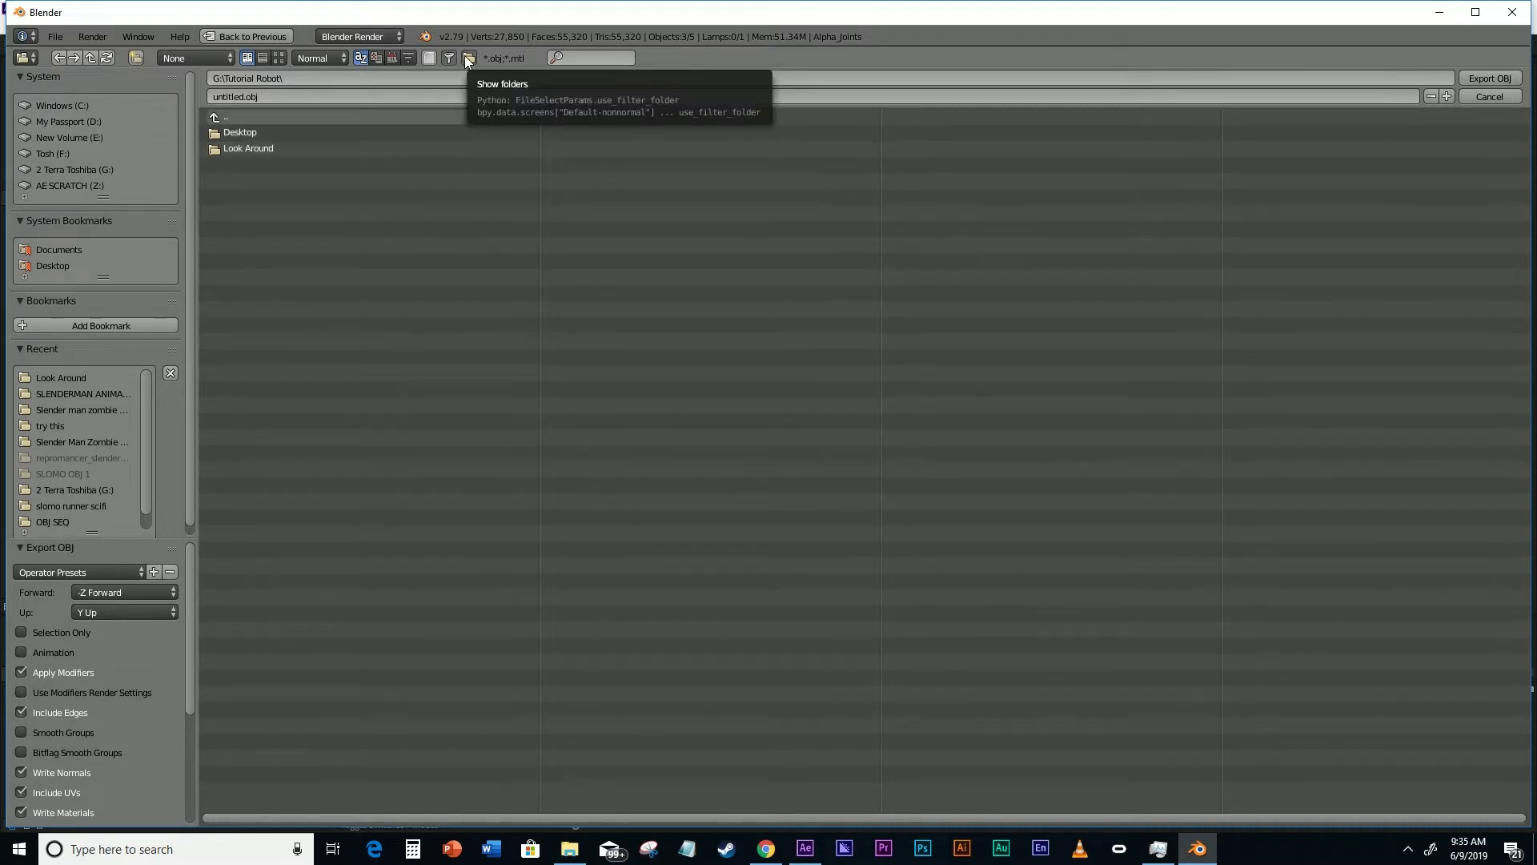
- Create a folder named OBJ ROBOT inside G:\Tutorial Robot and open it as the export destination
left_click(136, 56)
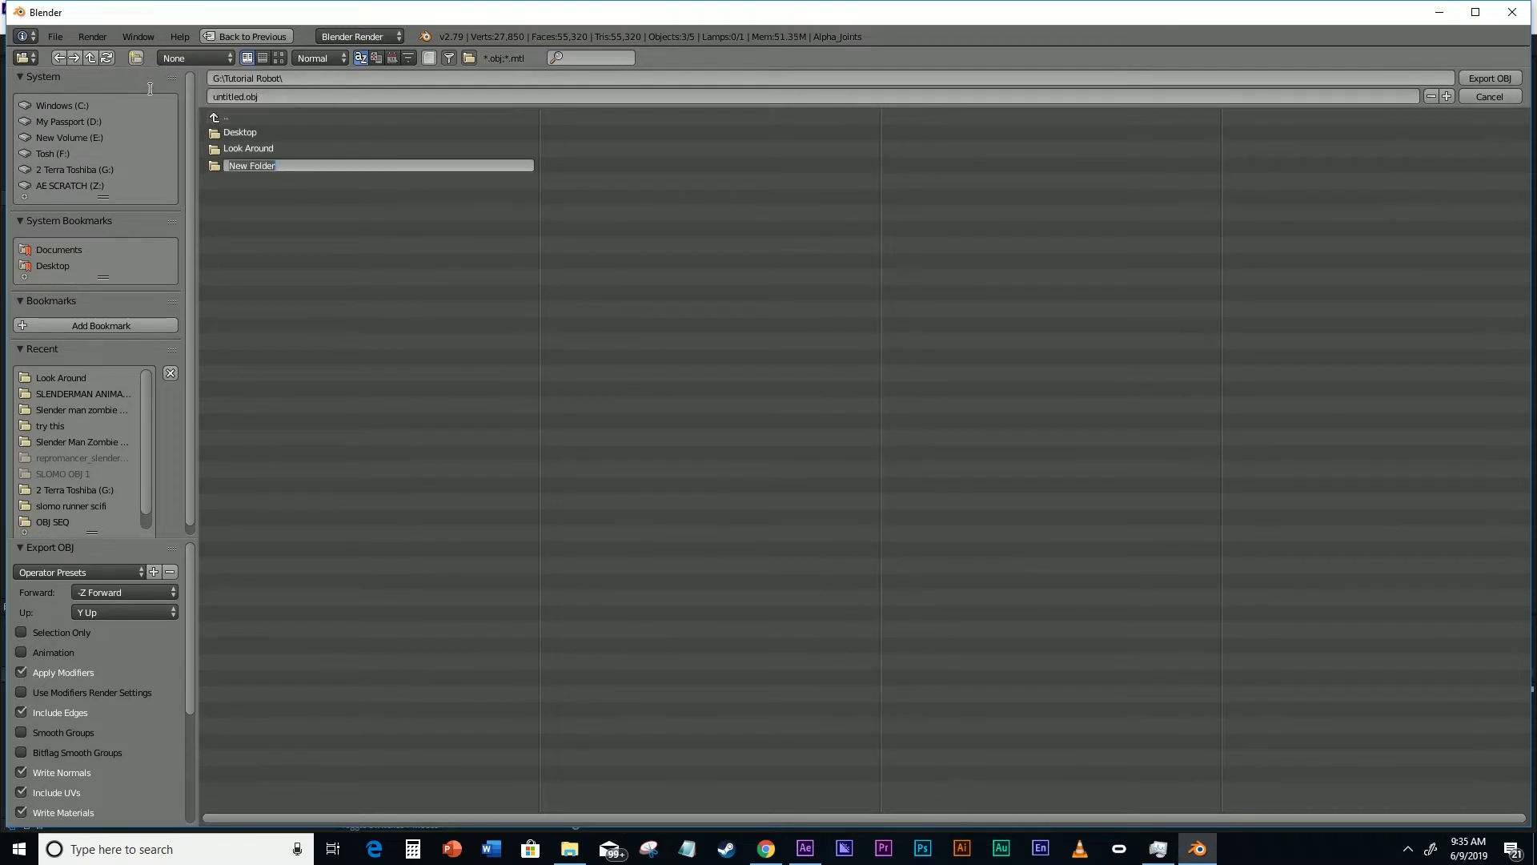
type("0")
type("BJ ROB")
type("OT")
key("Return")
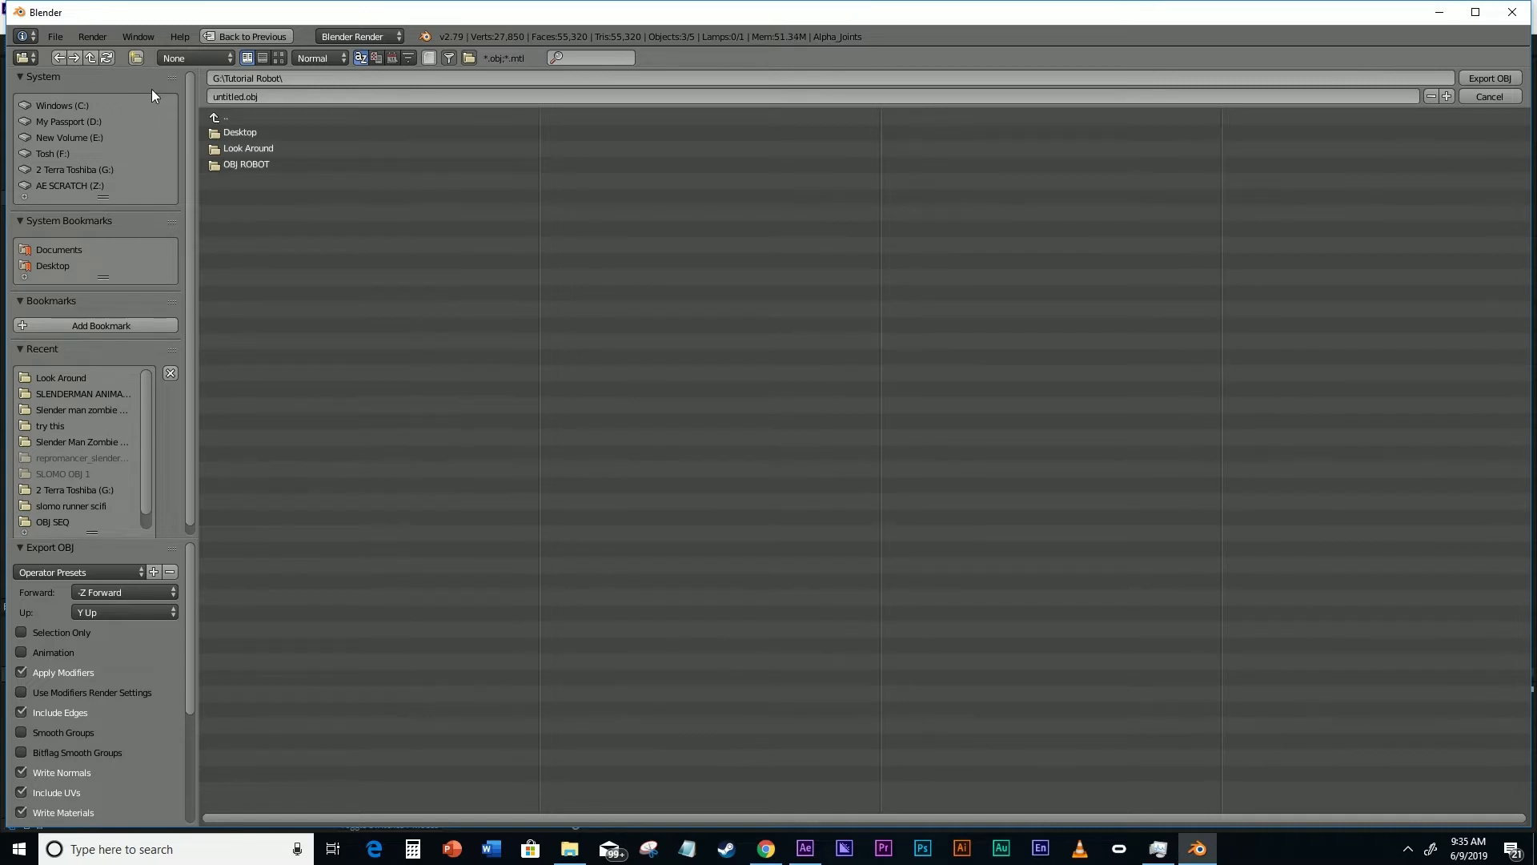
left_click(243, 165)
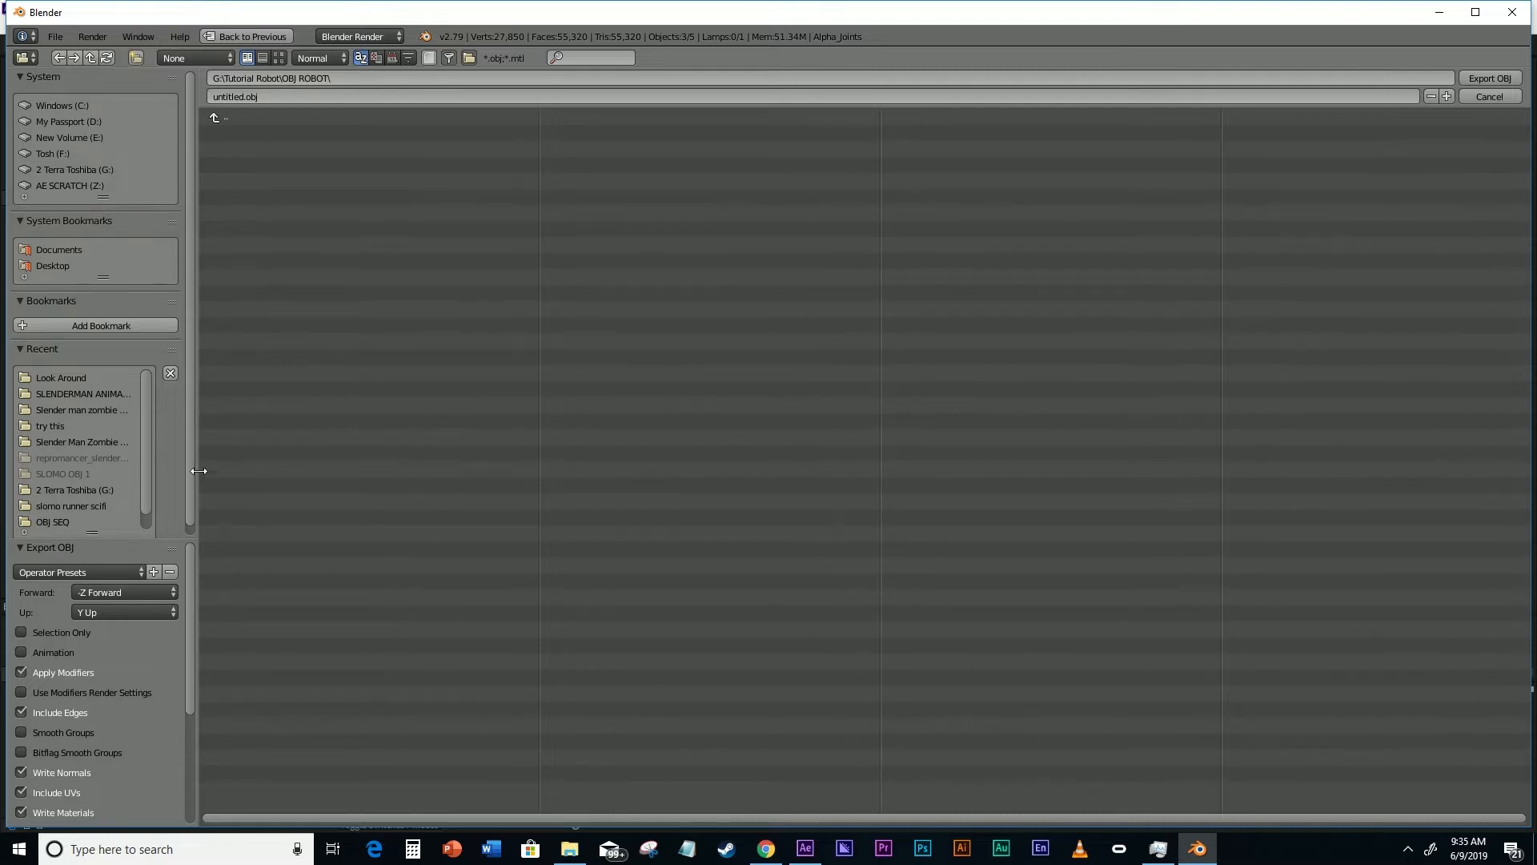
- Enable the Animation export option and export the robot as untitled.obj into the OBJ ROBOT folder
scroll(192, 596, "down", 1)
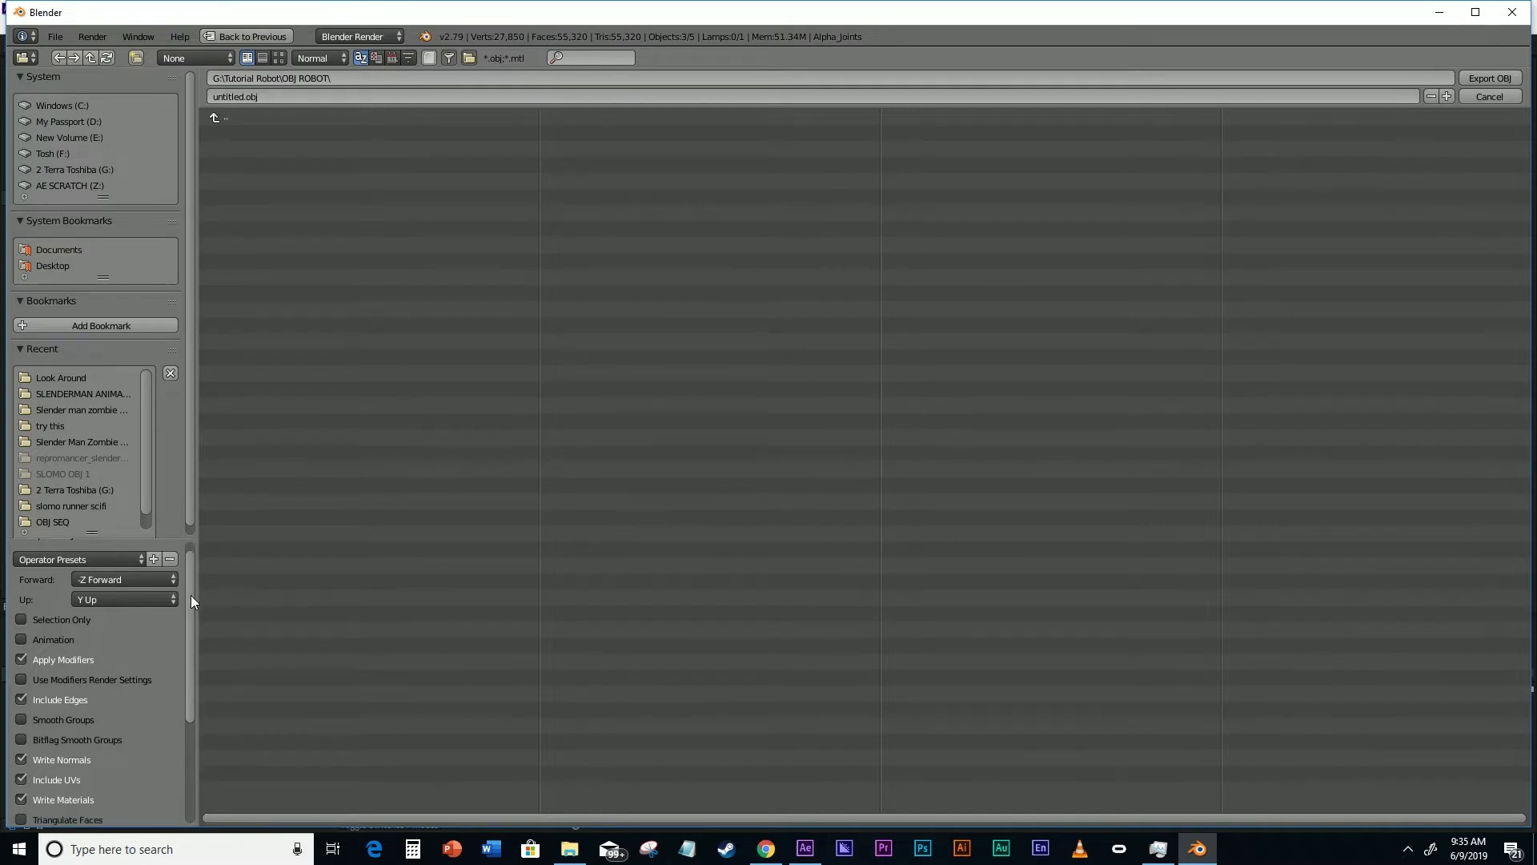
mouse_move(191, 594)
left_mouse_down()
mouse_move(188, 636)
mouse_move(185, 568)
left_mouse_up()
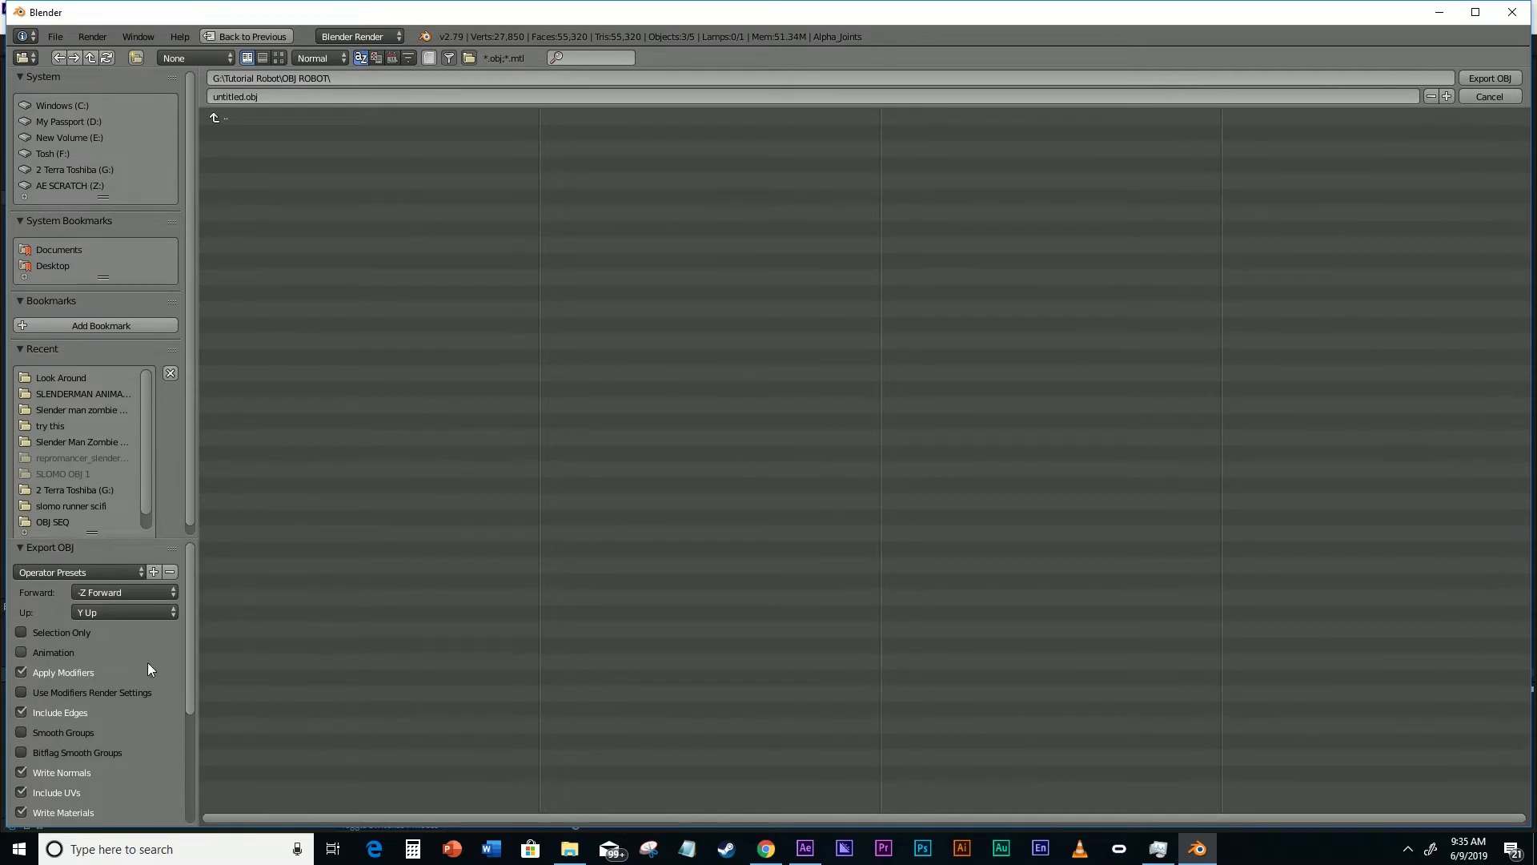
left_click(20, 652)
mouse_move(191, 593)
left_mouse_down()
mouse_move(192, 699)
mouse_move(182, 585)
left_mouse_up()
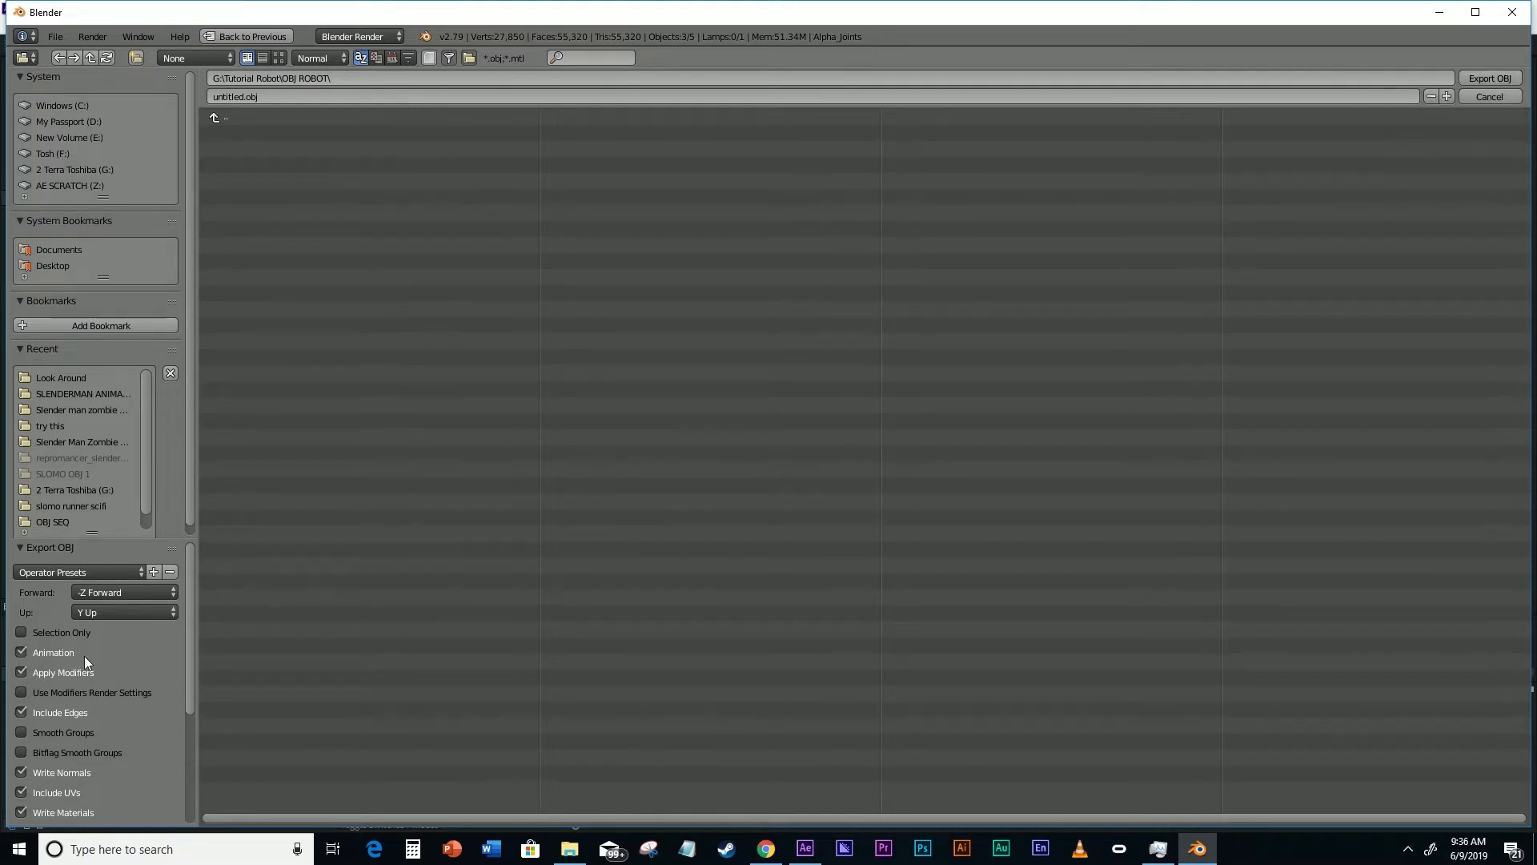
left_click(1492, 79)
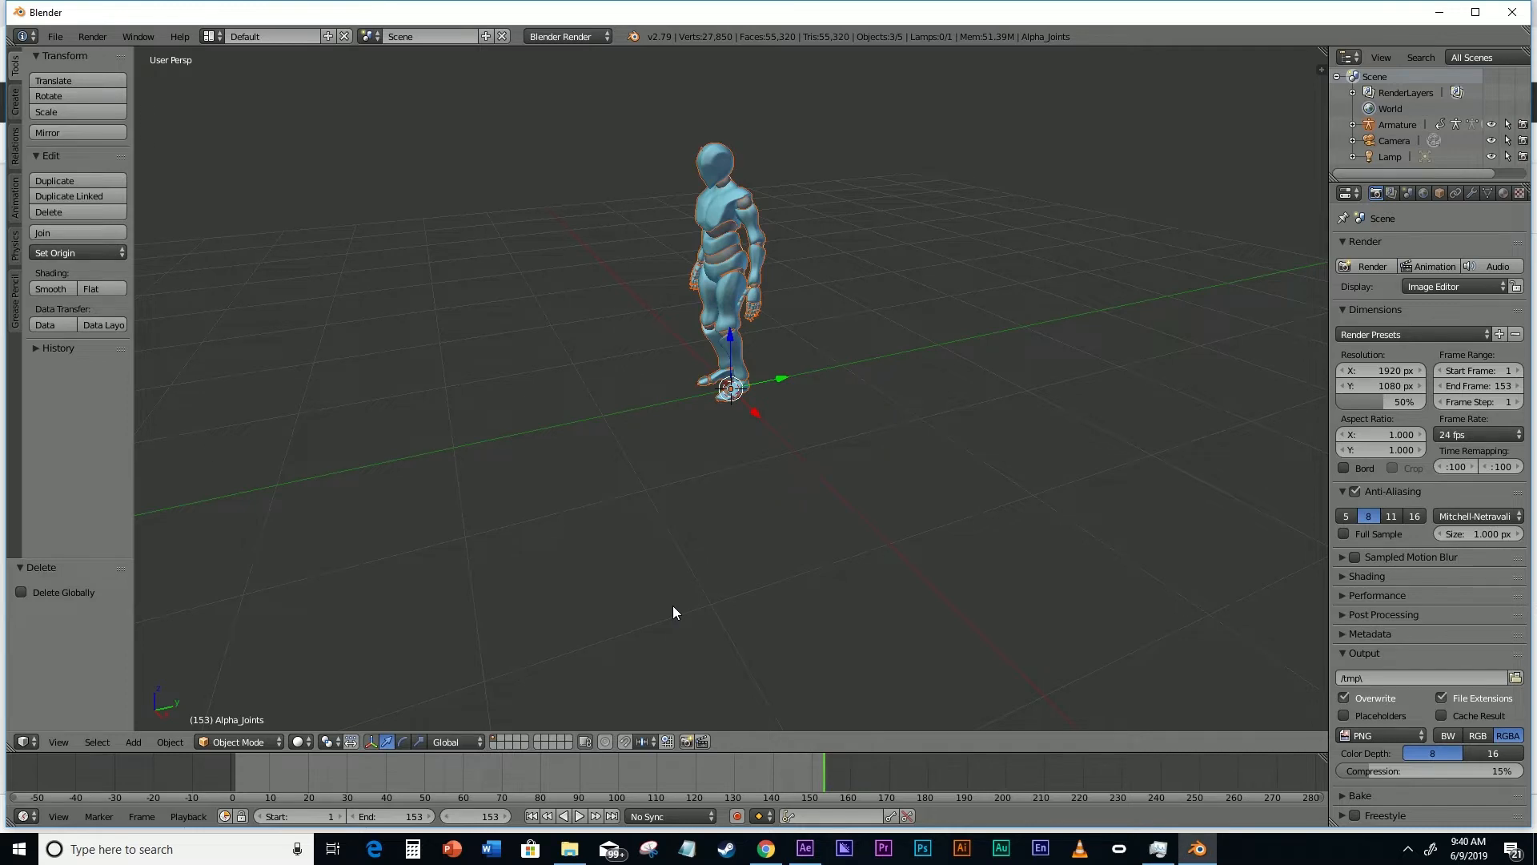
- Minimize Blender and view the Pexels page of the bird's-eye mountain photo in the browser
left_click(1439, 12)
left_click(289, 16)
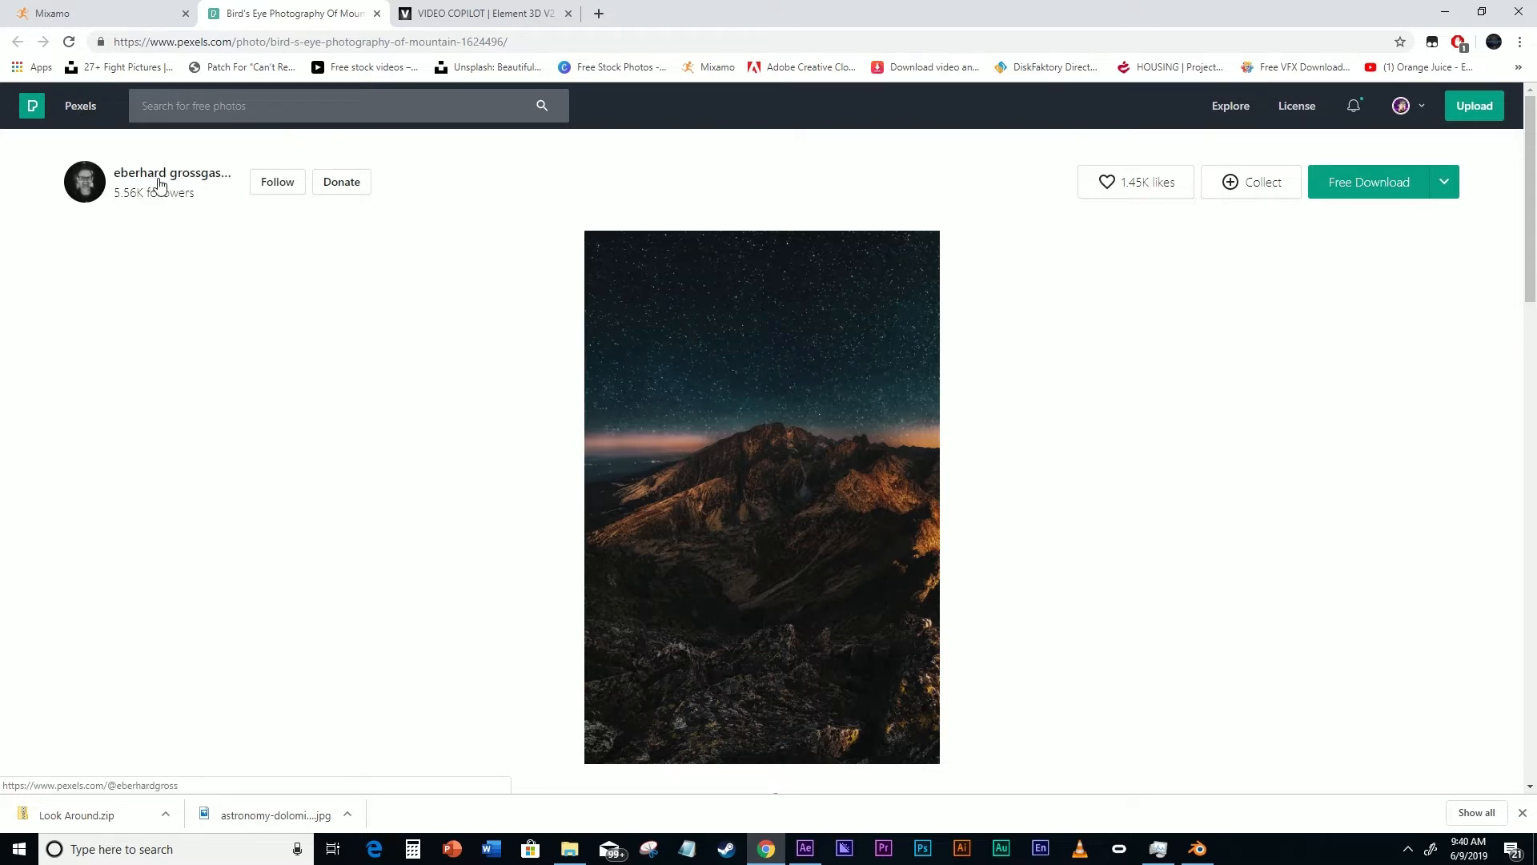
left_click(779, 438)
left_click(779, 438)
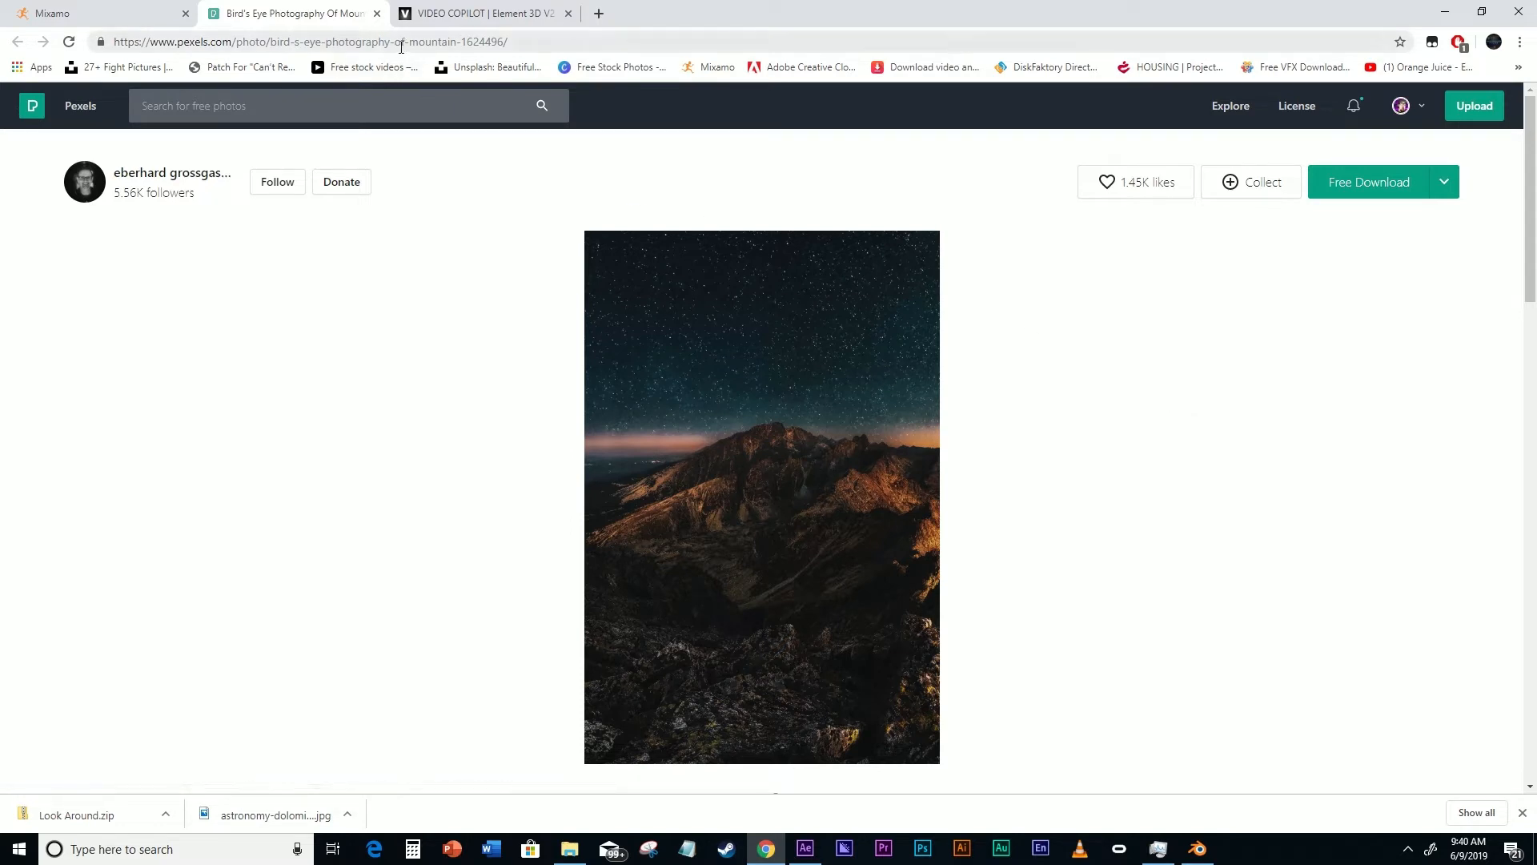
- Switch to After Effects and import astronomy-dolomites-evening-1624496.jpg as footage from G:\Tutorial Robot
left_click(1448, 13)
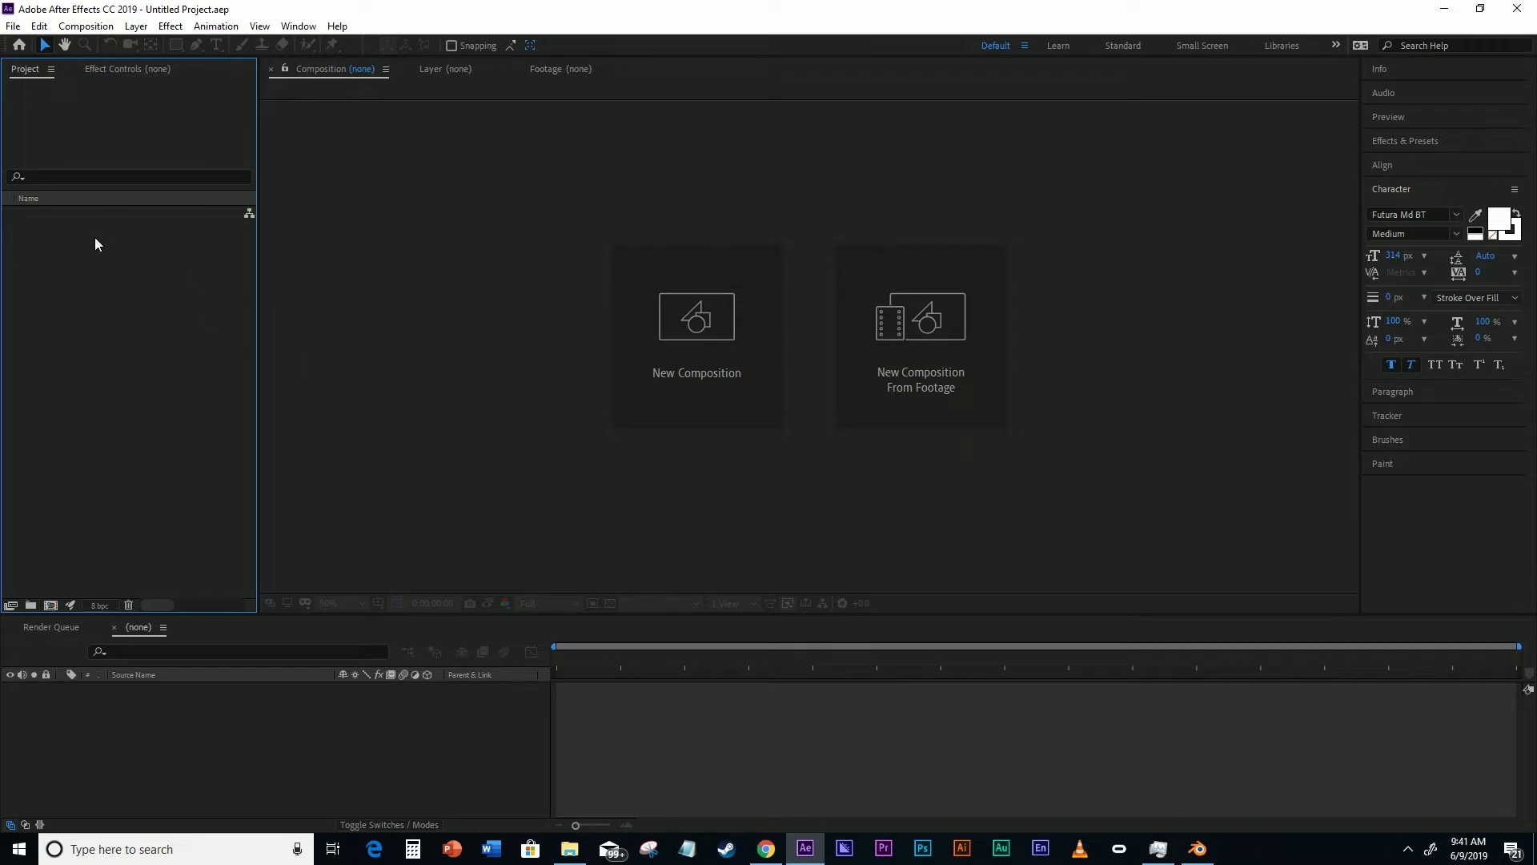
right_click(57, 264)
left_click(34, 240)
right_click(67, 254)
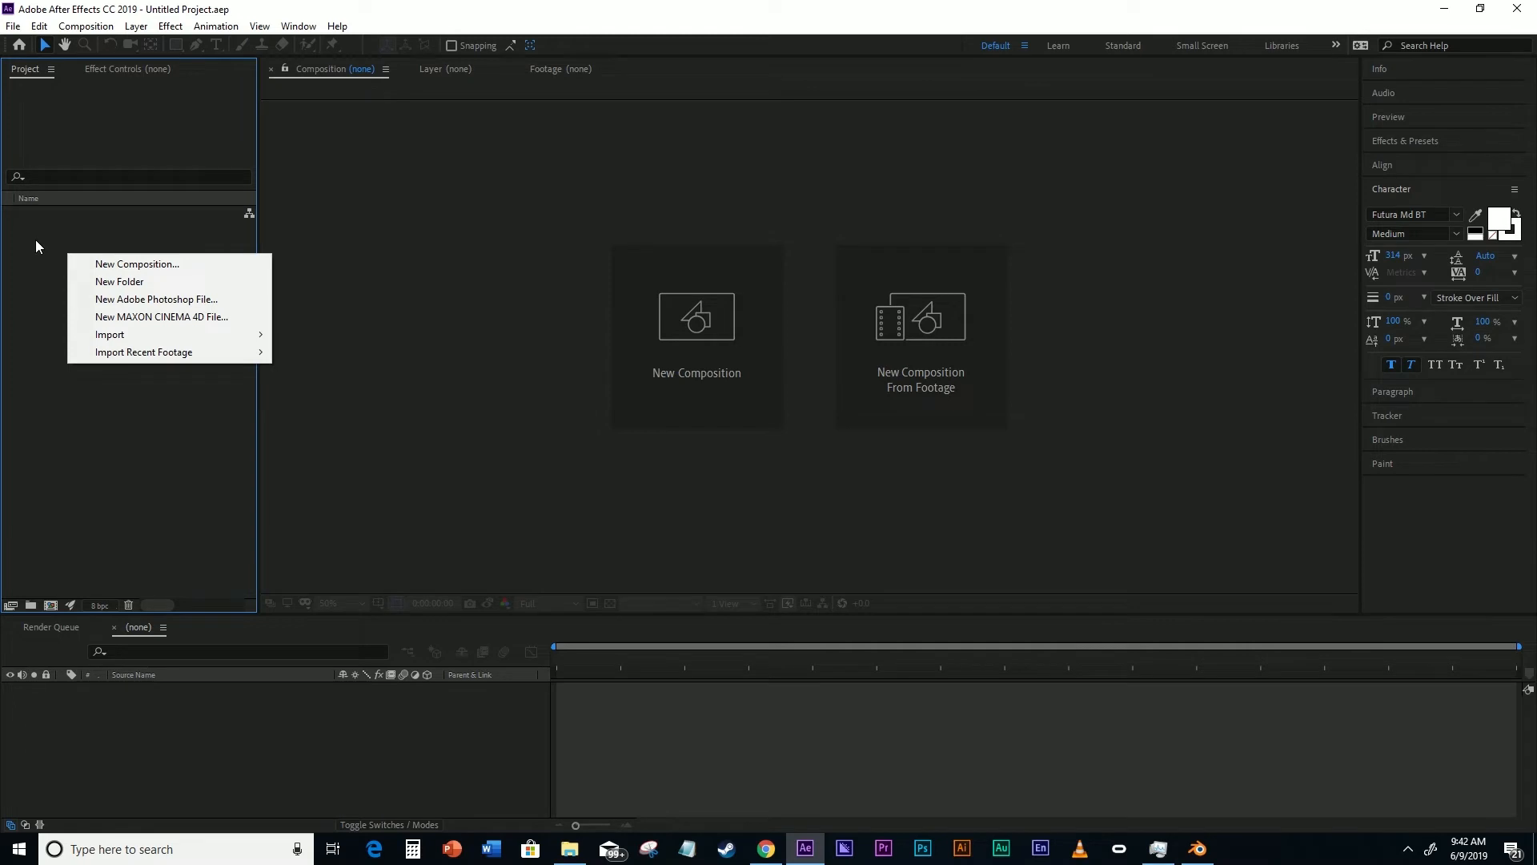
mouse_move(152, 333)
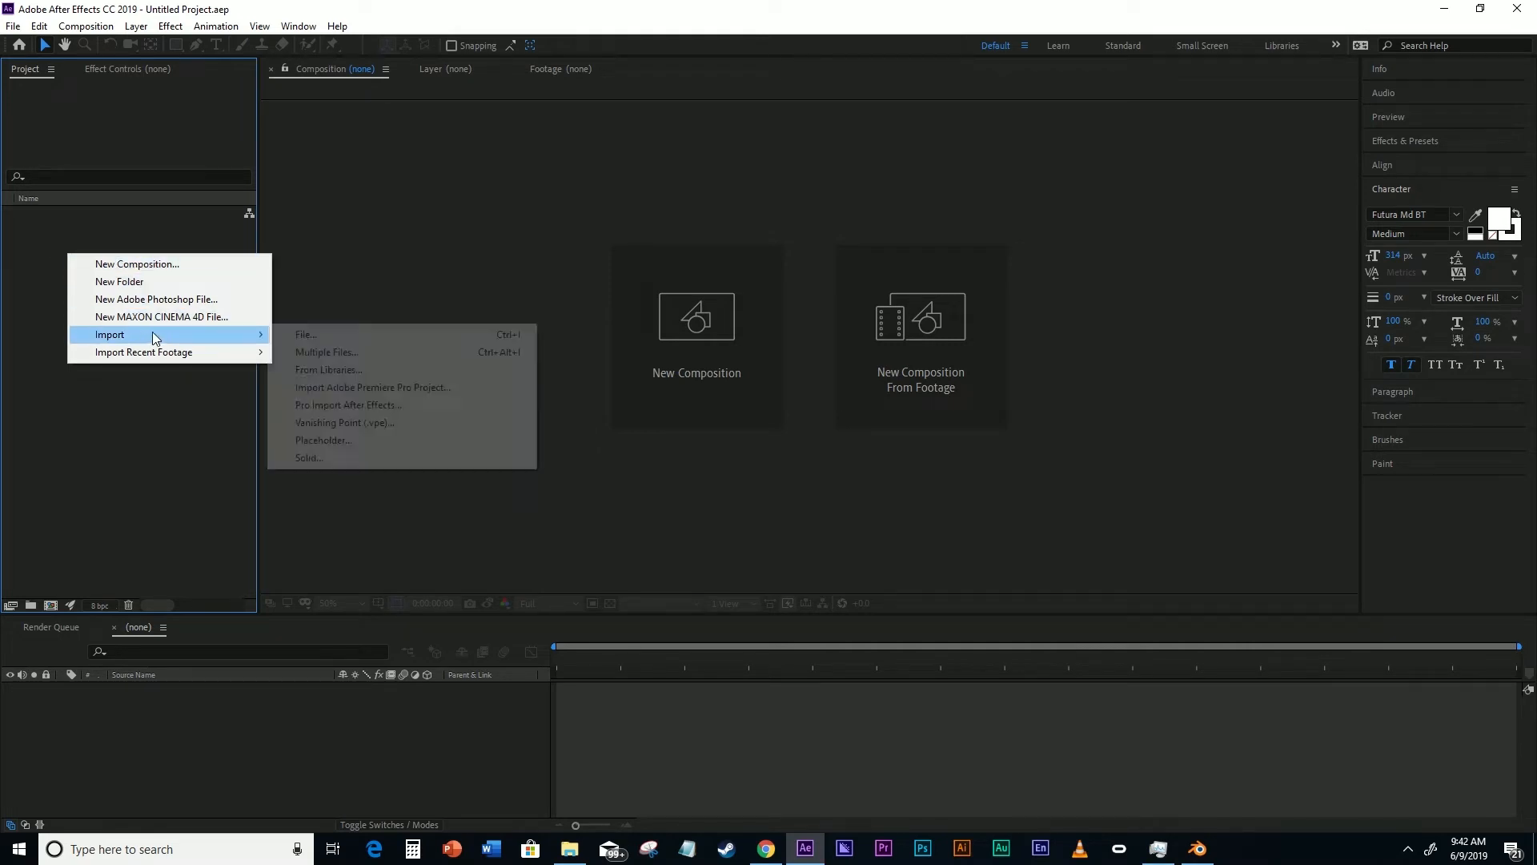
left_click(315, 336)
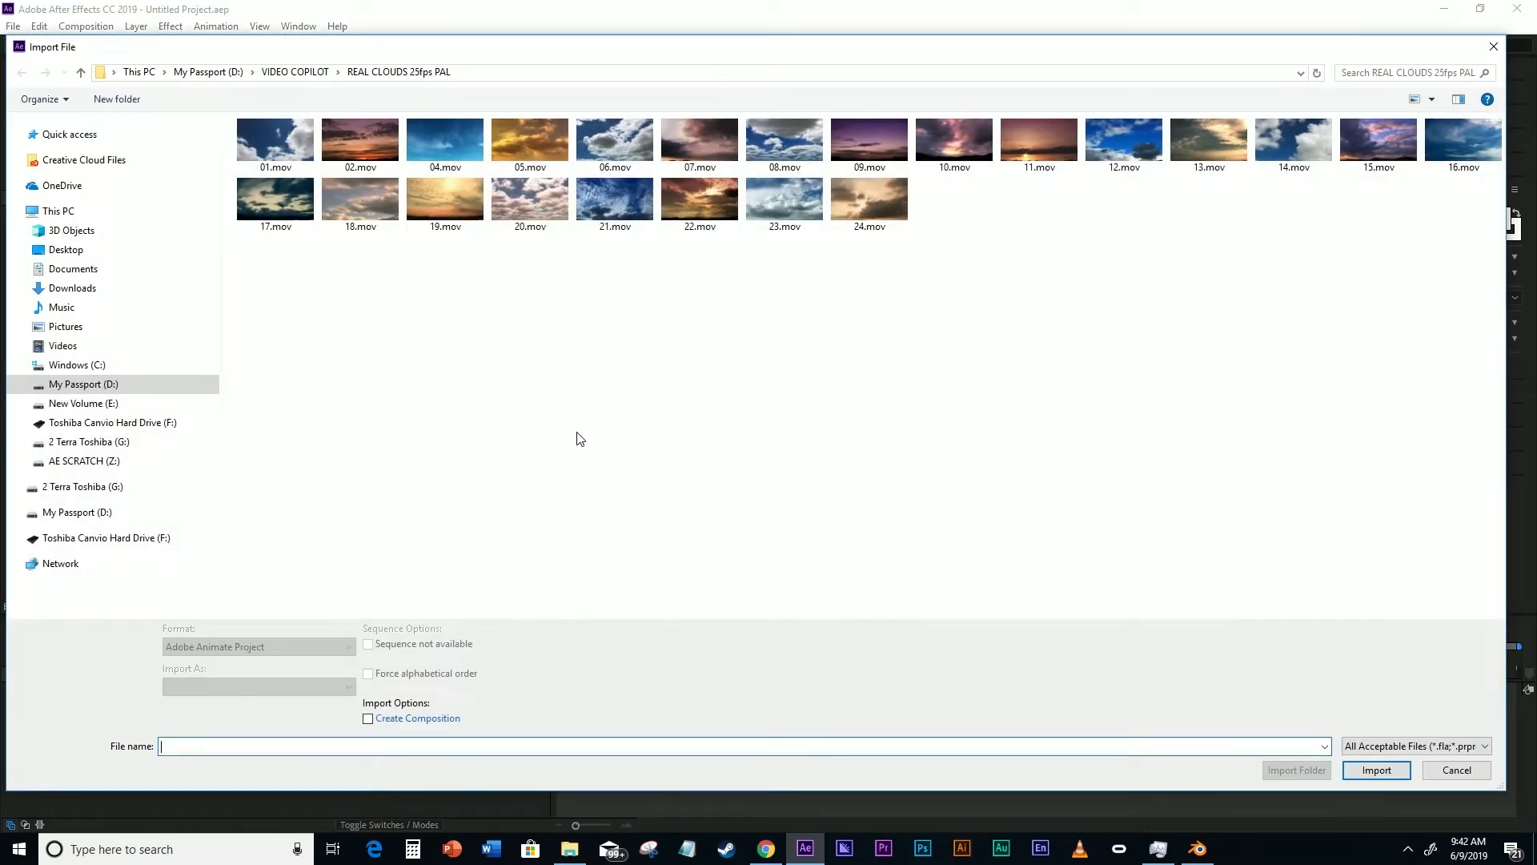
left_click(93, 487)
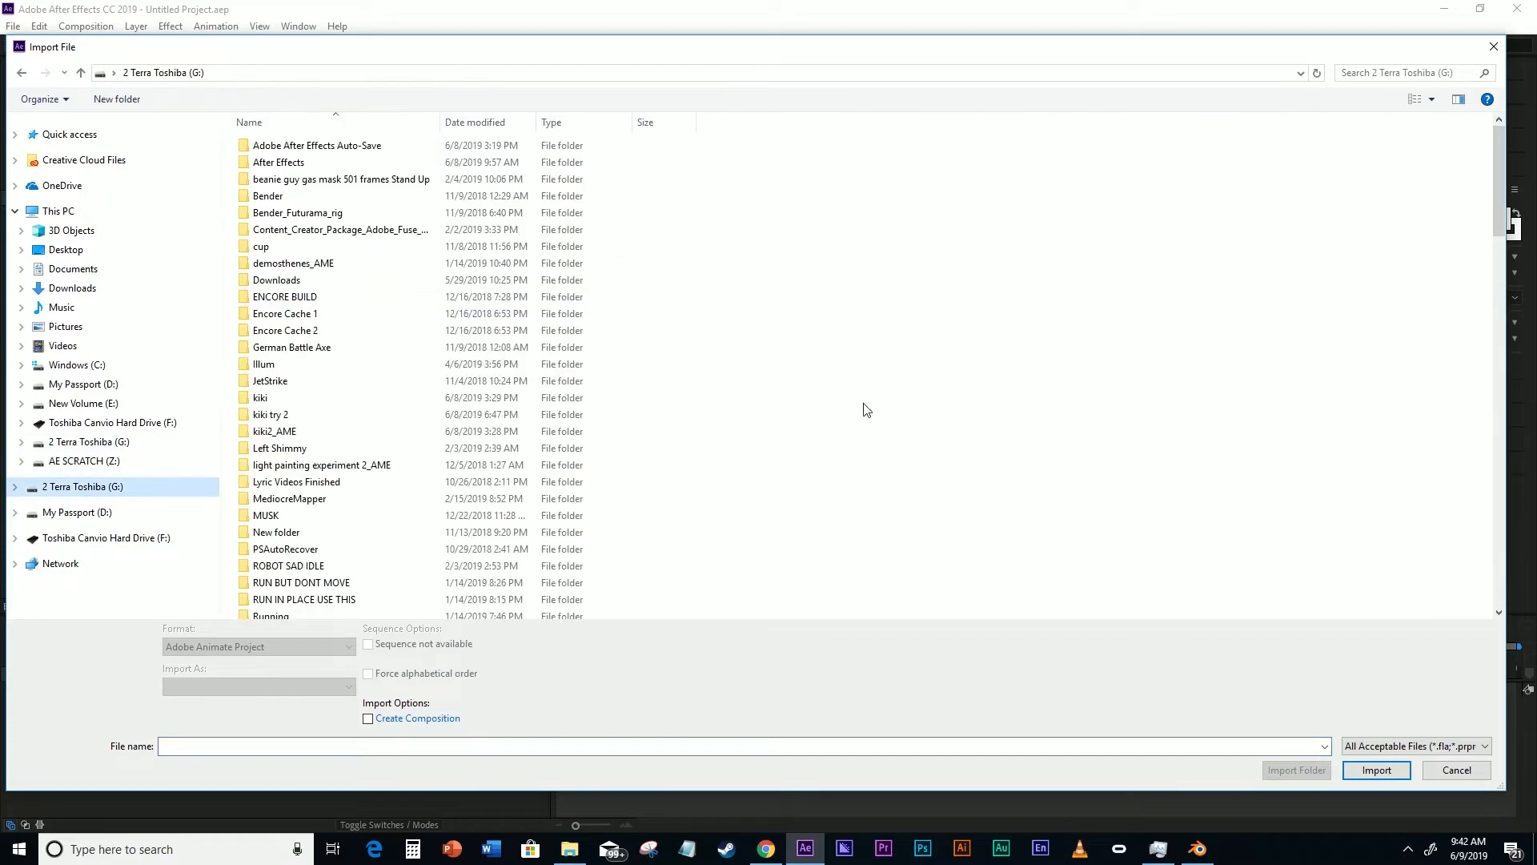
scroll(363, 374, "down", 15)
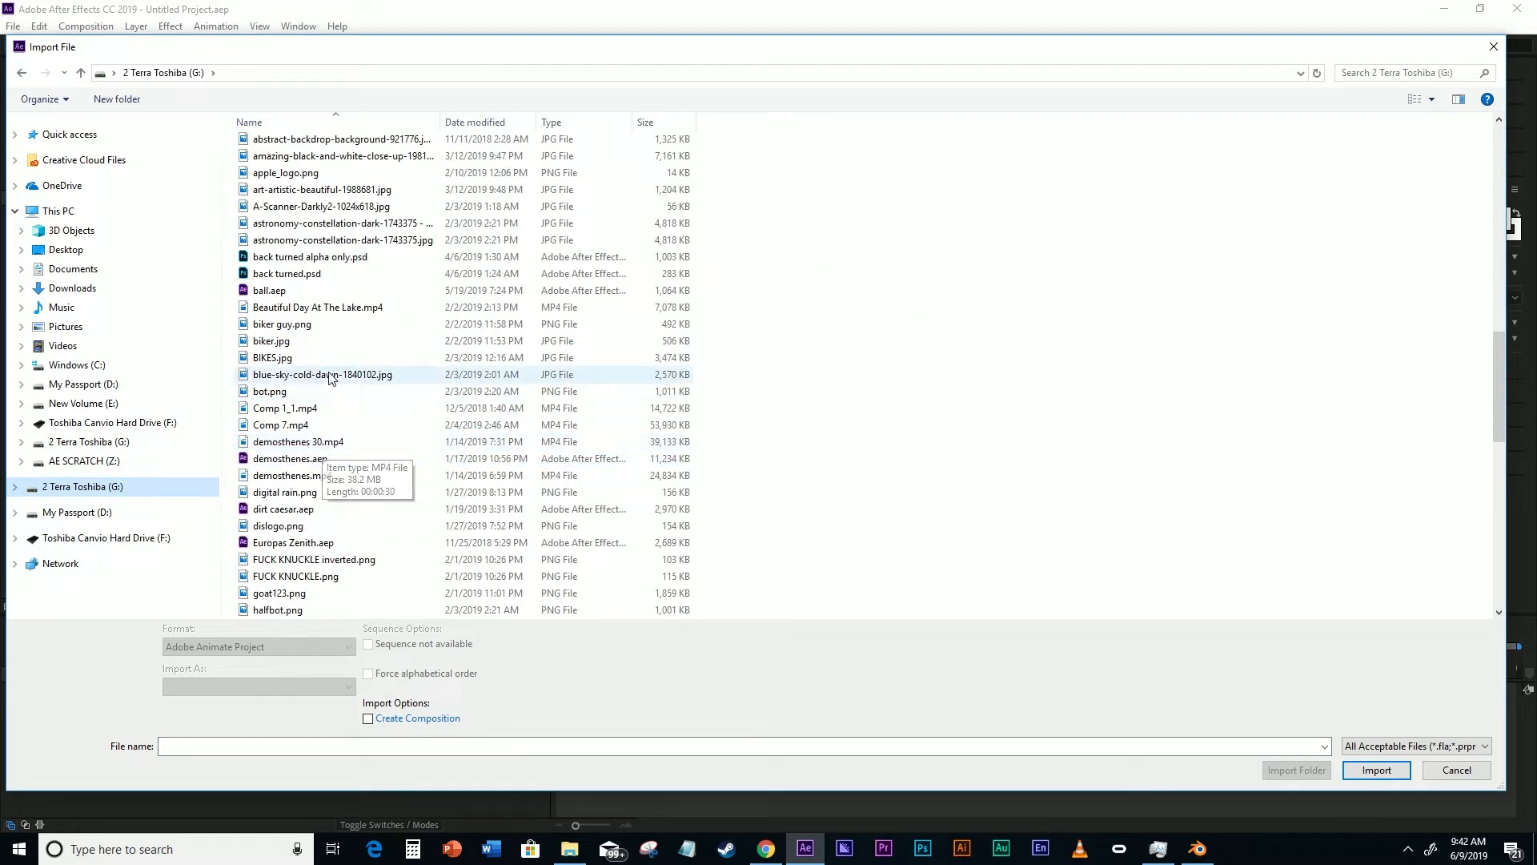
scroll(328, 377, "up", 5)
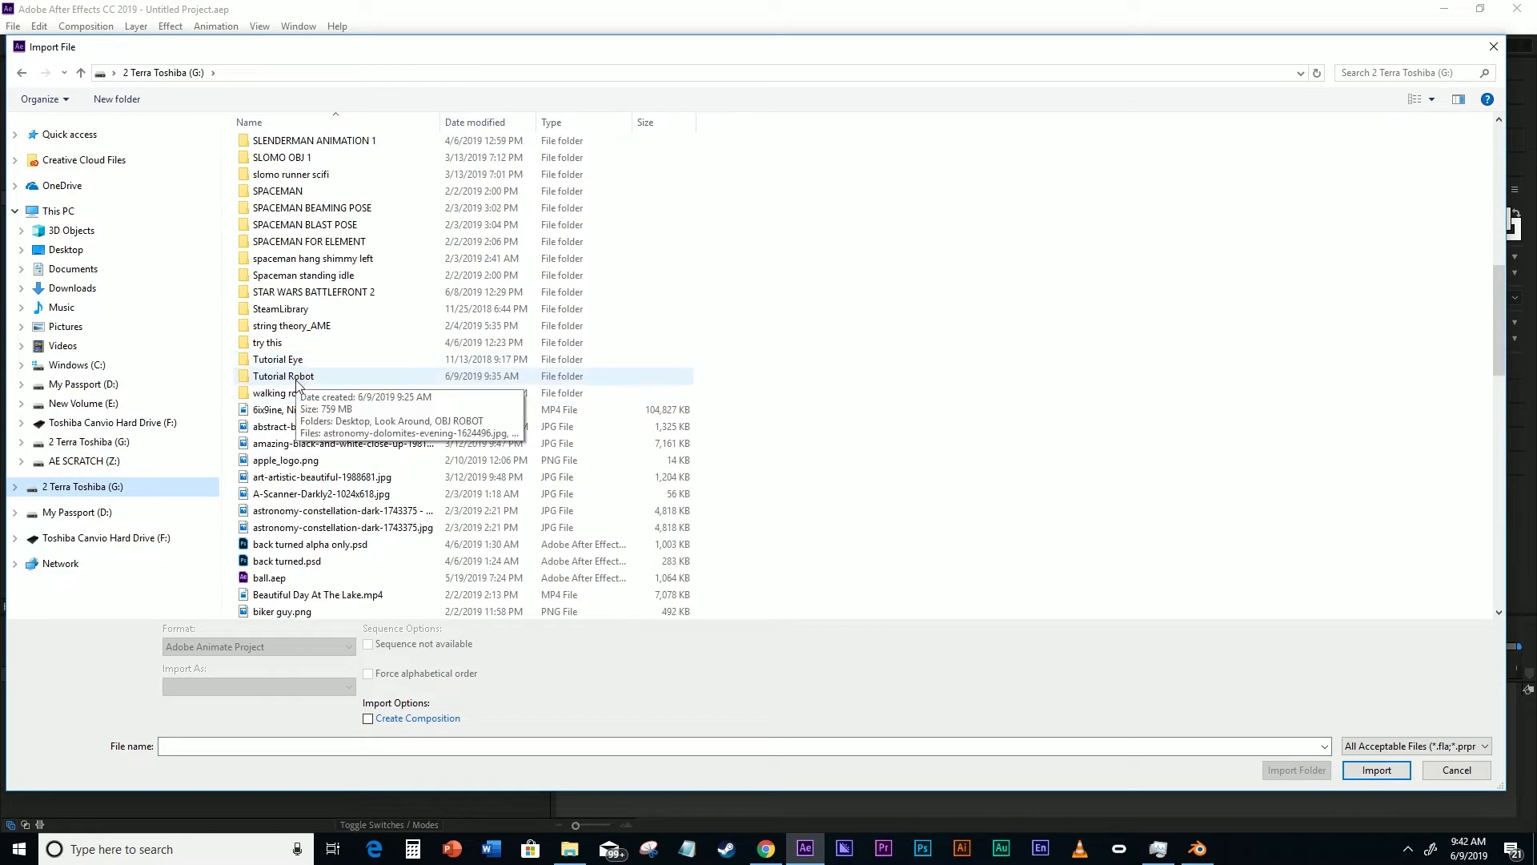
double_click(297, 378)
left_click(296, 200)
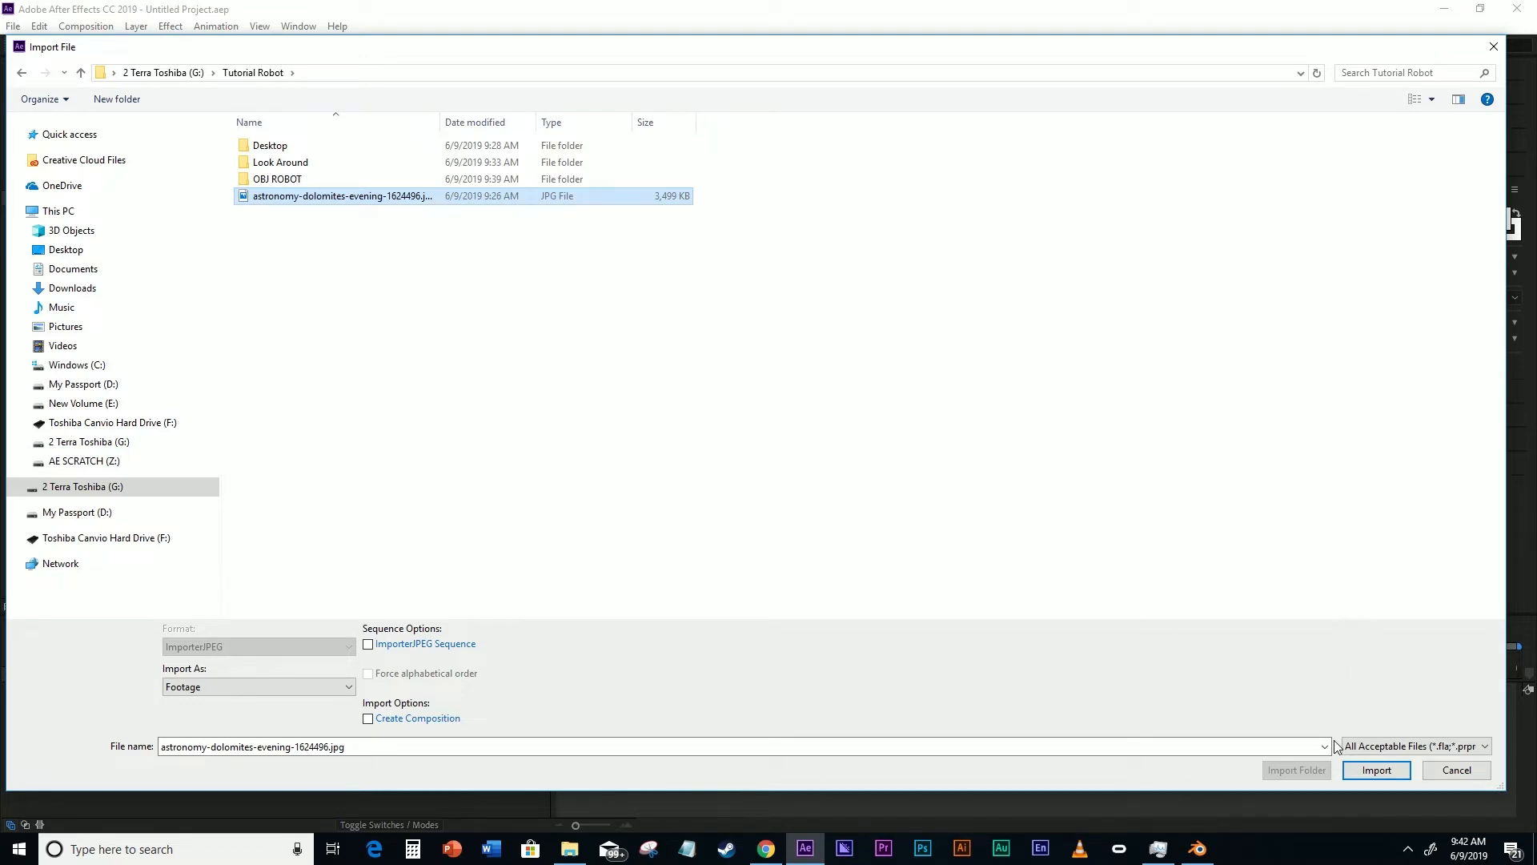
left_click(1378, 769)
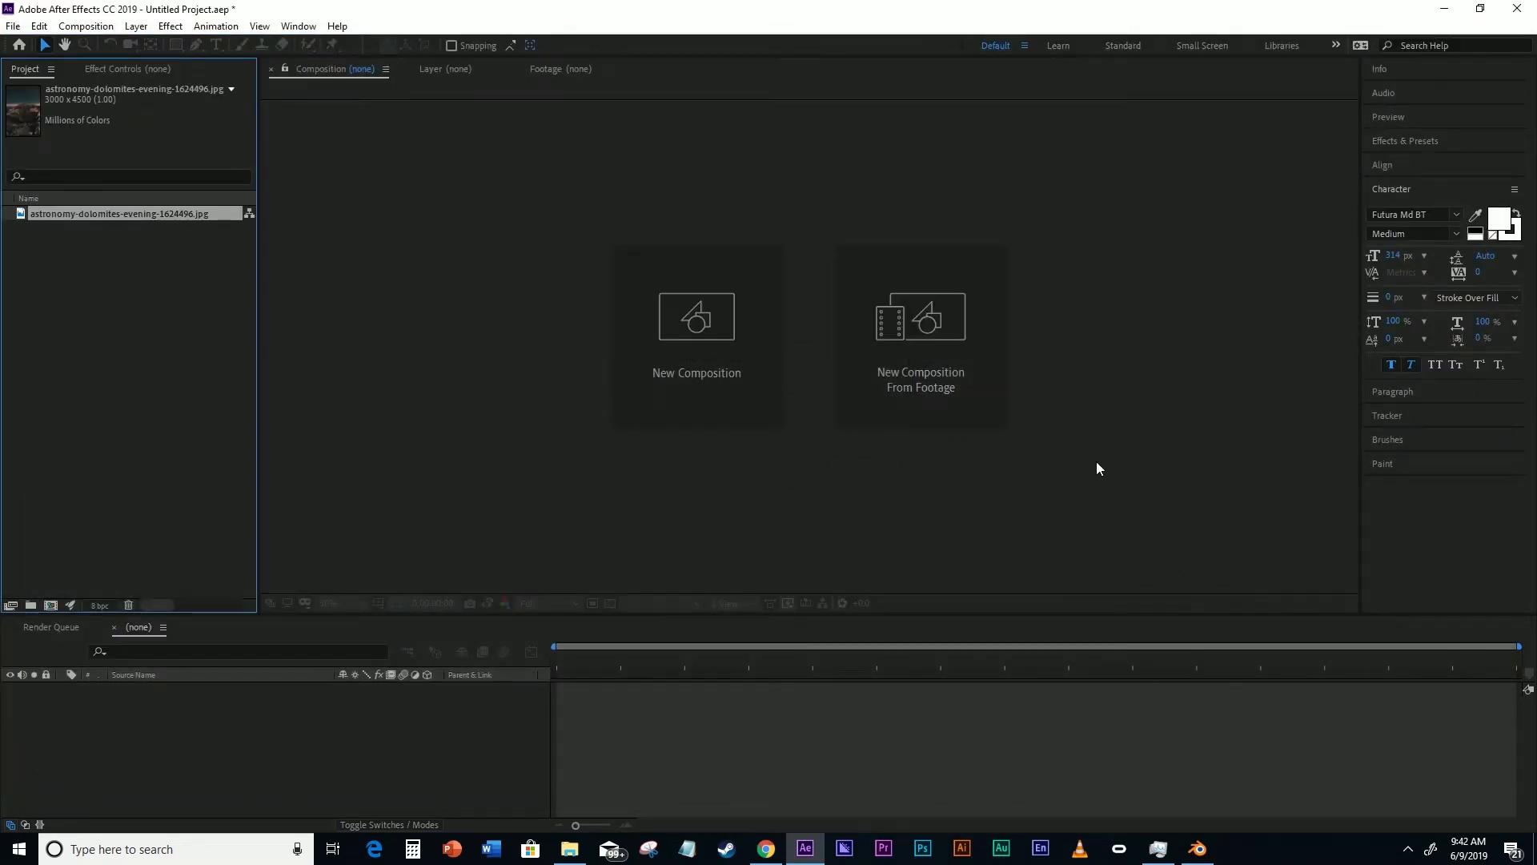
- Start a new composition named INSTA ROBOT with the 2000 x 2000 px INSTA SQUARE preset
left_click(109, 389)
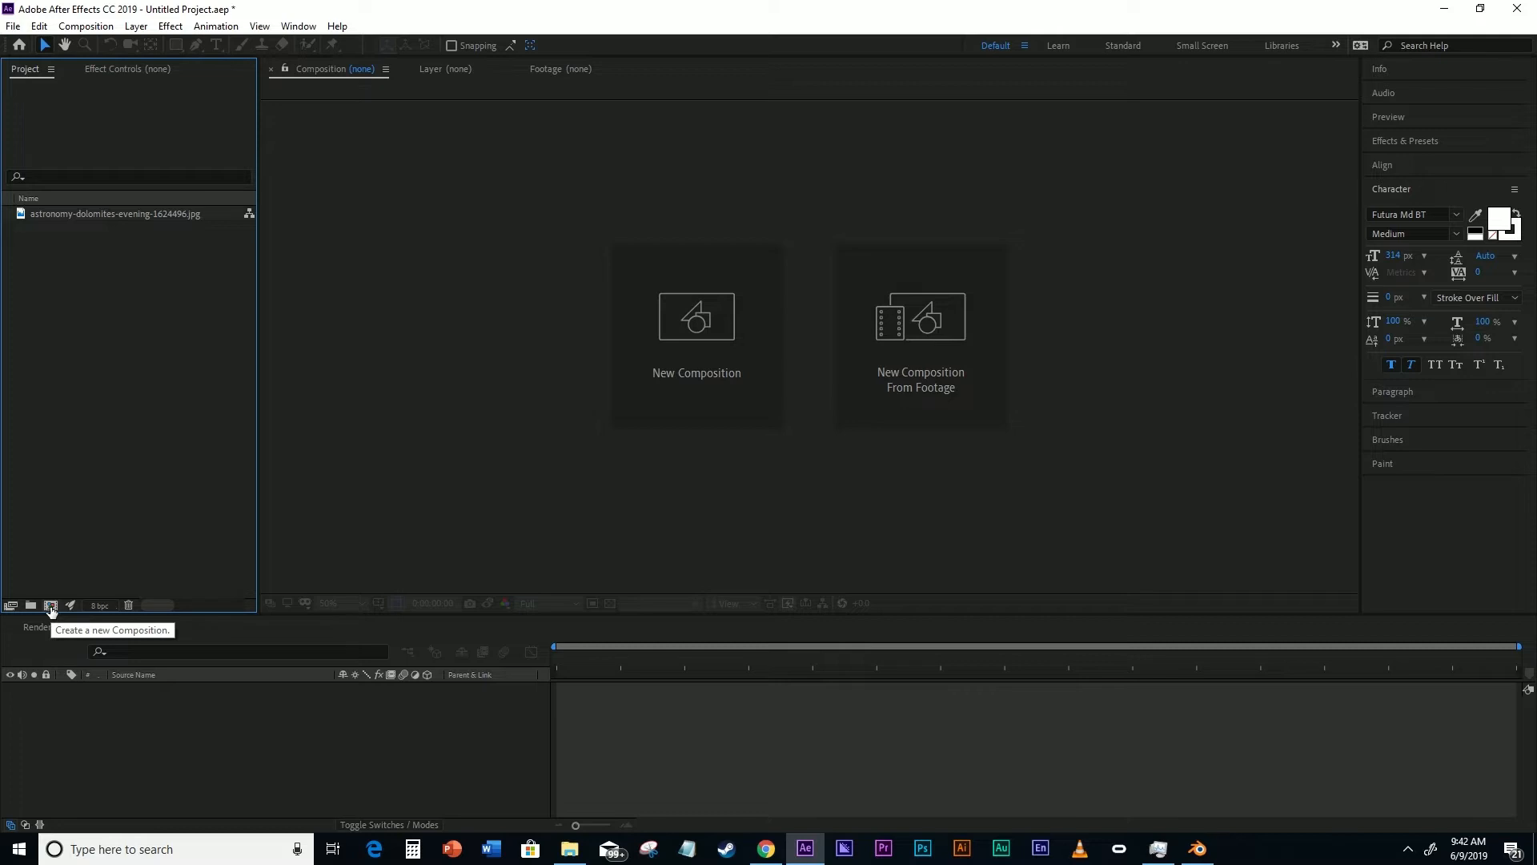
left_click(51, 606)
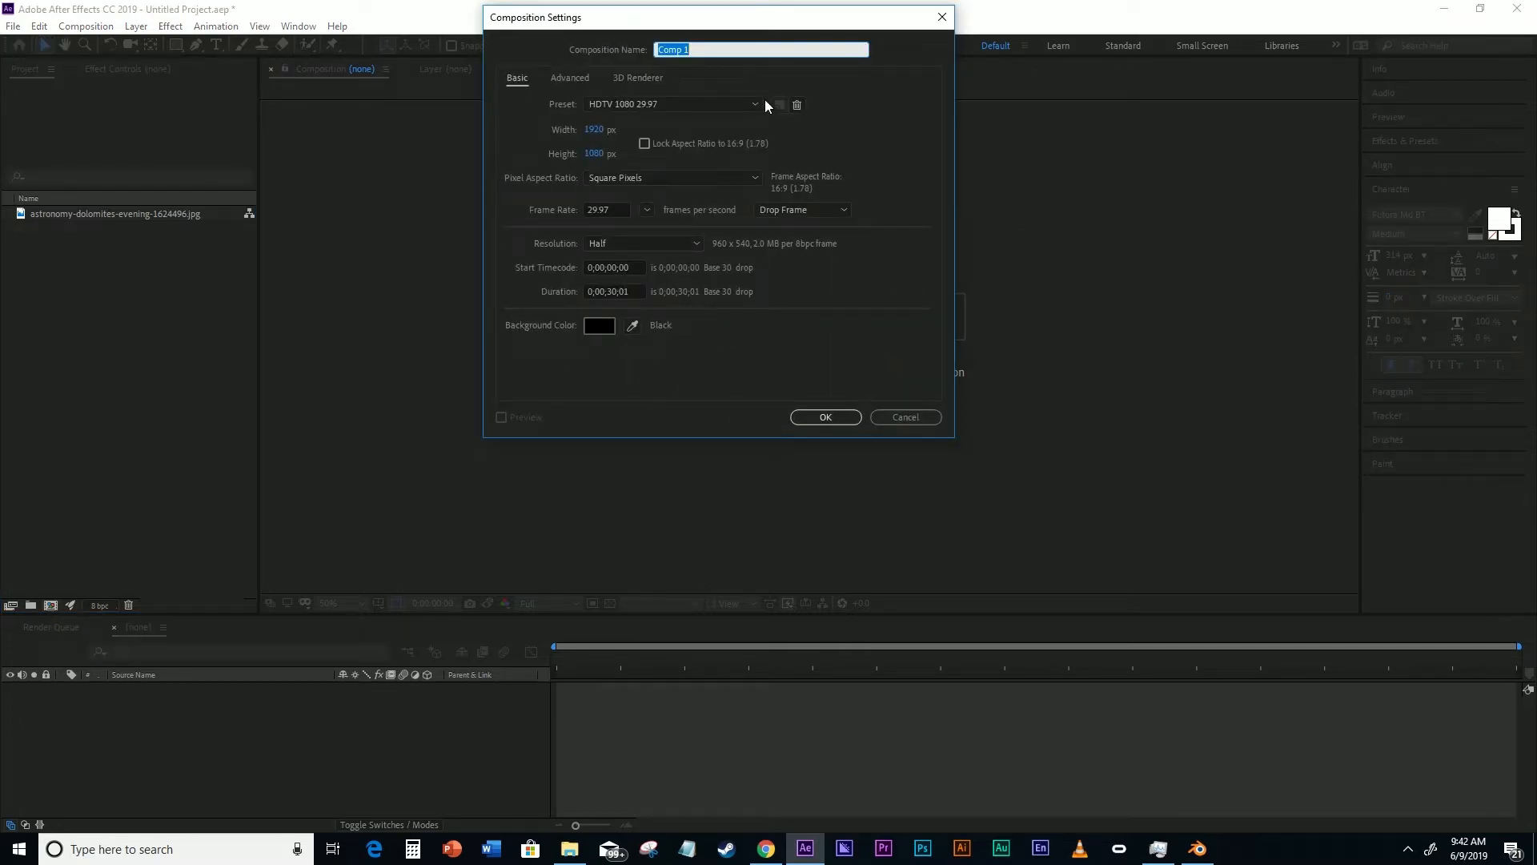
type("INSTA ROBOT")
left_click(754, 103)
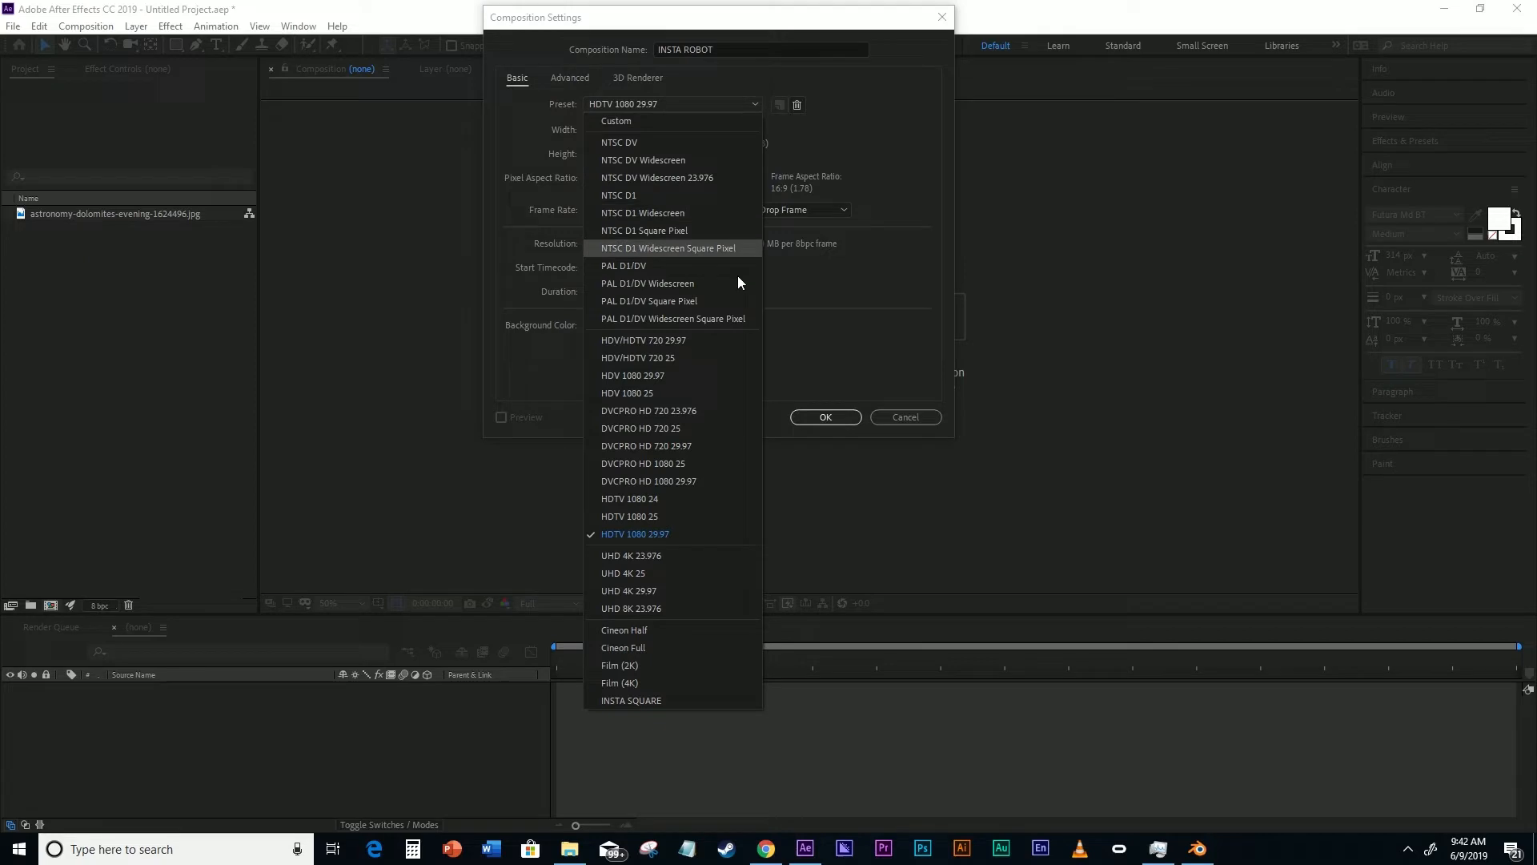
left_click(694, 699)
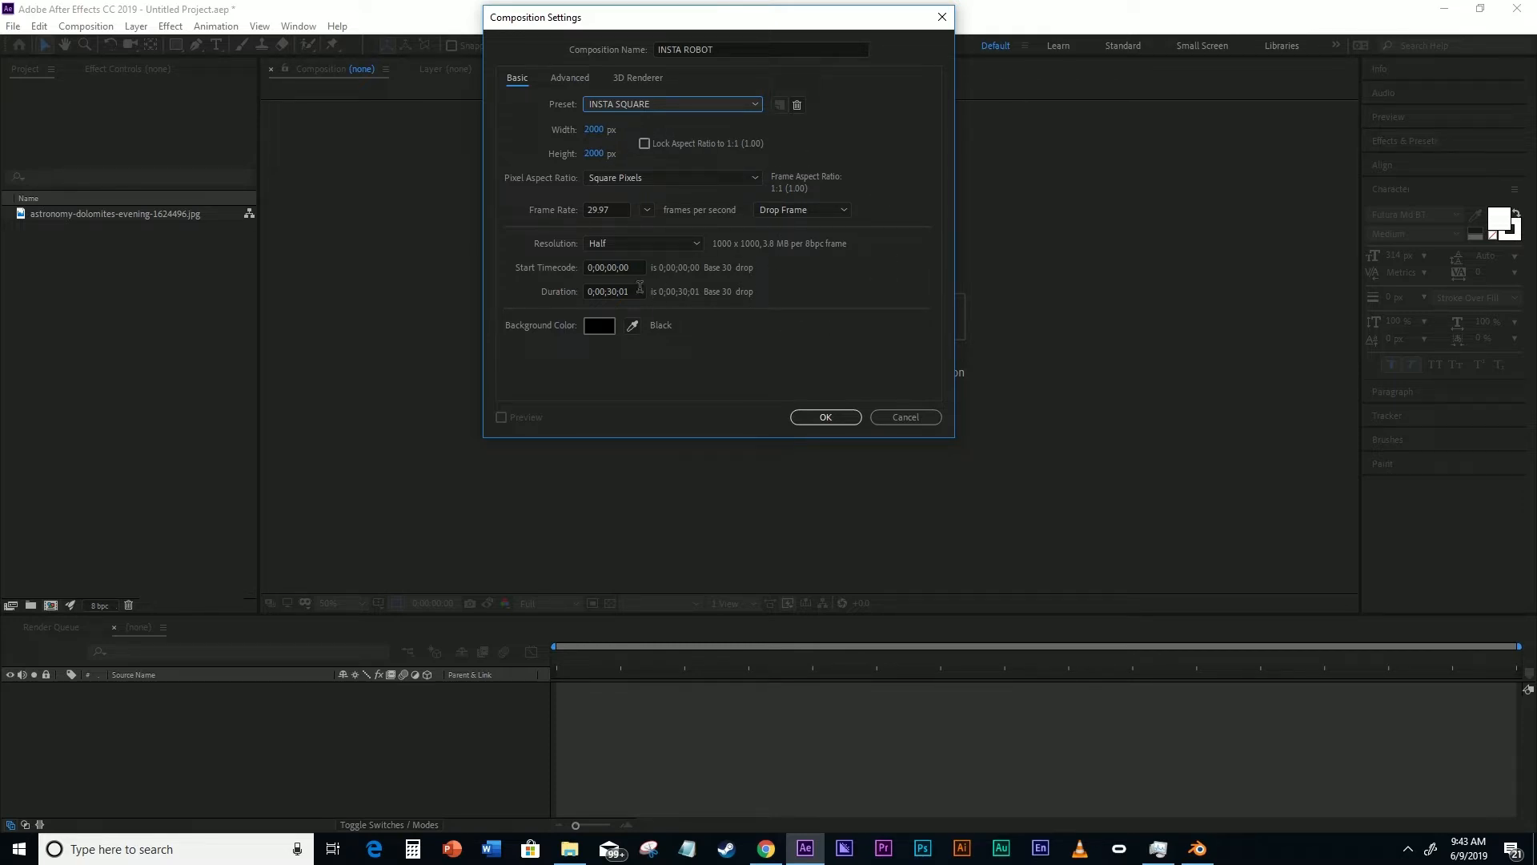
- Set the composition's duration to 0;00;15;00 and create it
left_click_drag(630, 290, 607, 292)
type("15")
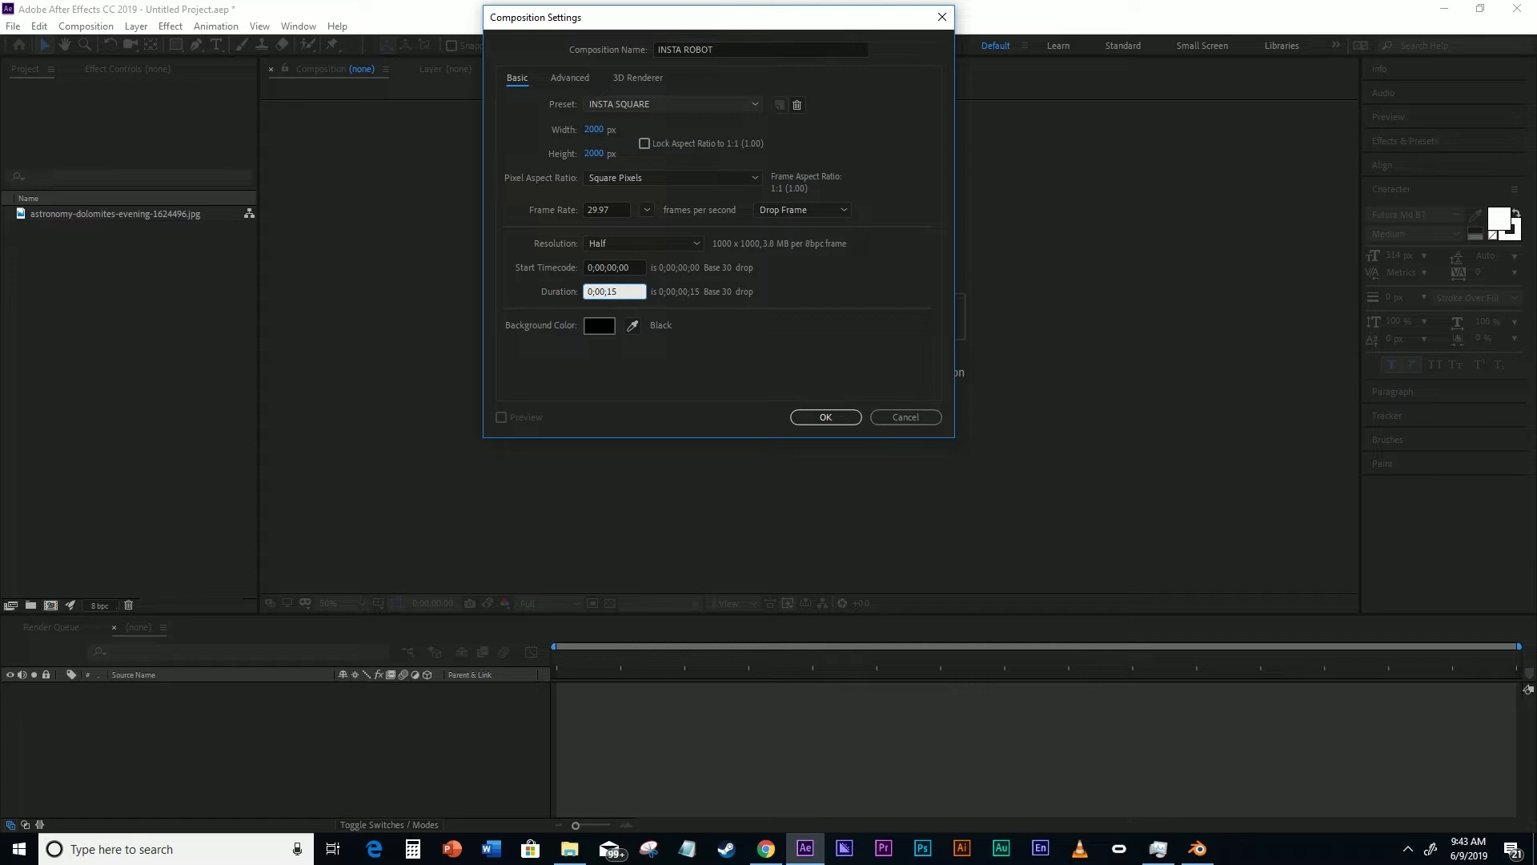
type(";00")
left_click(832, 417)
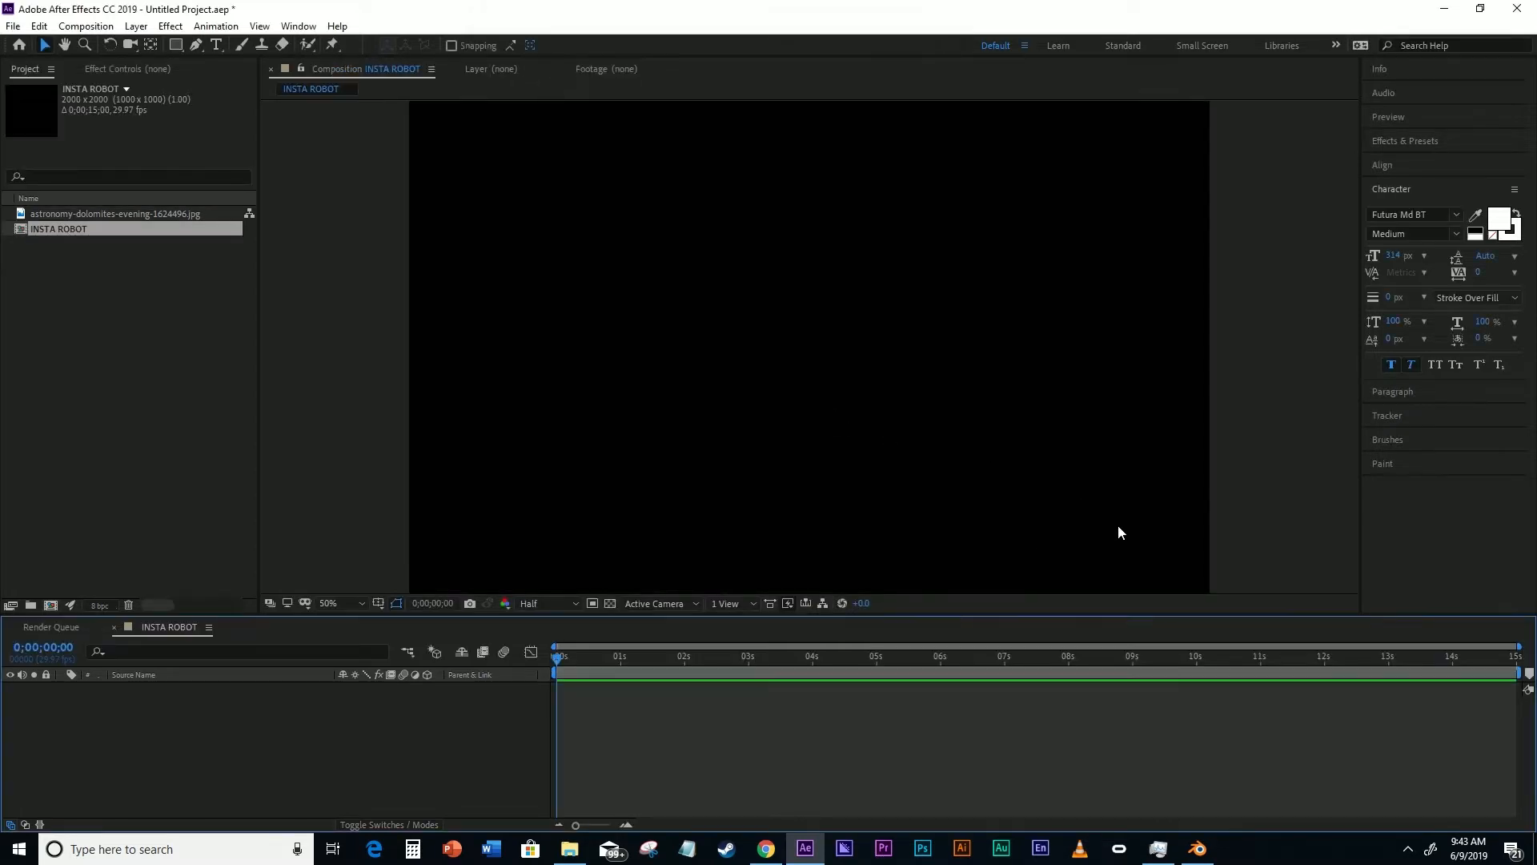
- Start a new 2000 x 2000 px solid in the INSTA ROBOT composition and set its color to green 00FF42
key("comma")
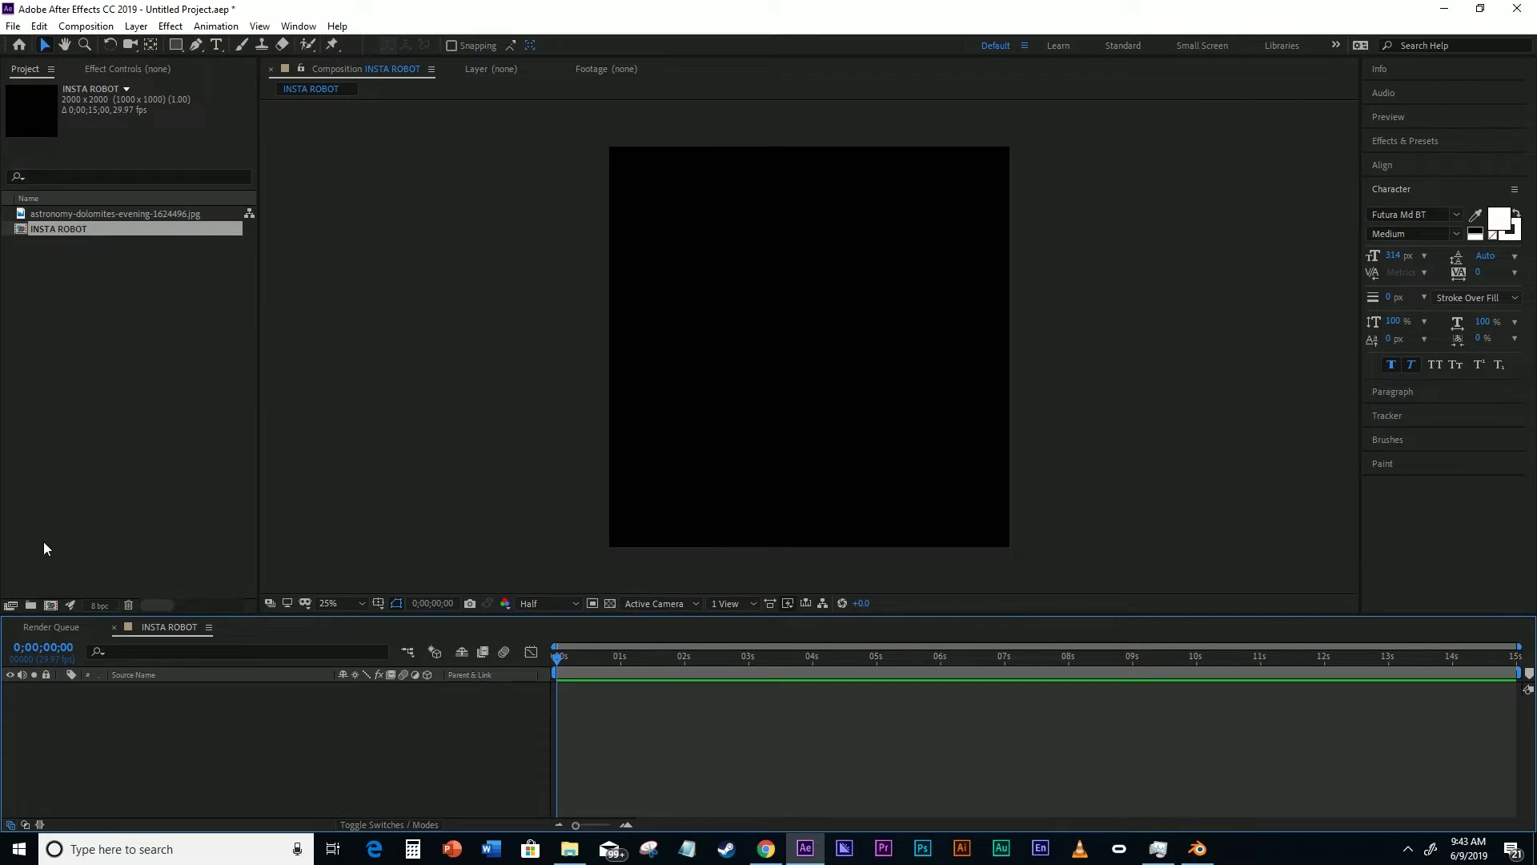
right_click(155, 726)
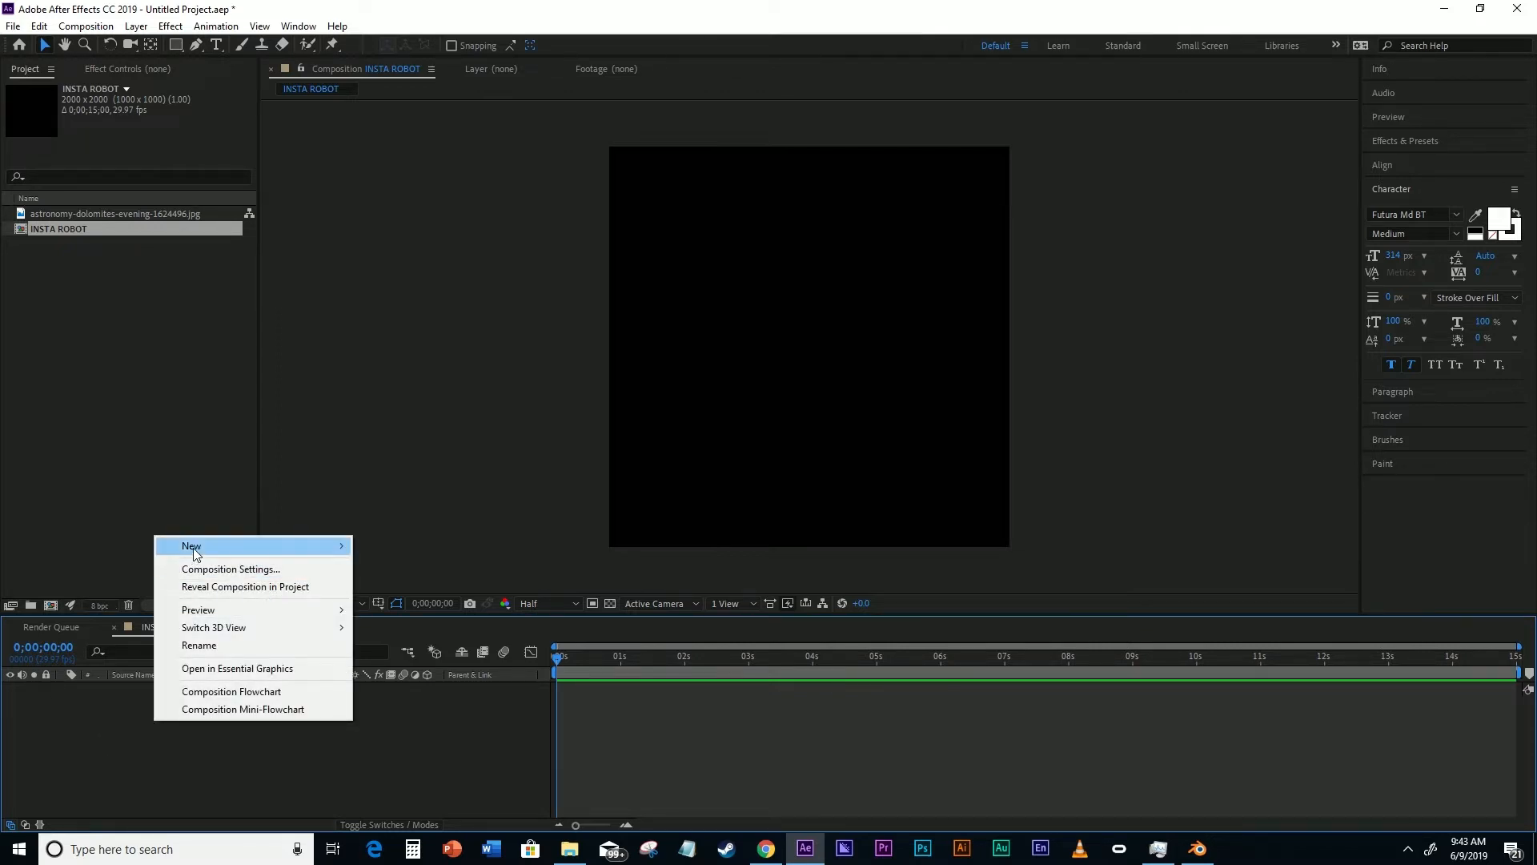
mouse_move(194, 547)
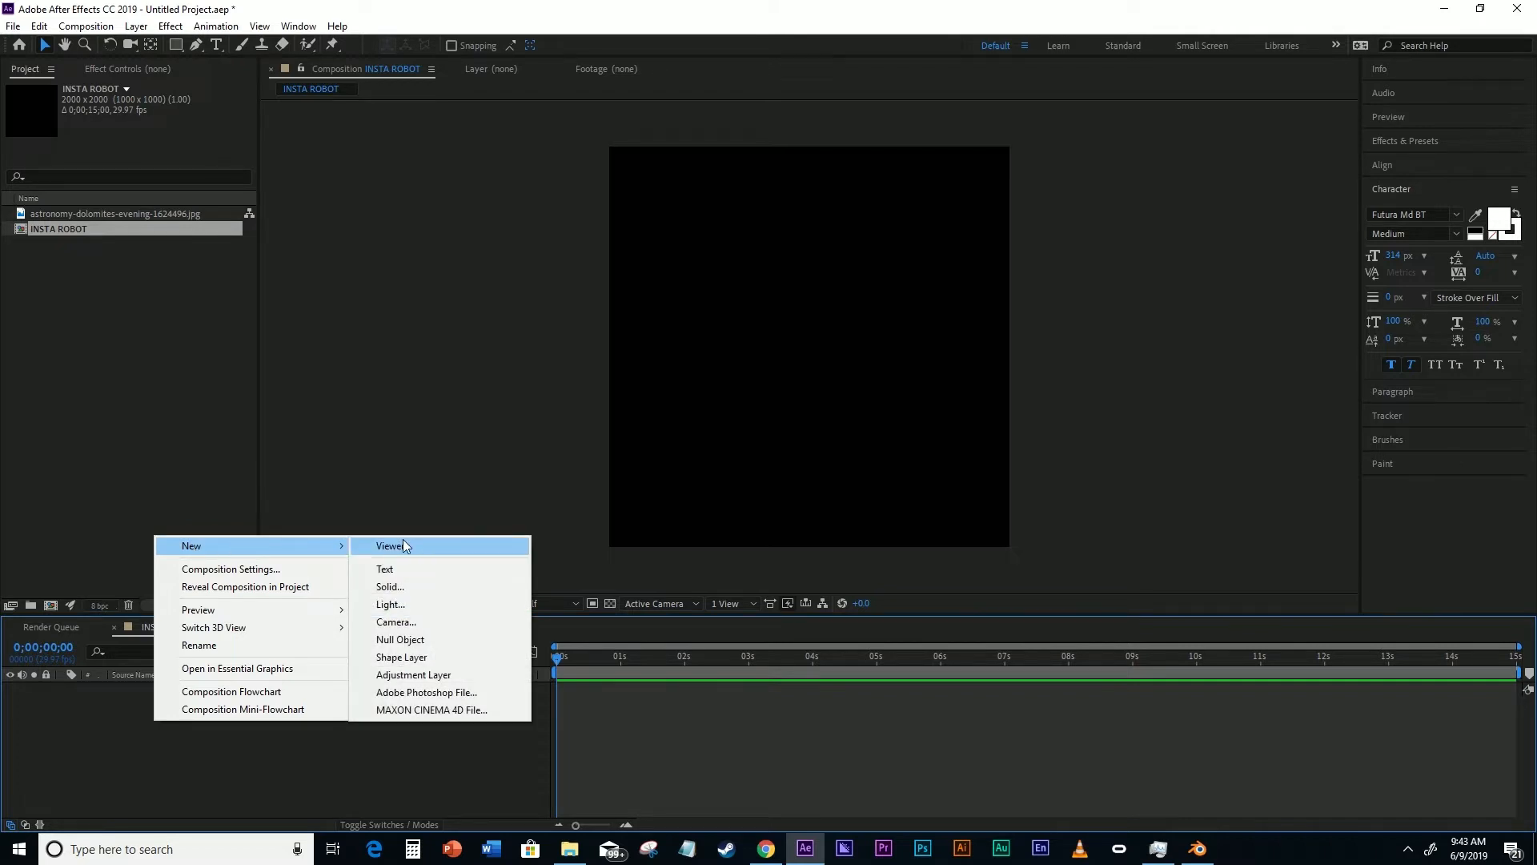
left_click(398, 588)
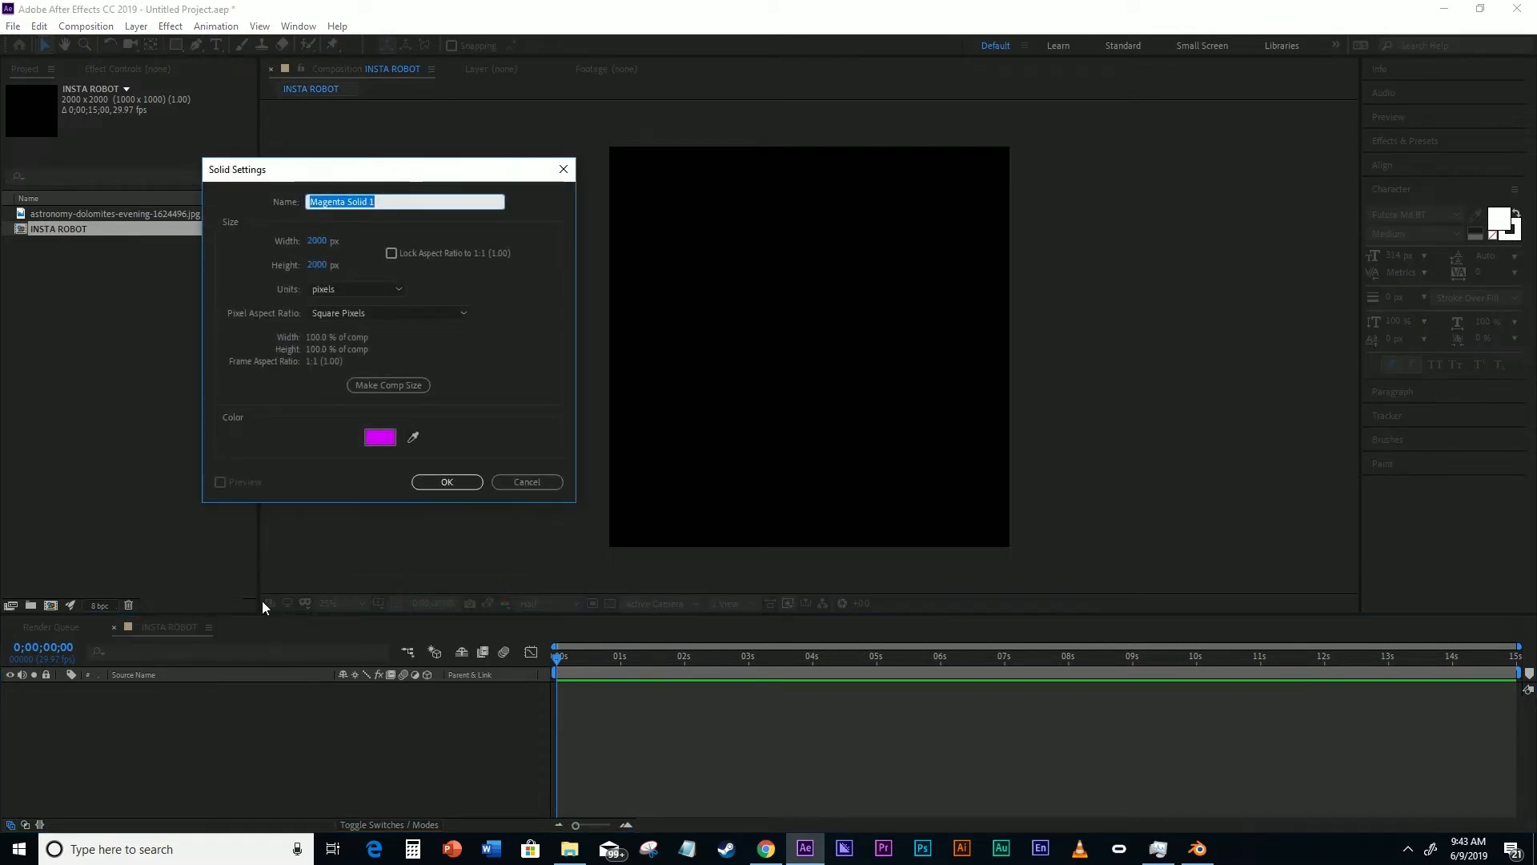
left_click(377, 435)
left_click(431, 368)
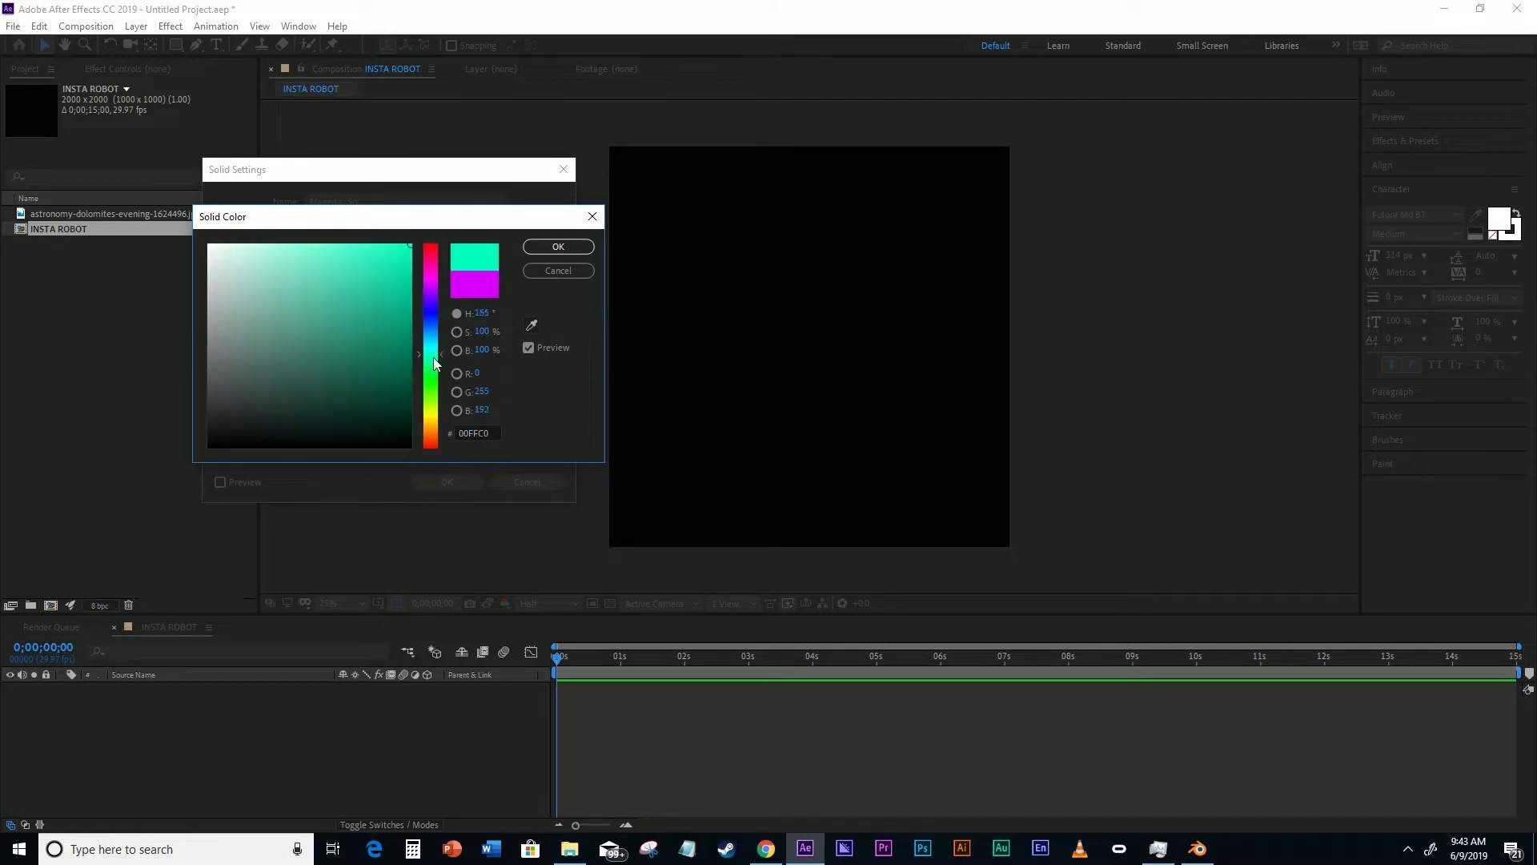
left_click(411, 244)
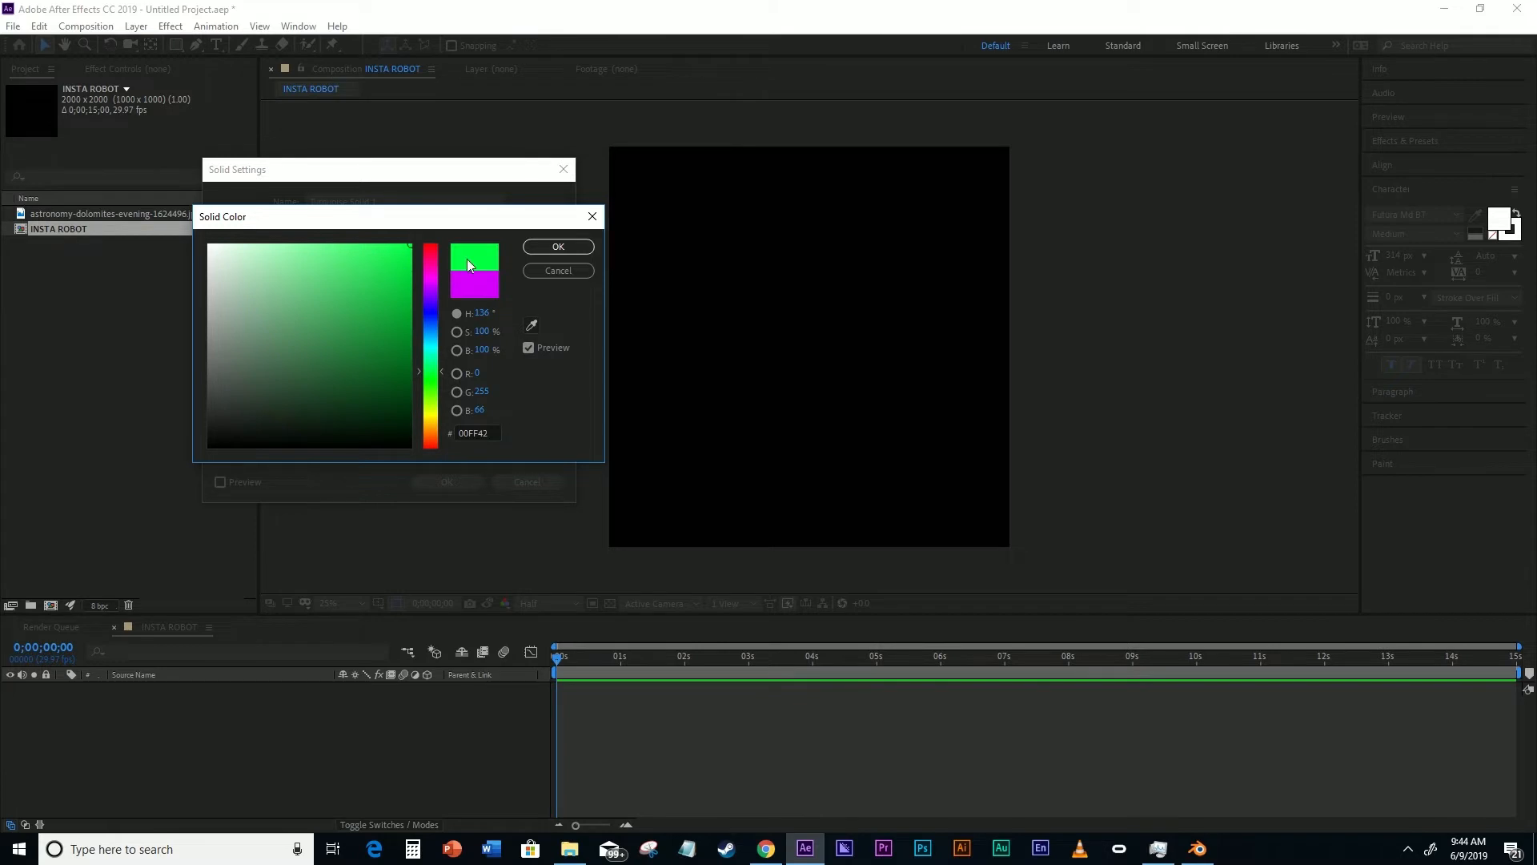
left_click(558, 247)
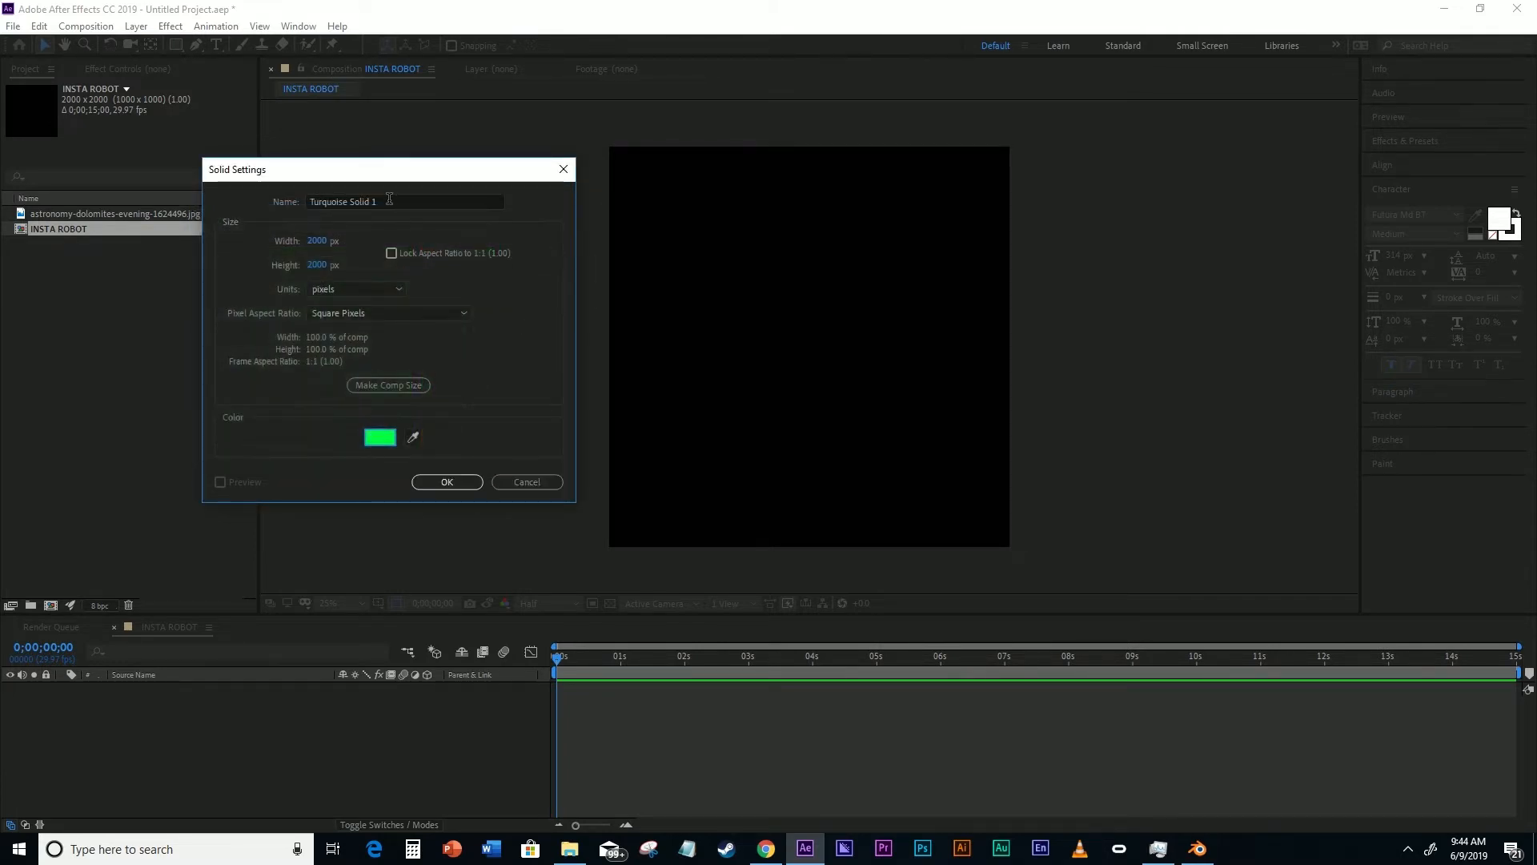
- Name the new solid "element" and create it
left_click_drag(389, 199, 304, 201)
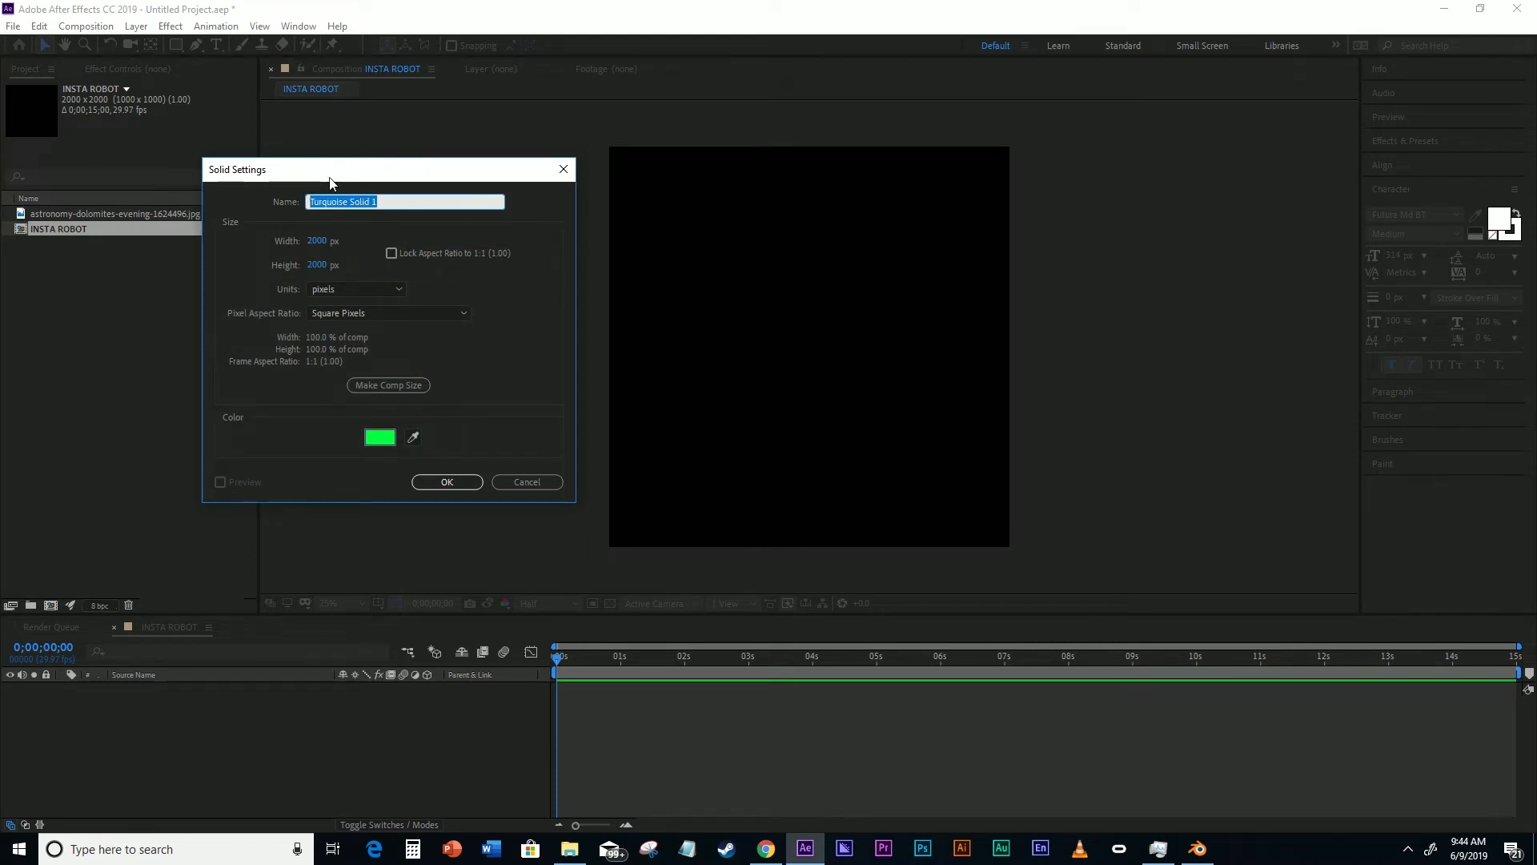
type("element")
key("Return")
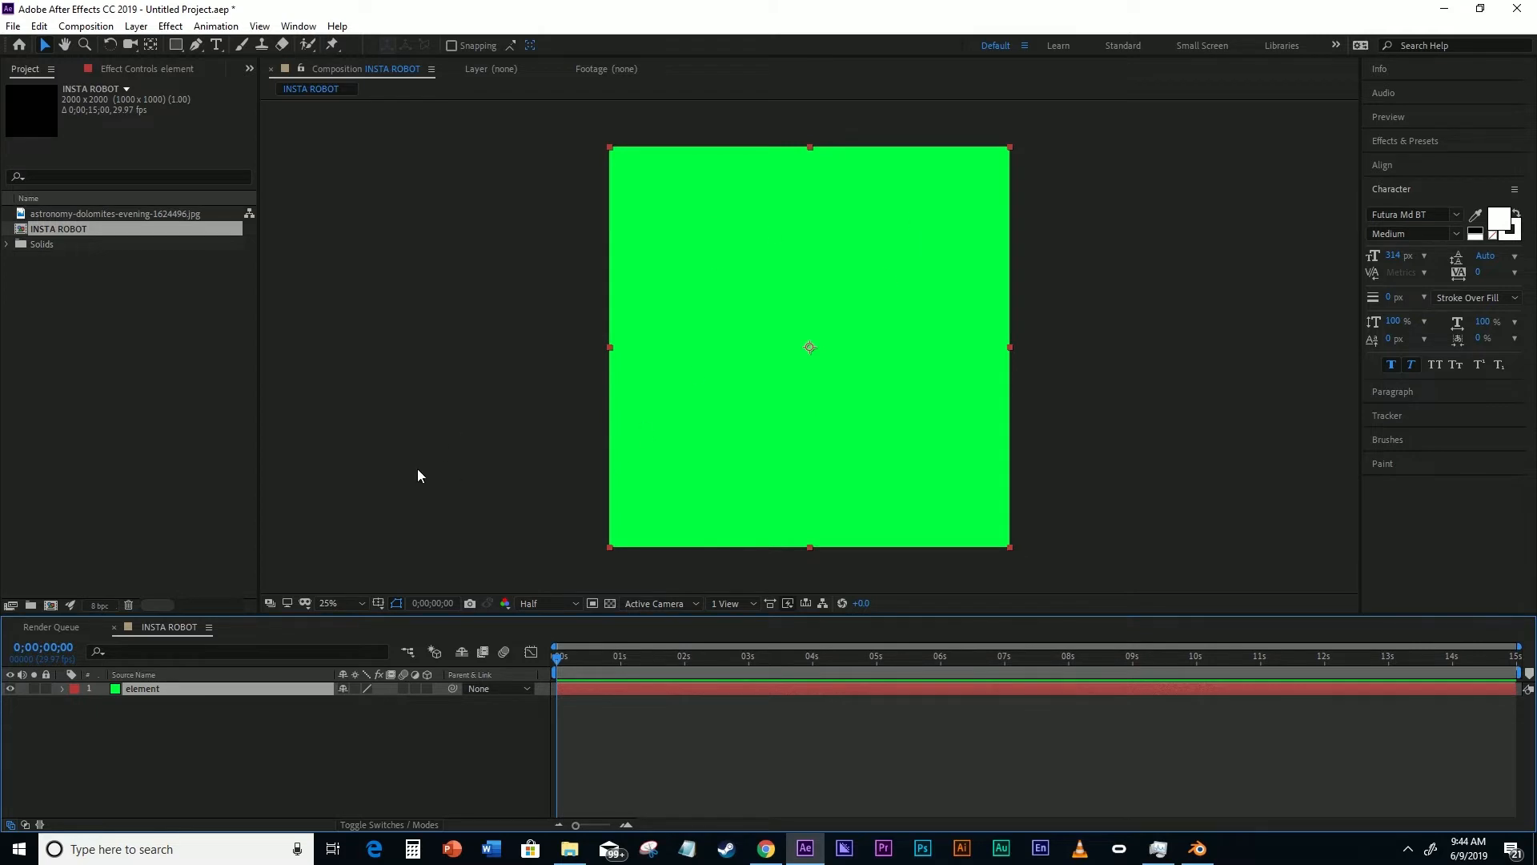
- Apply the Video Copilot Element effect to the element layer
right_click(136, 688)
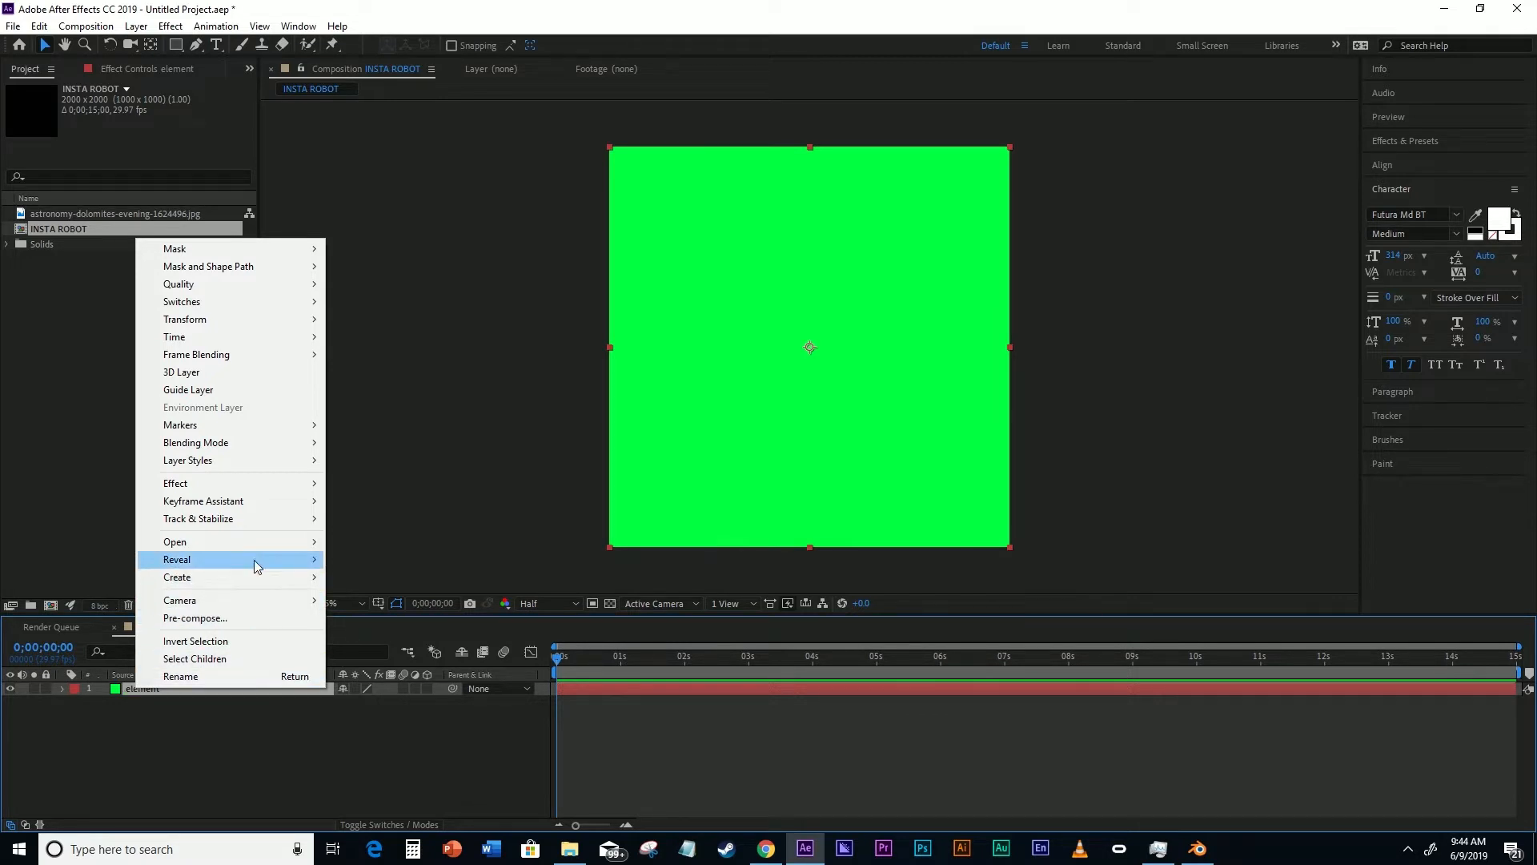
mouse_move(257, 485)
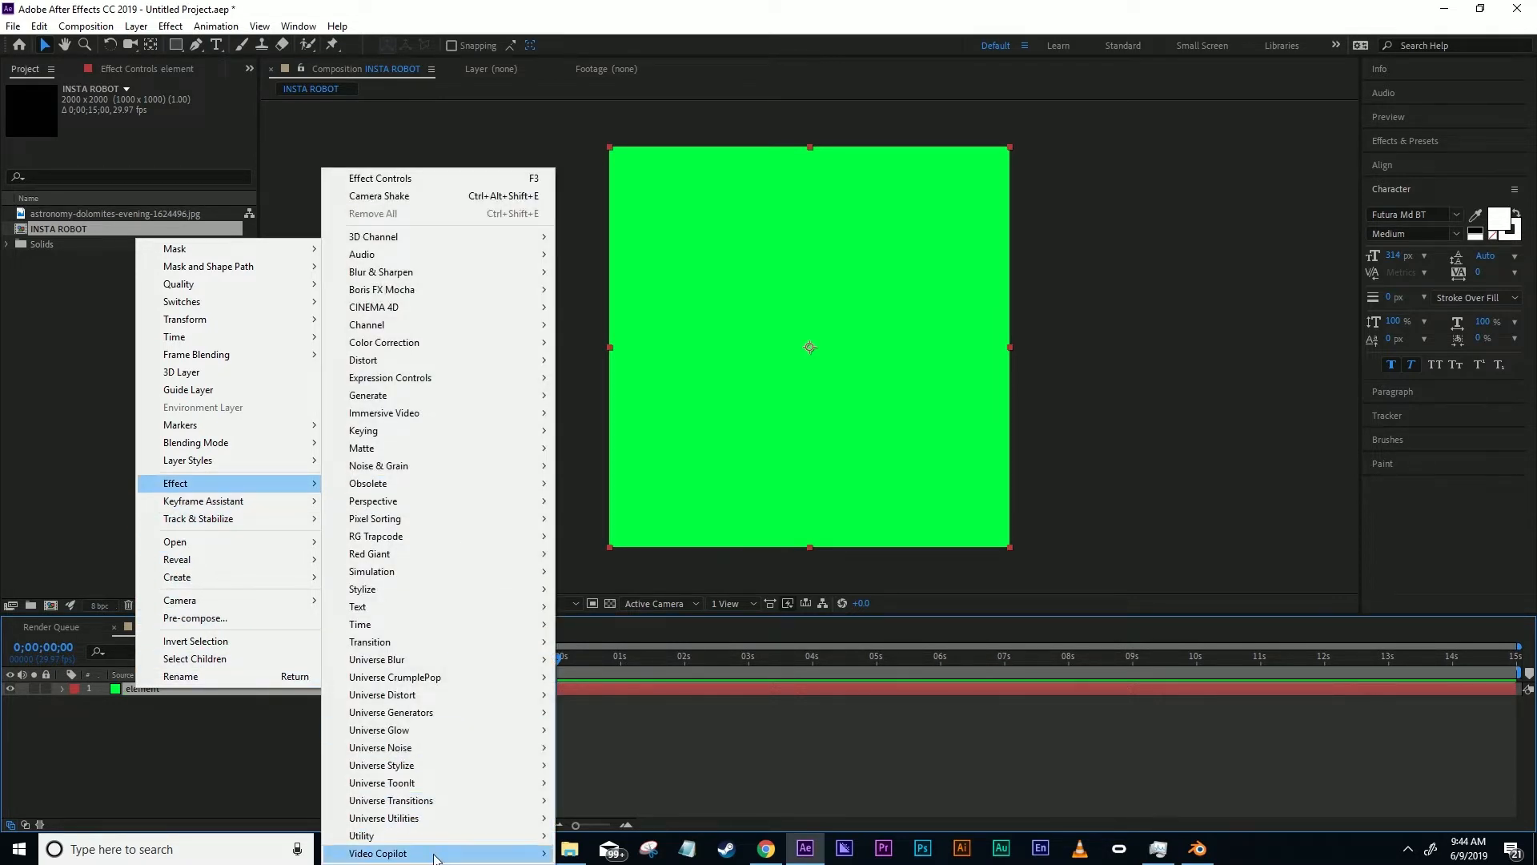
mouse_move(433, 856)
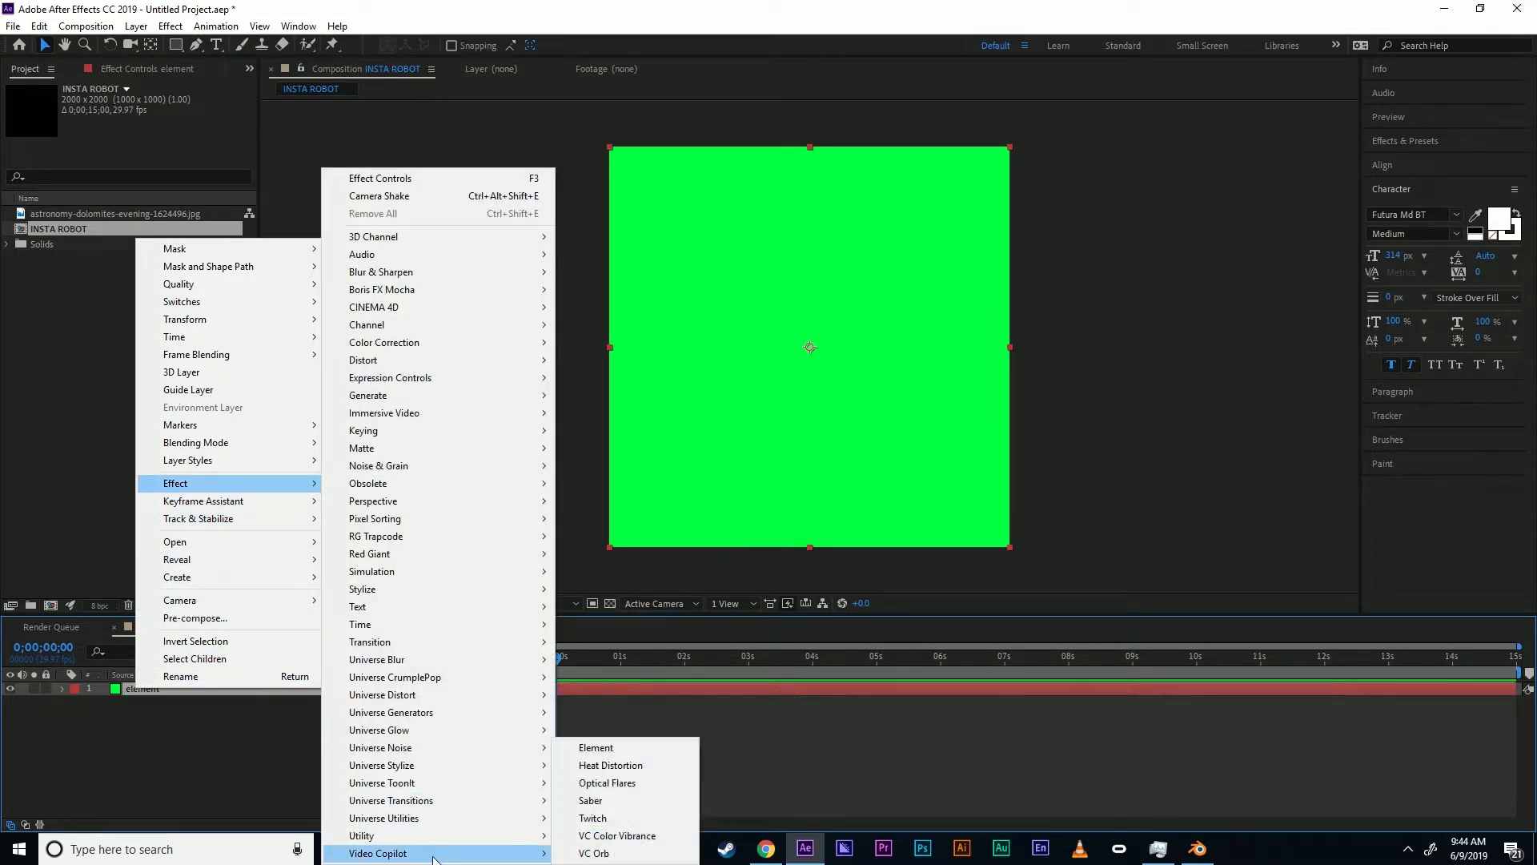
left_click(624, 749)
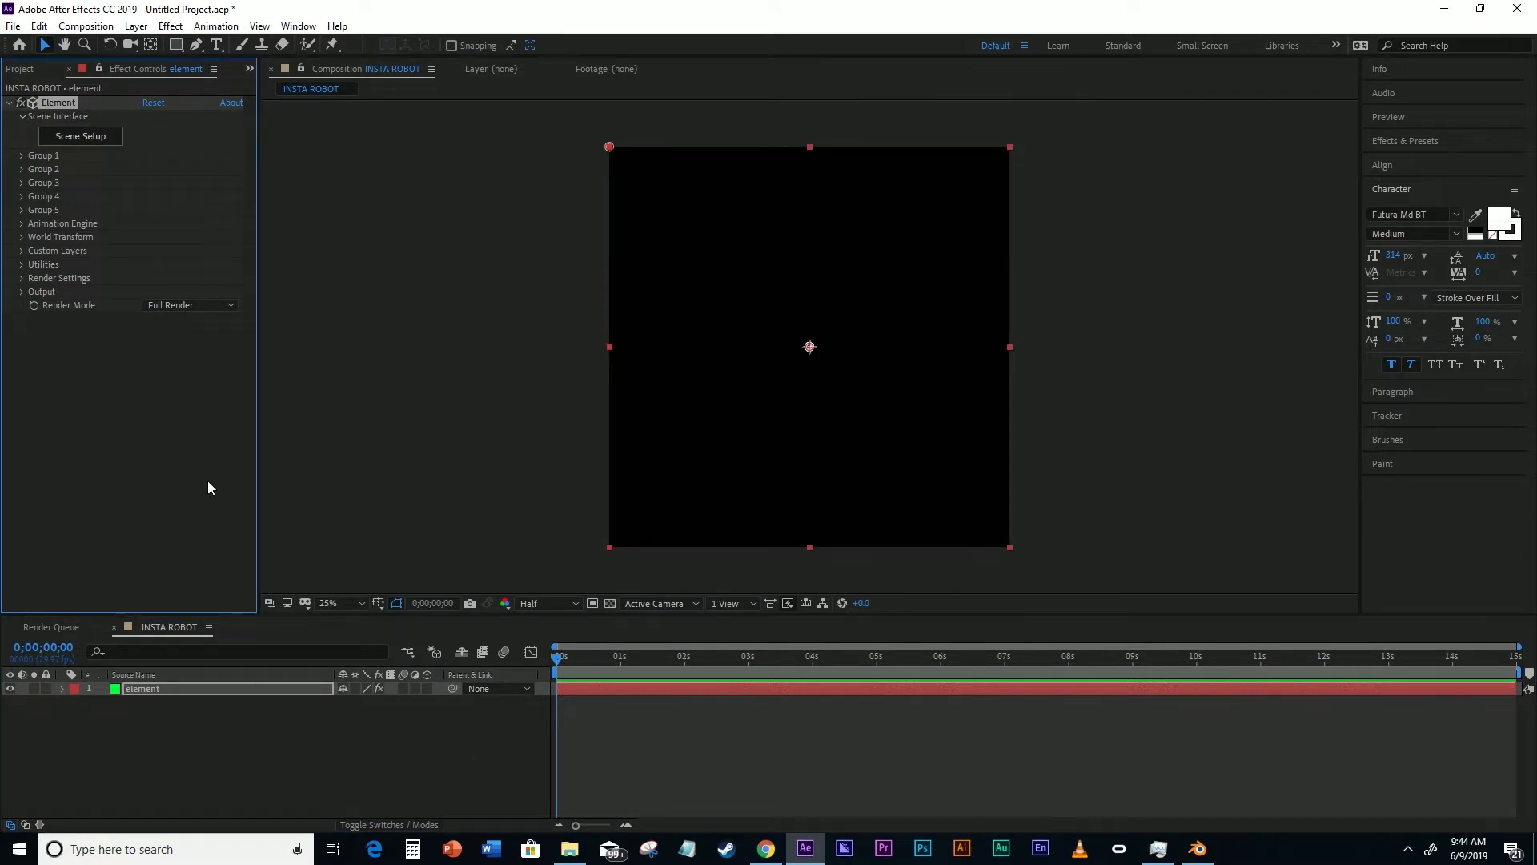
- Open the Element effect's Scene Setup and start importing a 3D sequence
left_click(78, 141)
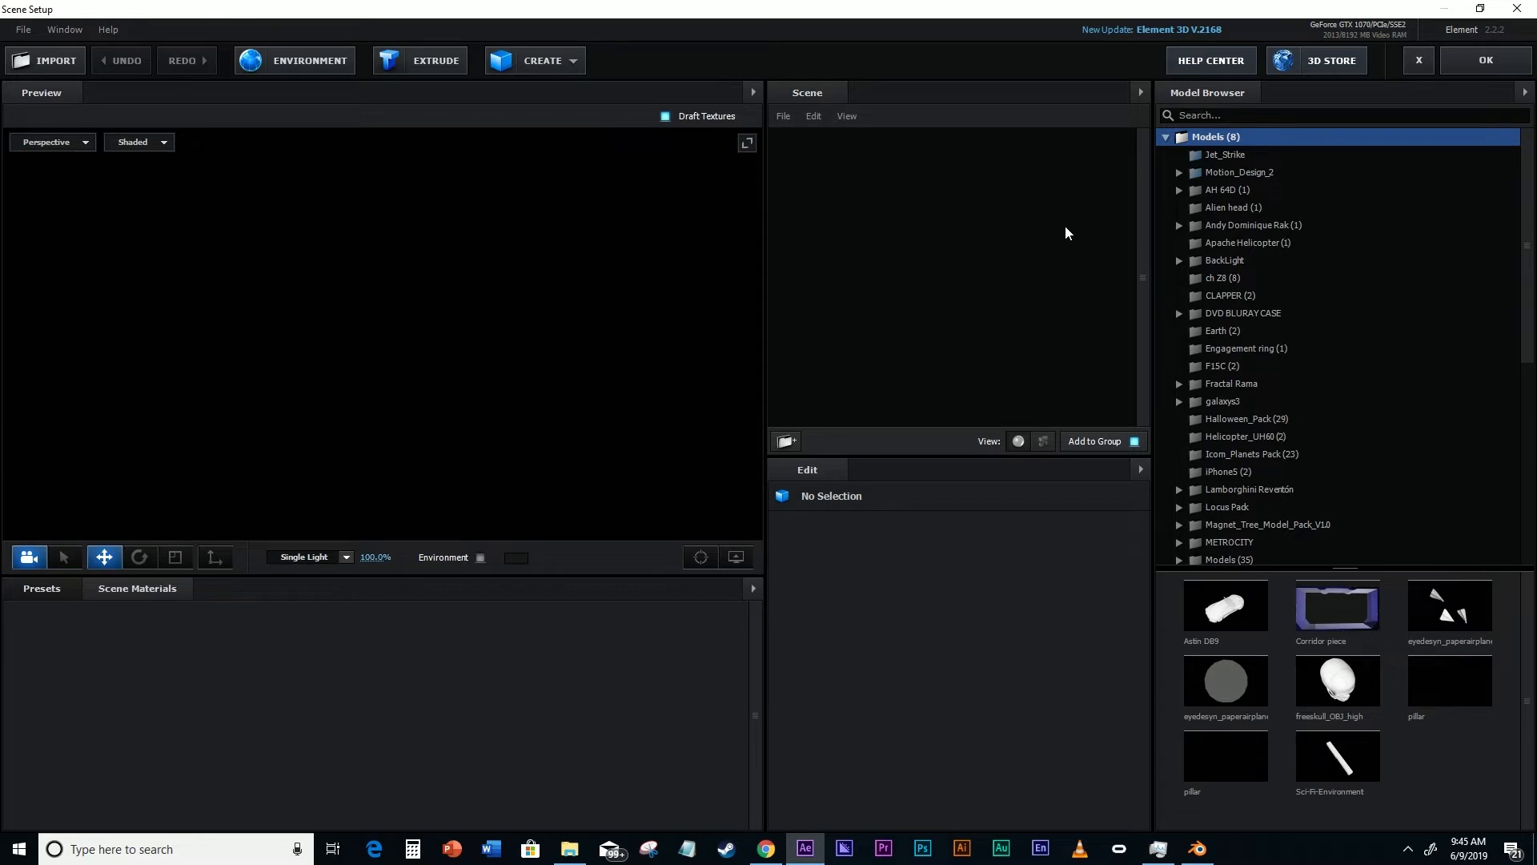
left_click(23, 32)
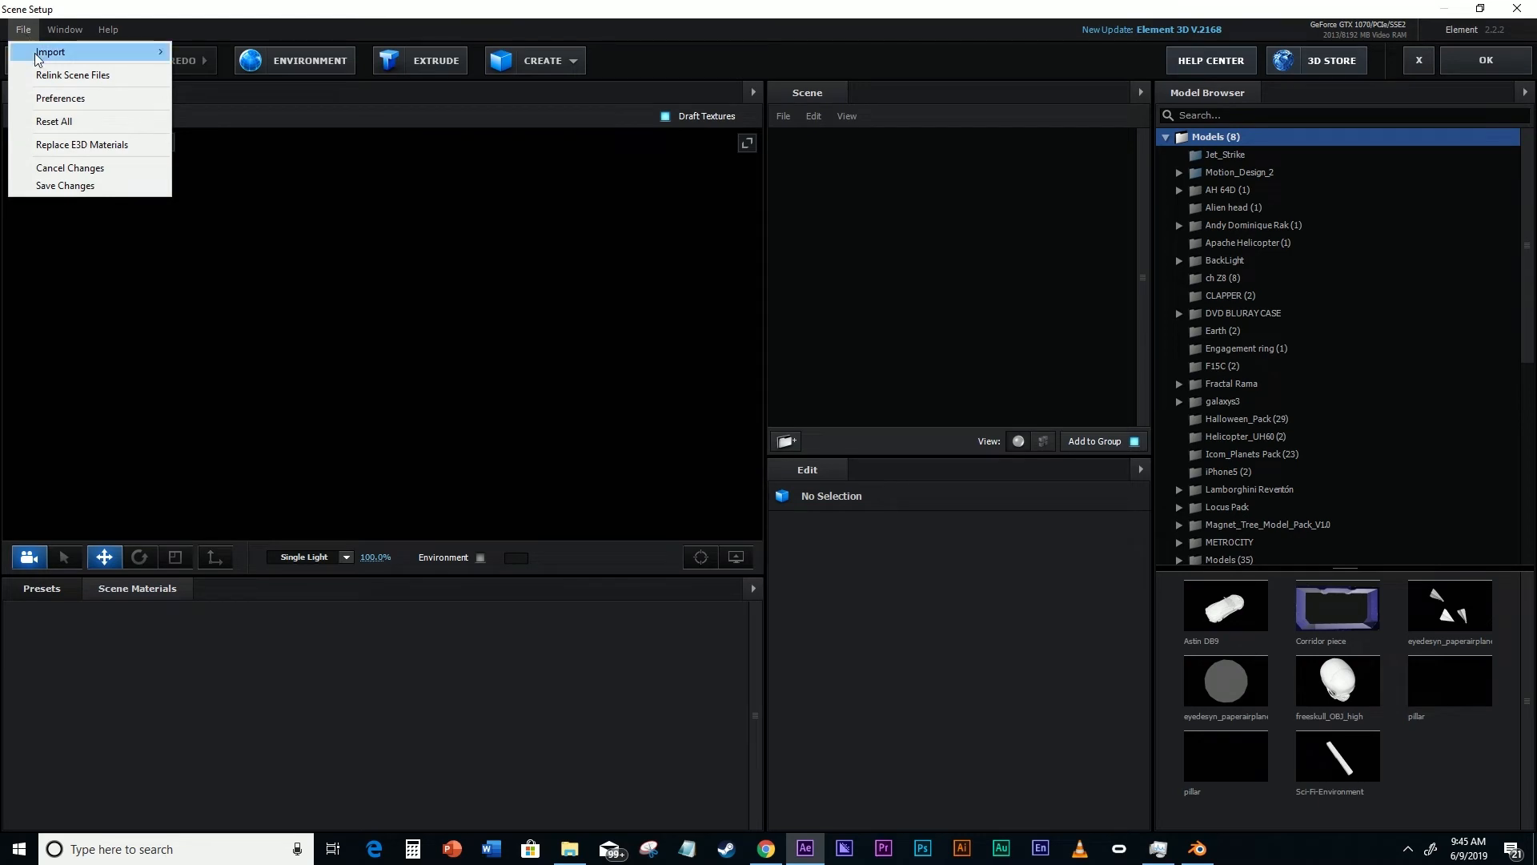
mouse_move(36, 53)
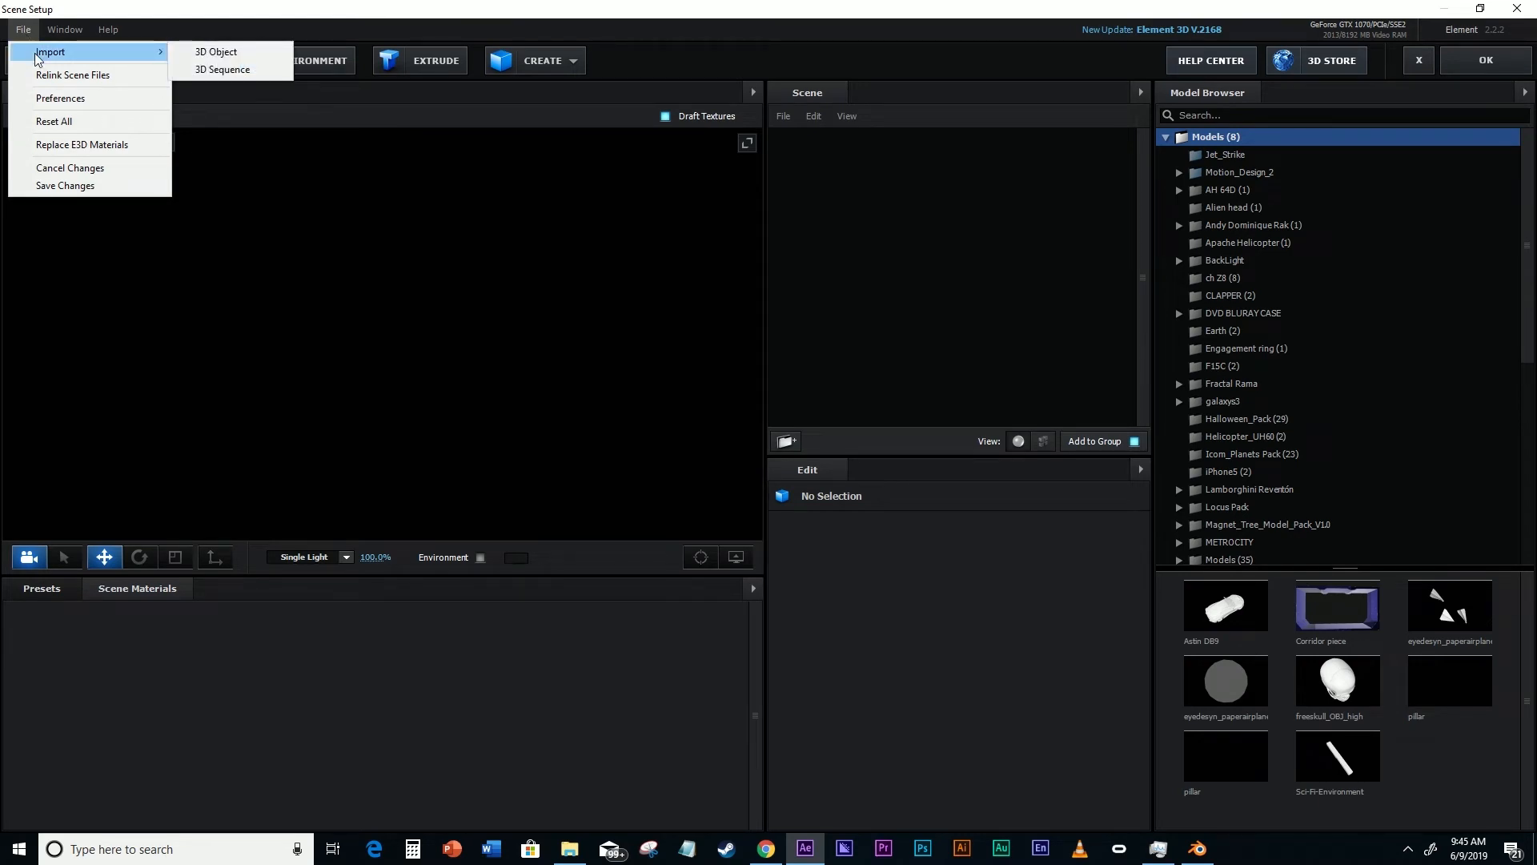
left_click(226, 75)
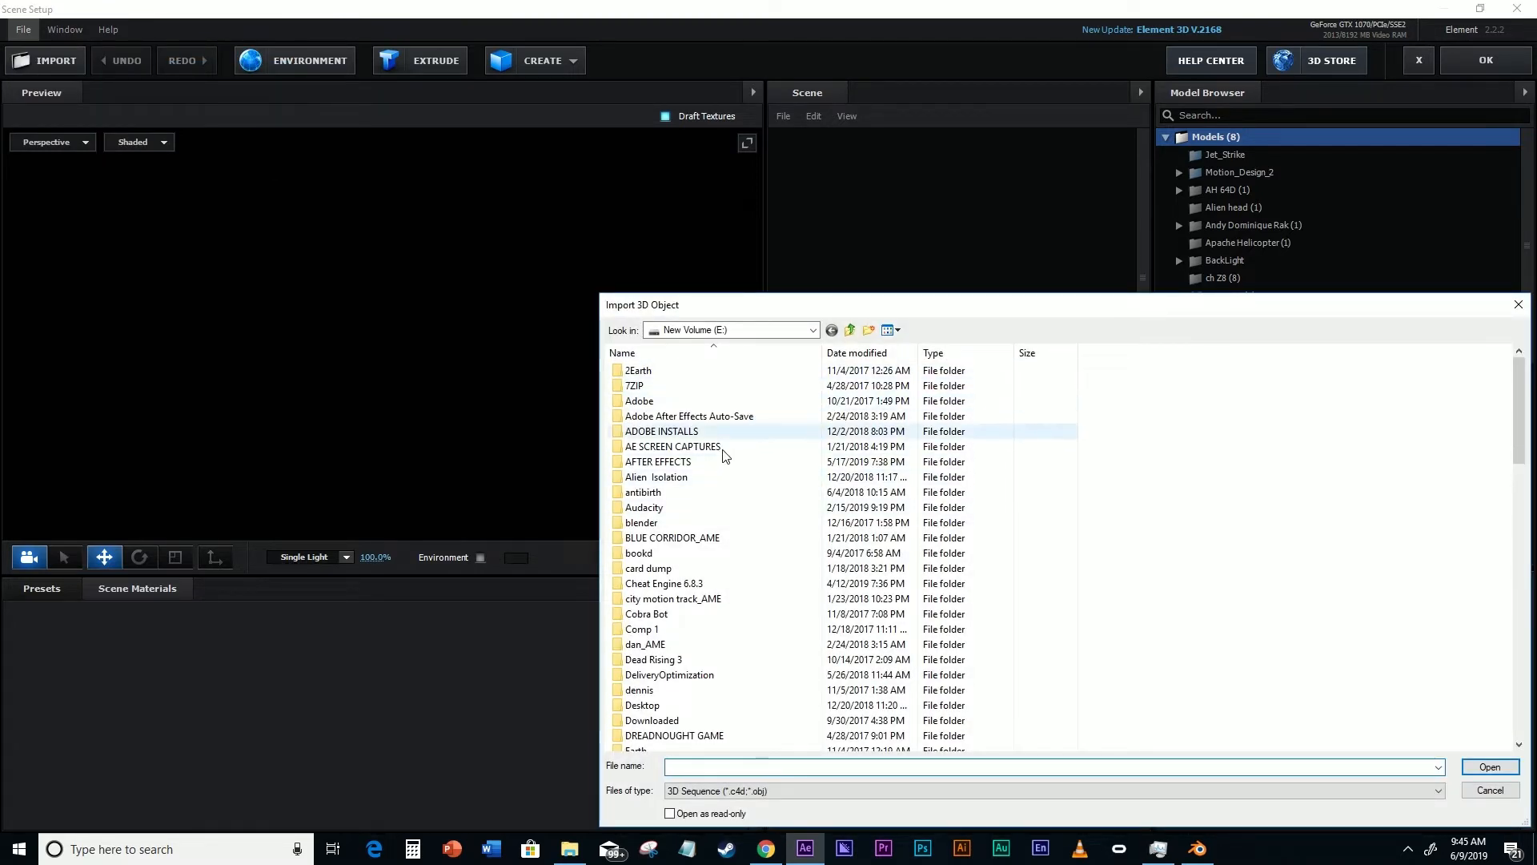
- Import the OBJ sequence starting with untitled_000001.obj from G:\Tutorial Robot\OBJ ROBOT, keeping the default sequence import preferences
left_click(813, 330)
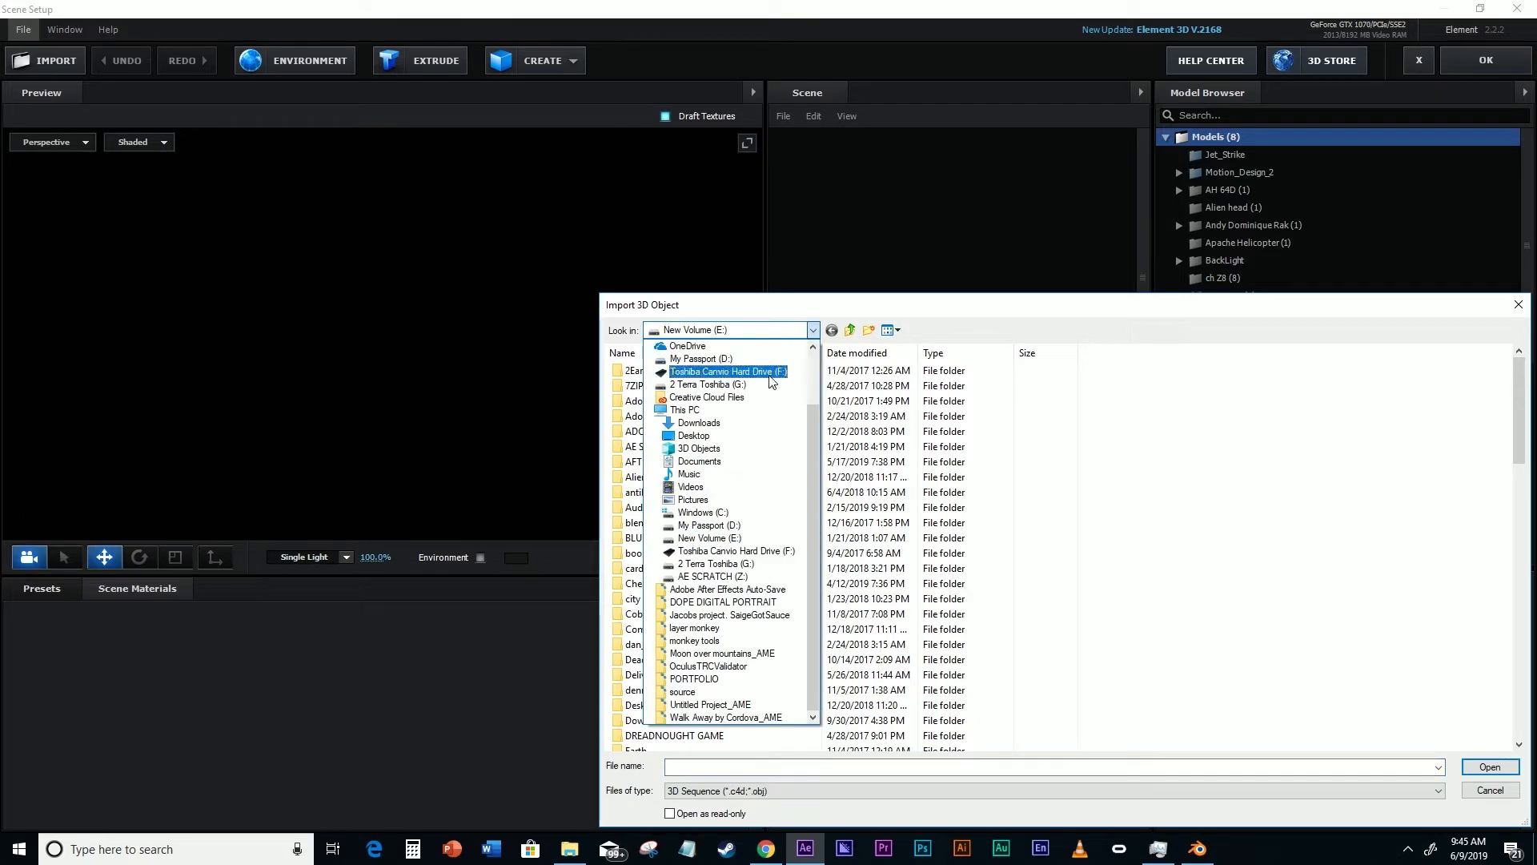
left_click(774, 565)
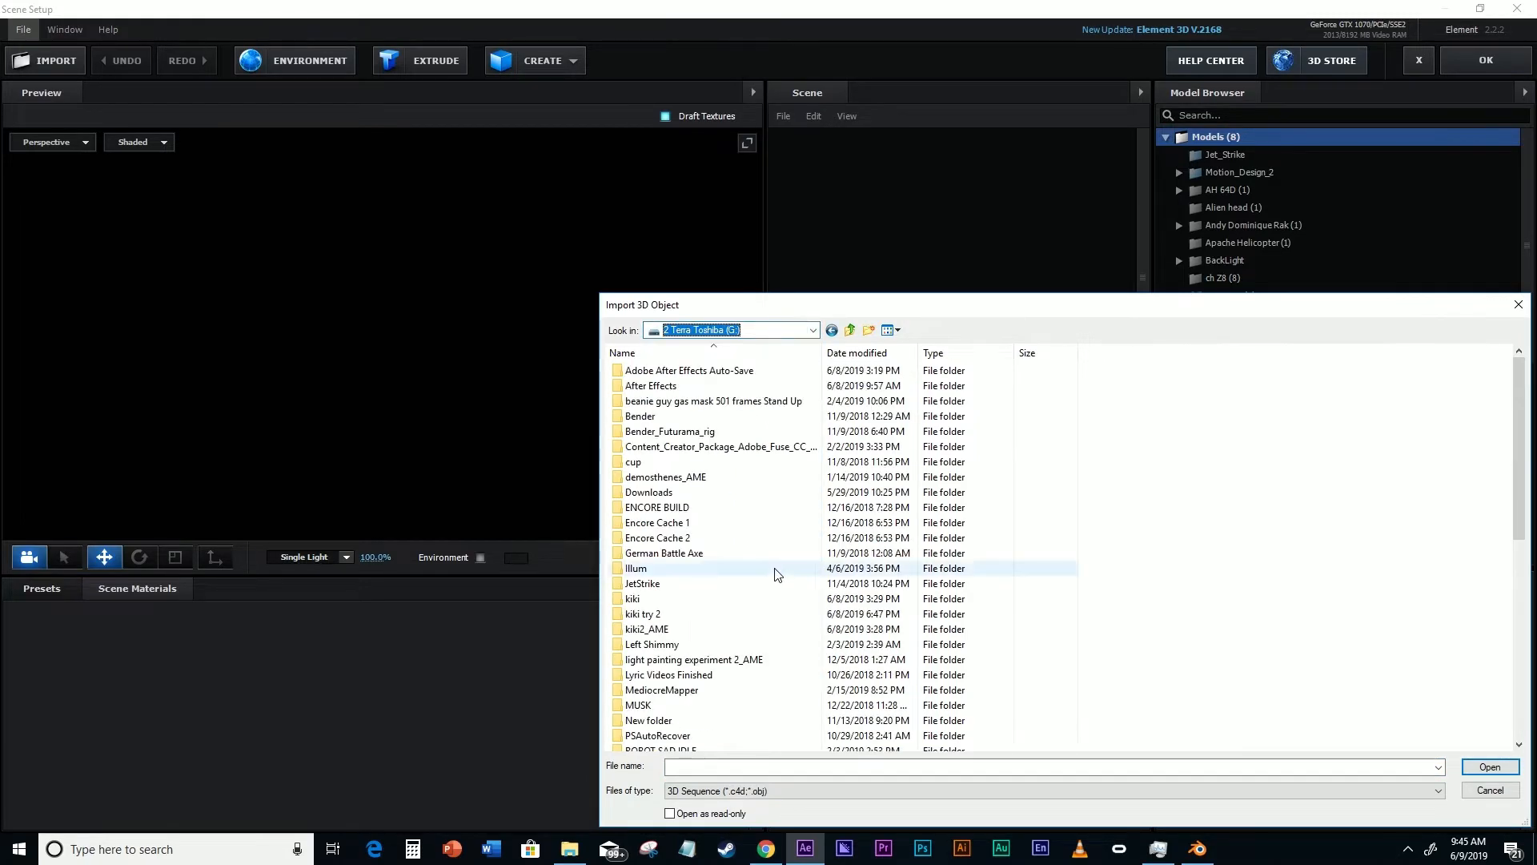
scroll(695, 599, "down", 10)
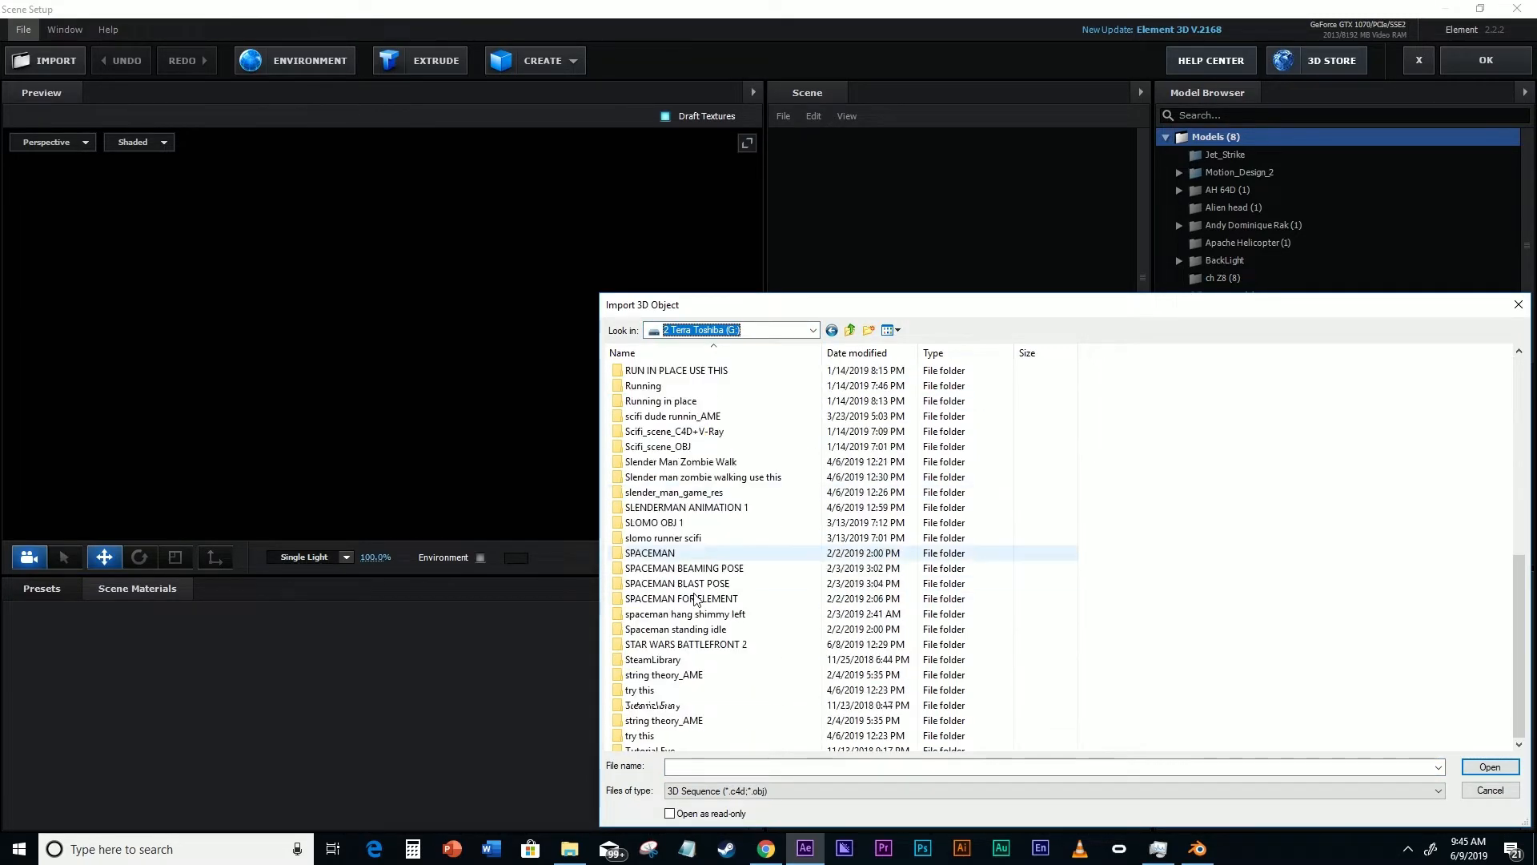
scroll(680, 720, "down", 1)
double_click(679, 719)
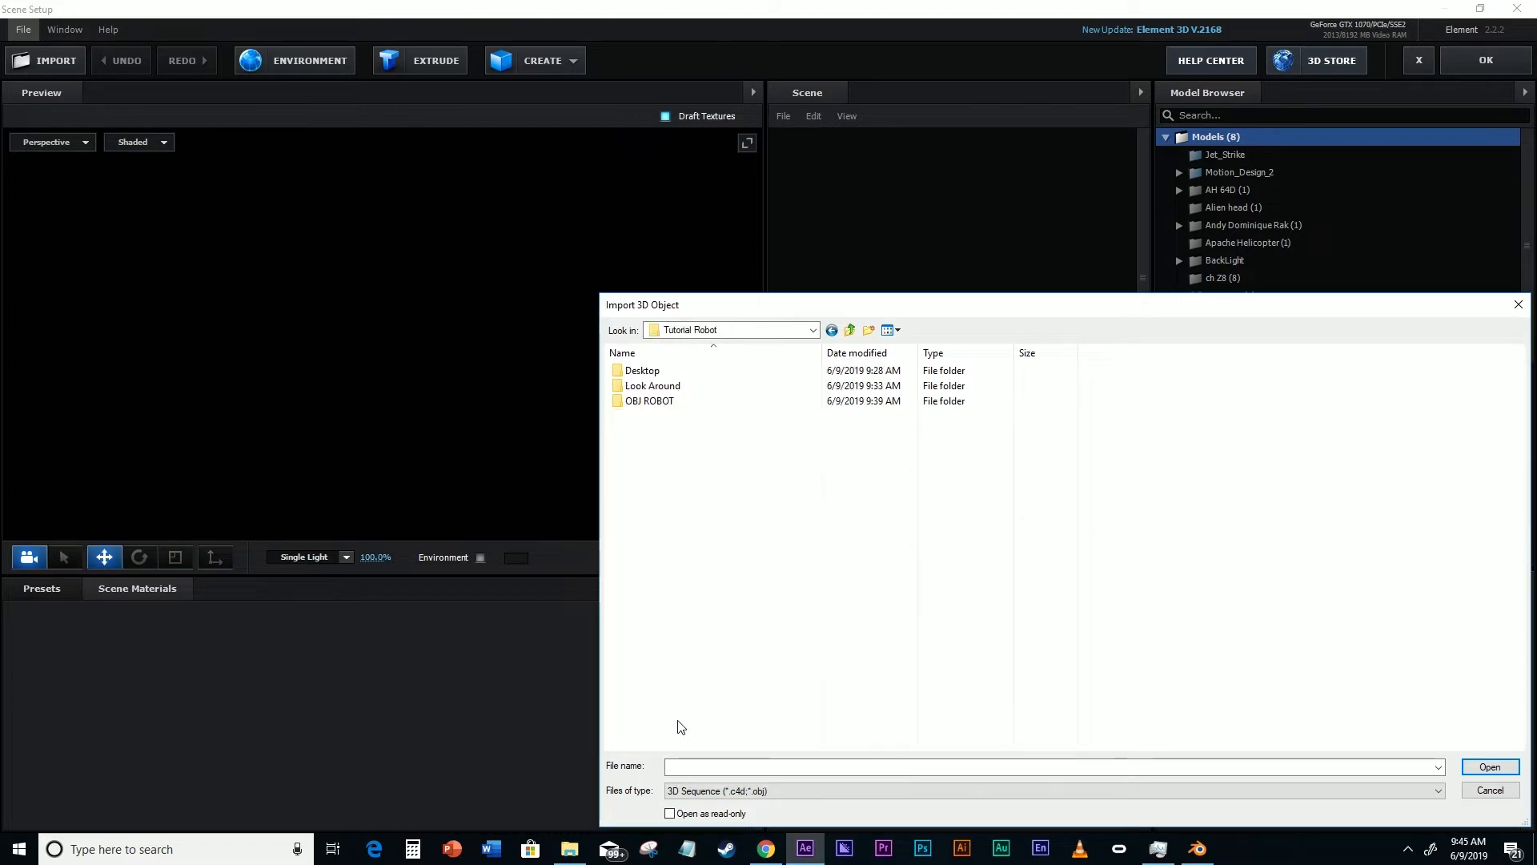
double_click(642, 403)
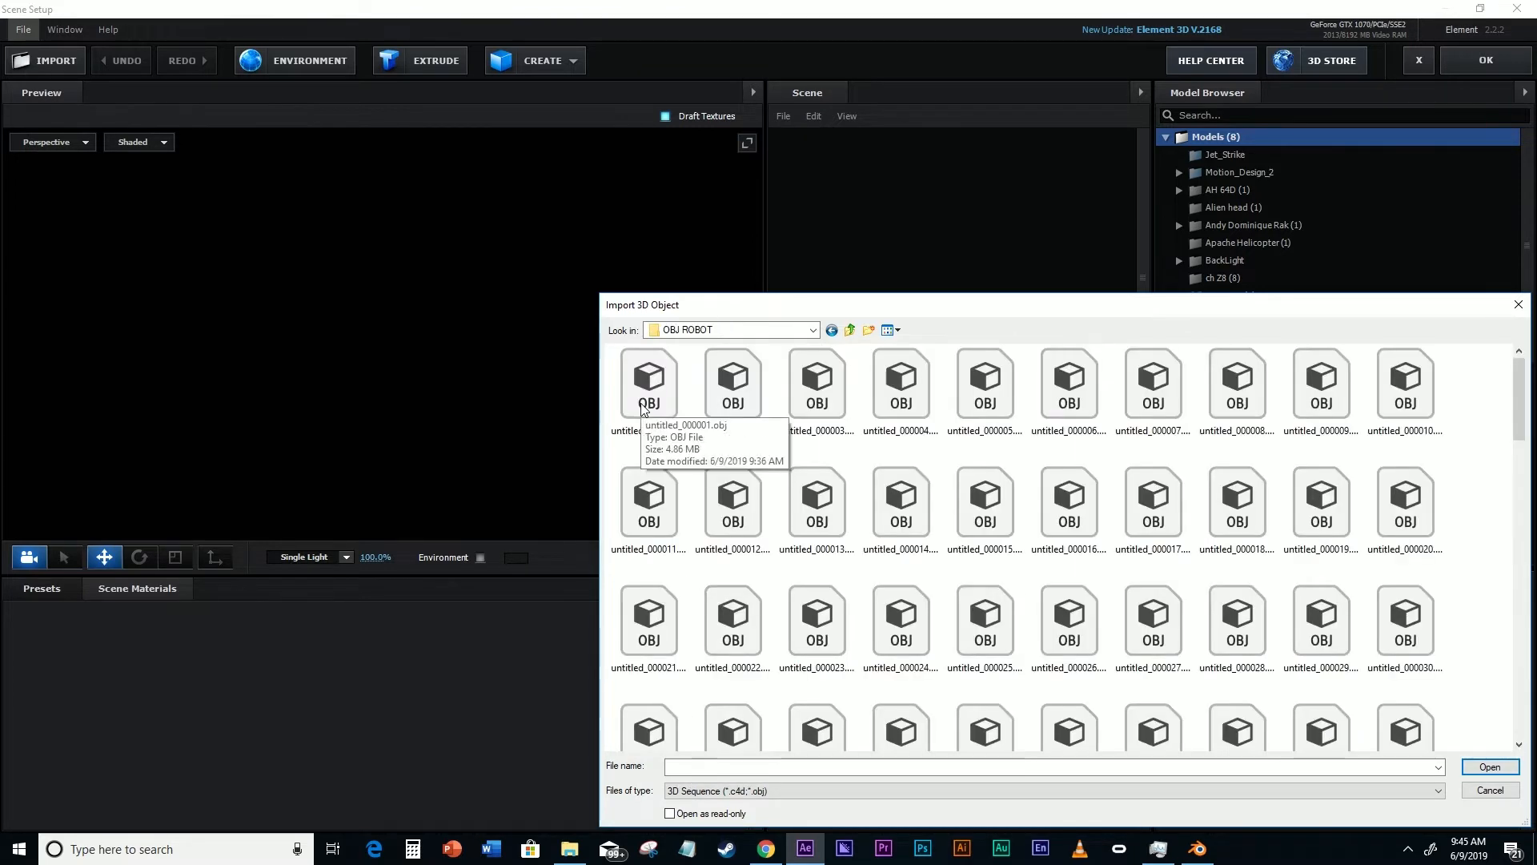
left_click(644, 387)
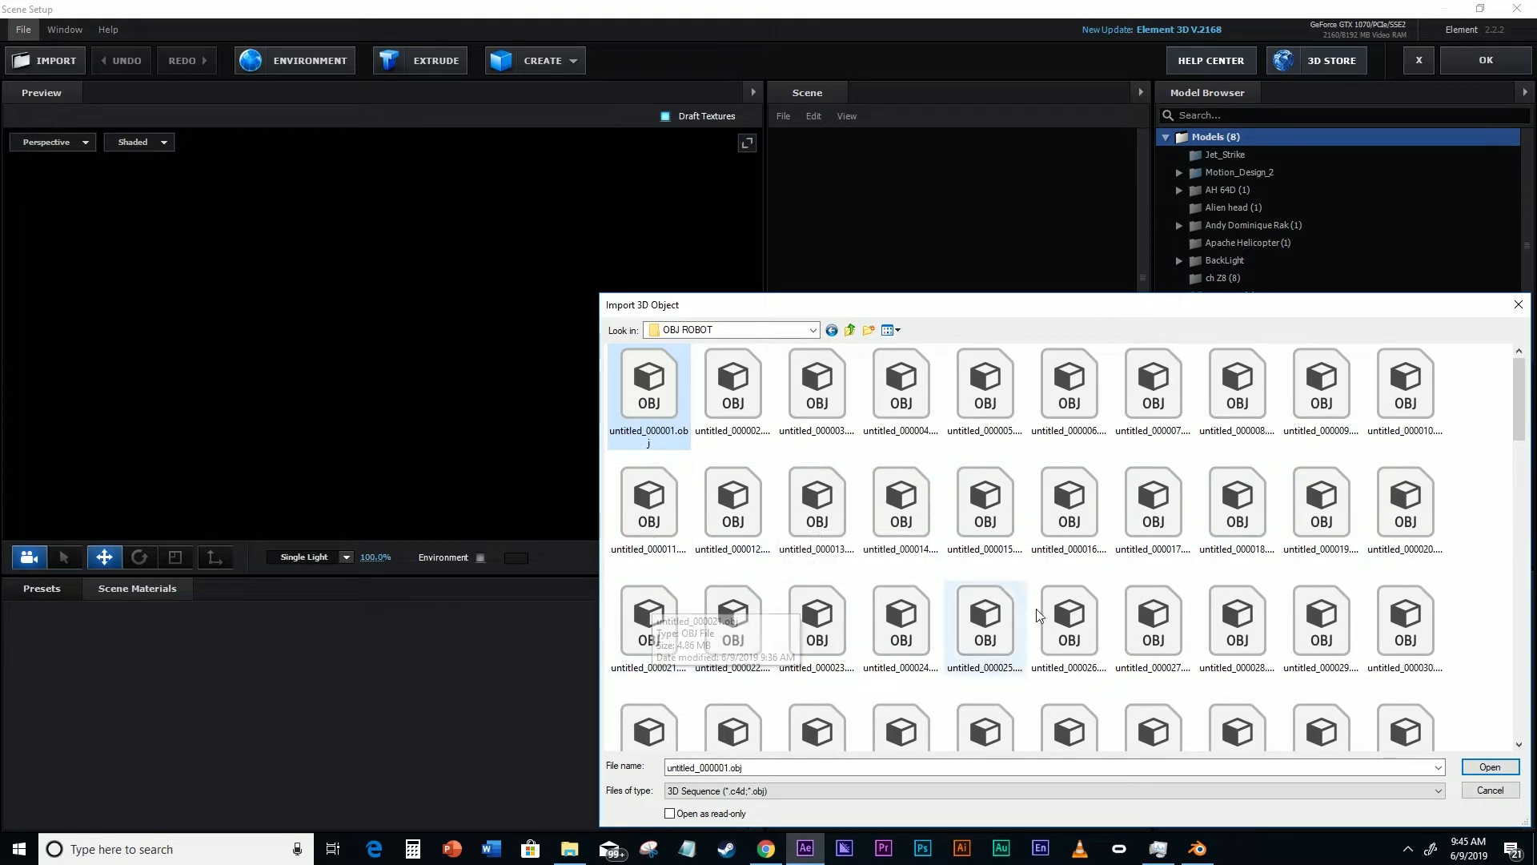
left_click(1490, 767)
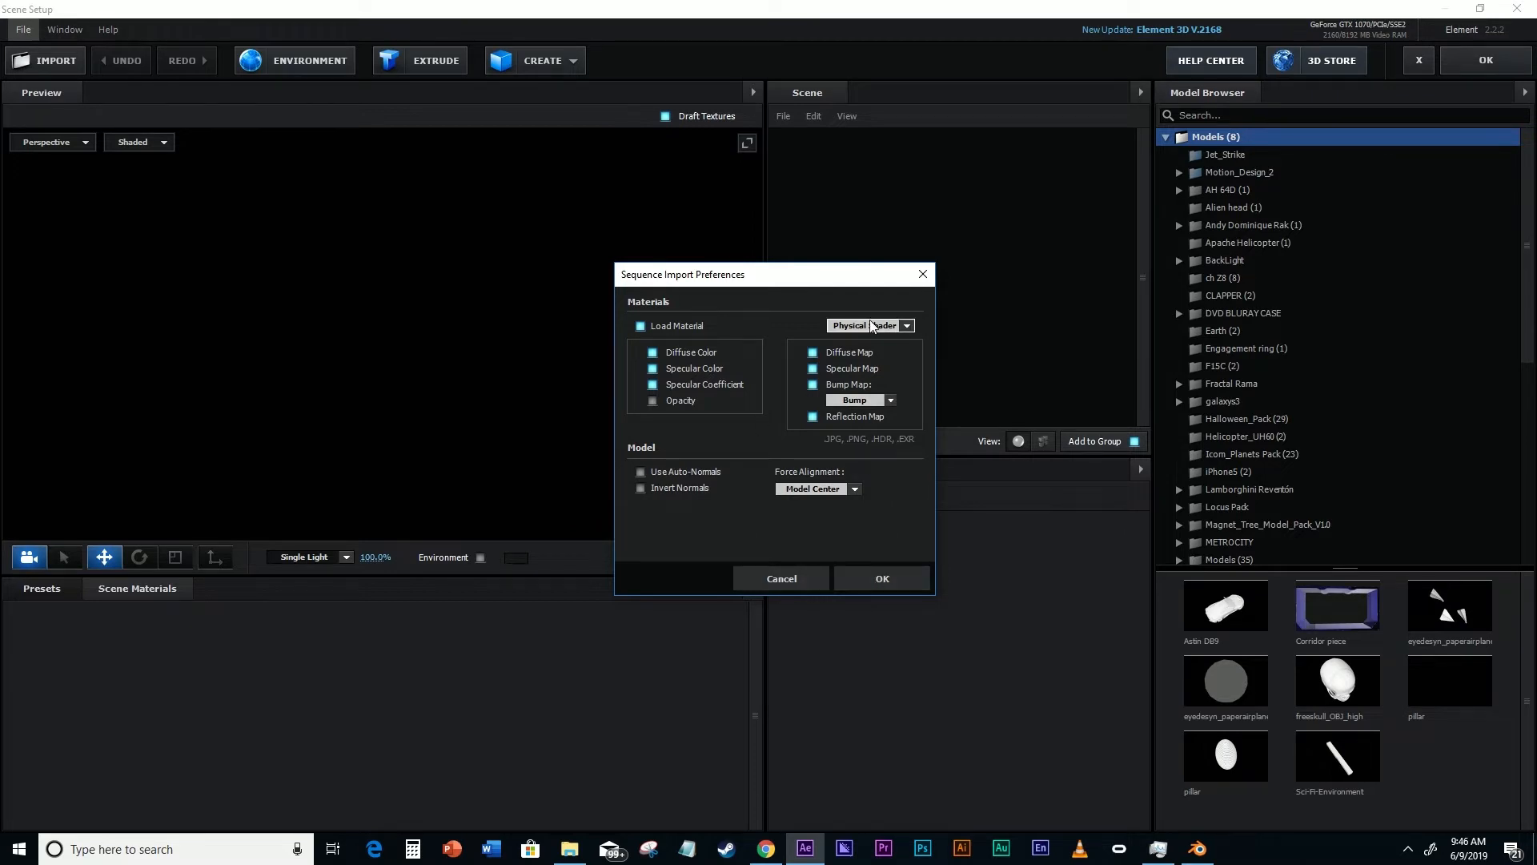
left_click(881, 580)
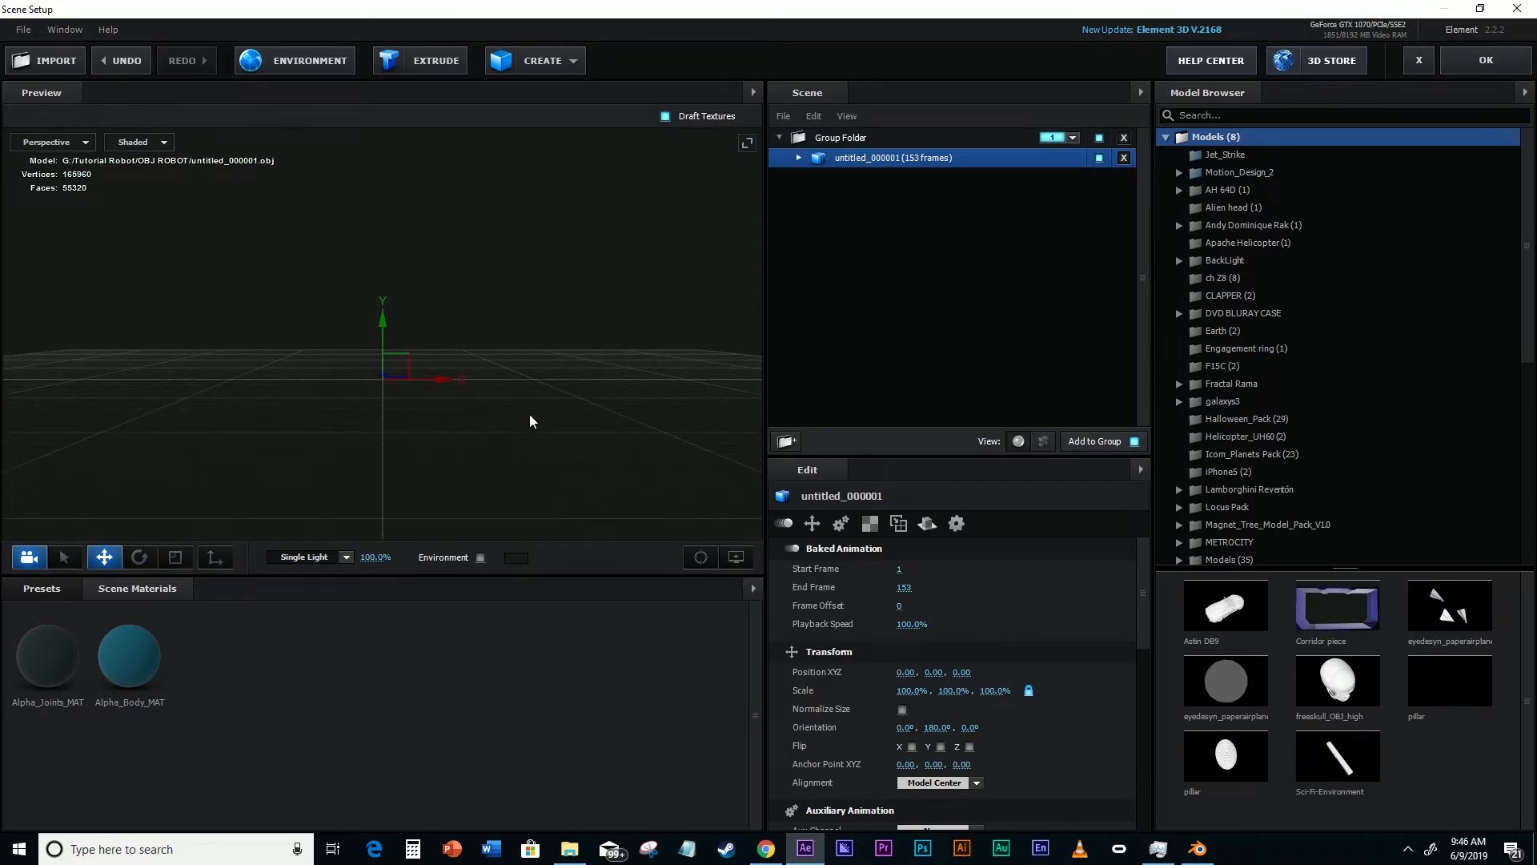
- Enable Normalize Size for the untitled_000001 sequence model
scroll(862, 646, "down", 1)
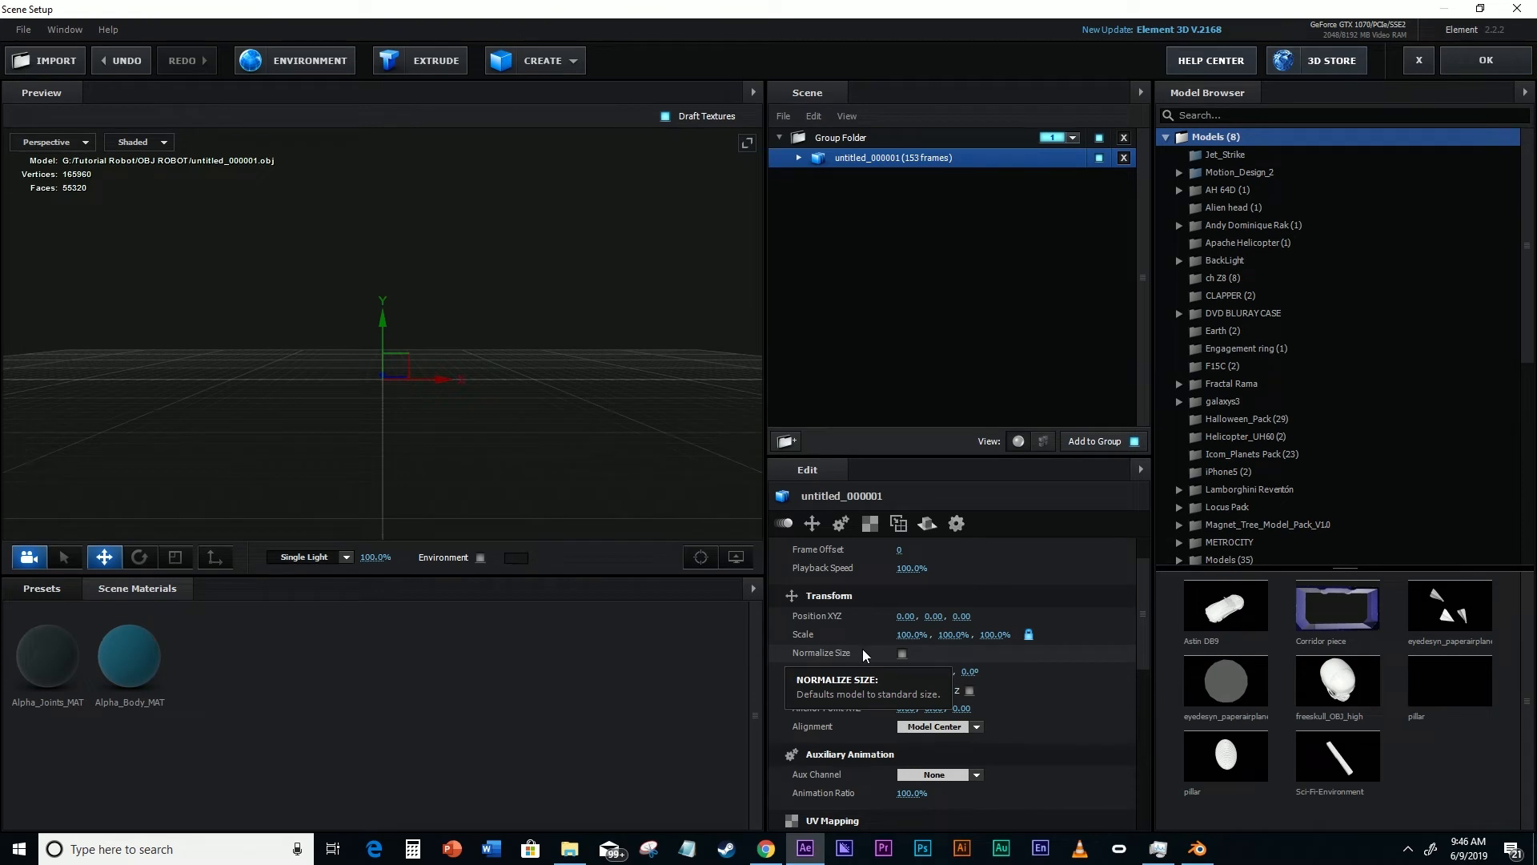
scroll(862, 648, "up", 1)
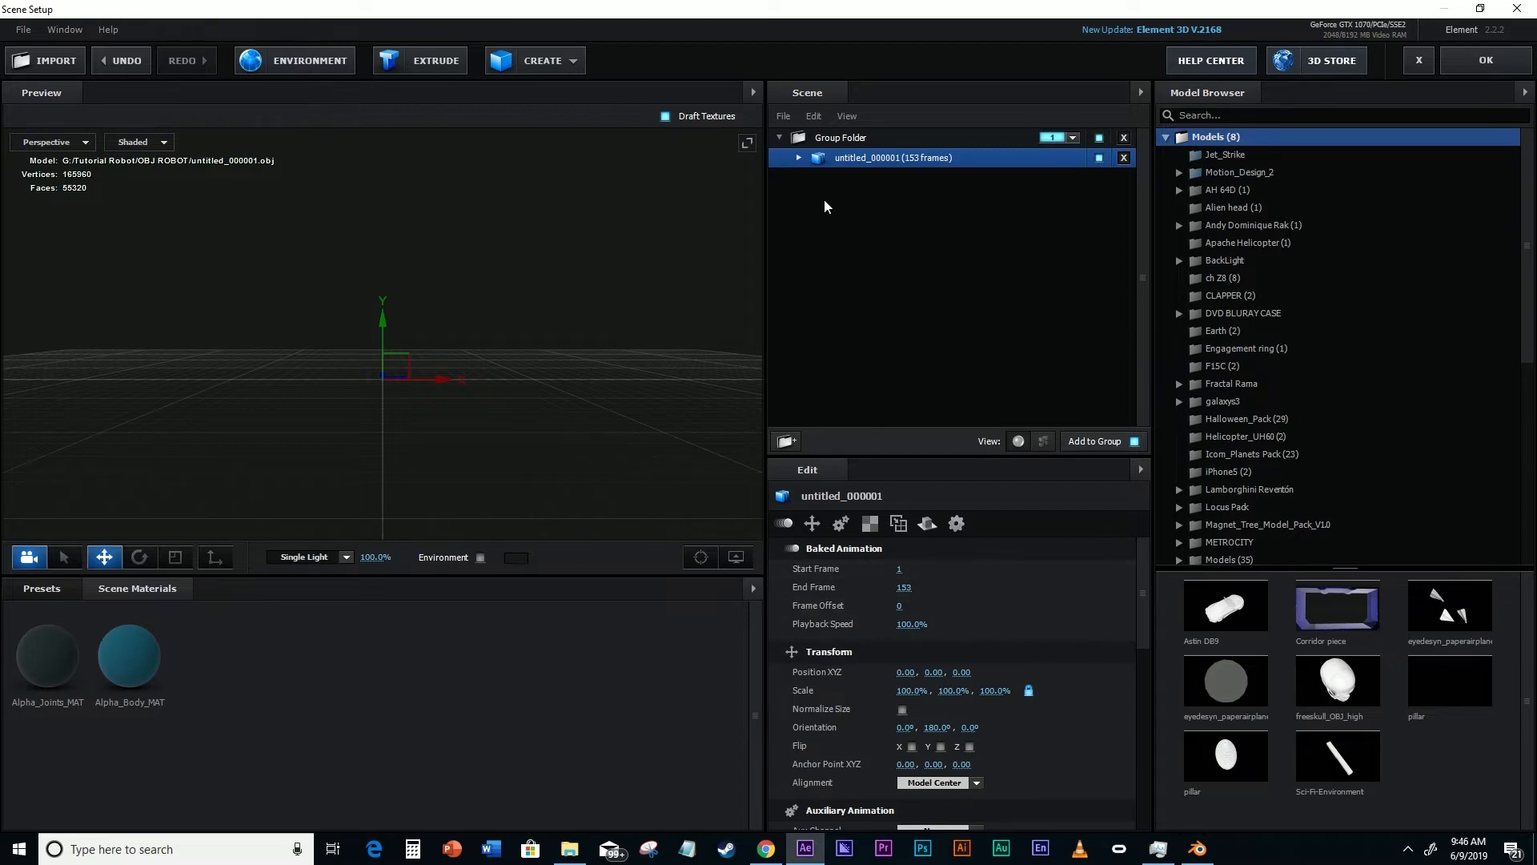
left_click(855, 140)
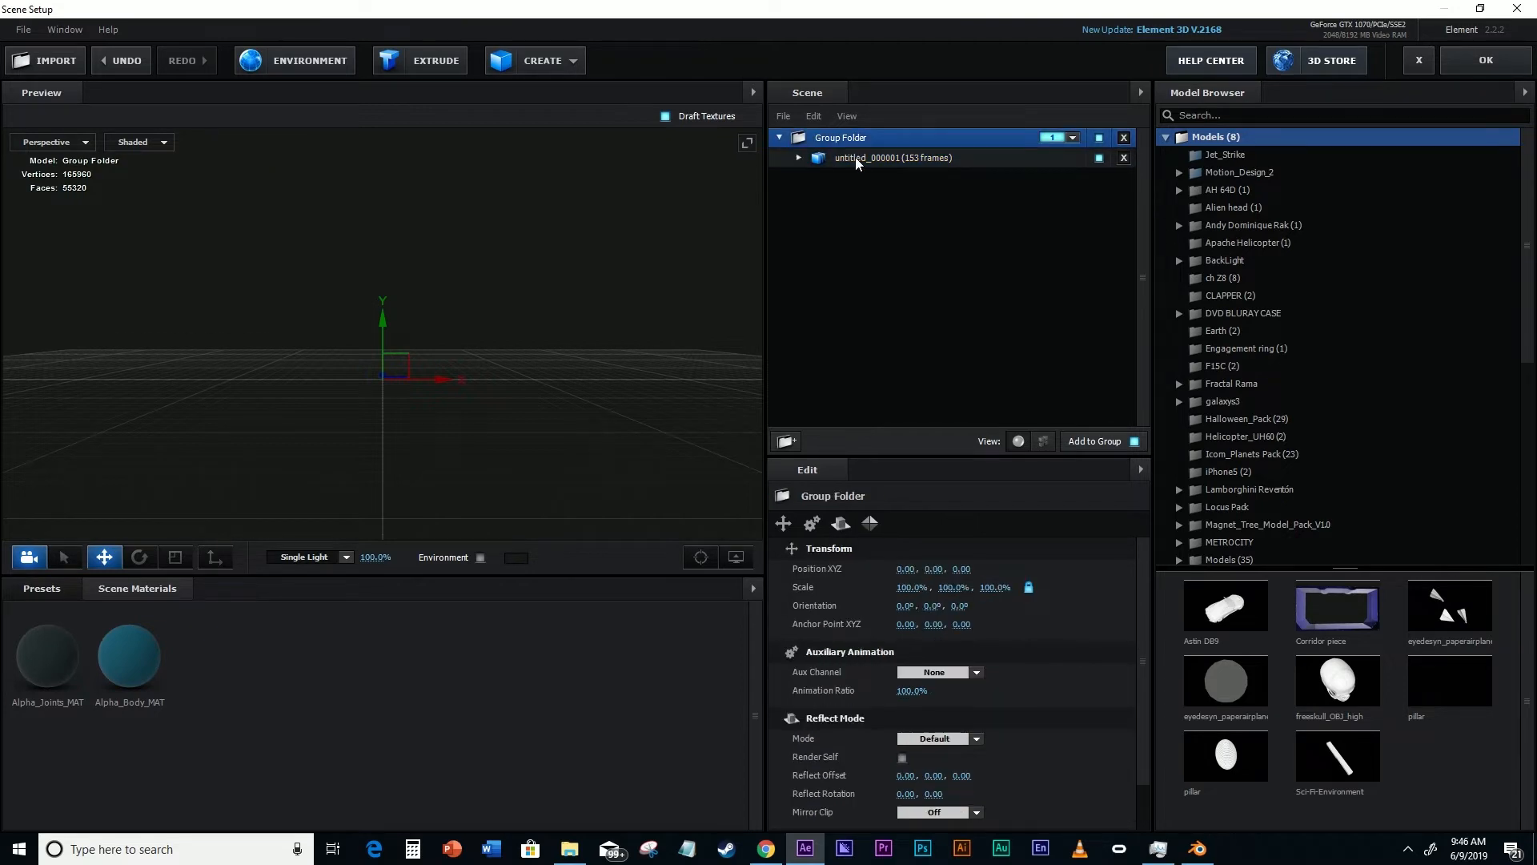
left_click(855, 157)
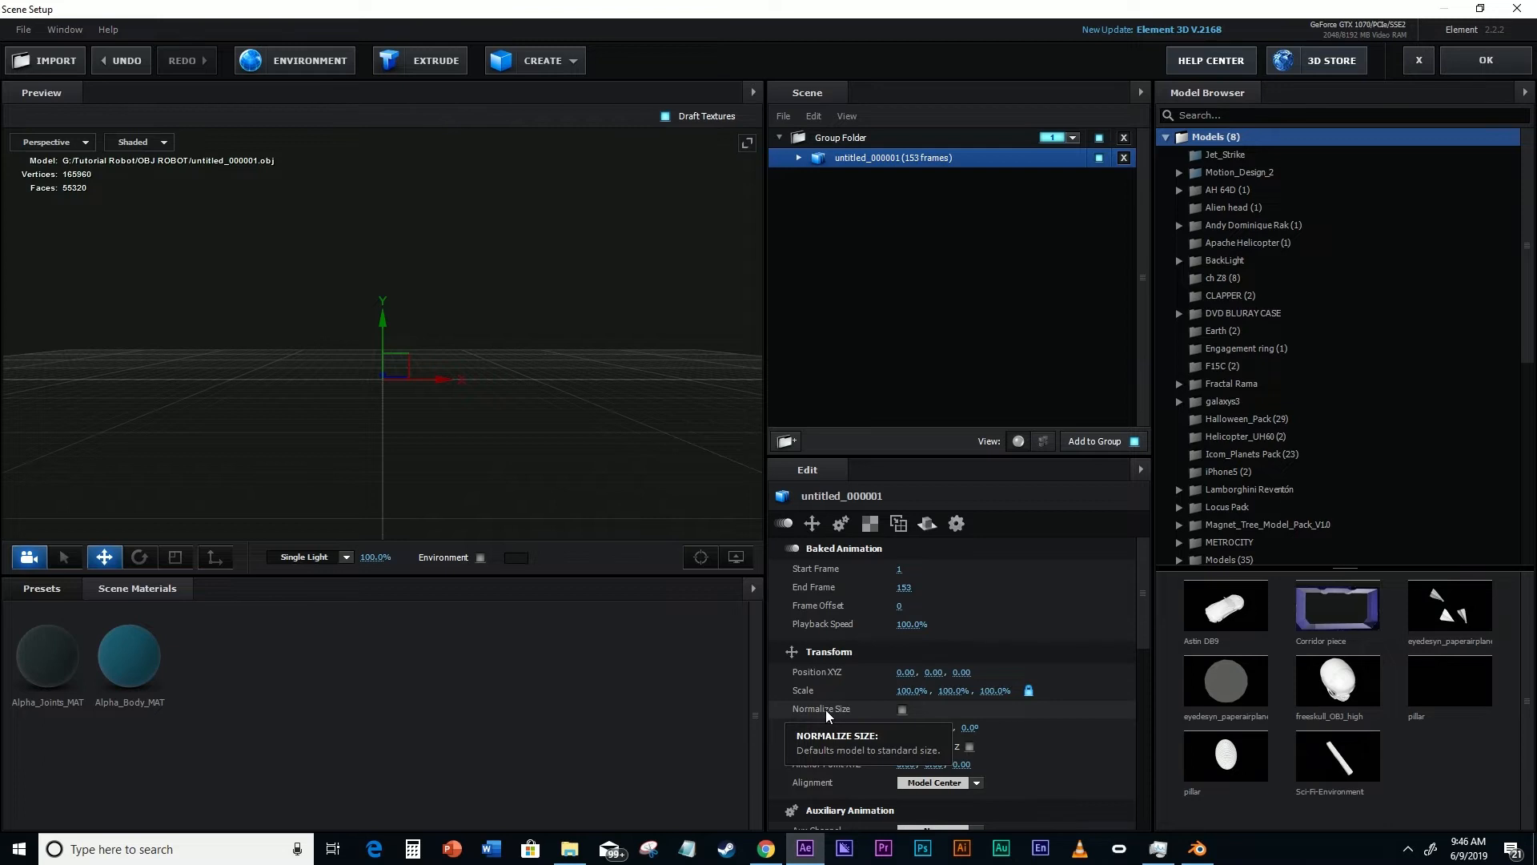
left_click(902, 709)
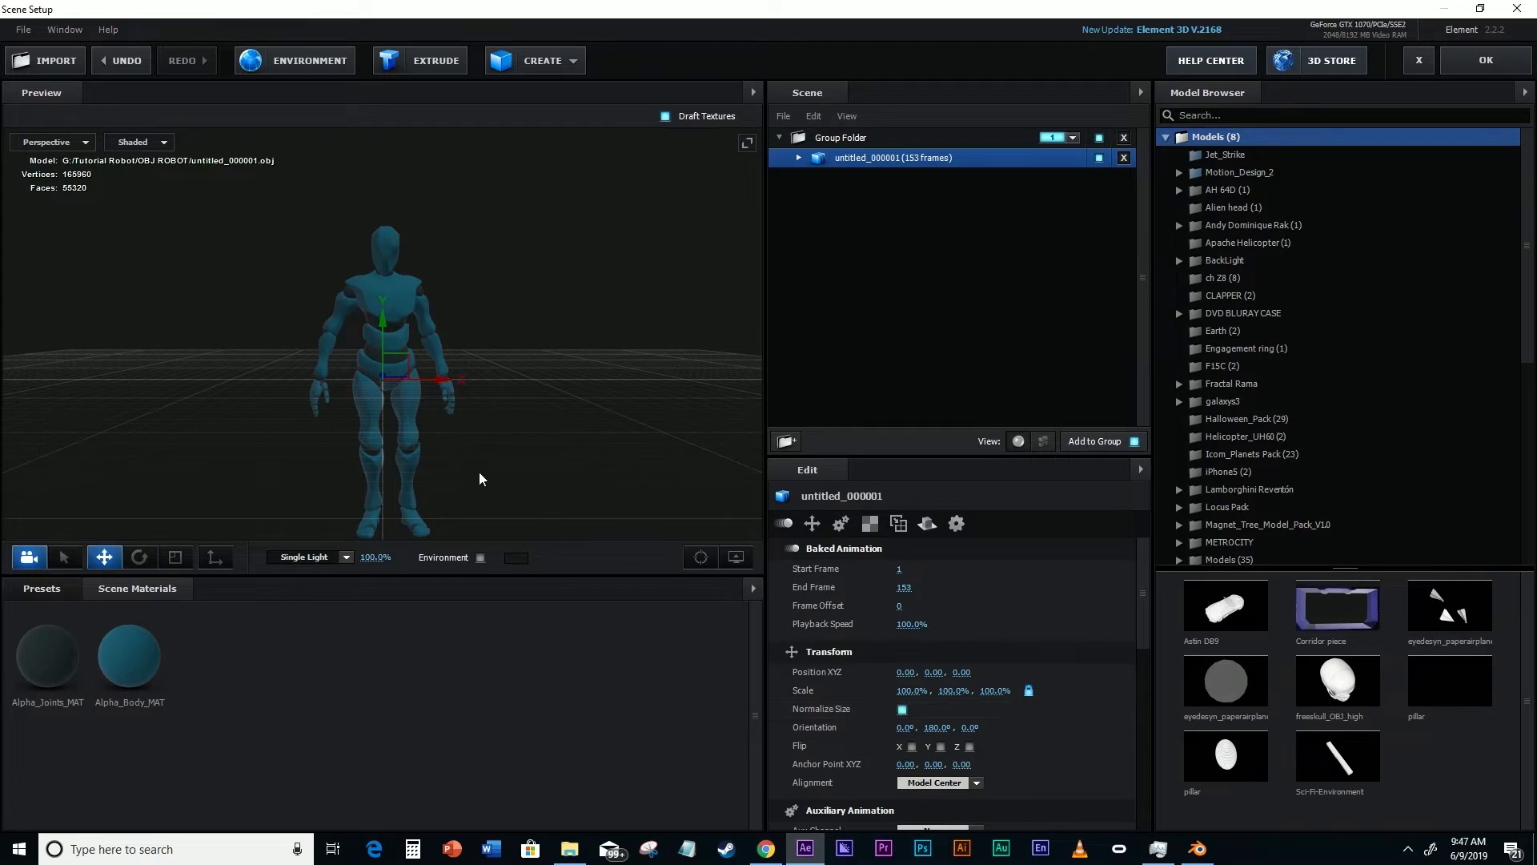
- Set the untitled_000001 robot model's alignment to Bottom so its feet rest on the ground grid
left_click_drag(520, 441, 459, 410)
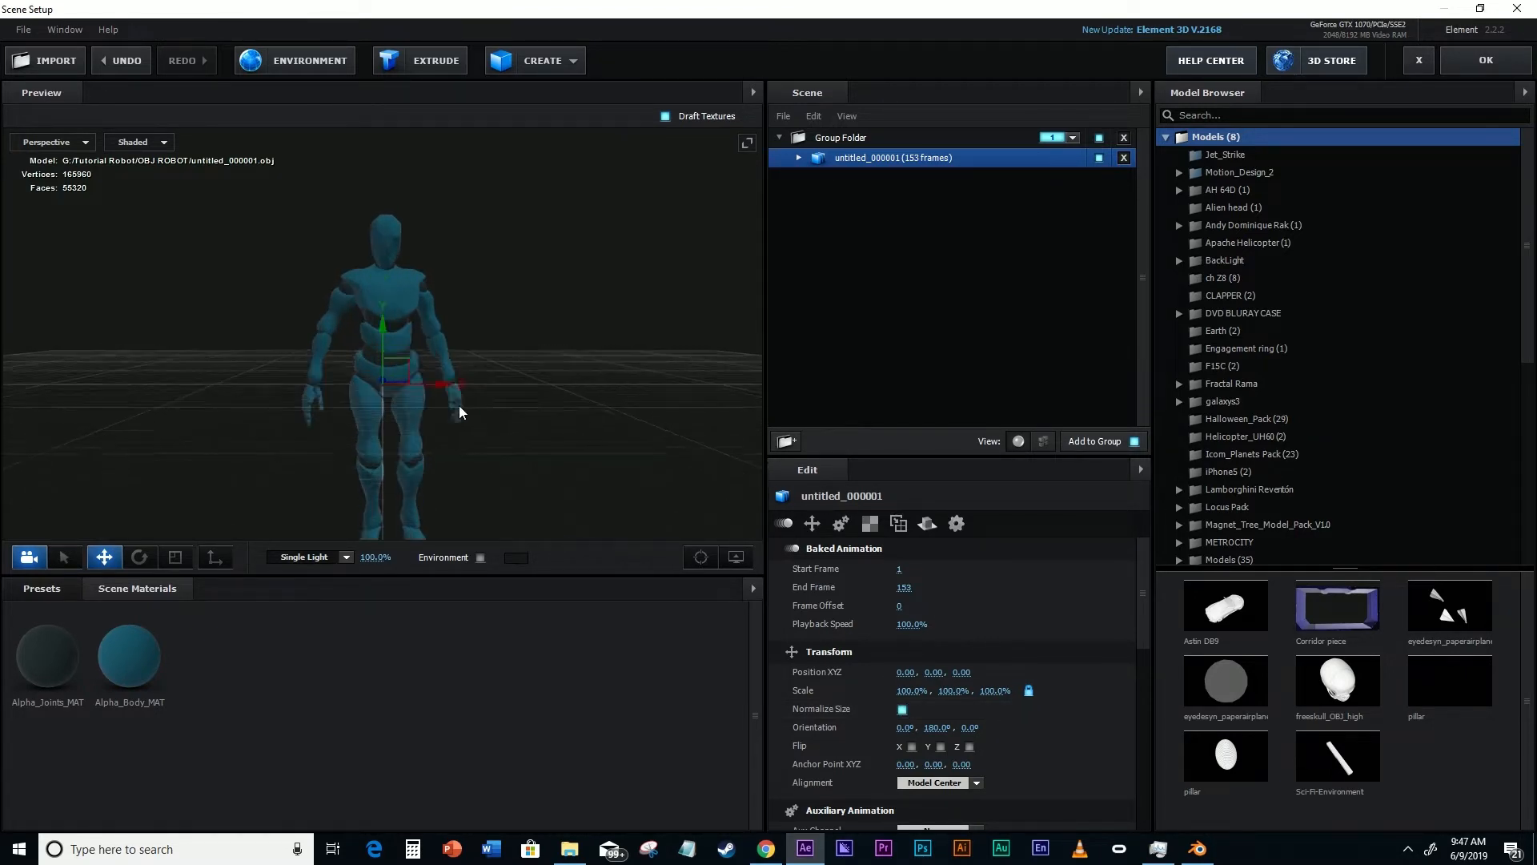
scroll(462, 392, "up", 5)
scroll(463, 394, "down", 7)
left_click_drag(599, 425, 588, 444)
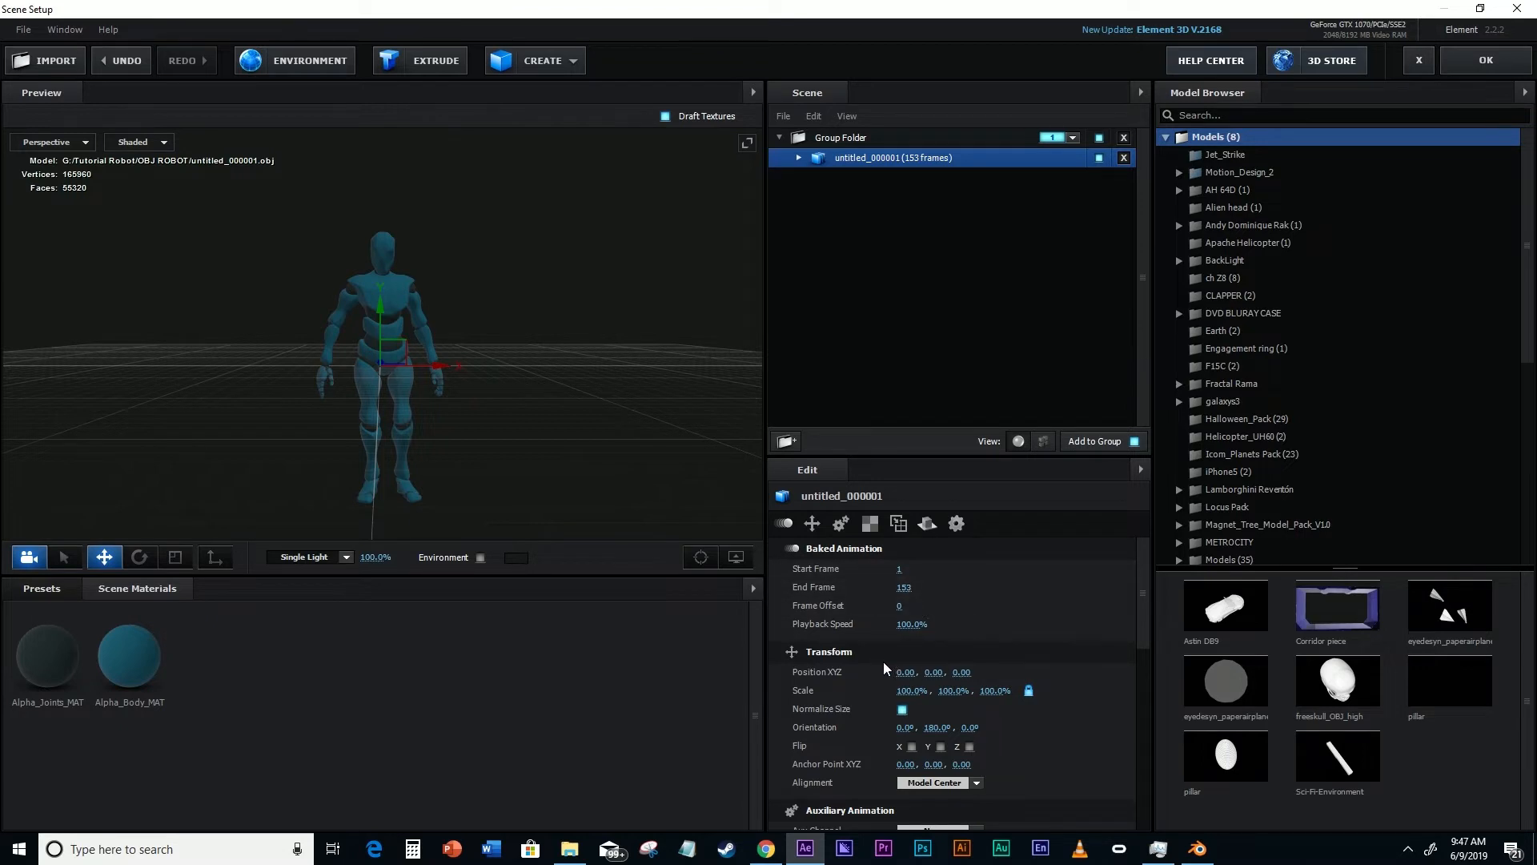
mouse_move(408, 453)
left_mouse_down()
mouse_move(429, 447)
mouse_move(404, 452)
left_mouse_up()
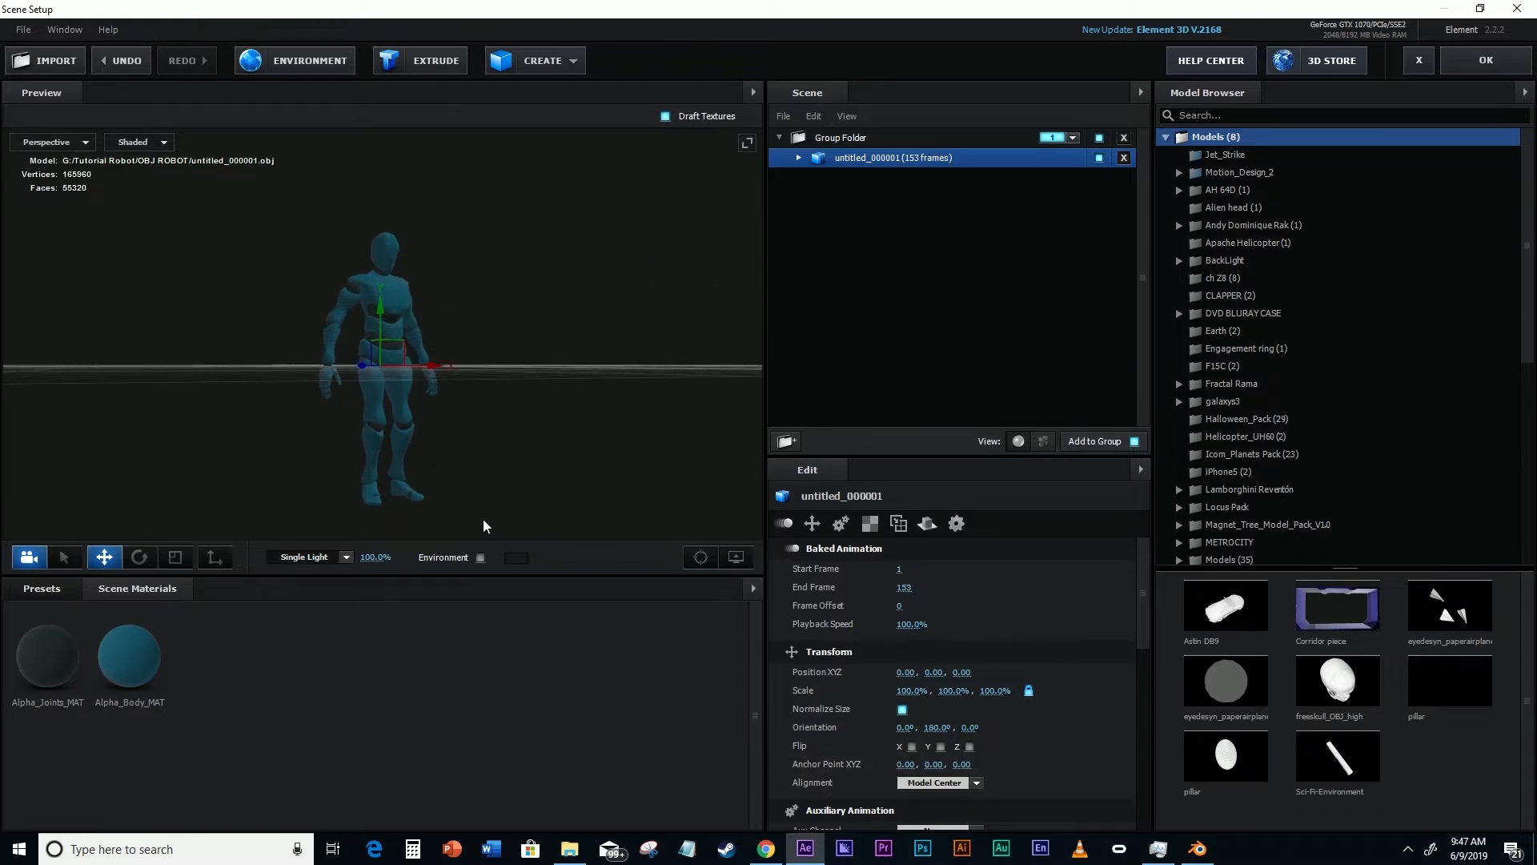
left_click_drag(393, 394, 255, 408)
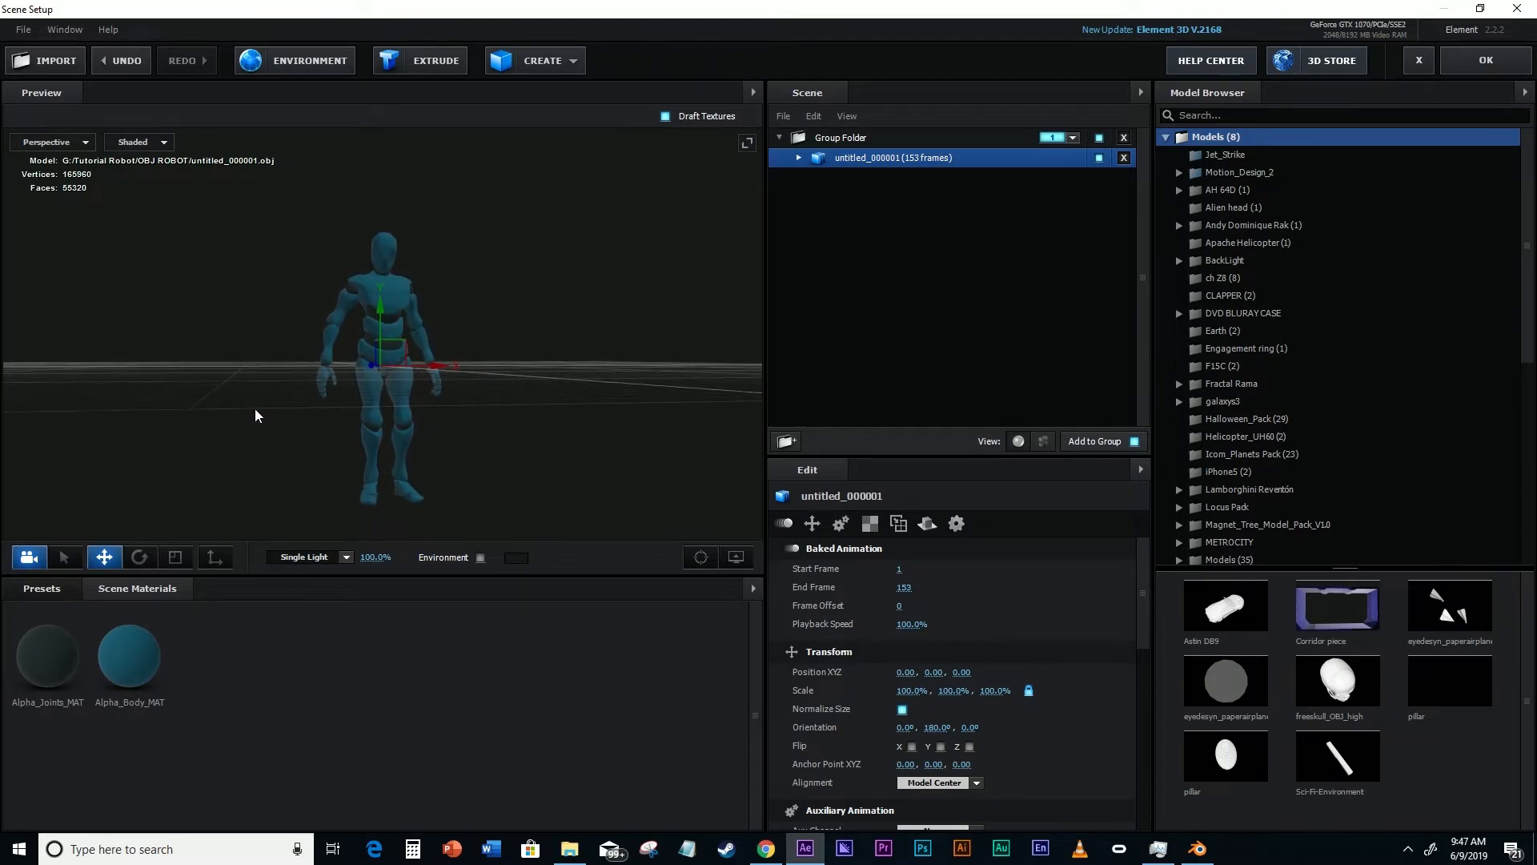
left_click(975, 782)
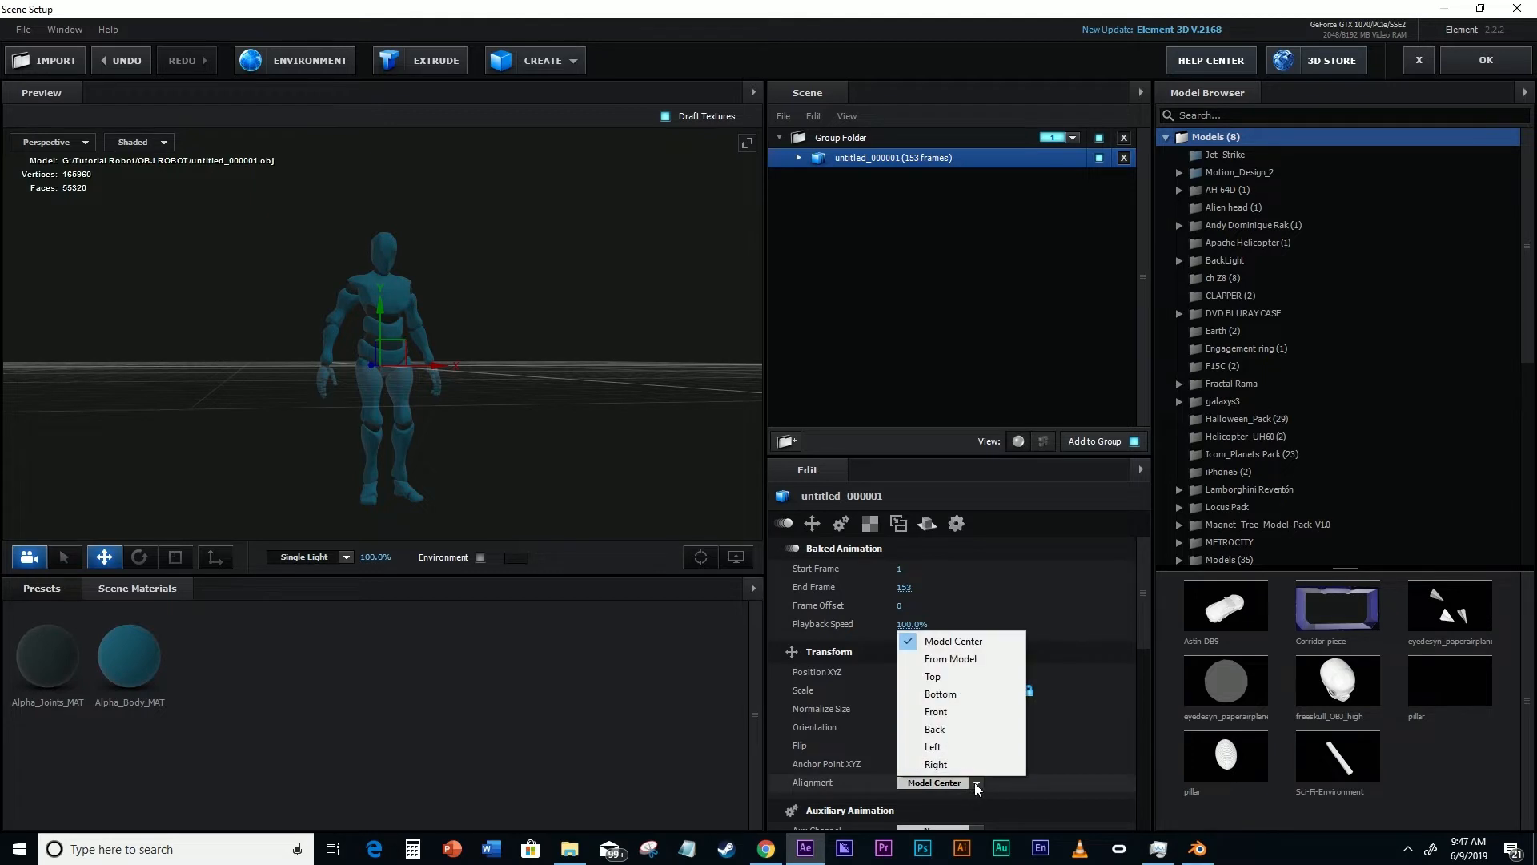
left_click(967, 696)
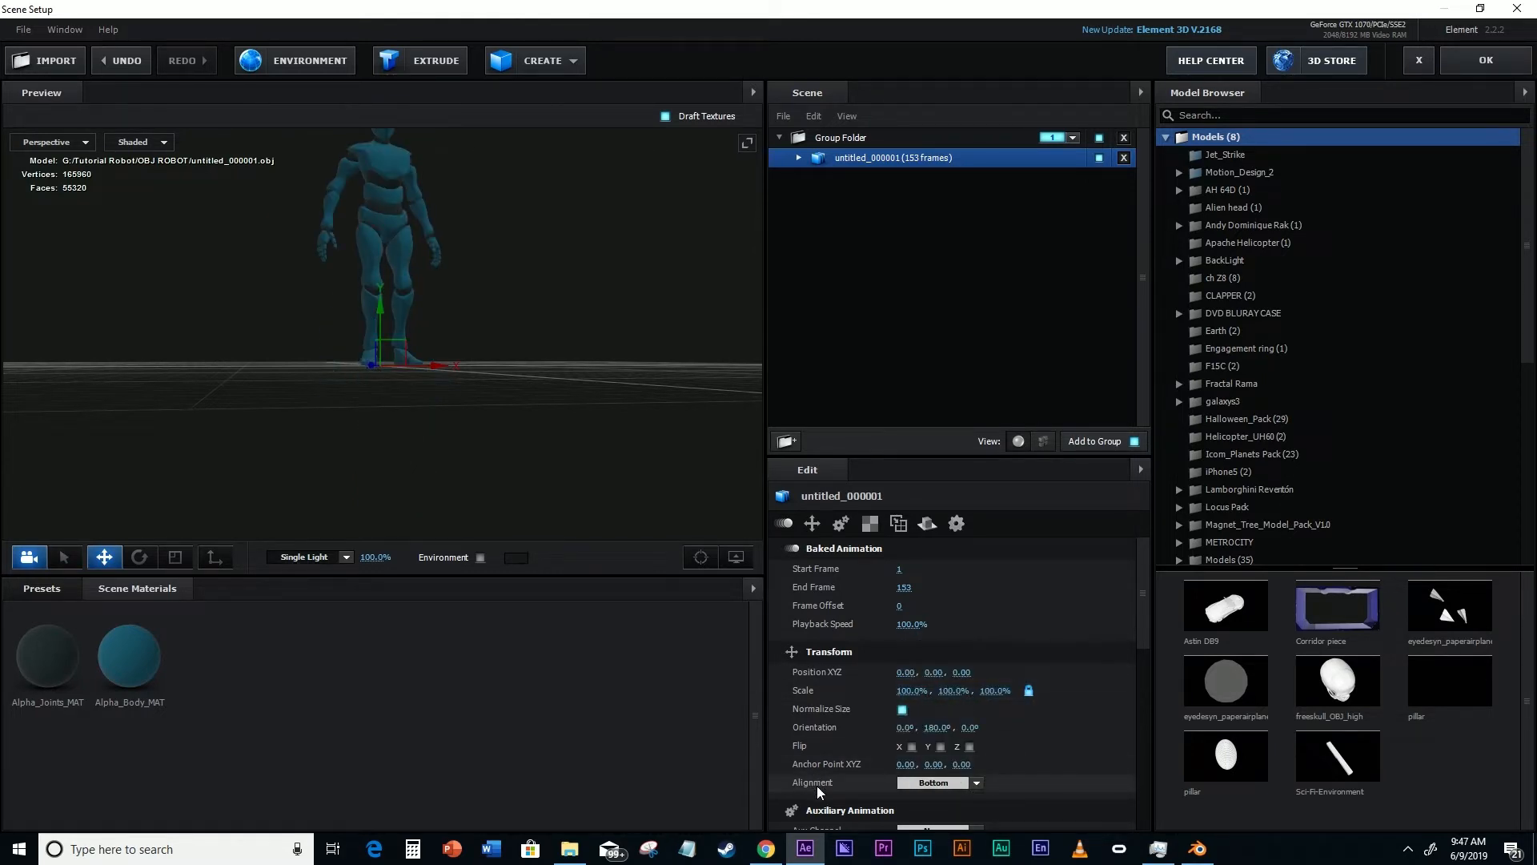
left_click(967, 787)
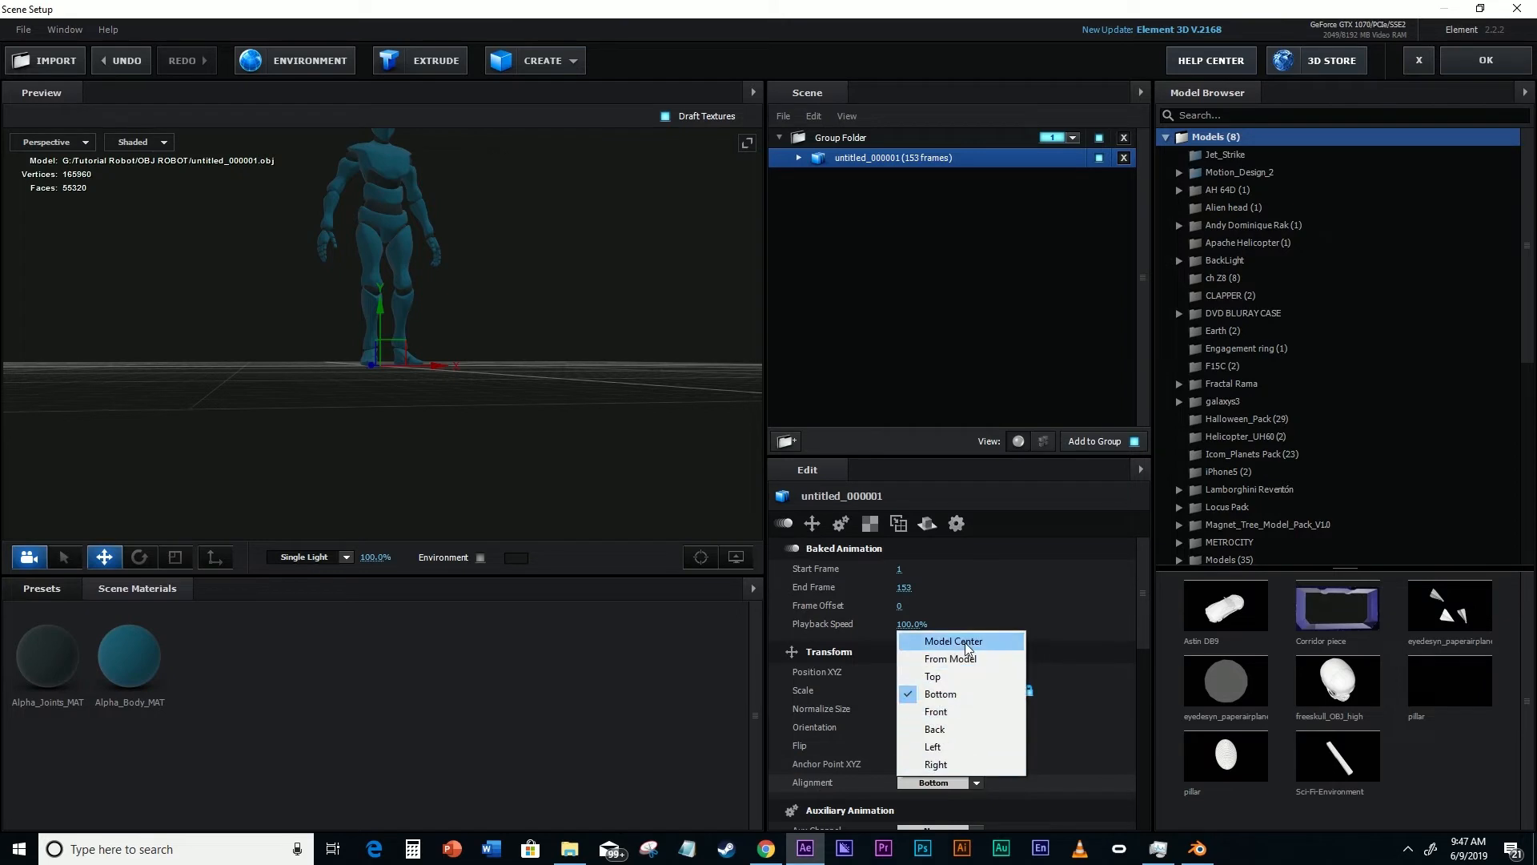
left_click(1117, 746)
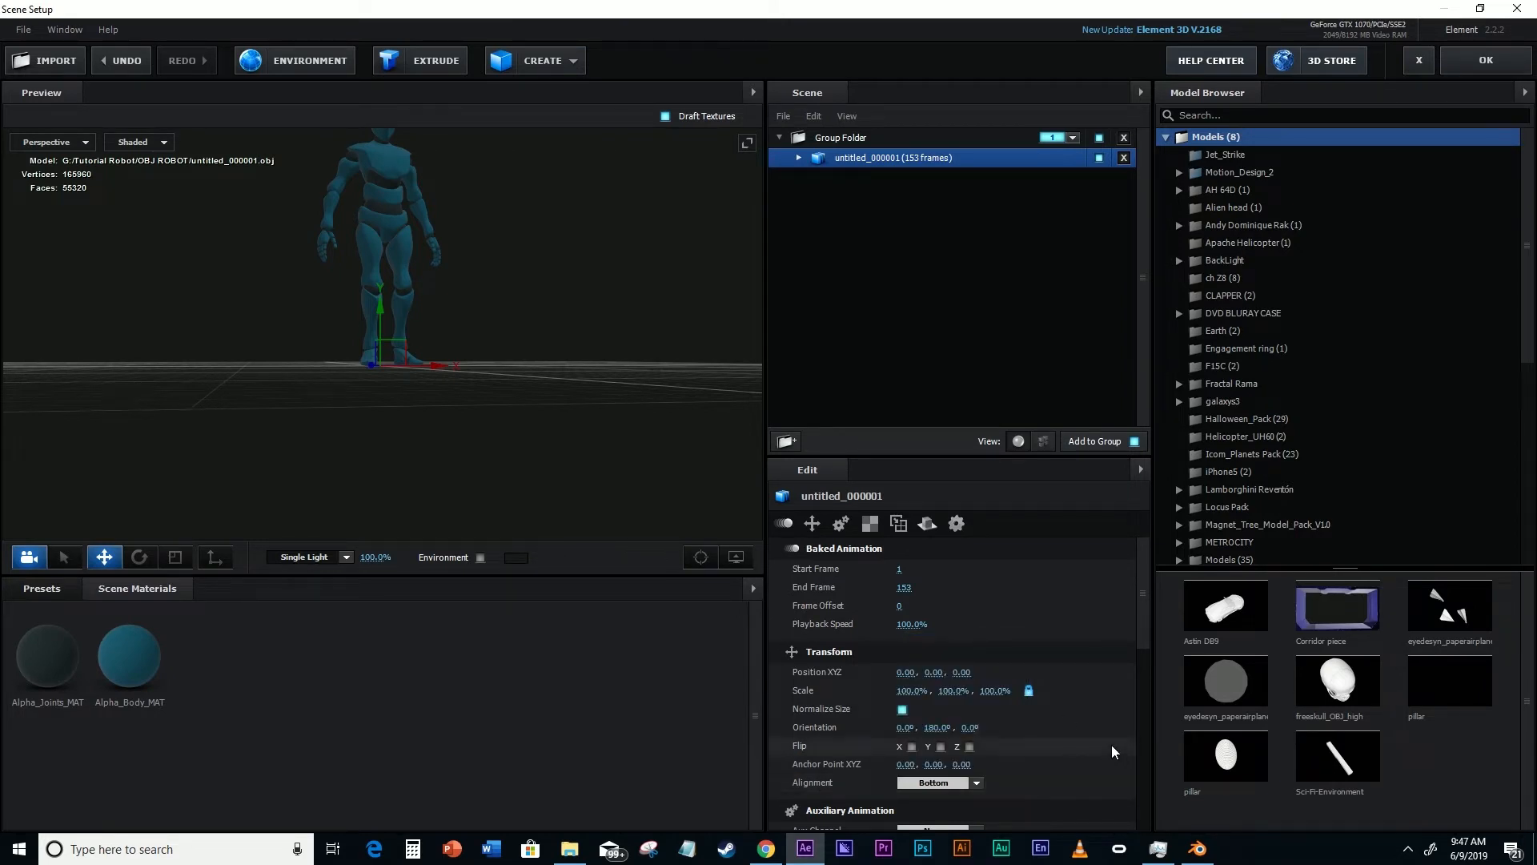
left_click_drag(606, 346, 521, 455)
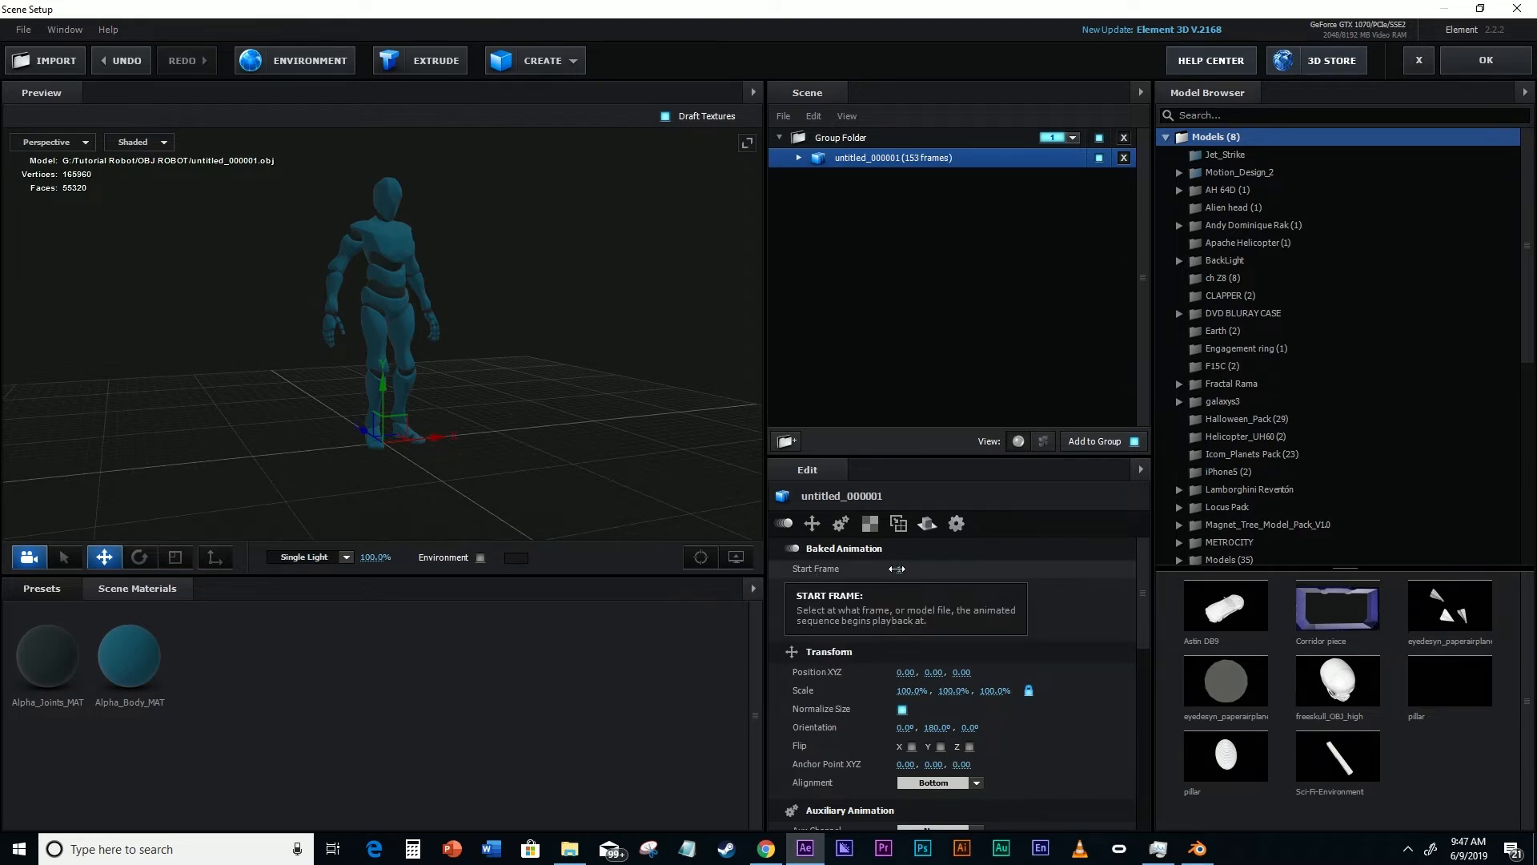
- Try a Frame Offset of 26 on the baked robot animation and restore the offset to 0
mouse_move(897, 569)
left_mouse_down()
mouse_move(1326, 559)
mouse_move(890, 560)
left_mouse_up()
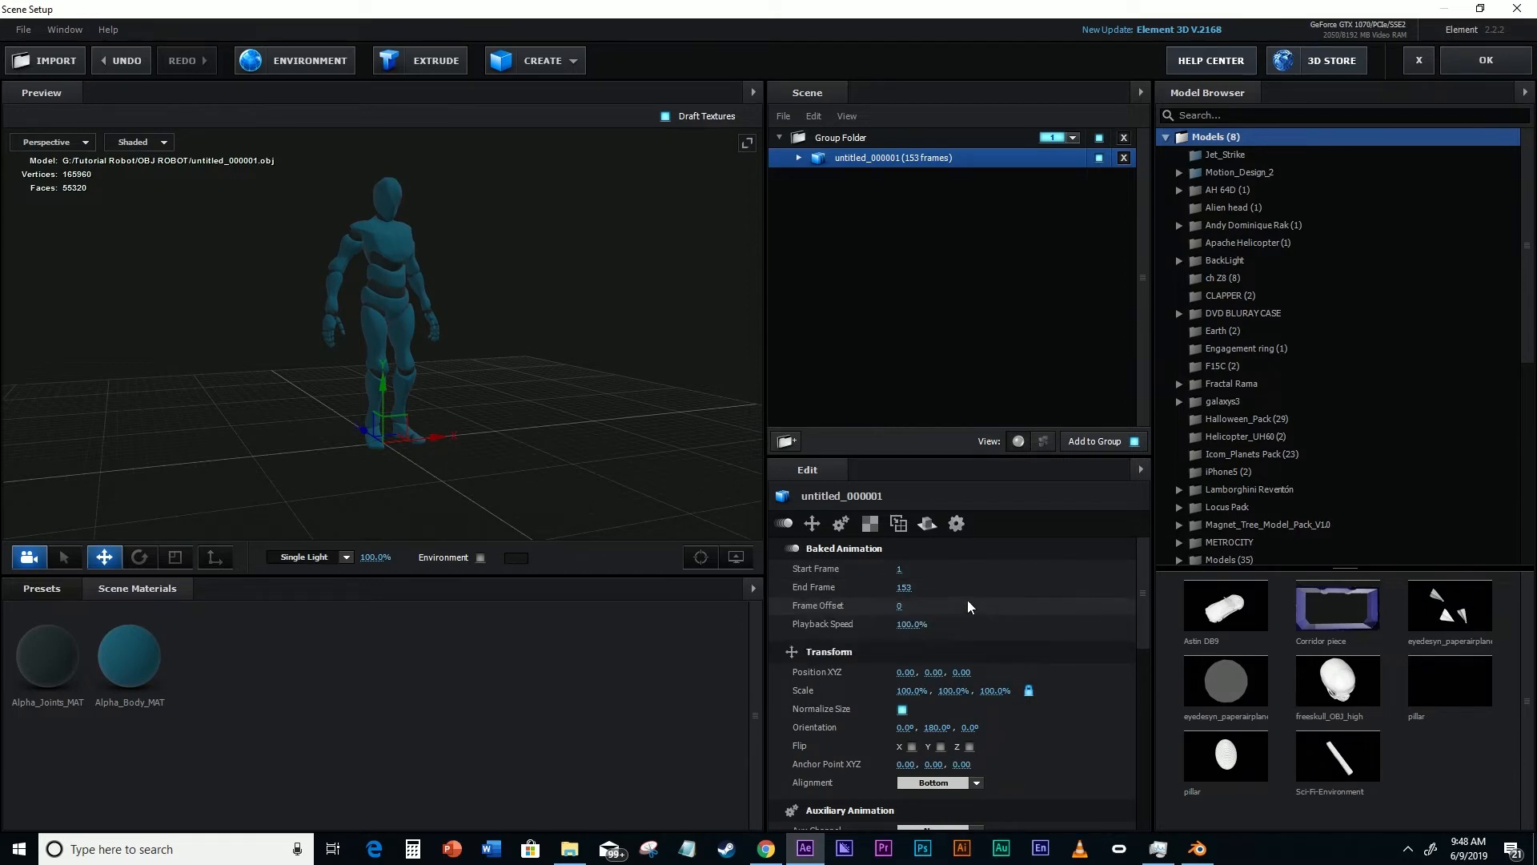
left_click_drag(897, 606, 999, 606)
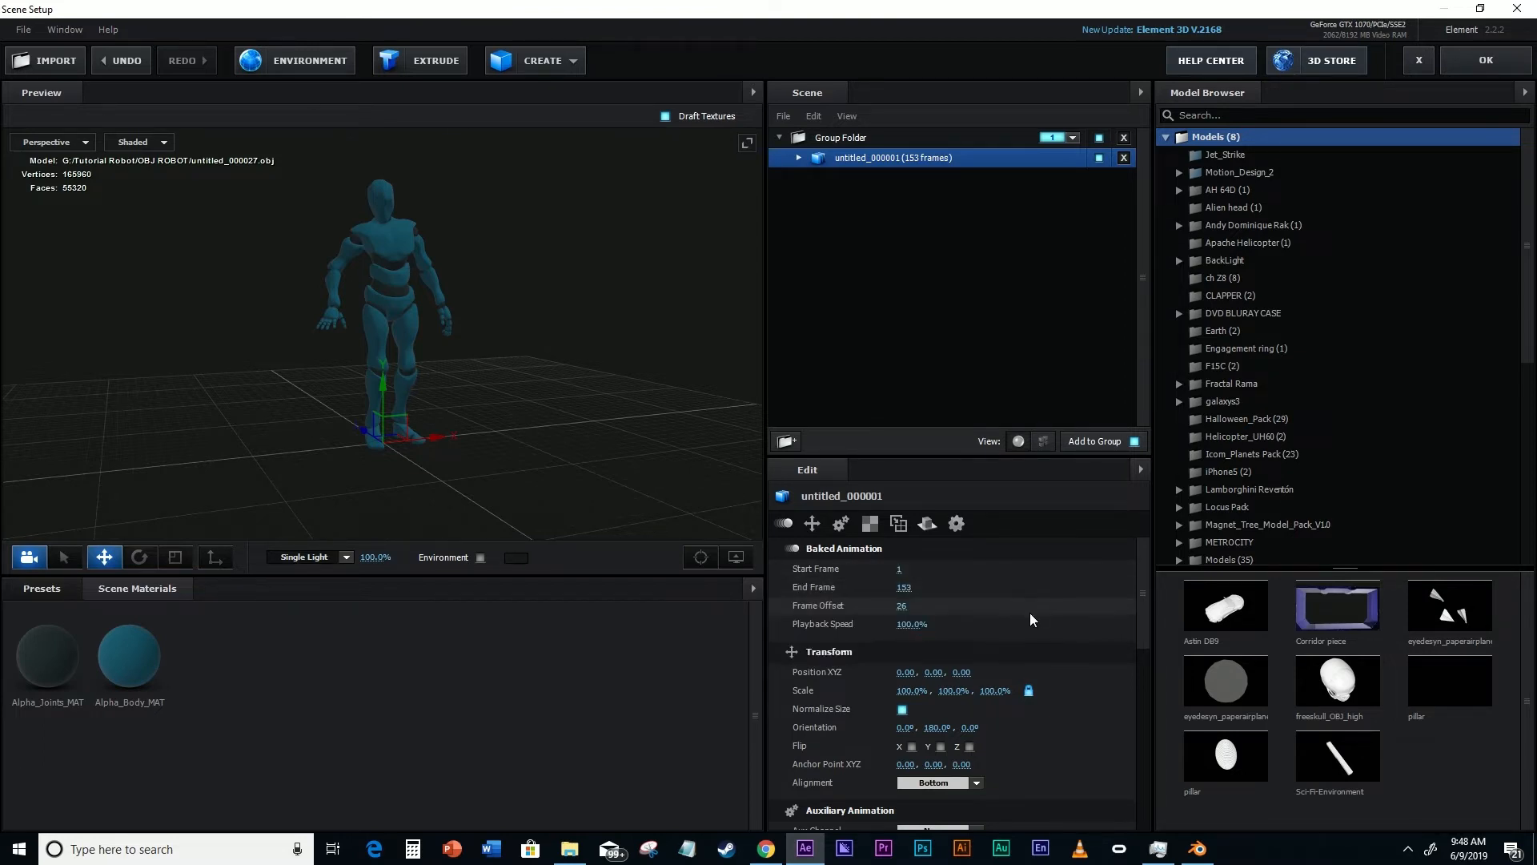
left_click_drag(910, 609, 804, 610)
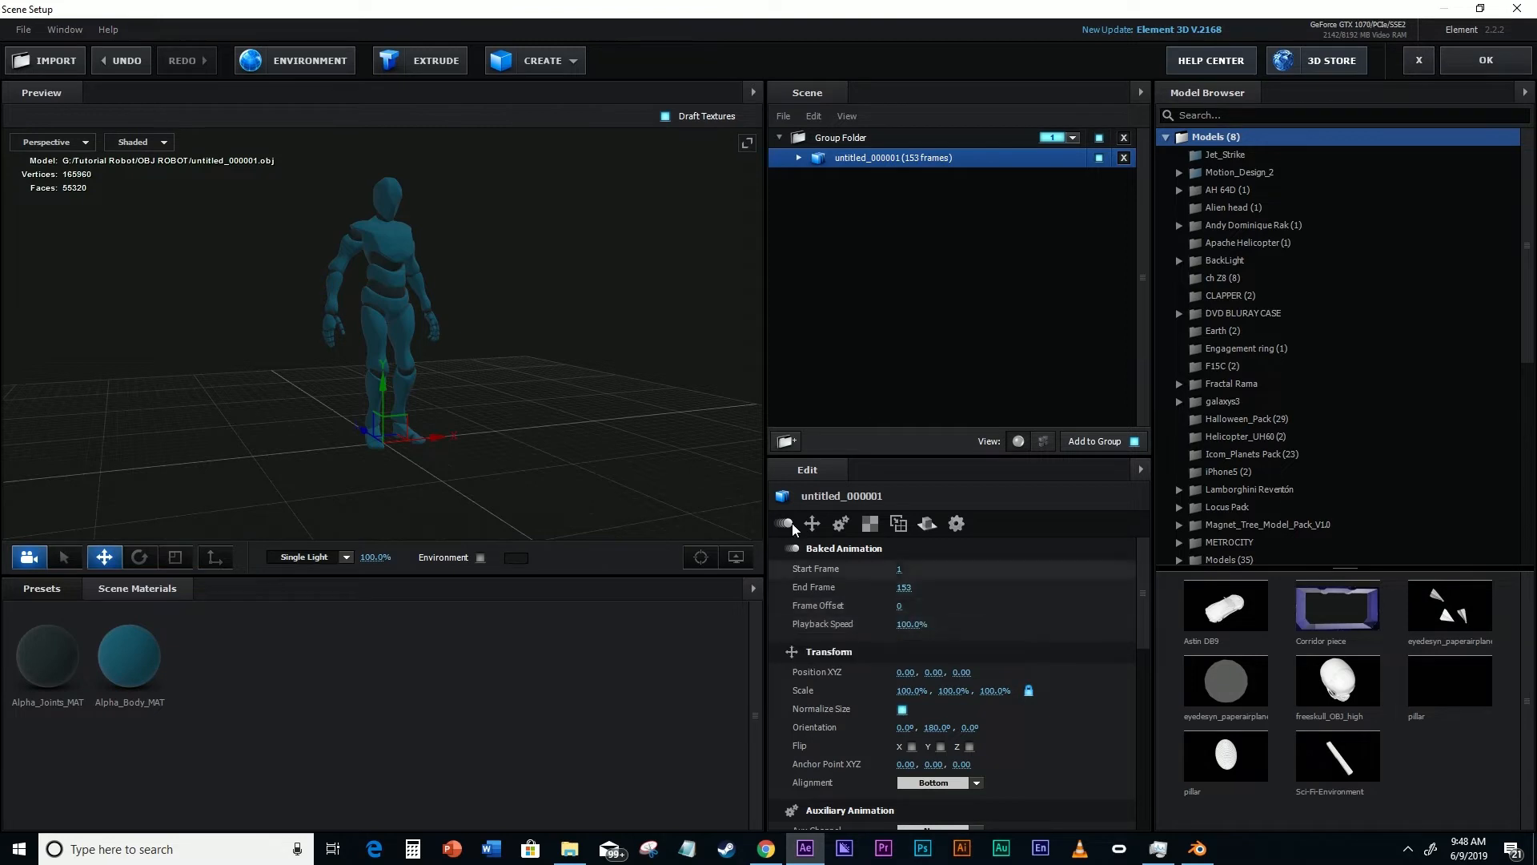
- Expand the sequence's materials and temporarily mute Alpha_Joints_MAT to examine which robot parts it covers
left_click(797, 158)
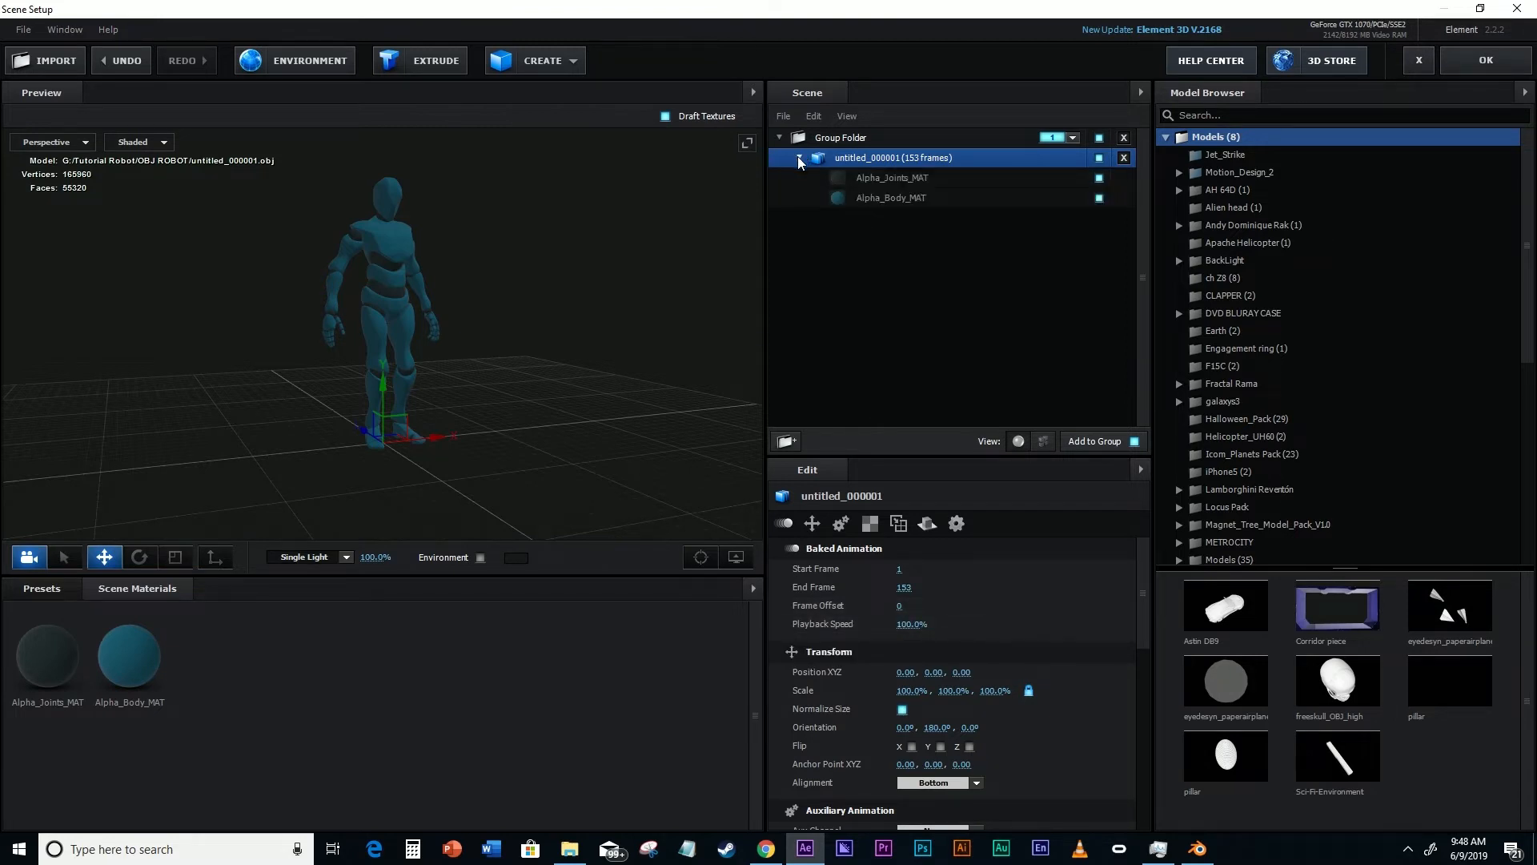
left_click(898, 181)
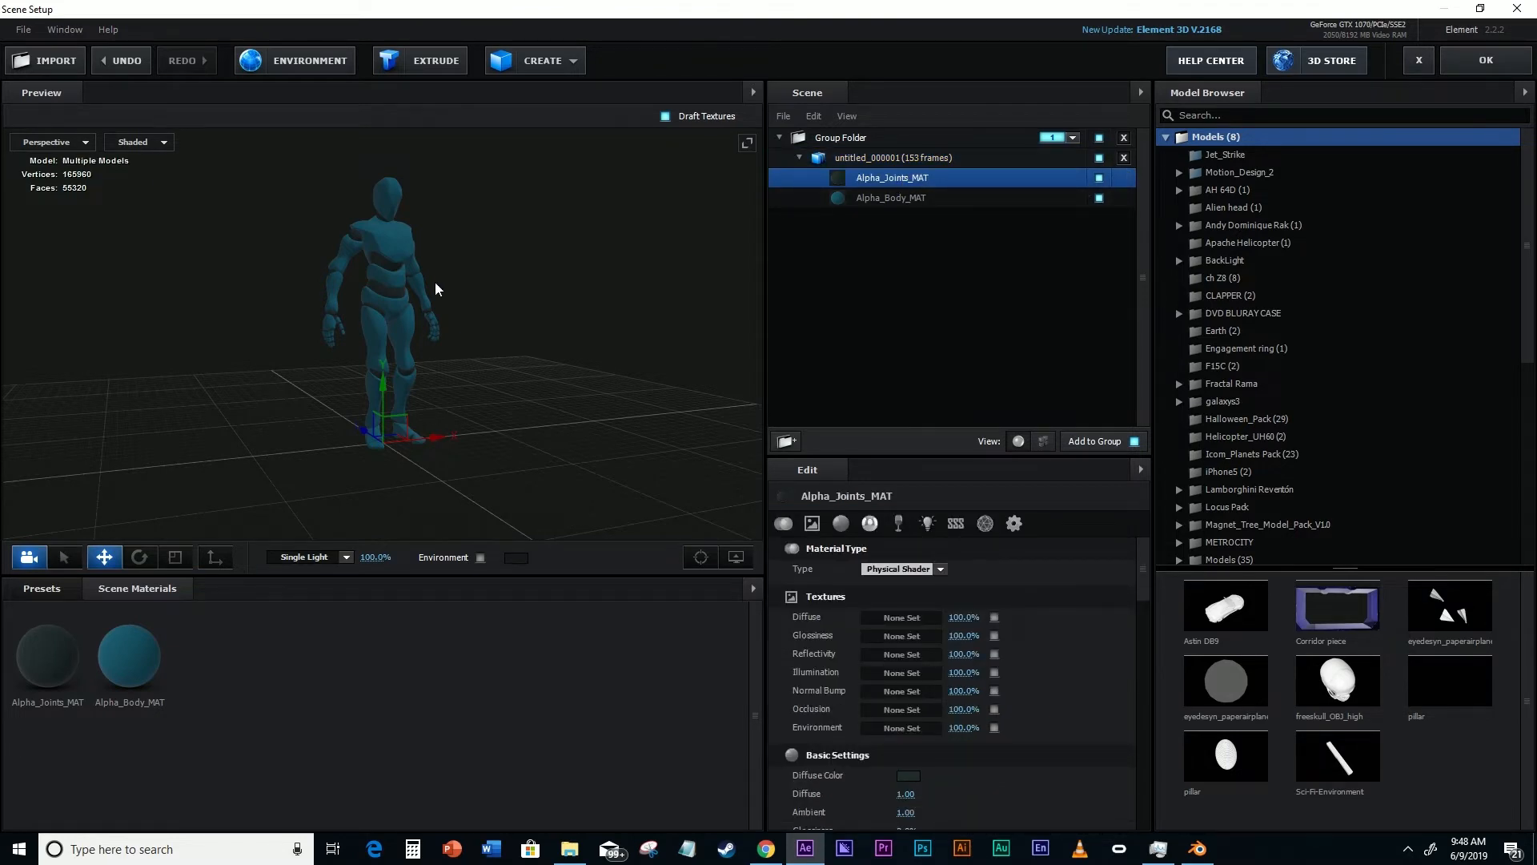
left_click_drag(435, 282, 452, 268)
left_click_drag(656, 277, 645, 333)
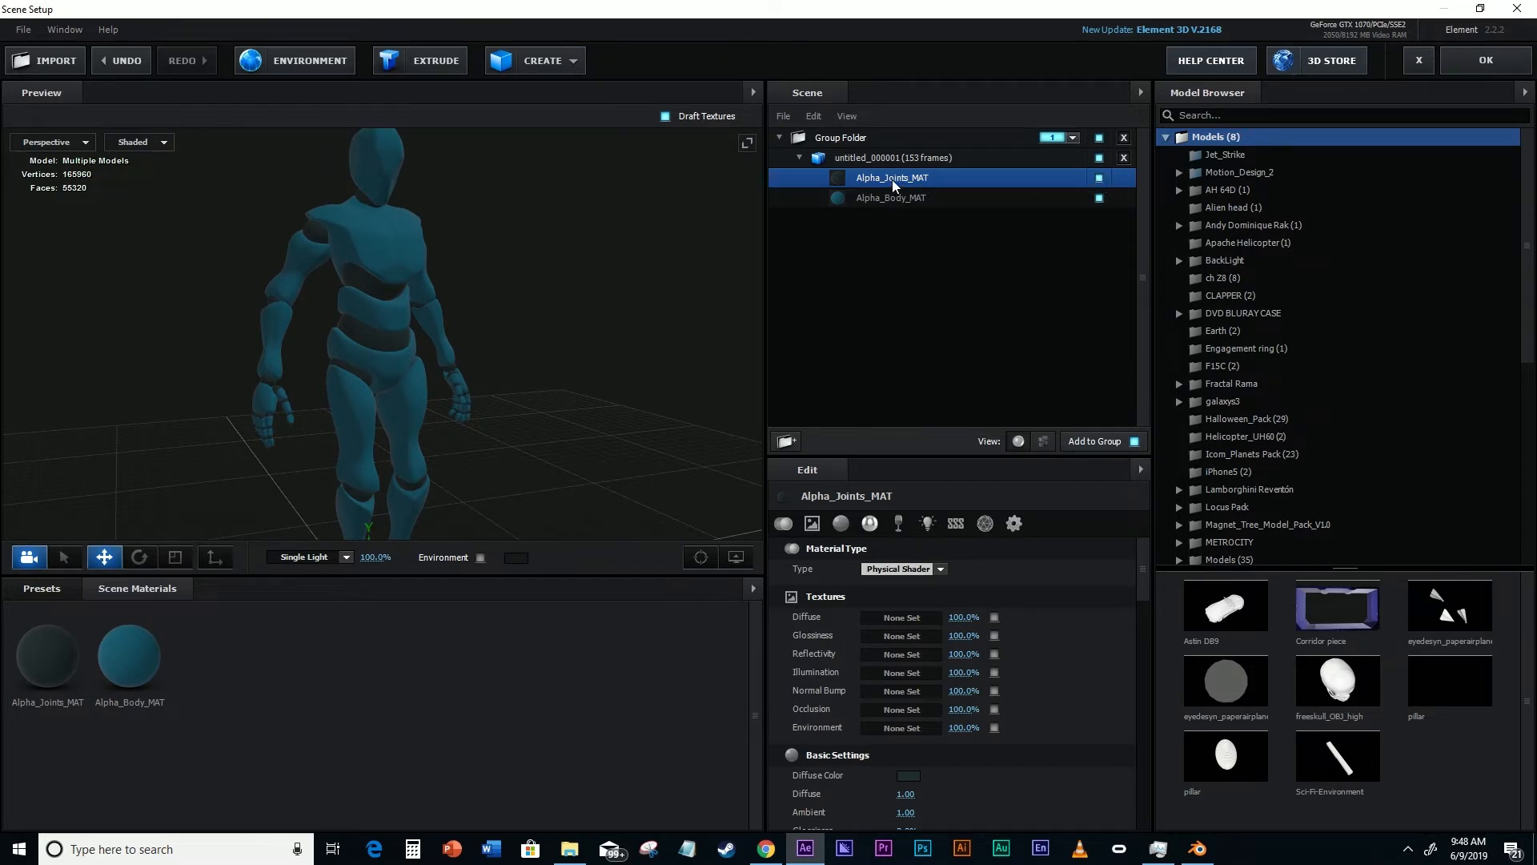
scroll(305, 228, "up", 8)
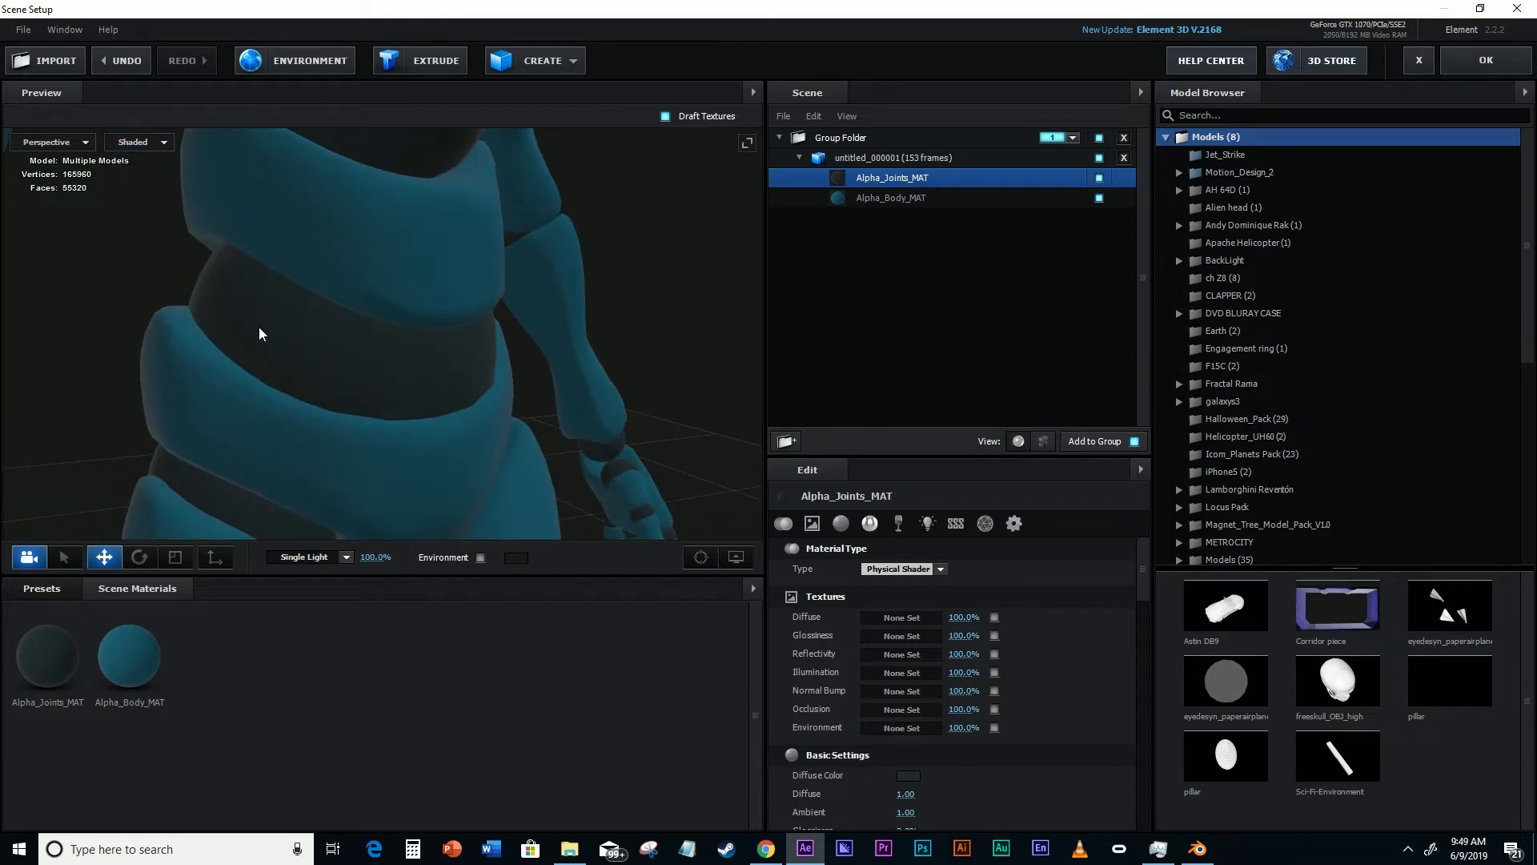
left_click(1099, 177)
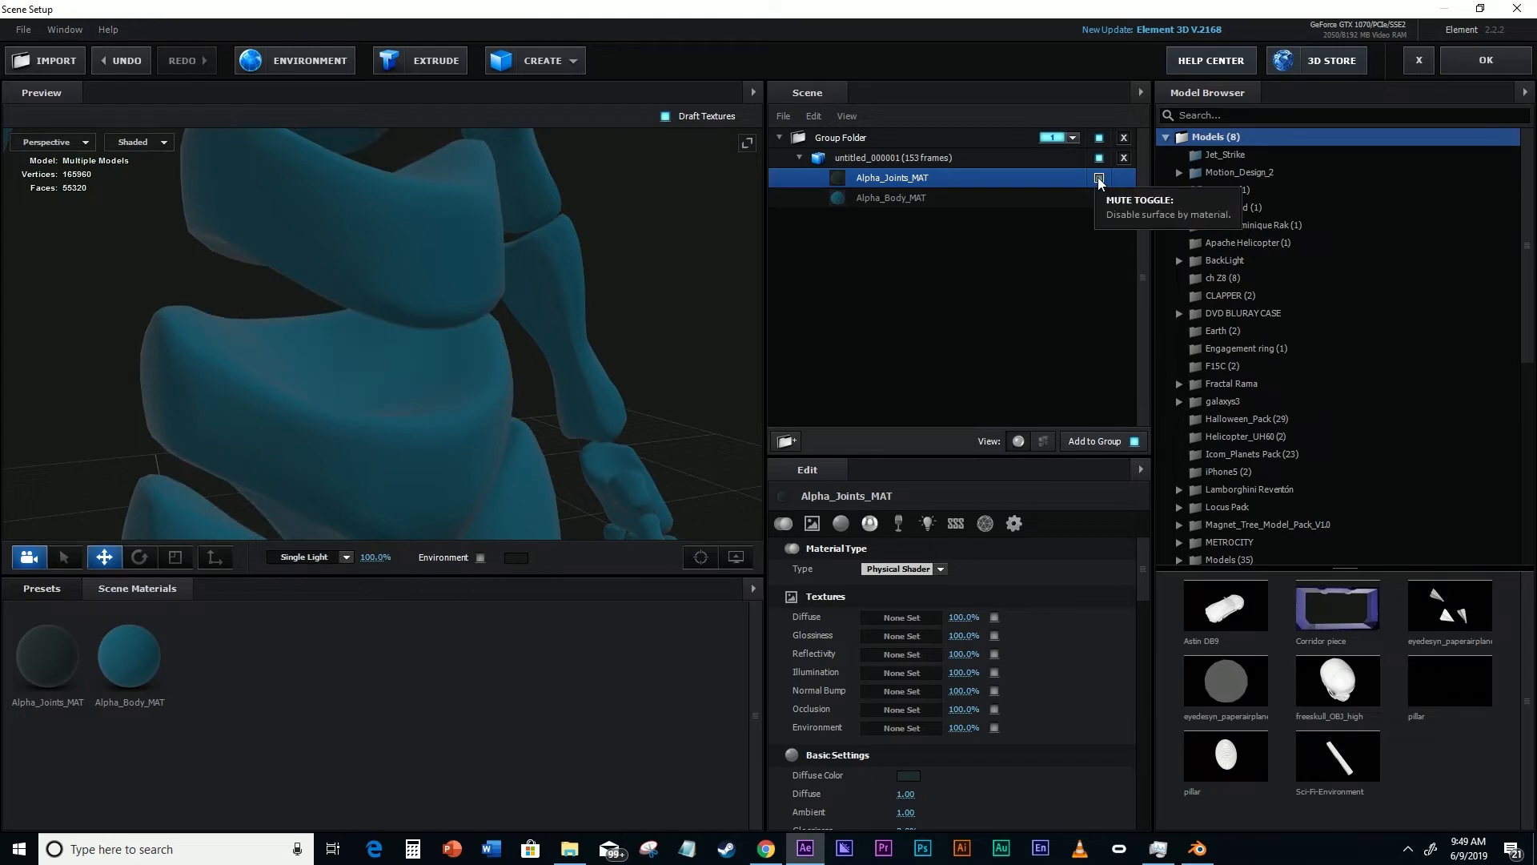
scroll(423, 274, "down", 8)
scroll(455, 289, "down", 3)
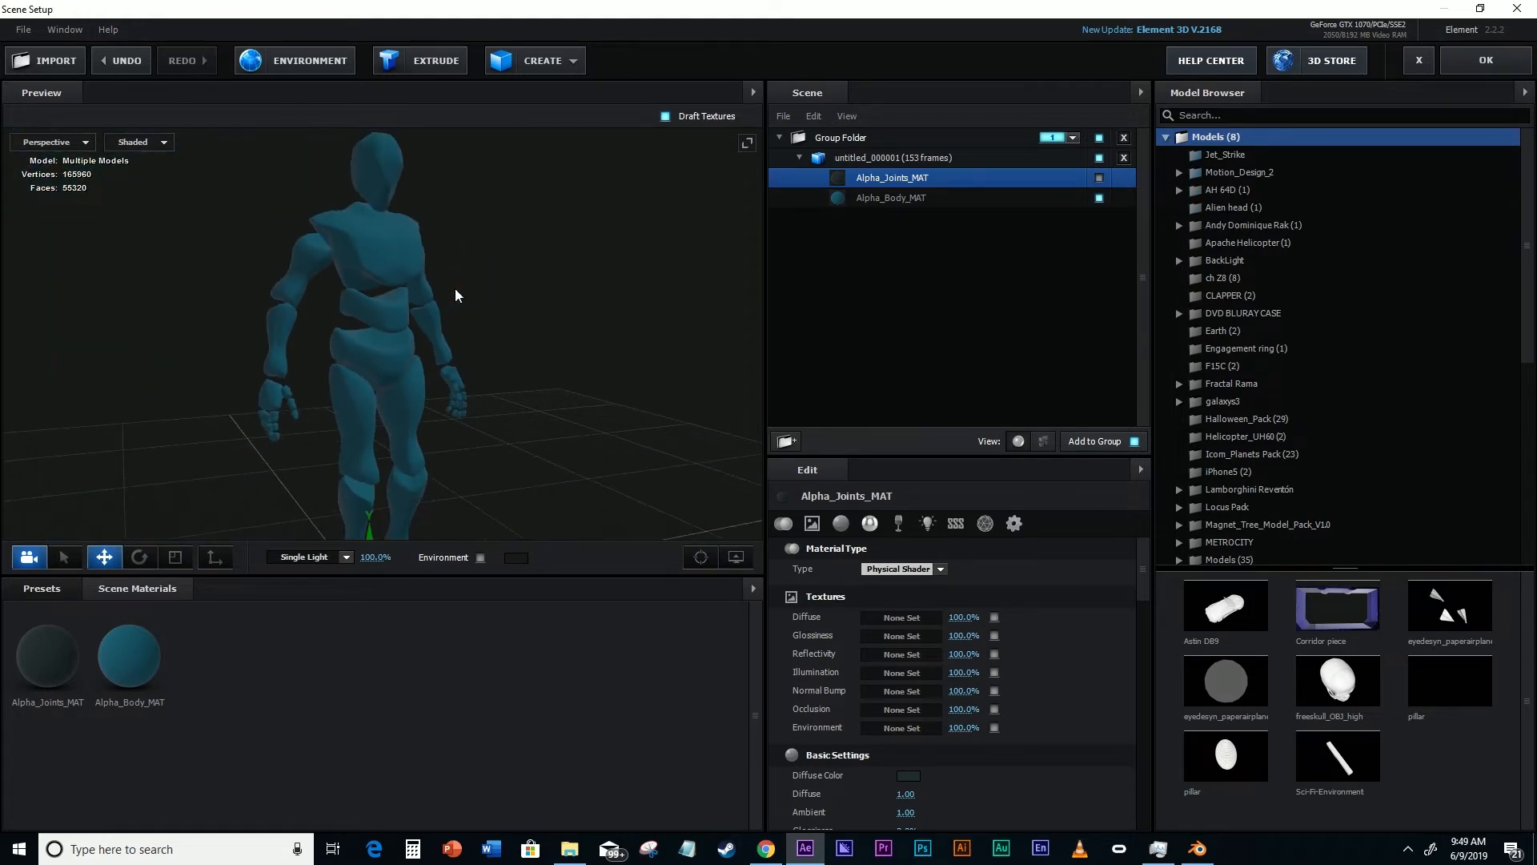
scroll(457, 290, "up", 10)
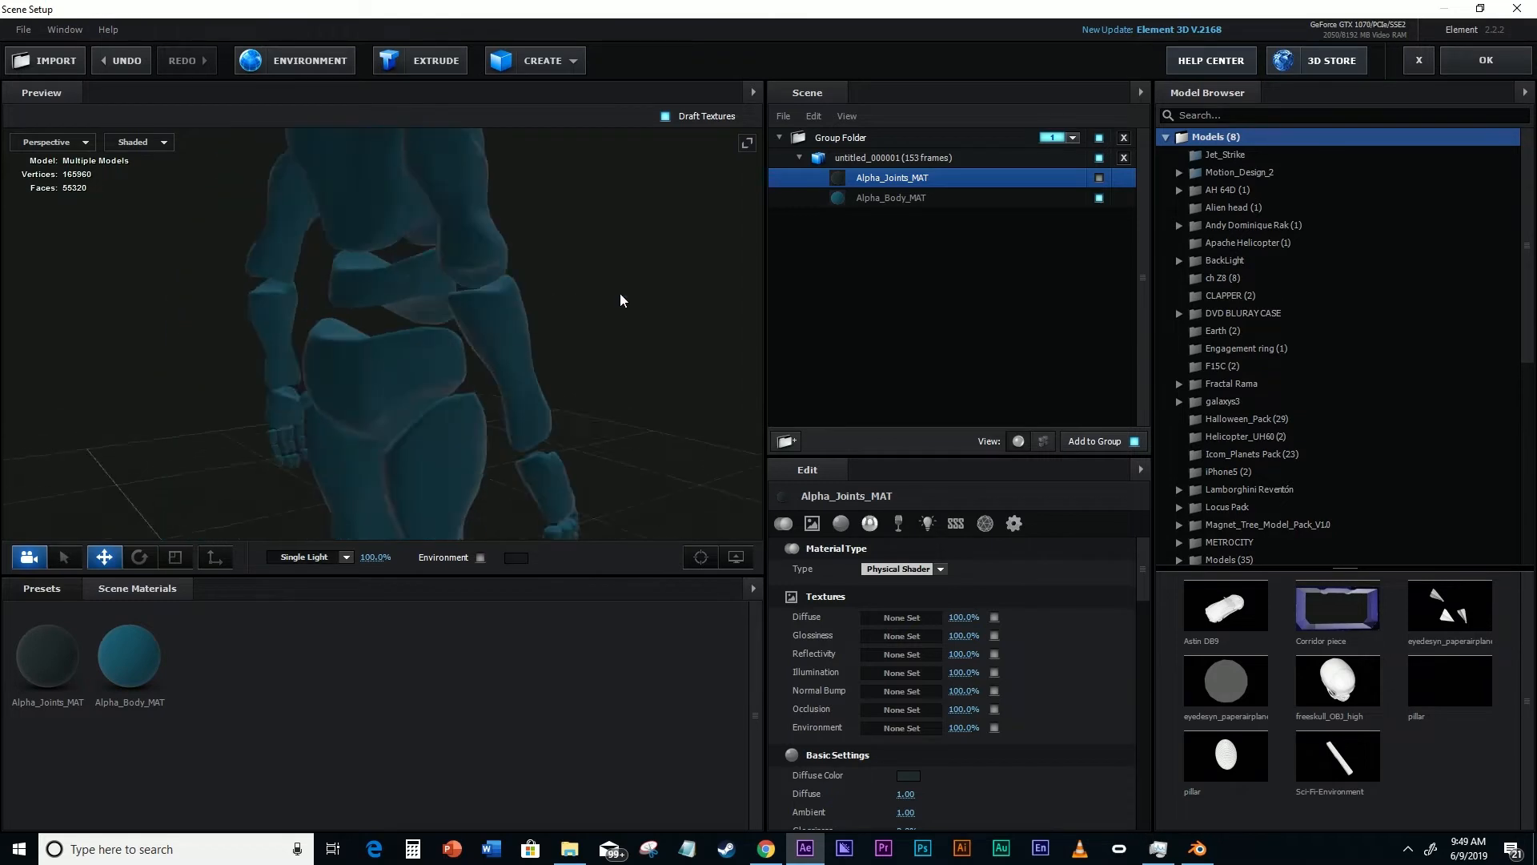
left_click_drag(646, 294, 445, 295)
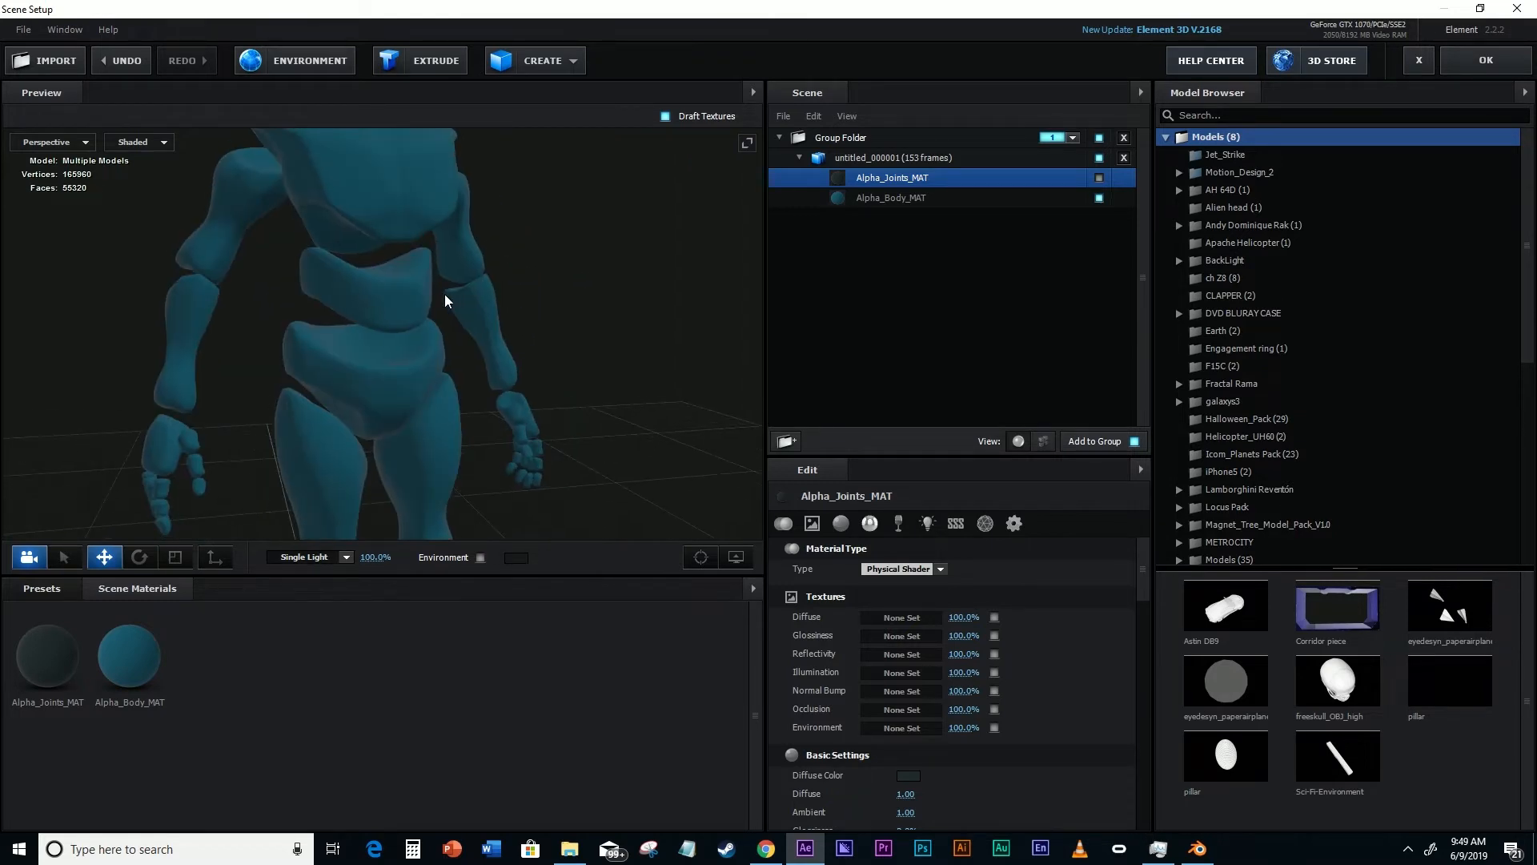
left_click(1099, 178)
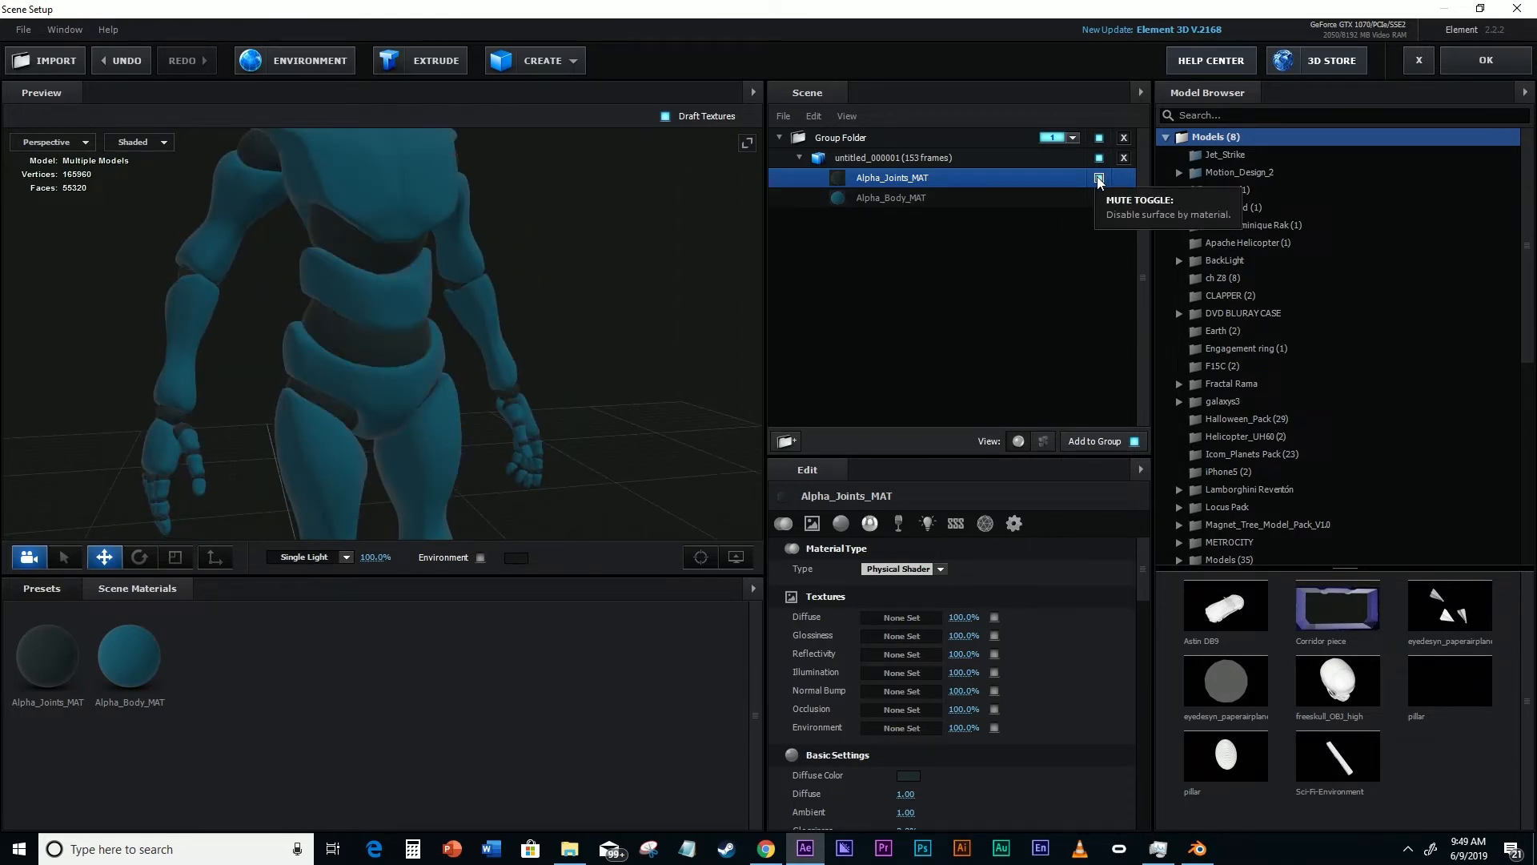
- Temporarily mute Alpha_Body_MAT to examine which robot parts it covers
left_click(917, 199)
left_click(1099, 199)
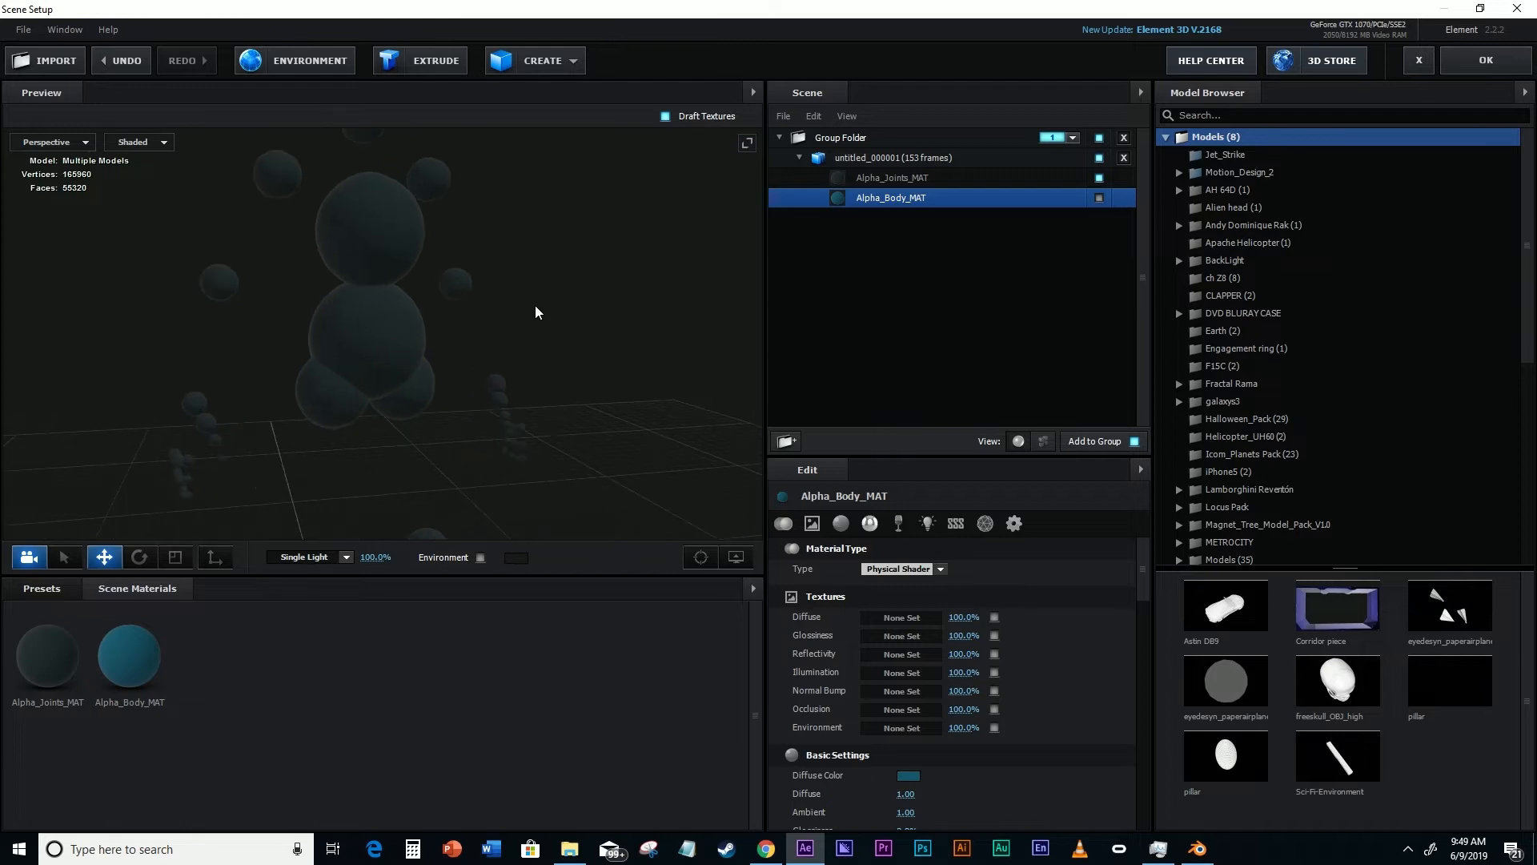
left_click(1100, 198)
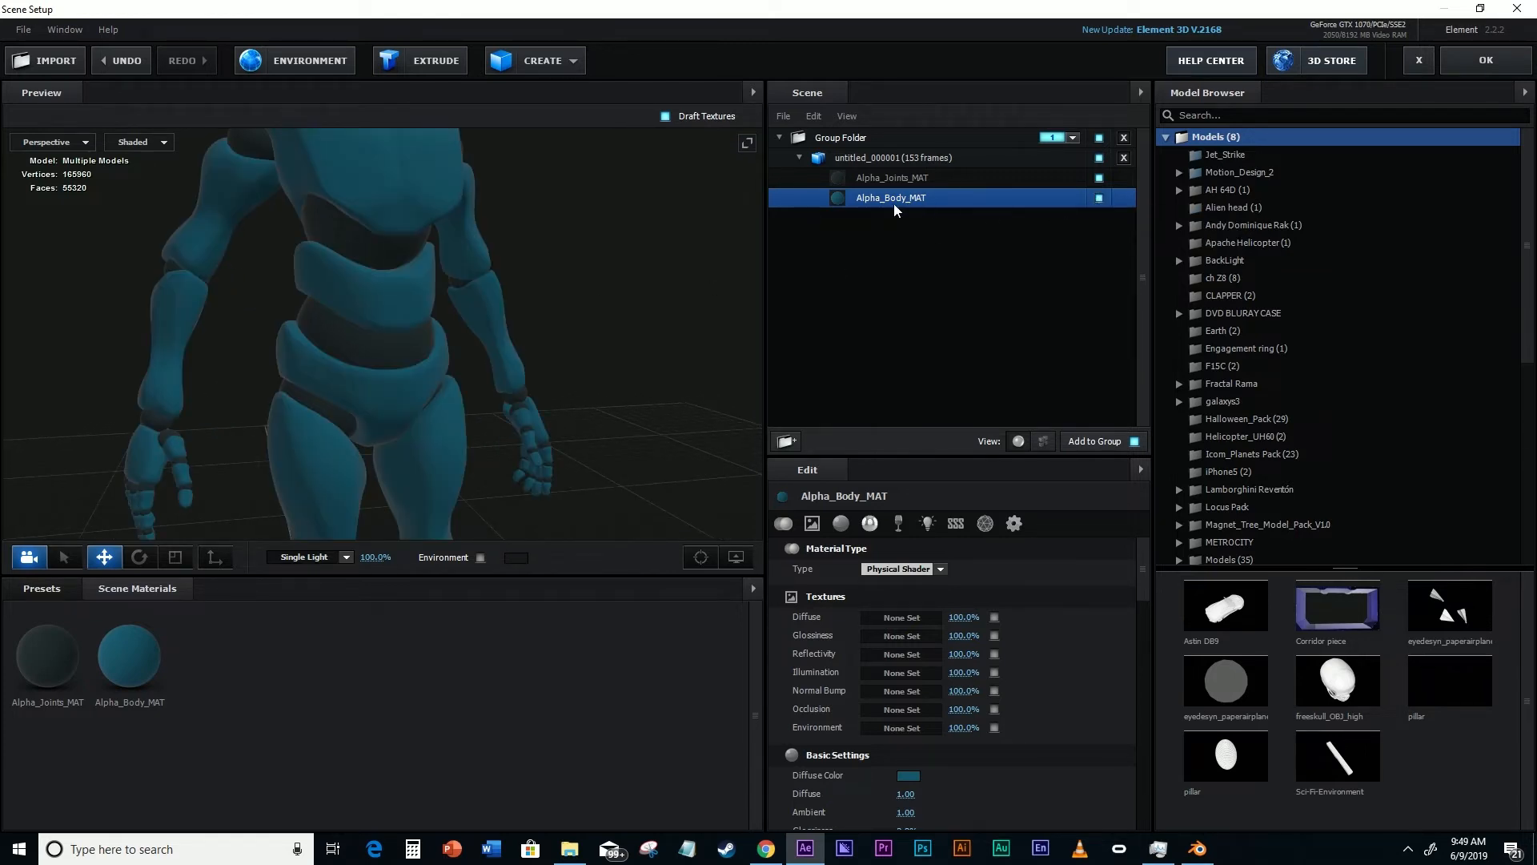
- Replace the robot's Alpha_Joints_MAT material with the MirrorMech_10 preset from the Icom_MirrorMech shaders
left_click(55, 589)
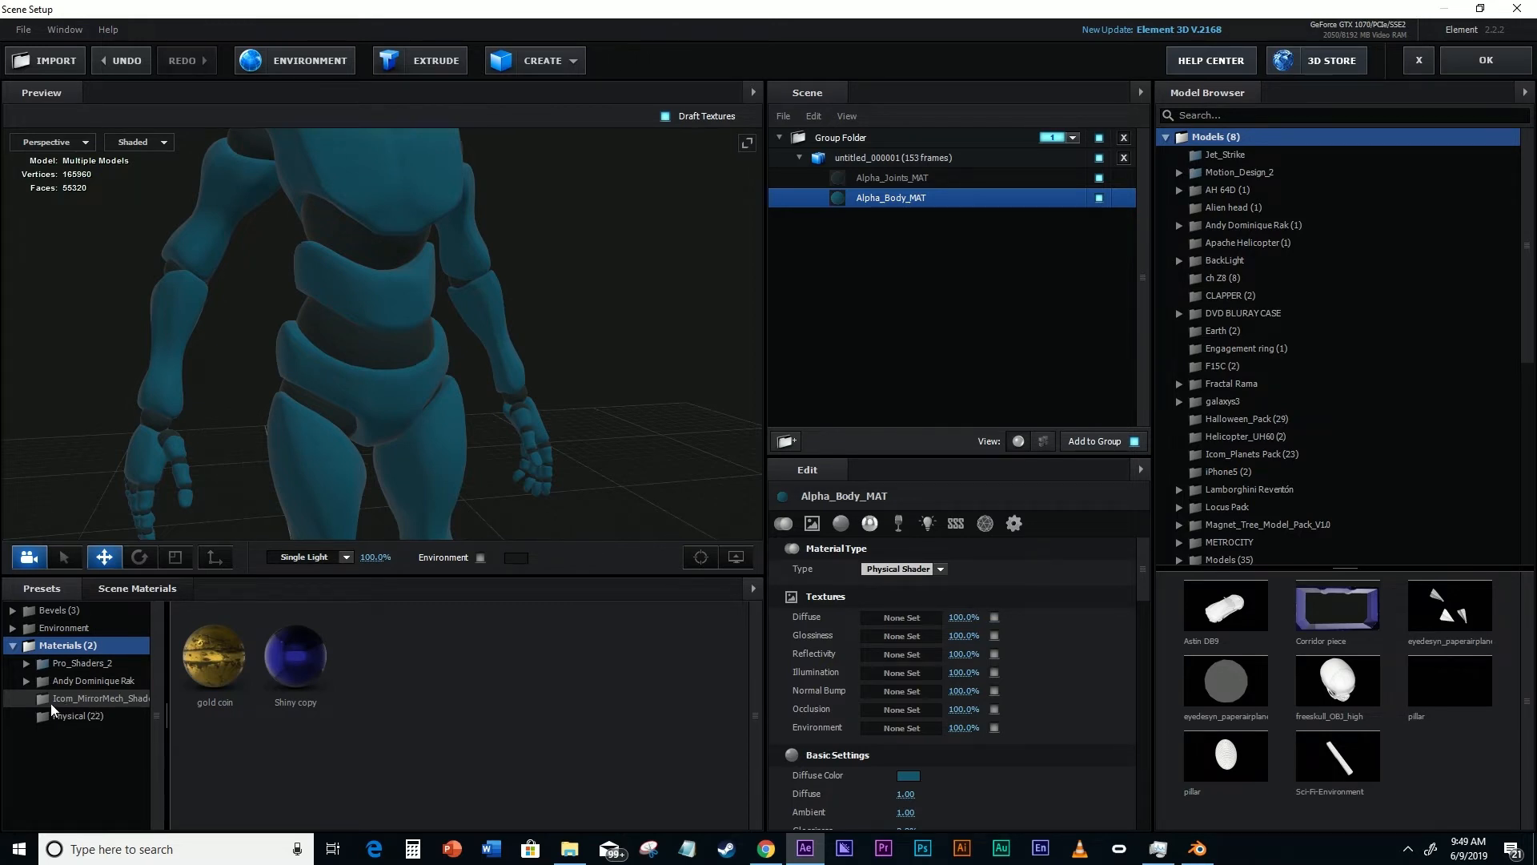
left_click(112, 698)
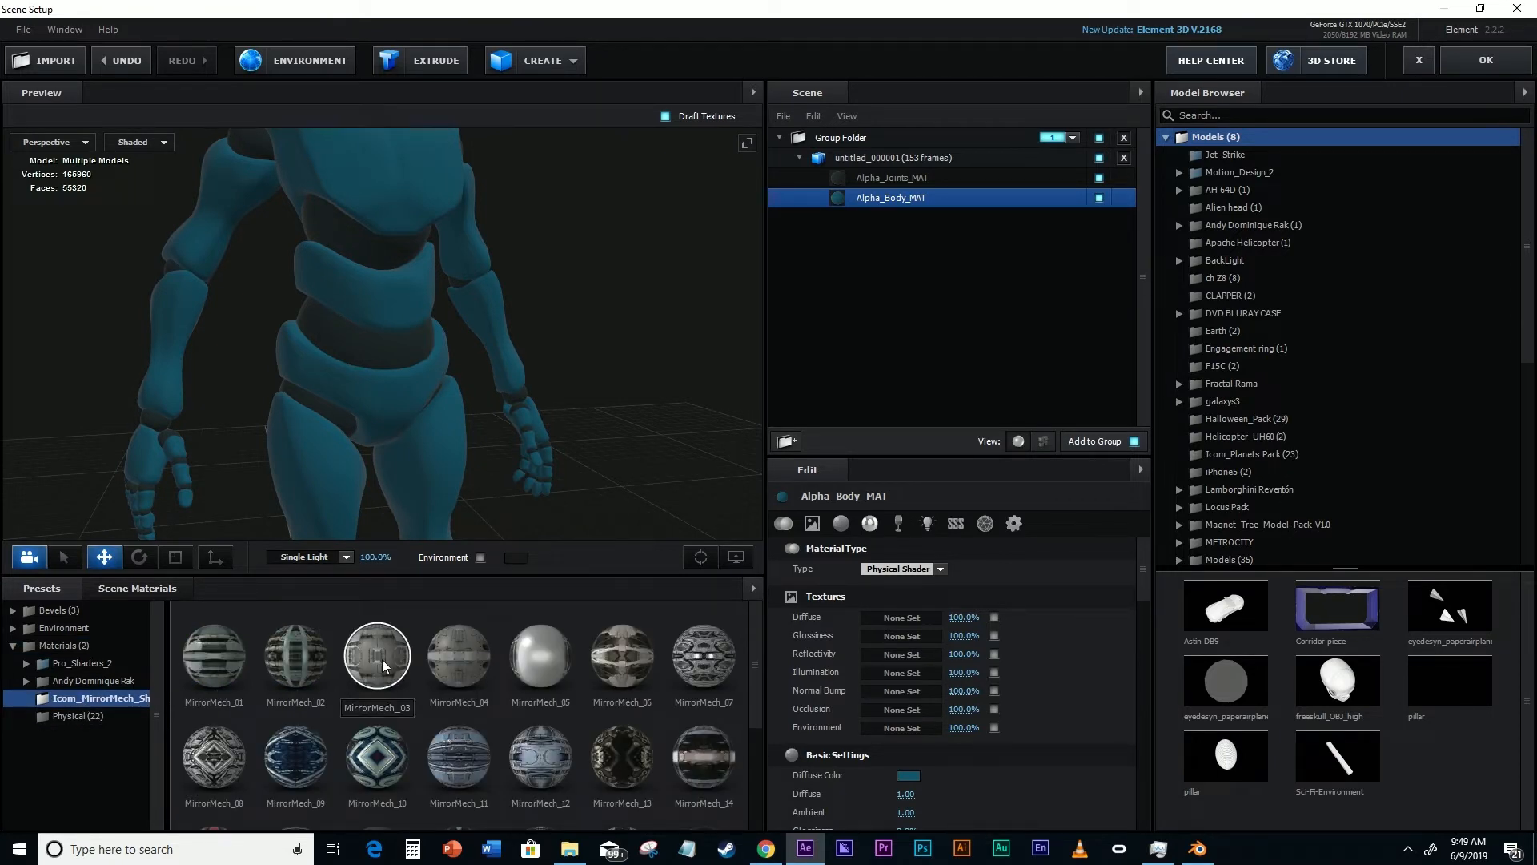
scroll(498, 718, "down", 1)
scroll(498, 718, "down", 3)
scroll(498, 718, "up", 4)
scroll(421, 712, "down", 1)
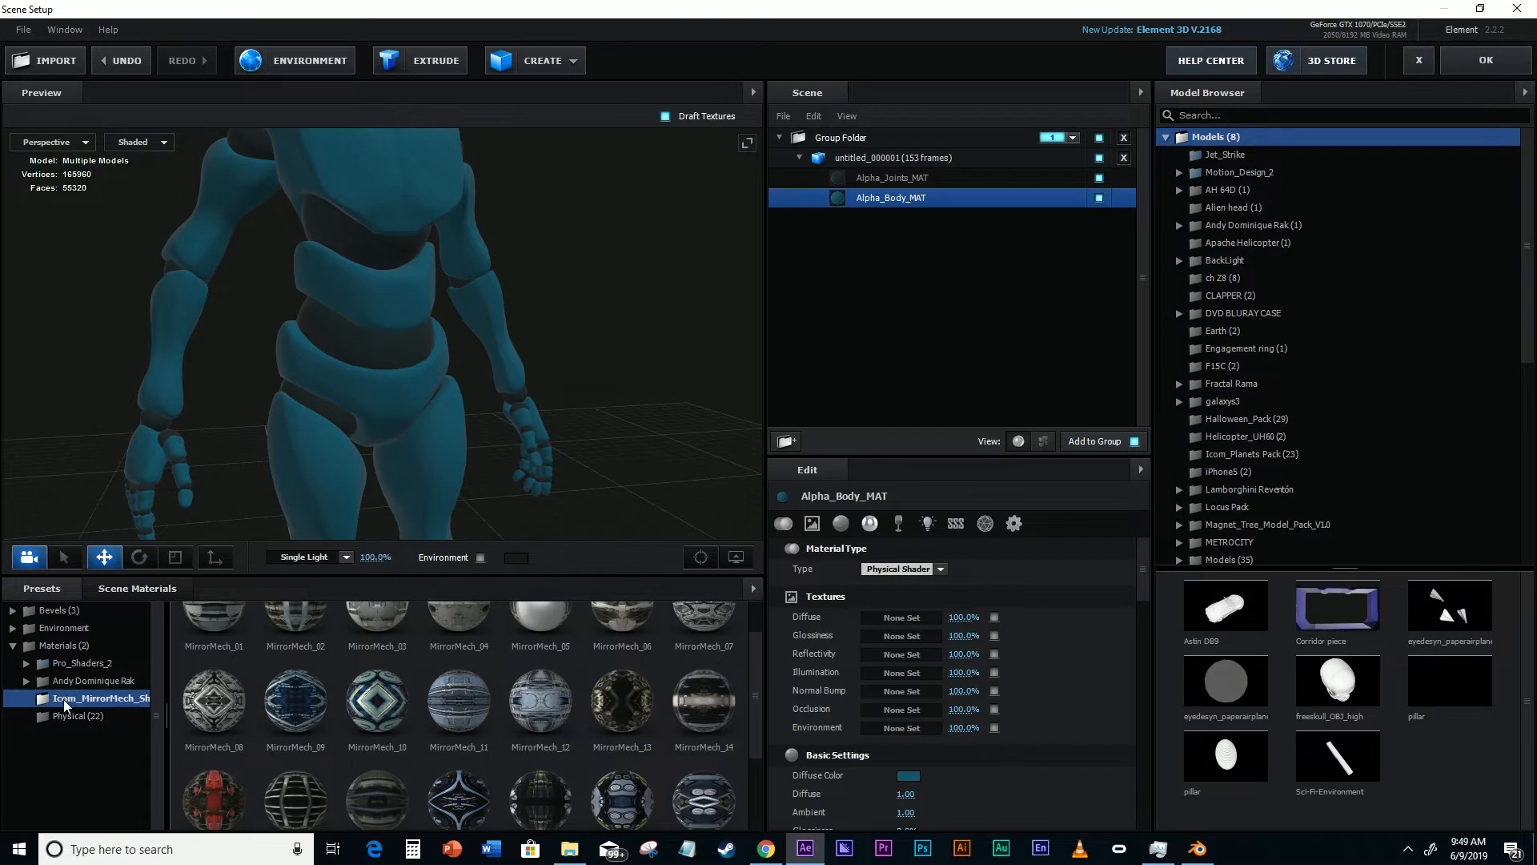
left_click(896, 177)
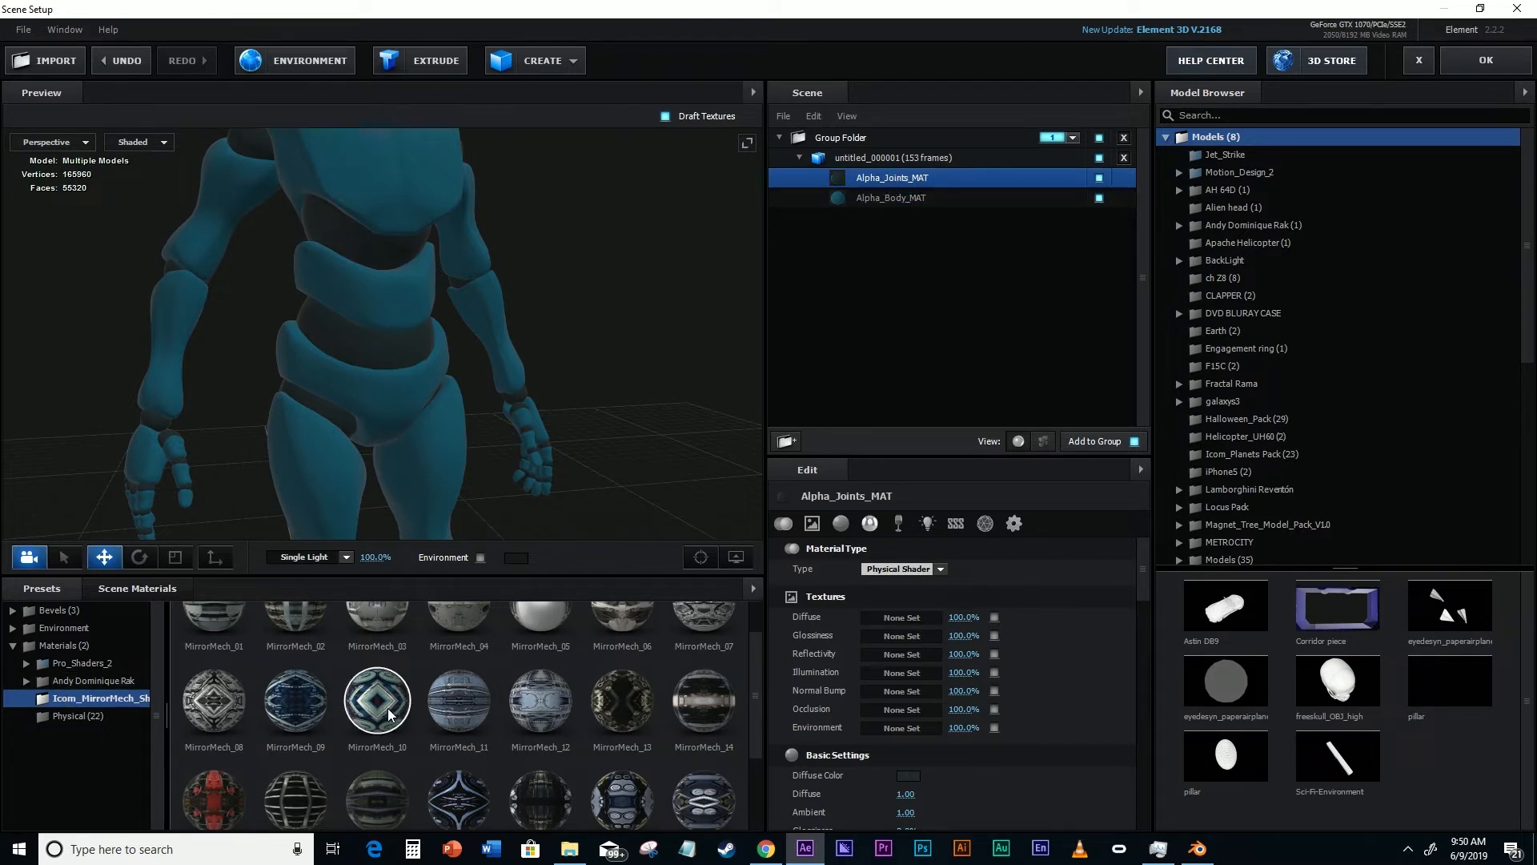
left_click_drag(385, 715, 892, 181)
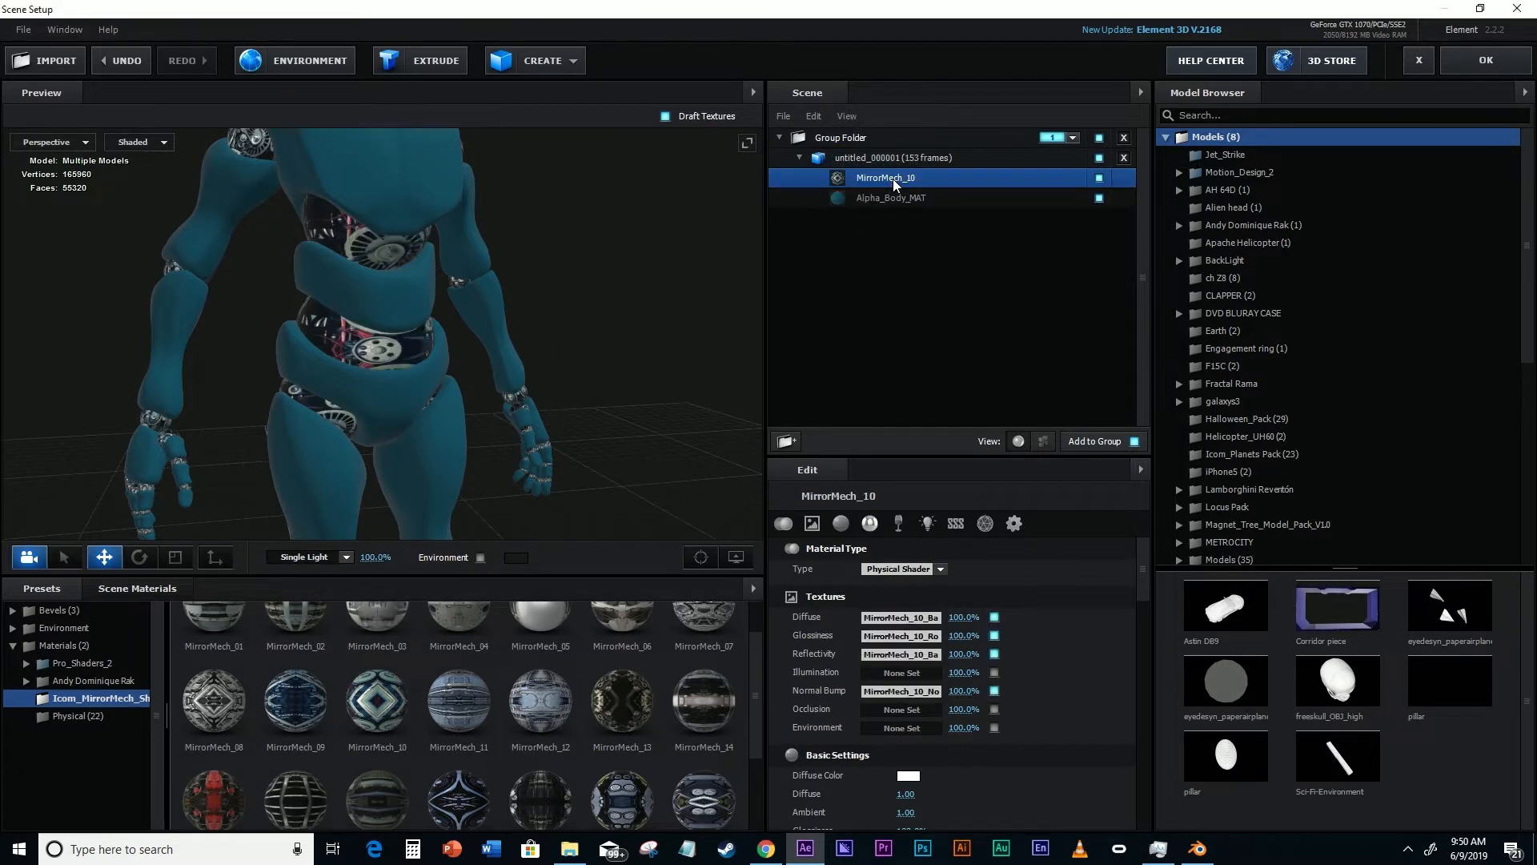
- Shift the horizontal UV Offset of the MirrorMech_10 Diffuse texture by about 0.04 and accept the change
left_click_drag(466, 283, 538, 356)
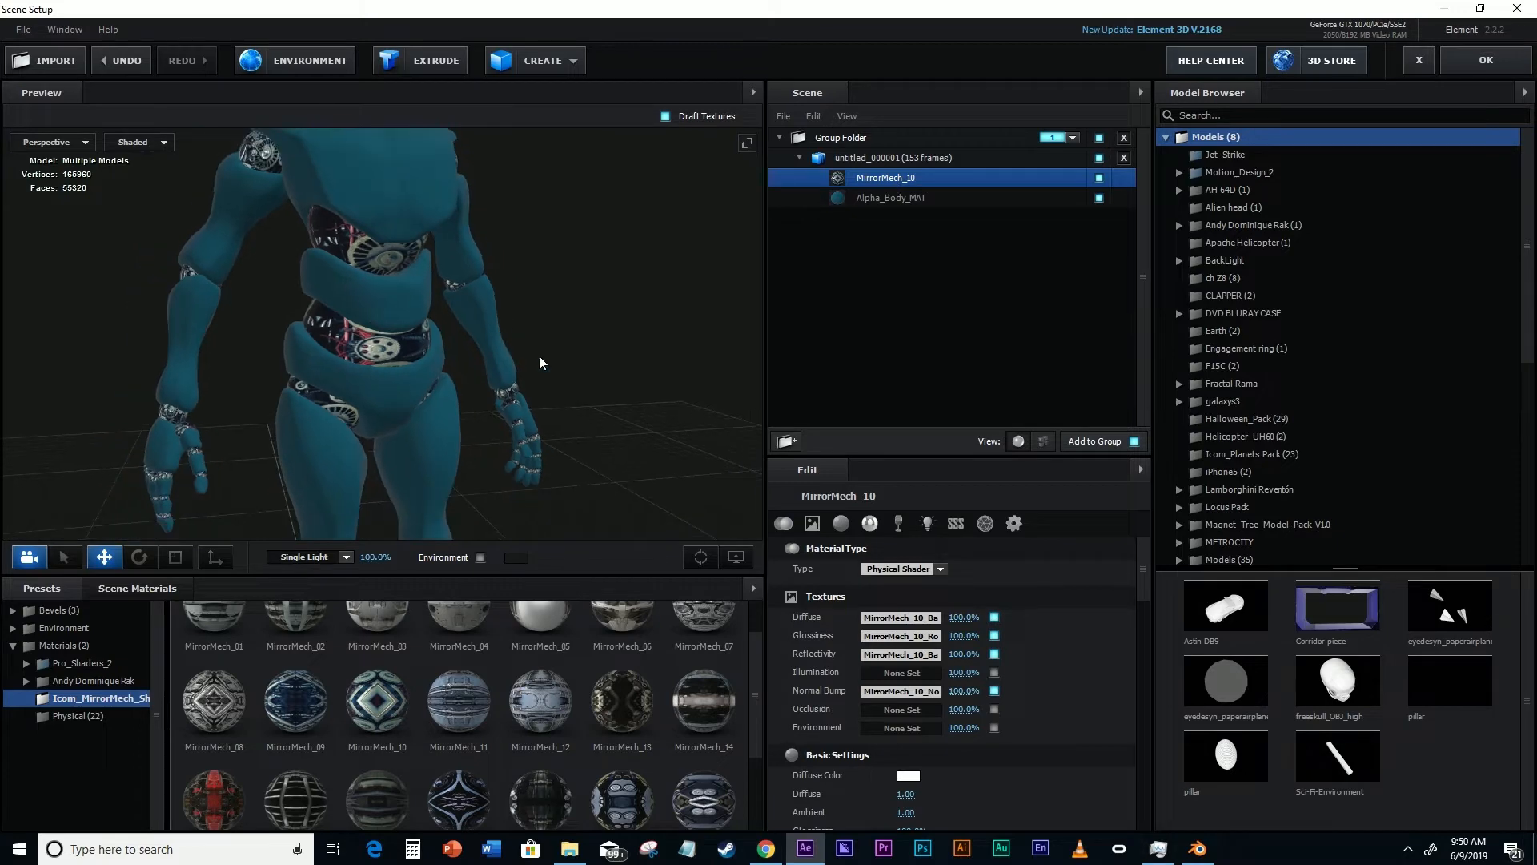
left_click_drag(622, 326, 644, 408)
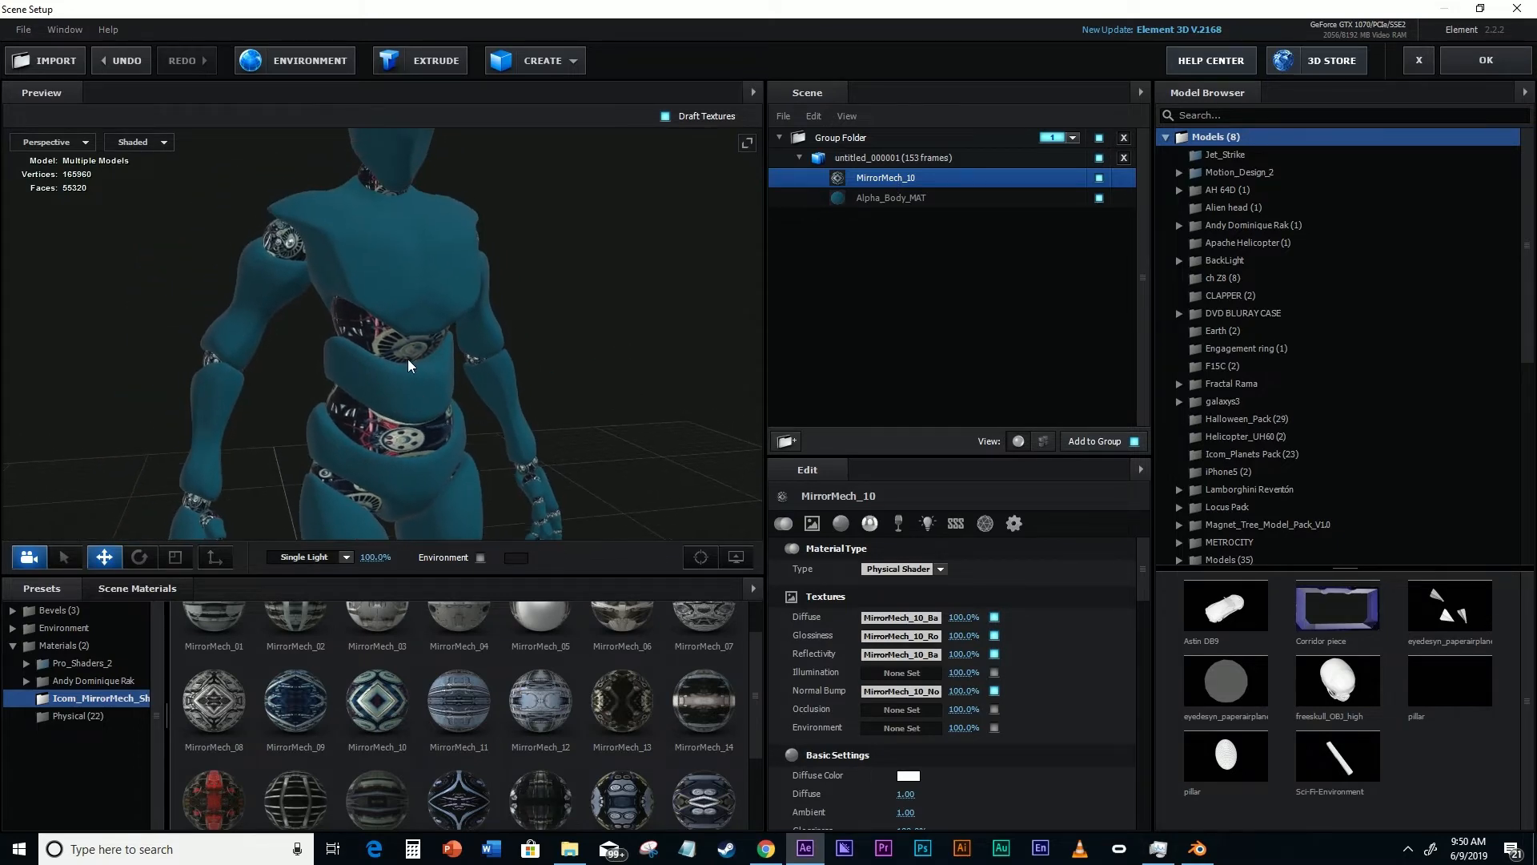
scroll(408, 367, "up", 6)
scroll(585, 389, "down", 5)
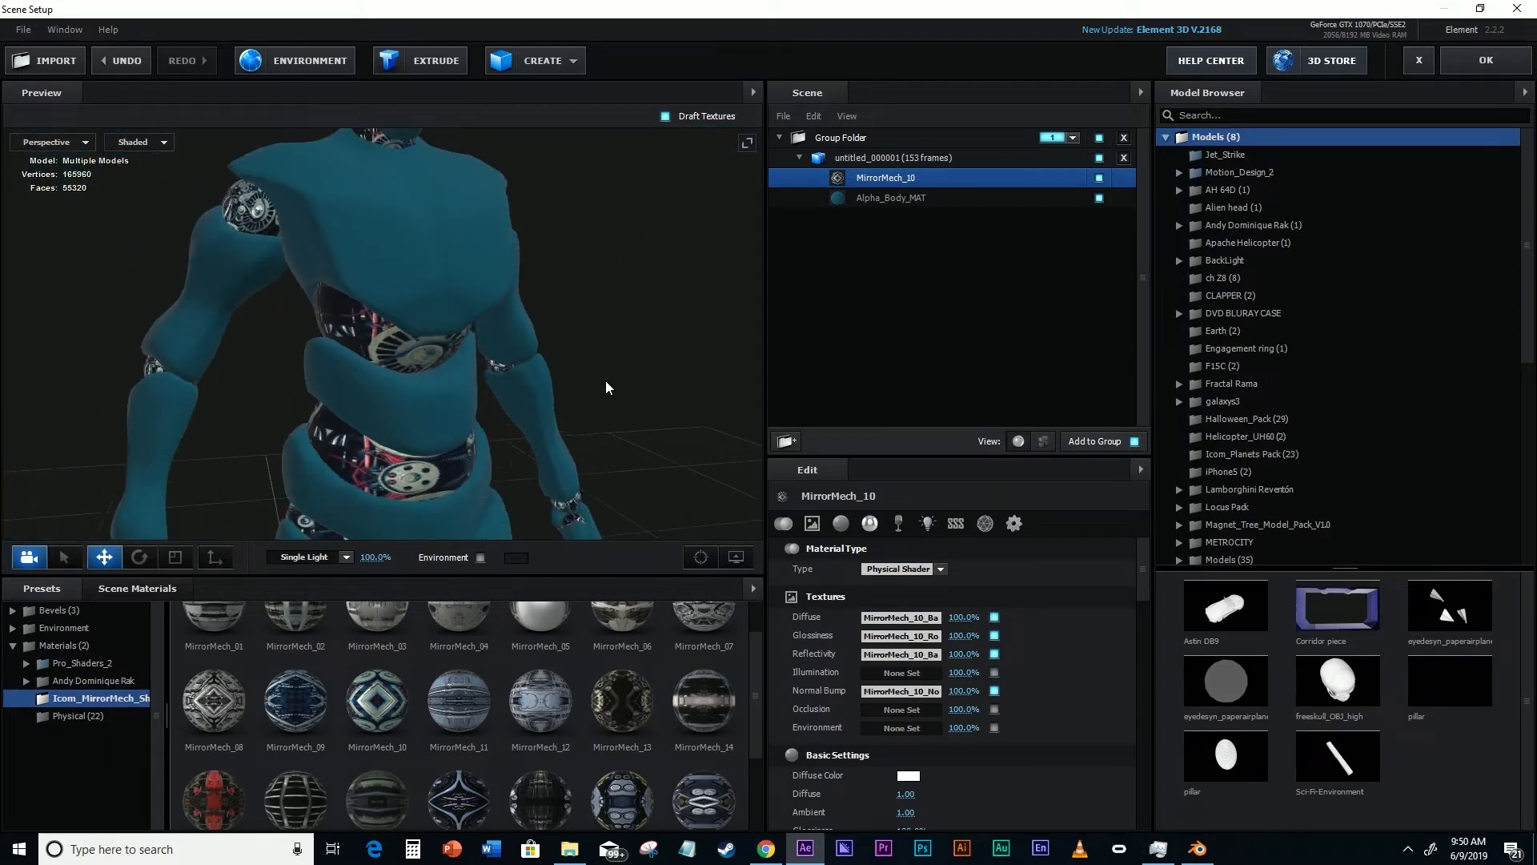
scroll(573, 382, "down", 3)
left_click_drag(597, 446, 588, 390)
left_click_drag(557, 483, 522, 483)
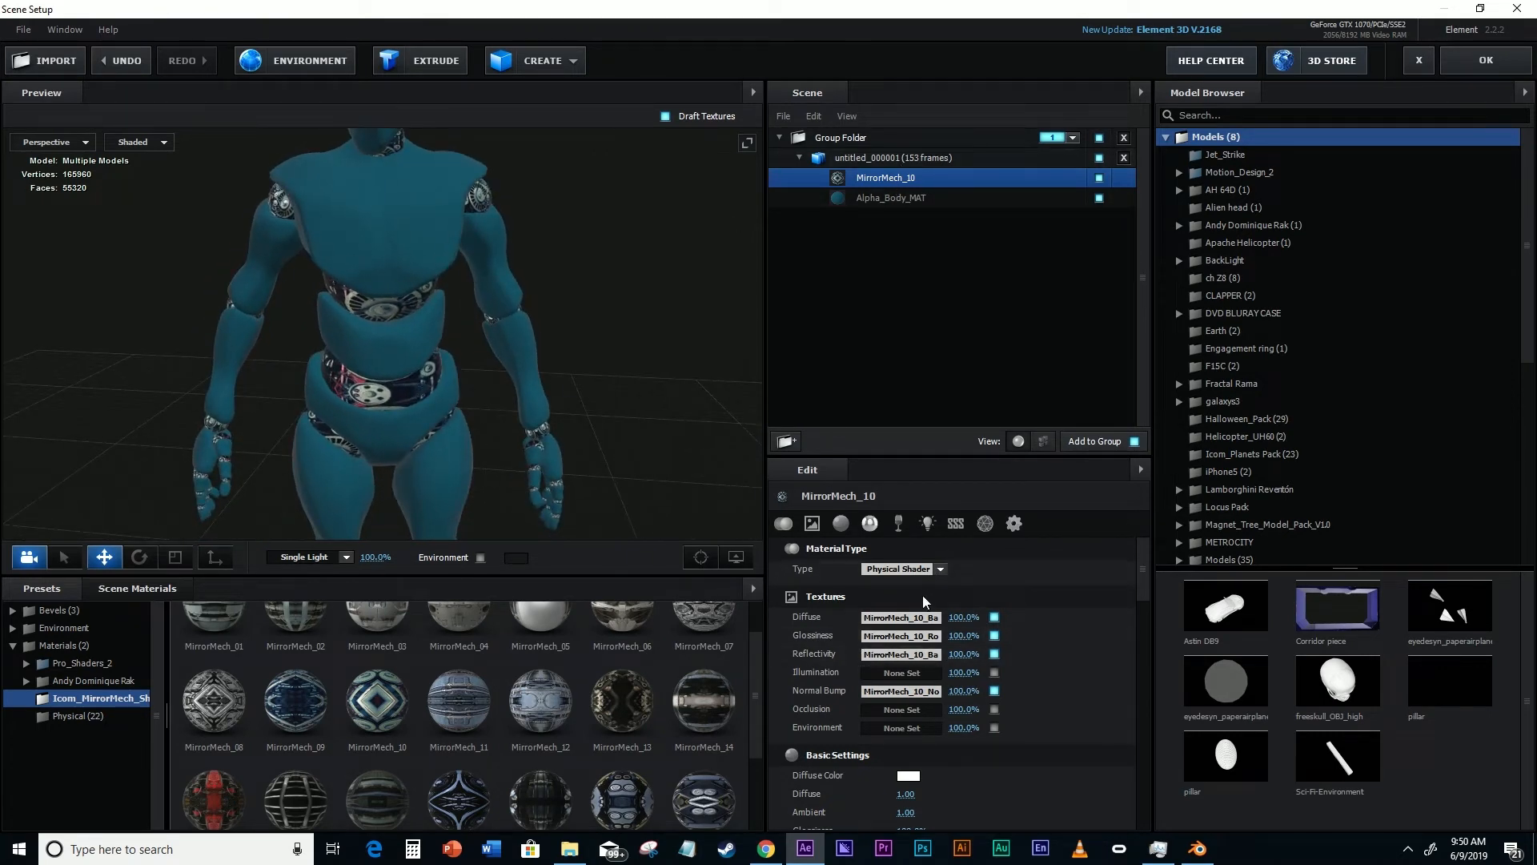
left_click(919, 618)
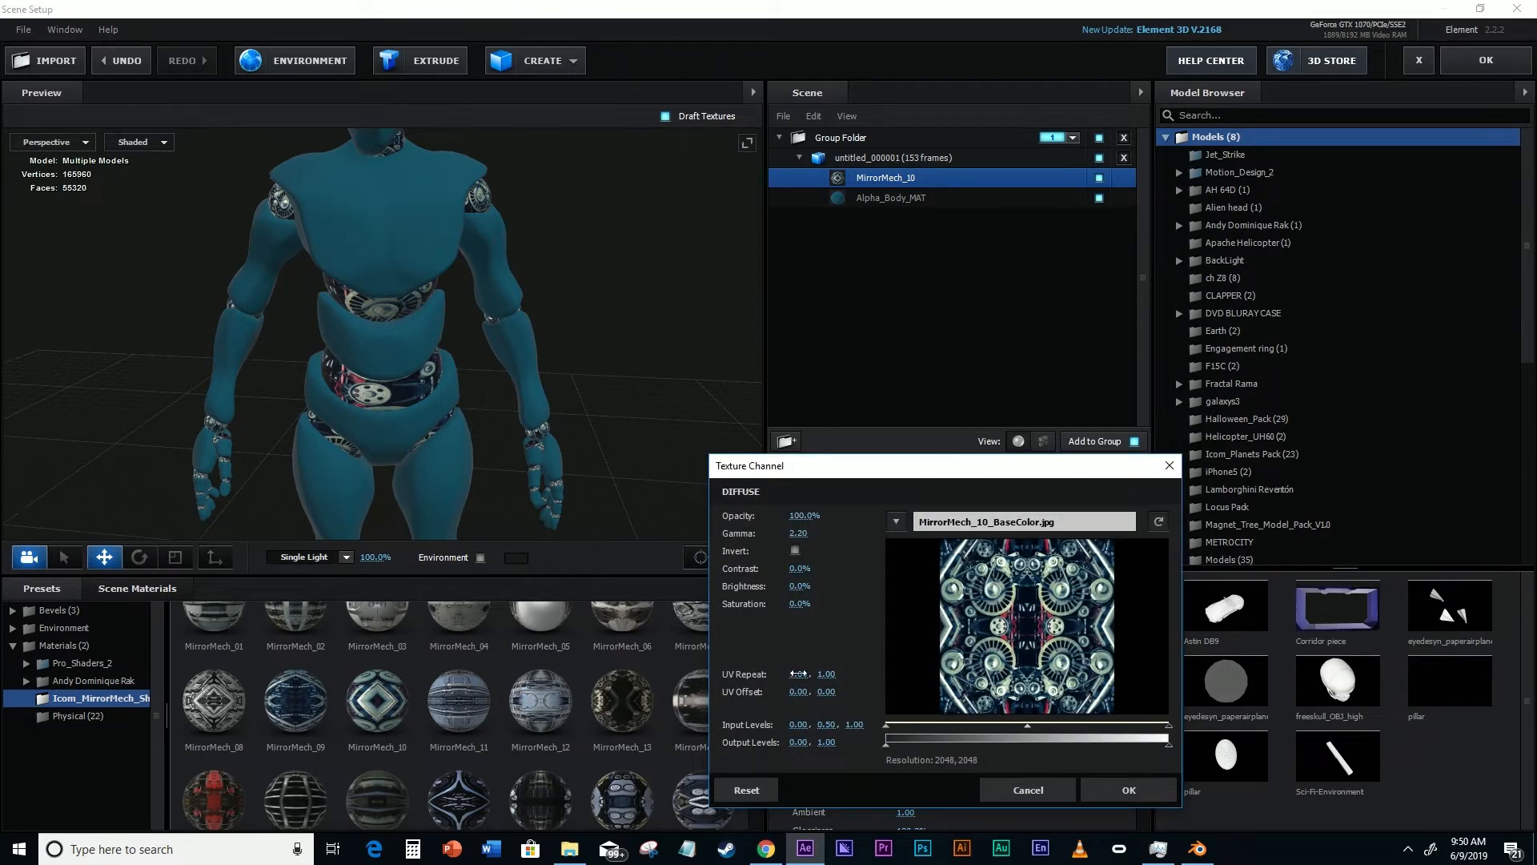
left_click_drag(792, 692, 795, 692)
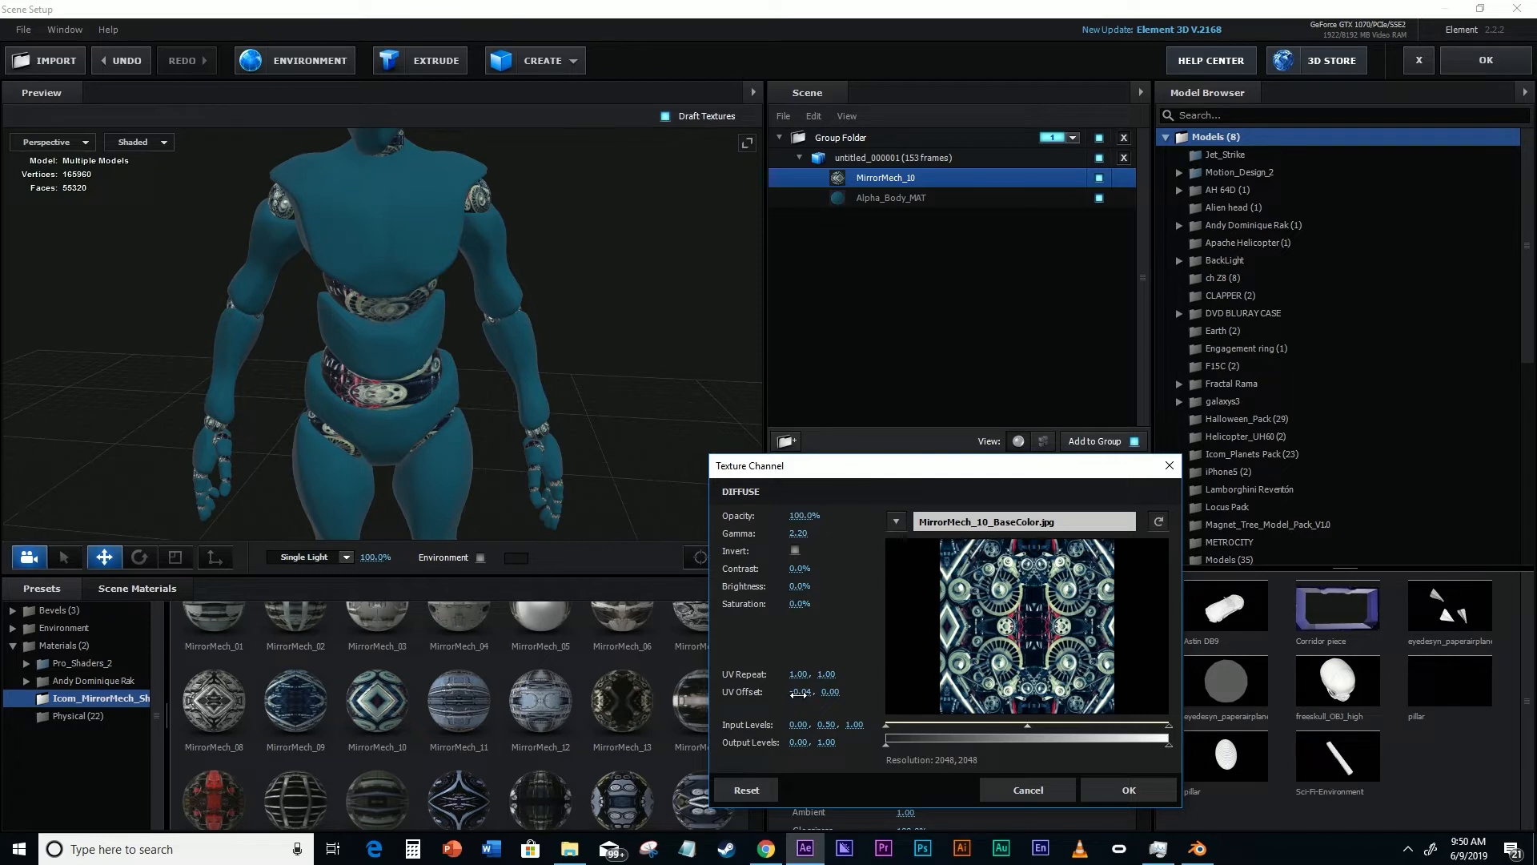
left_click(1133, 784)
- Set the horizontal UV Offset of the MirrorMech_10 Glossiness texture to -0.04 and accept the change
left_click(915, 633)
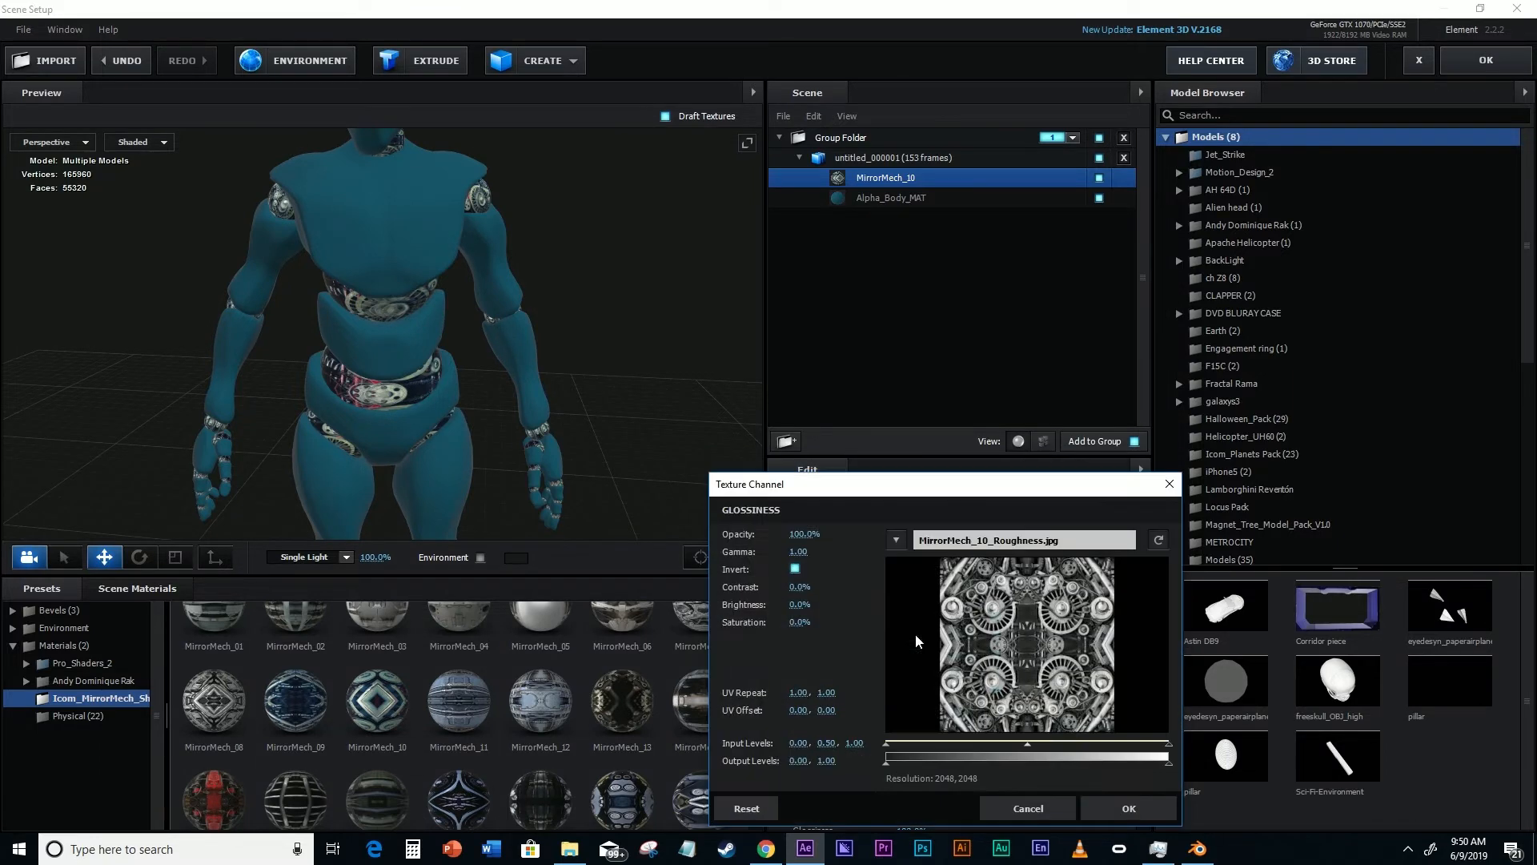
left_click(800, 710)
type("-0.04")
key("Return")
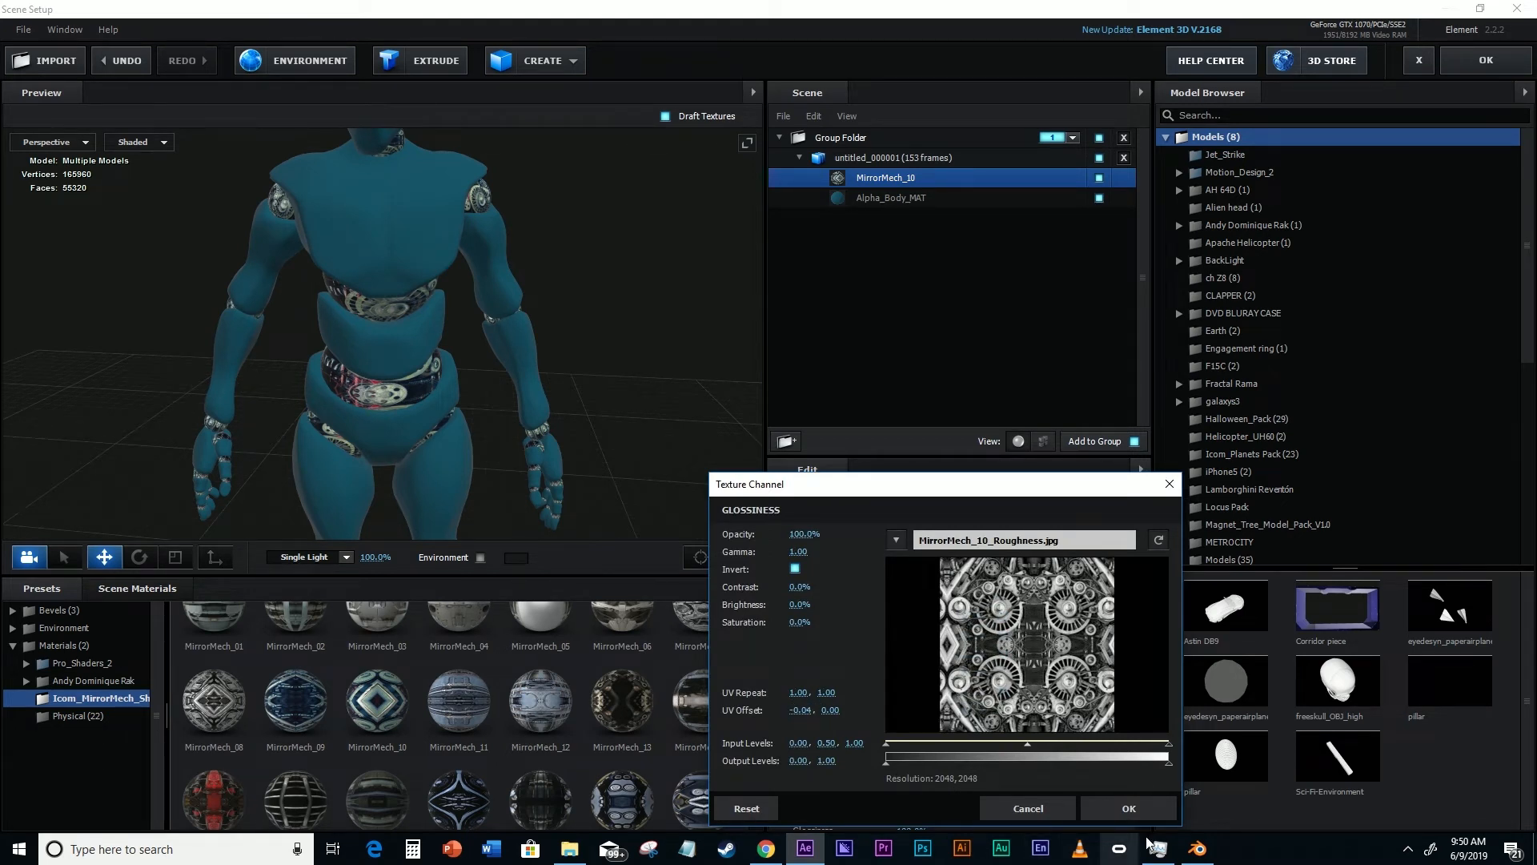
left_click(1140, 810)
- Set the horizontal UV Offset of the MirrorMech_10 Reflectivity texture to 0.04 and accept the change
left_click(910, 655)
left_click(797, 711)
type("0.04")
key("Return")
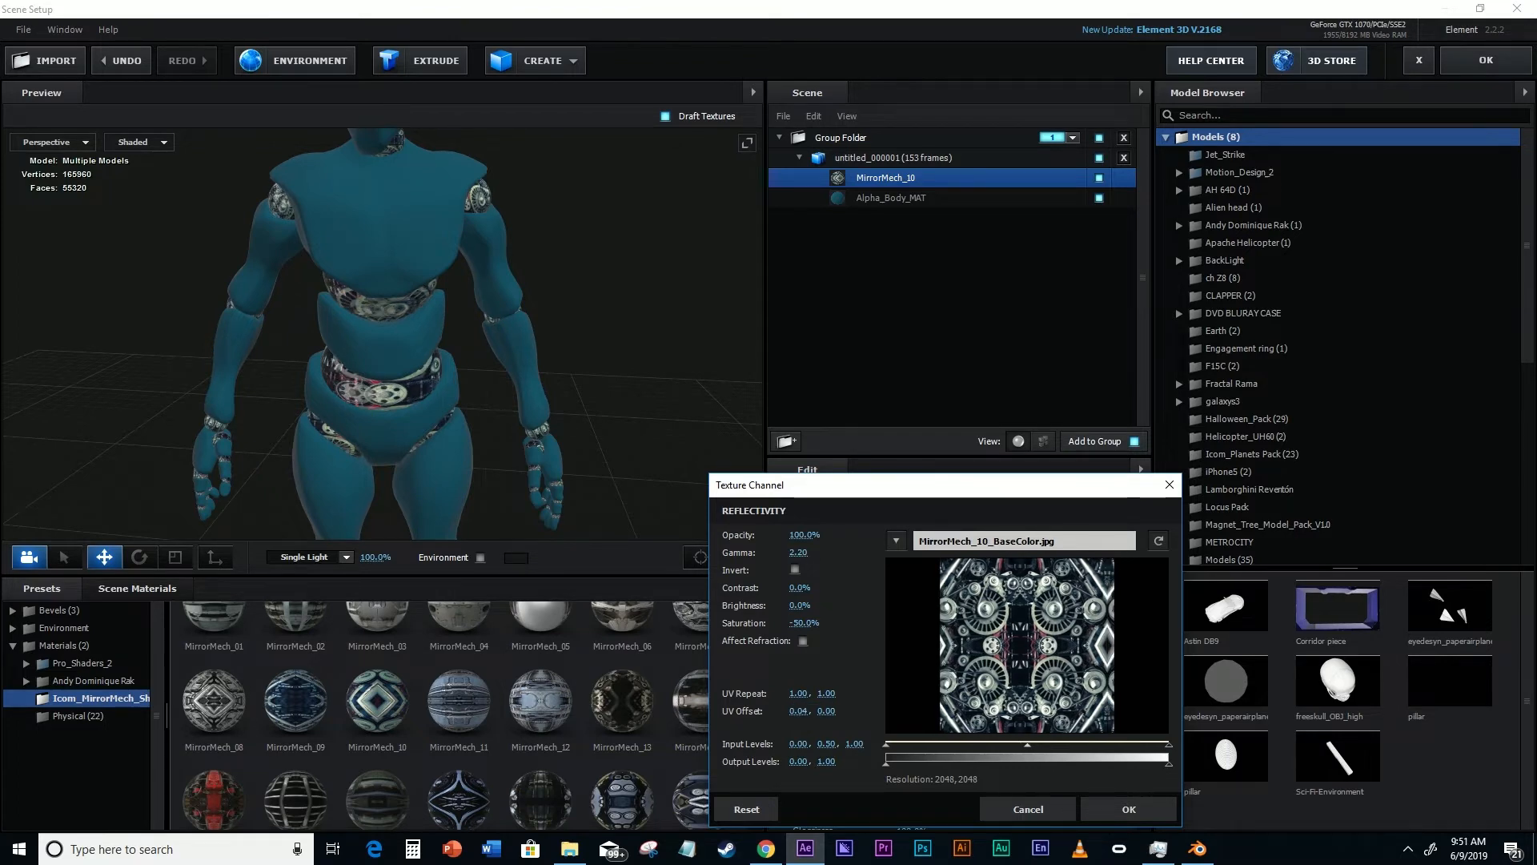
left_click(1155, 803)
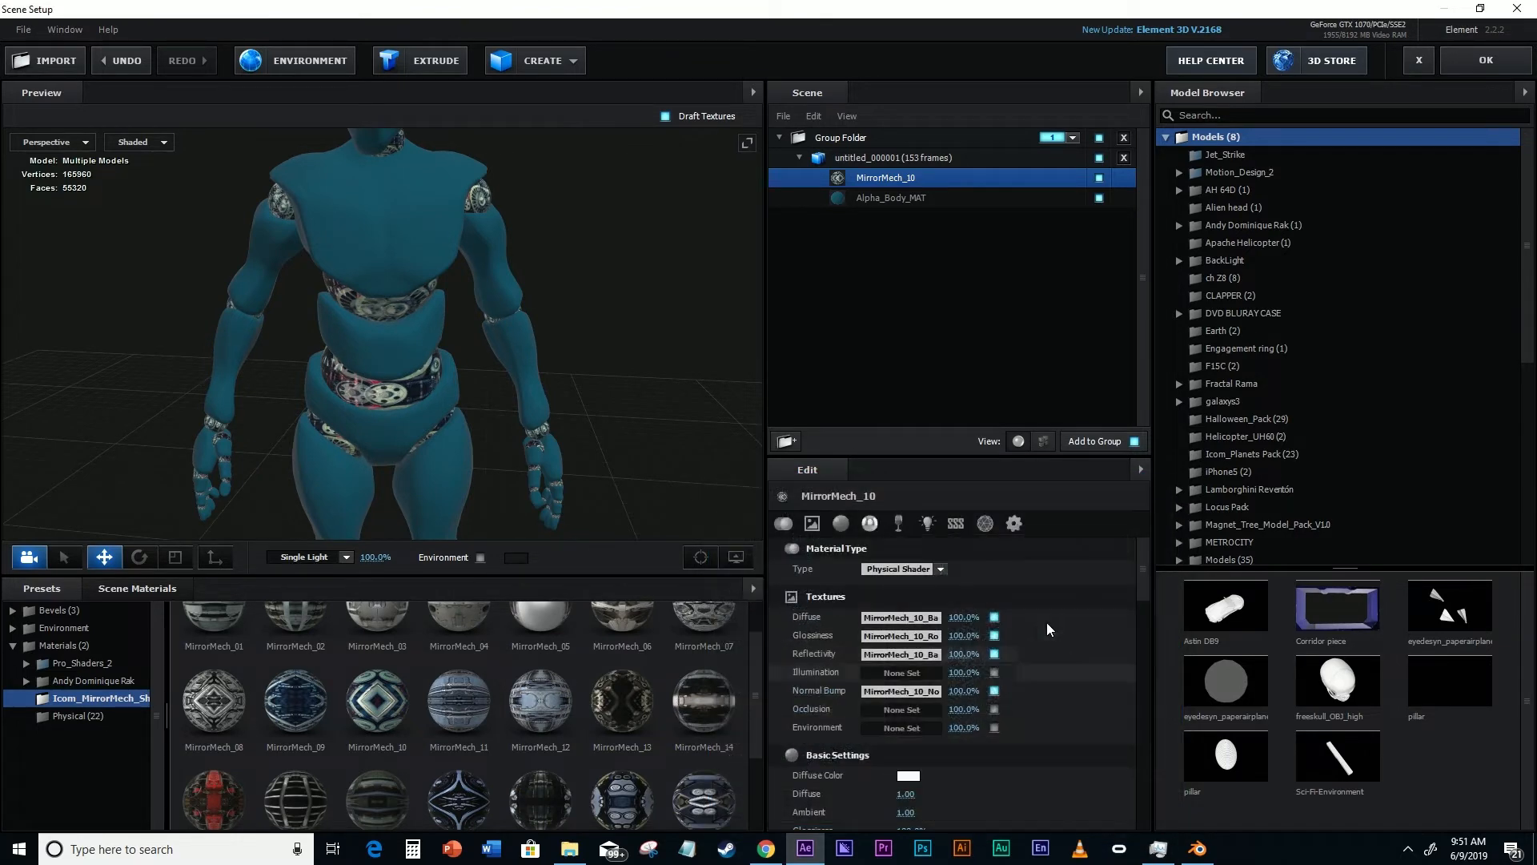
- Set the horizontal UV Offset of the MirrorMech_10 Normal Bump texture to -0.04 and accept the change
left_click(922, 691)
mouse_move(812, 714)
left_mouse_down()
mouse_move(827, 664)
mouse_move(809, 711)
left_mouse_up()
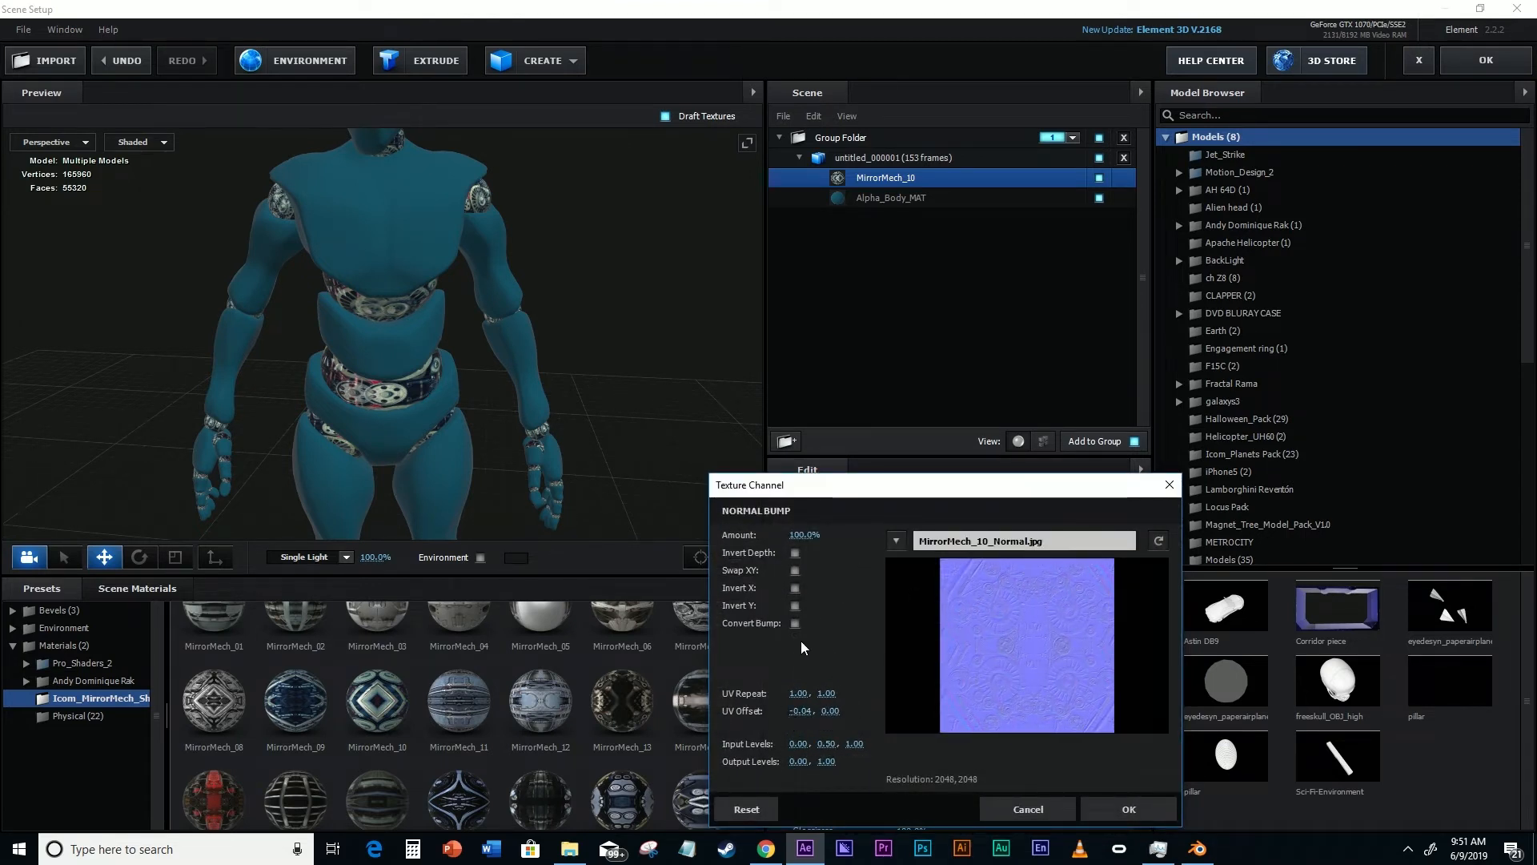
left_click(1128, 809)
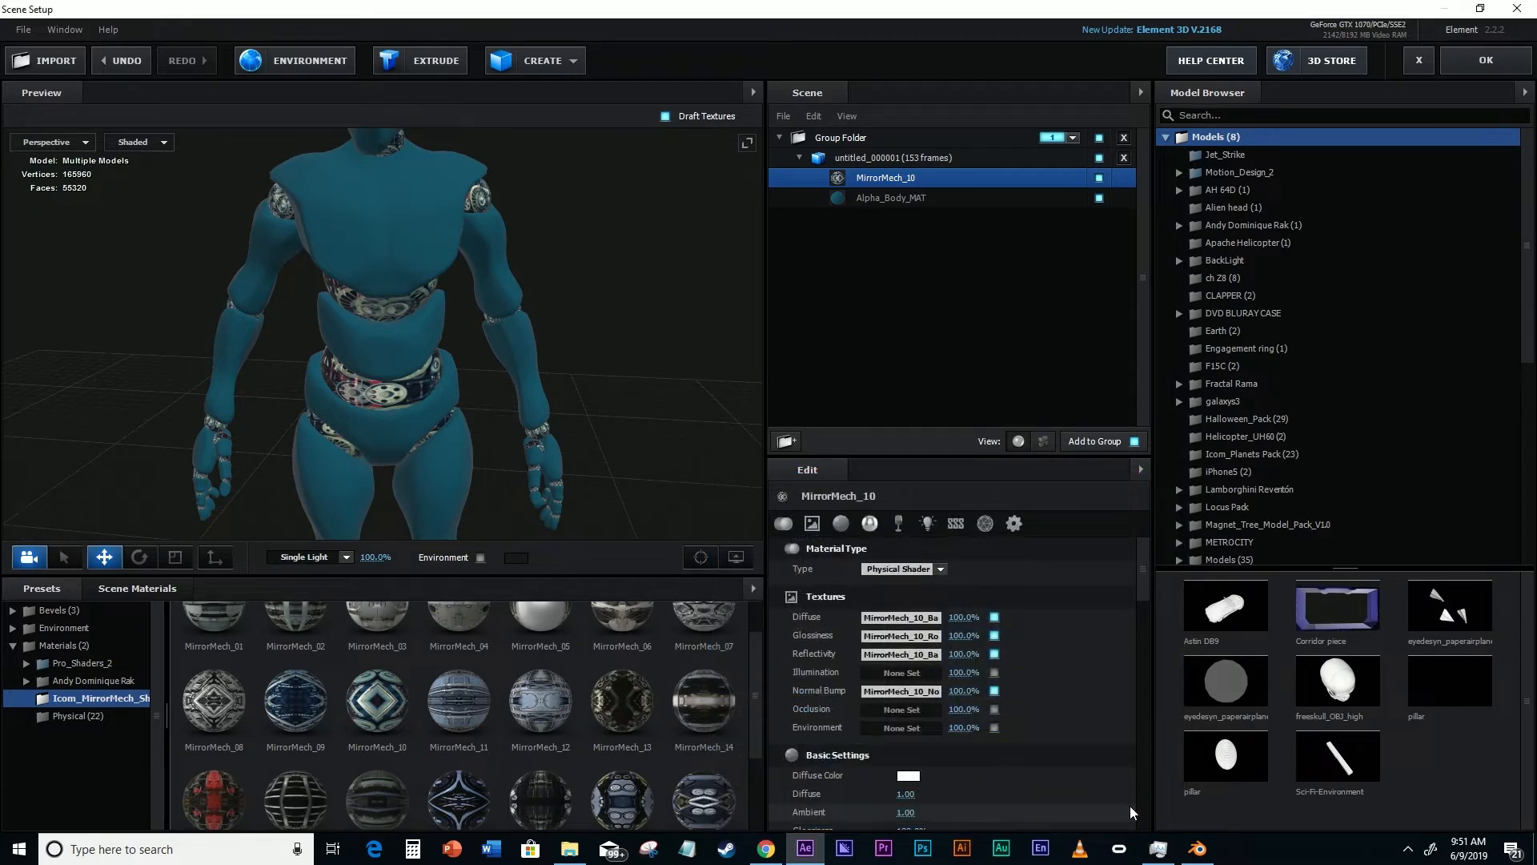
- Recheck the Diffuse and Glossiness texture offsets of MirrorMech_10, and correct the Reflectivity texture's horizontal UV Offset to -0.04
left_click(914, 613)
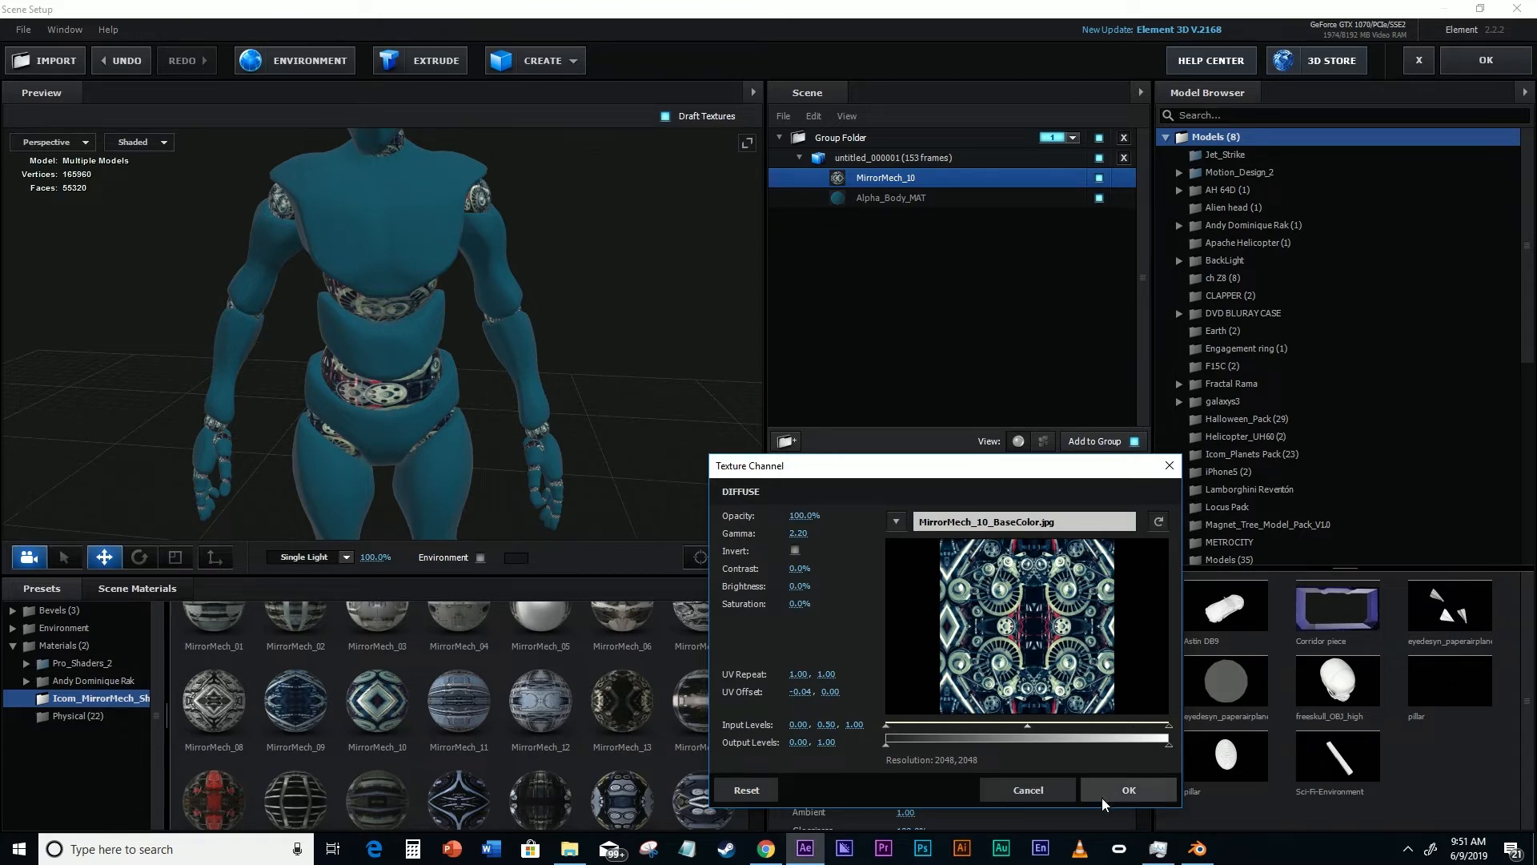
left_click(1101, 796)
left_click(920, 639)
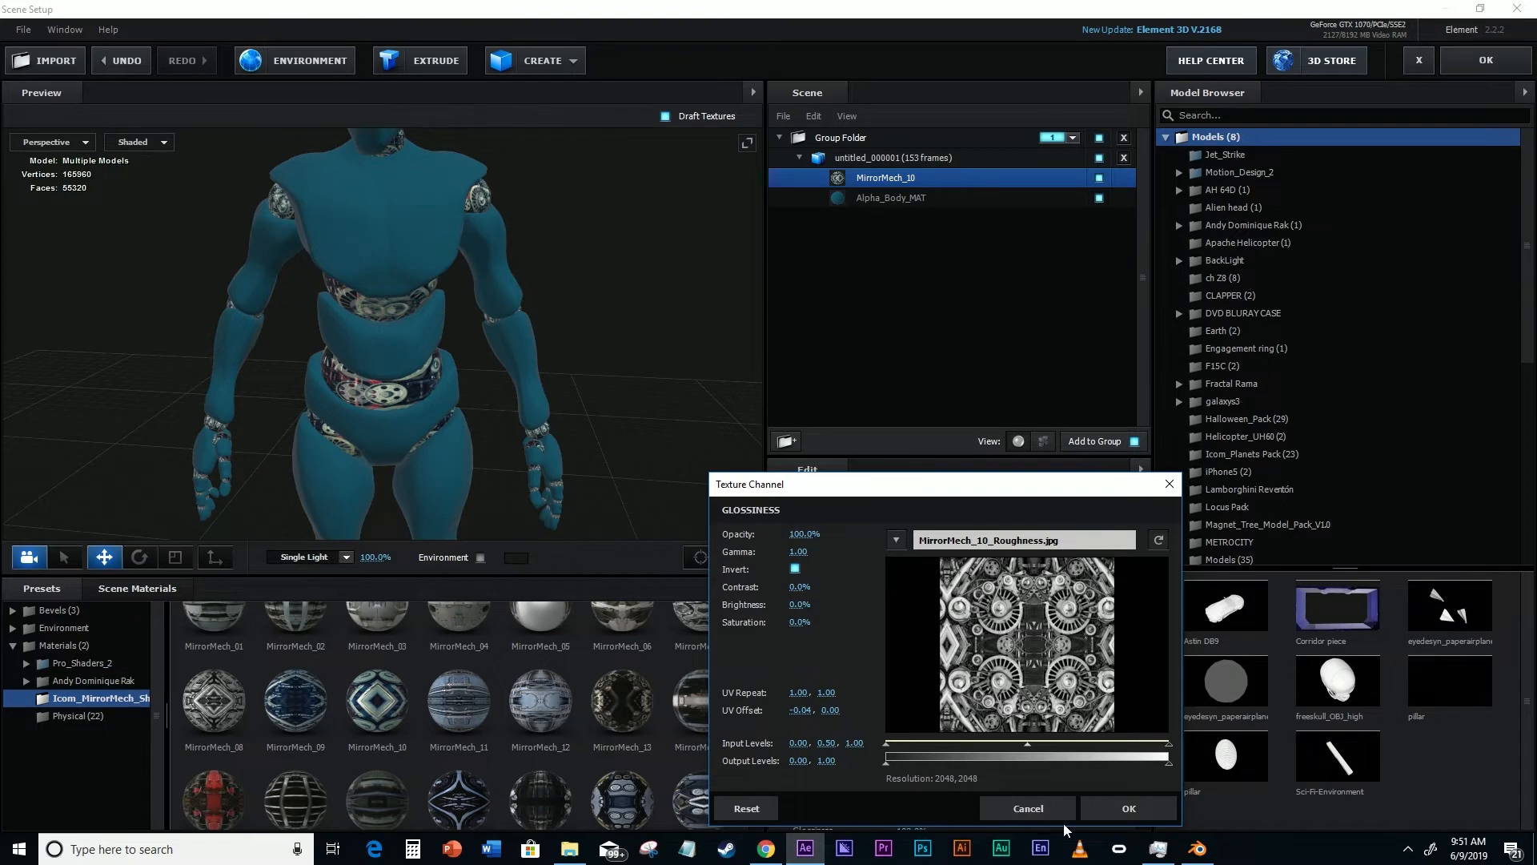
left_click(1131, 810)
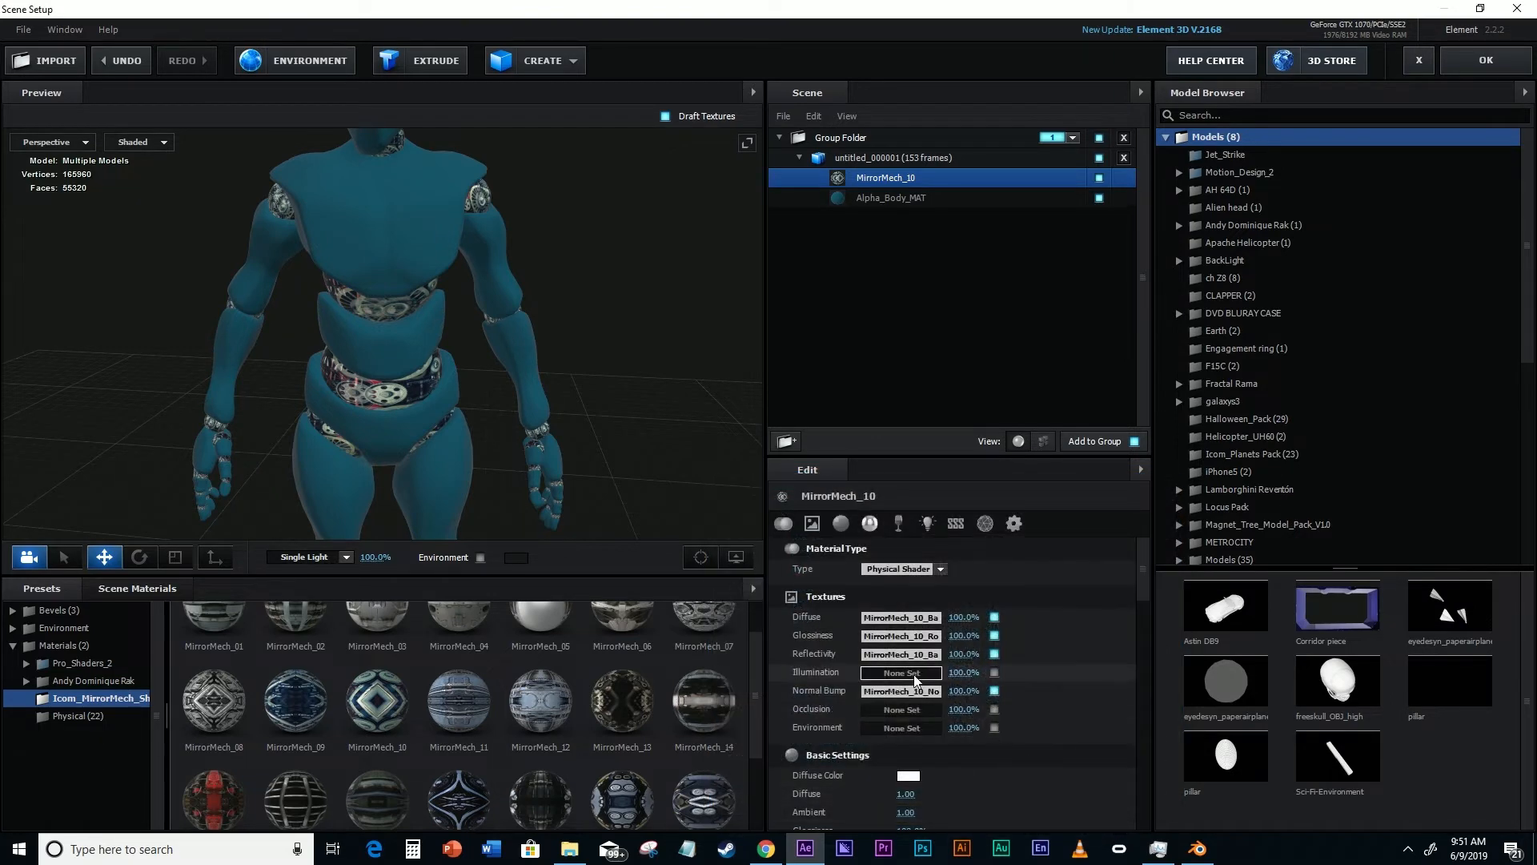
left_click(905, 656)
left_click_drag(797, 711, 784, 711)
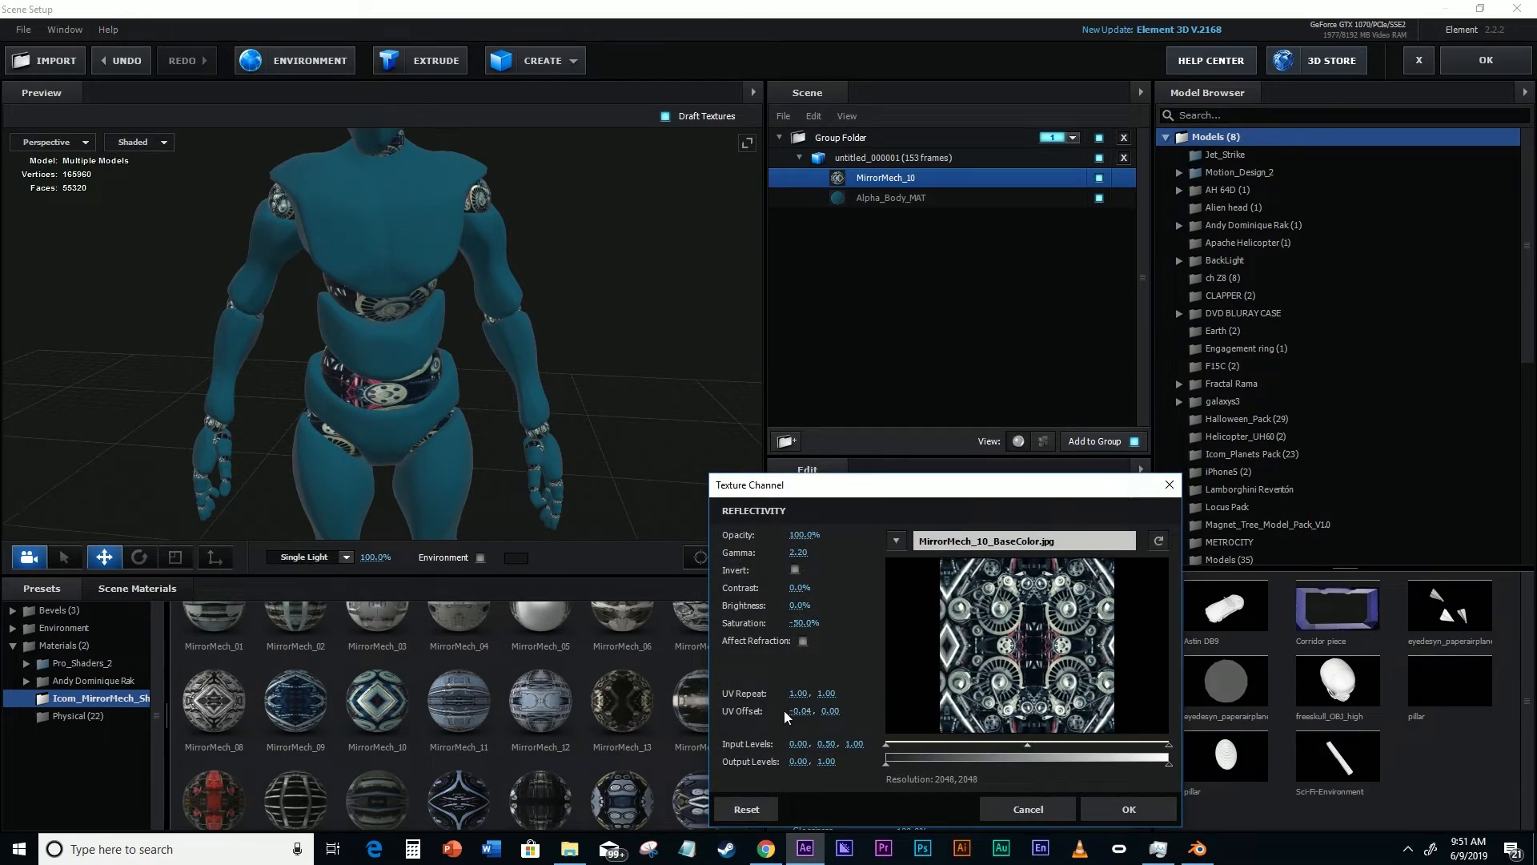
left_click(1127, 810)
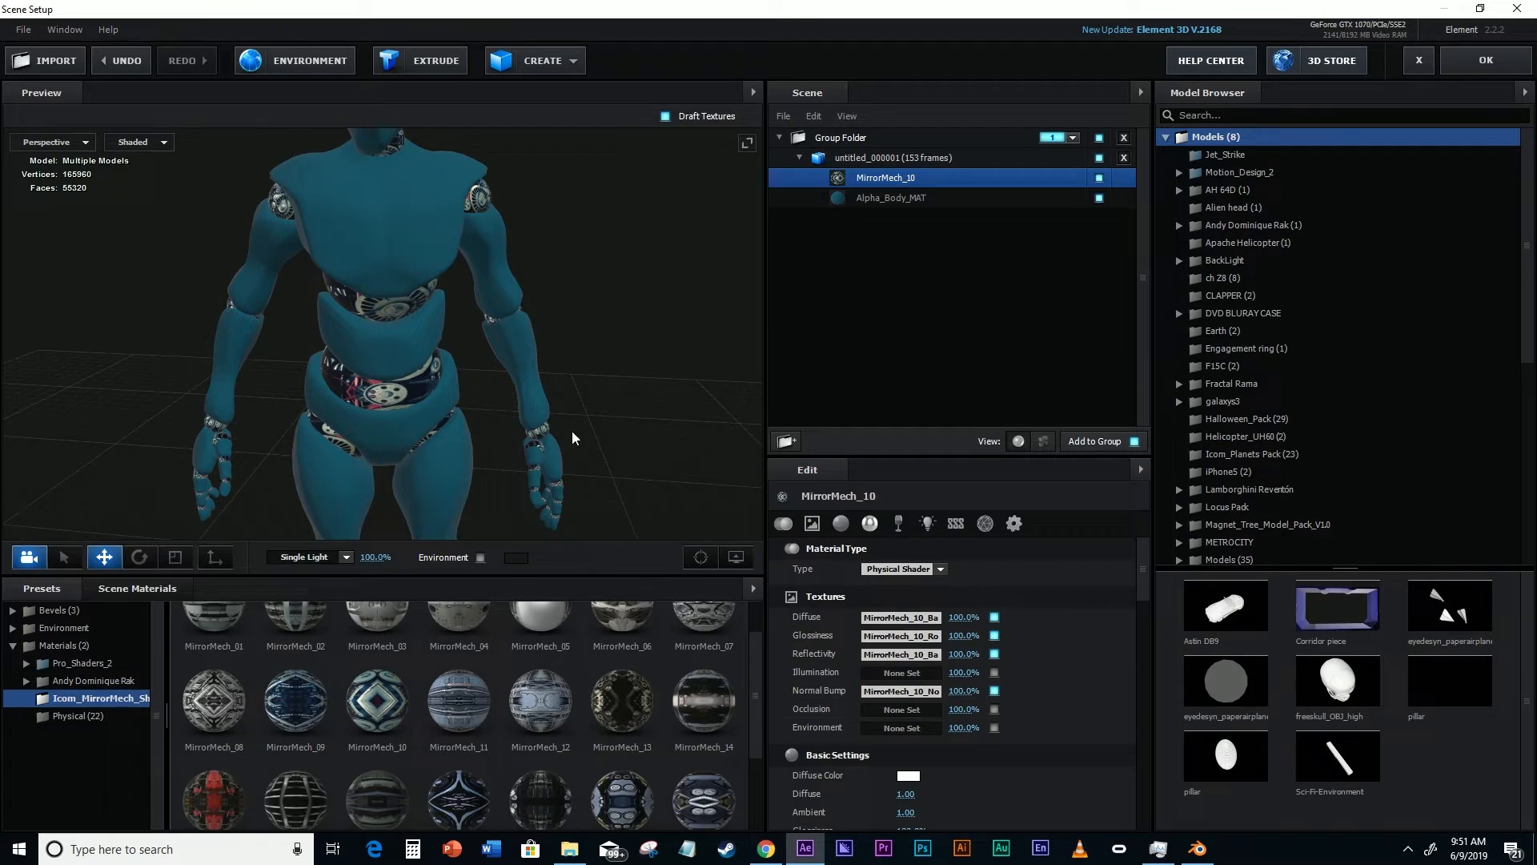
- Replace the robot's Alpha_Body_MAT material with the clean_metal_clean_01 preset from the Pro_Shaders_2 Metal materials
left_click_drag(338, 378, 446, 467)
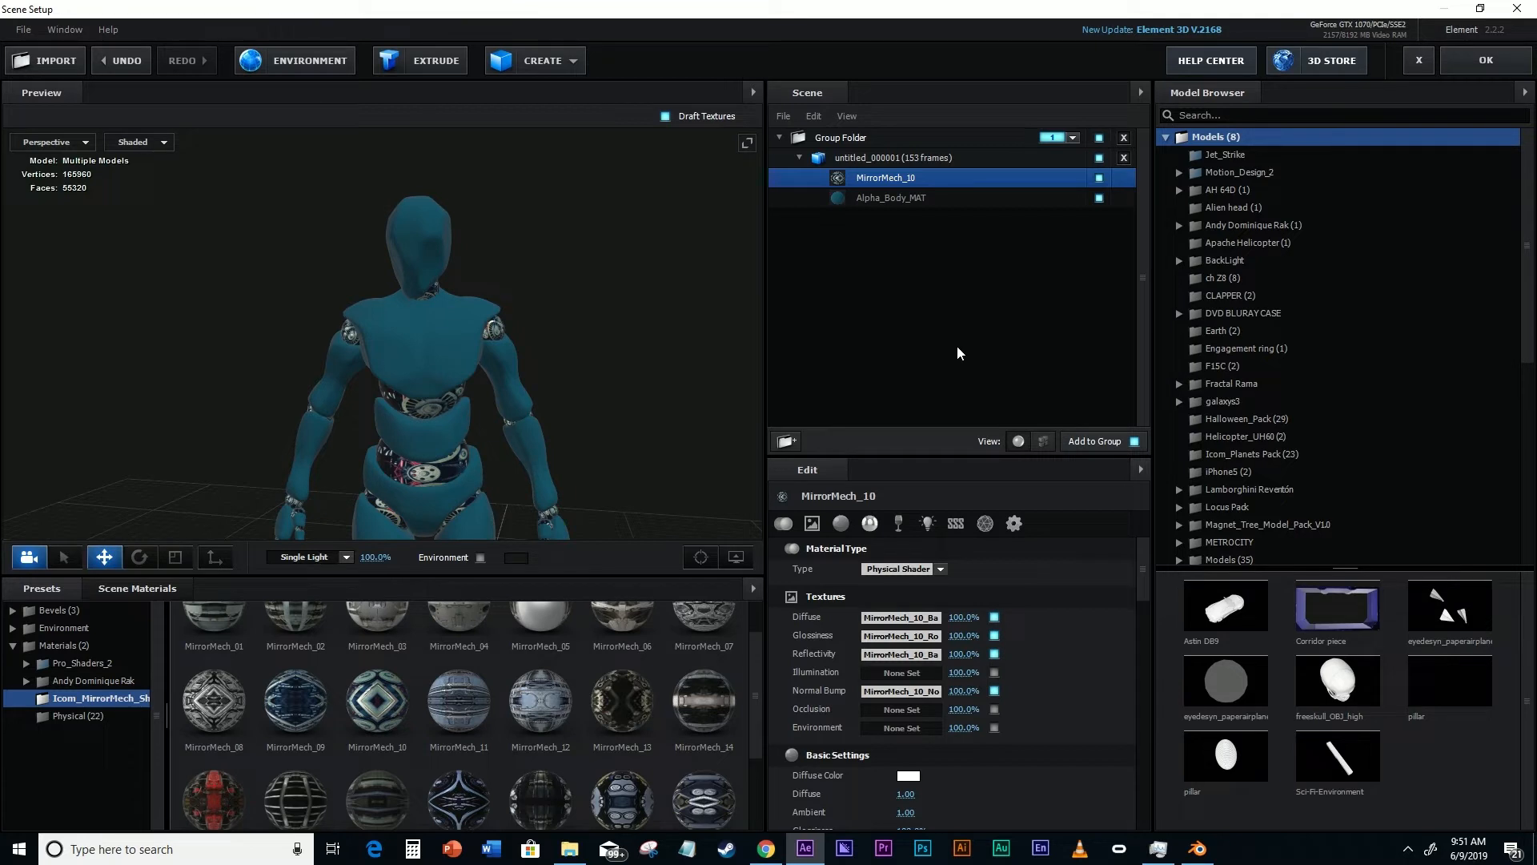
left_click(925, 202)
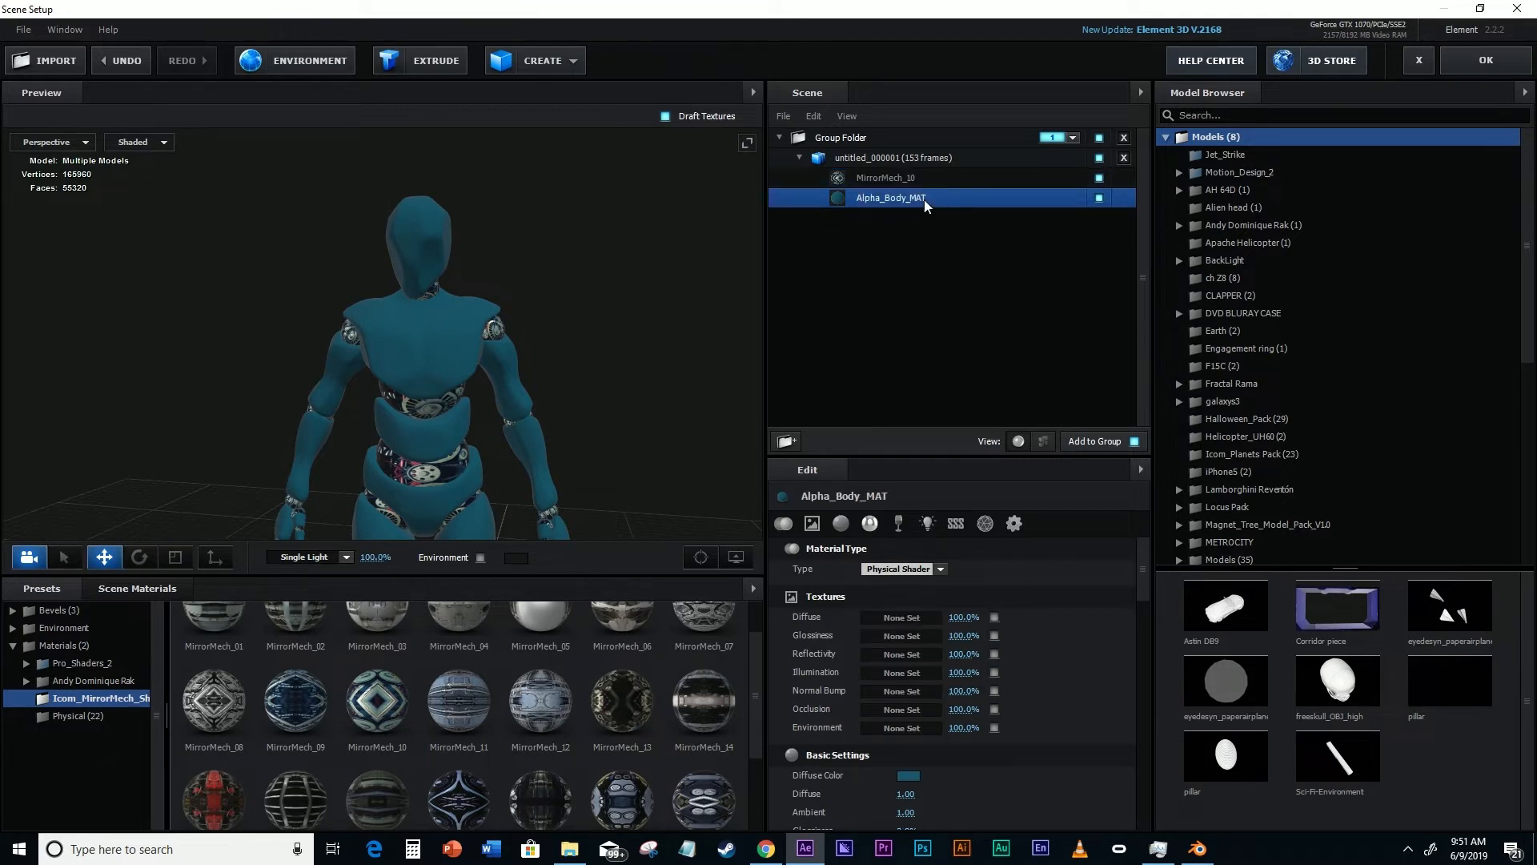
left_click(26, 664)
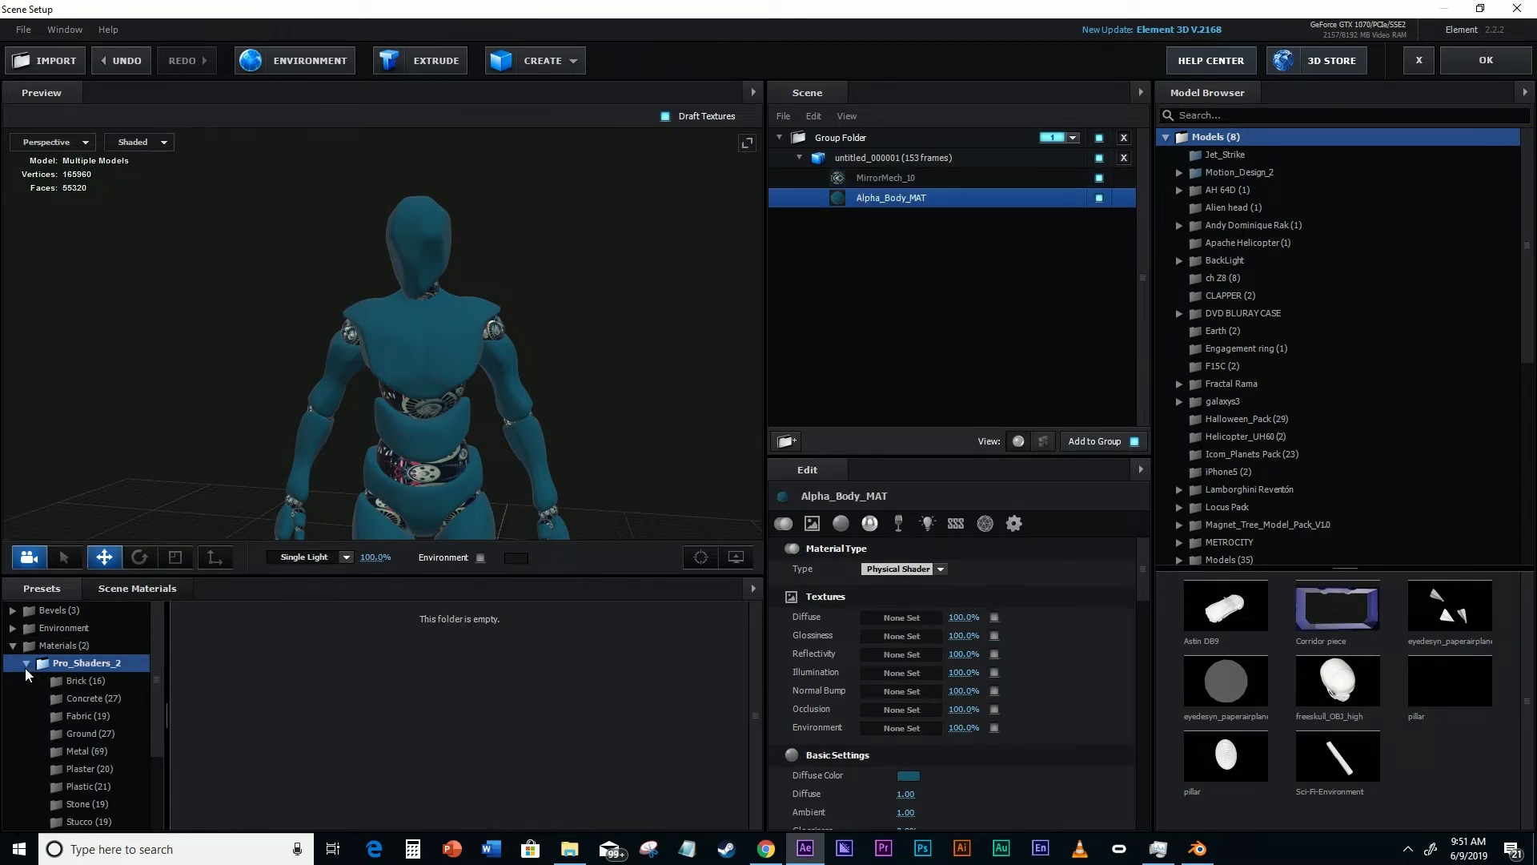
left_click(84, 751)
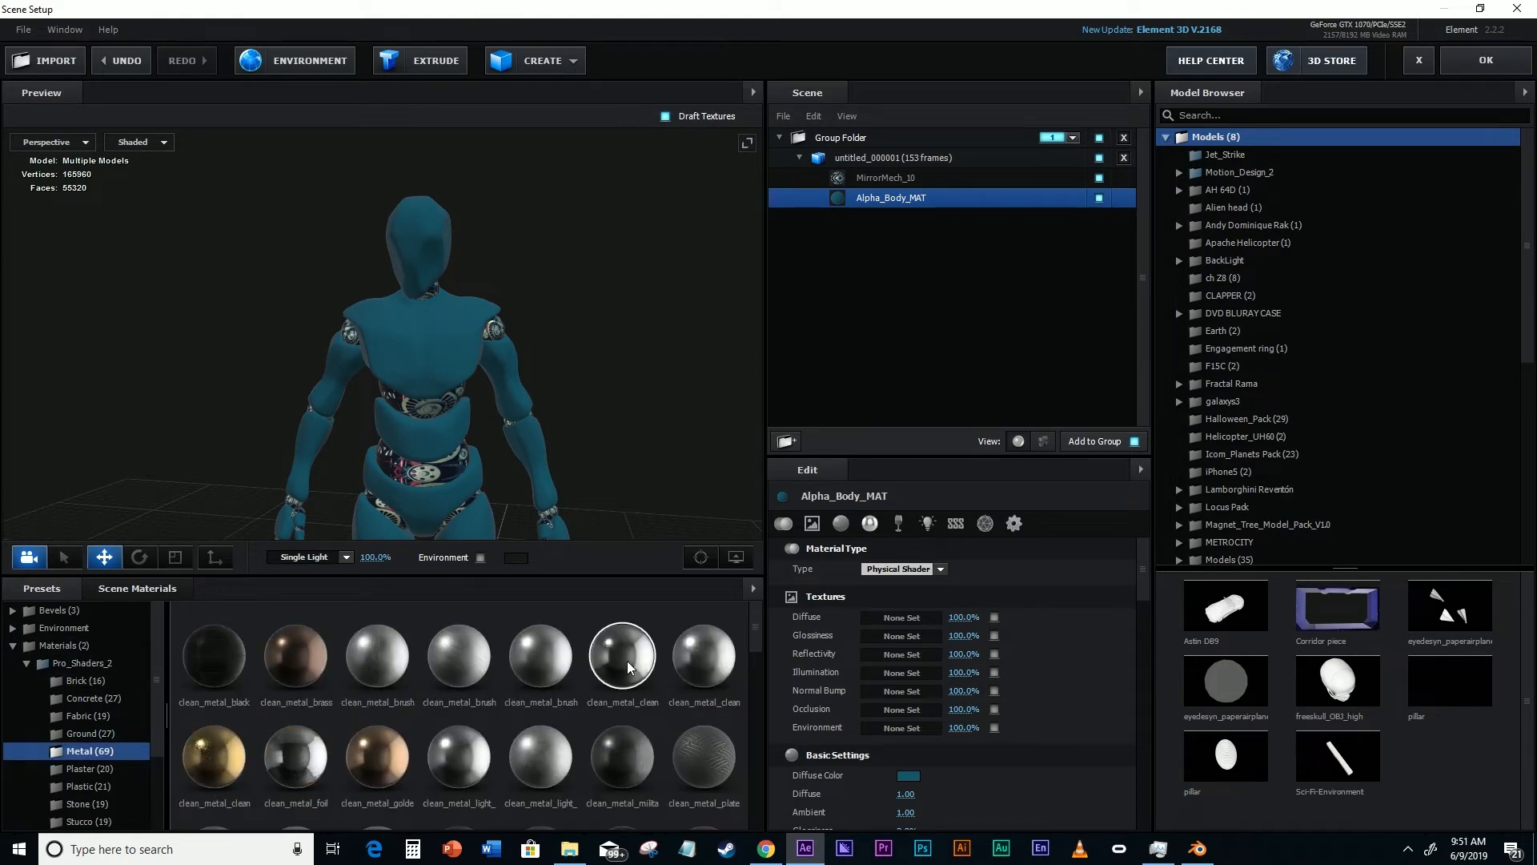
scroll(486, 714, "down", 1)
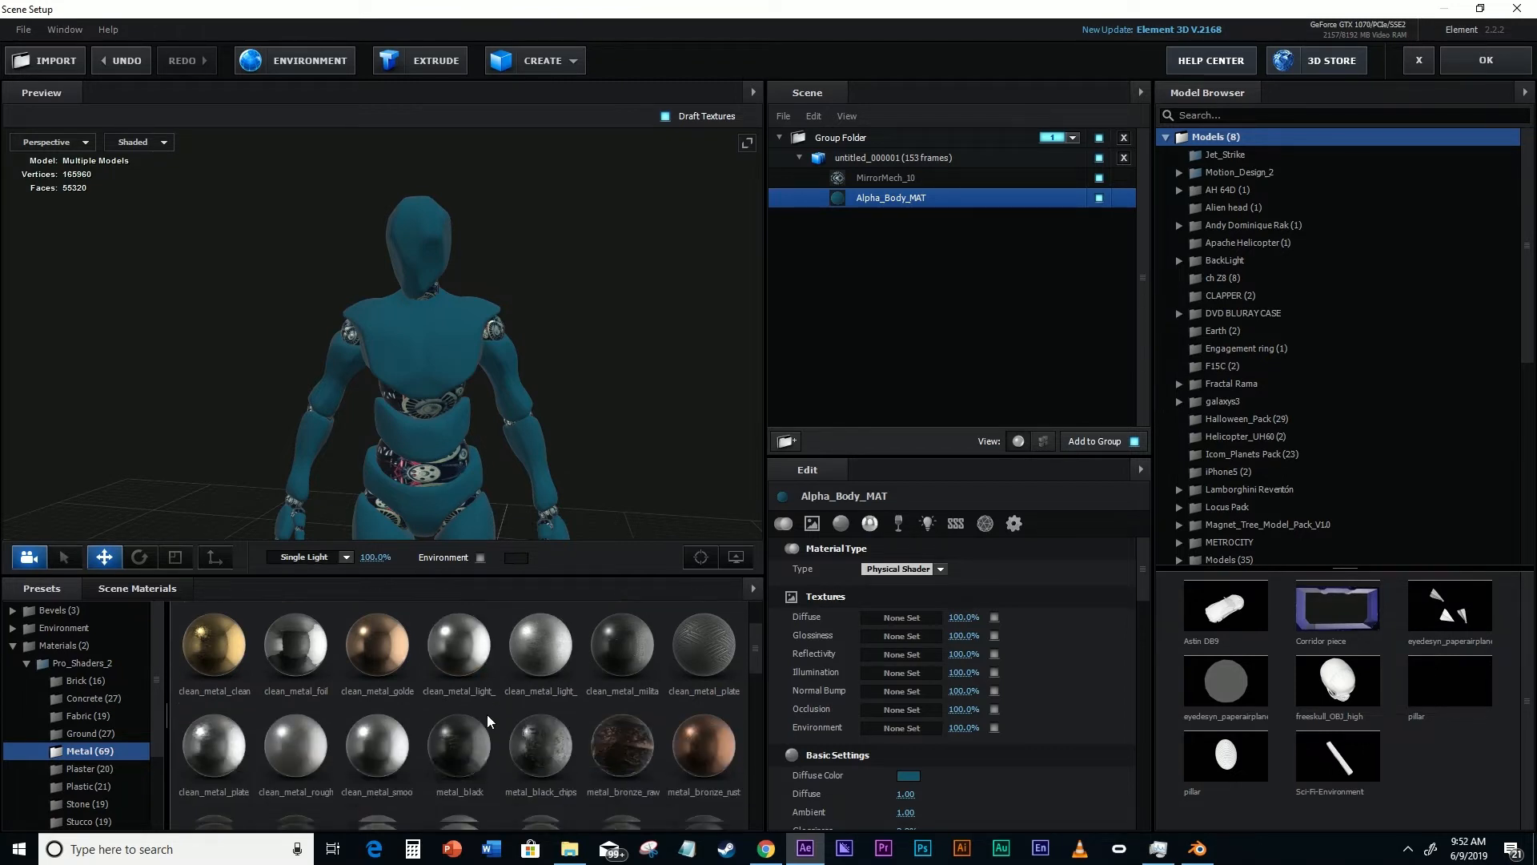
scroll(487, 714, "down", 2)
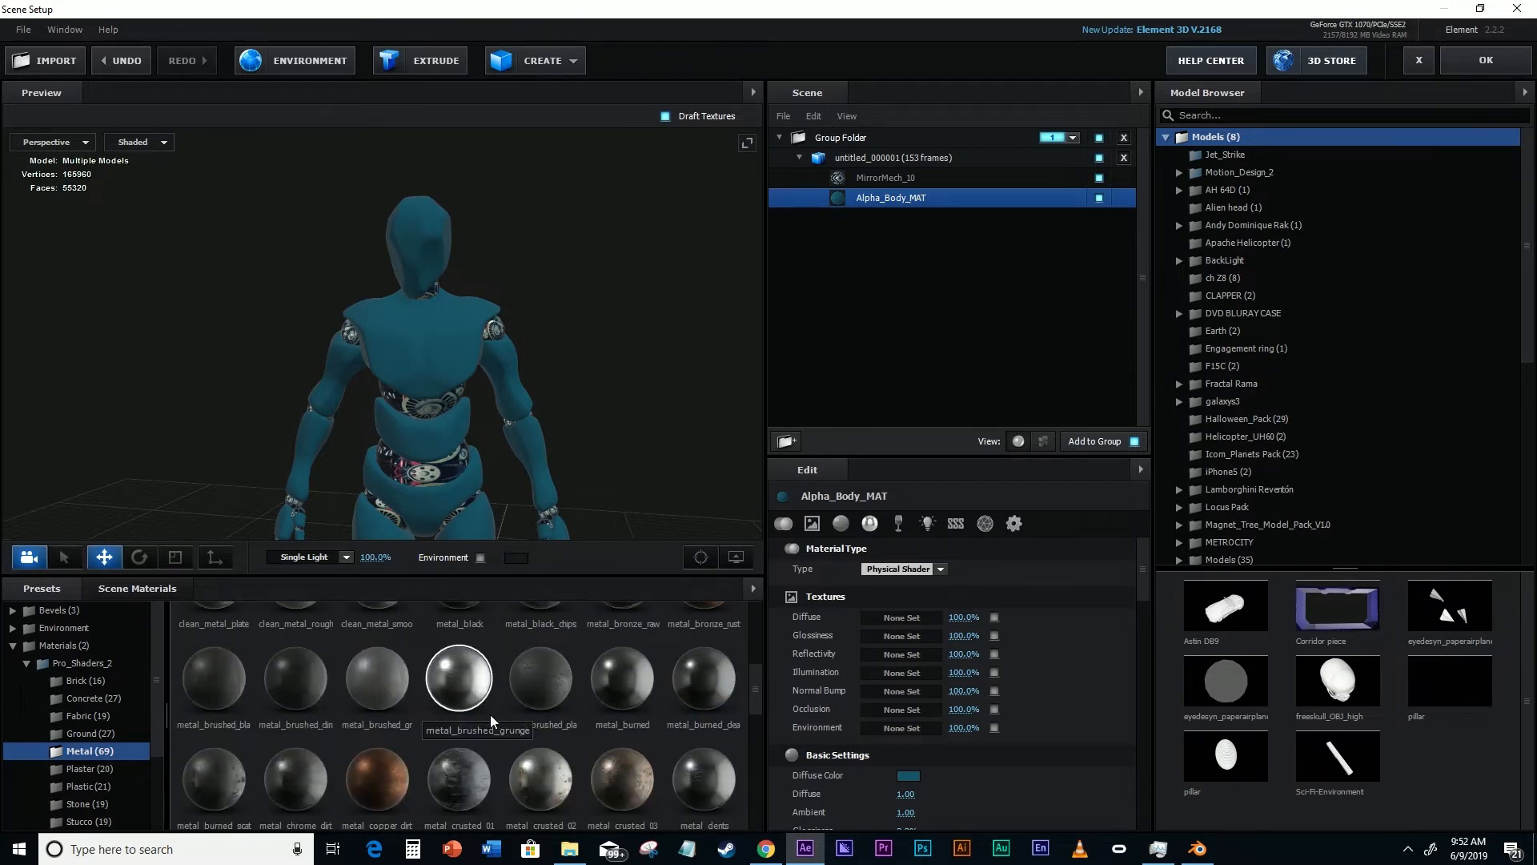
scroll(490, 714, "down", 2)
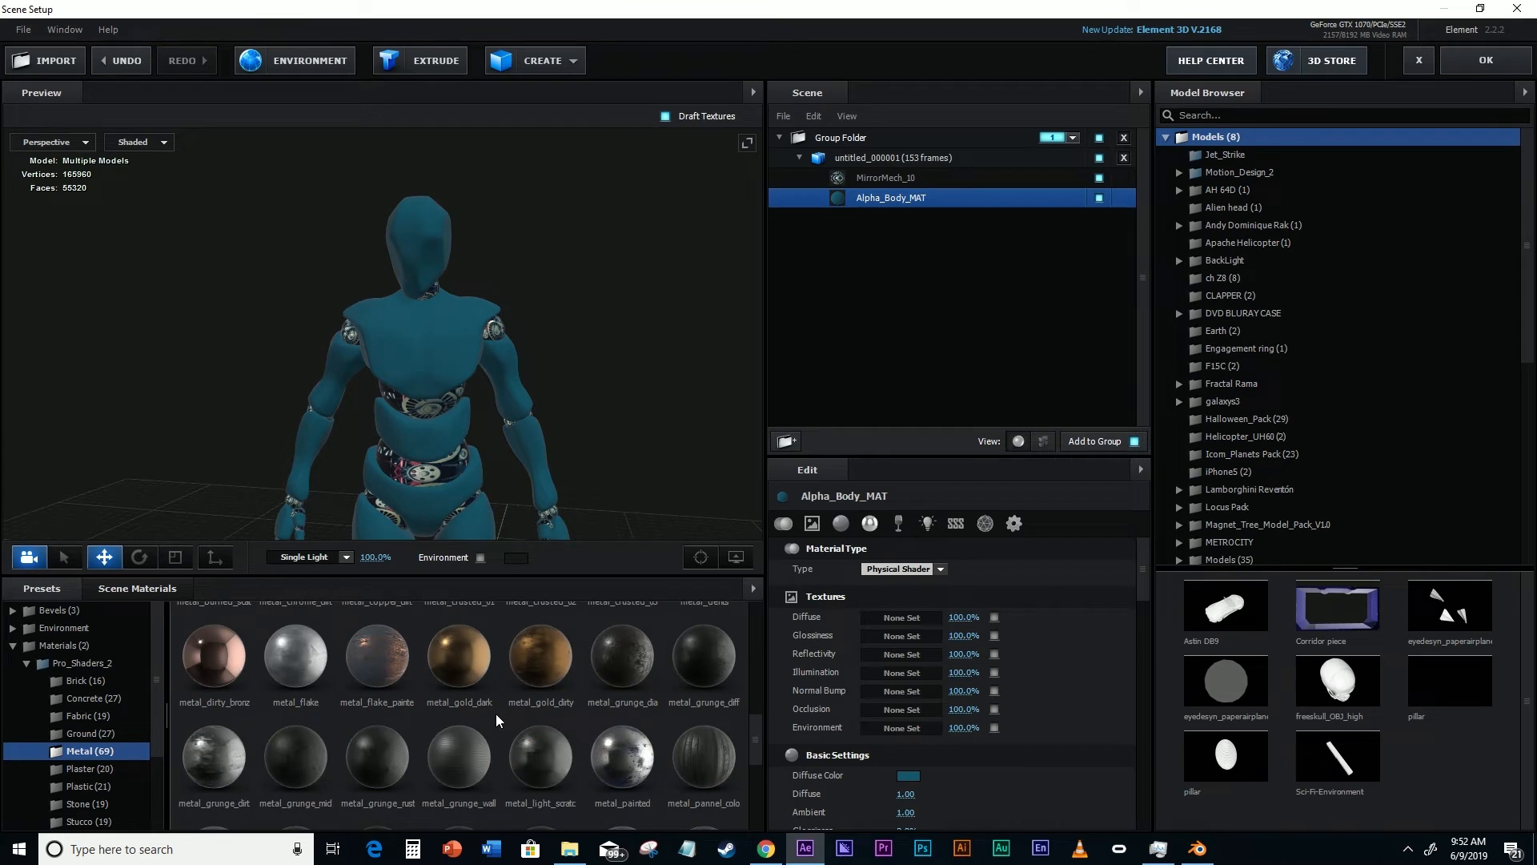
scroll(496, 713, "down", 3)
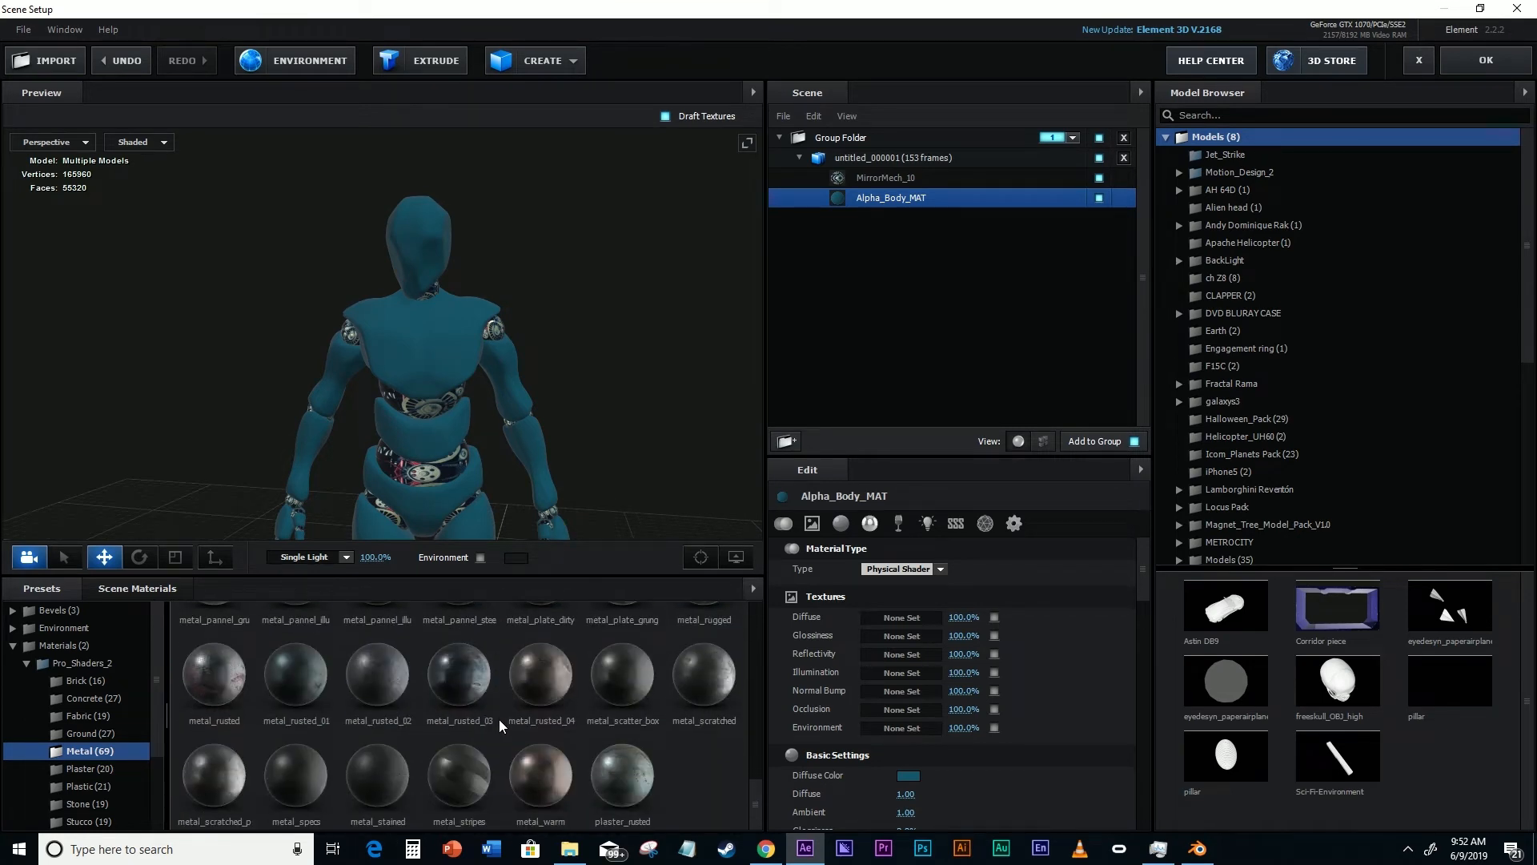
scroll(501, 720, "up", 10)
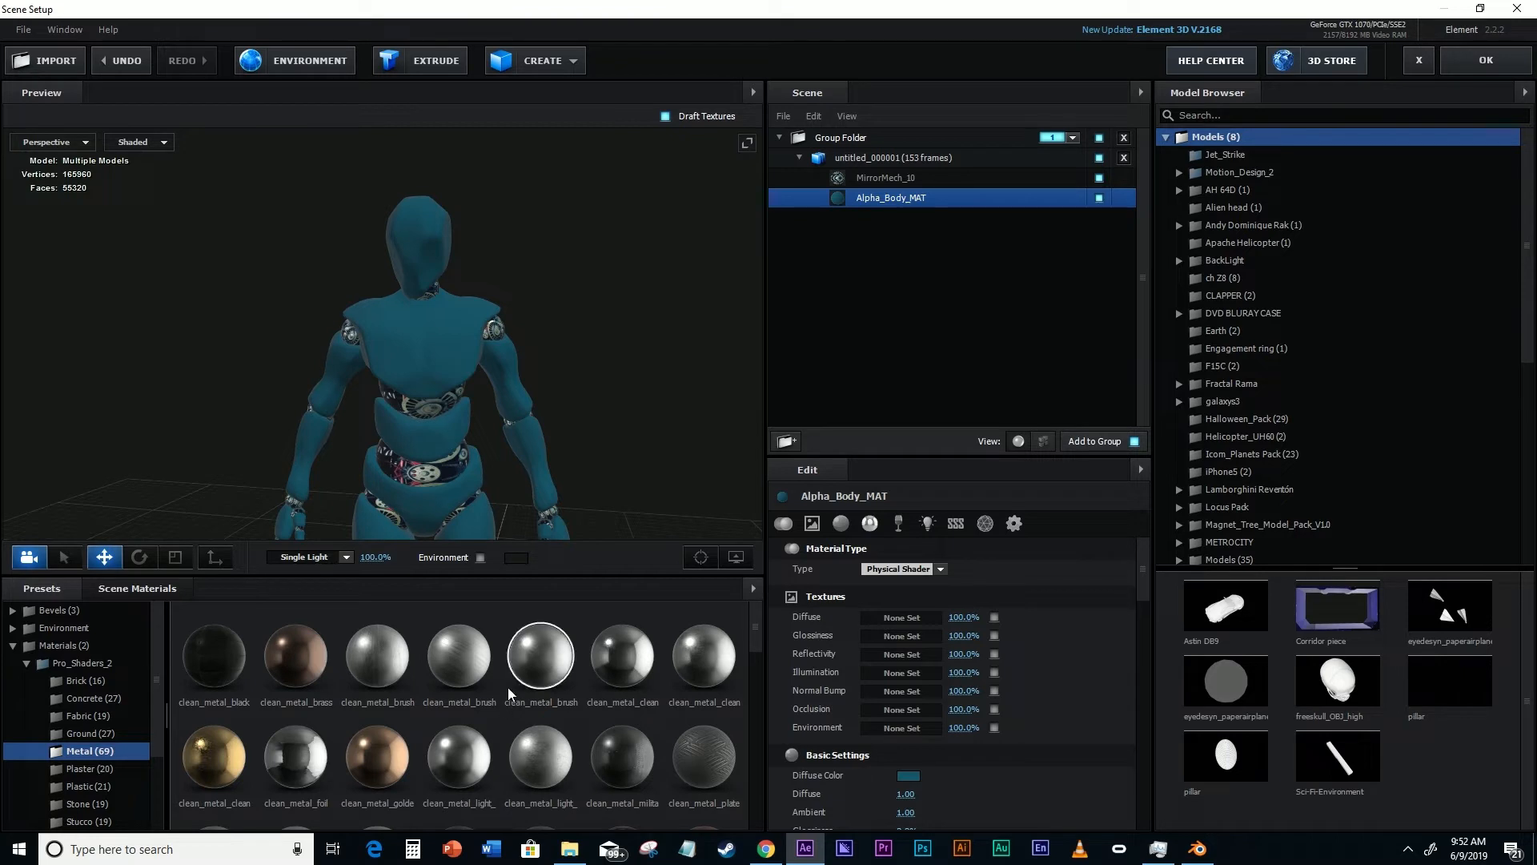
left_click_drag(632, 672, 886, 200)
- Turn off draft textures and examine the clean metal finish on the robot's chest and whole body
left_click_drag(510, 395, 434, 411)
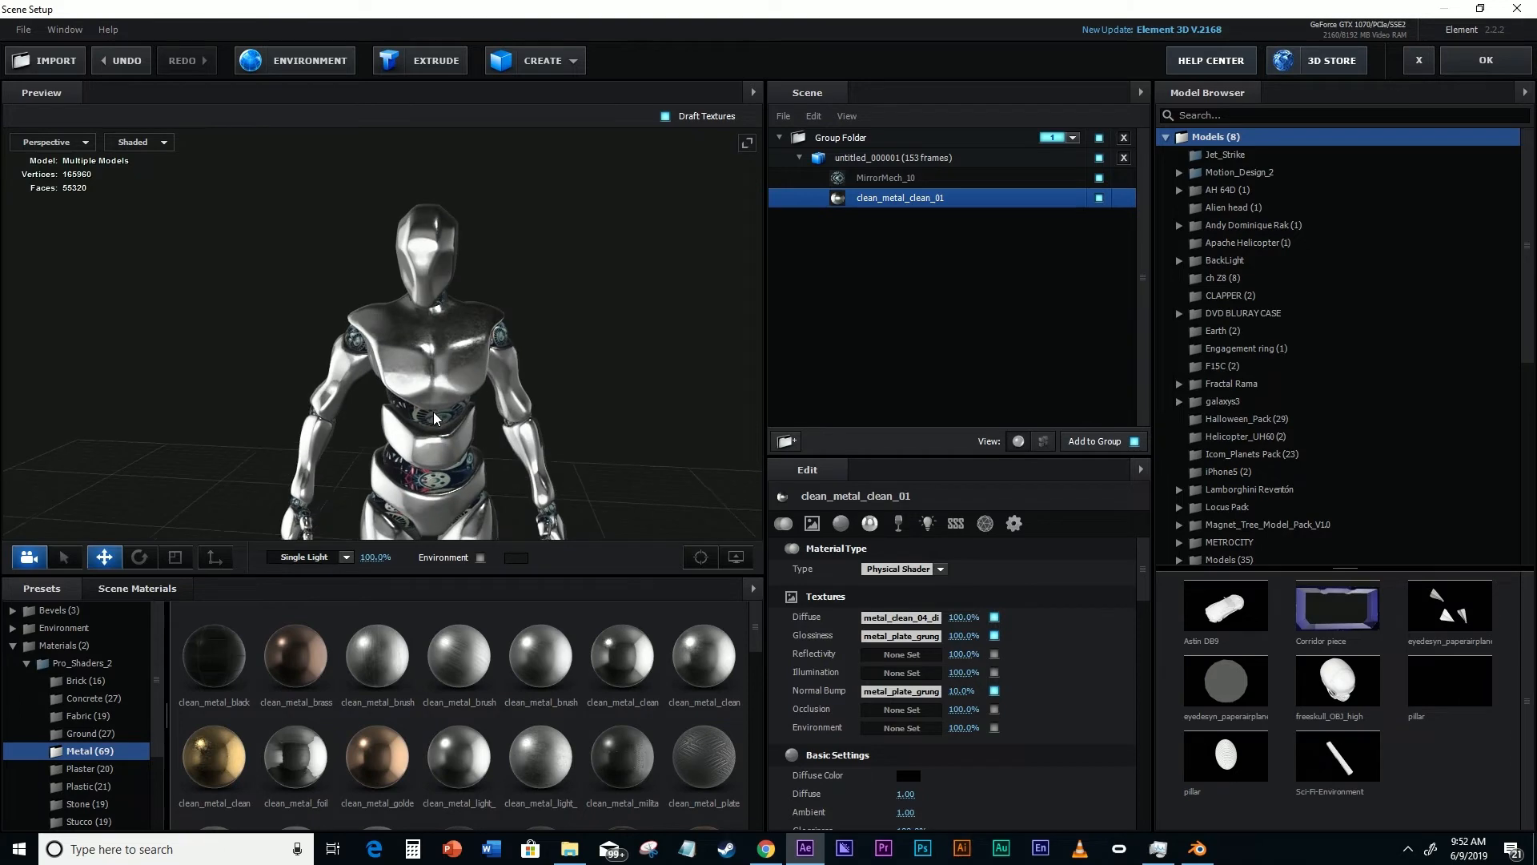
scroll(445, 368, "up", 4)
scroll(449, 368, "down", 1)
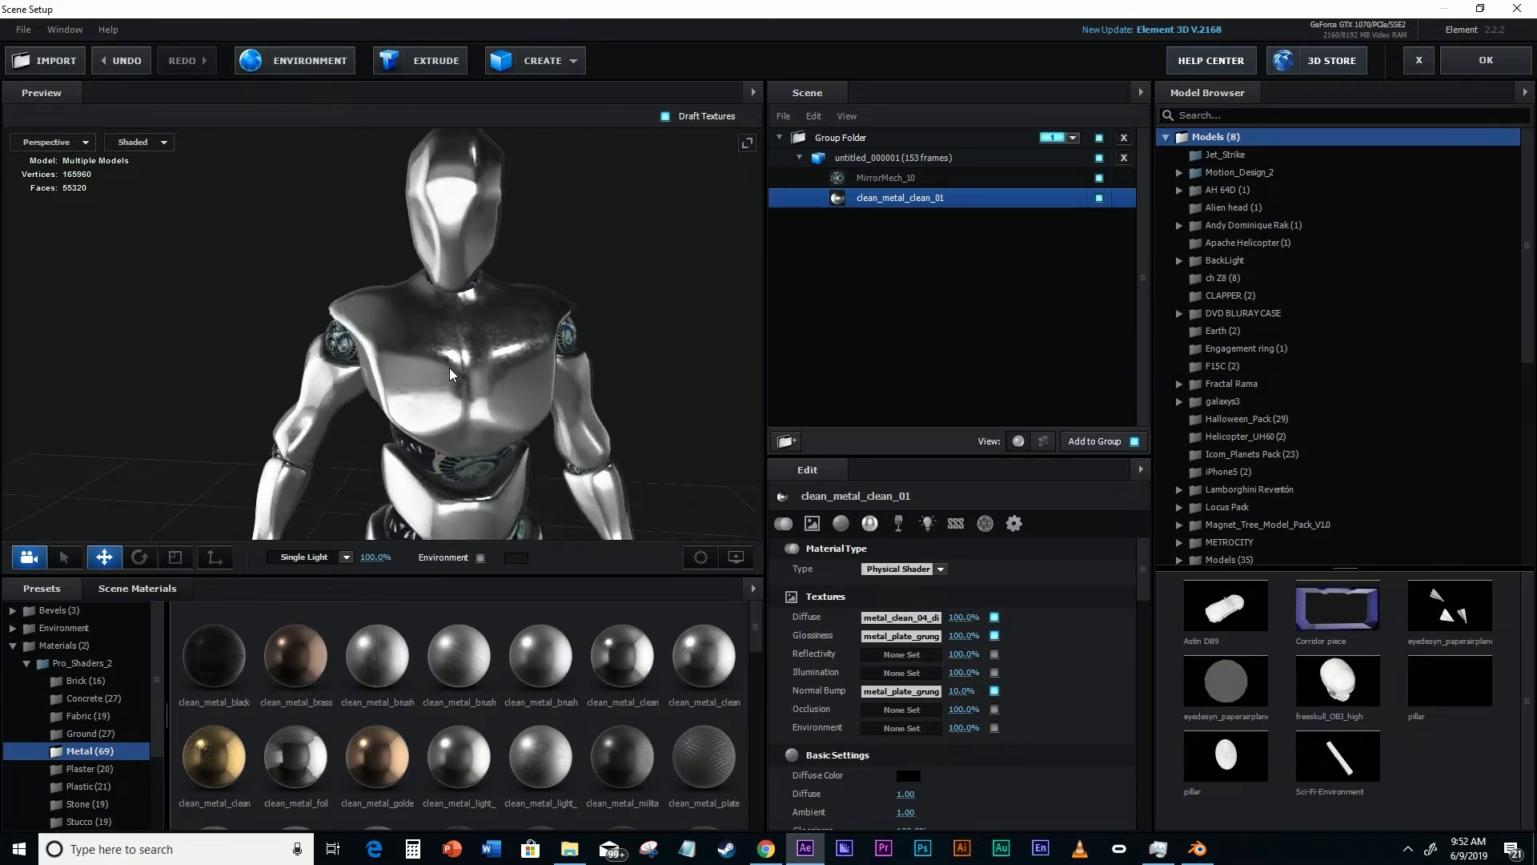
scroll(449, 367, "down", 2)
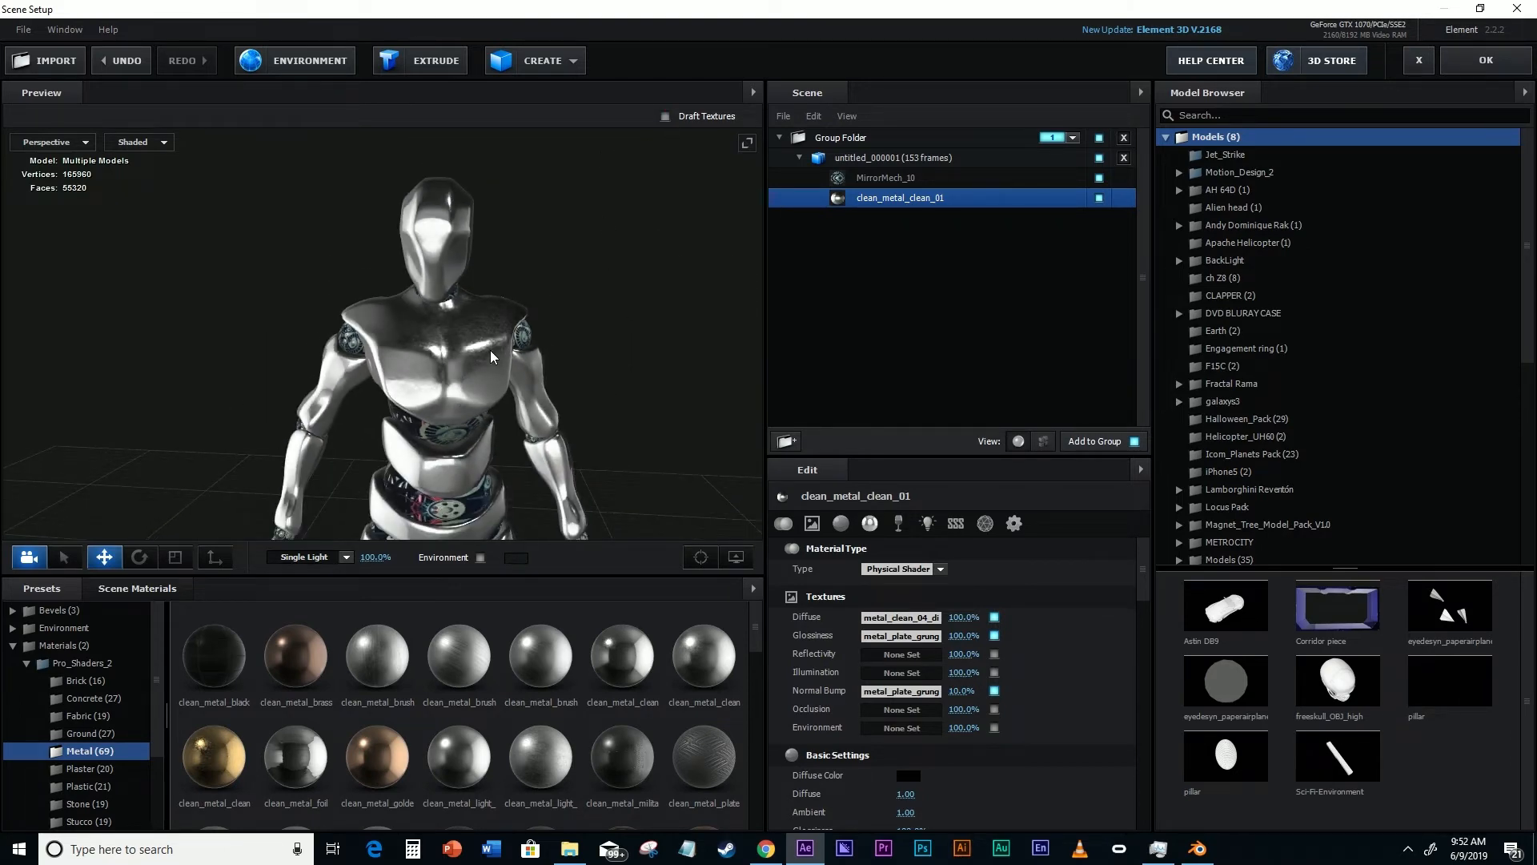
scroll(496, 391, "up", 5)
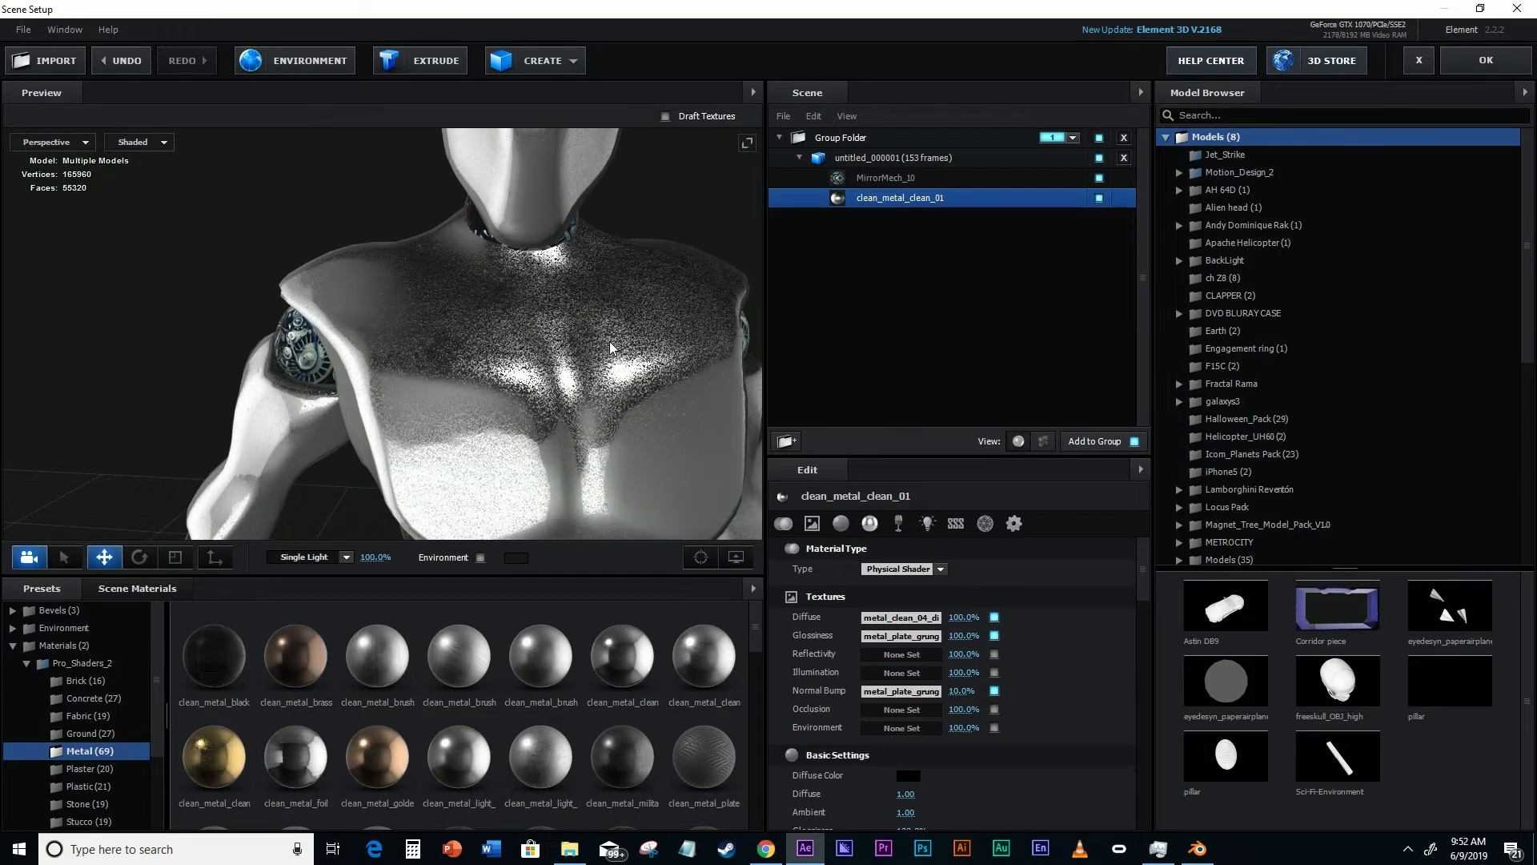
left_click_drag(608, 341, 490, 309)
scroll(563, 336, "down", 5)
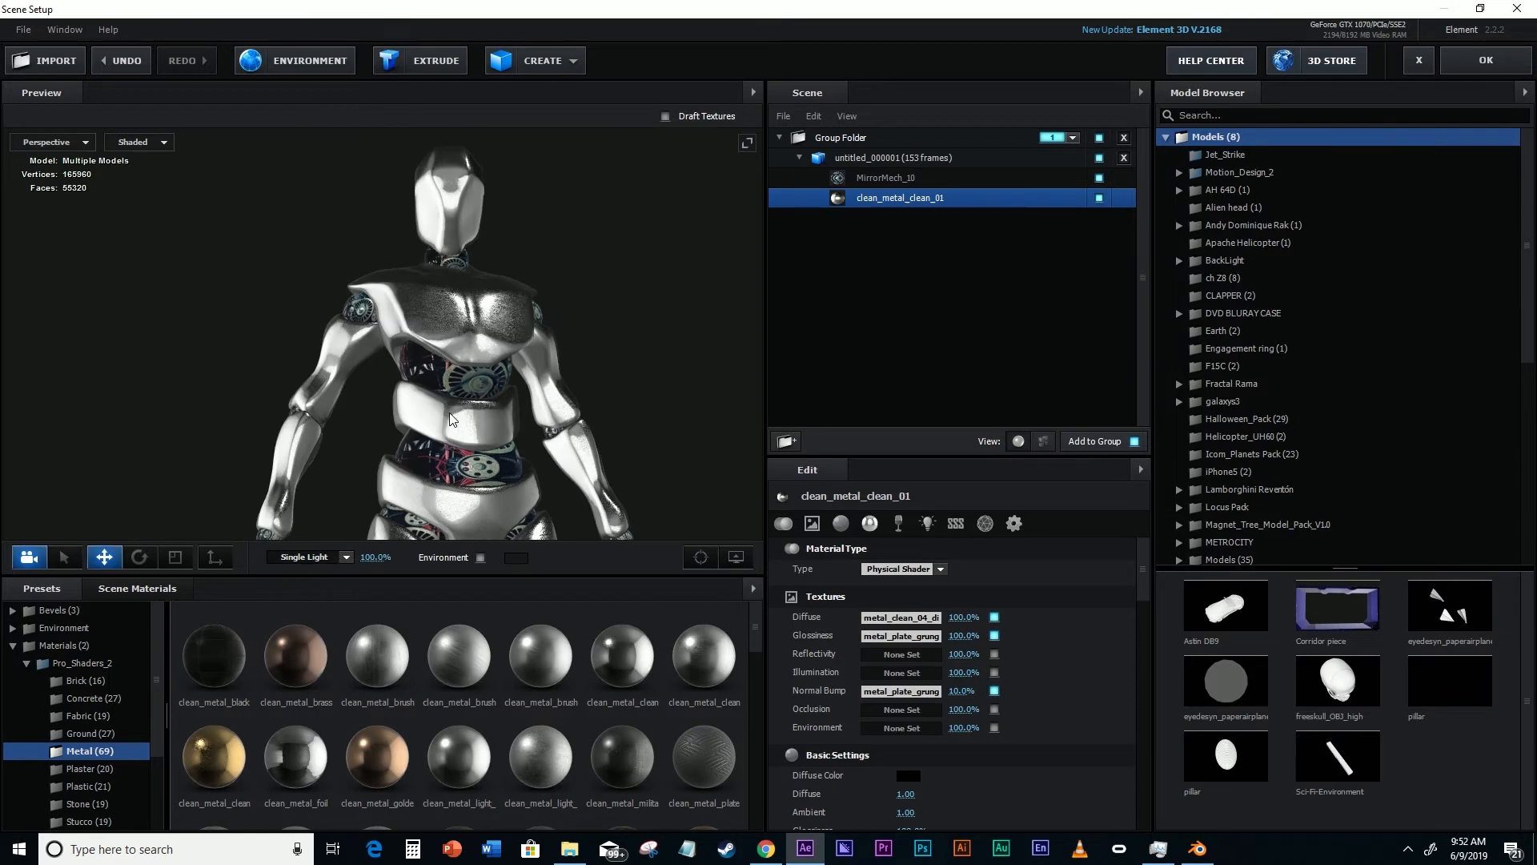
scroll(483, 434, "down", 3)
scroll(456, 366, "down", 2)
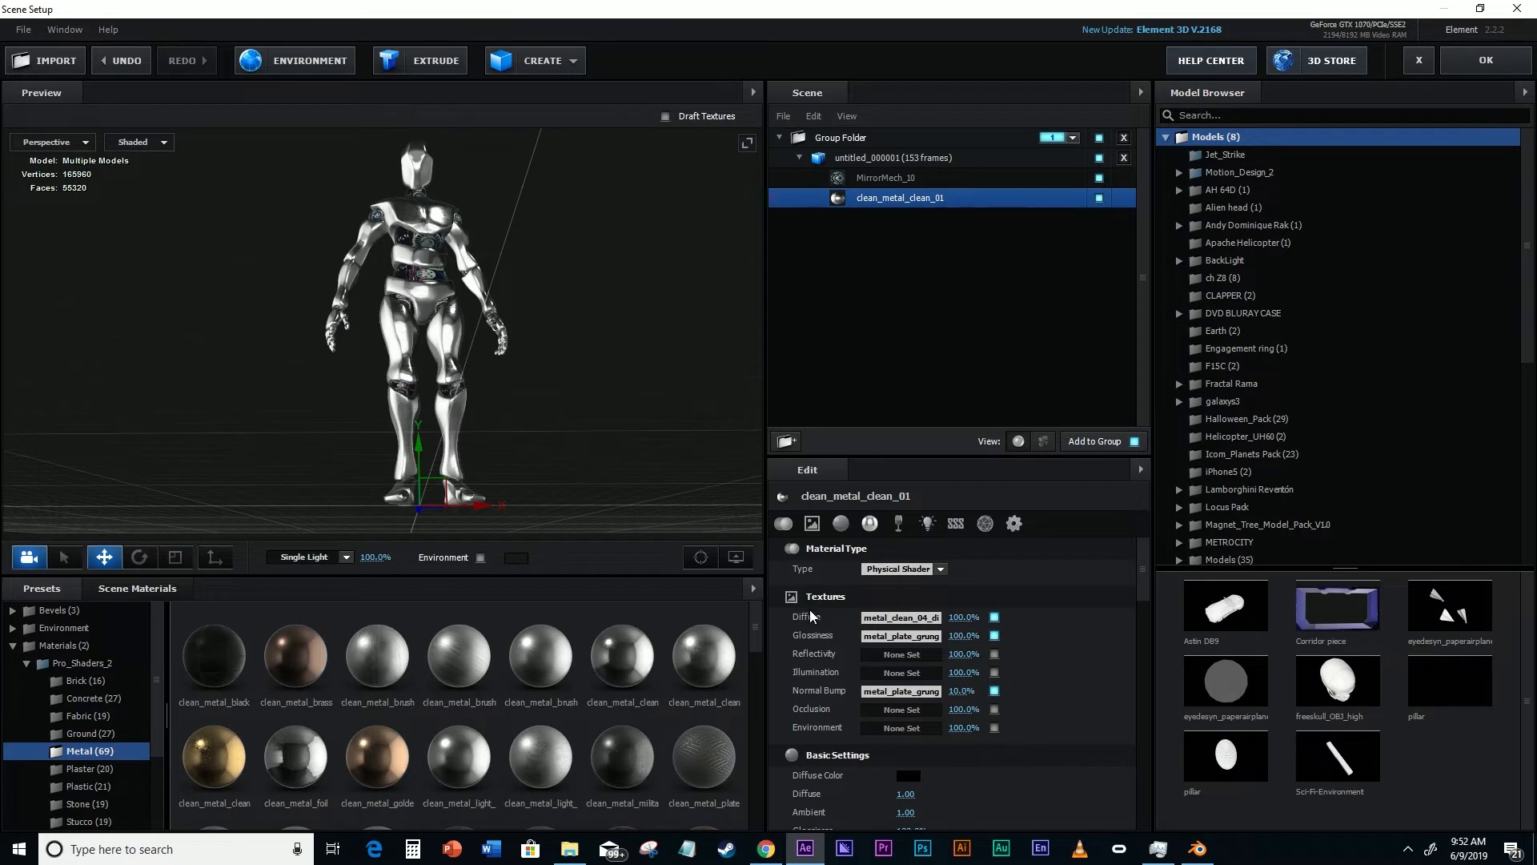
- Select the untitled_000001 sequence, try scrubbing its baked animation Start Frame, and inspect the robot from behind
left_click(877, 154)
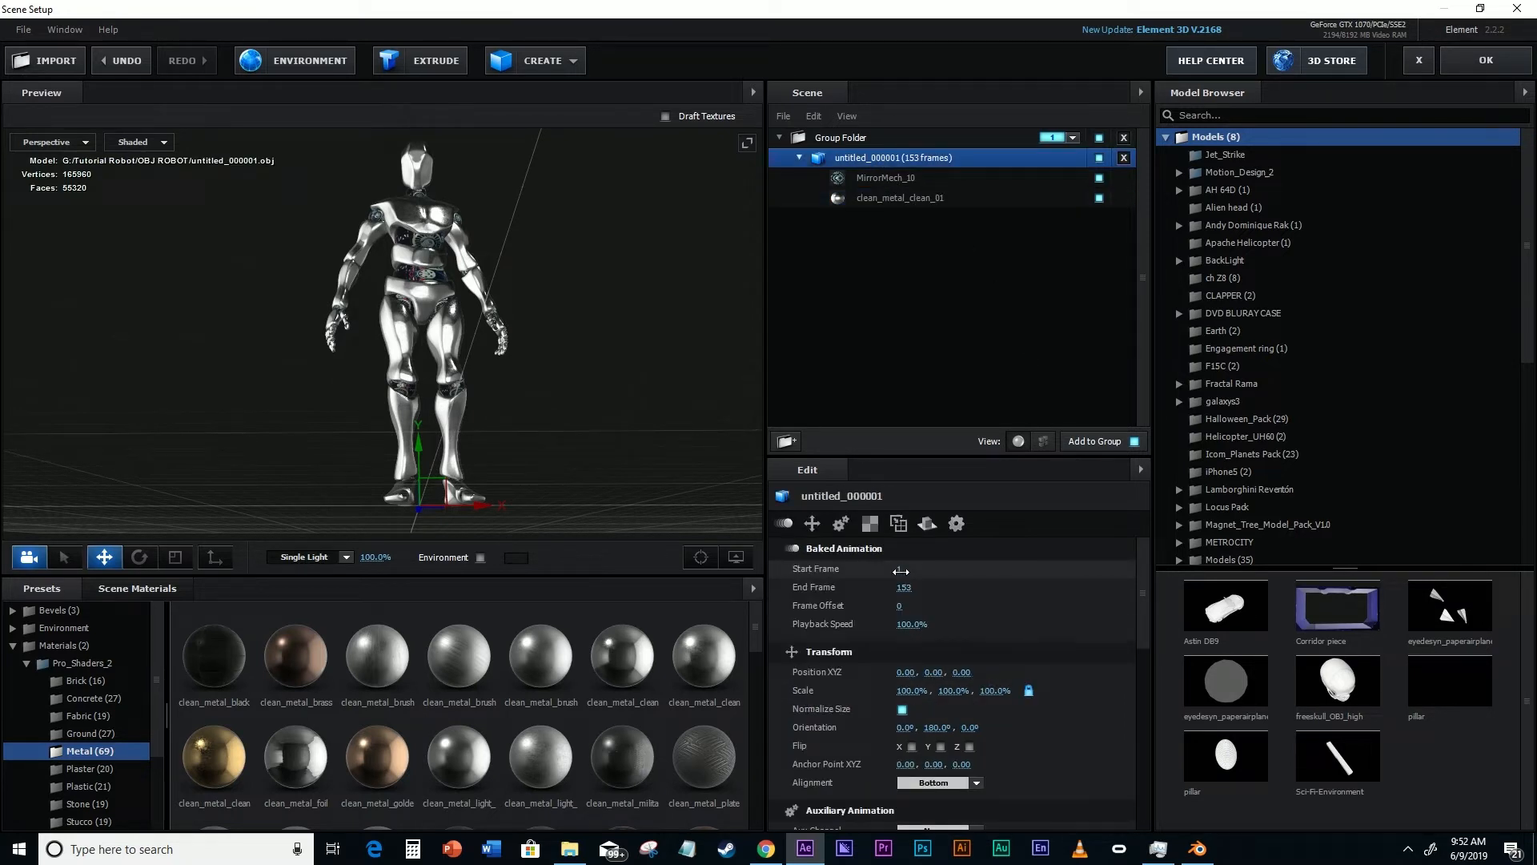
left_click_drag(905, 569, 866, 568)
left_click_drag(595, 354, 595, 401)
left_click_drag(331, 286, 640, 252)
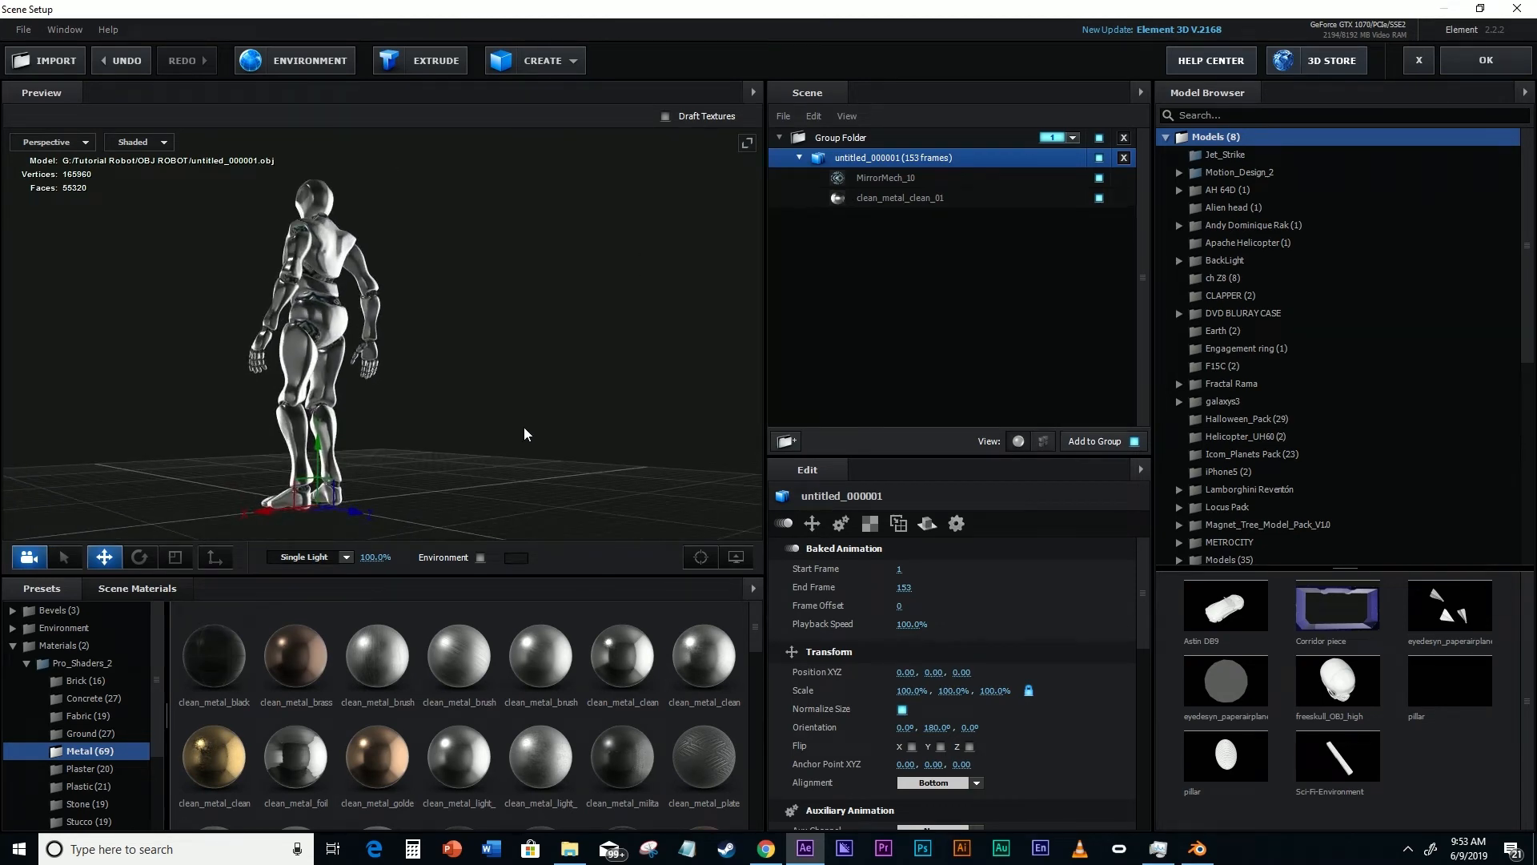
- Temporarily show the environment behind the robot to examine the reflections from the front
left_click(479, 557)
left_click_drag(567, 361, 379, 426)
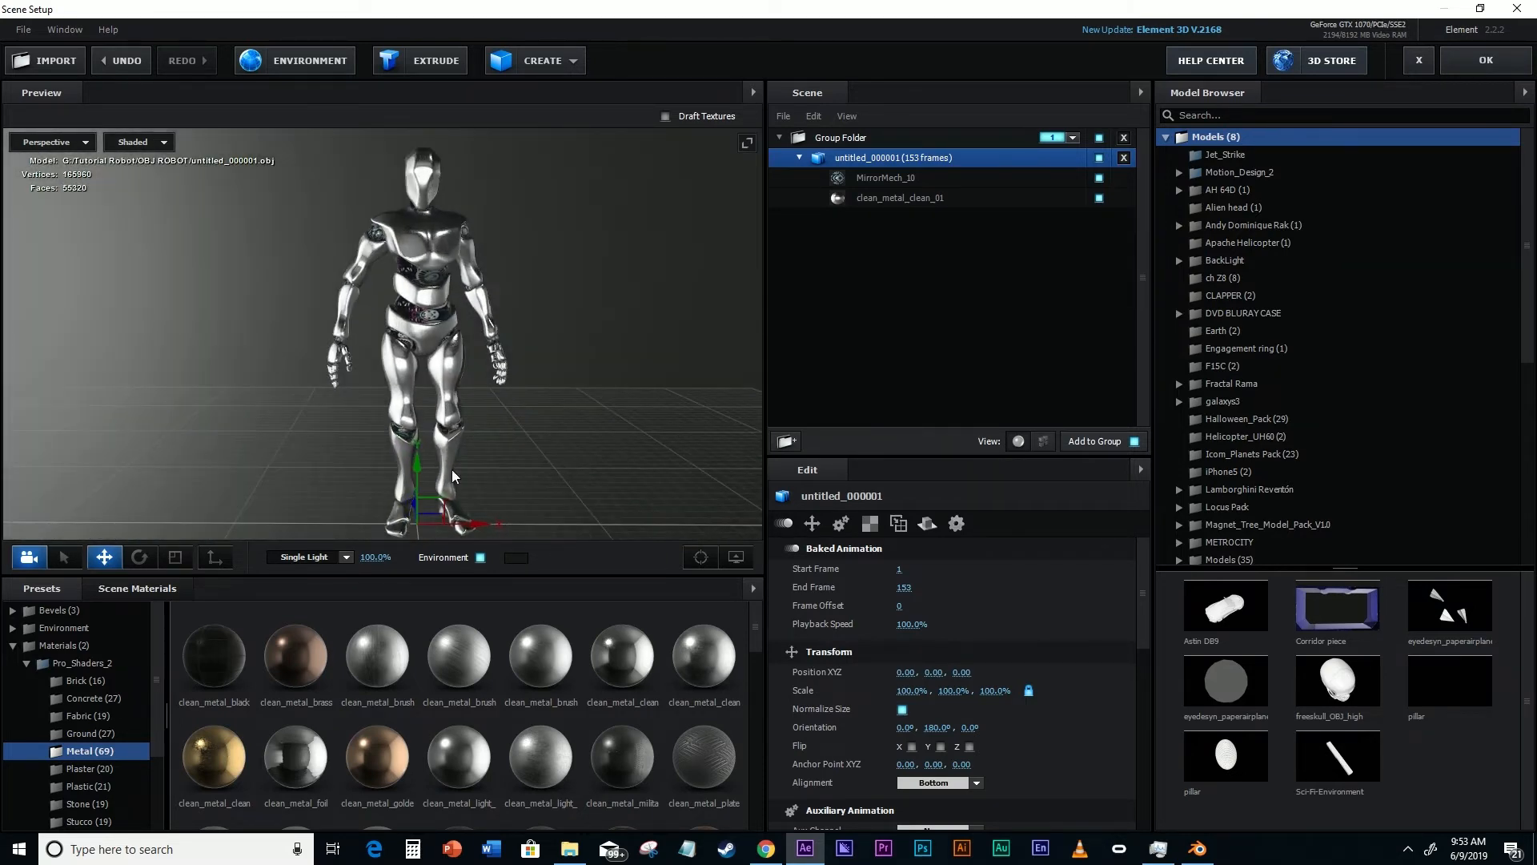
left_click(479, 557)
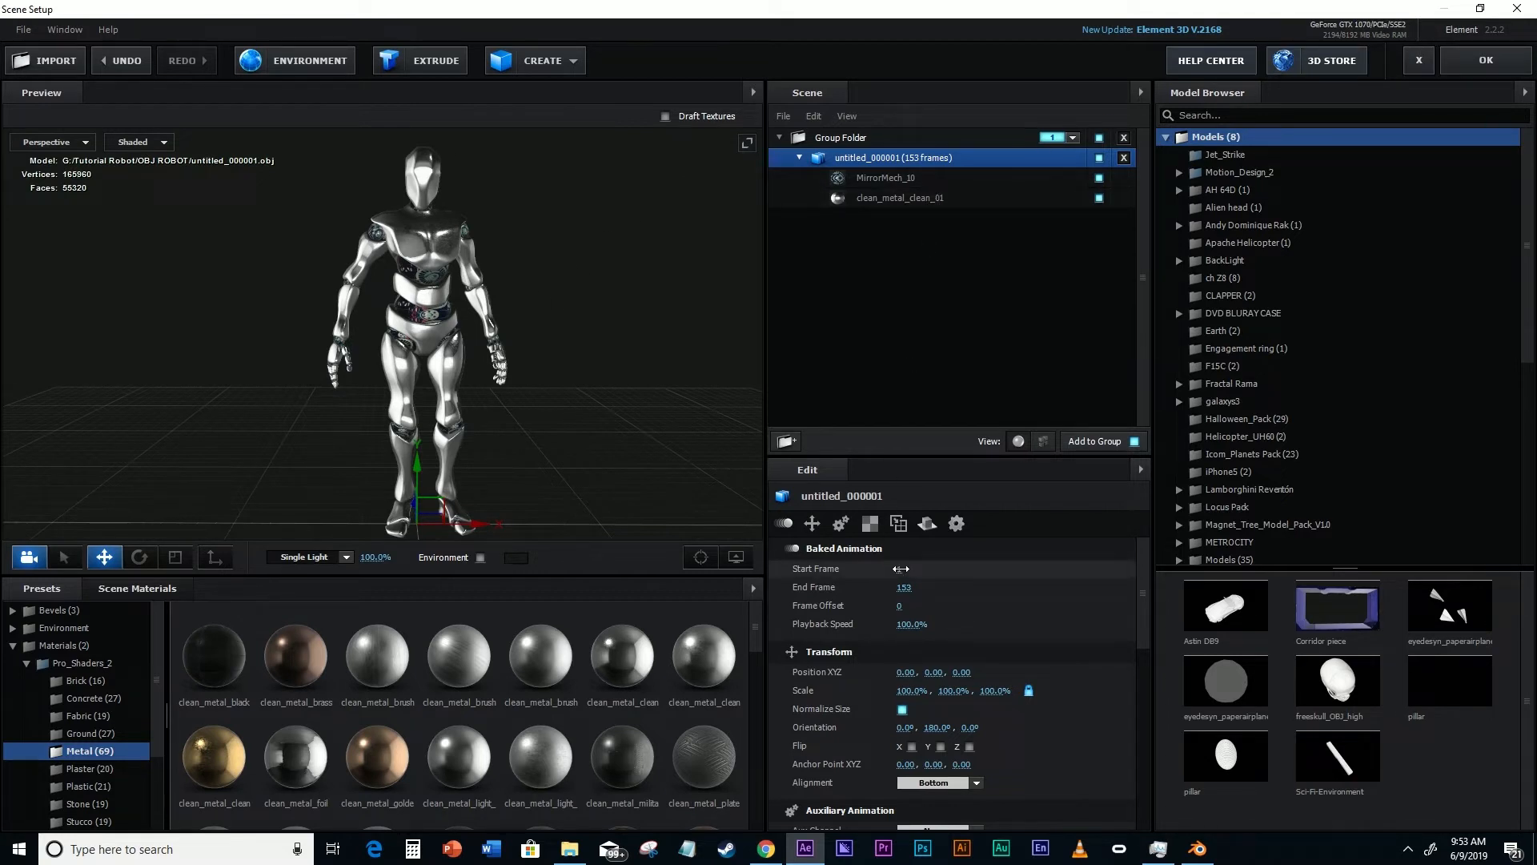
- Accept the scene setup and scrub the INSTA ROBOT composition to 0;00;00;14
left_click(1486, 61)
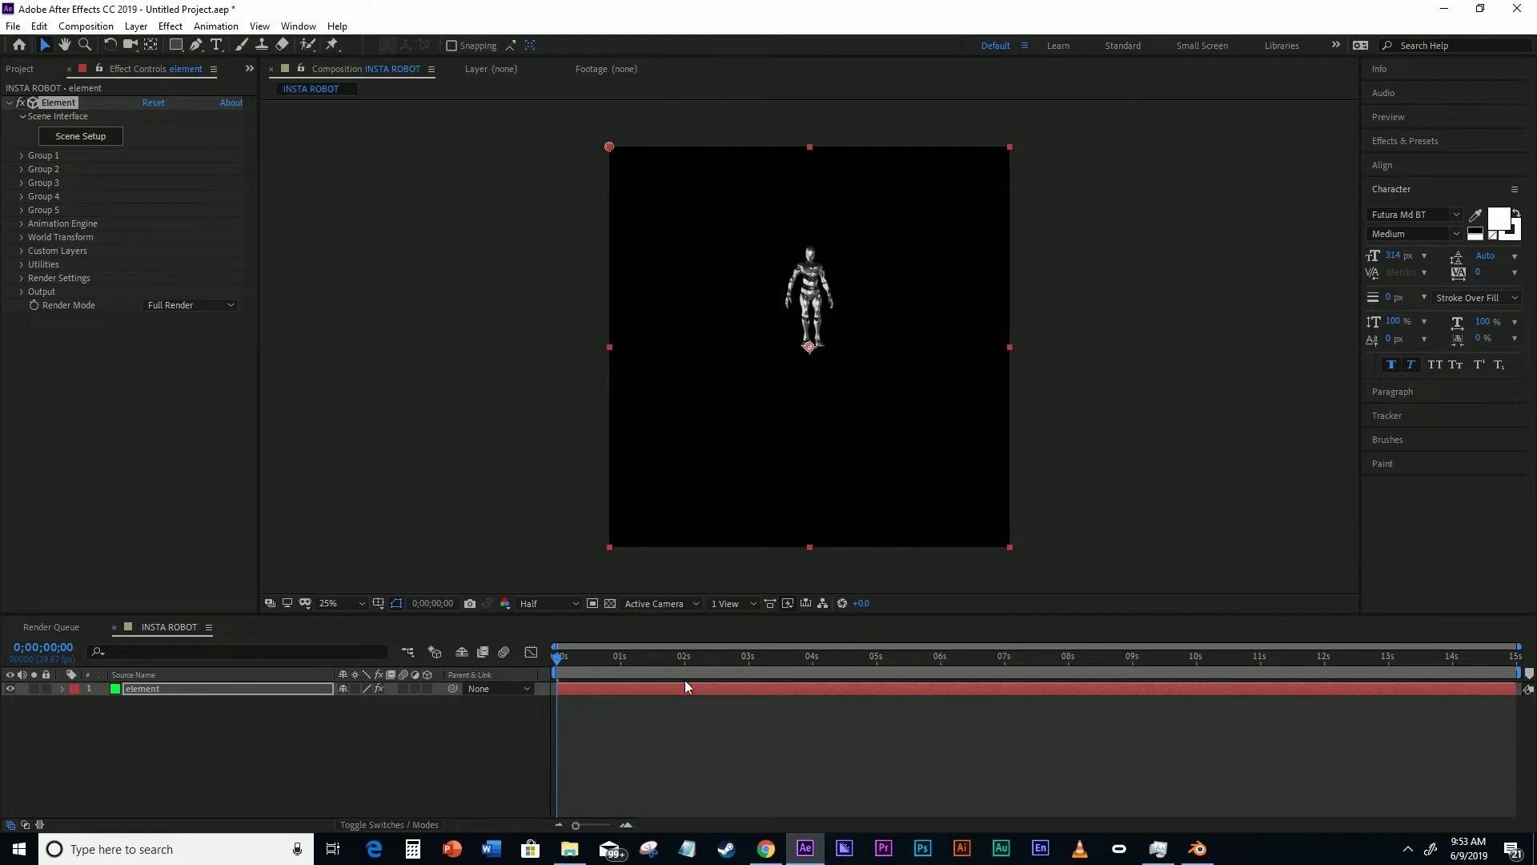
left_click(558, 663)
left_click_drag(556, 659, 585, 658)
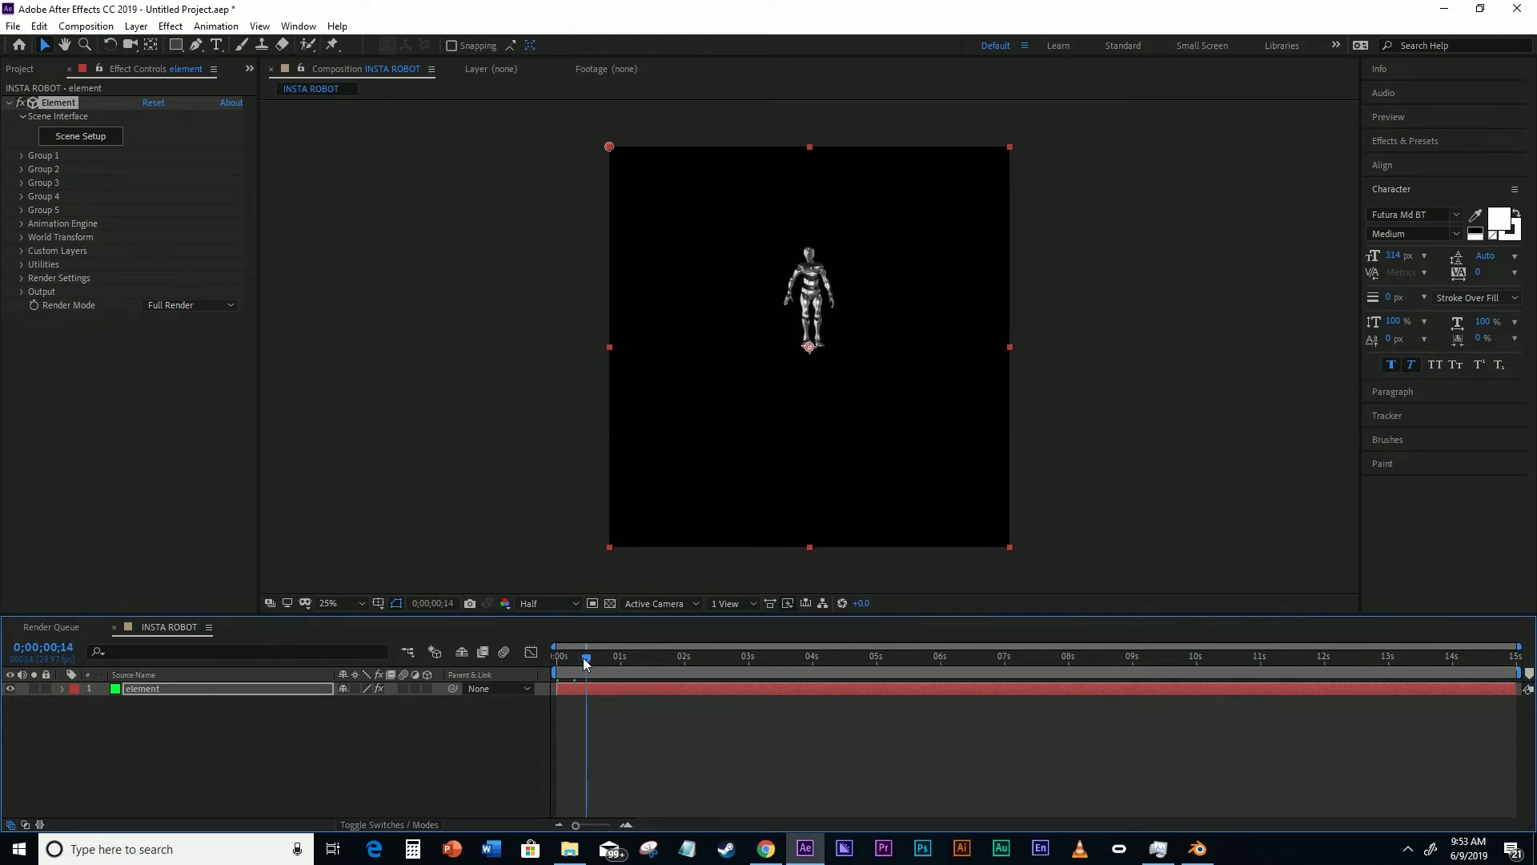
- Set both the composition view resolution and the playback preview resolution to Quarter
left_click(562, 603)
left_click(556, 684)
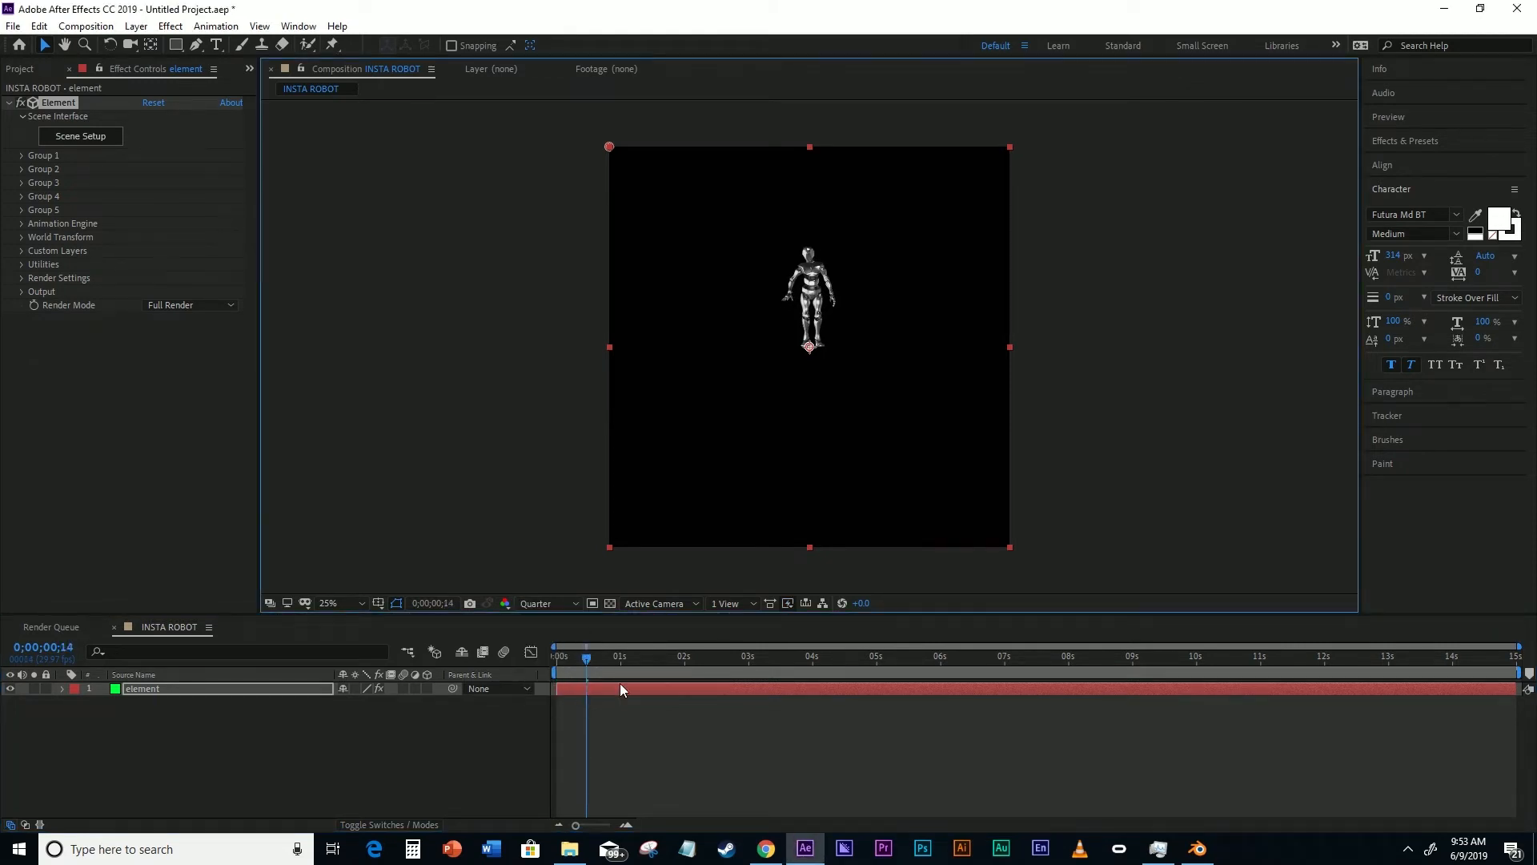
key("period")
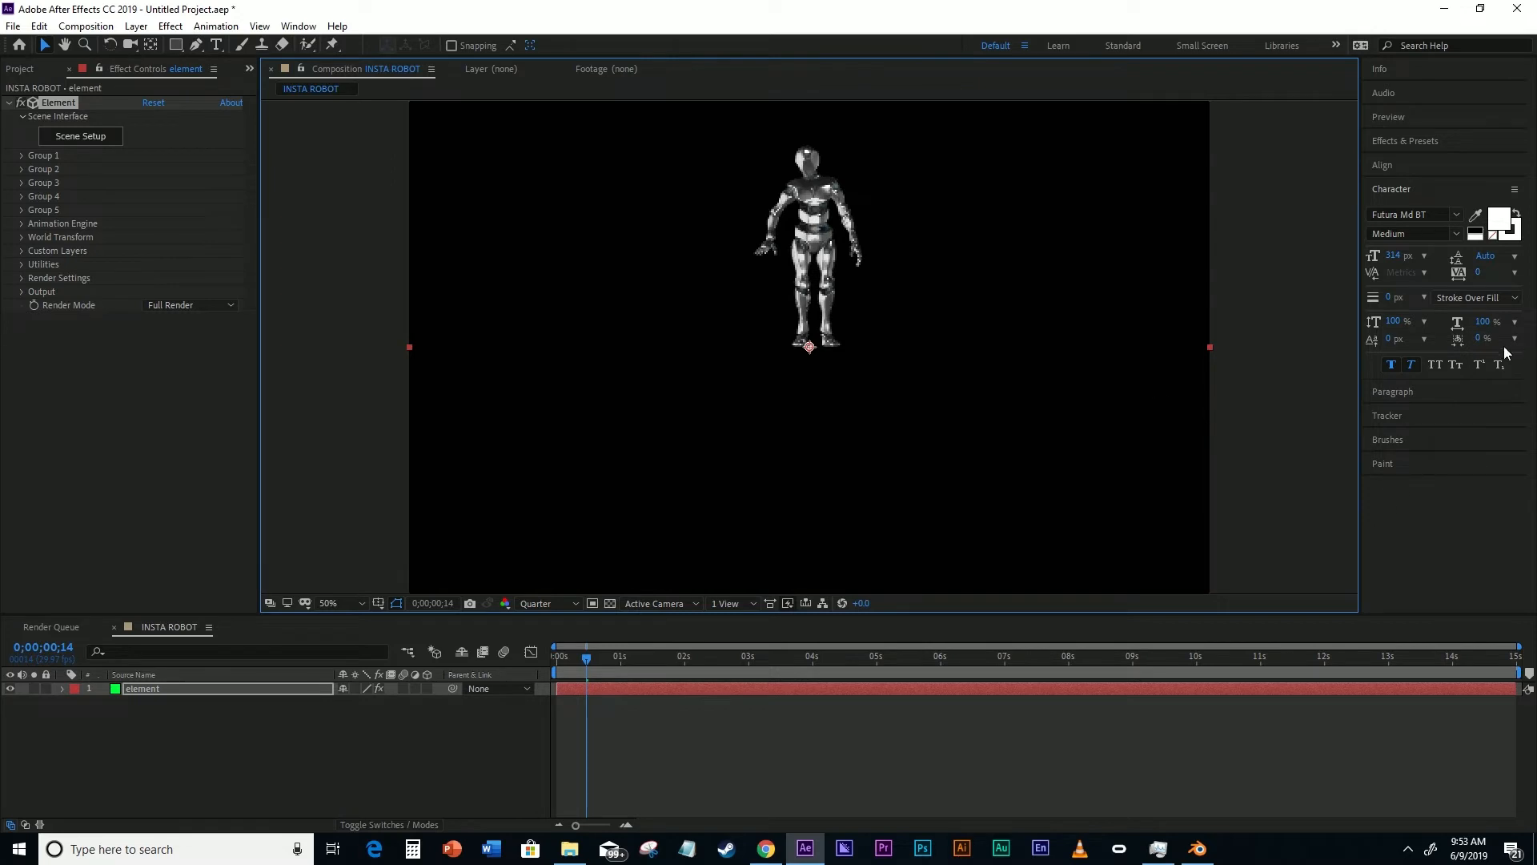
left_click(1428, 122)
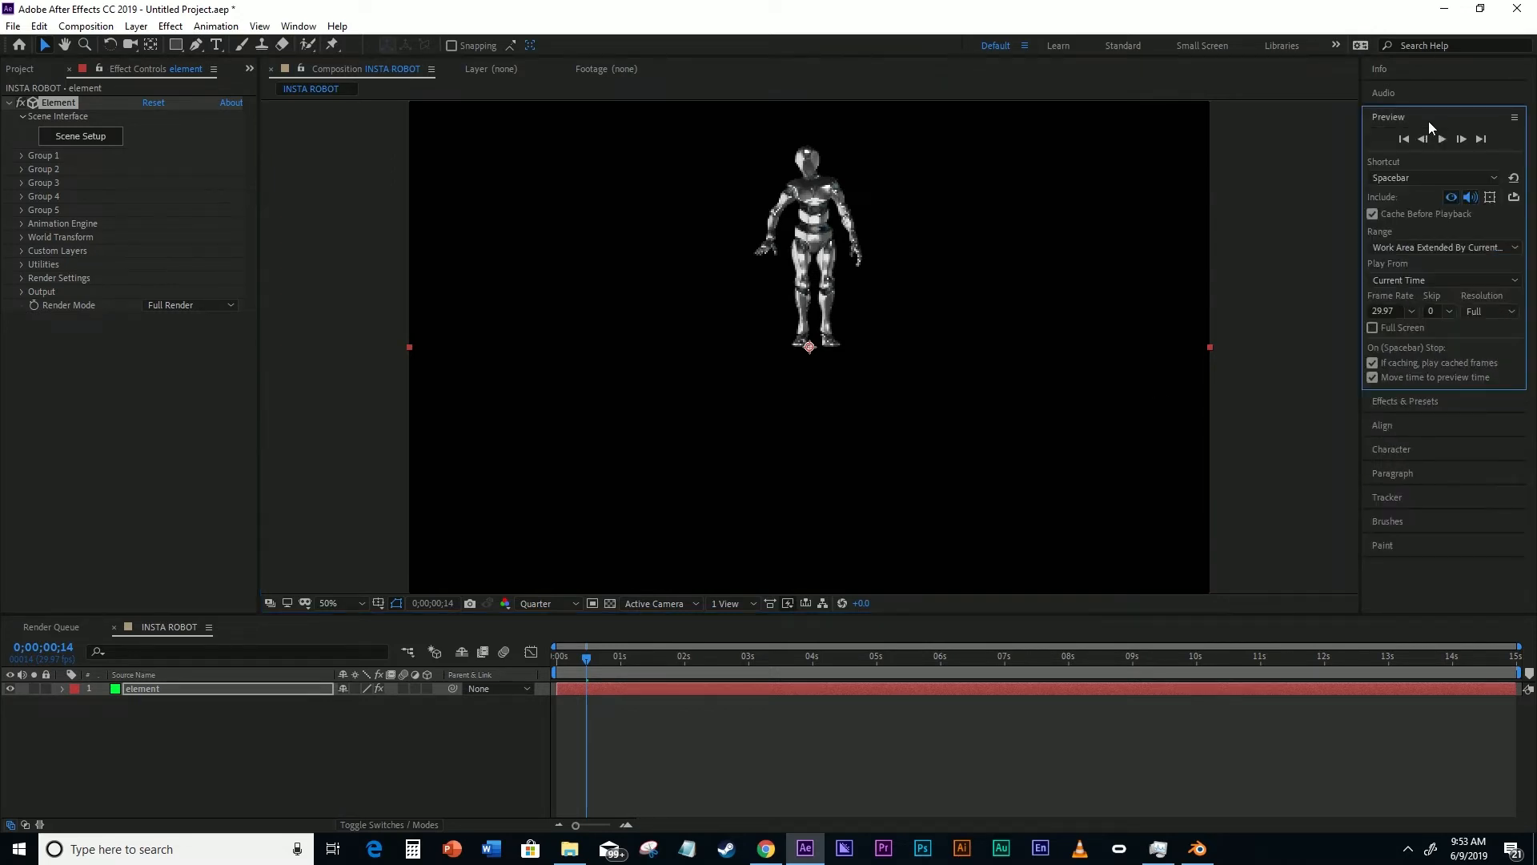
left_click(1487, 310)
left_click(1473, 400)
left_click(1181, 734)
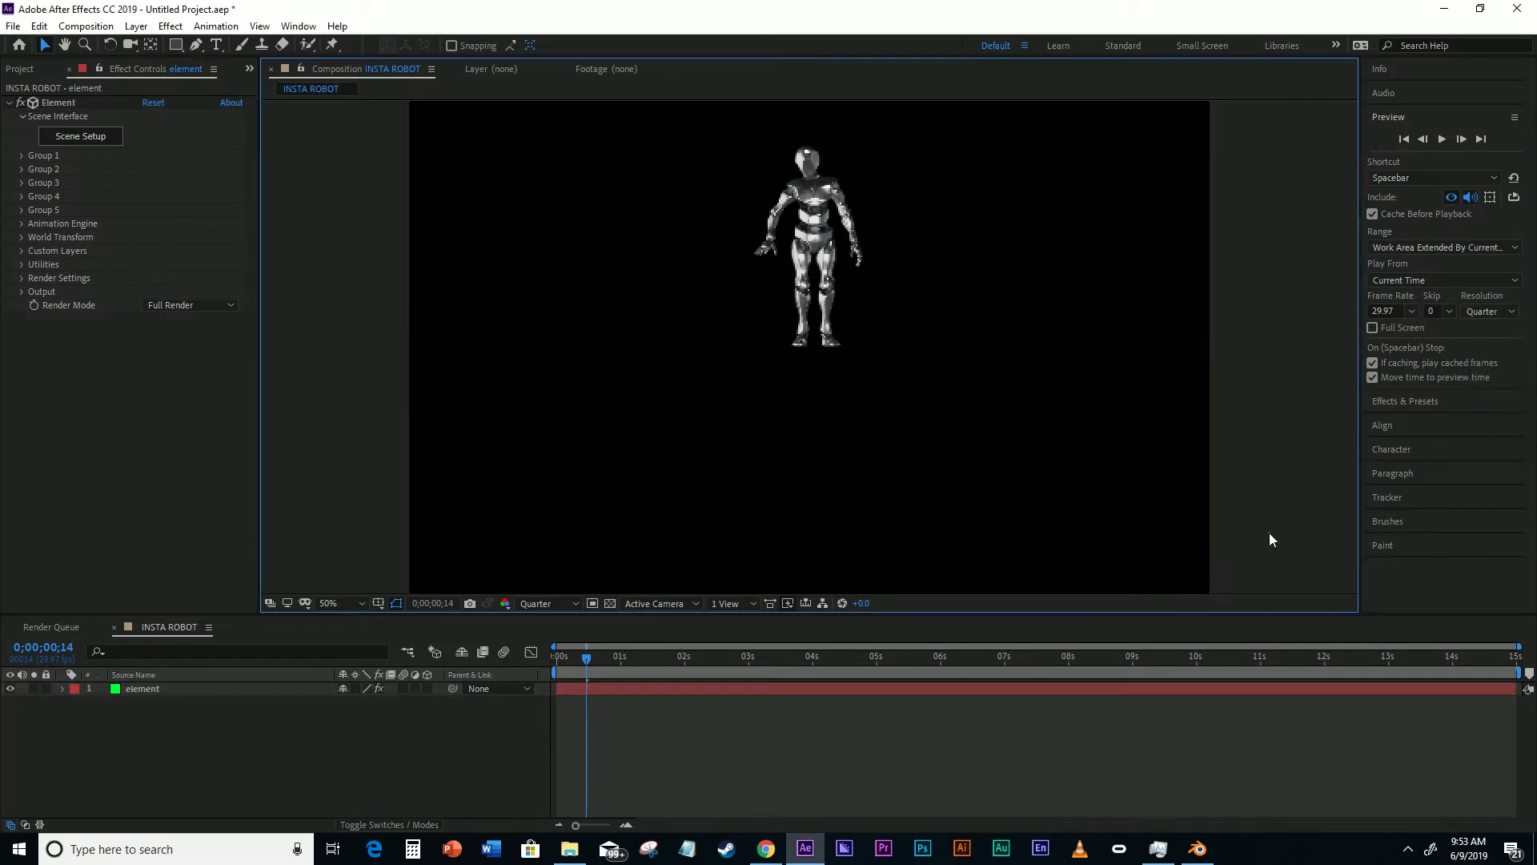
- Scrub the robot's animation to 0;00;00;22 and return to the first frame
left_click_drag(586, 657, 604, 657)
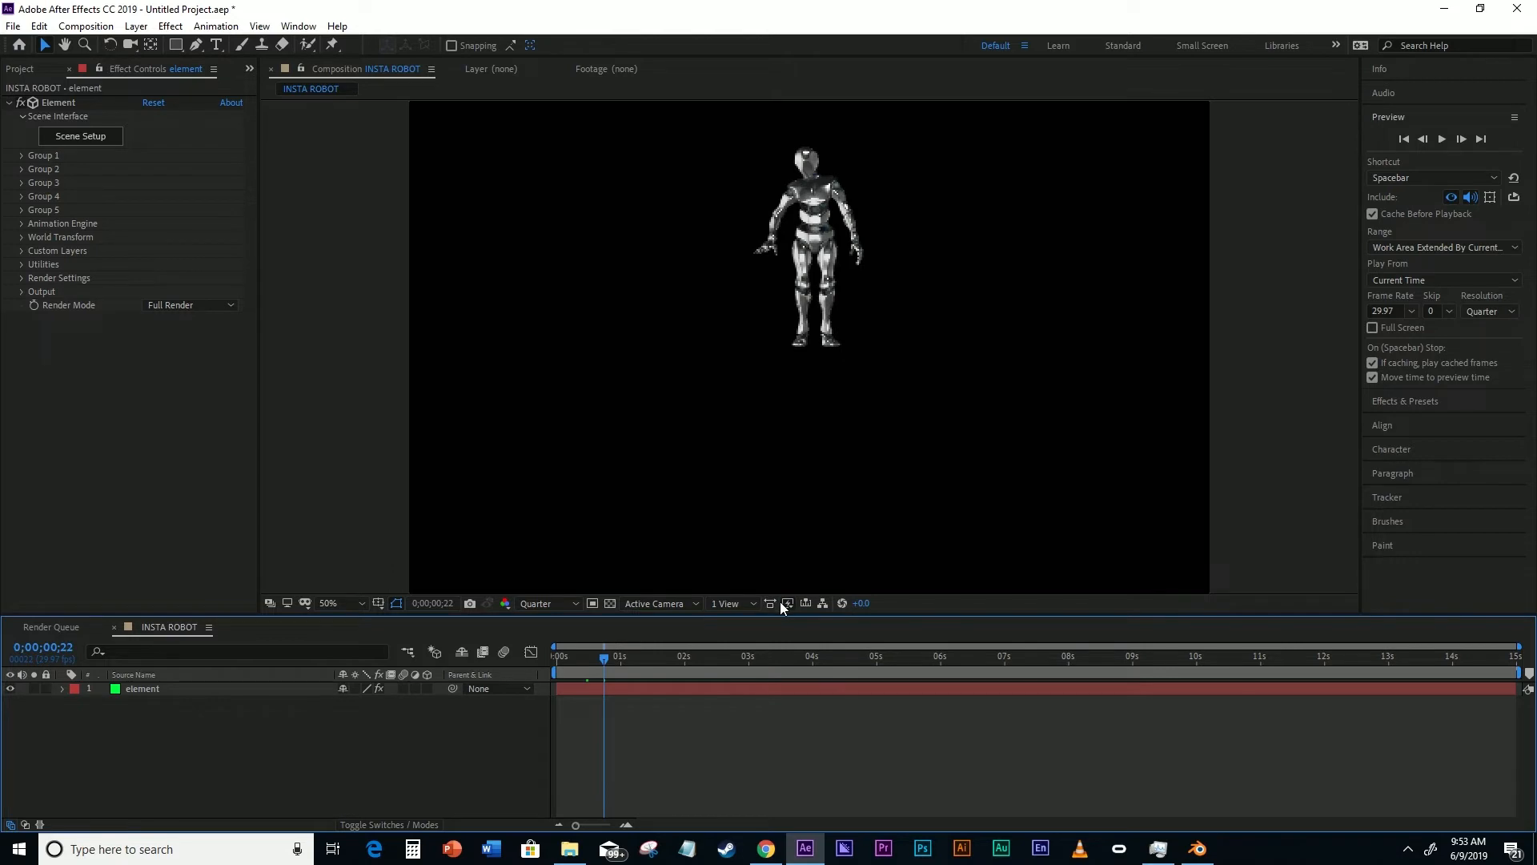
left_click(782, 607)
left_click(821, 617)
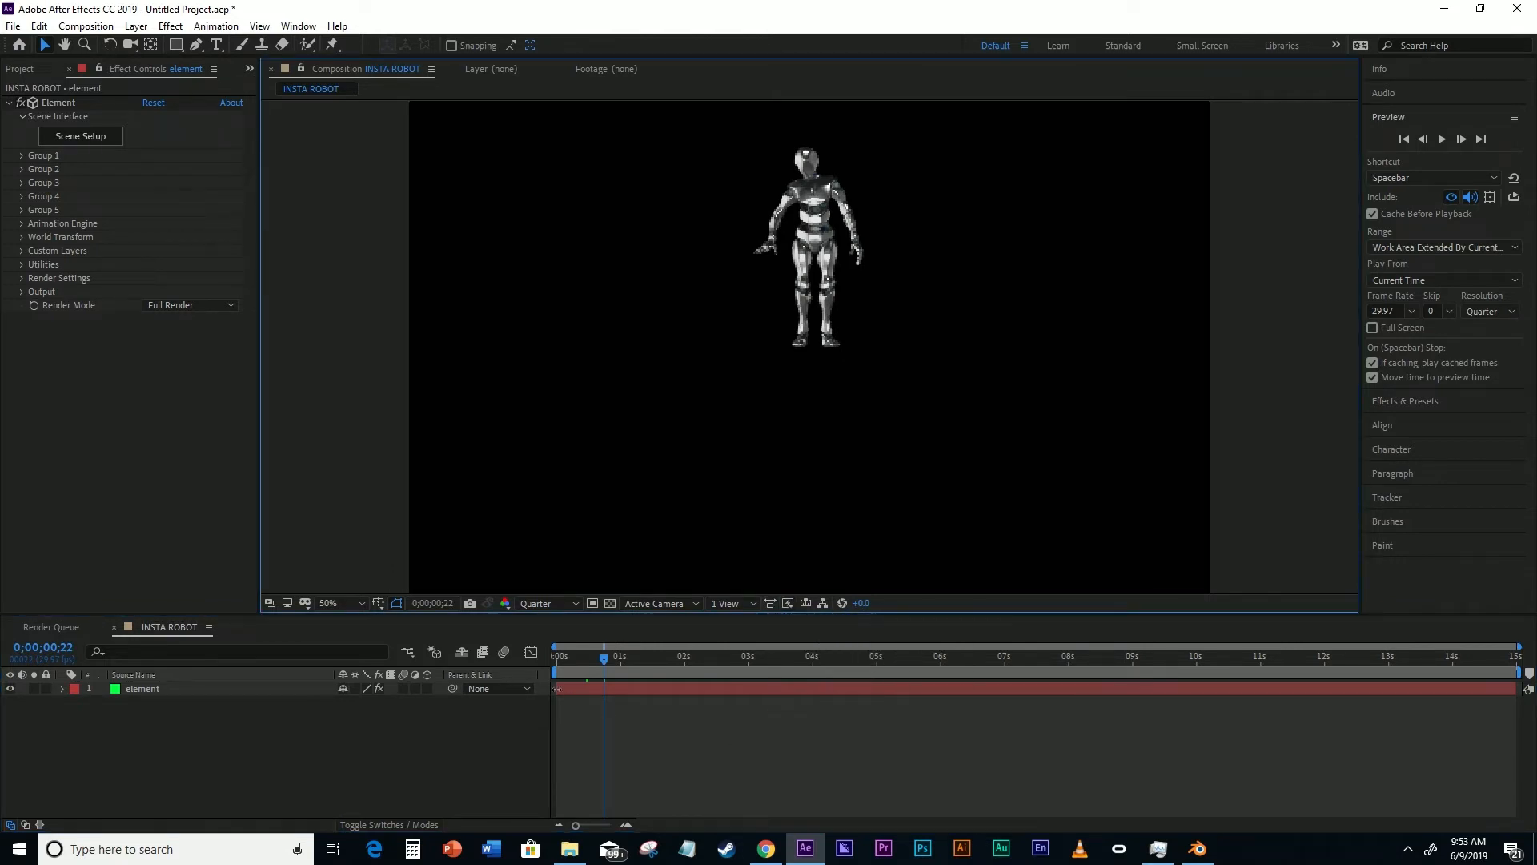
left_click_drag(604, 660, 542, 712)
key("comma")
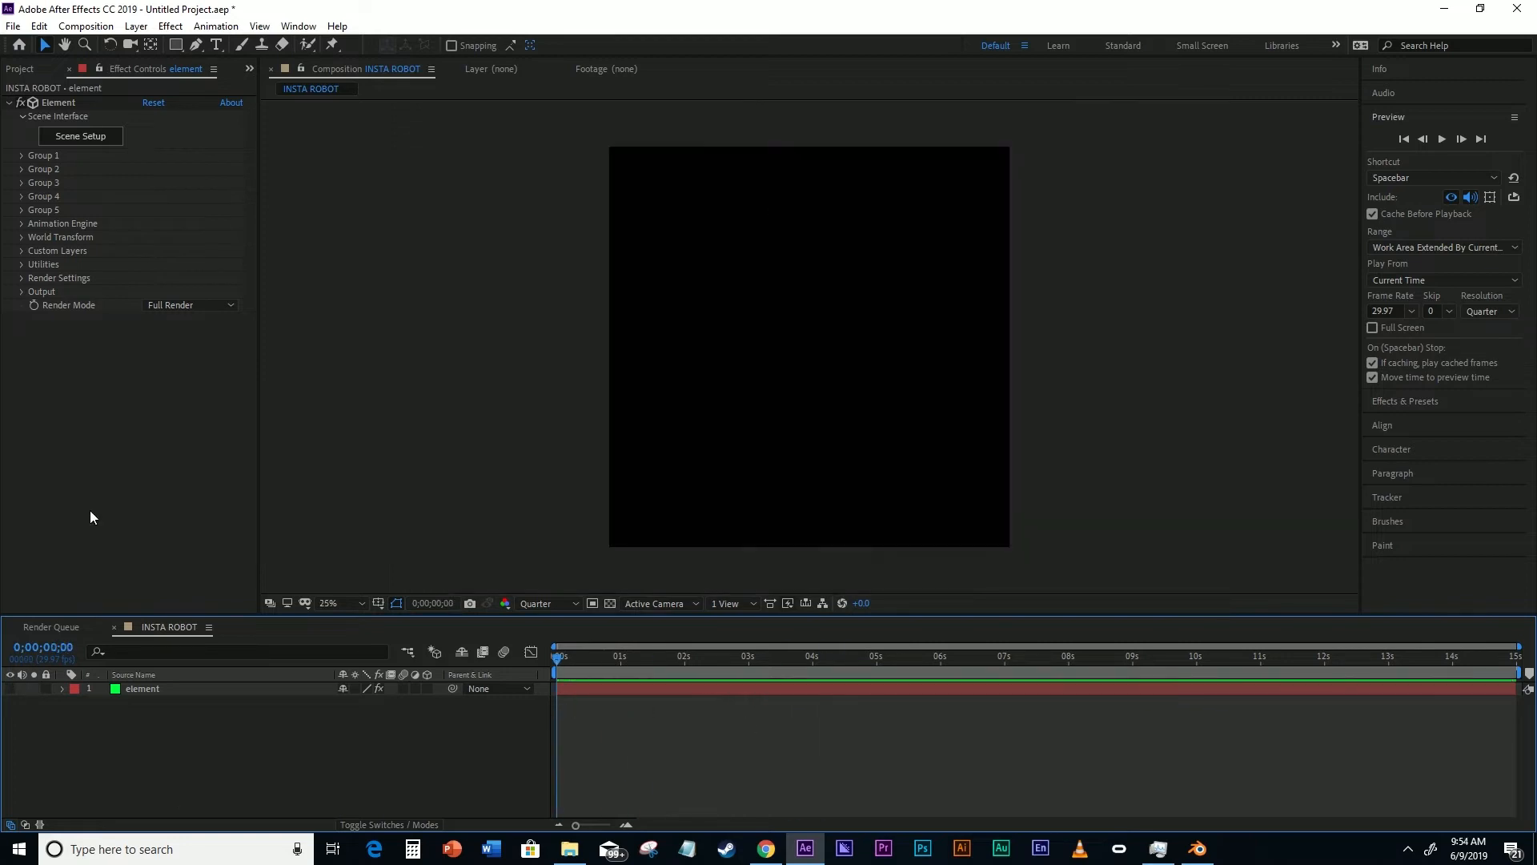
- Add the astronomy-dolomites-evening-1624496.jpg photo to the INSTA ROBOT composition beneath the element layer
left_click(29, 71)
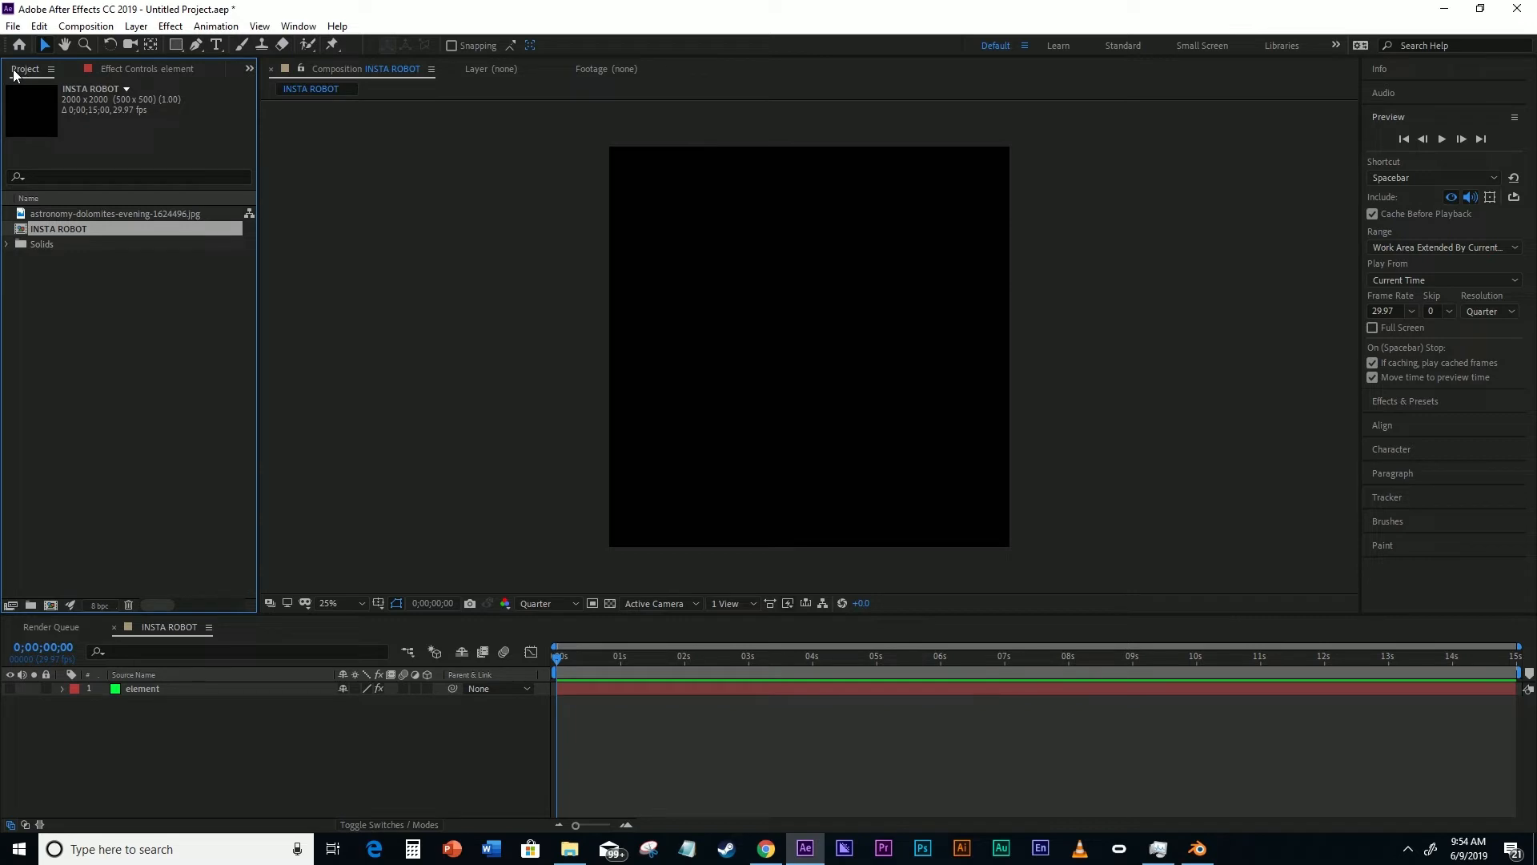
left_click(60, 213)
left_click_drag(59, 213, 177, 719)
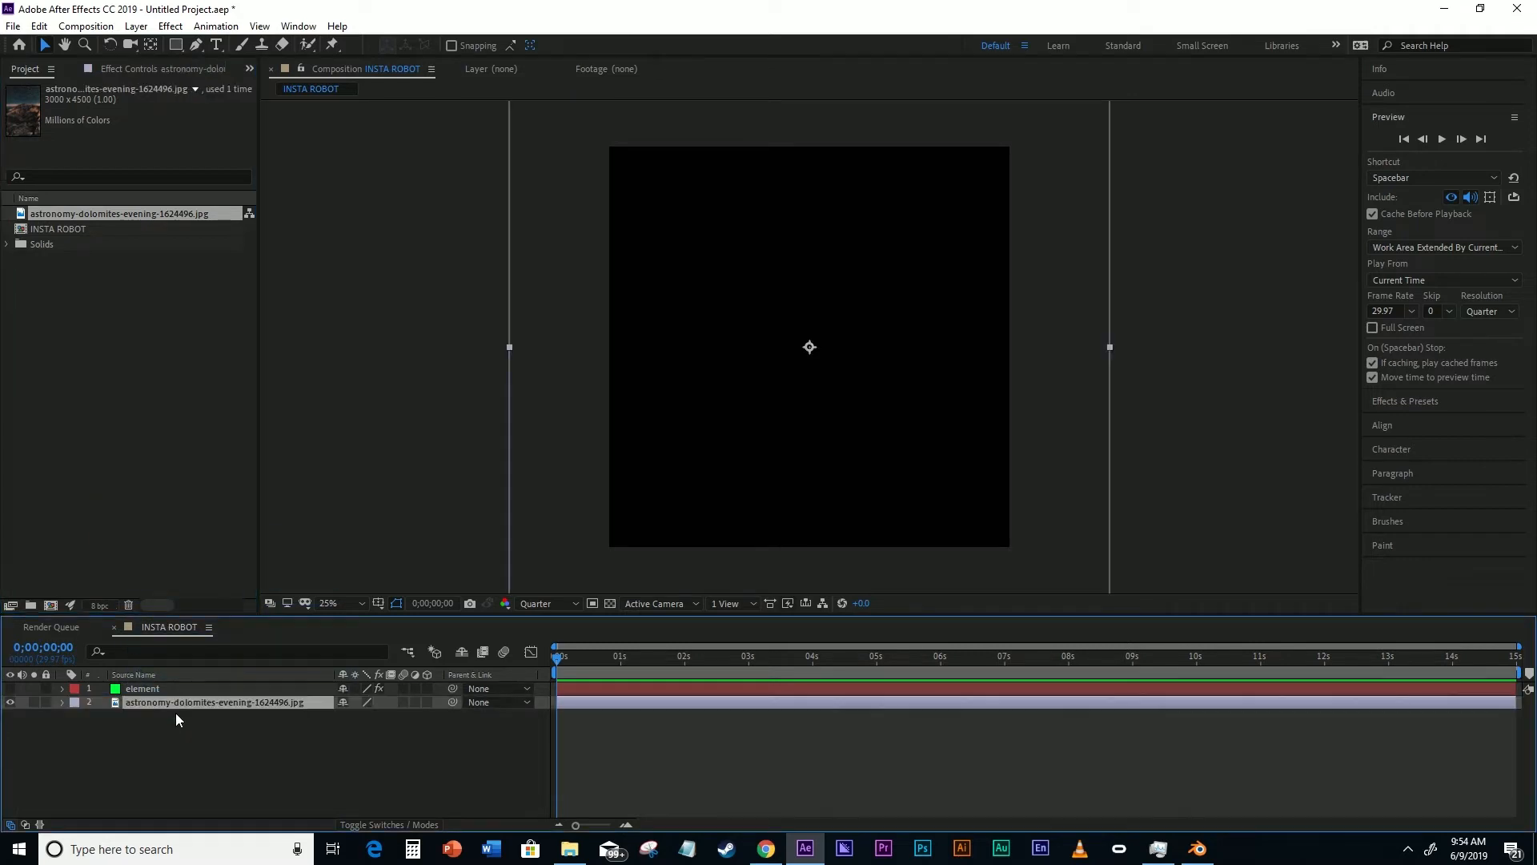
- Move the mountain photo straight down in the frame so more of the starry sky shows above the peak
key("comma")
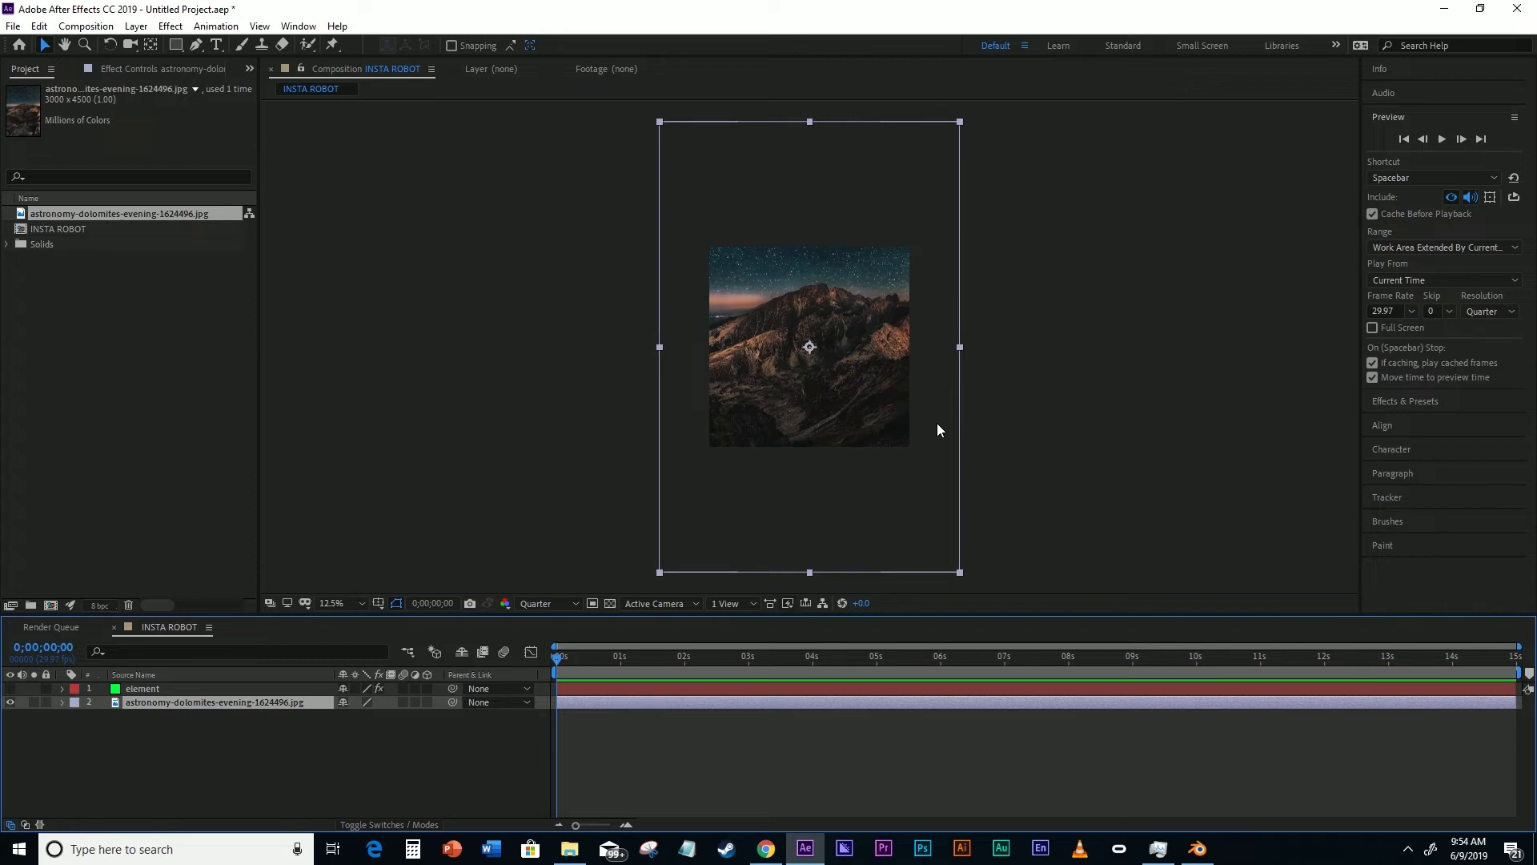
left_click_drag(935, 378, 934, 409)
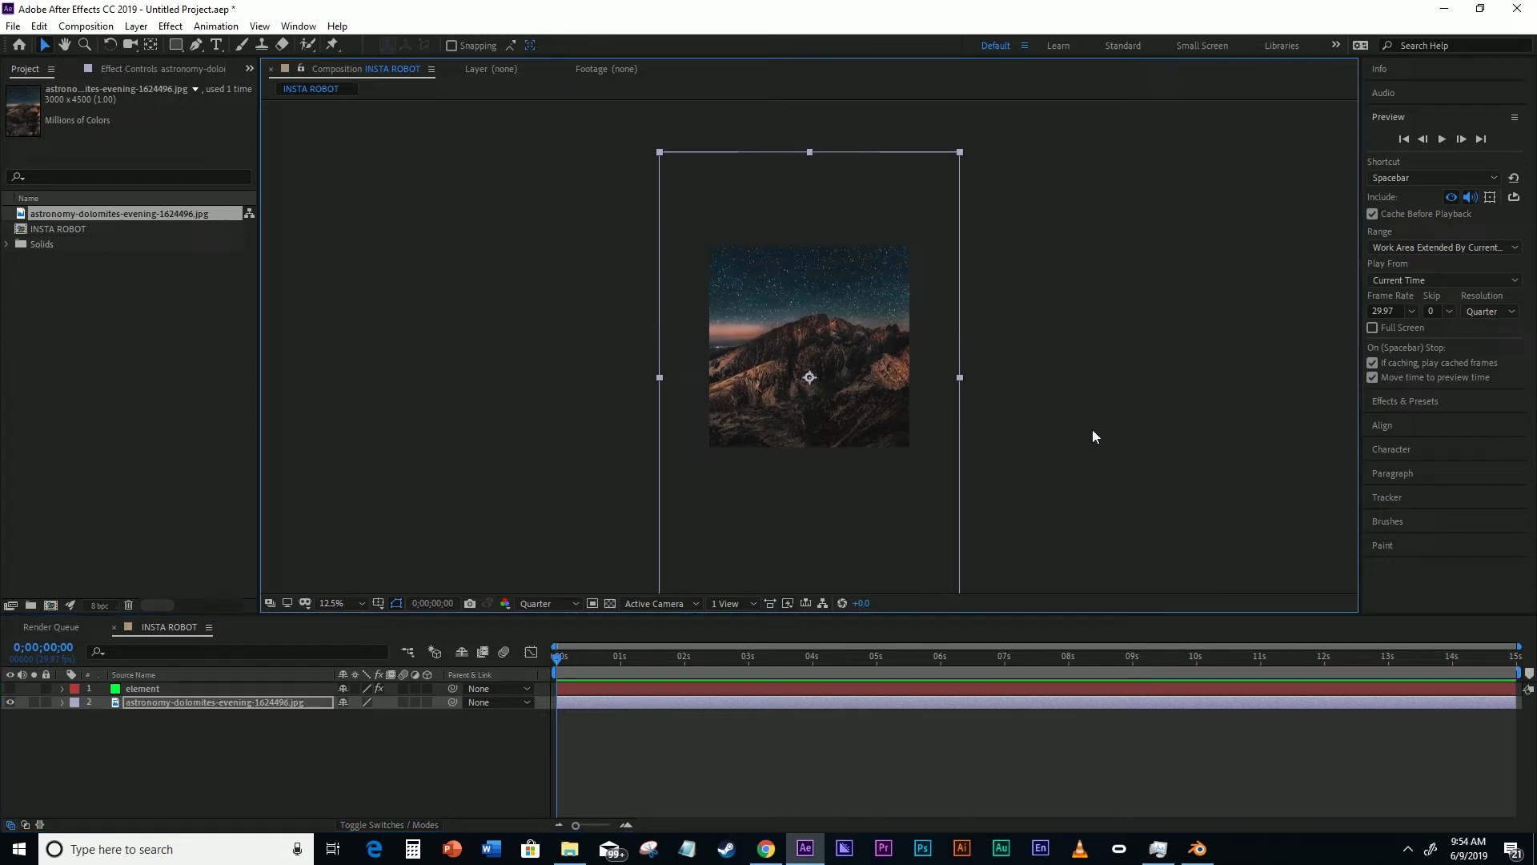
key("period")
key("period")
key("comma")
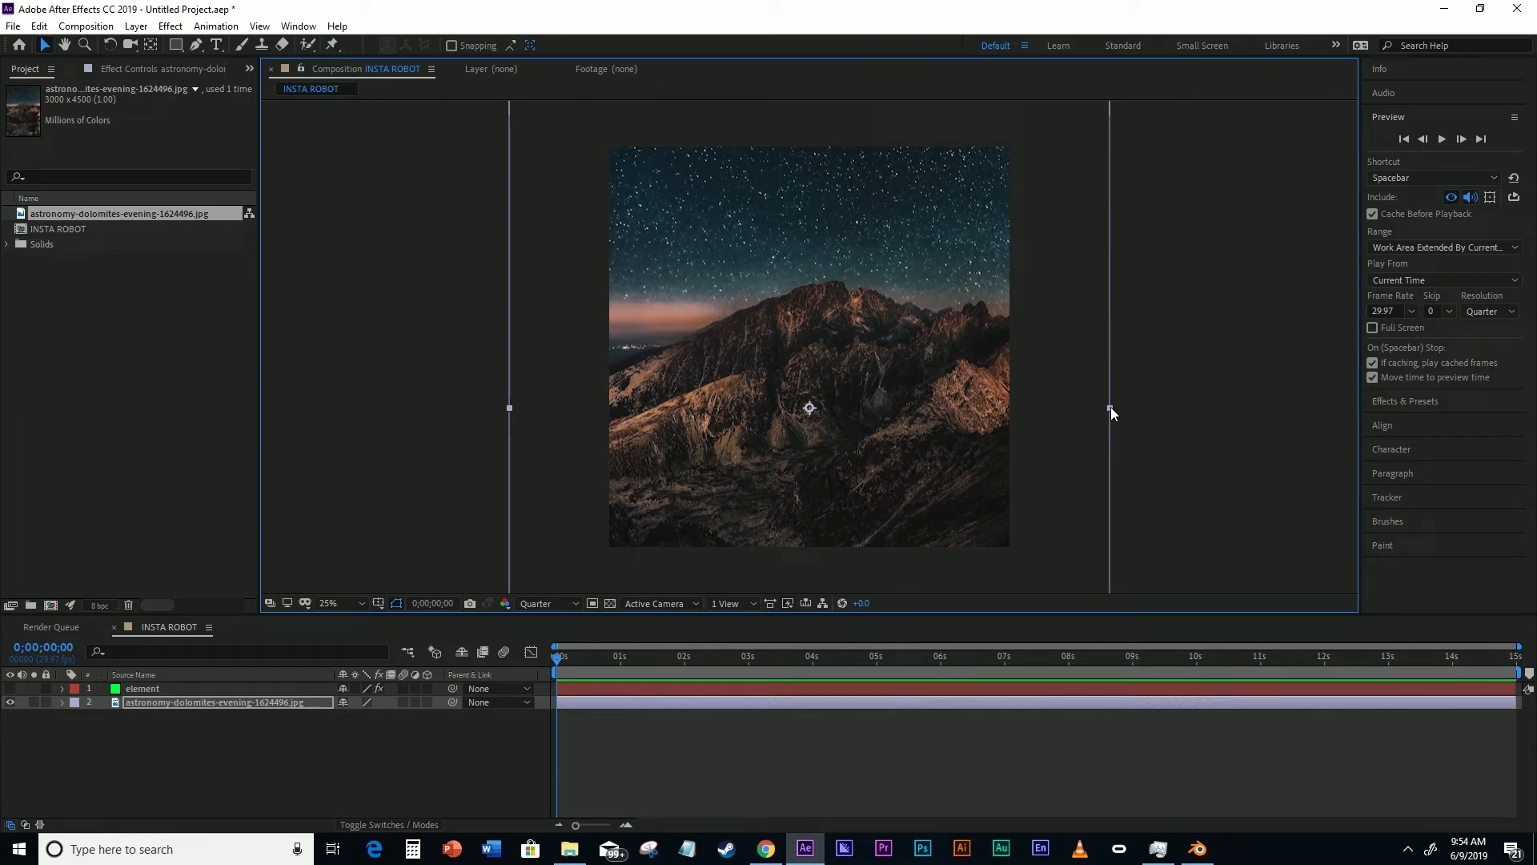
left_click_drag(1014, 376, 1014, 399)
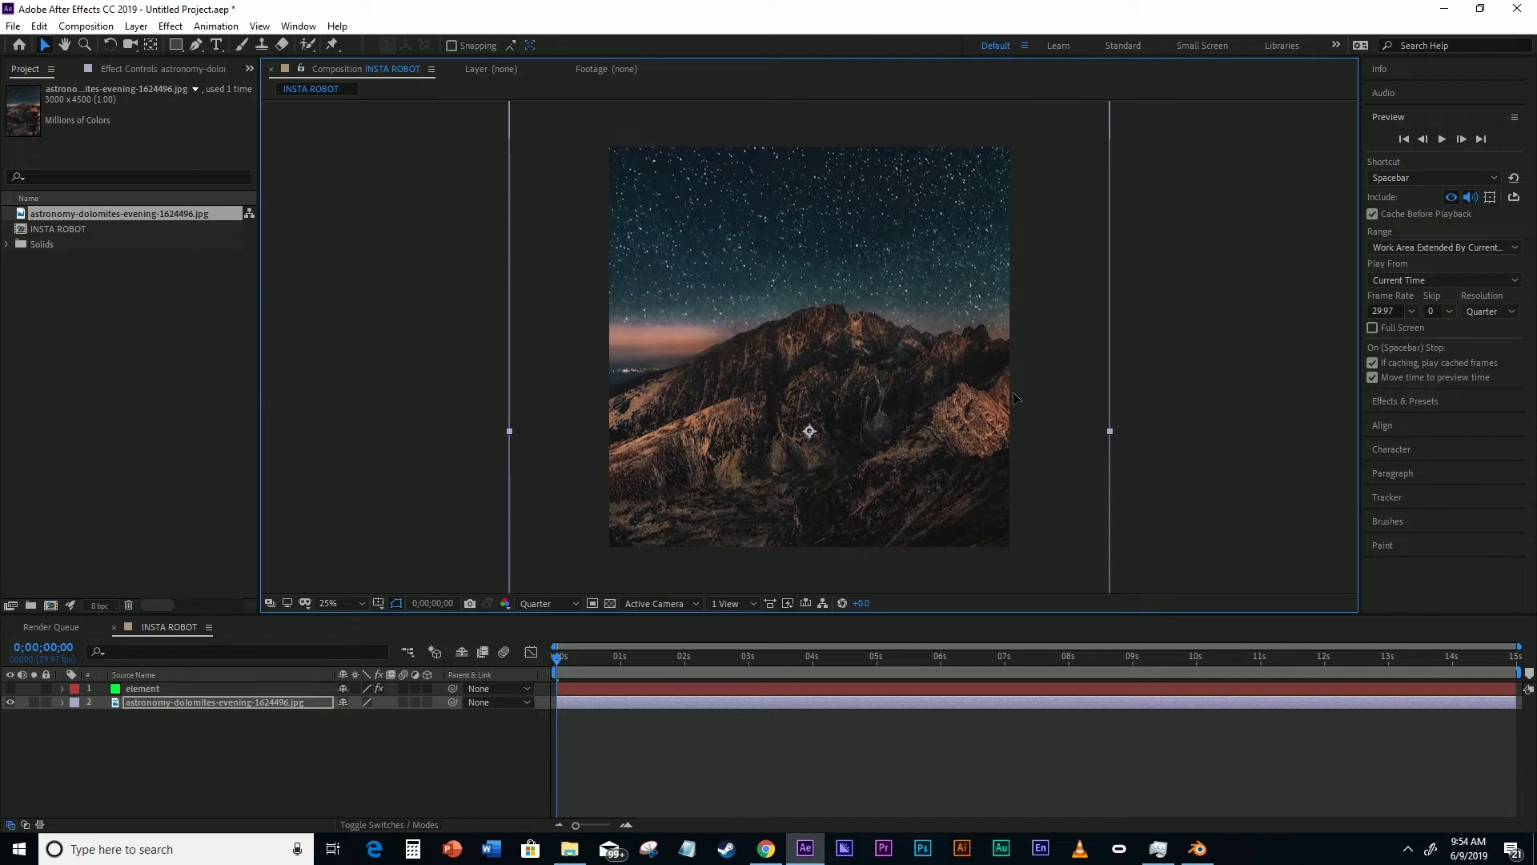
- Set the composition view resolution to Full and scale the mountain photo down proportionally, keeping the frame fully covered
left_click(562, 606)
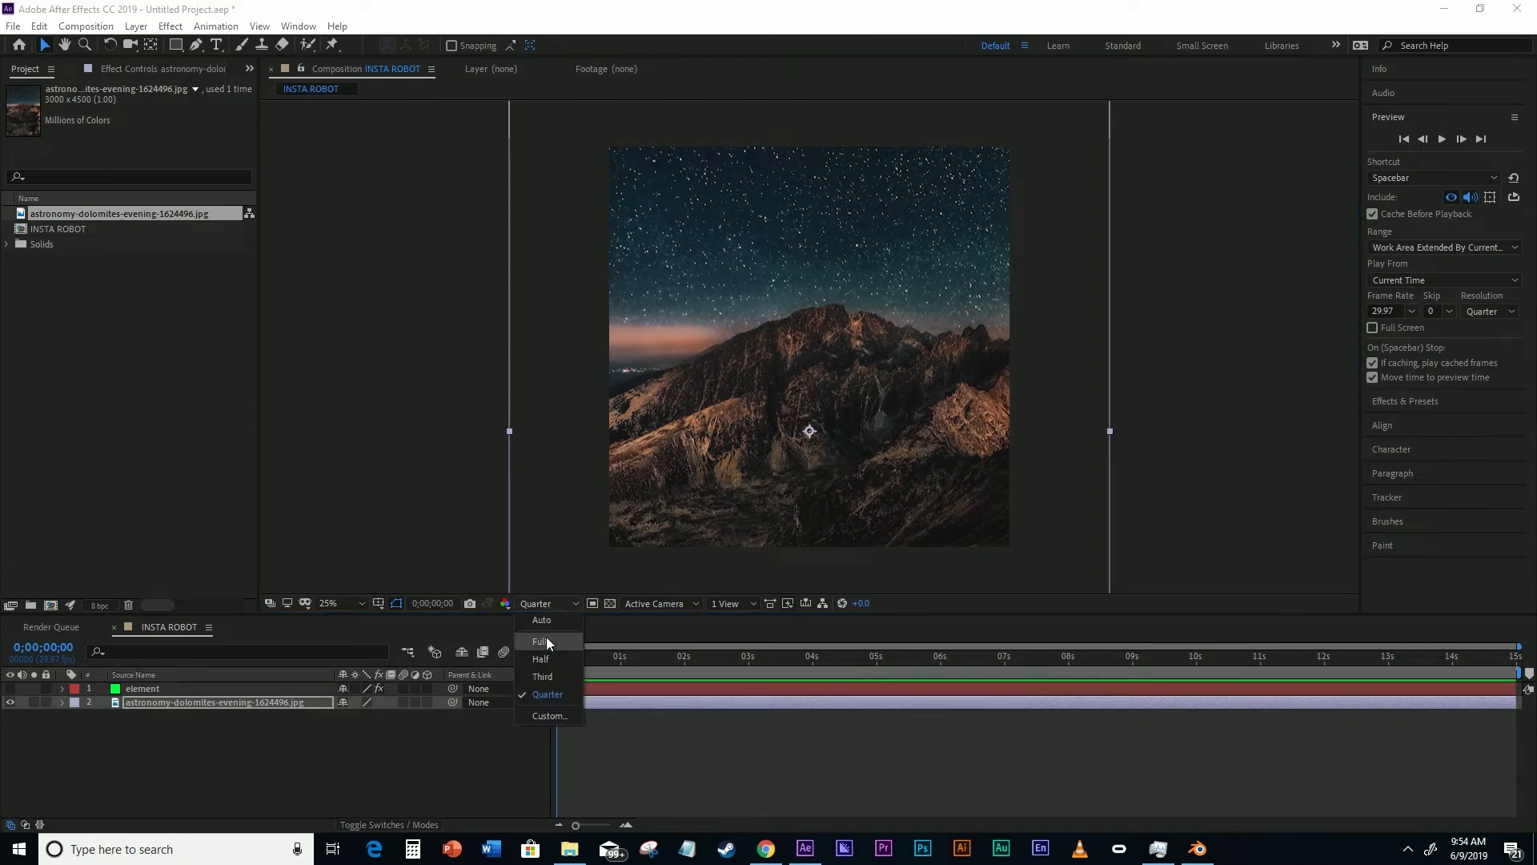
left_click(546, 638)
key("period")
key("comma")
key("comma")
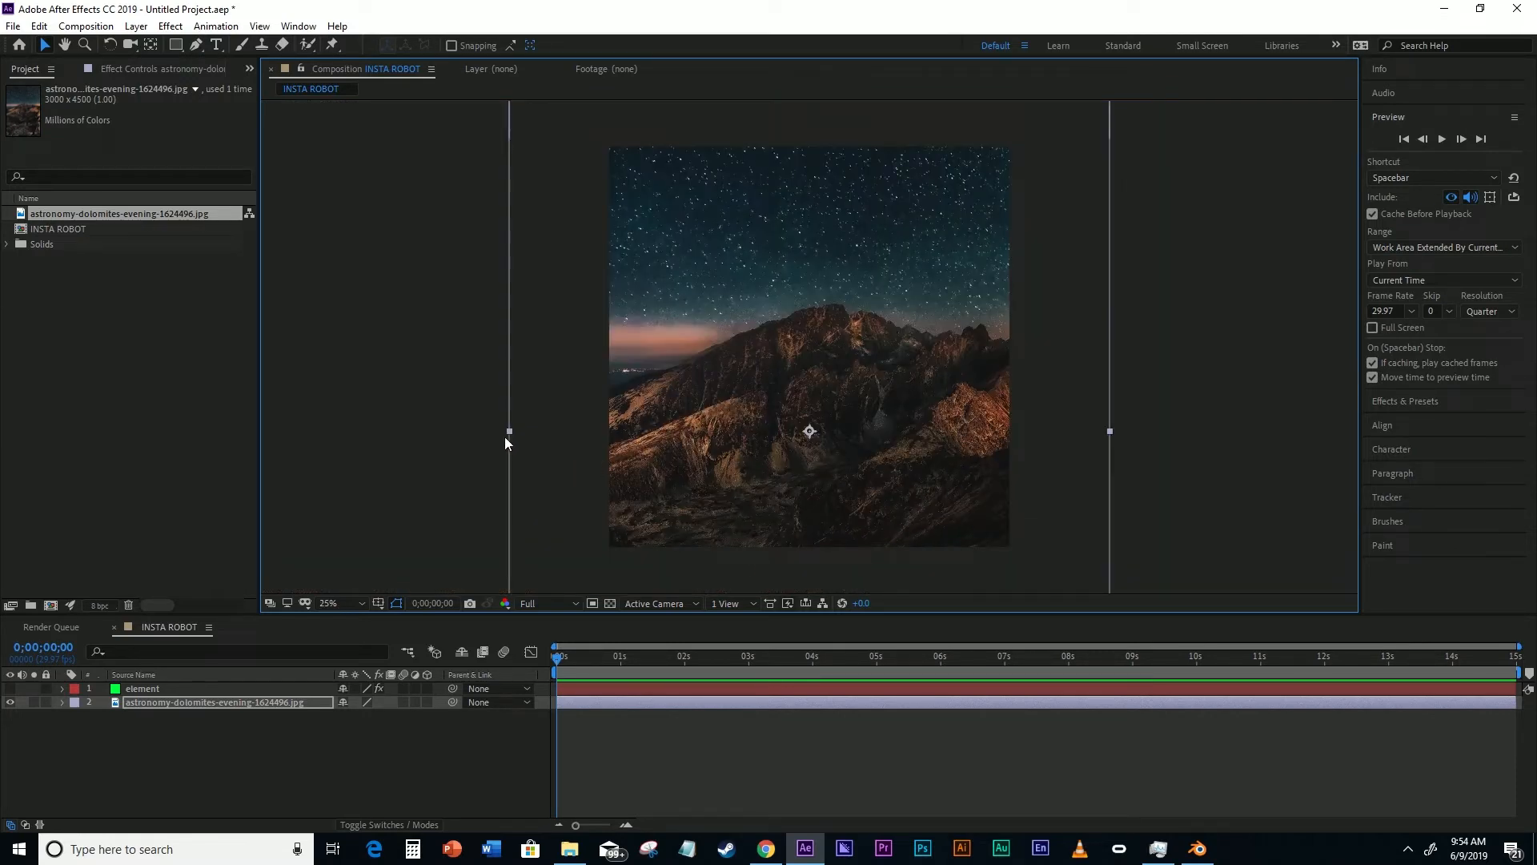
left_click_drag(509, 431, 569, 429)
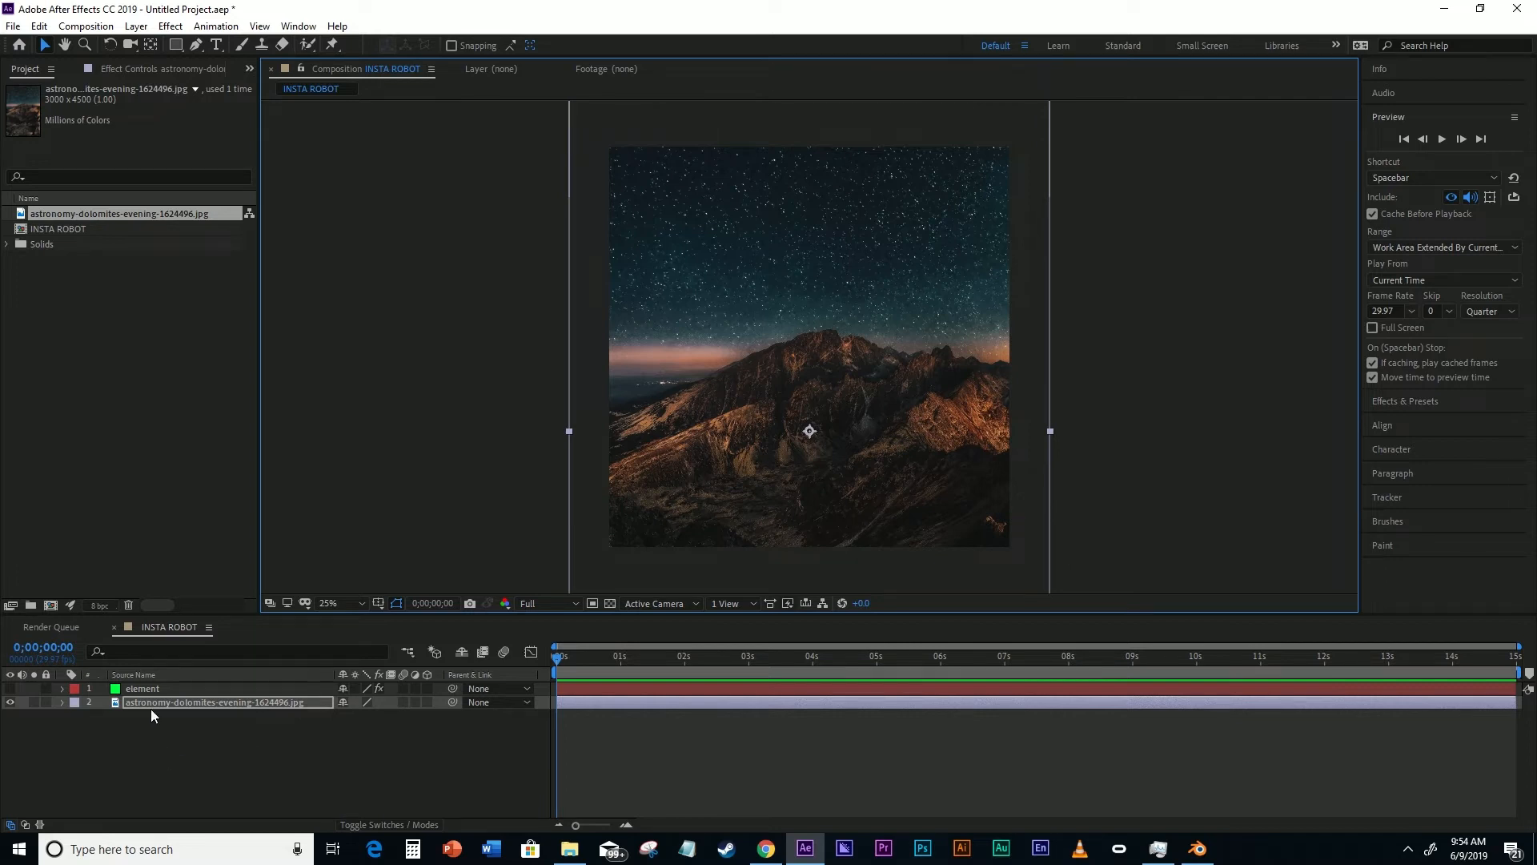
- Temporarily show the element layer to check where the robot stands on the mountain peak
left_click(141, 689)
left_click(10, 688)
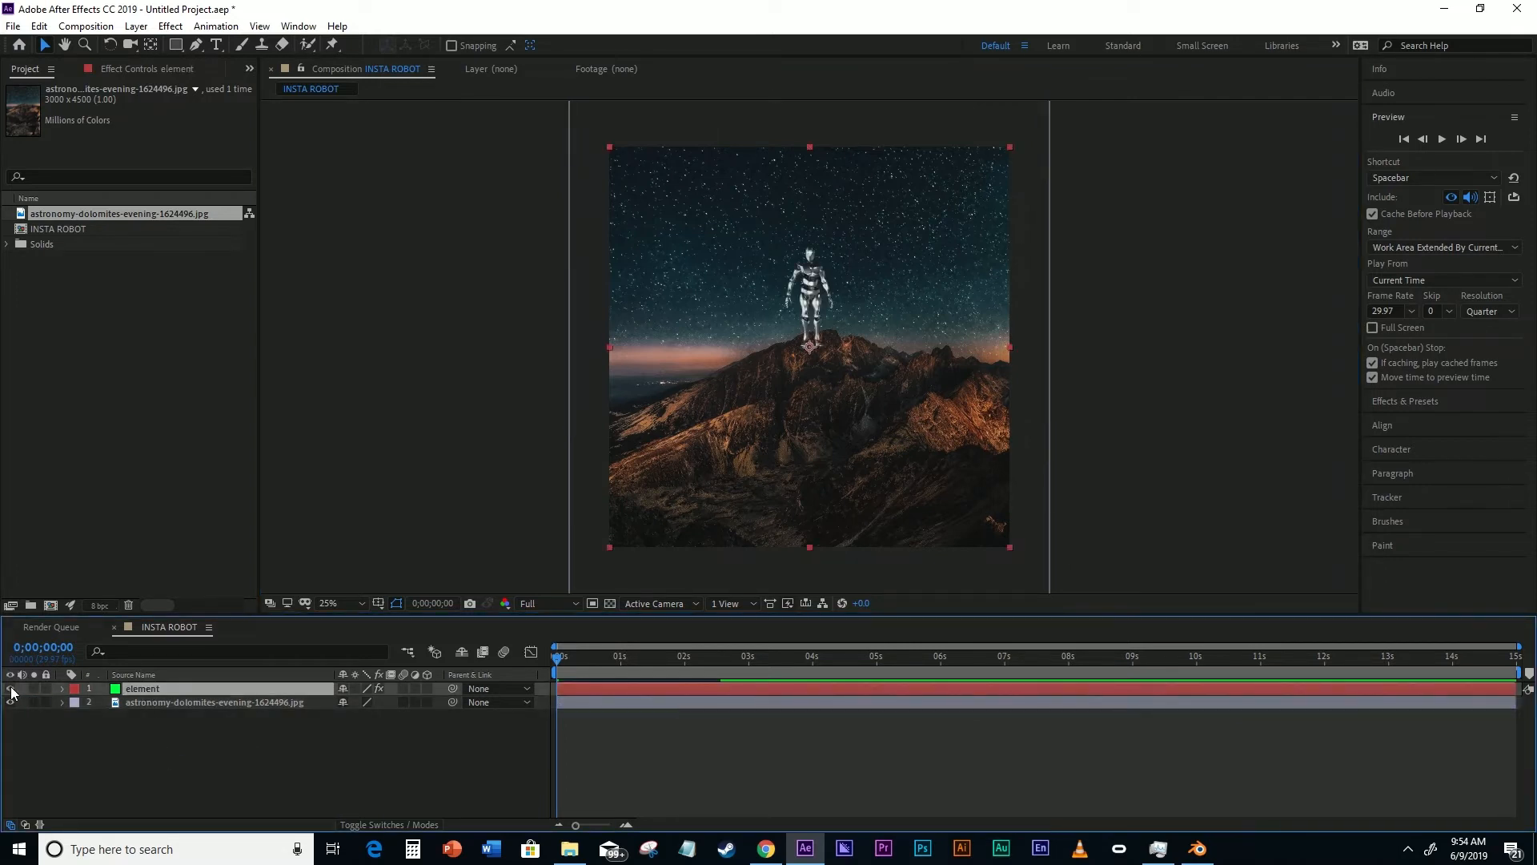
left_click(11, 688)
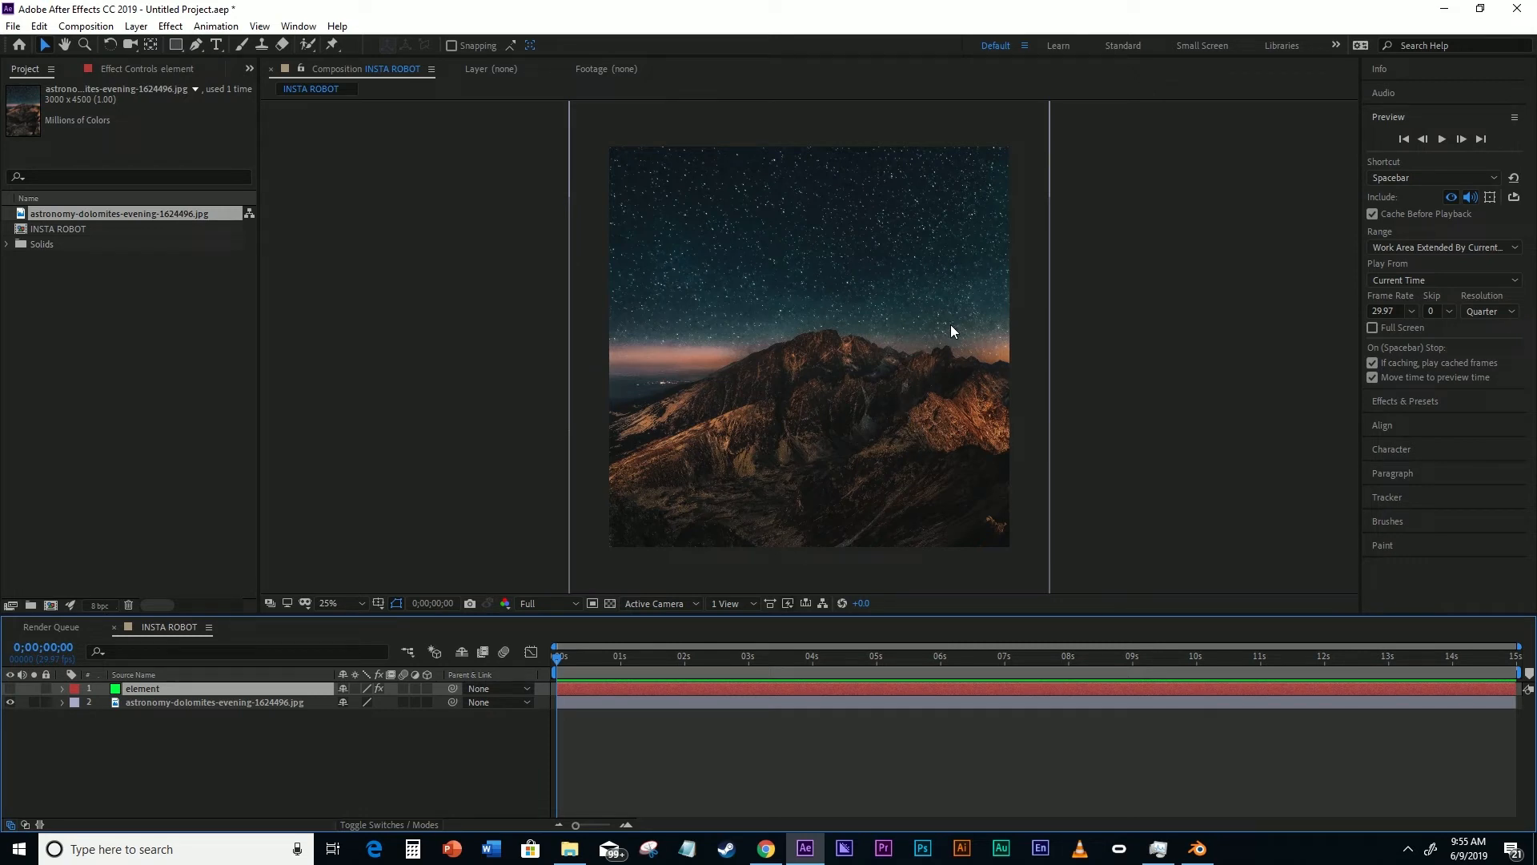
- Duplicate the mountain photo layer and open the upper copy in its own layer view with the lower copy hidden
left_click(185, 700)
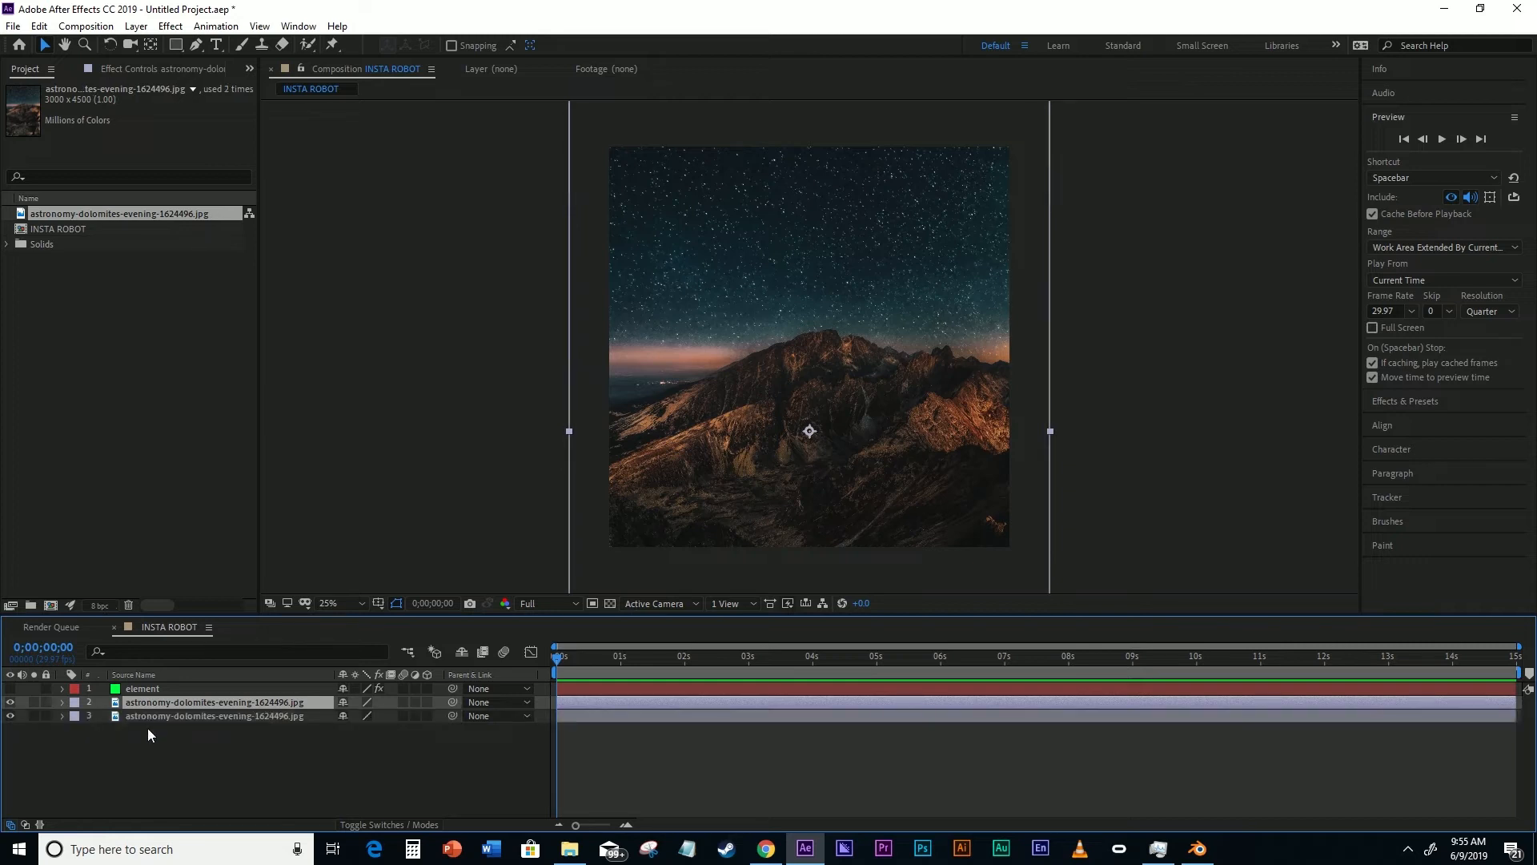
left_click(147, 738)
left_click(160, 701)
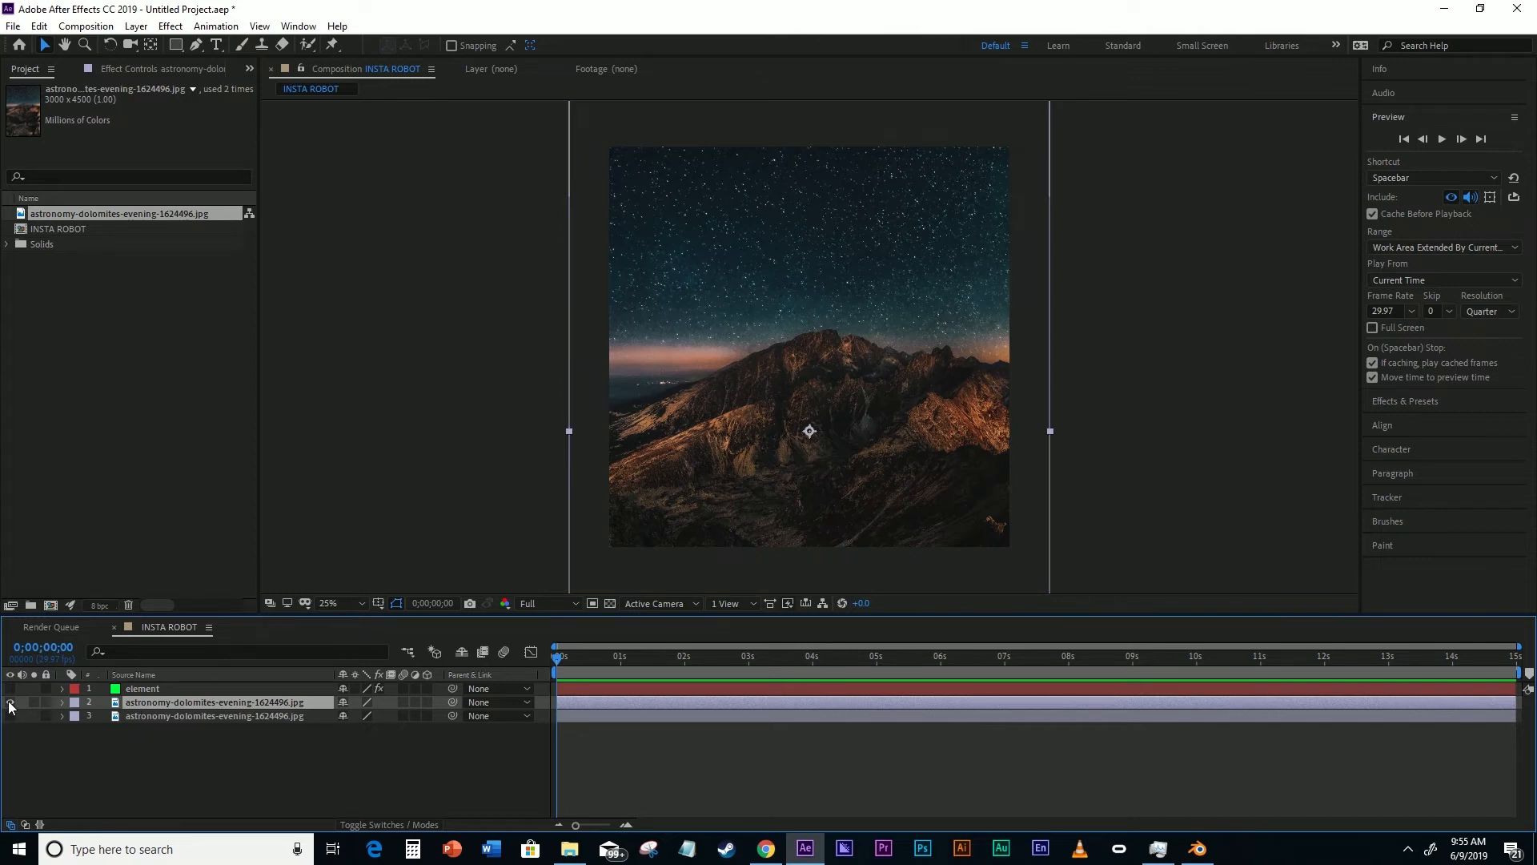
double_click(170, 701)
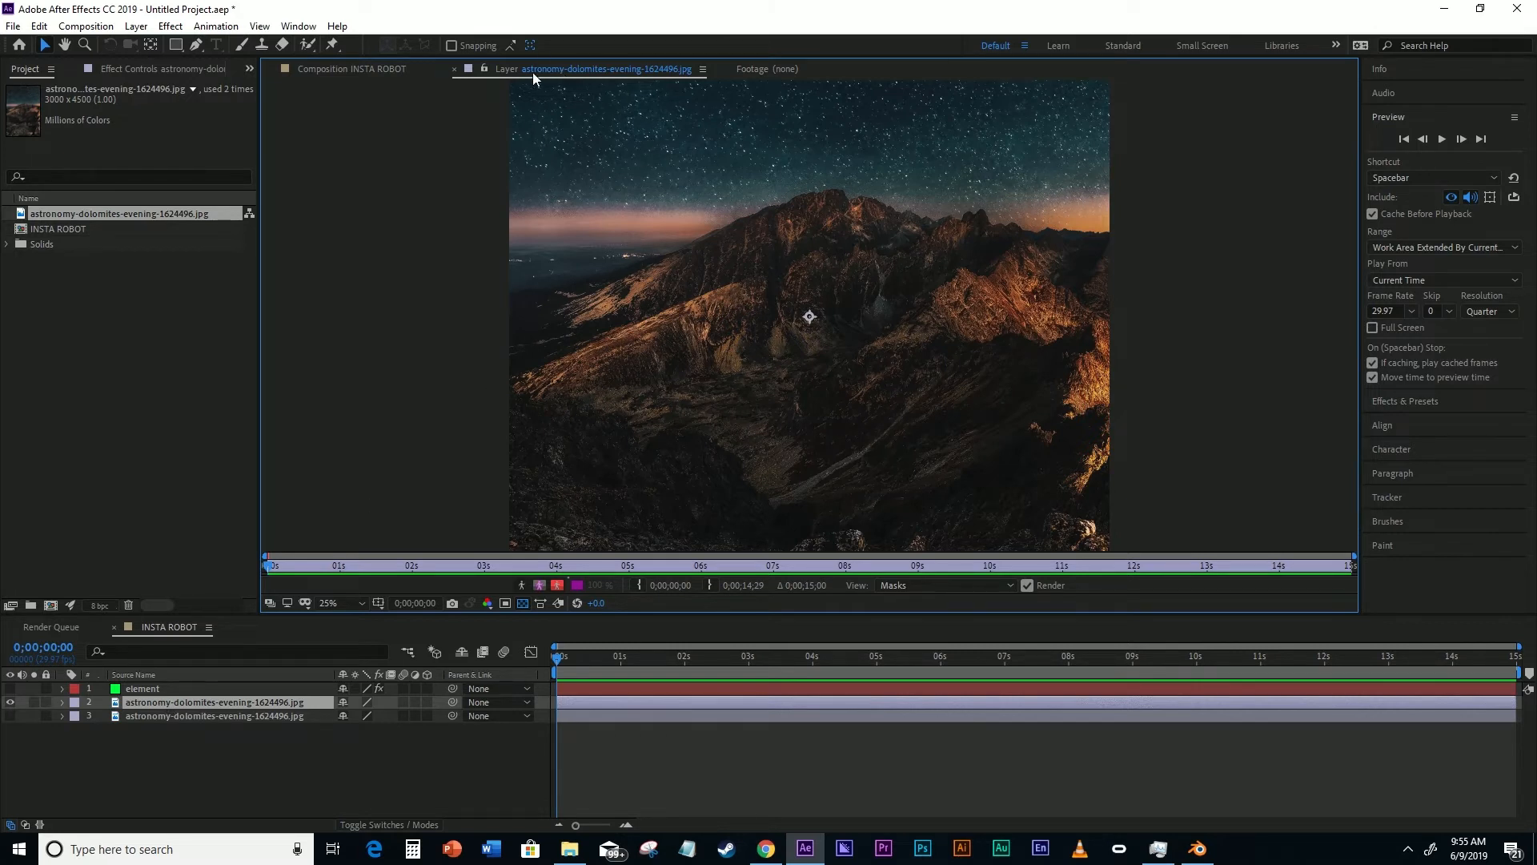
- Mask the mountain out of the sky on the upper photo copy, tracing the ridge with the Pen tool and closing the path around the ground
left_click_drag(666, 266, 669, 334)
scroll(706, 320, "up", 2)
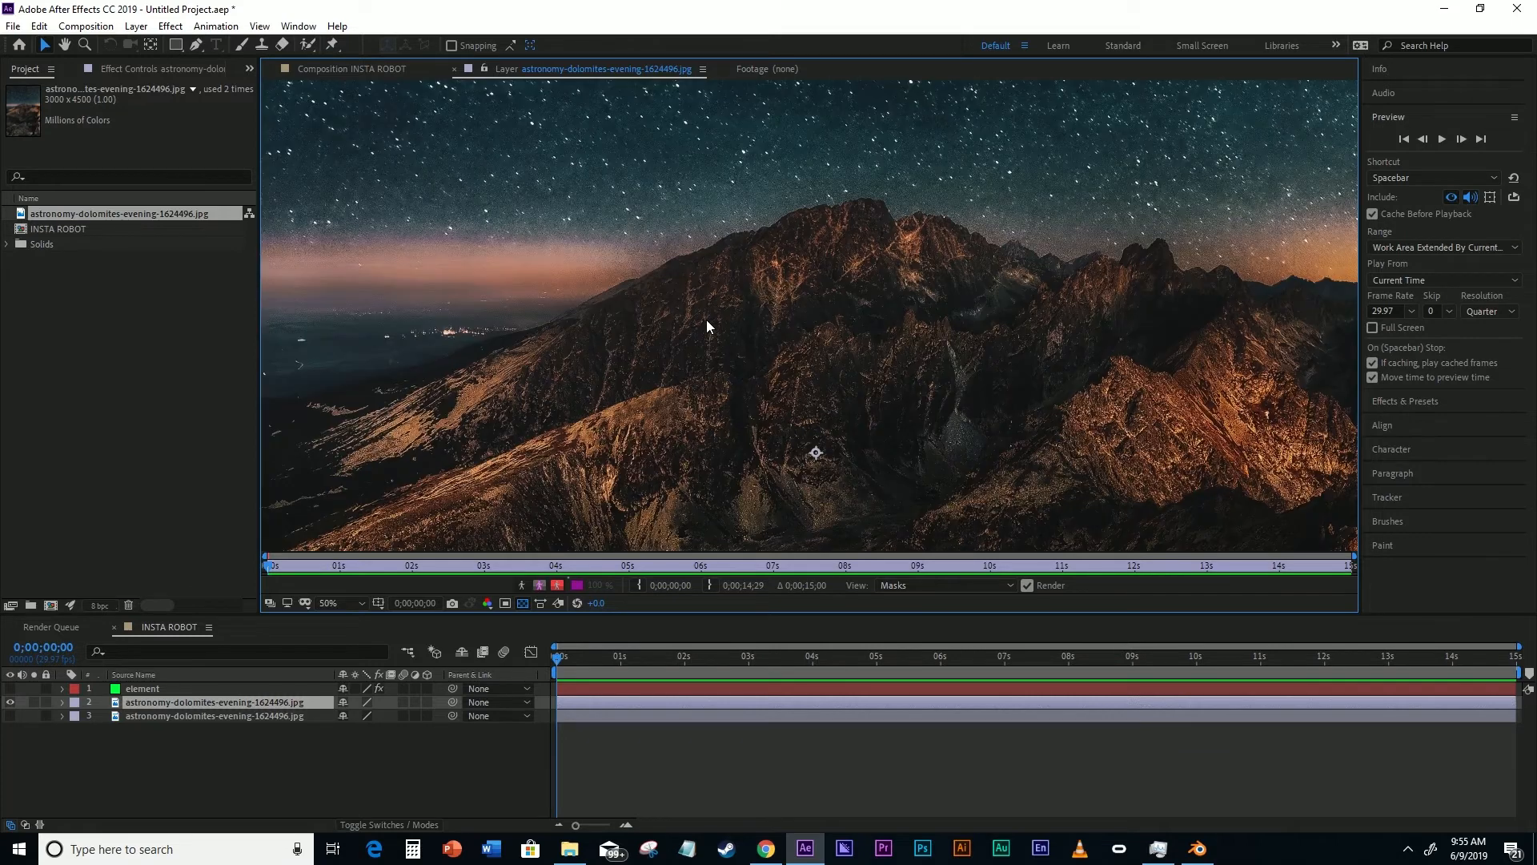
left_click(196, 46)
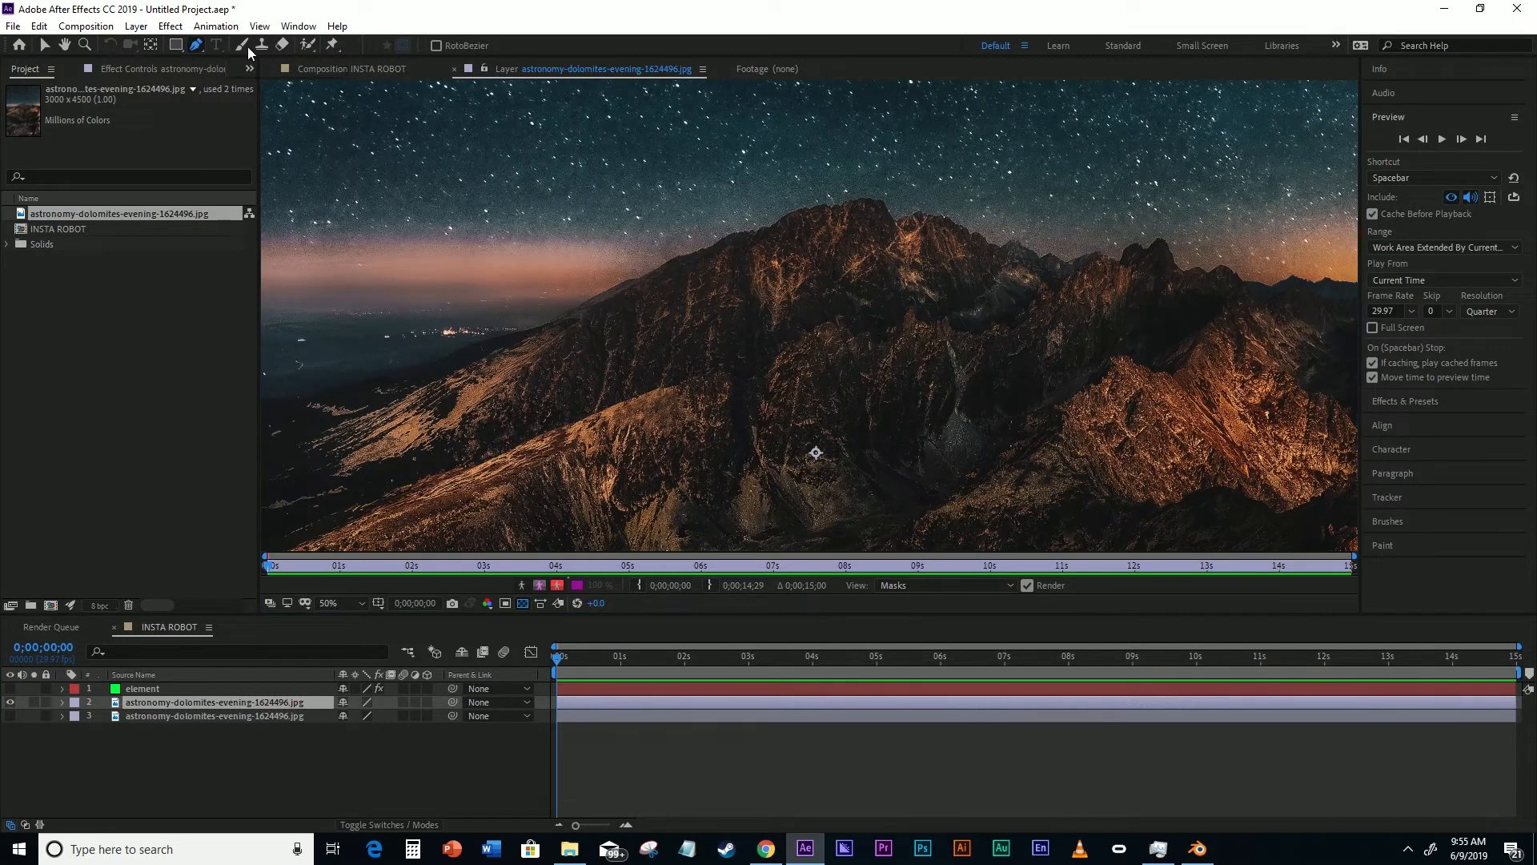
scroll(646, 251, "up", 1)
scroll(530, 210, "down", 1)
scroll(582, 210, "up", 1)
left_click_drag(504, 210, 516, 296)
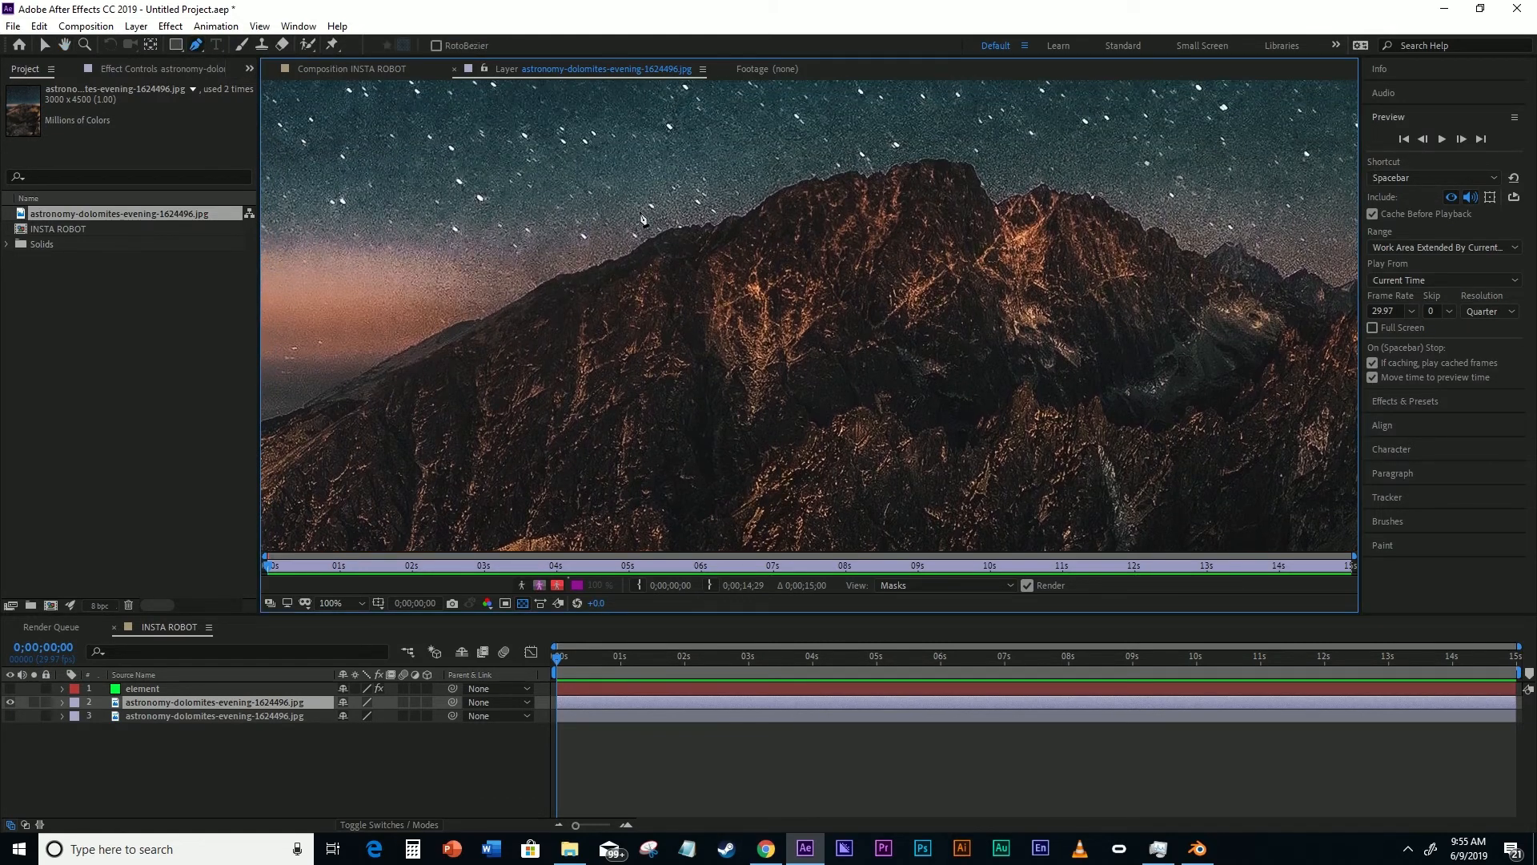
left_click(328, 390)
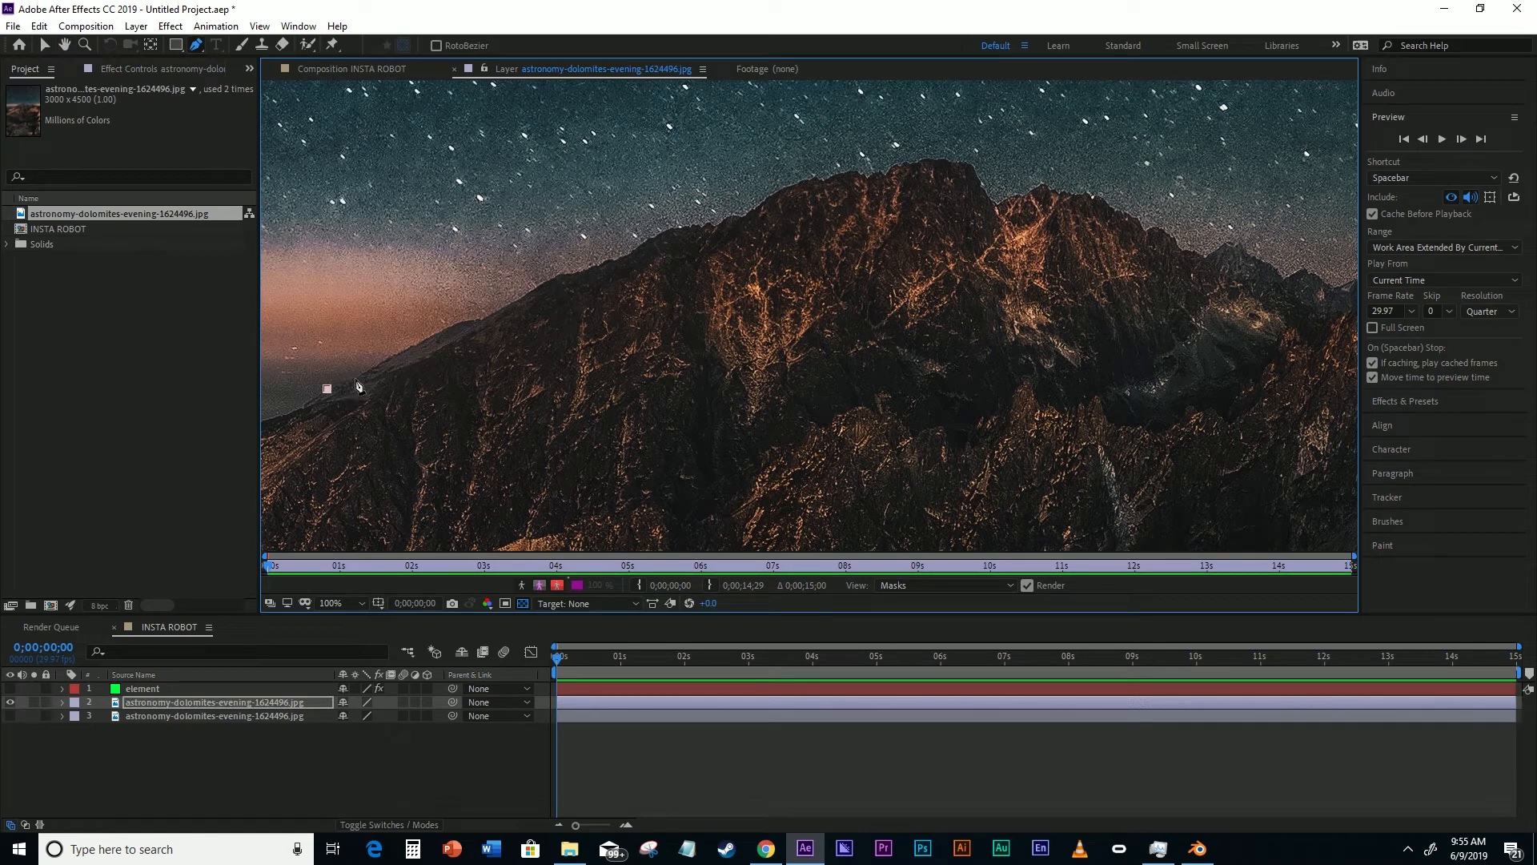
left_click_drag(404, 349, 579, 281)
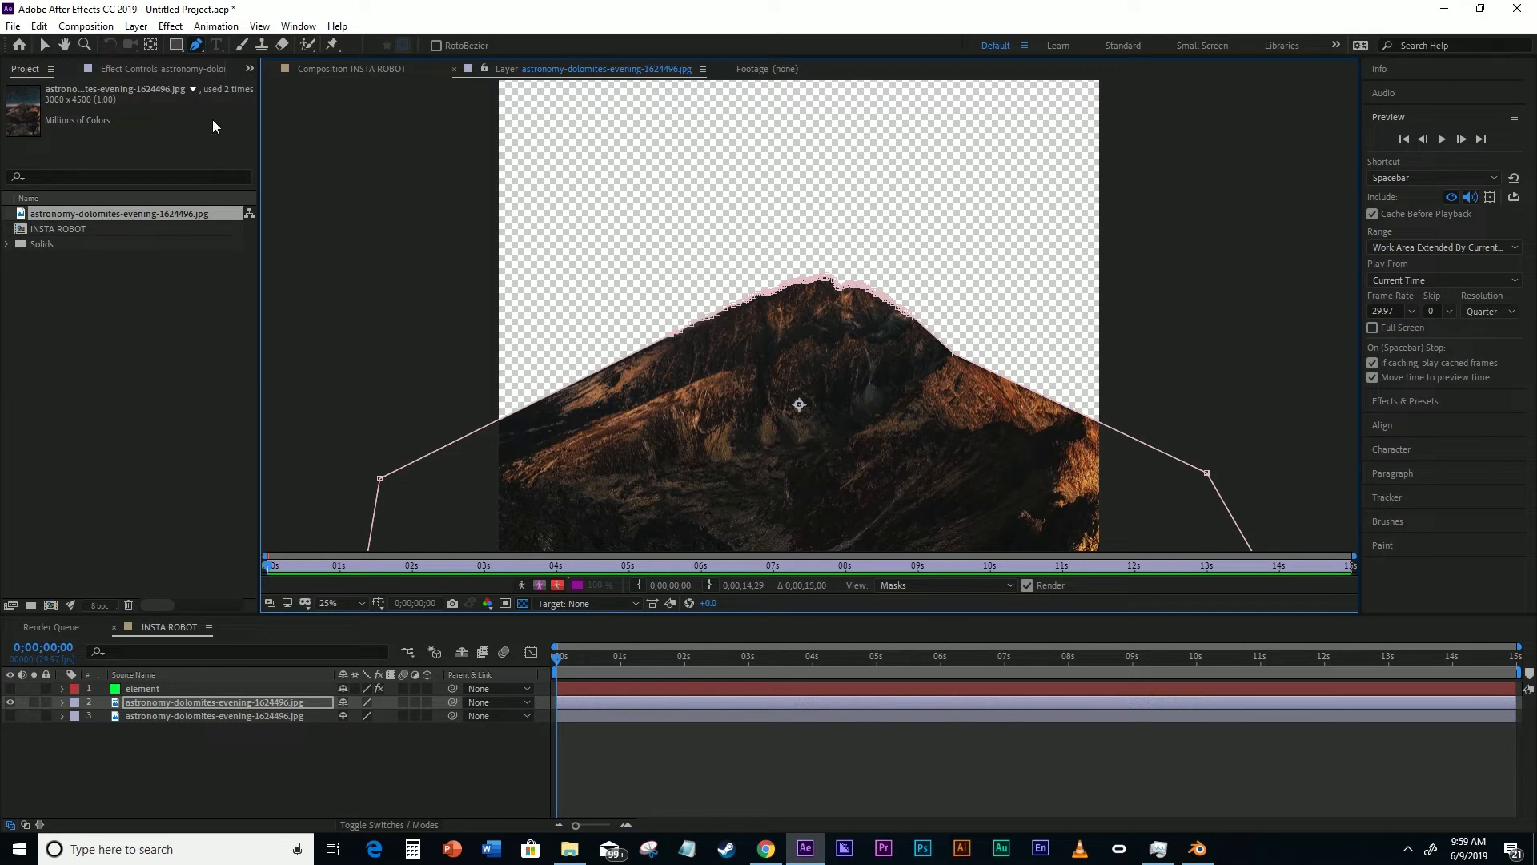
- Return to the INSTA ROBOT composition and check the mountain cutout by temporarily showing the full photo layer behind it
left_click(45, 45)
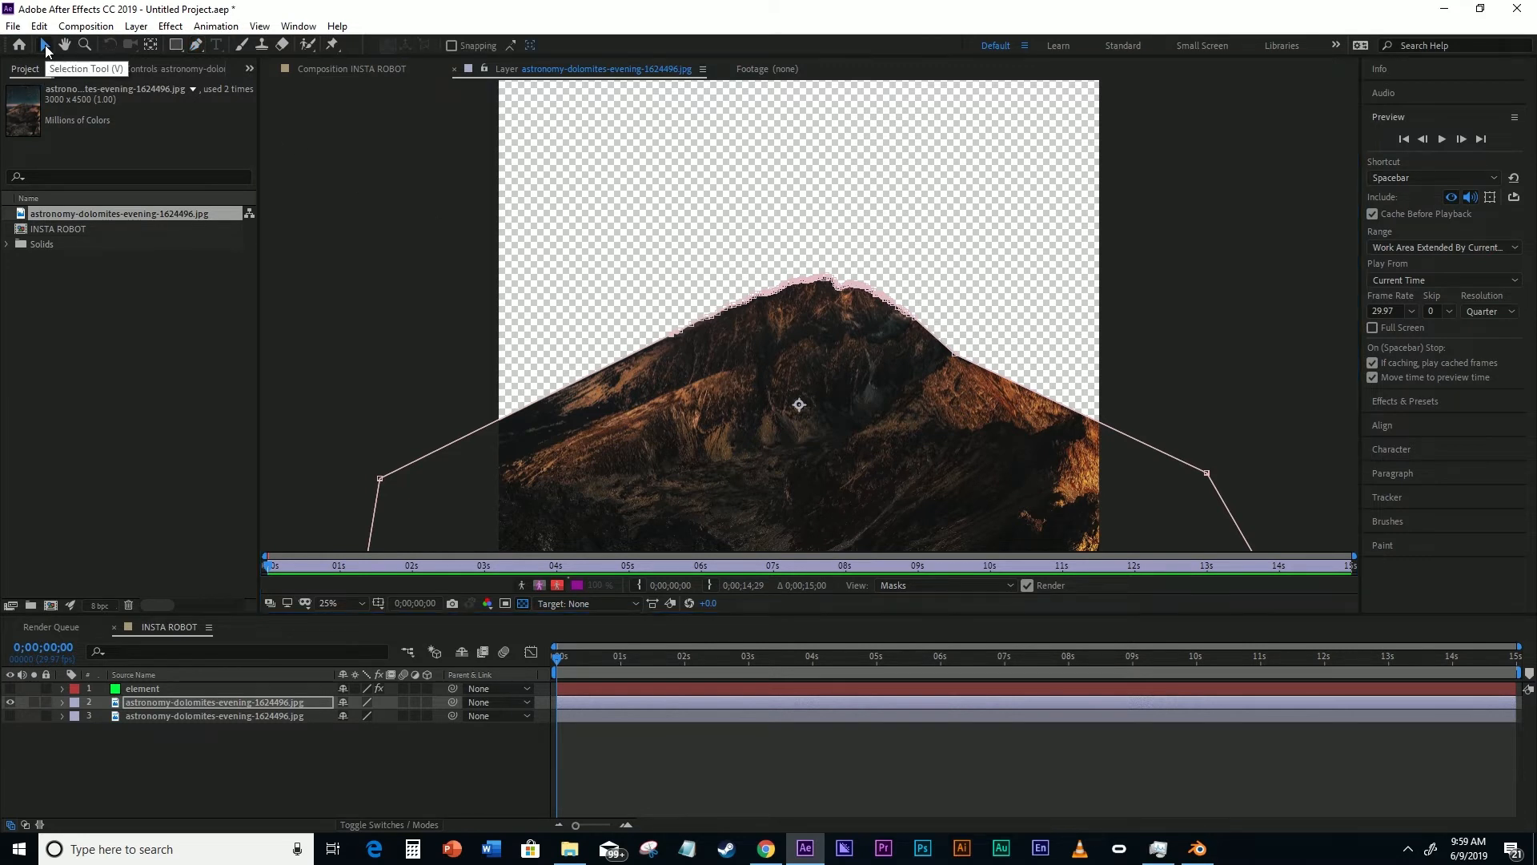
left_click(343, 69)
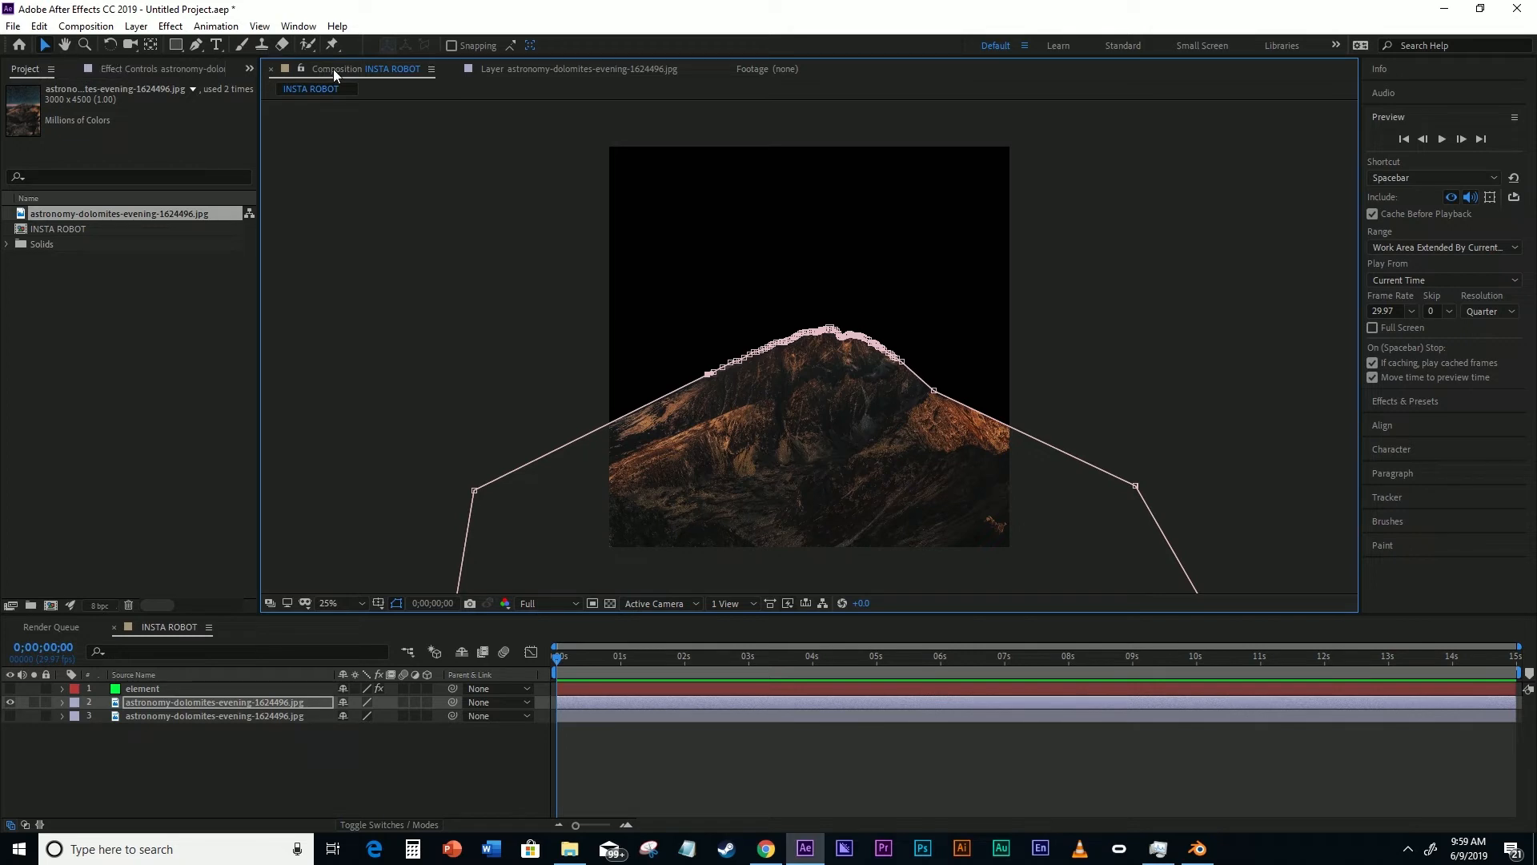
left_click(1241, 409)
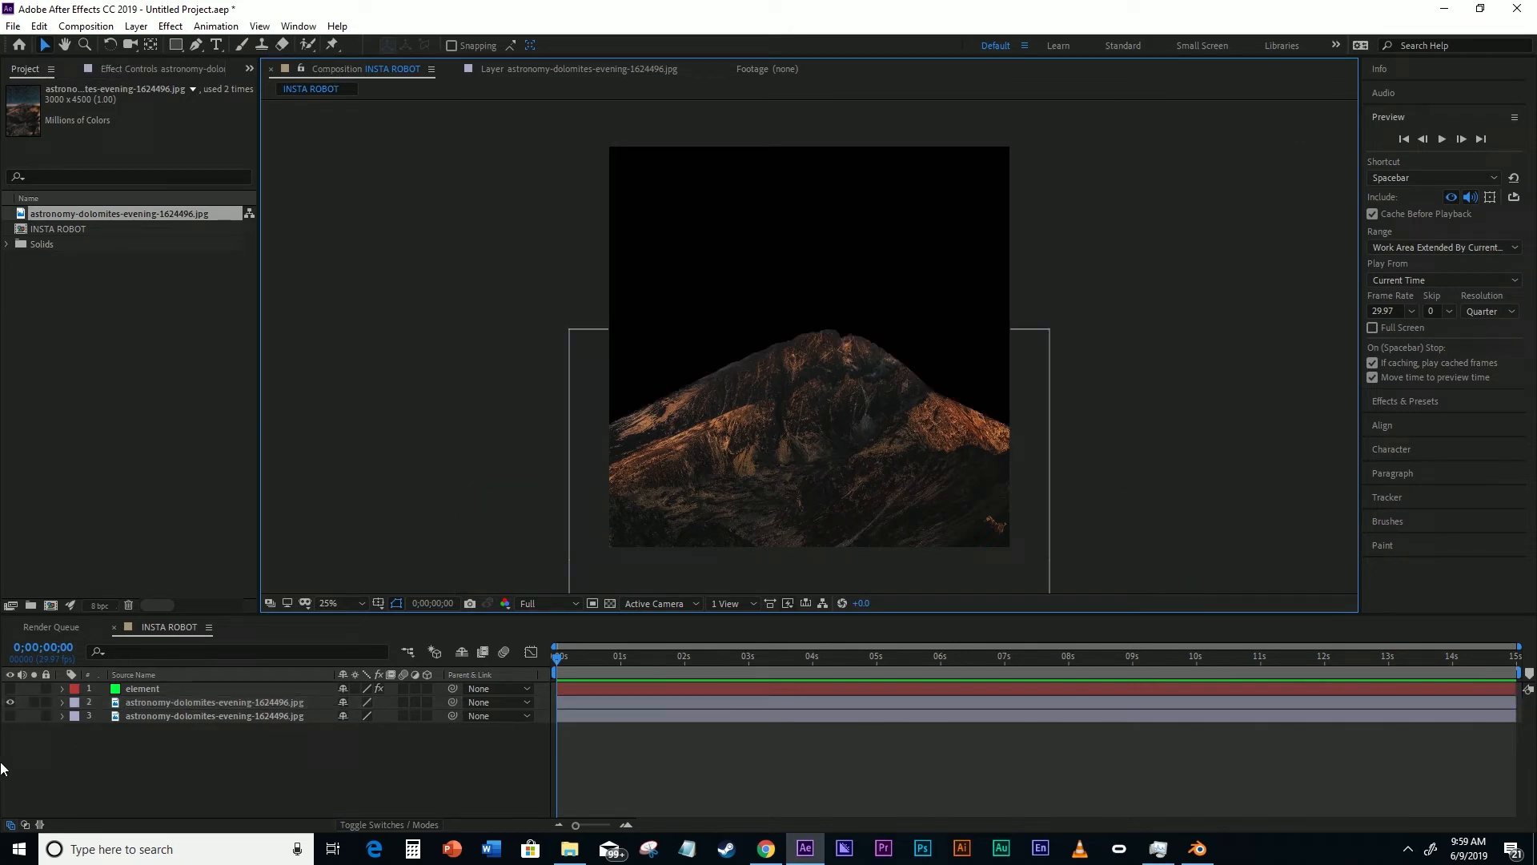
left_click(137, 714)
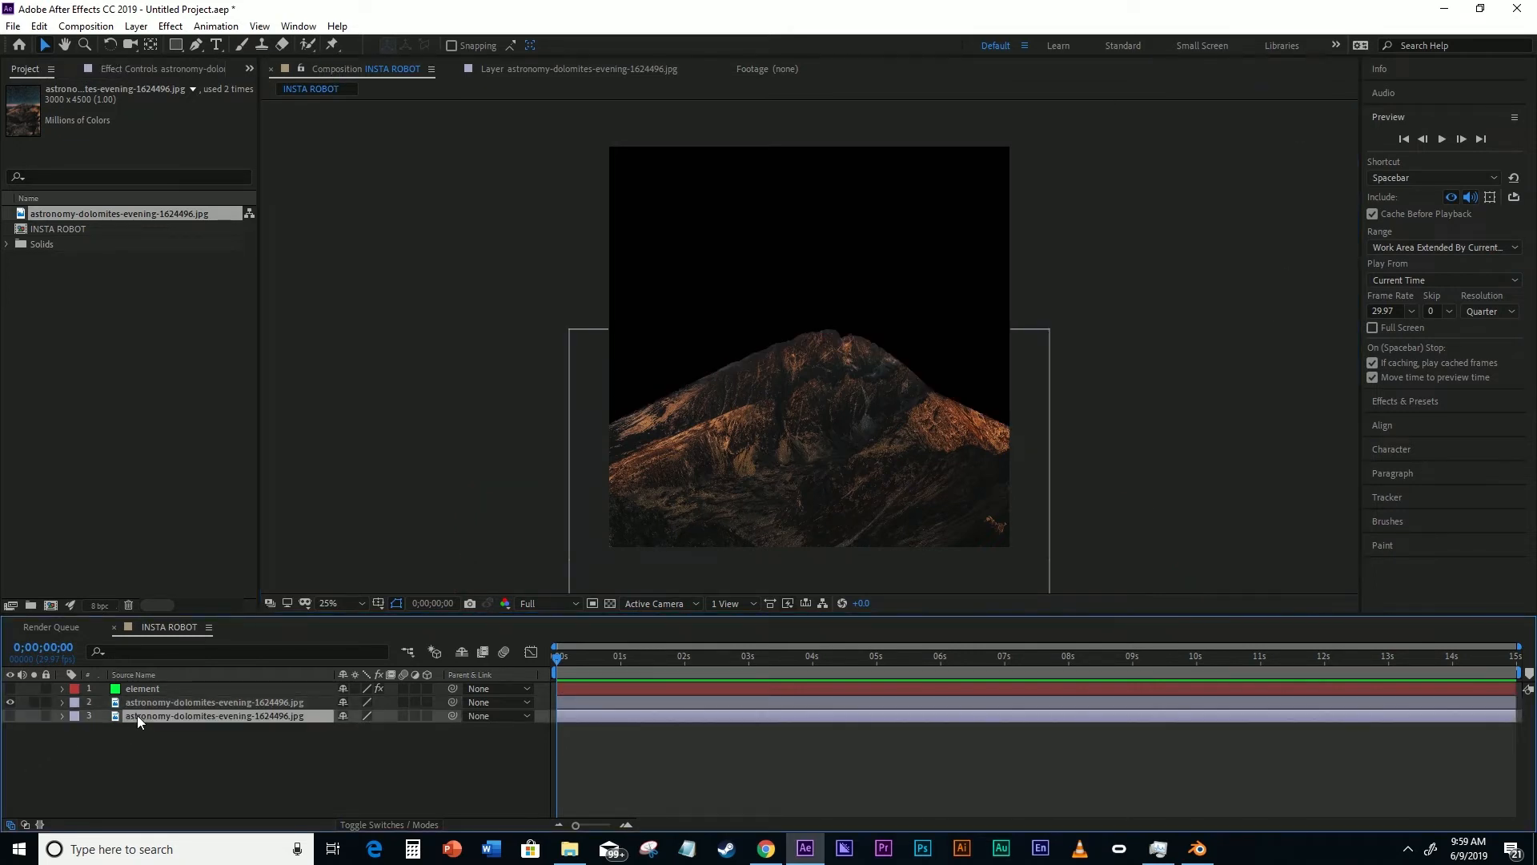
left_click(9, 715)
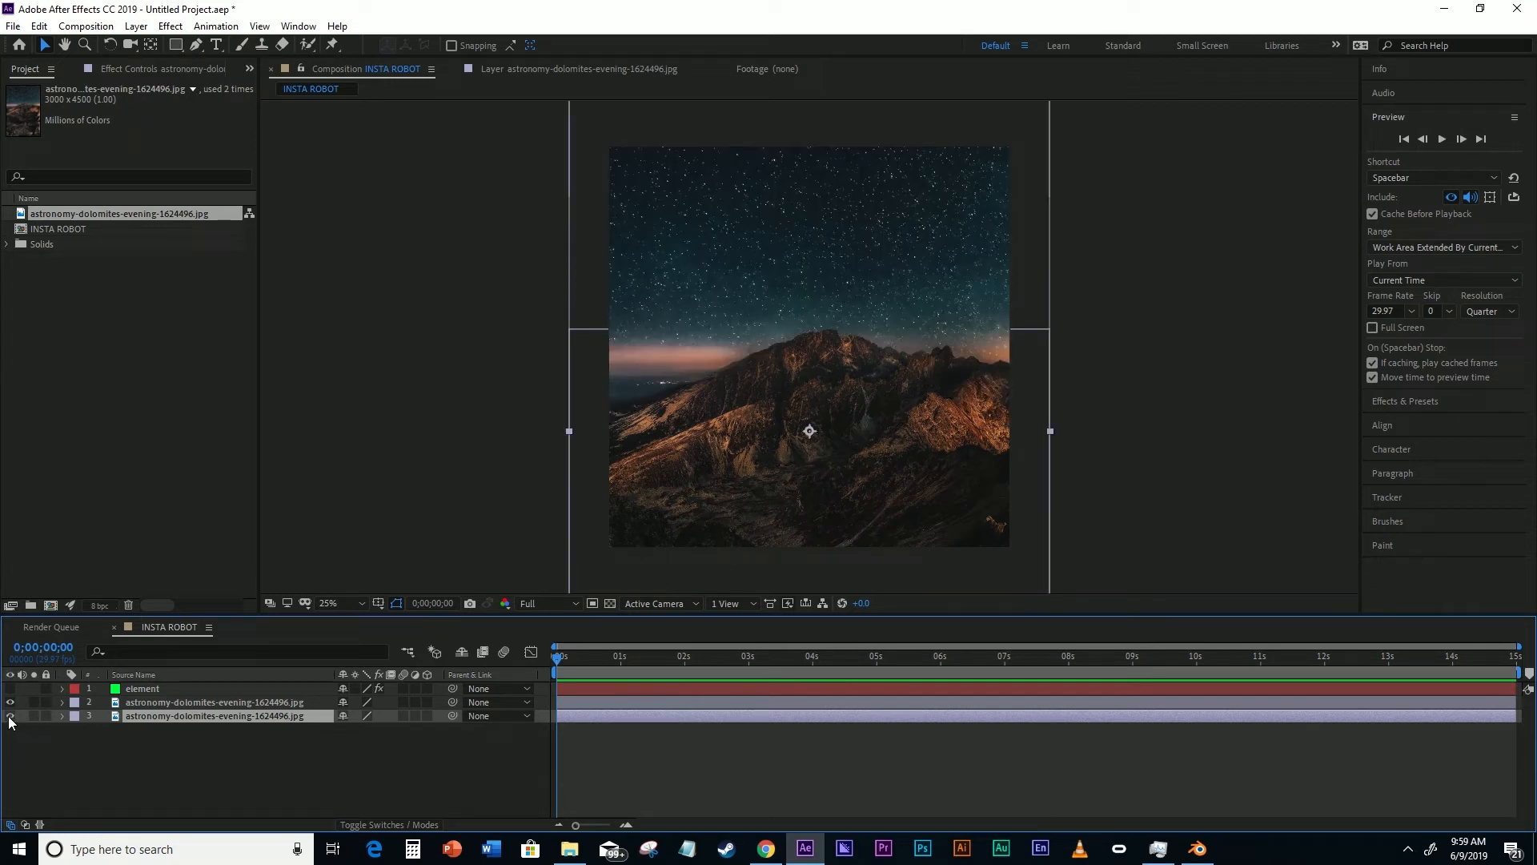
left_click(10, 716)
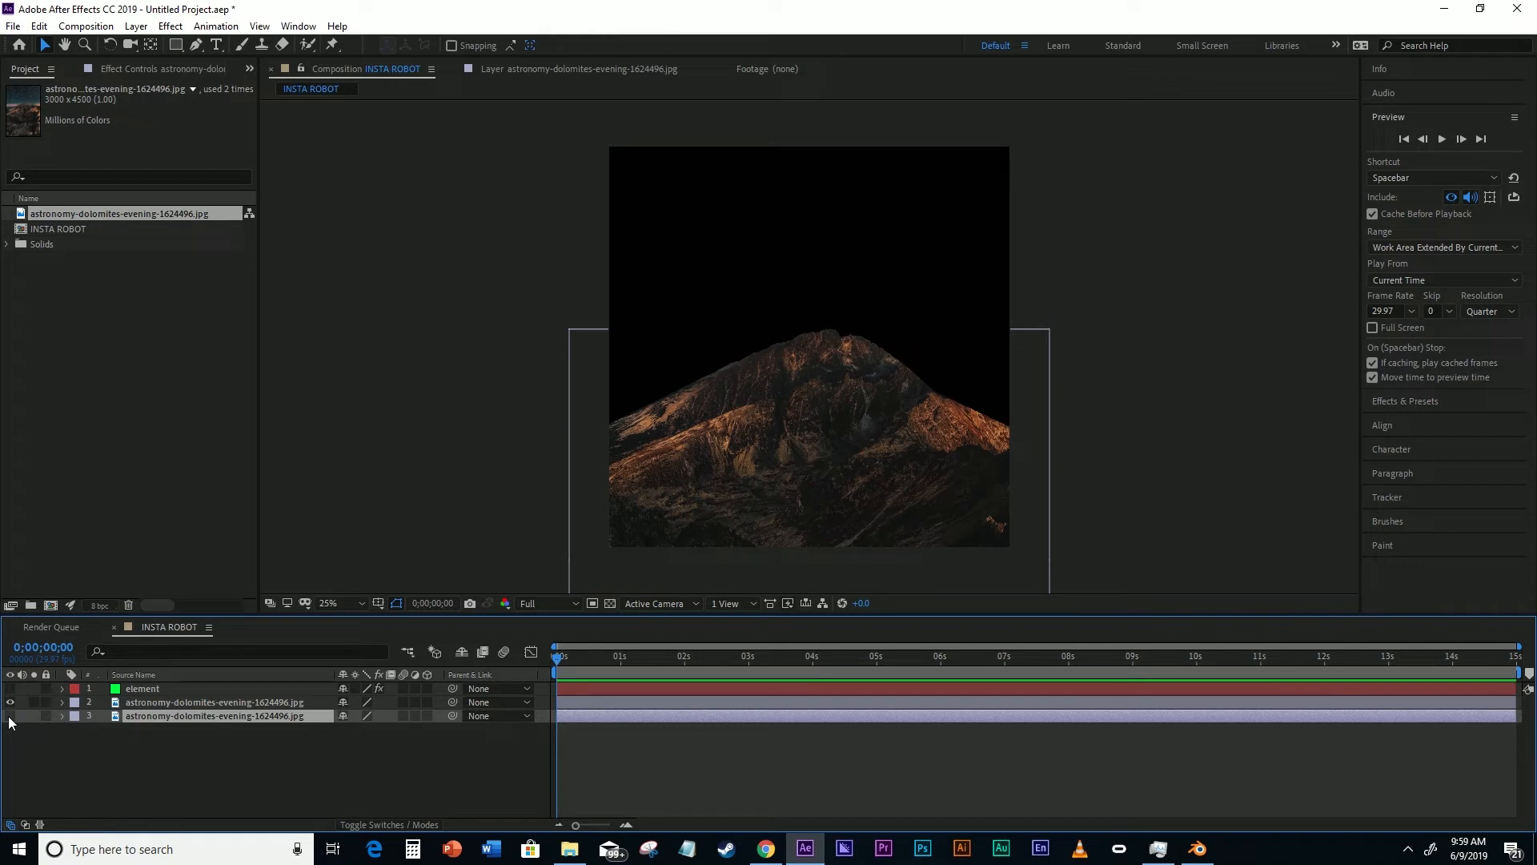
- Show the element layer, place it beneath the masked mountain layer, and examine the robot's feet at the peak
left_click(10, 689)
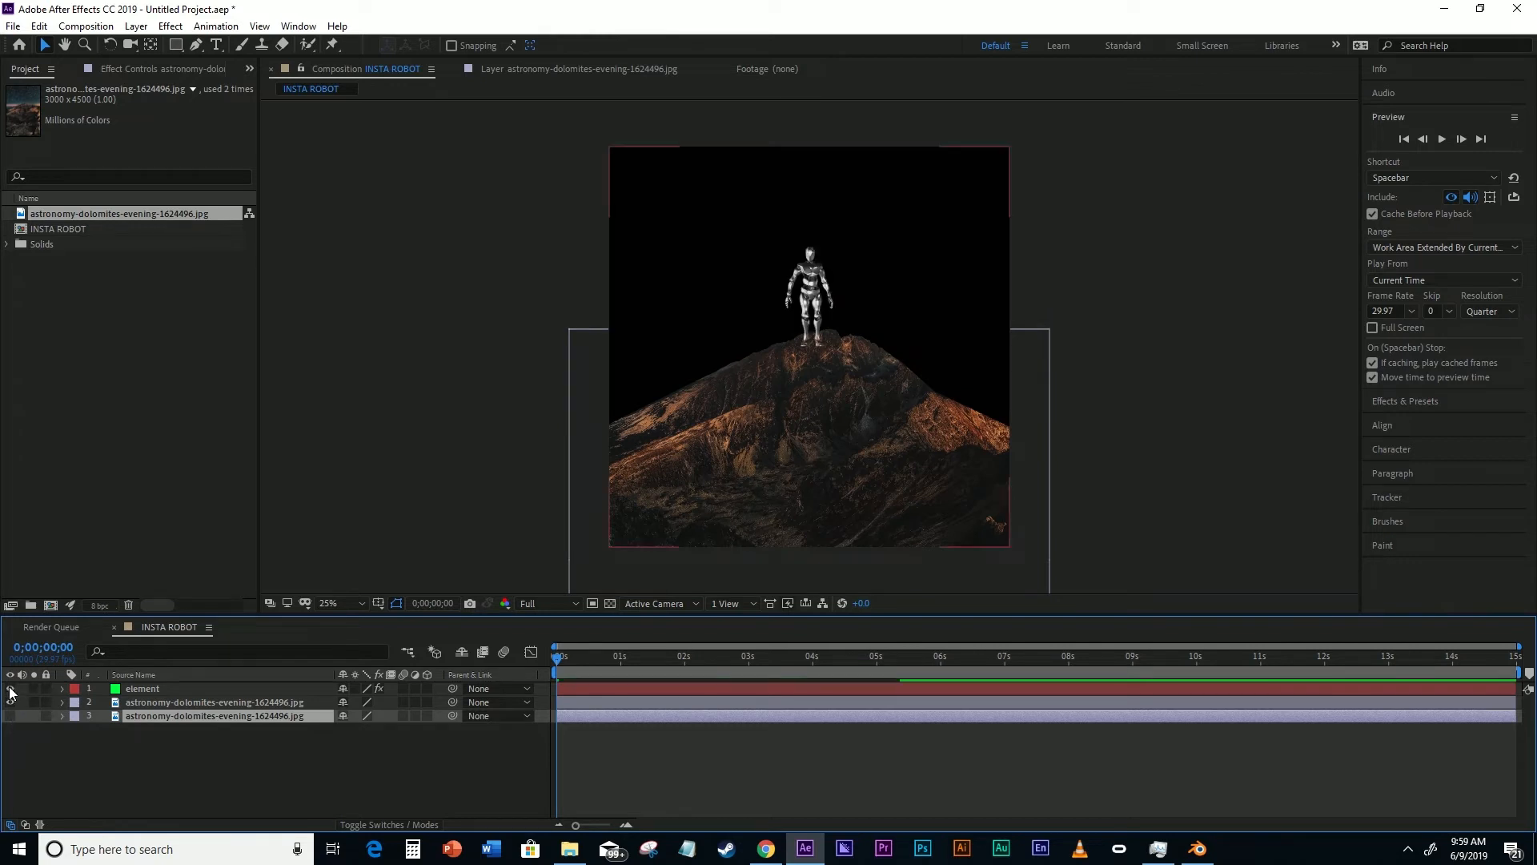
left_click_drag(131, 690, 133, 709)
key("period")
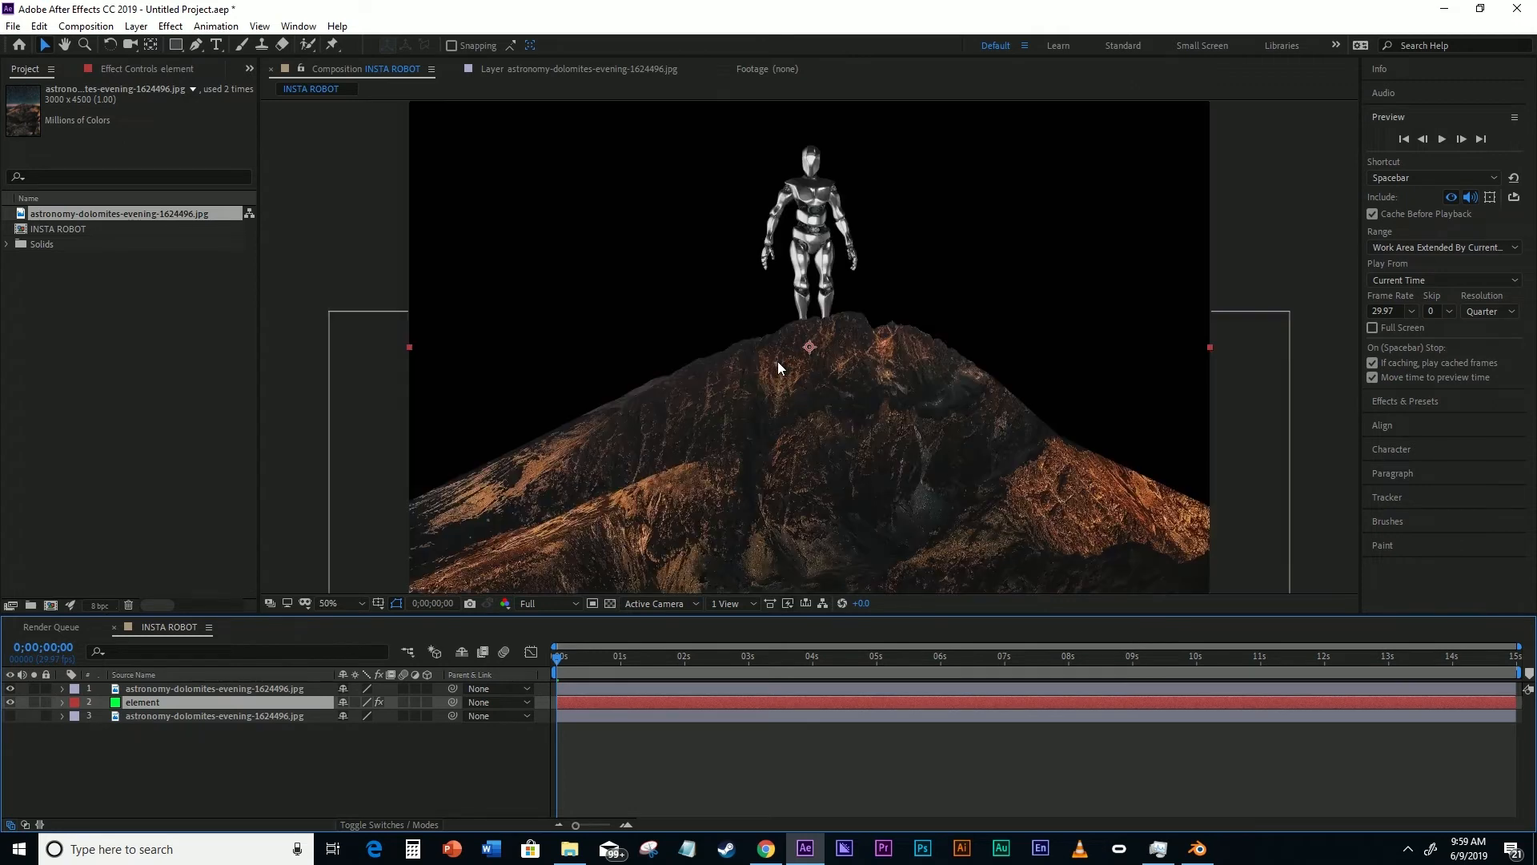
key("period")
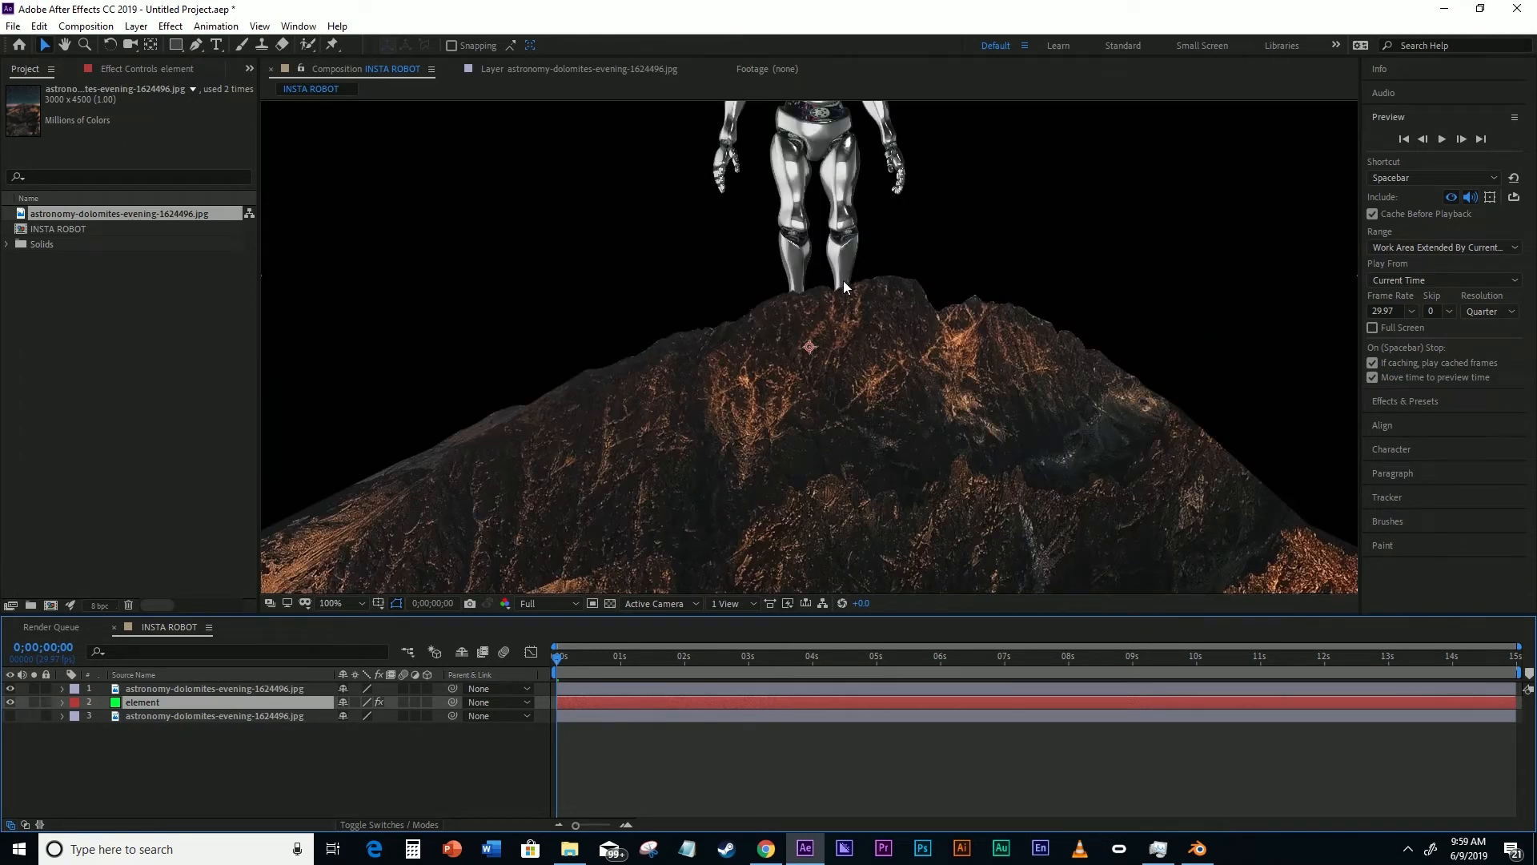
- Show the full photo layer behind the robot and check the whole composite
left_click(157, 689)
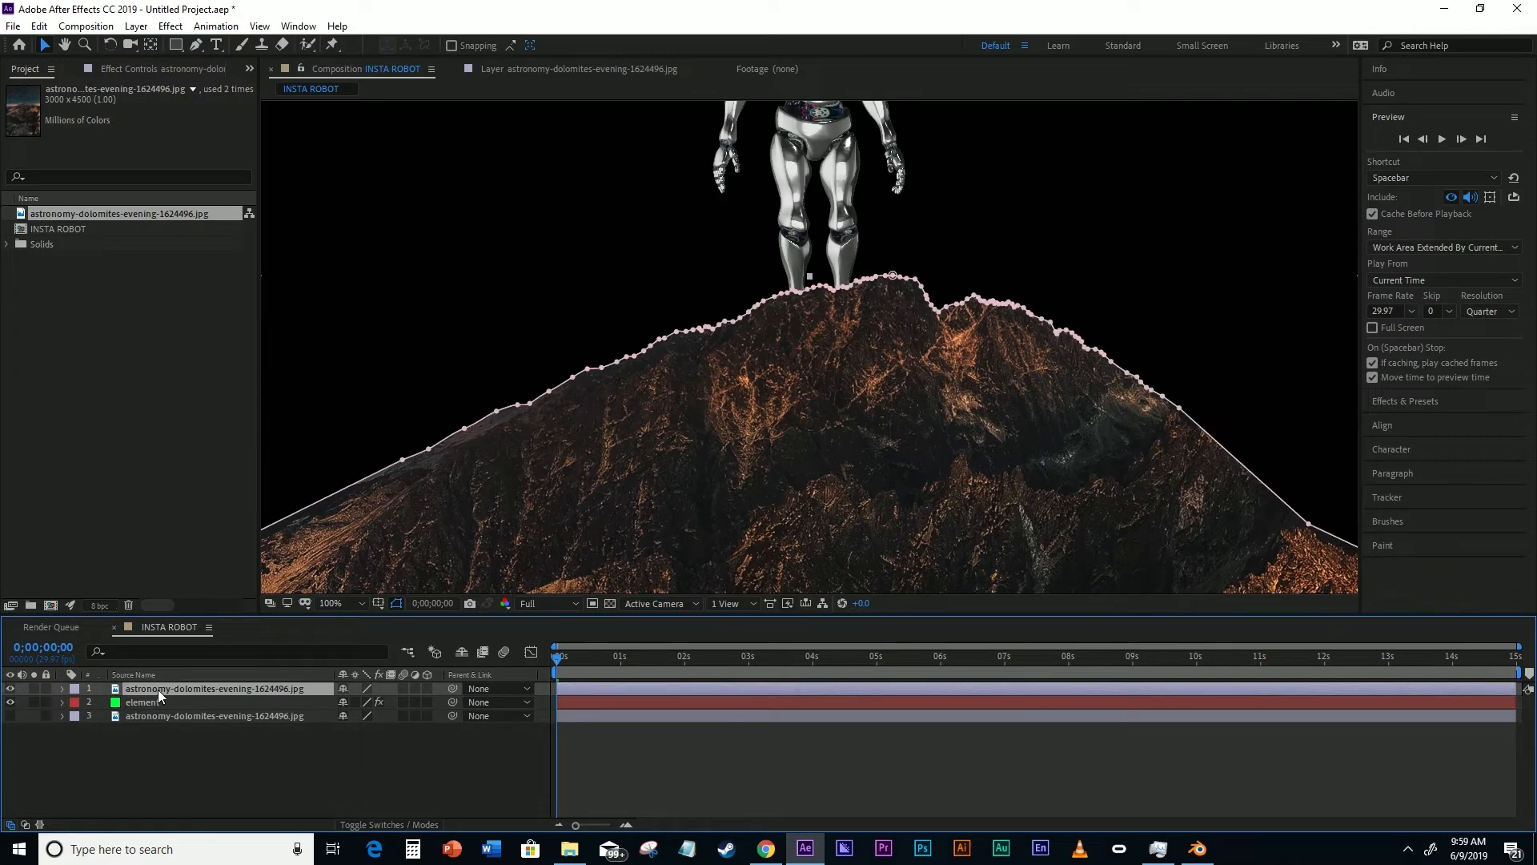
left_click(10, 716)
left_click(69, 801)
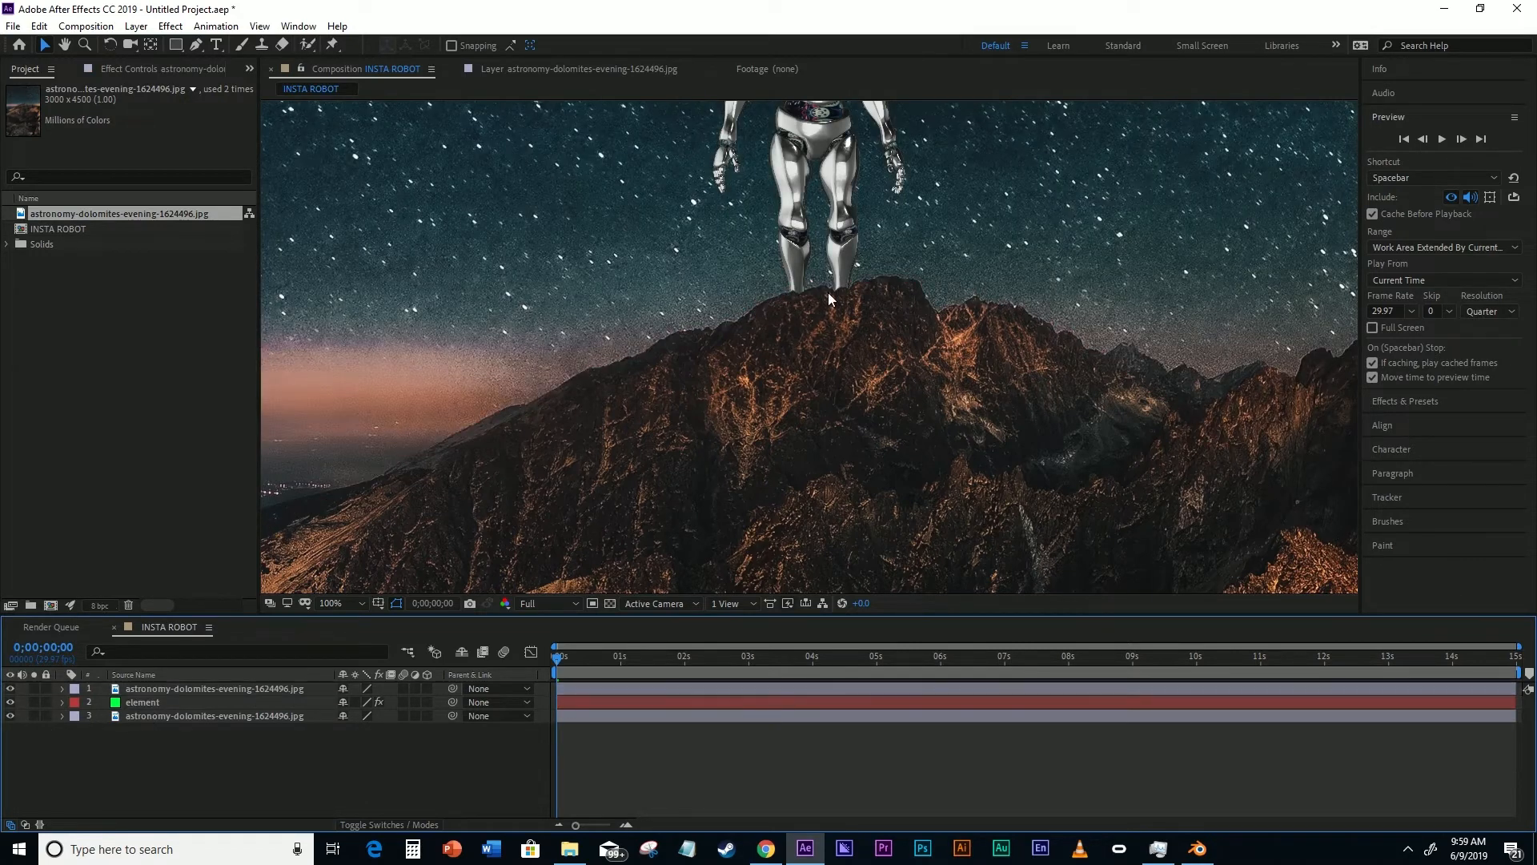
key("comma")
key("comma")
key("comma")
key("comma")
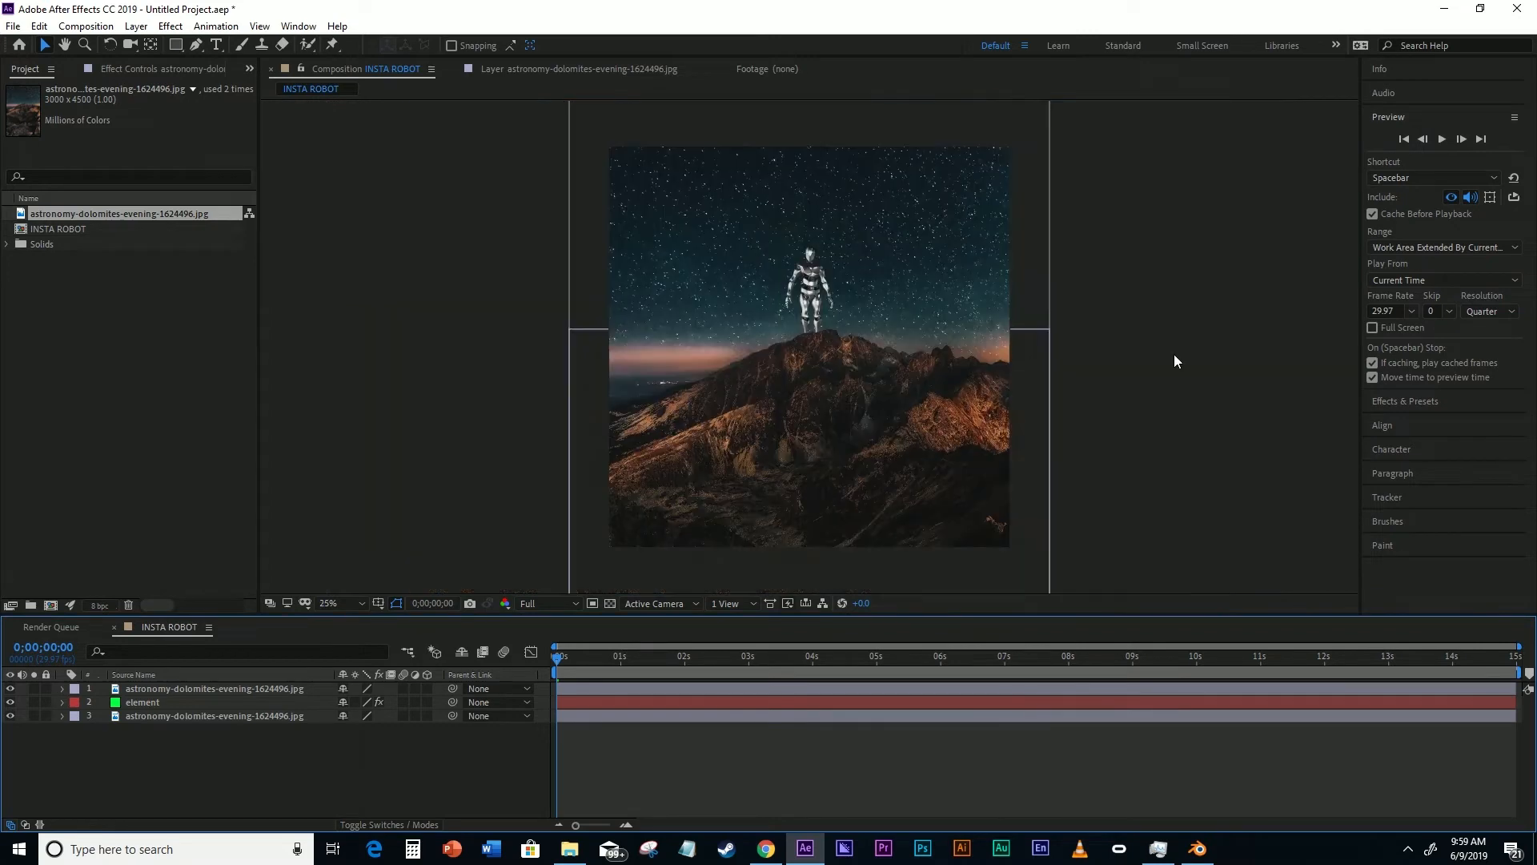
left_click(1185, 327)
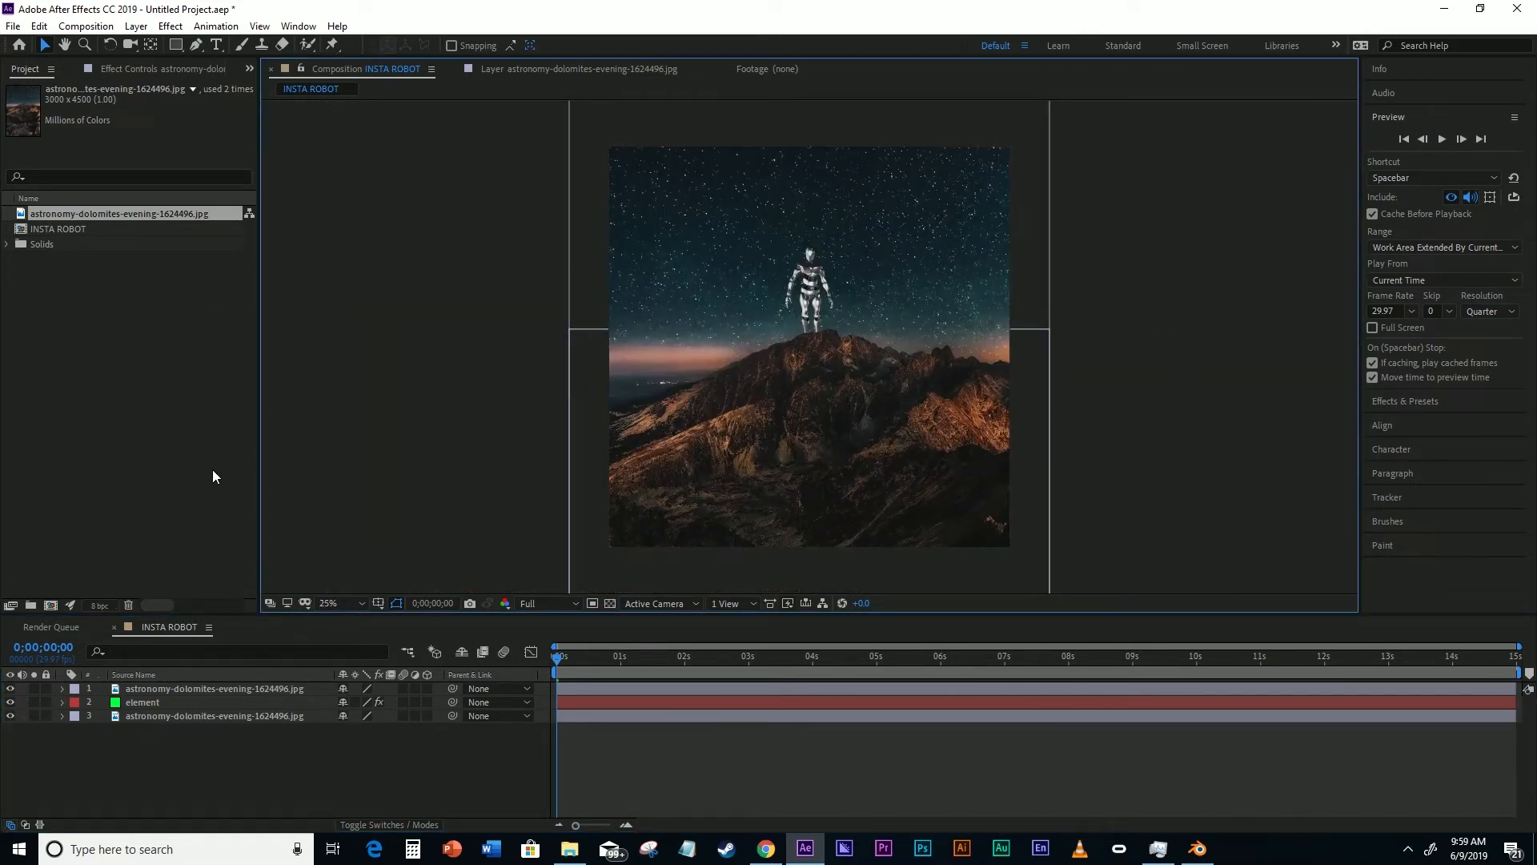
- In the element layer's Element effect, set Group 1's Particle Size to 28.40 to enlarge the robot
left_click(142, 703)
left_click(146, 703)
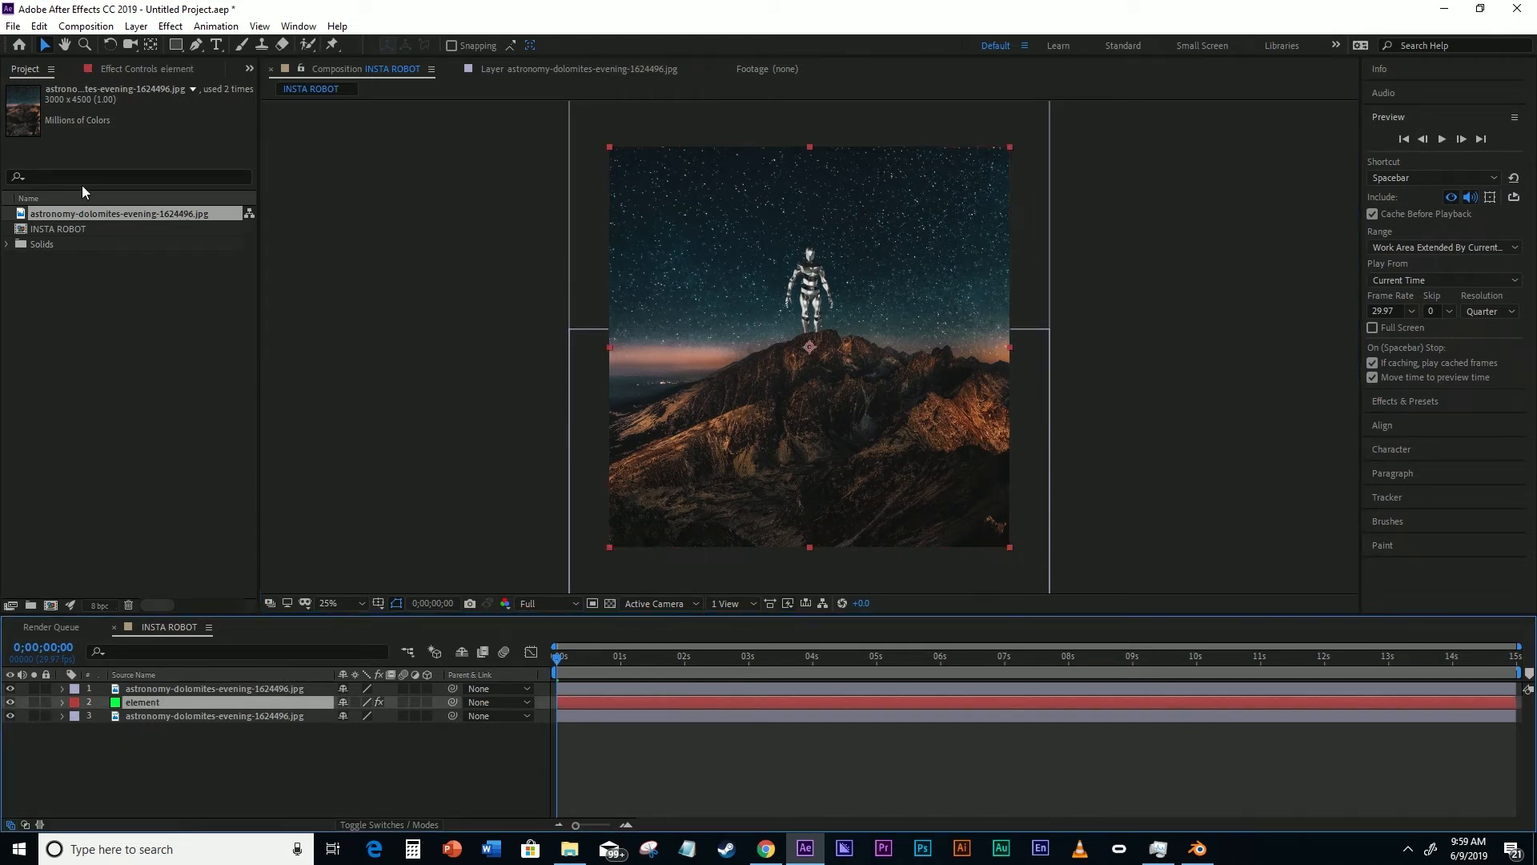
left_click(140, 69)
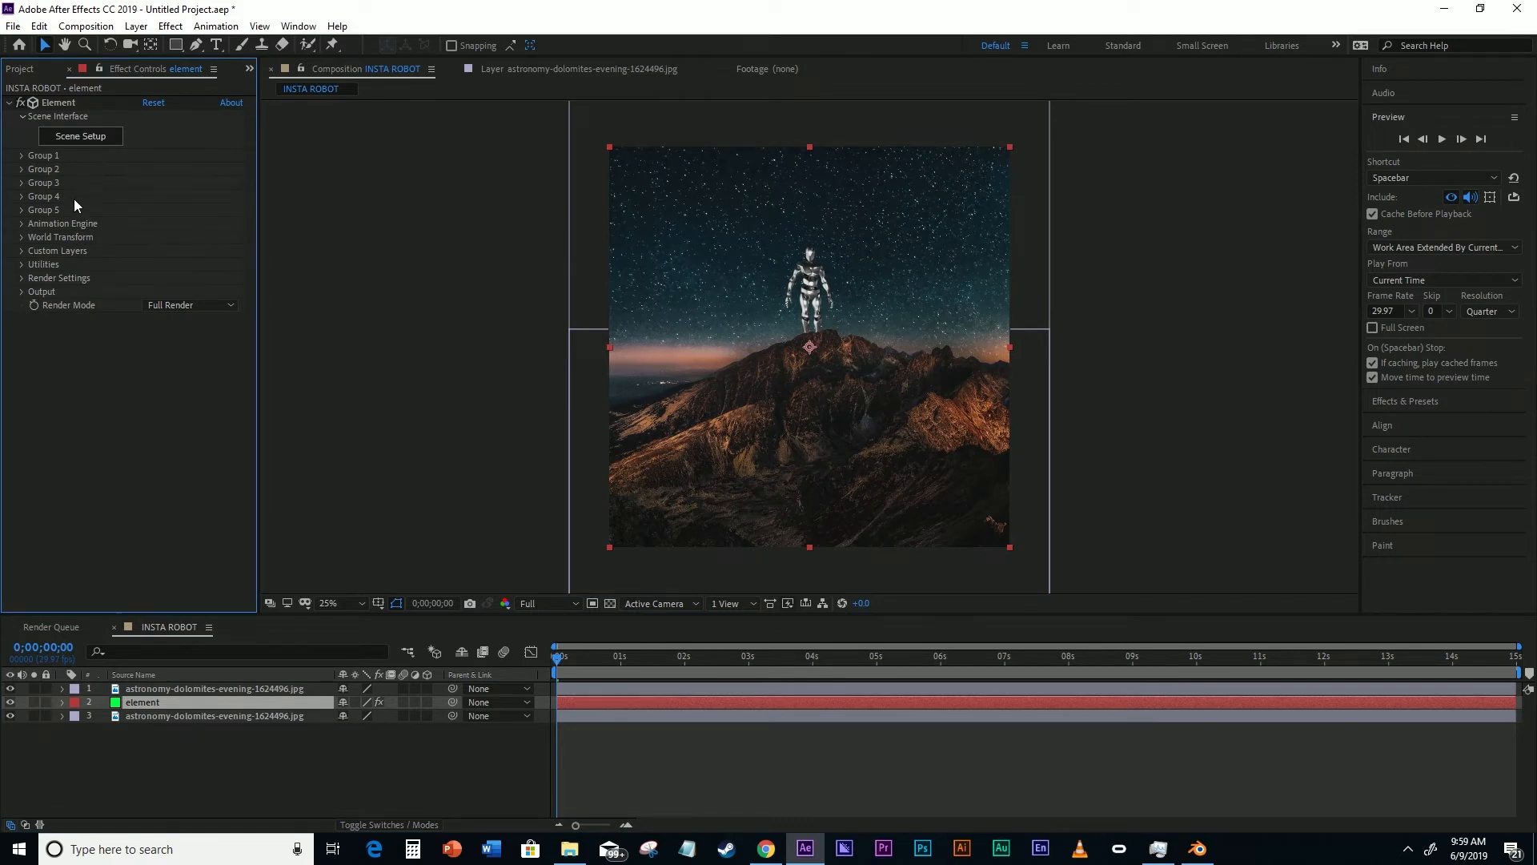
left_click(22, 156)
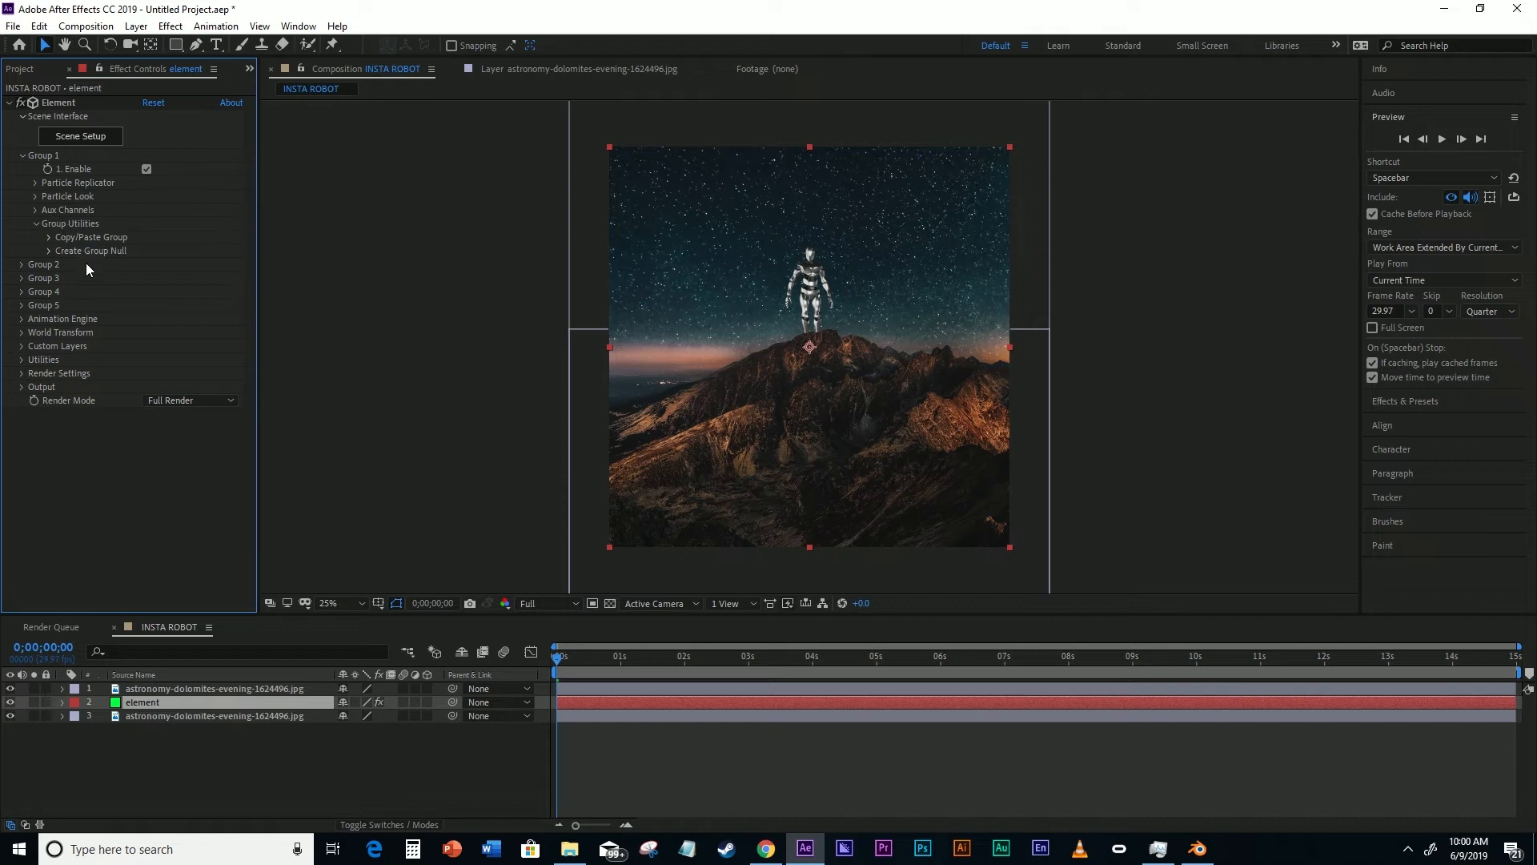
left_click(35, 181)
left_click(35, 305)
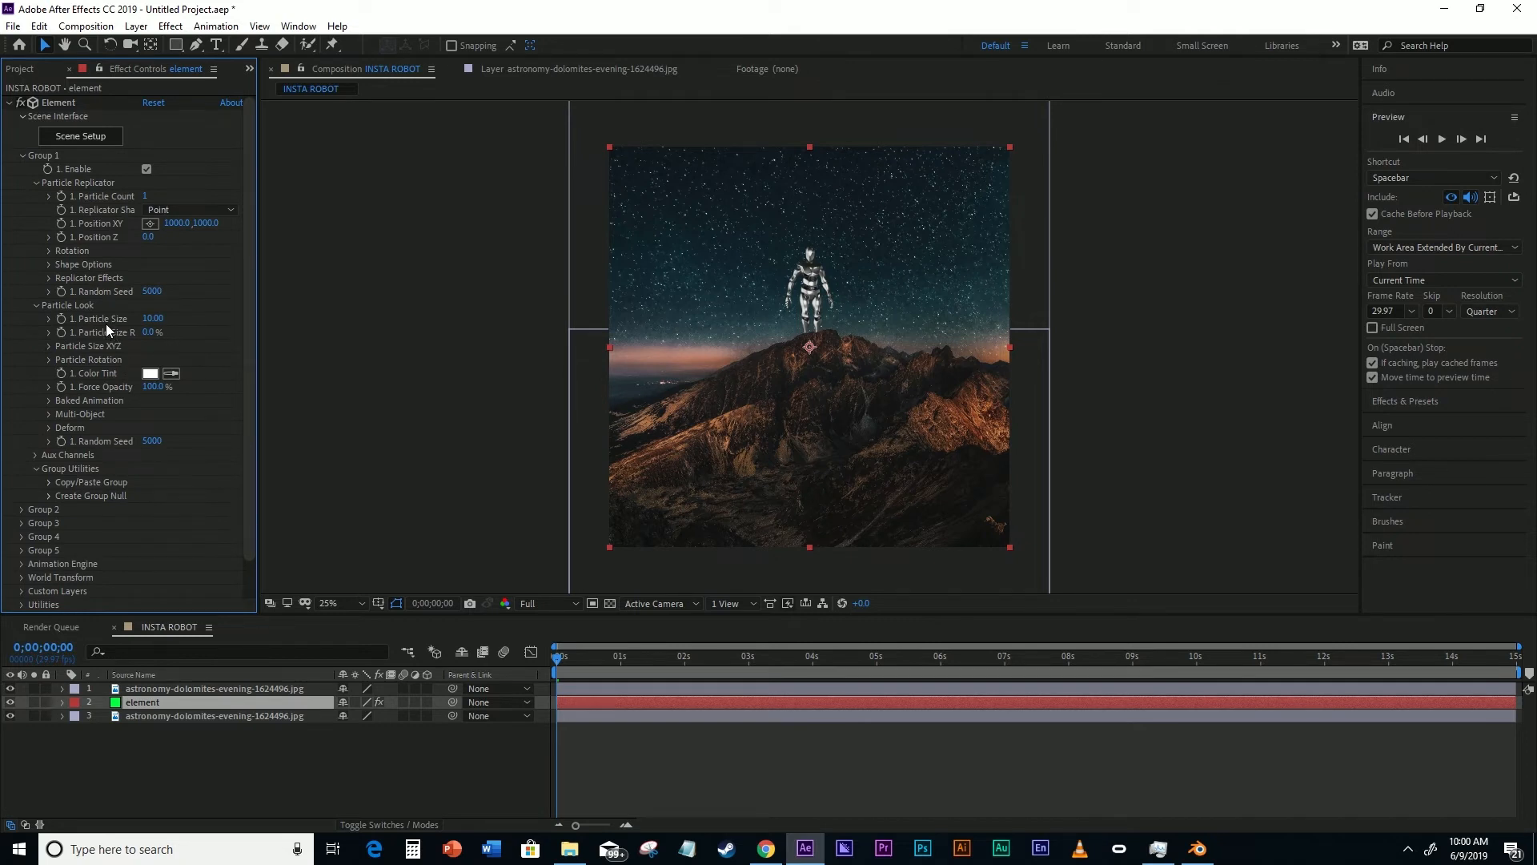
left_click_drag(152, 318, 296, 313)
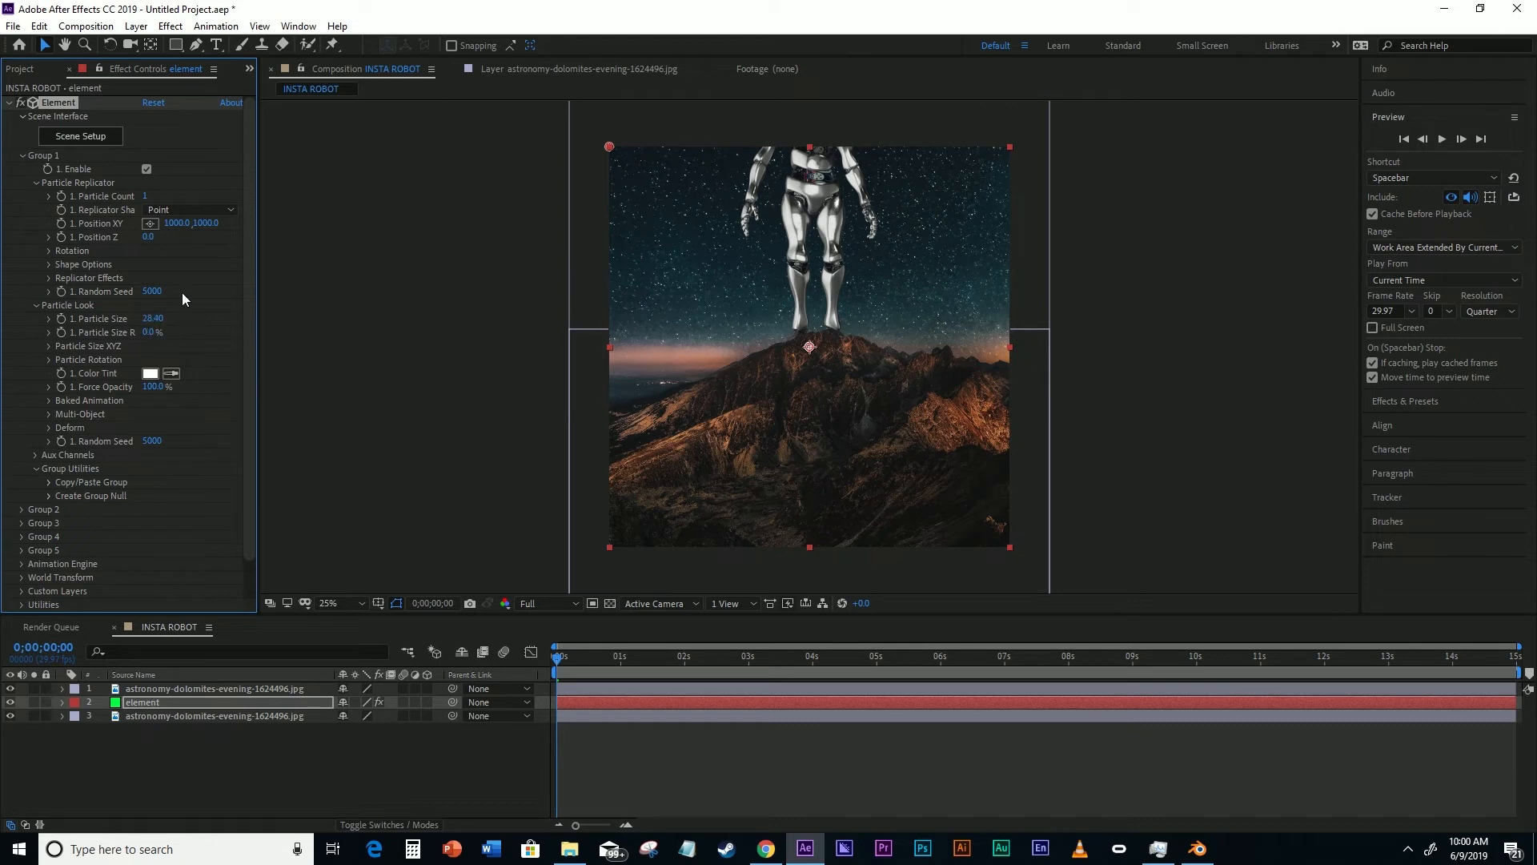
- Lower the robot behind the ridge by setting Group 1's Position XY to 1000, 1500, and preview the animation
left_click_drag(206, 228, 637, 194)
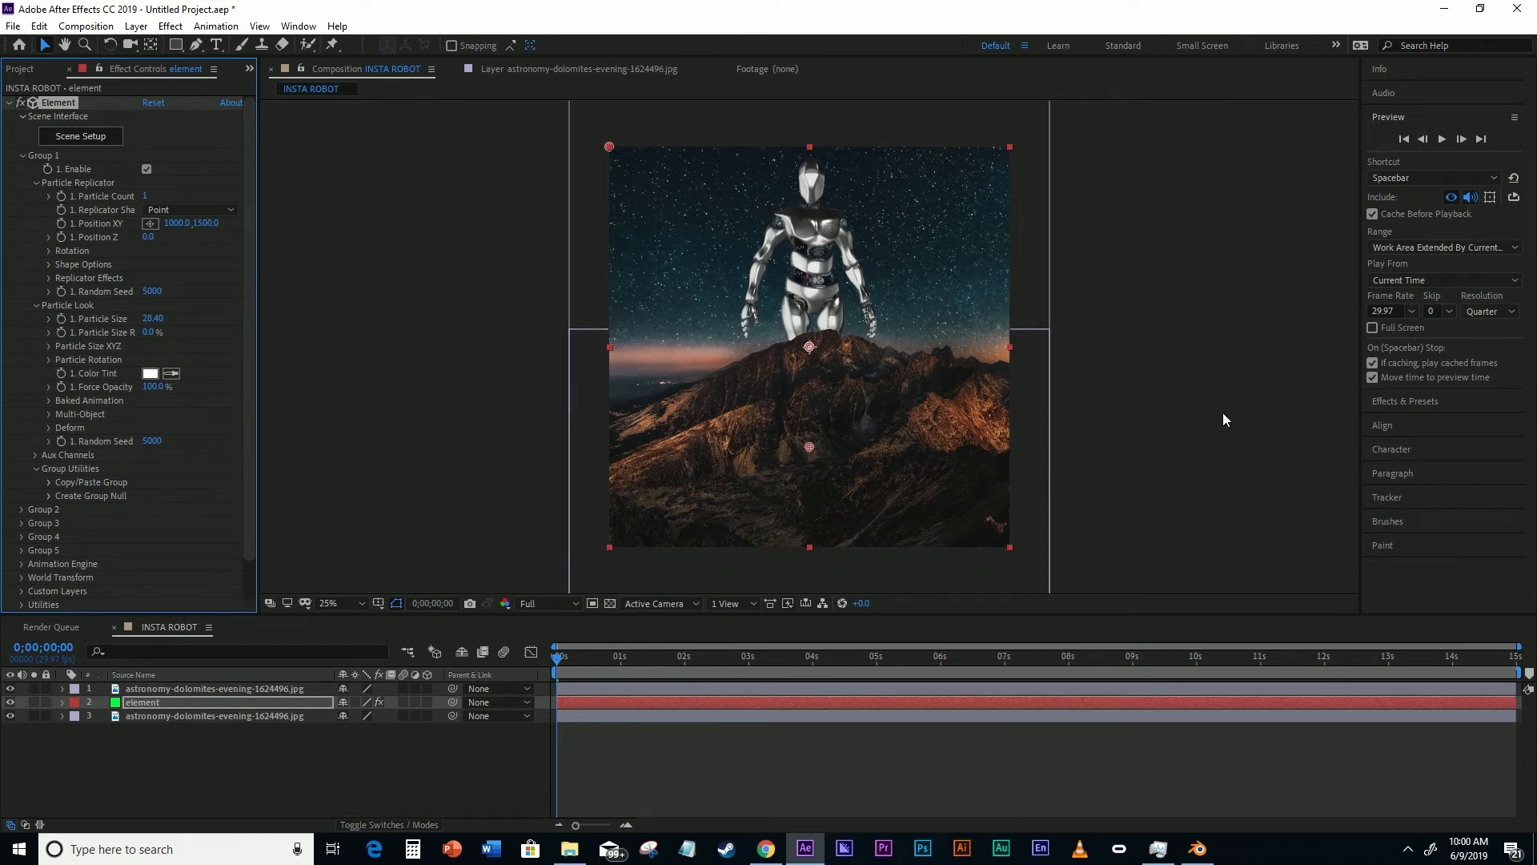
left_click(1199, 435)
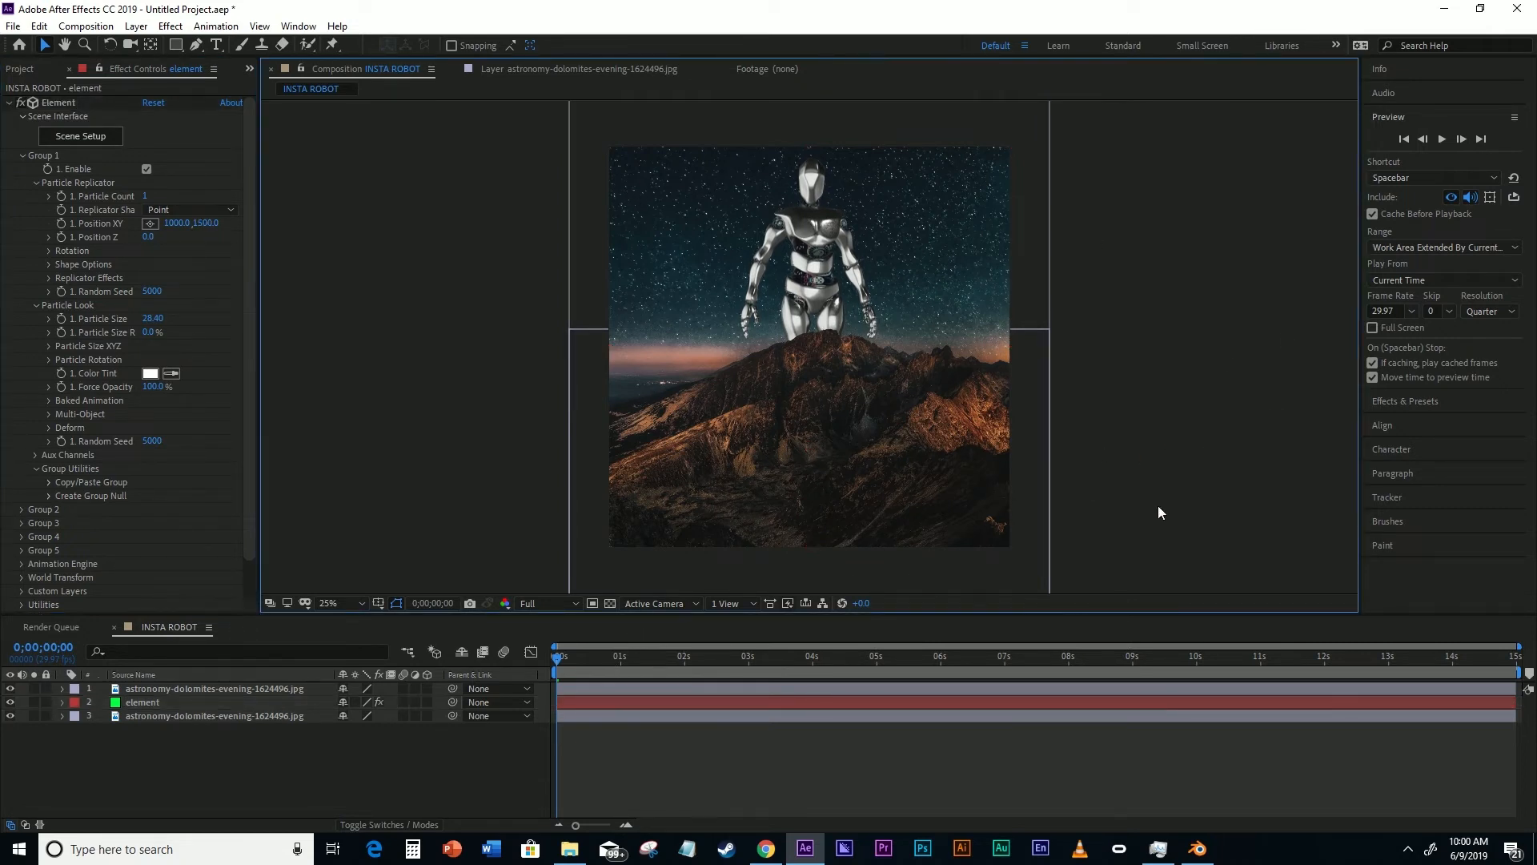
key("period")
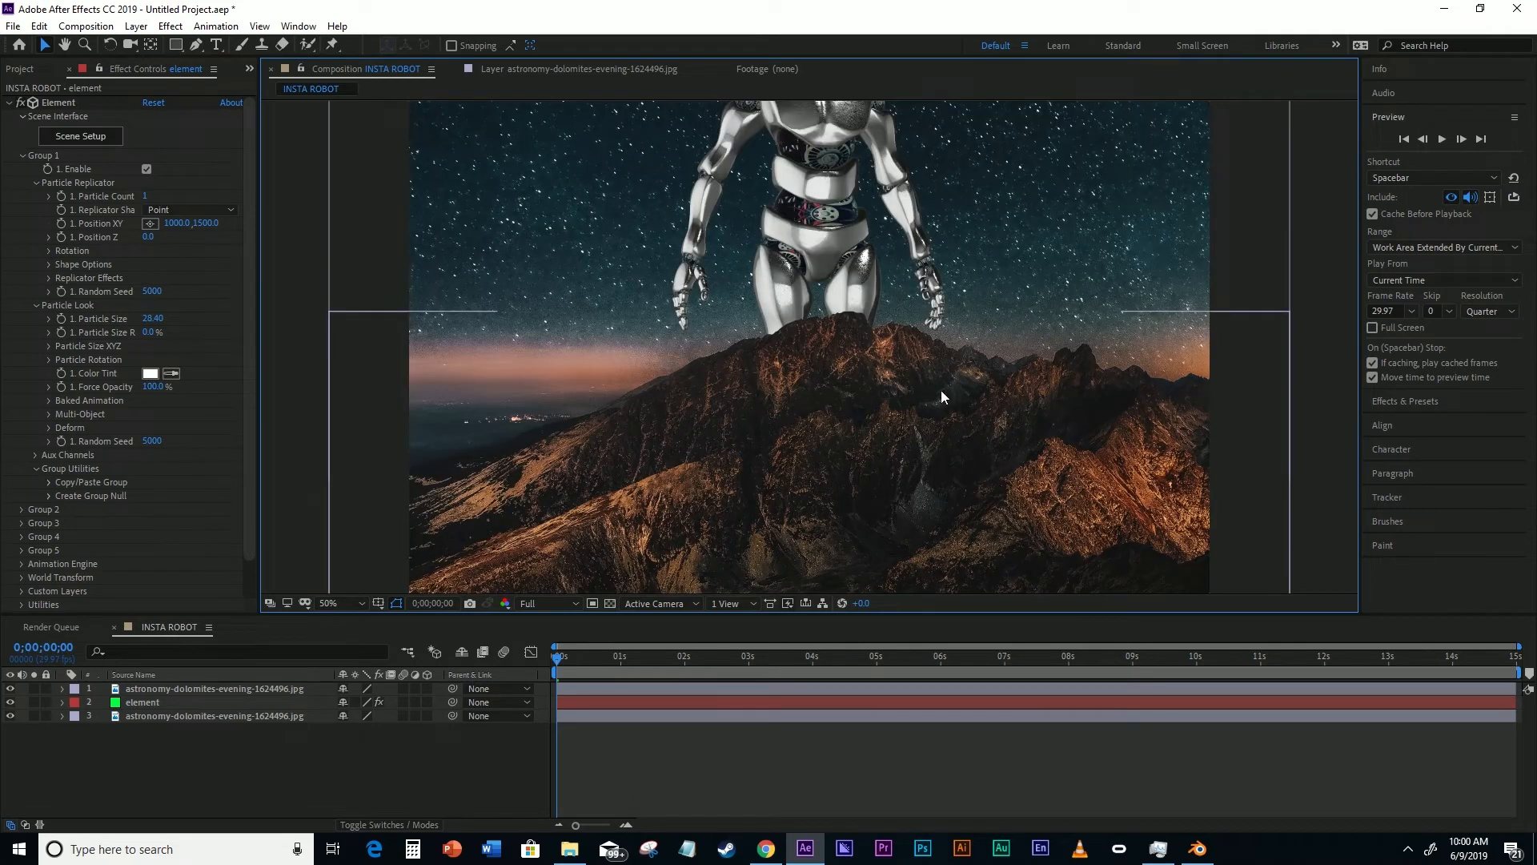
key("comma")
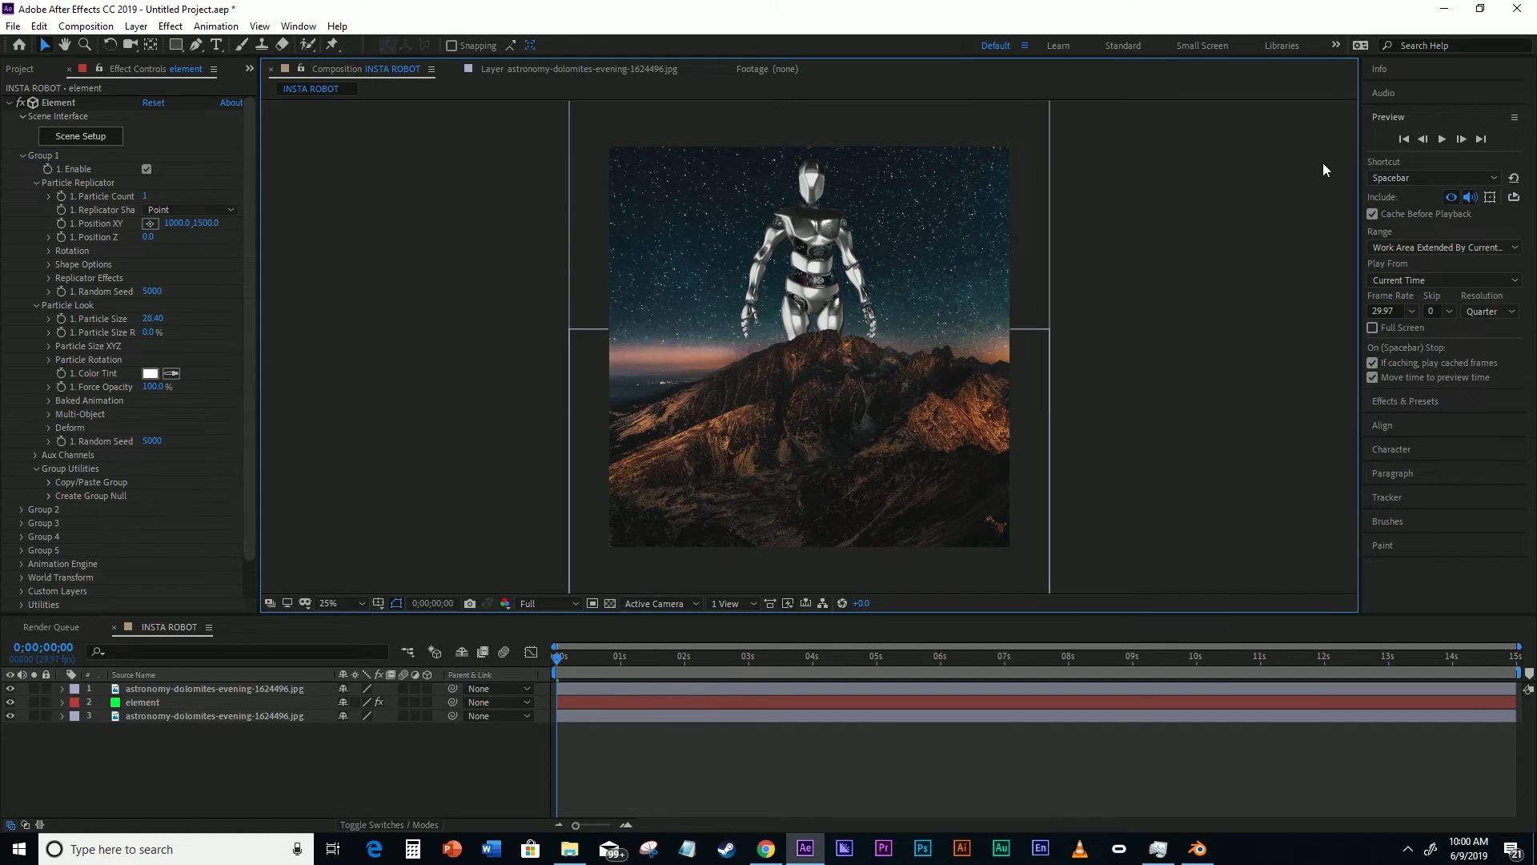
left_click(1441, 140)
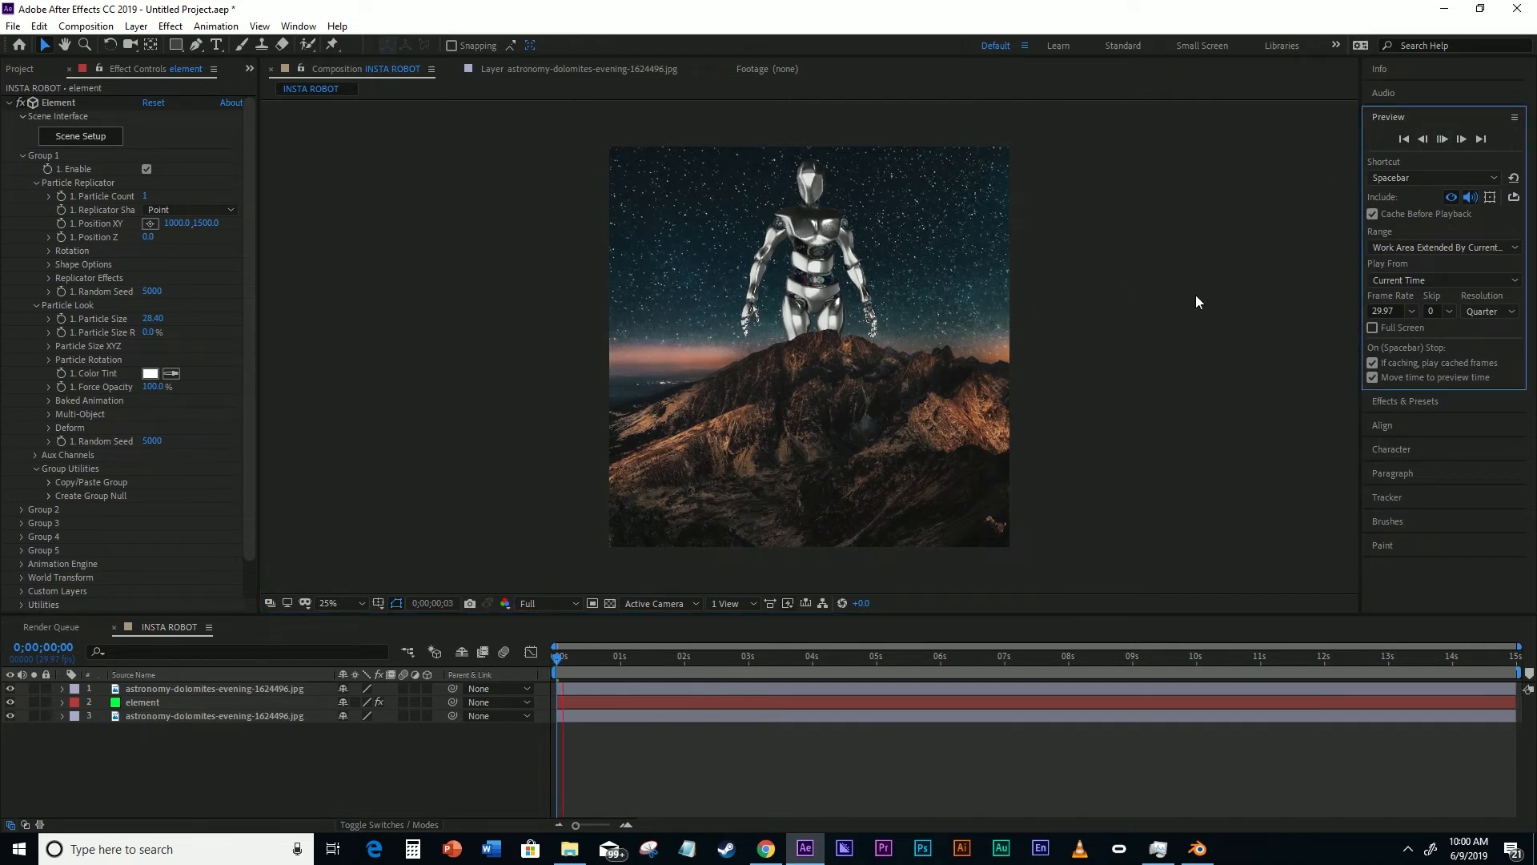
left_click(1162, 353)
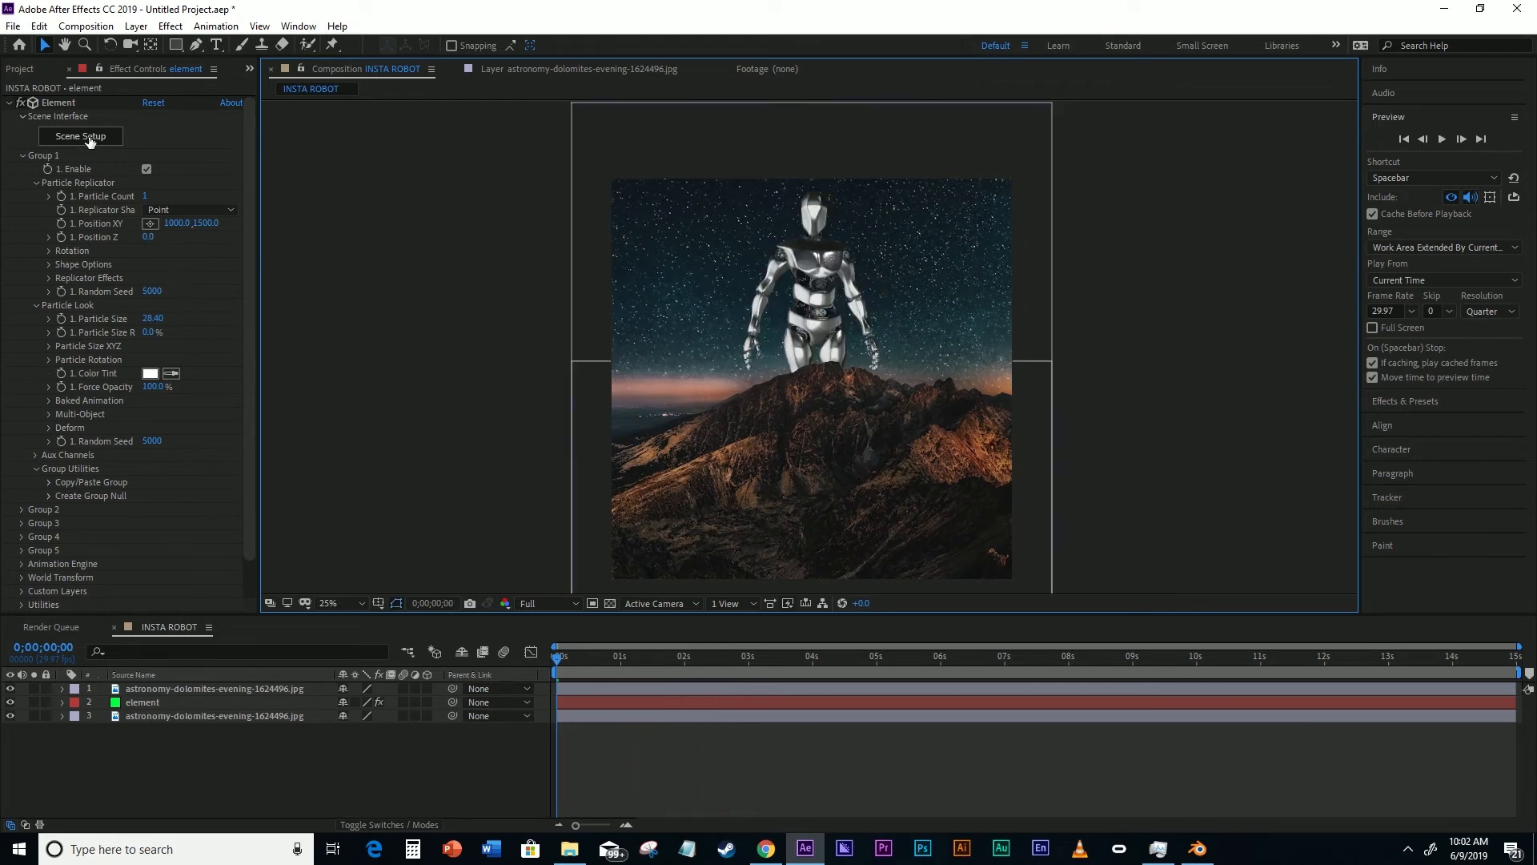
- Open the Element scene setup, enable Draft Textures and select the untitled_000001 robot model
left_click(88, 138)
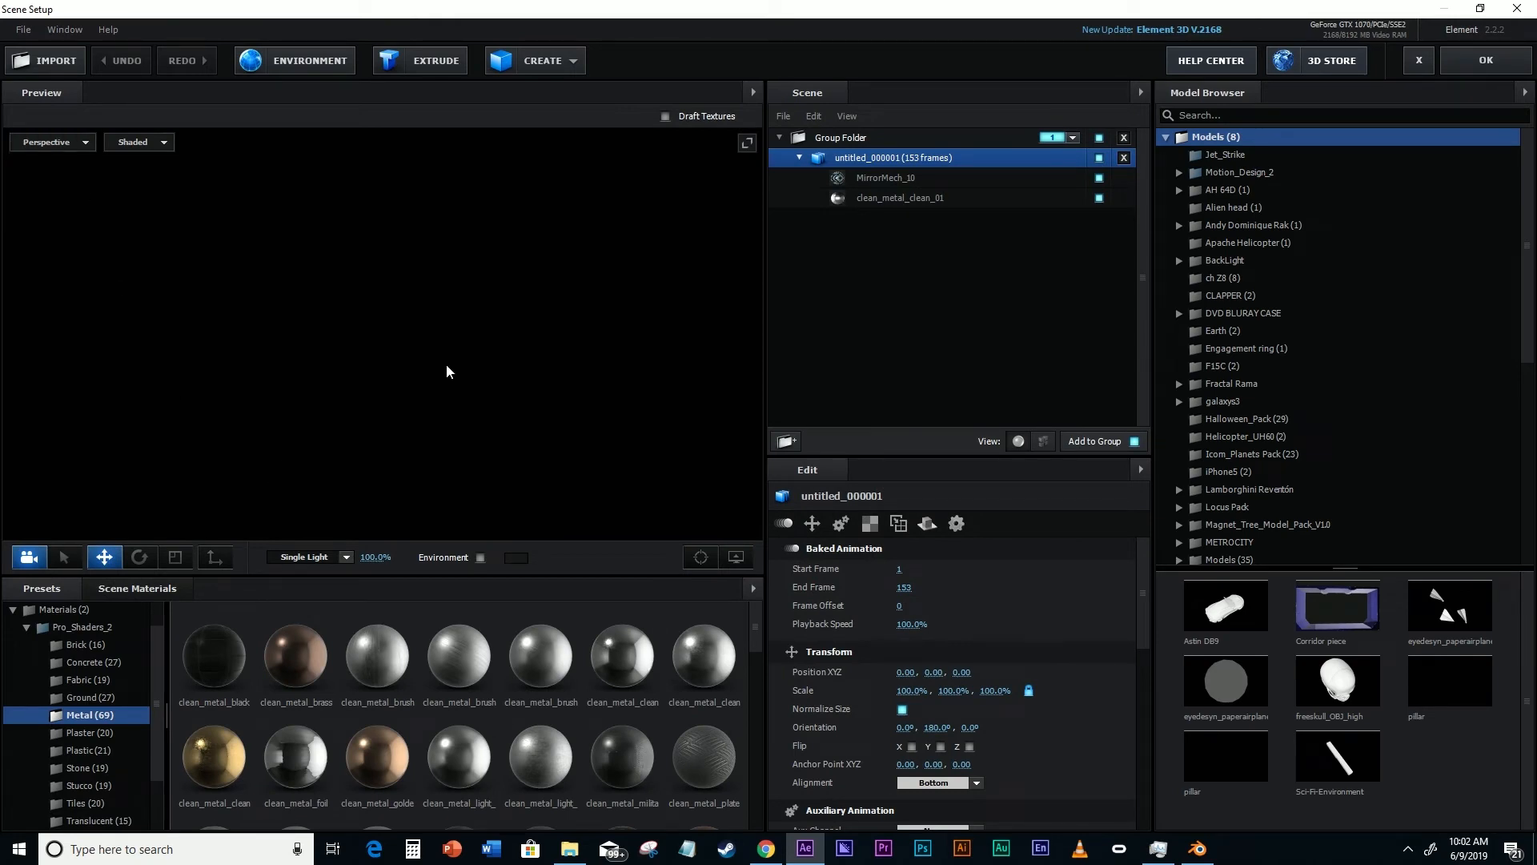
left_click(665, 117)
left_click(881, 142)
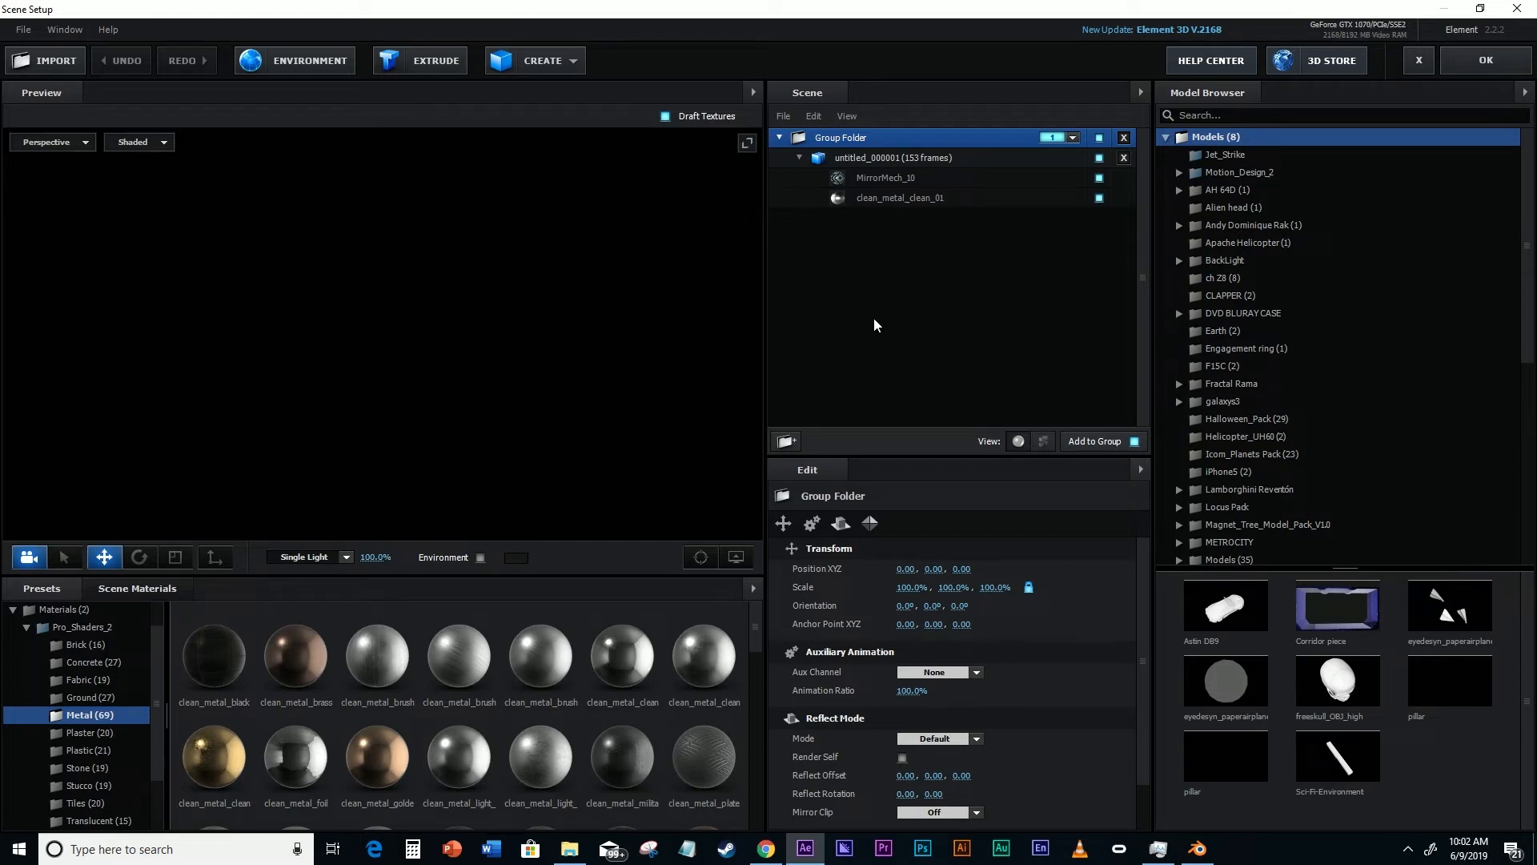
left_click(861, 158)
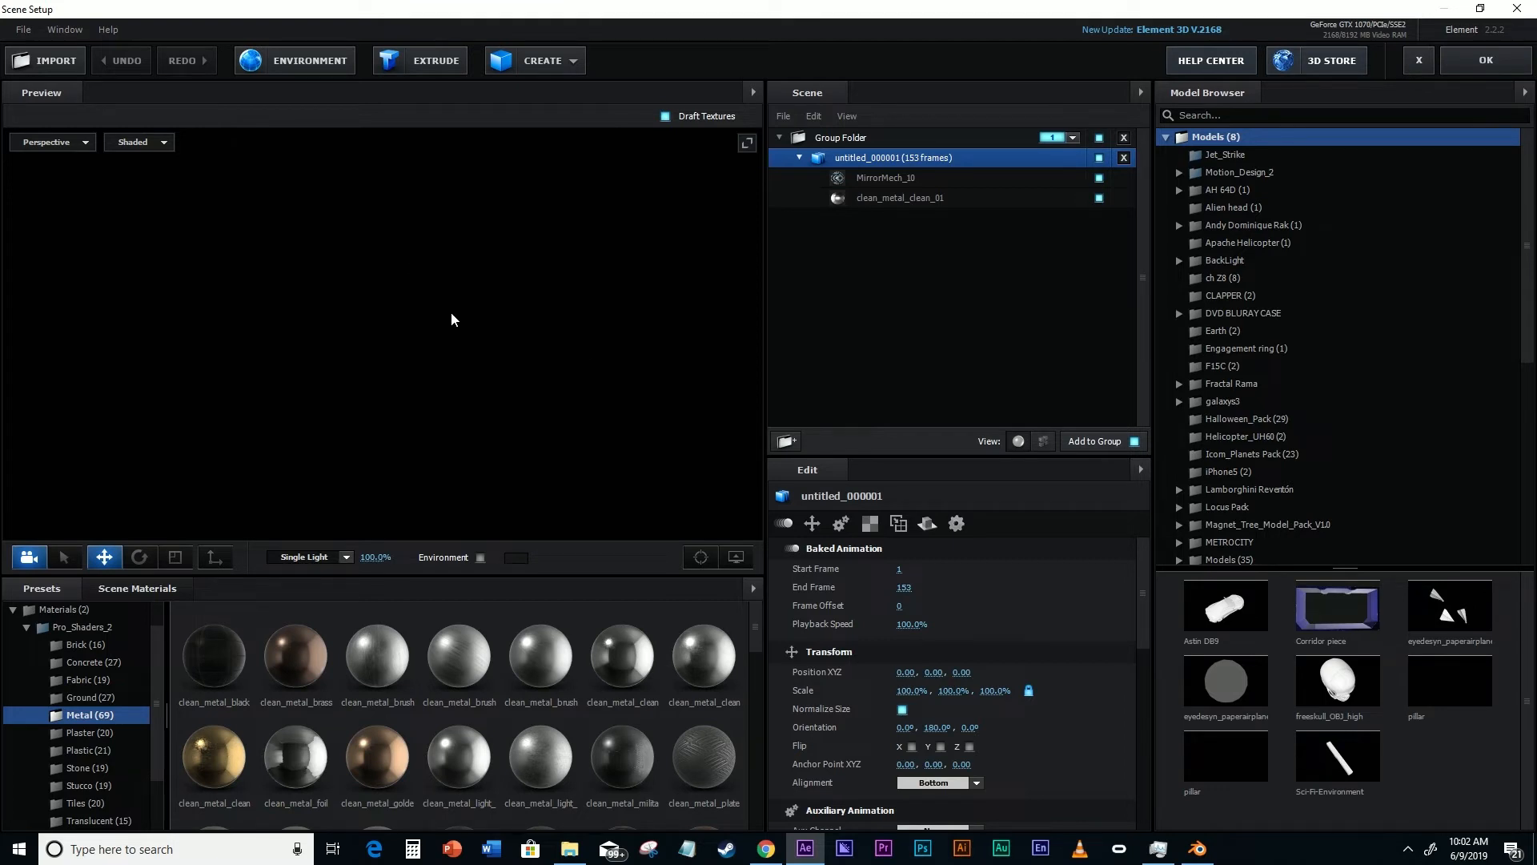
- Load astronomy-dolomites-evening-1624496.jpg from the Tutorial Robot folder on drive G as the scene's environment texture
left_click(300, 56)
left_click(778, 320)
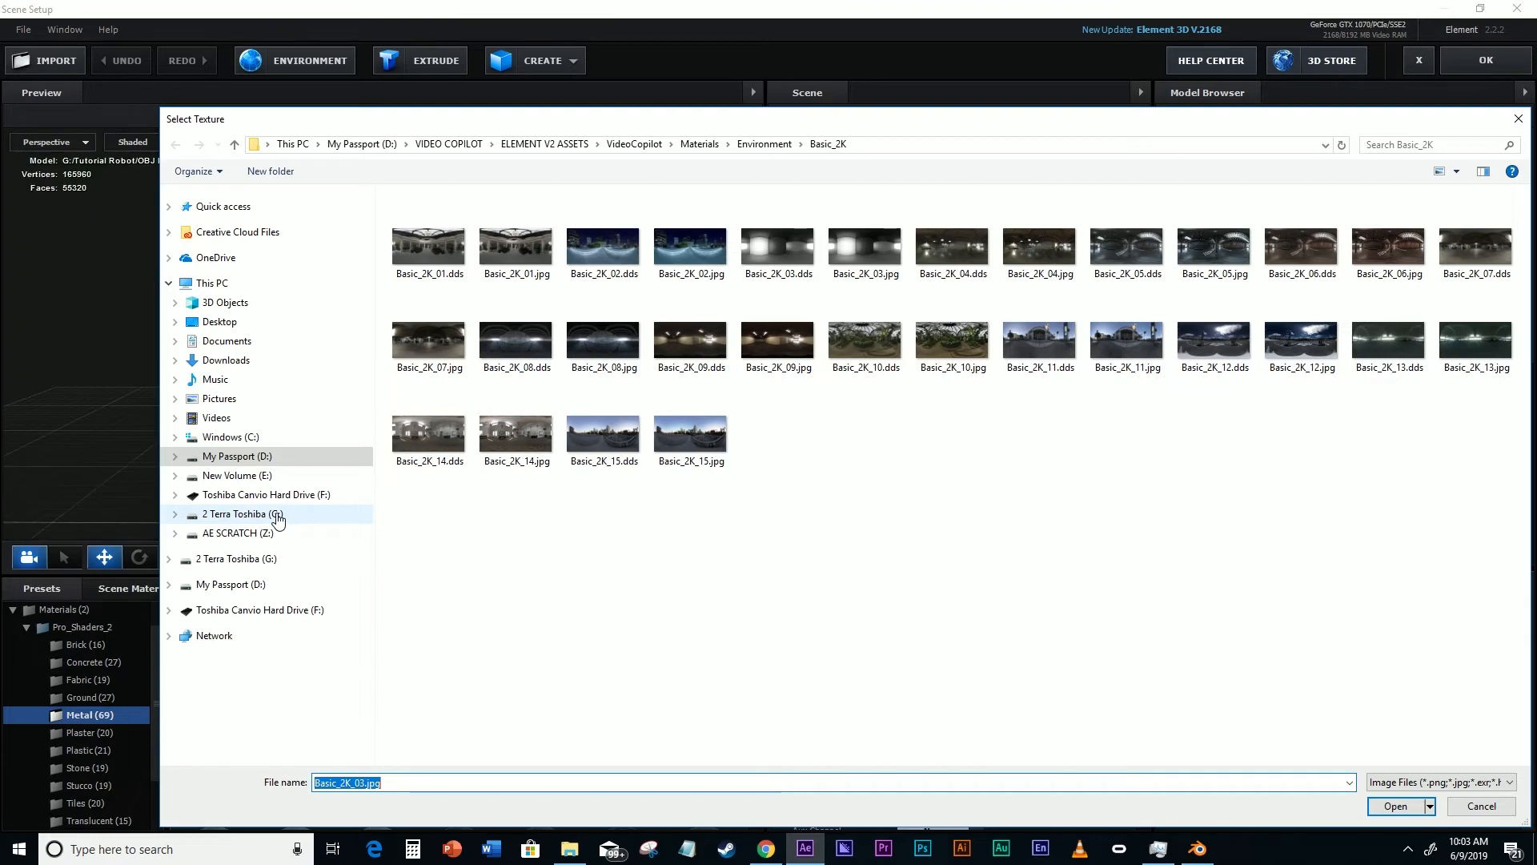
left_click(278, 516)
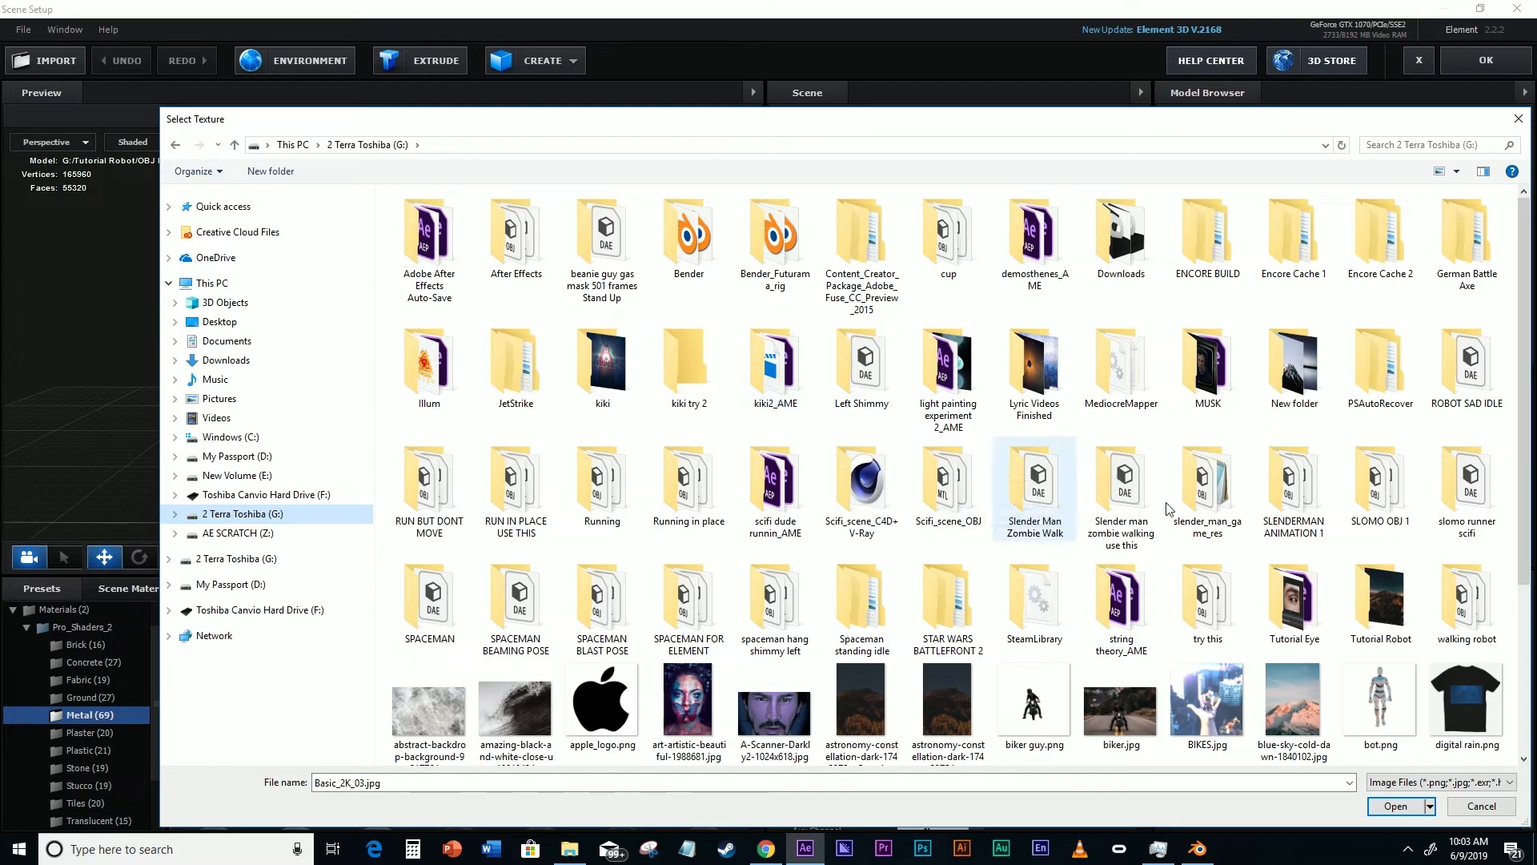
double_click(1411, 615)
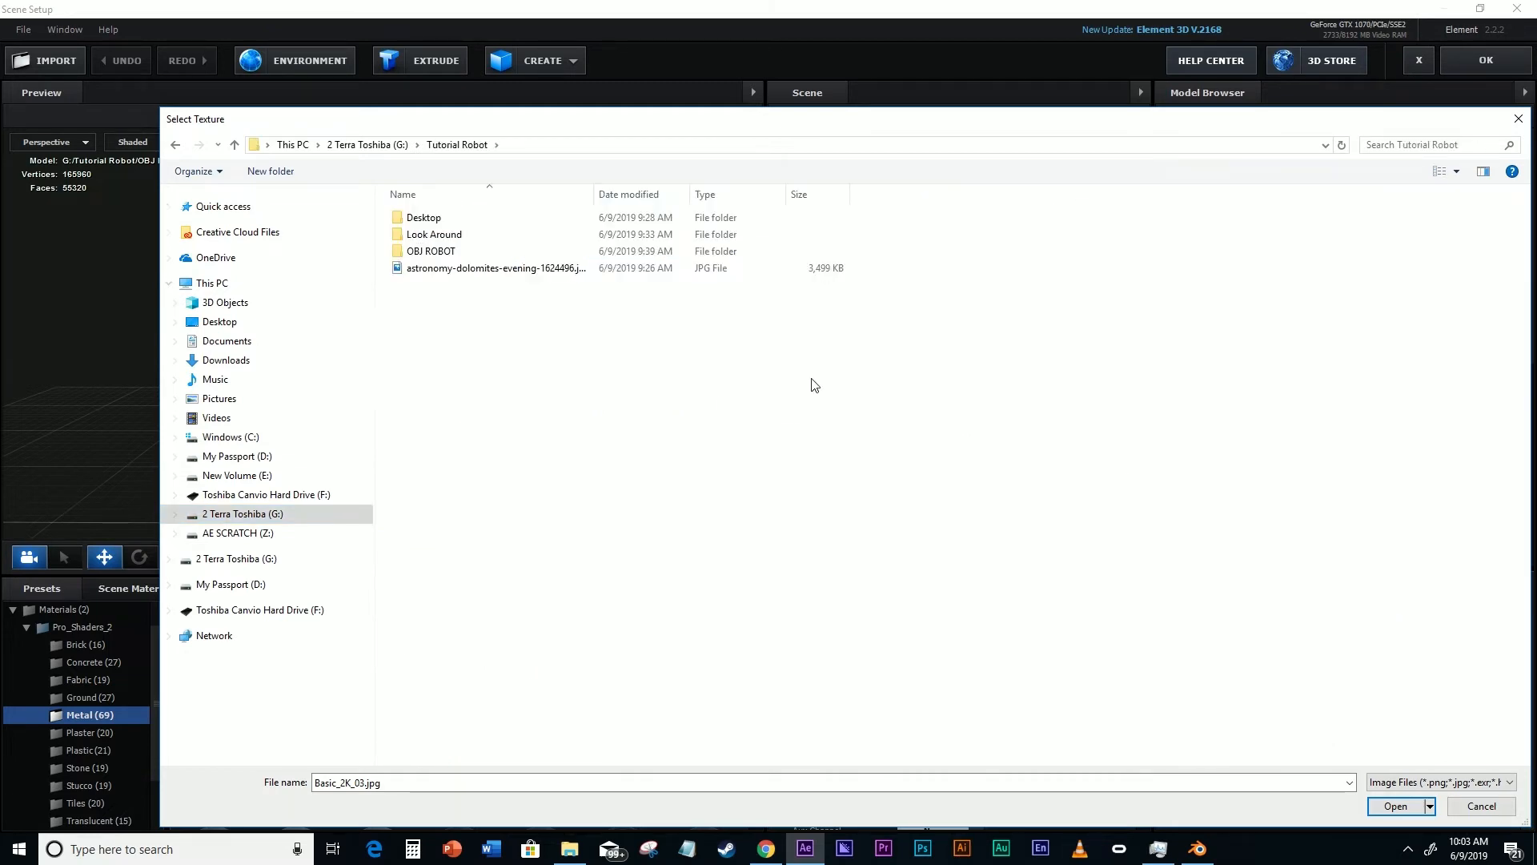
left_click(519, 269)
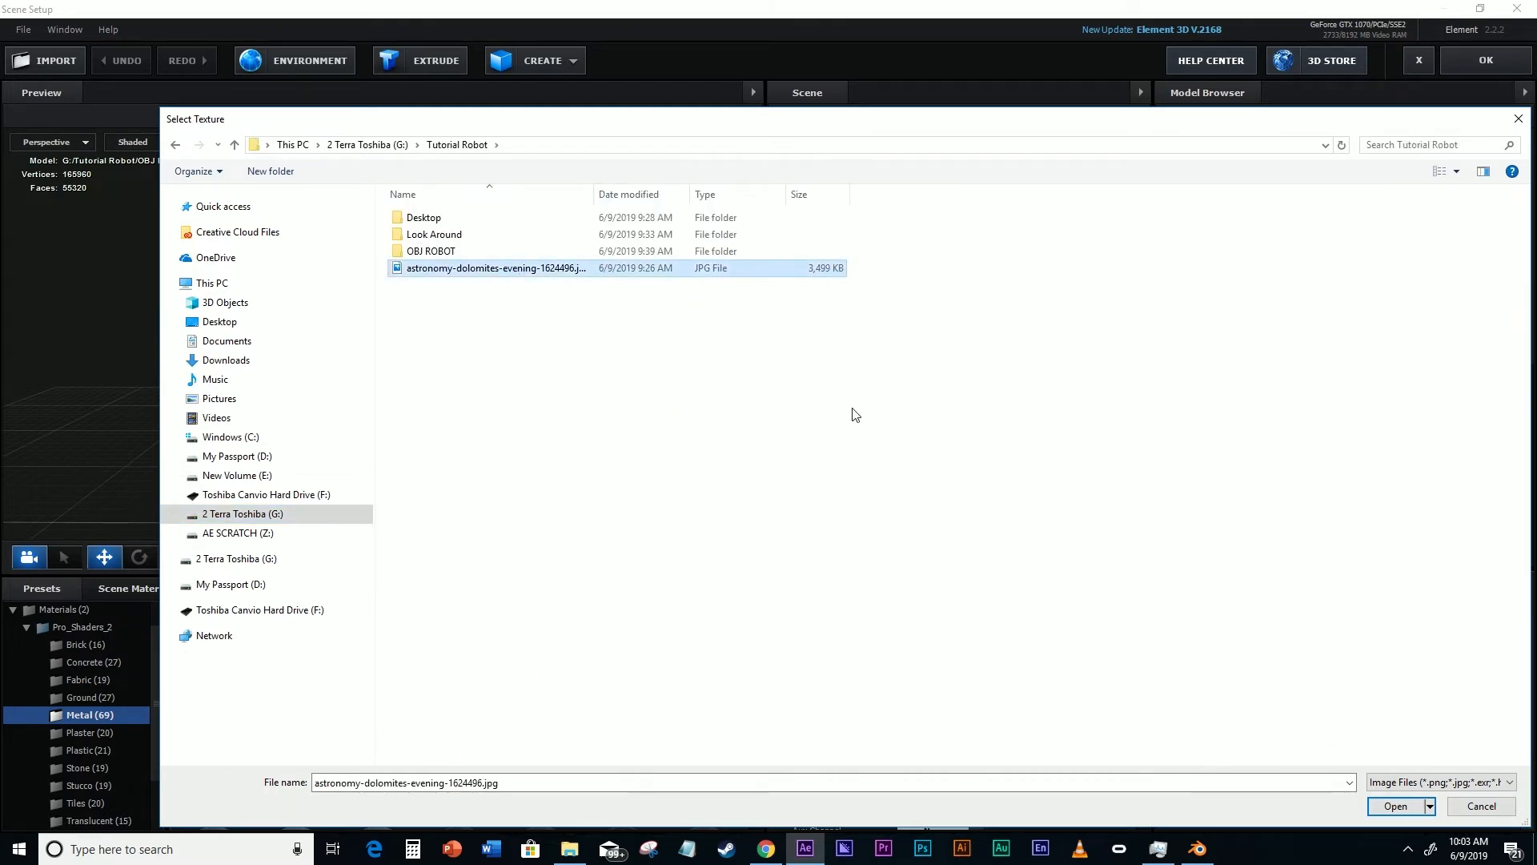
left_click(1395, 806)
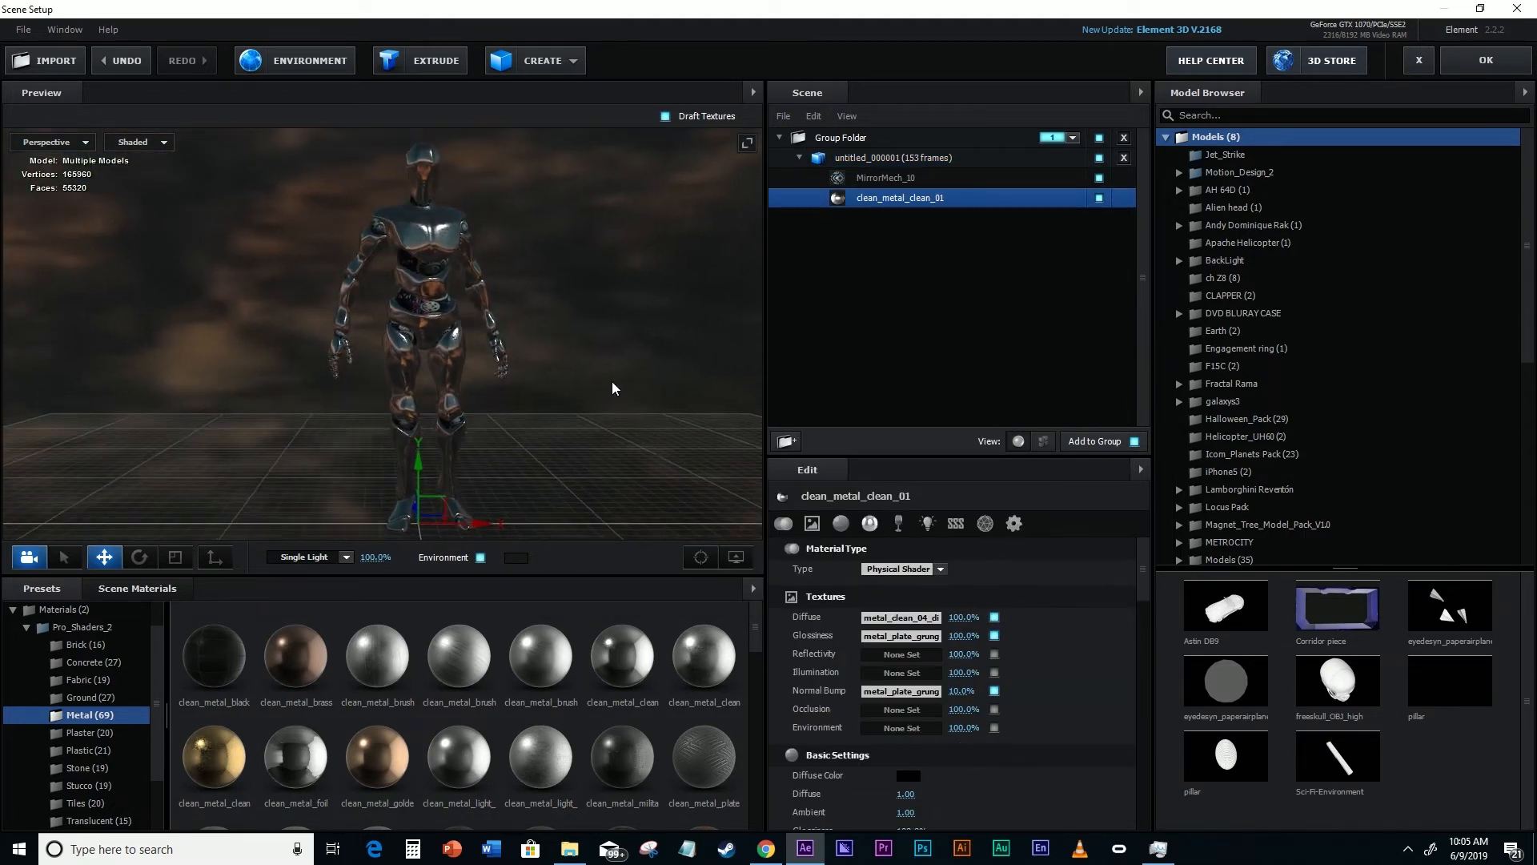
- Turn off Draft Textures and check the robot against the full-resolution environment
scroll(627, 354, "down", 5)
scroll(629, 357, "up", 4)
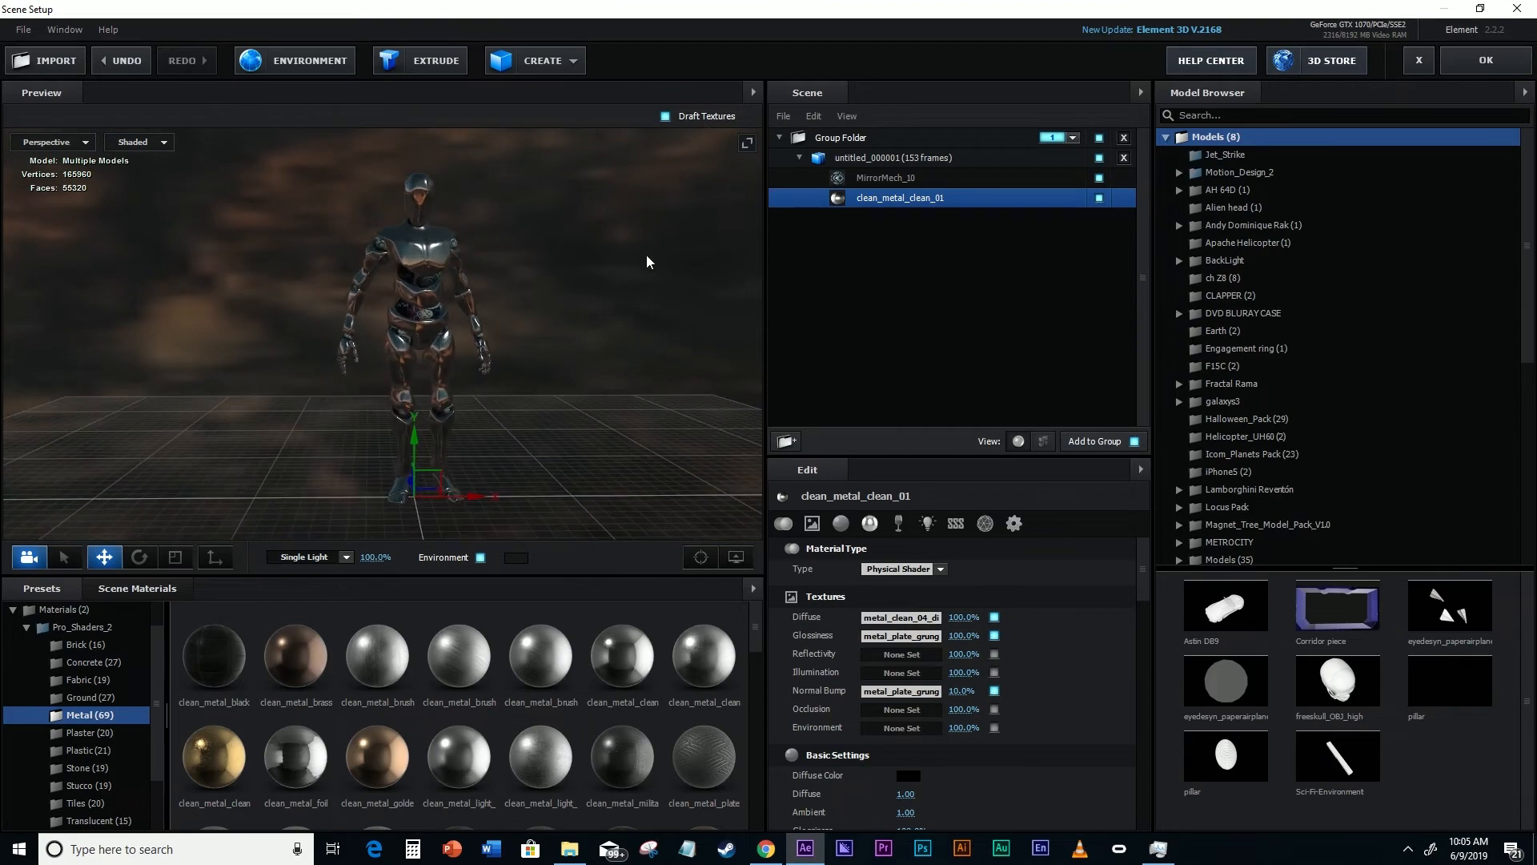
left_click(666, 117)
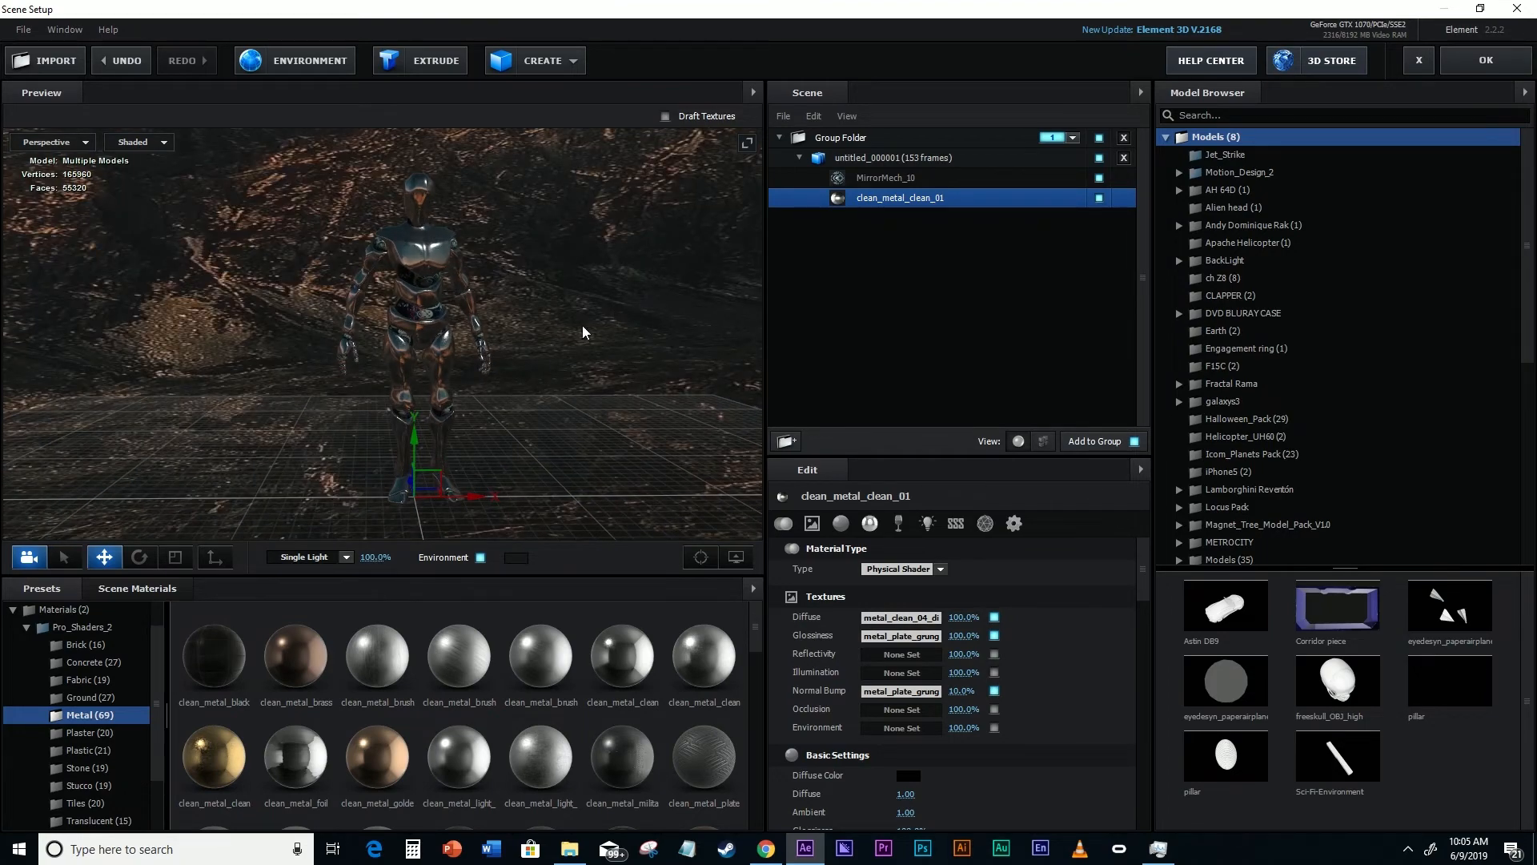
mouse_move(403, 419)
left_mouse_down()
mouse_move(531, 421)
mouse_move(687, 387)
mouse_move(589, 412)
mouse_move(377, 418)
left_mouse_up()
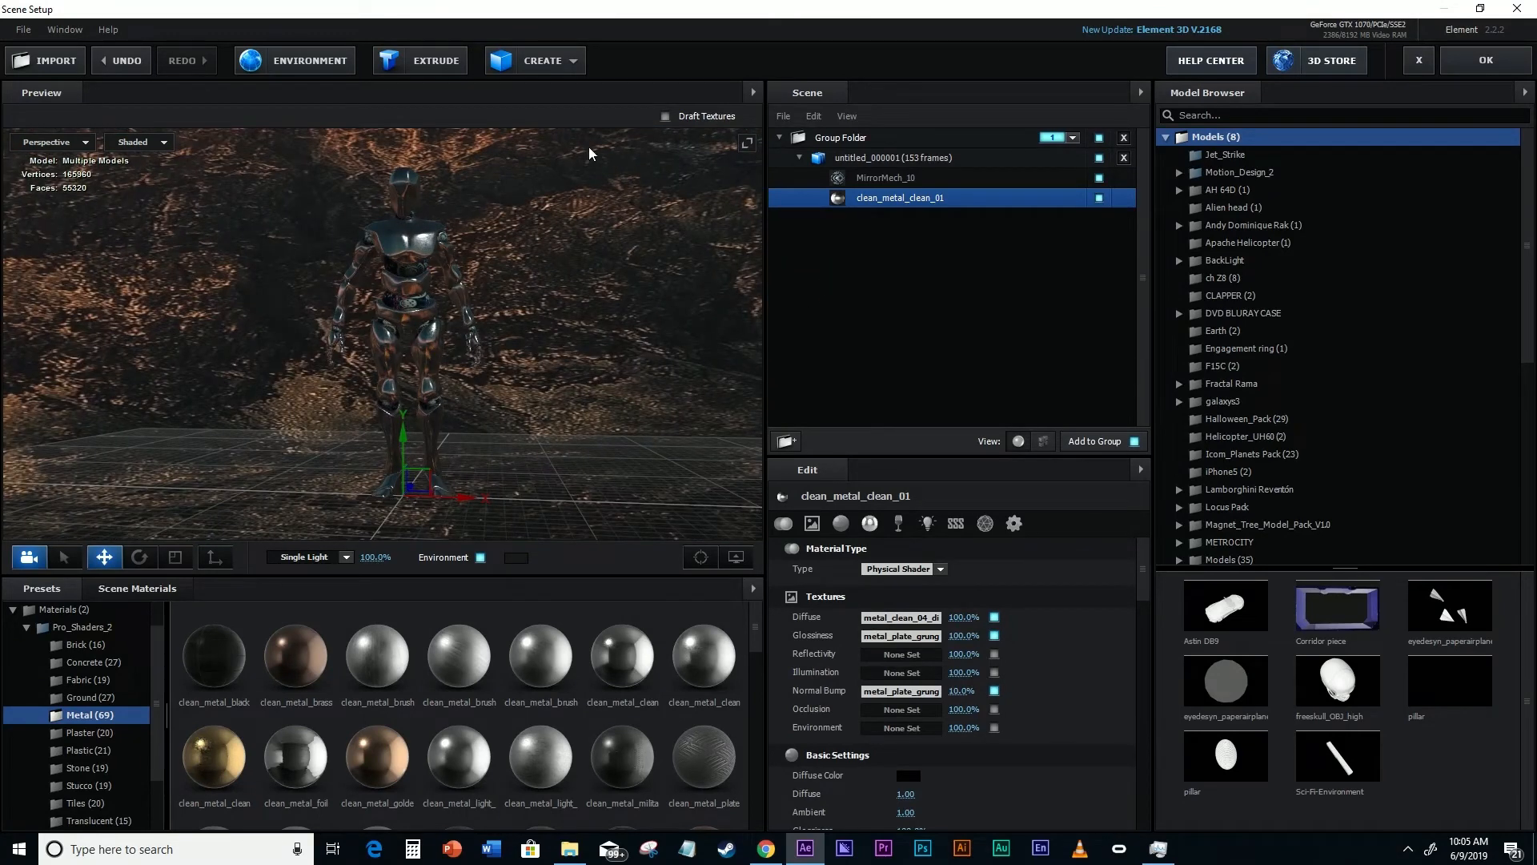
- Reset the environment texture's UV Offset to 0.00, 0.00
left_click(303, 61)
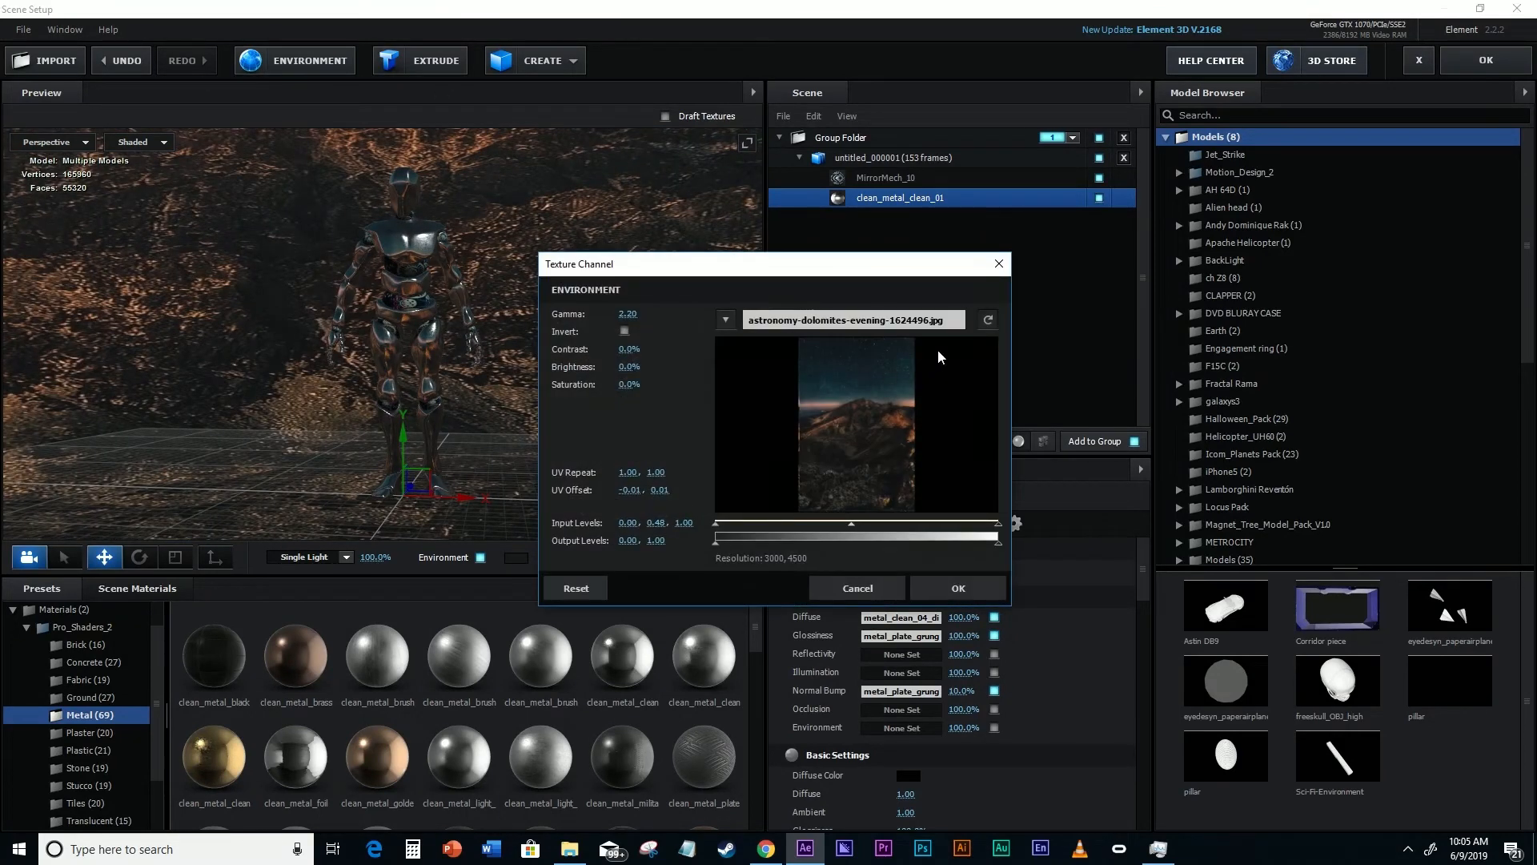
left_click(656, 522)
left_click(635, 488)
type("0")
key("Return")
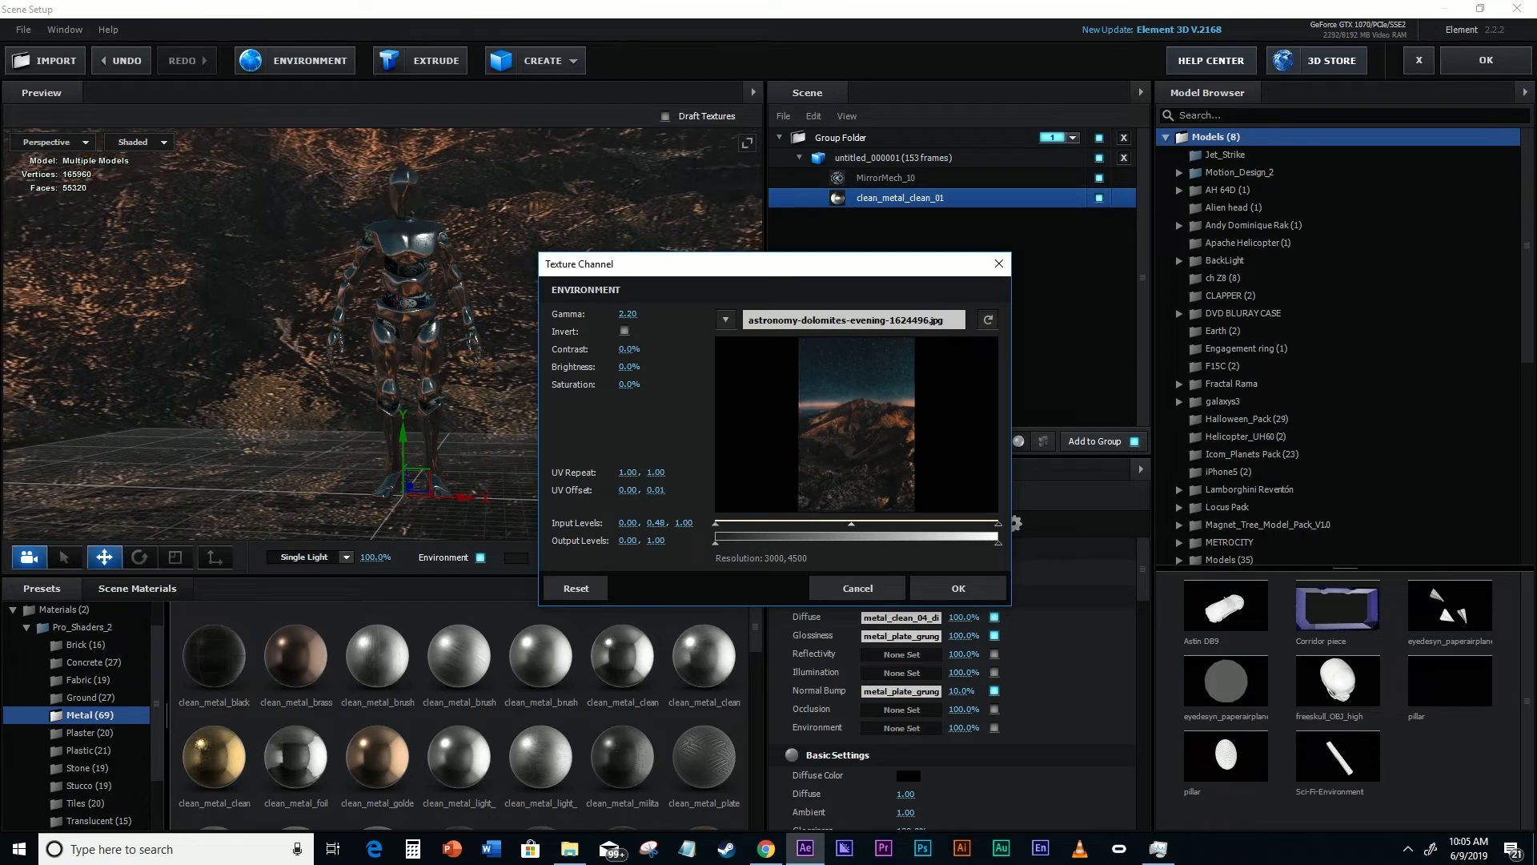
left_click(656, 489)
type("0")
key("Return")
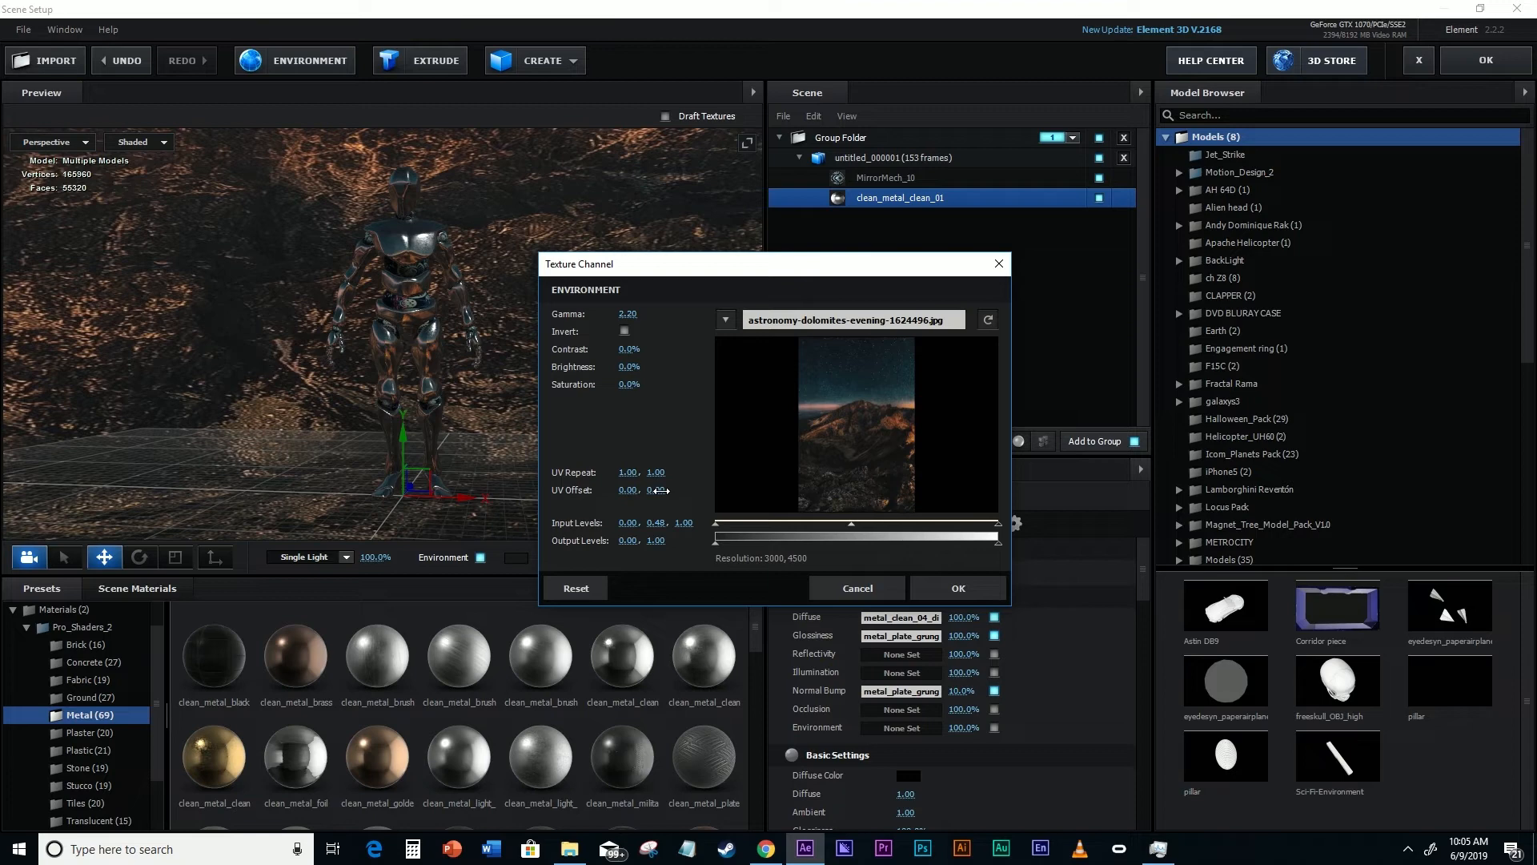
- Shift the environment texture's vertical UV Offset to -0.13 and accept the texture settings
left_click_drag(658, 490, 338, 324)
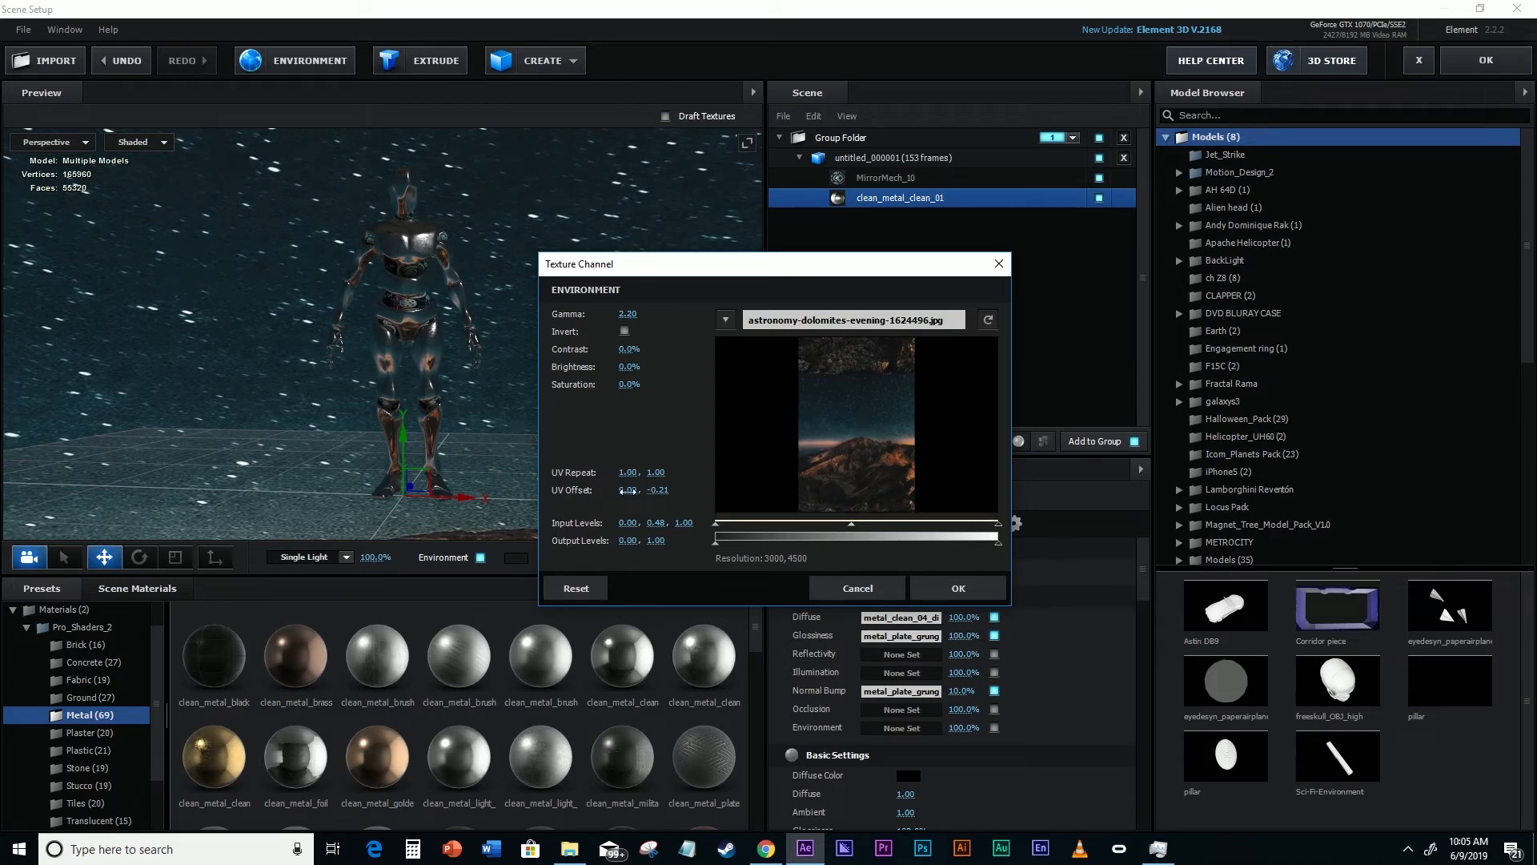
mouse_move(656, 490)
left_mouse_down()
mouse_move(641, 492)
mouse_move(669, 491)
left_mouse_up()
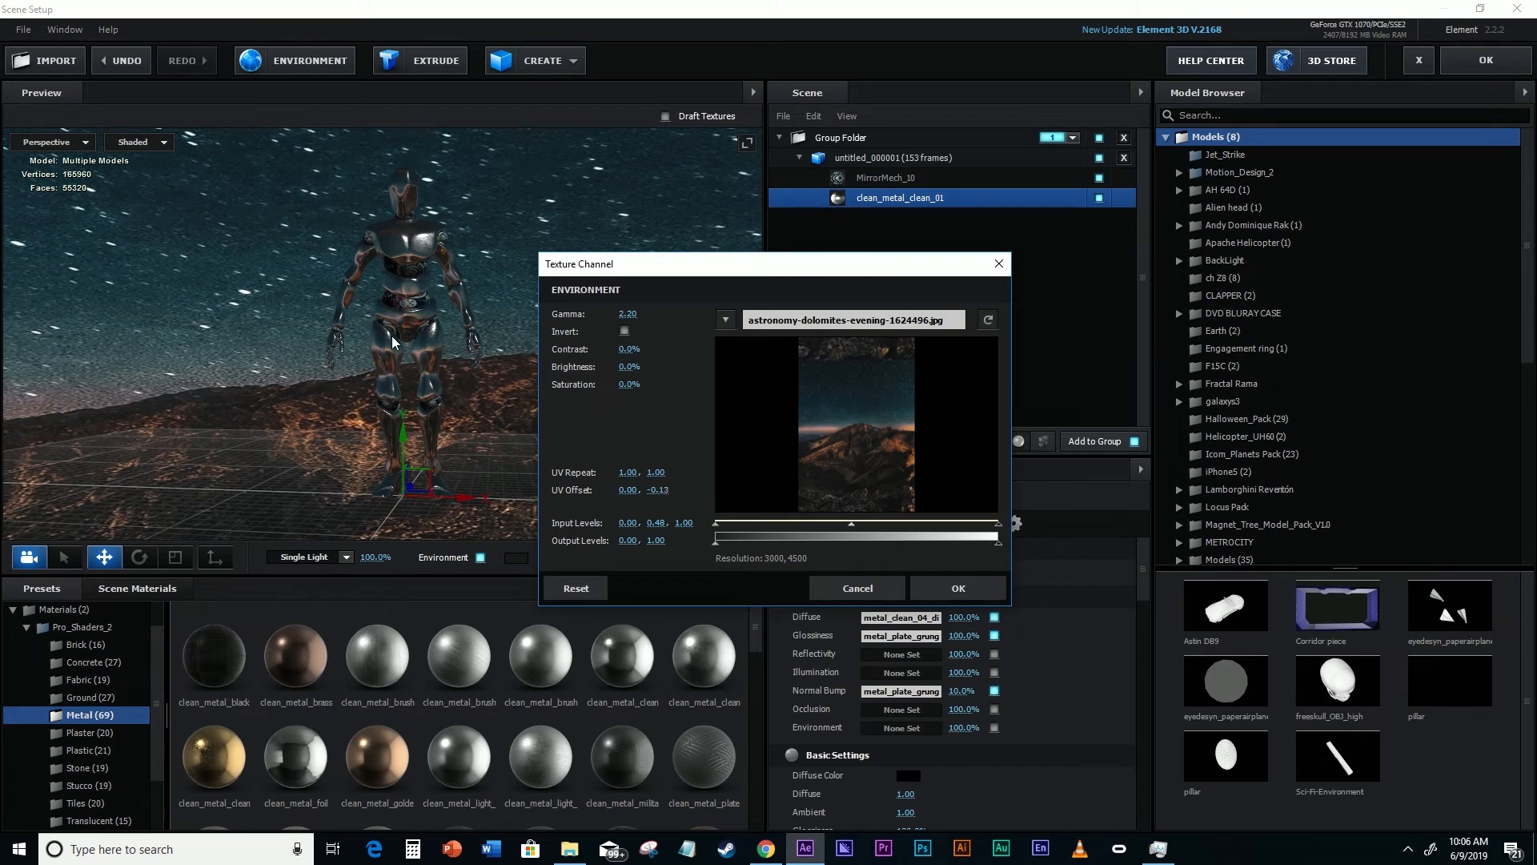
left_click(946, 599)
- Examine the environment's seam and its reflections on the robot's body, chest and head from several angles
left_click_drag(946, 599, 634, 314)
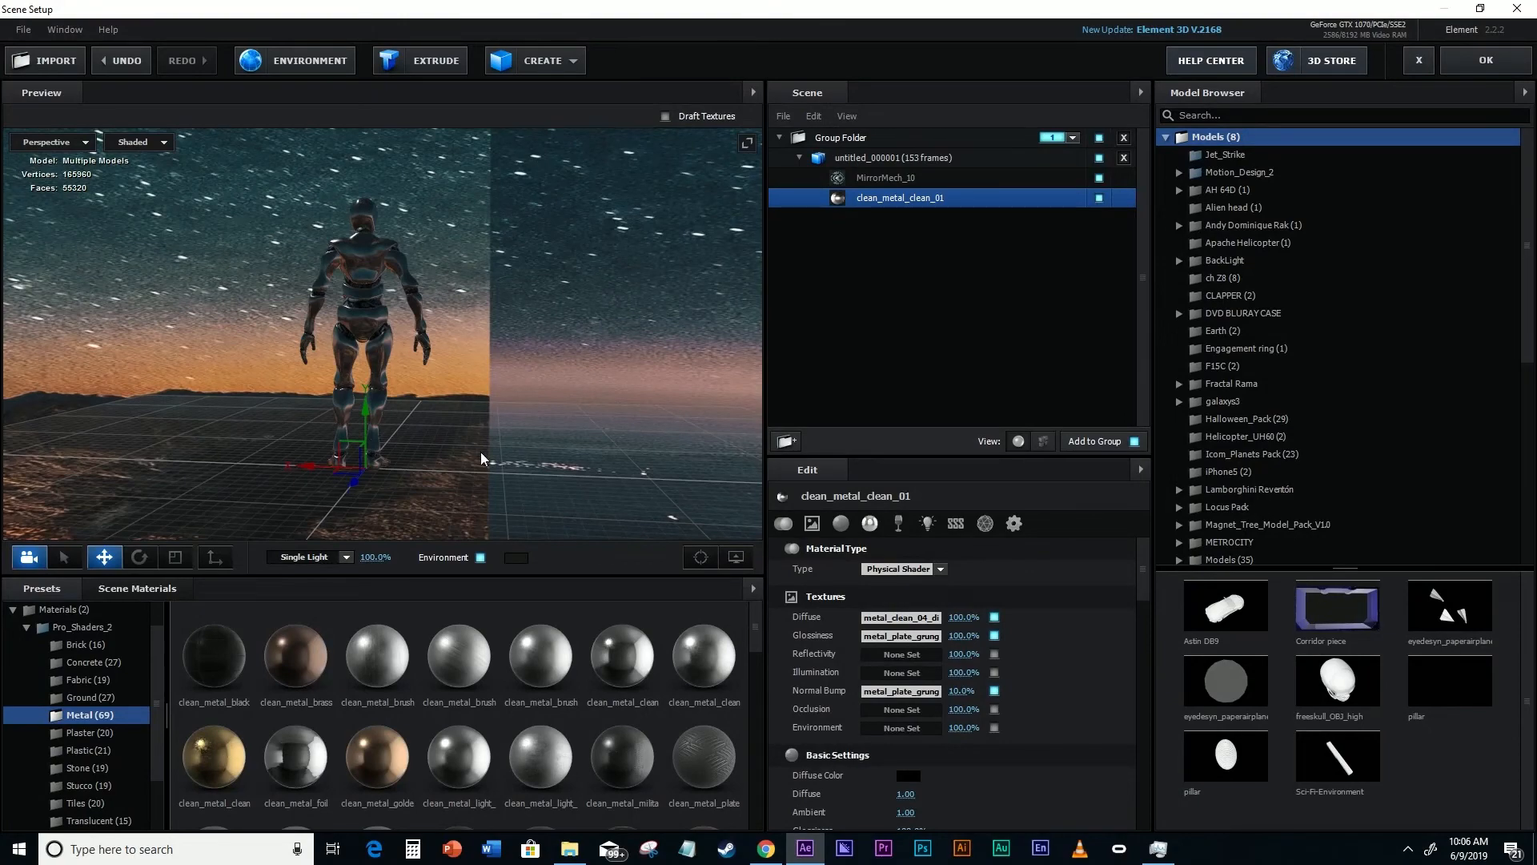
left_click_drag(499, 315, 364, 209)
scroll(400, 204, "up", 5)
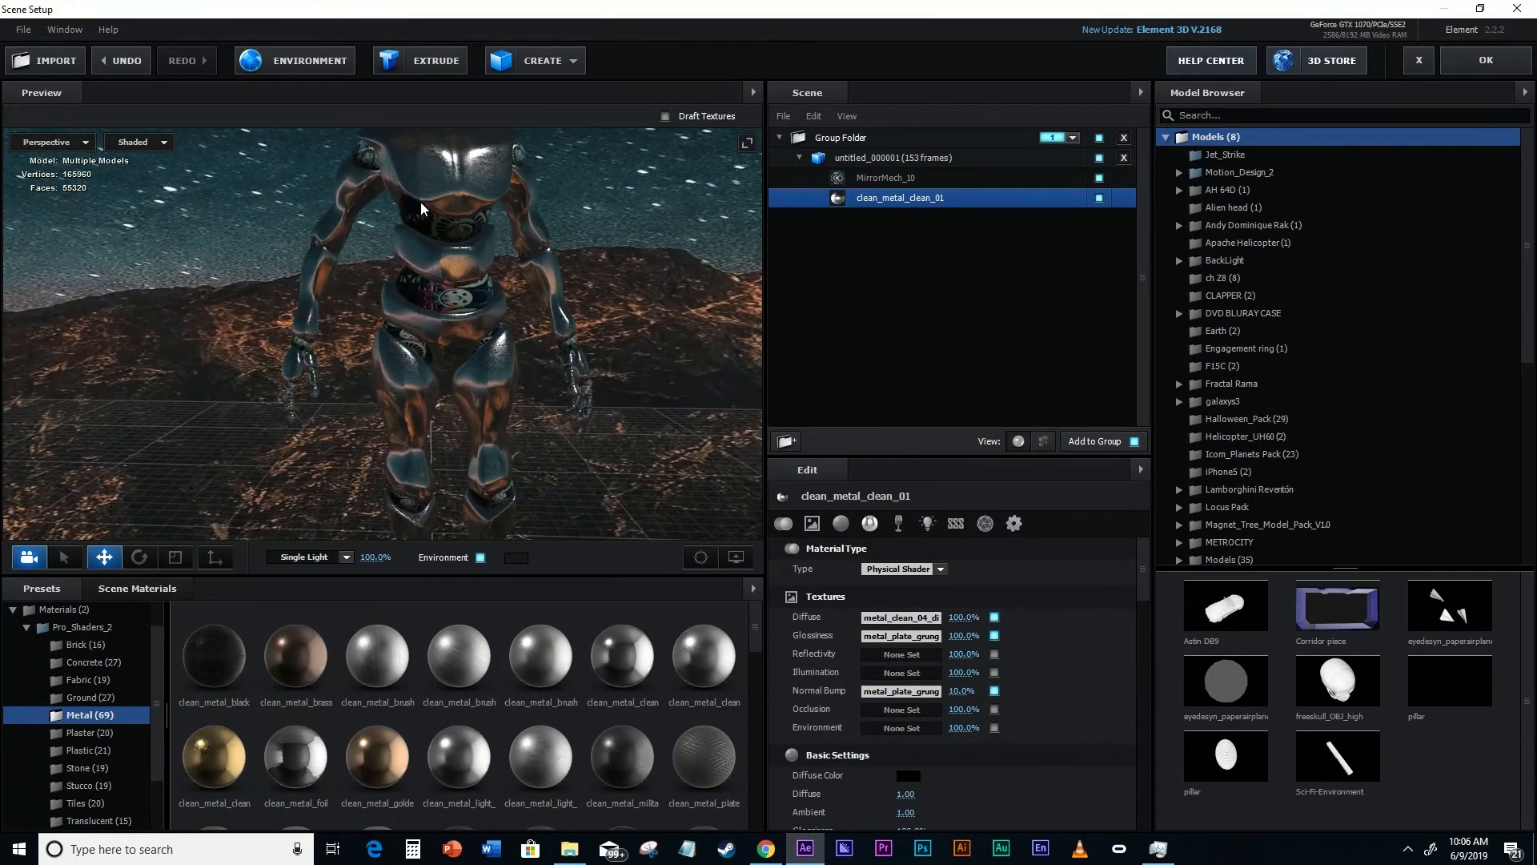
left_click_drag(488, 234, 439, 387)
scroll(426, 261, "up", 3)
left_click_drag(425, 261, 401, 210)
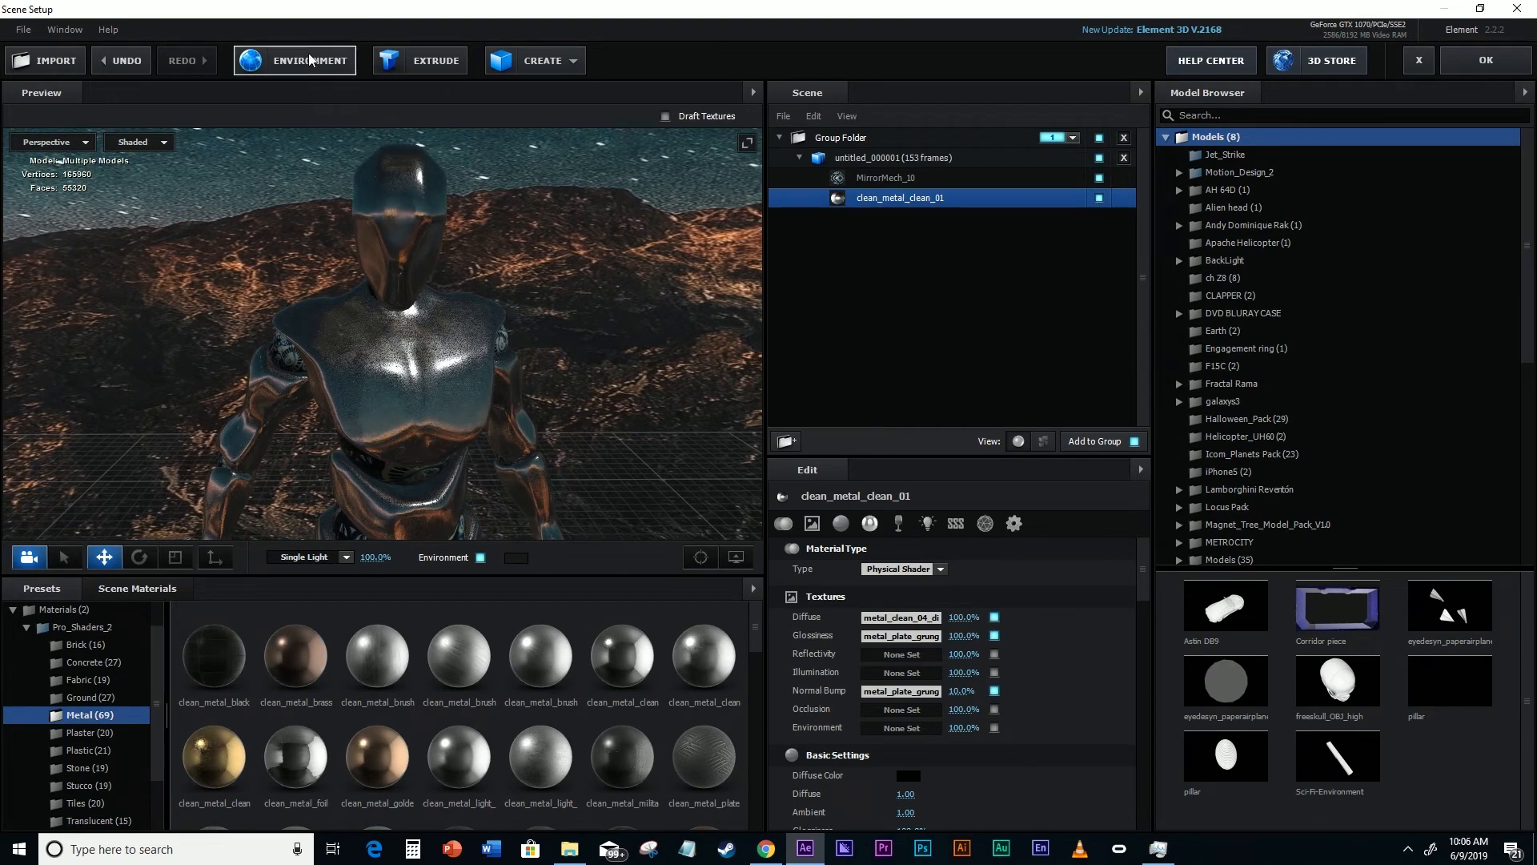
- Shift the environment texture's horizontal UV Offset into negative values, accept the texture settings and apply the scene setup
left_click(345, 58)
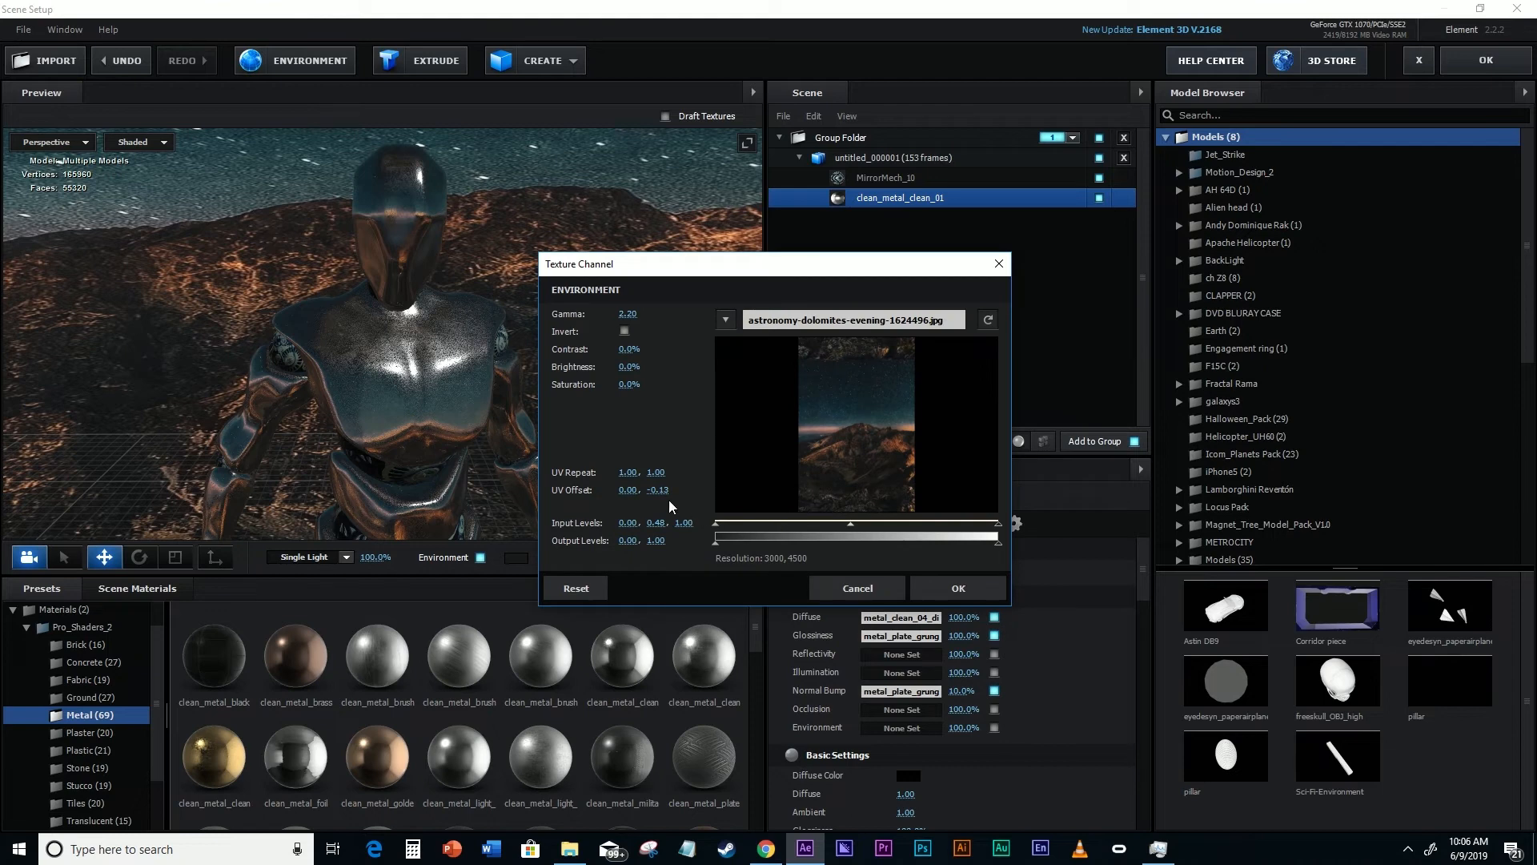
left_click_drag(630, 491, 612, 491)
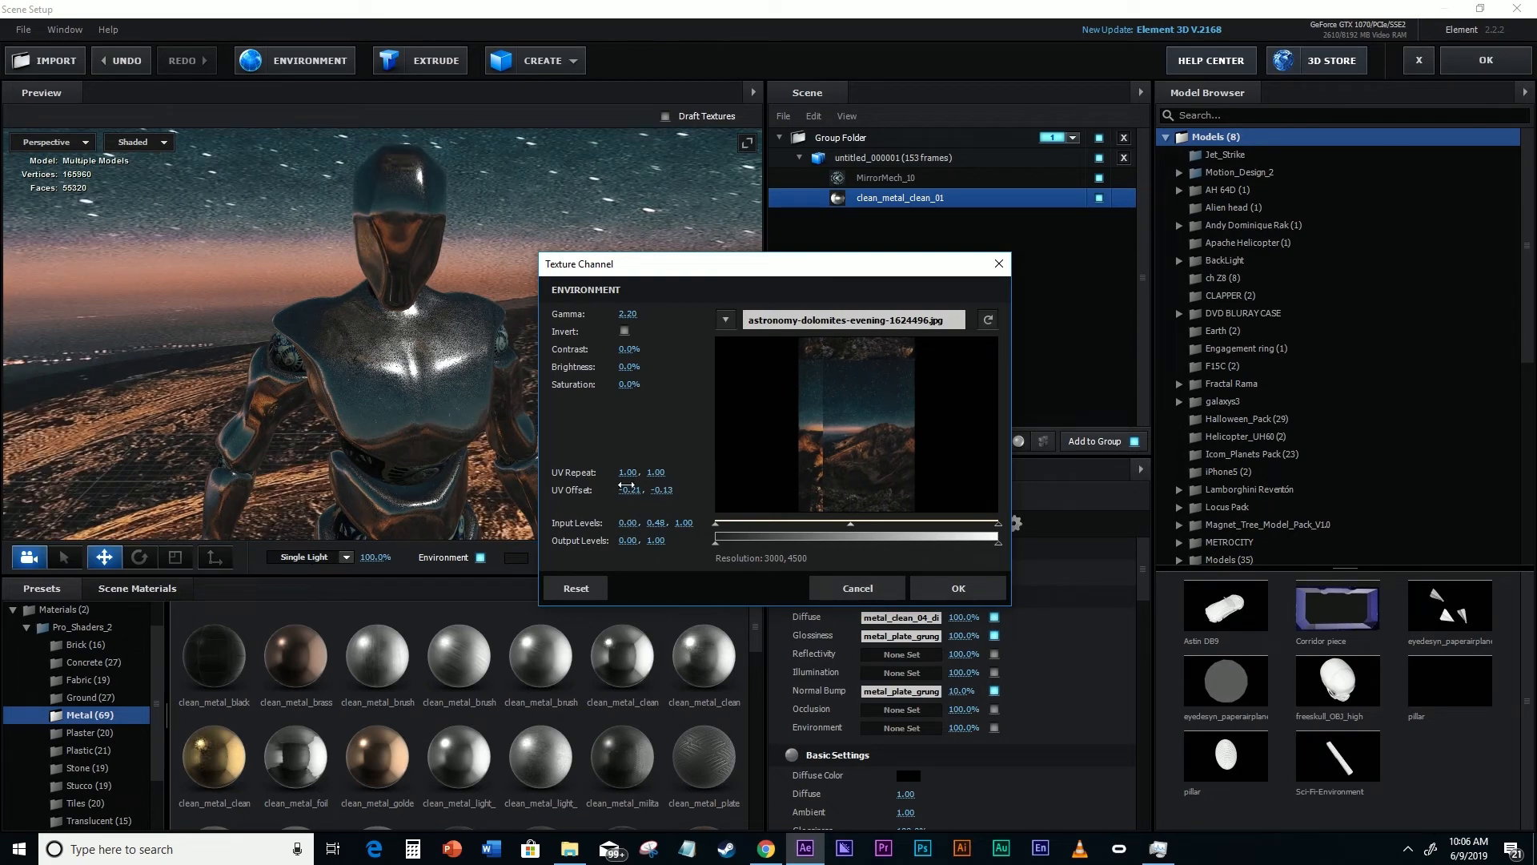
left_click(953, 587)
left_click_drag(410, 418, 330, 416)
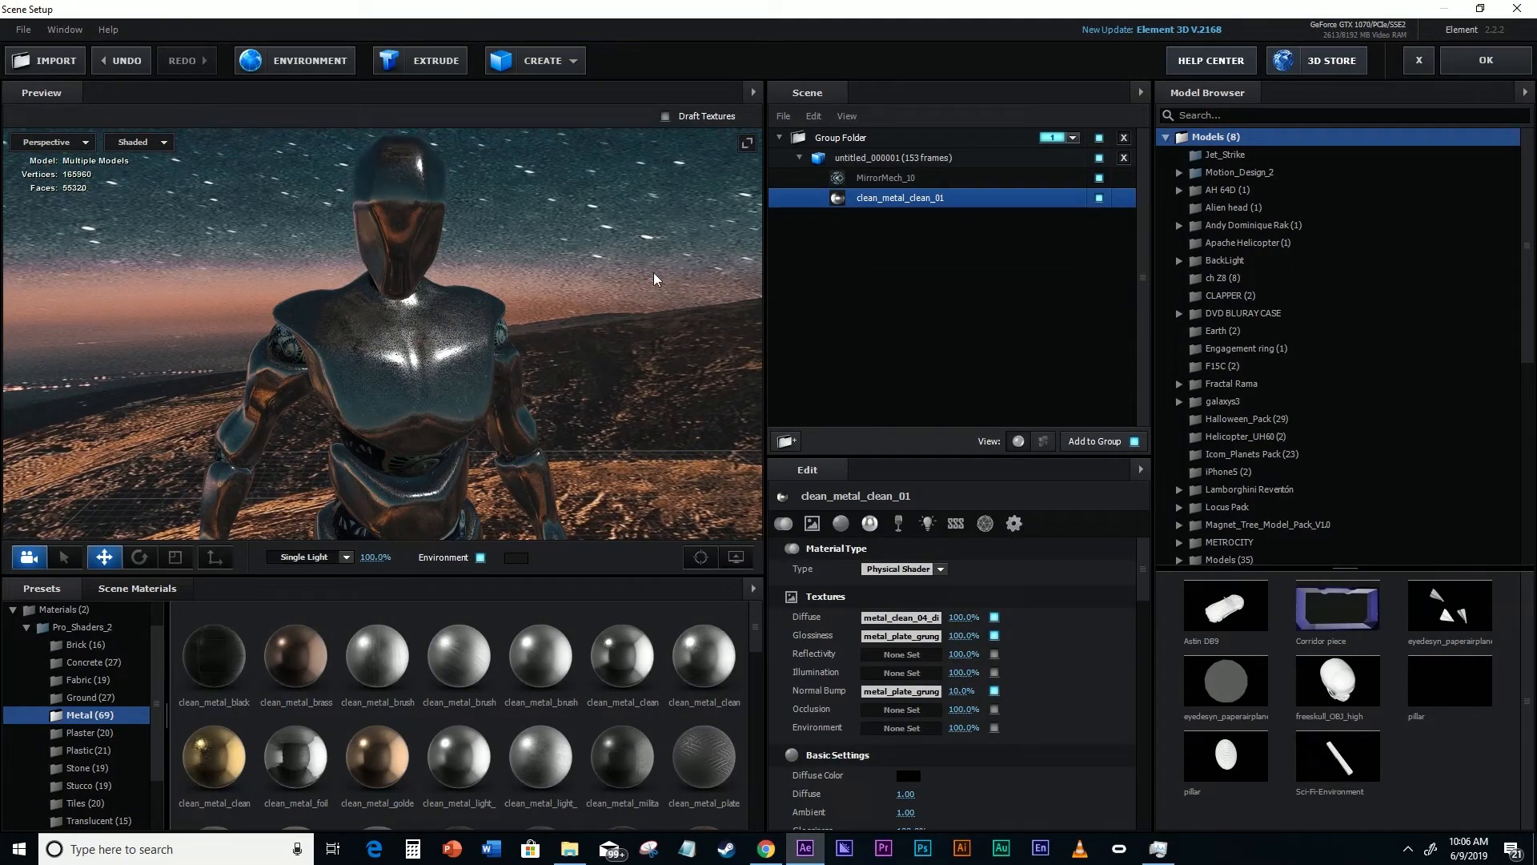
left_click(1486, 61)
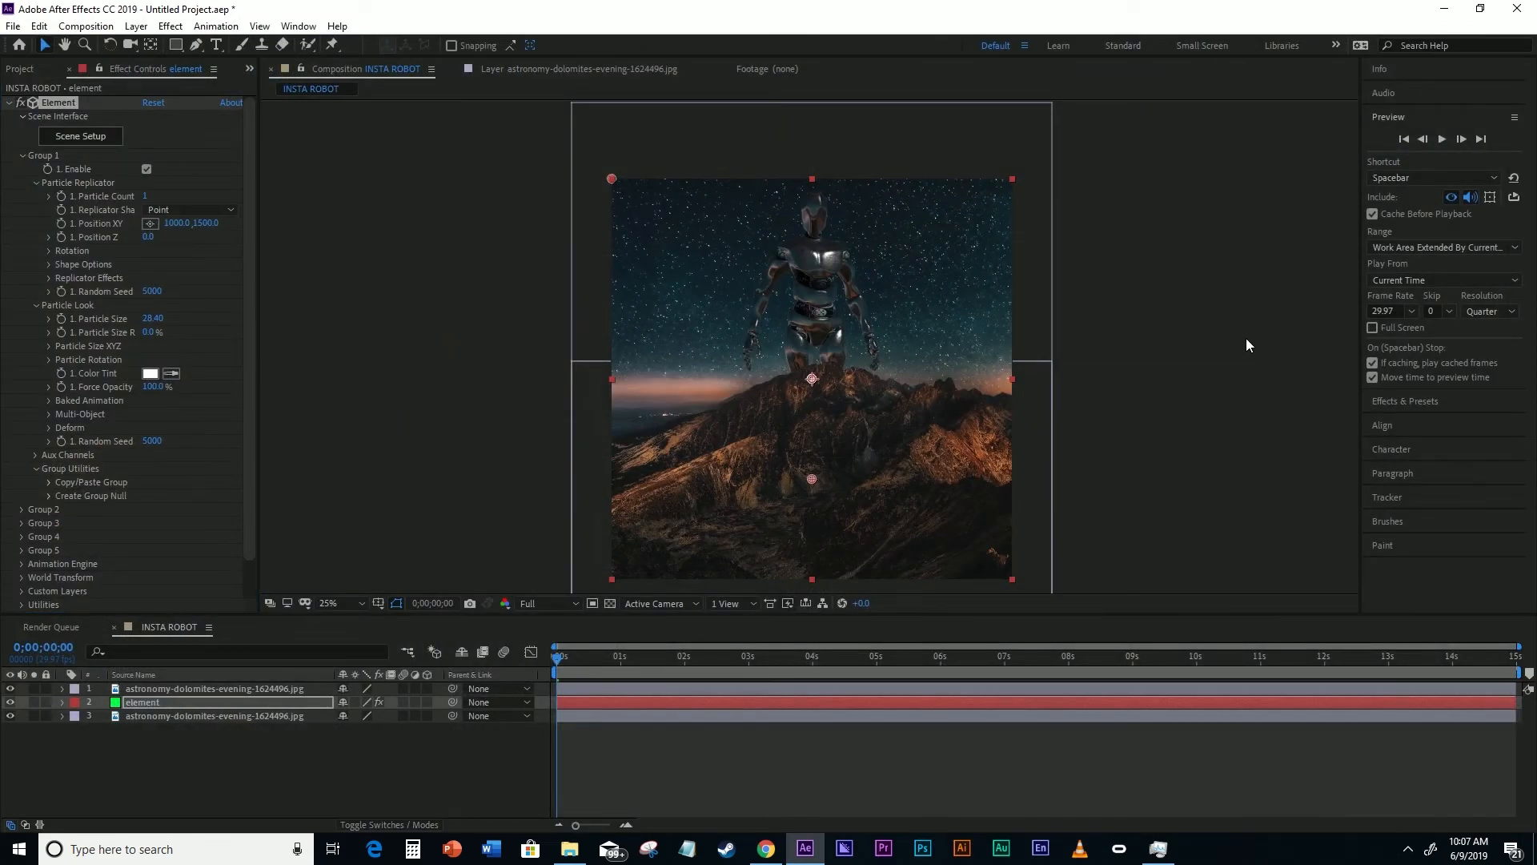
- Set Add Lighting to Sun Set in the Element effect's lighting render settings
key("period")
key("period")
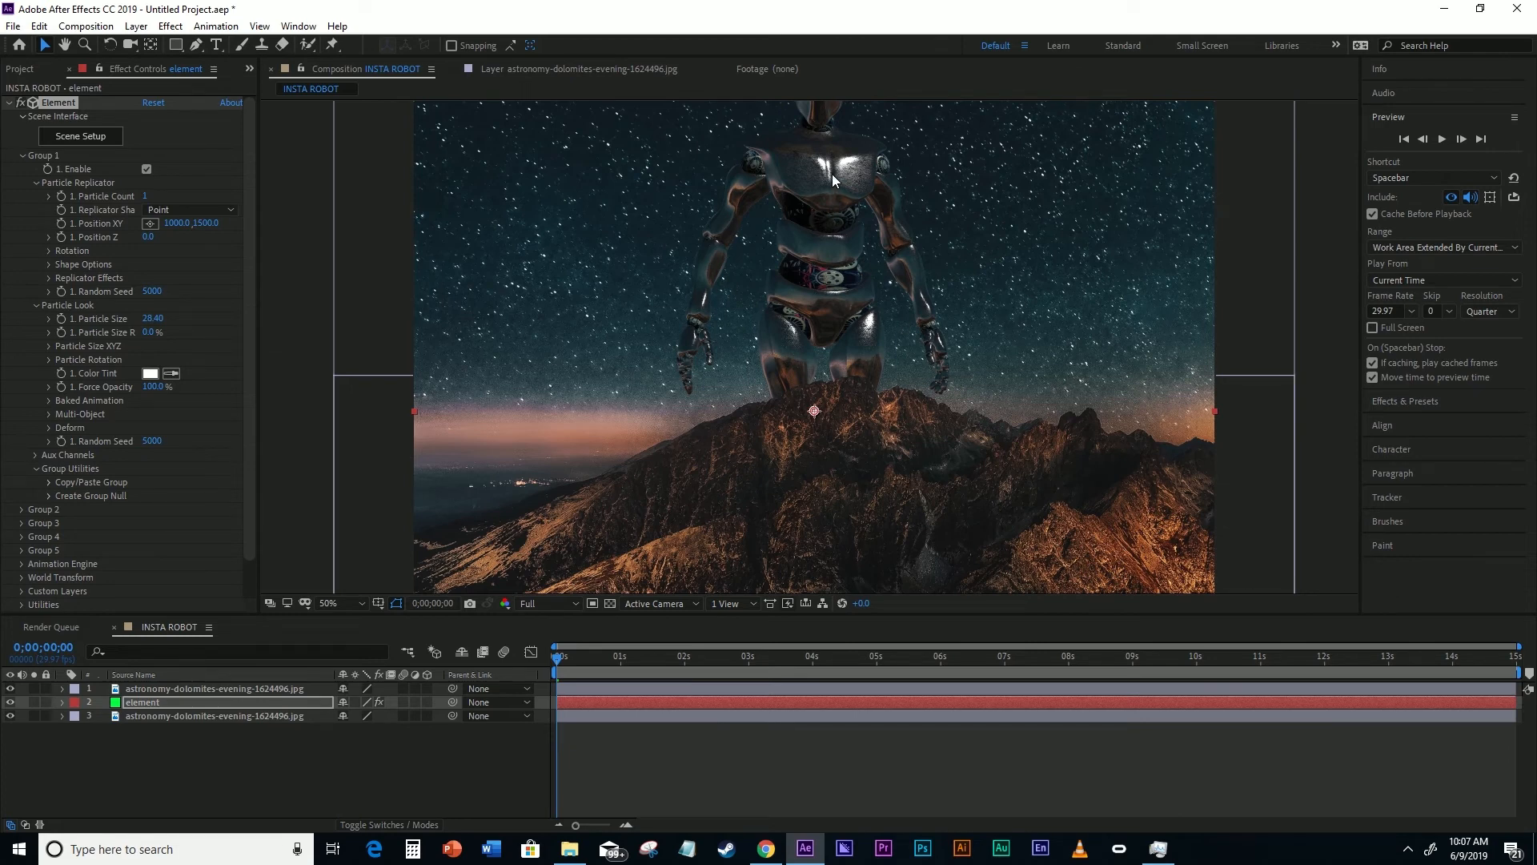
scroll(151, 514, "down", 1)
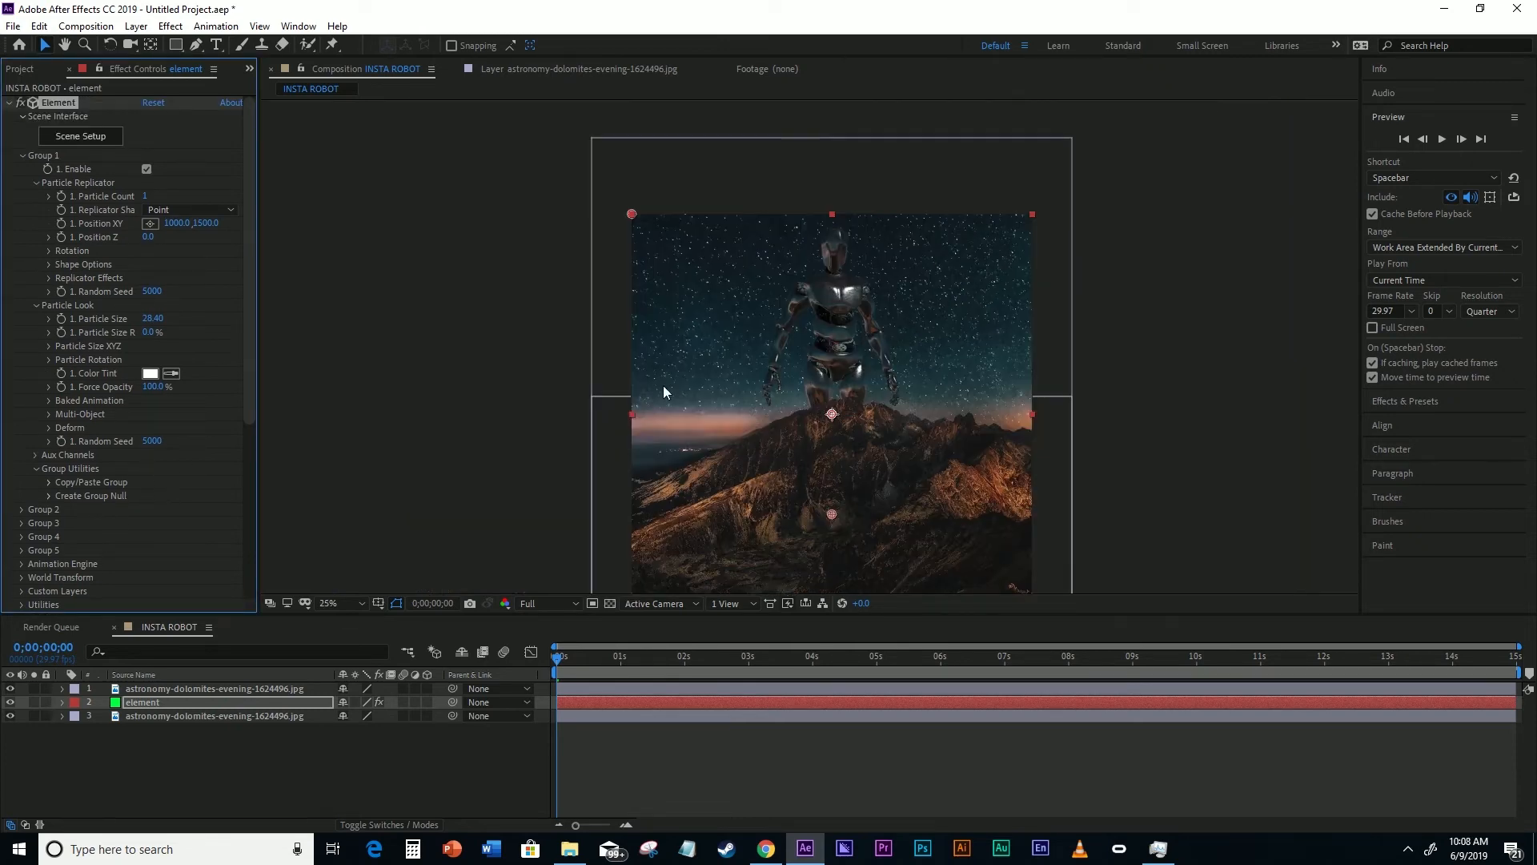
key("period")
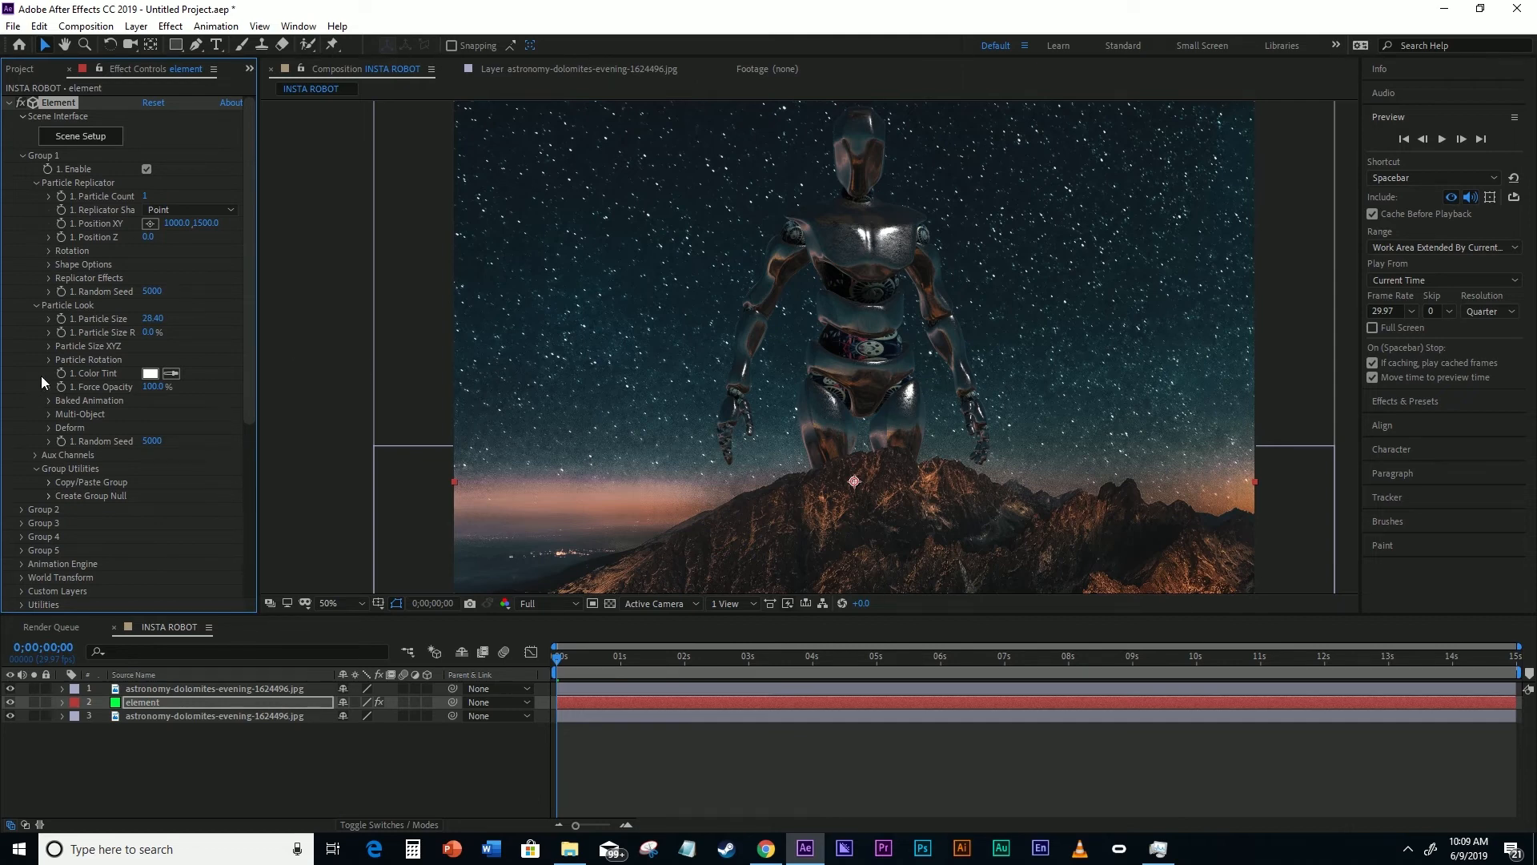
scroll(93, 362, "down", 5)
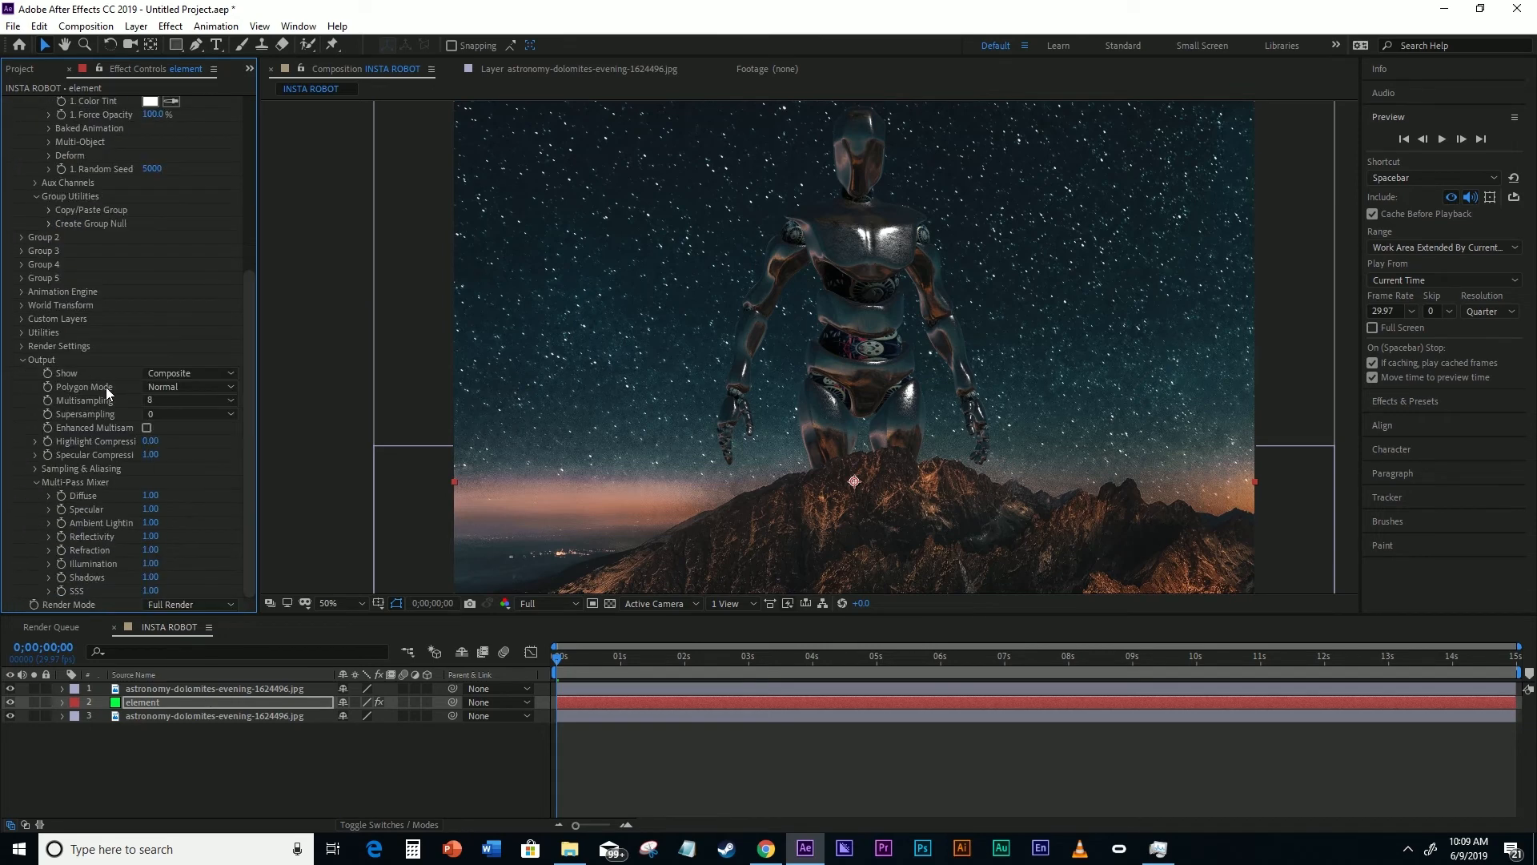
left_click(22, 347)
scroll(21, 346, "down", 1)
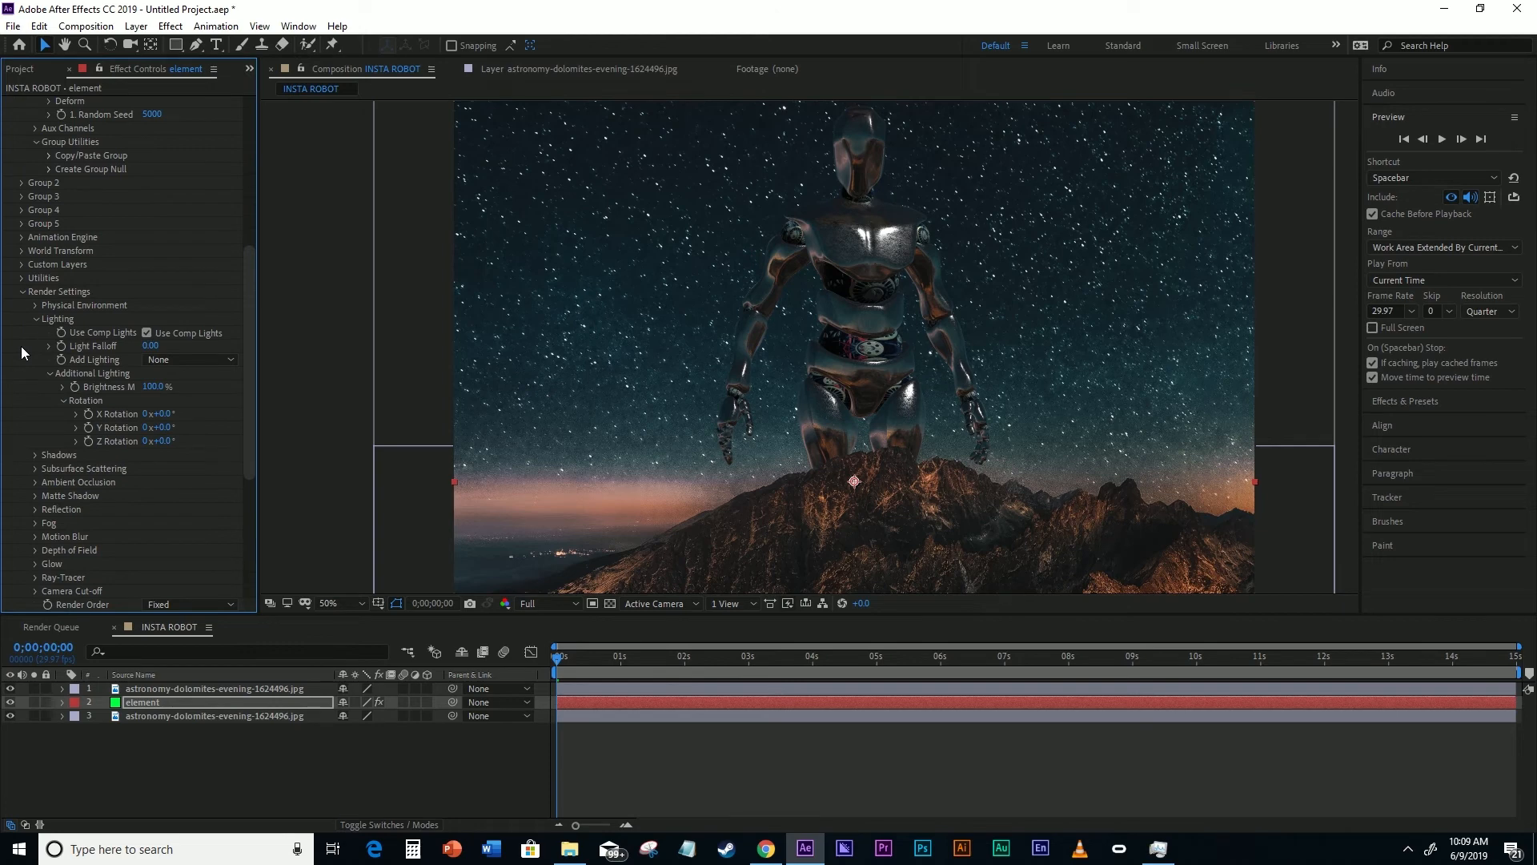
left_click(36, 319)
left_click(37, 319)
left_click(210, 360)
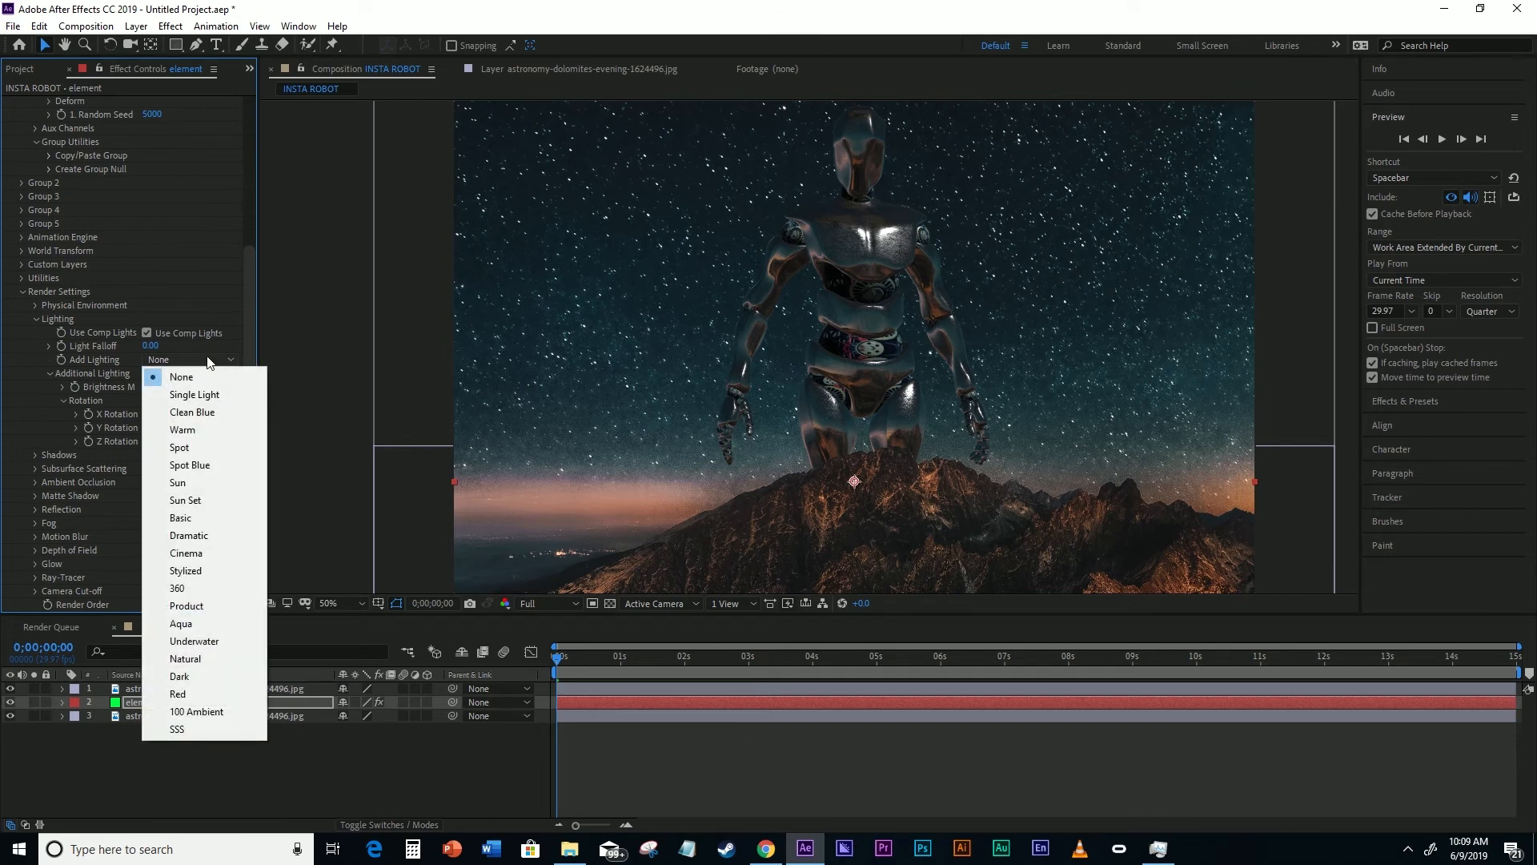
left_click(192, 499)
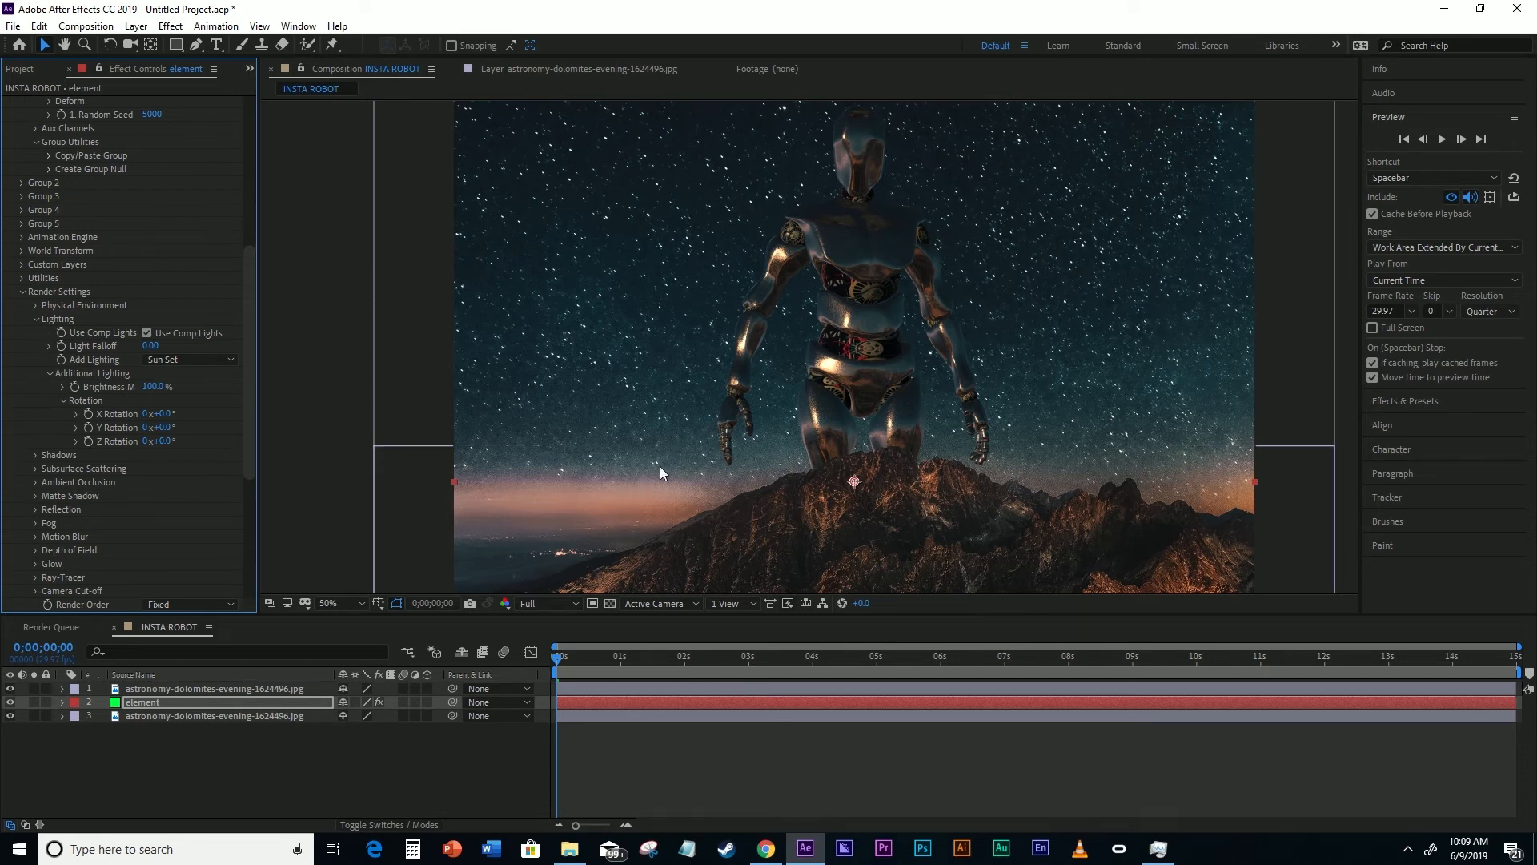
- Set the additional lighting's Y Rotation to 213° to redirect the Sun Set light on the robot
scroll(809, 452, "down", 2)
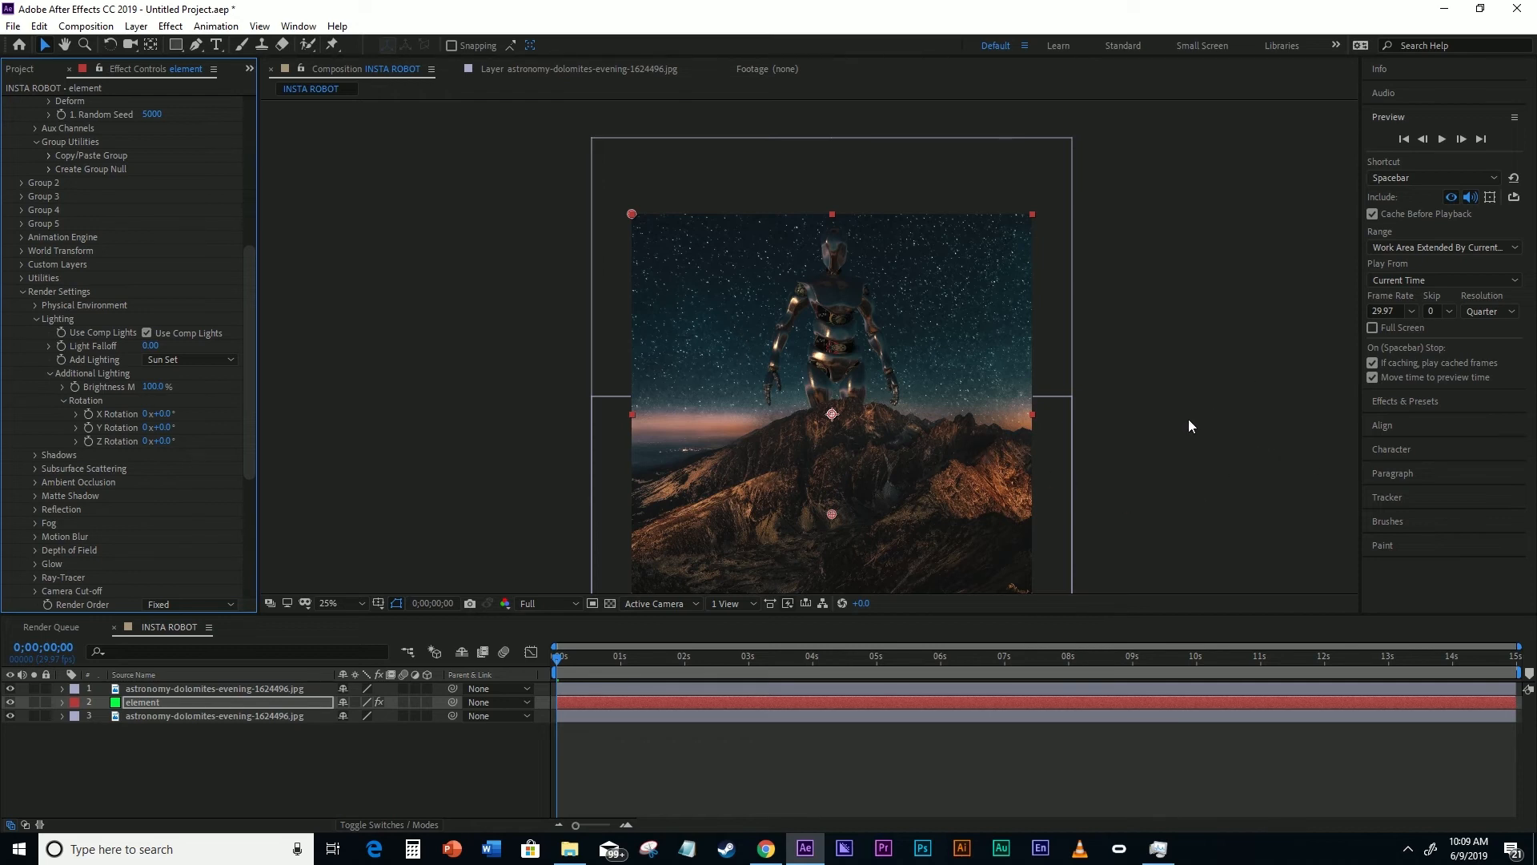
left_click_drag(170, 430, 176, 428)
left_click_drag(174, 425, 325, 415)
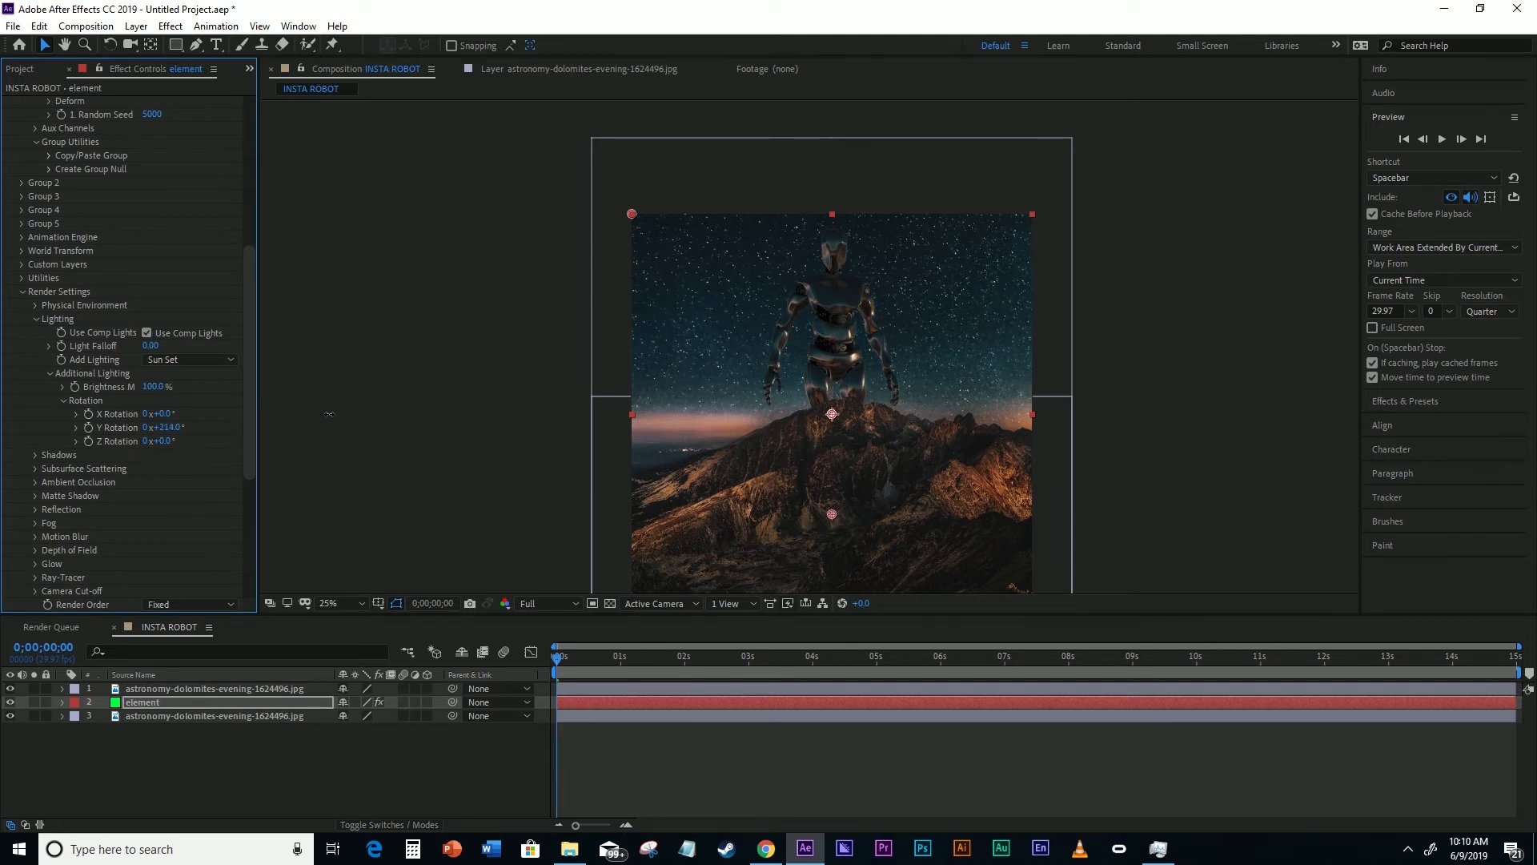
left_click_drag(332, 414, 324, 409)
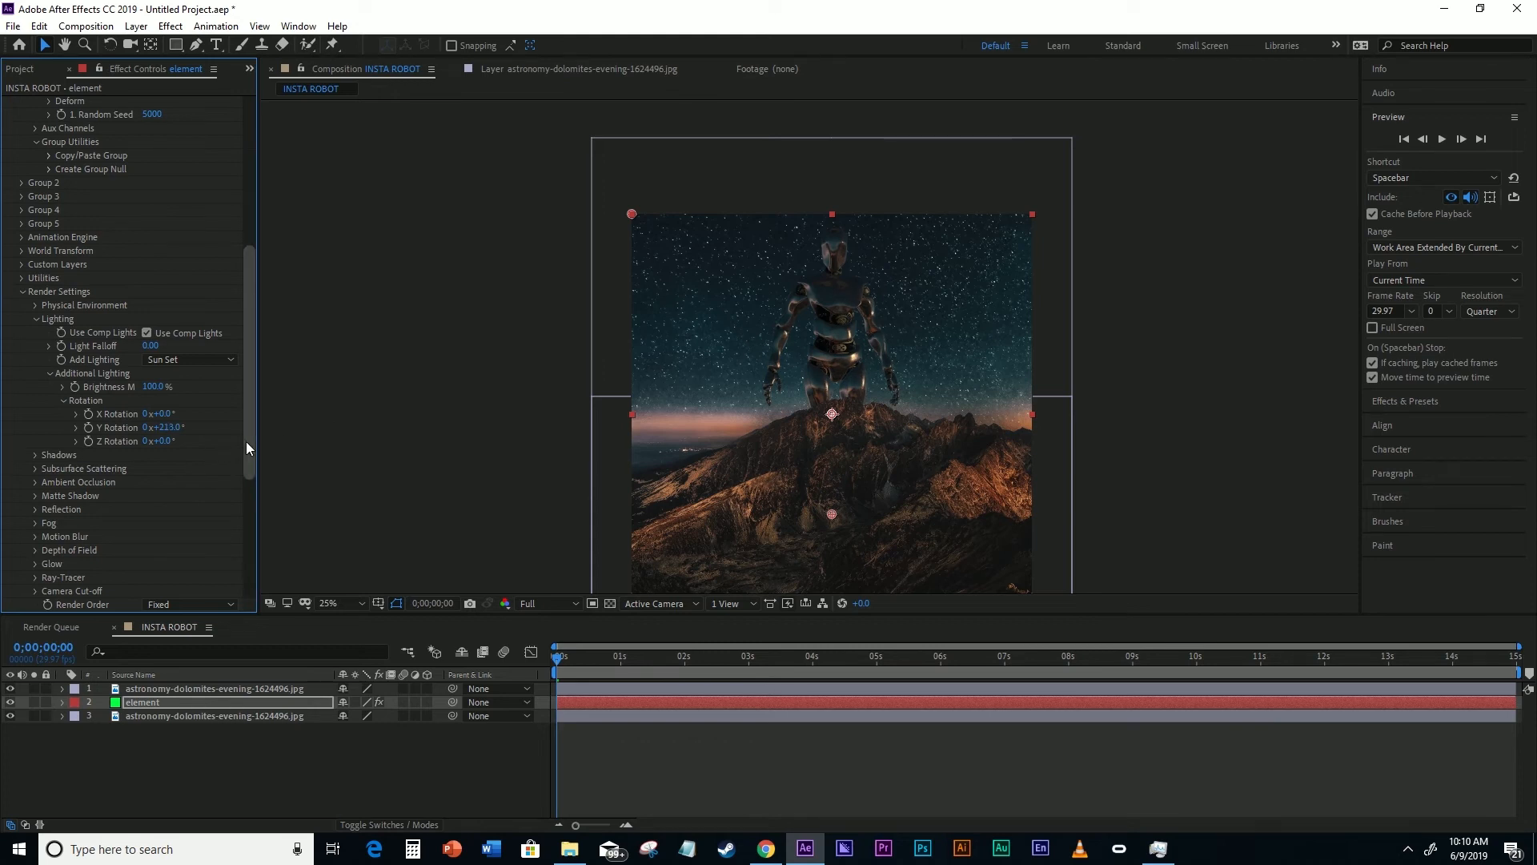
mouse_move(248, 444)
left_mouse_down()
mouse_move(253, 473)
mouse_move(251, 423)
left_mouse_up()
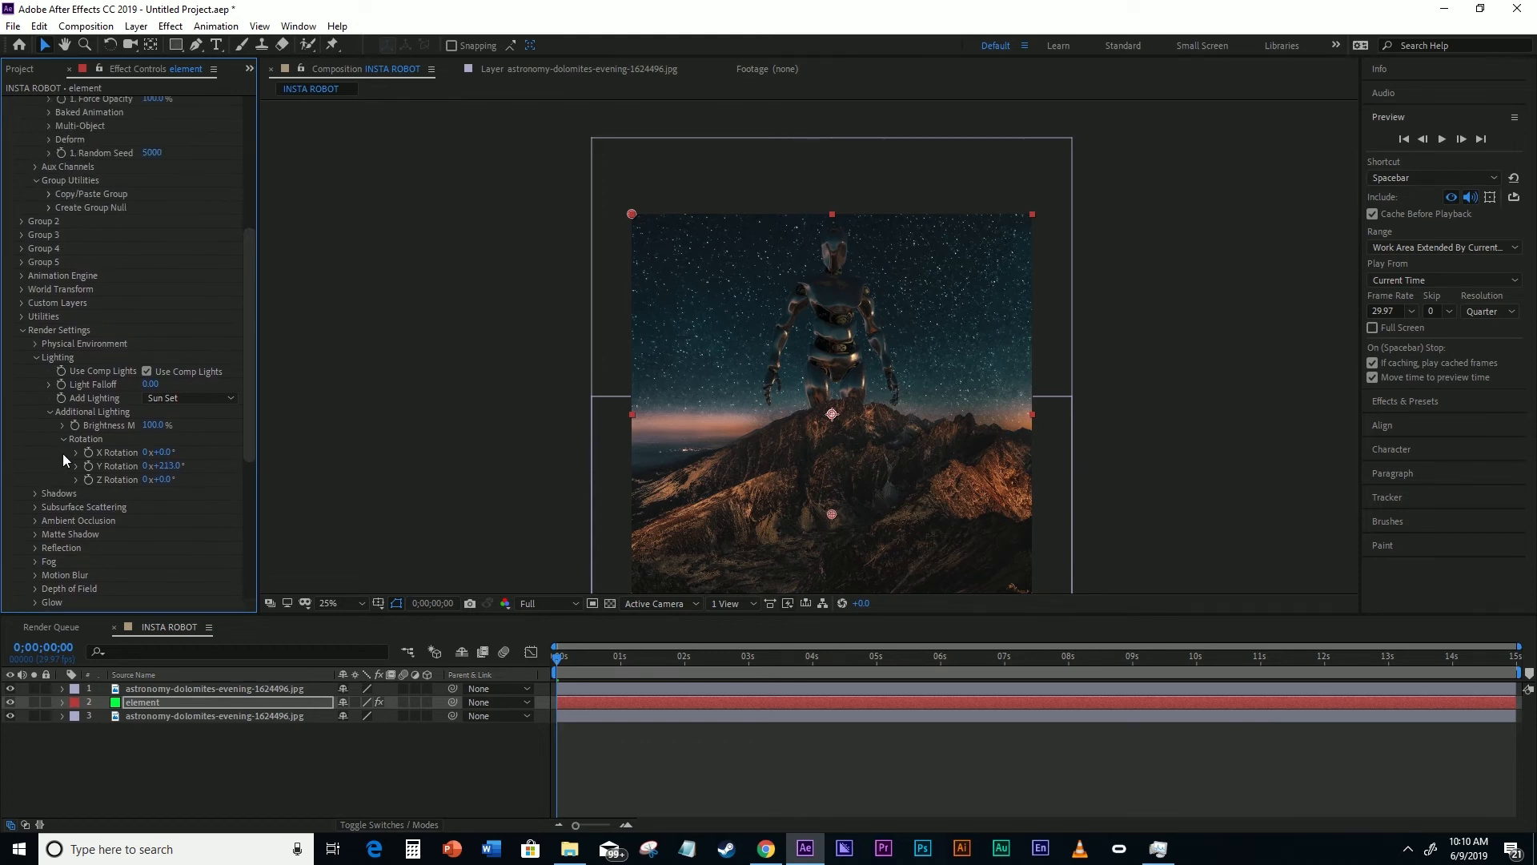
left_click(48, 412)
scroll(207, 460, "up", 4)
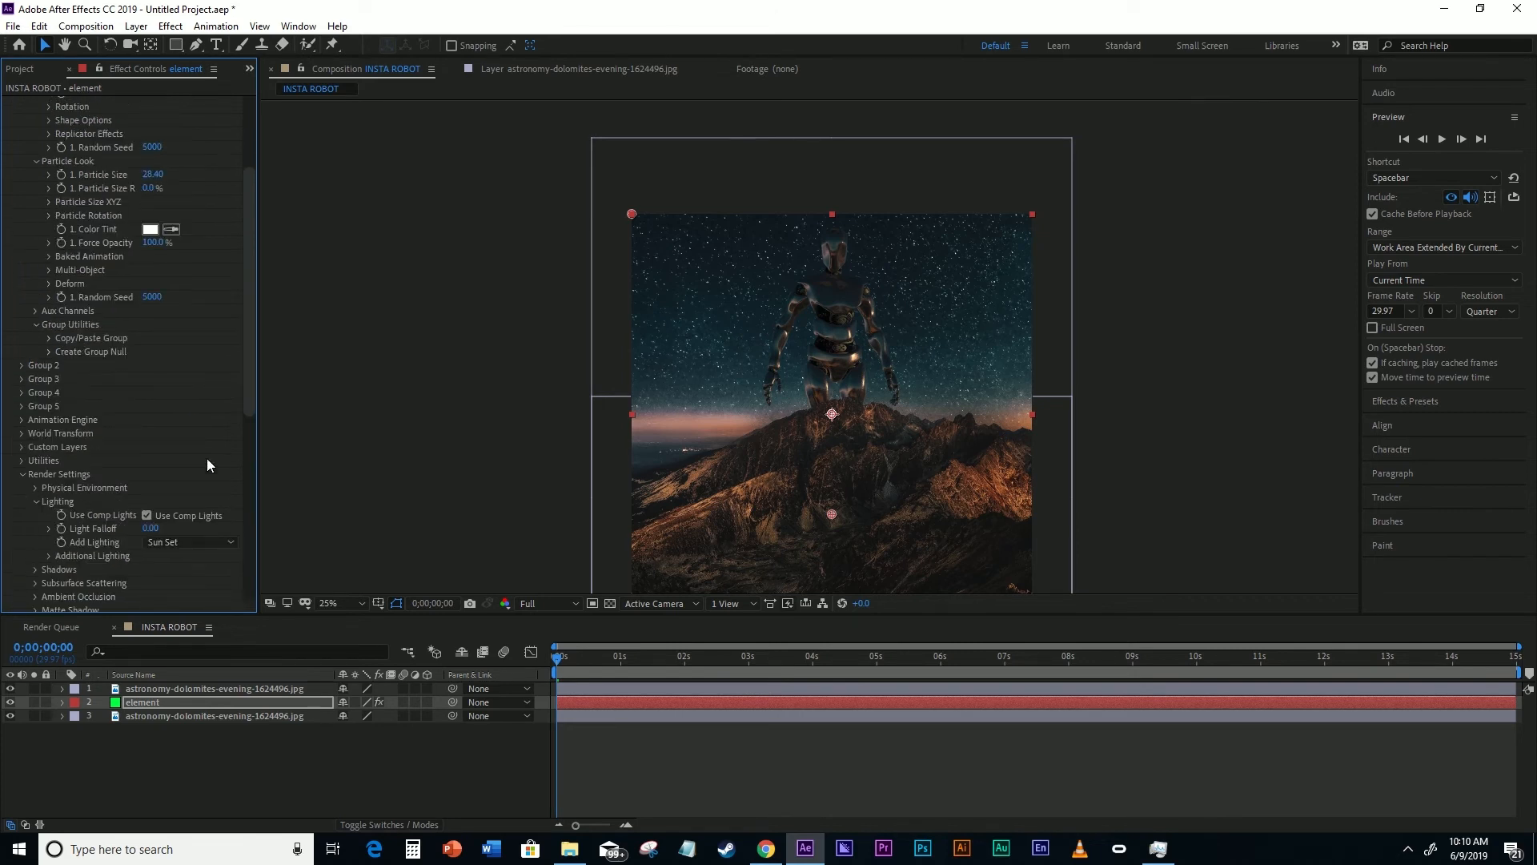
- Check the relit robot against the background at 0;00;01;16, both close up and in the full composition
left_click_drag(560, 653, 653, 656)
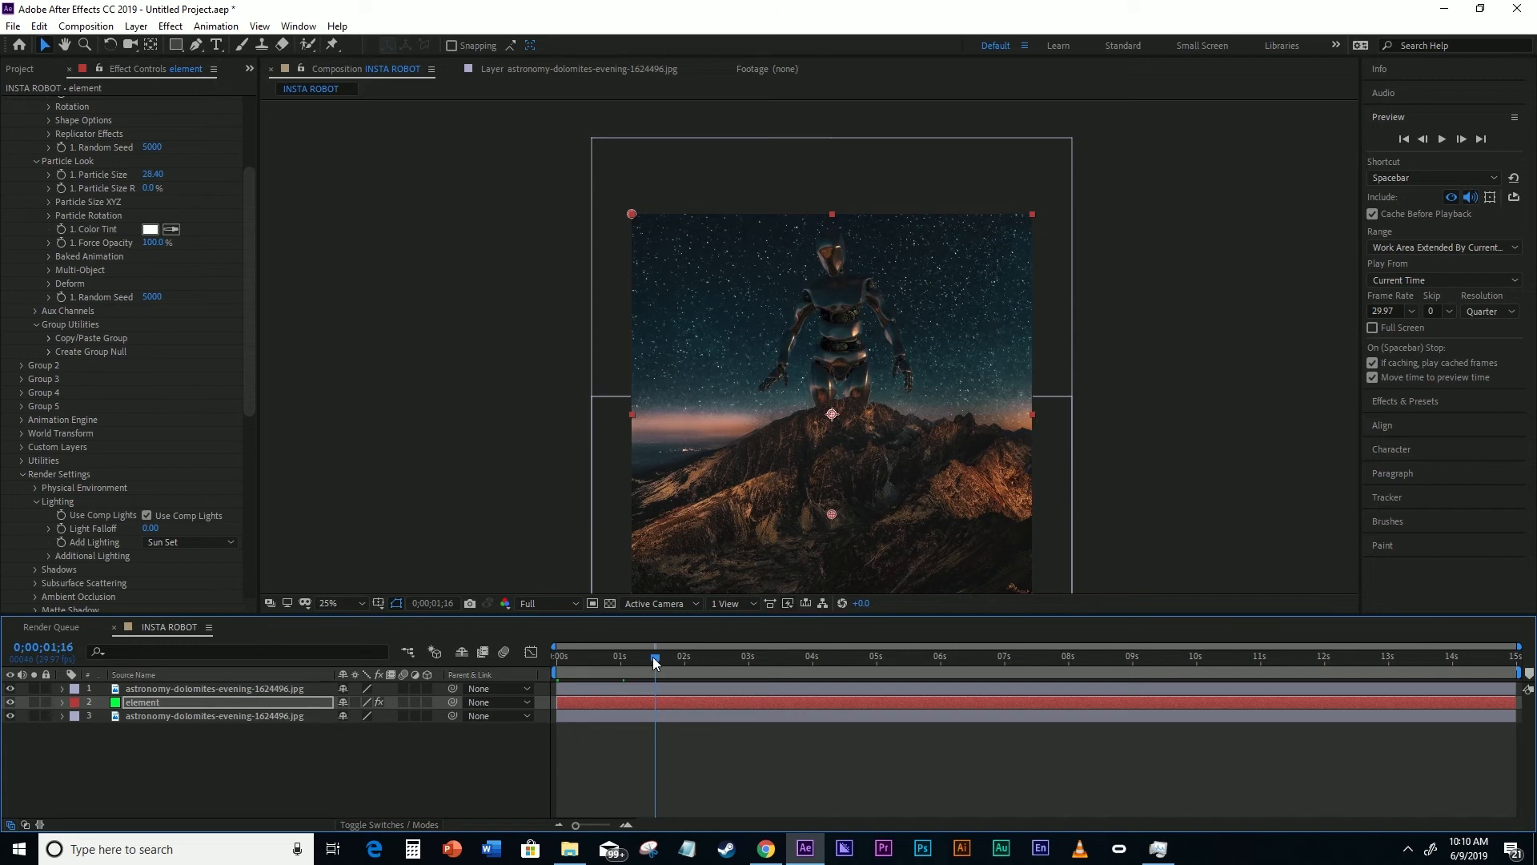
key("period")
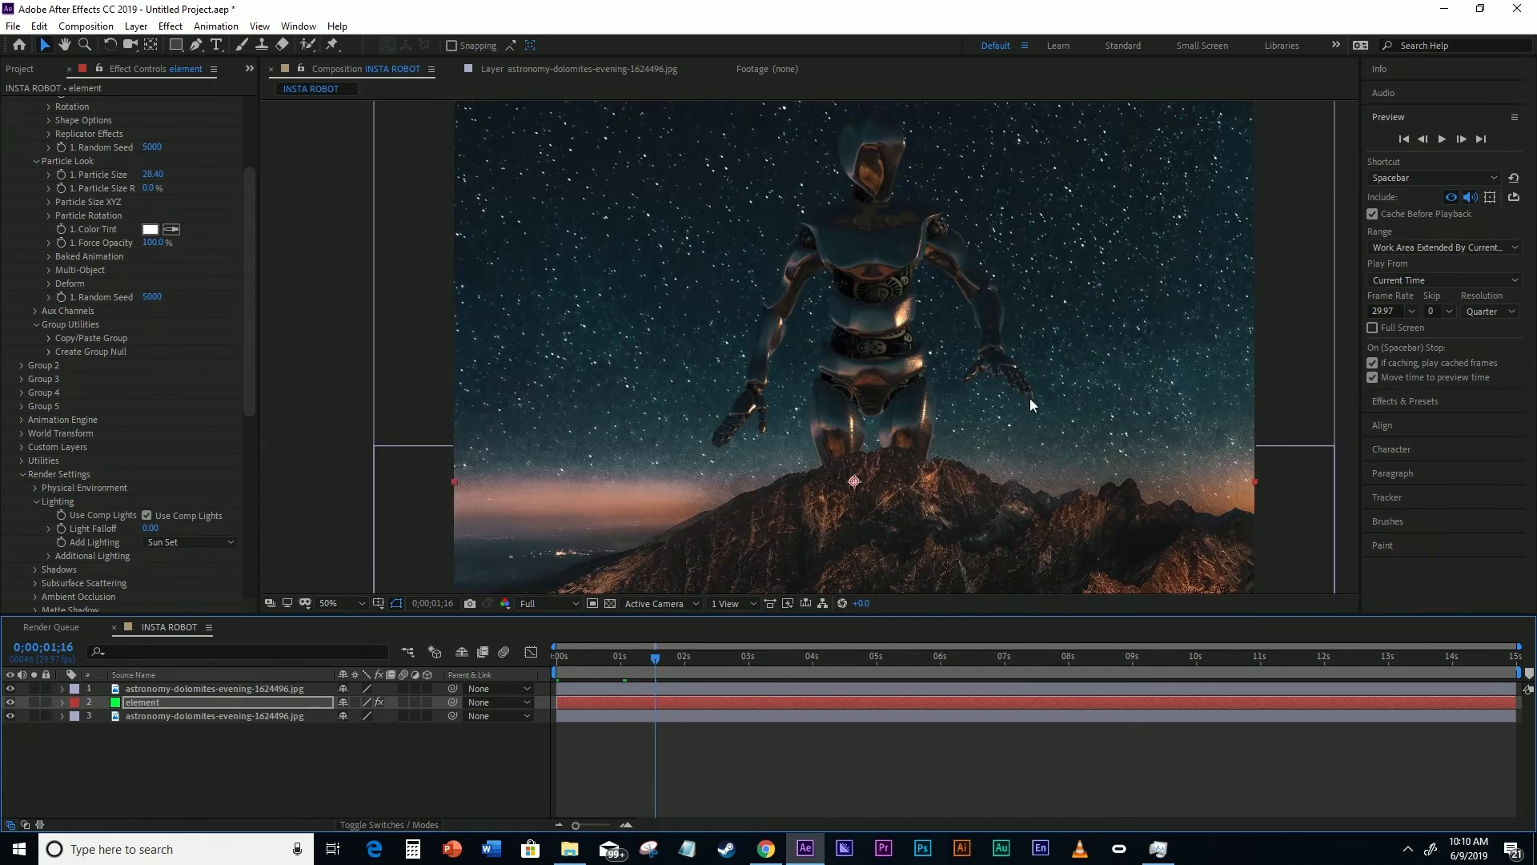
key("comma")
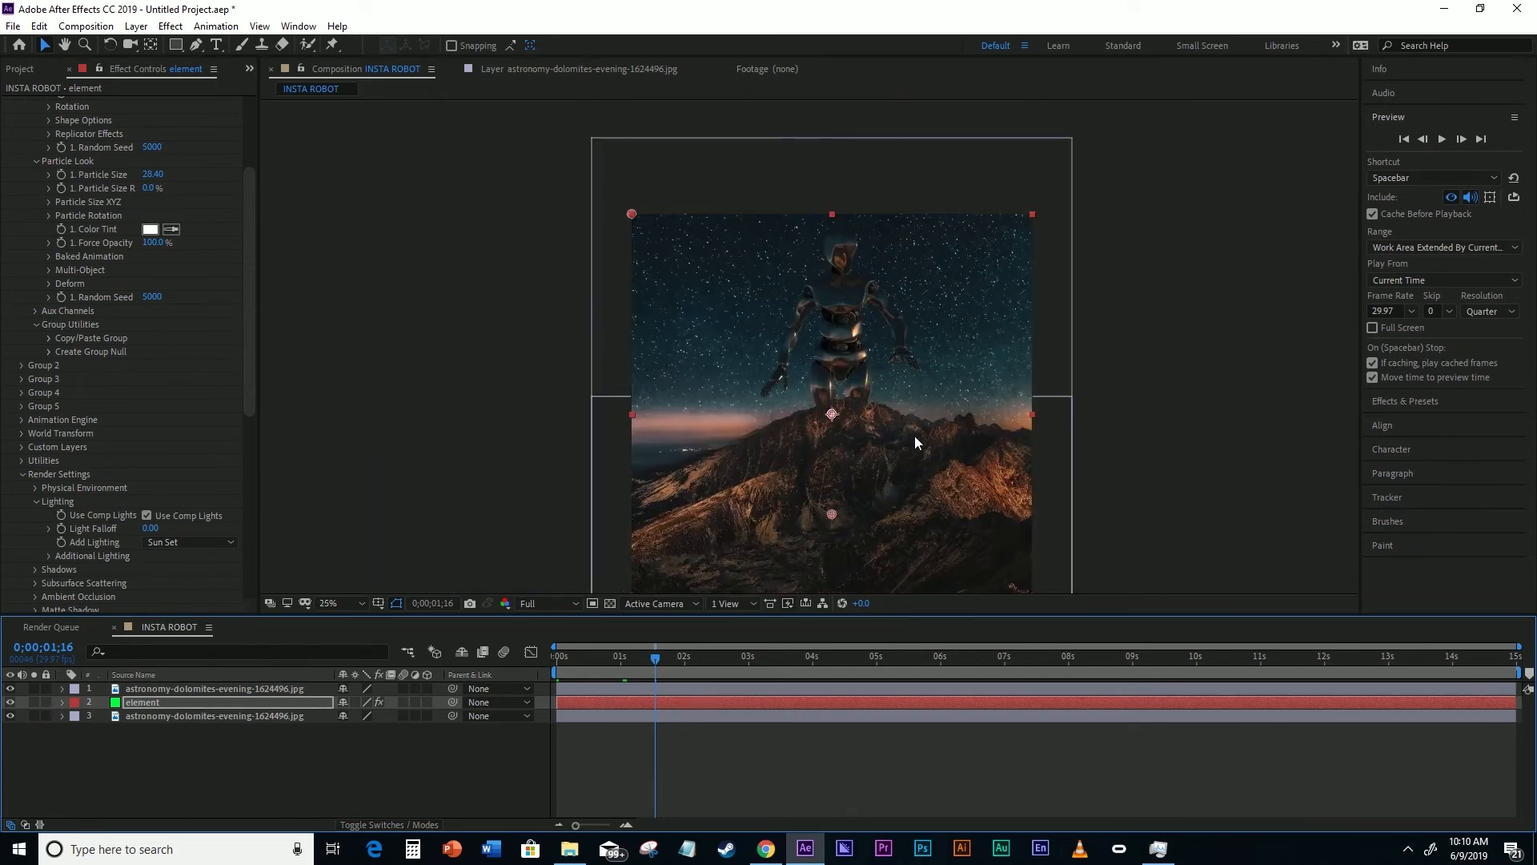
left_click(484, 501)
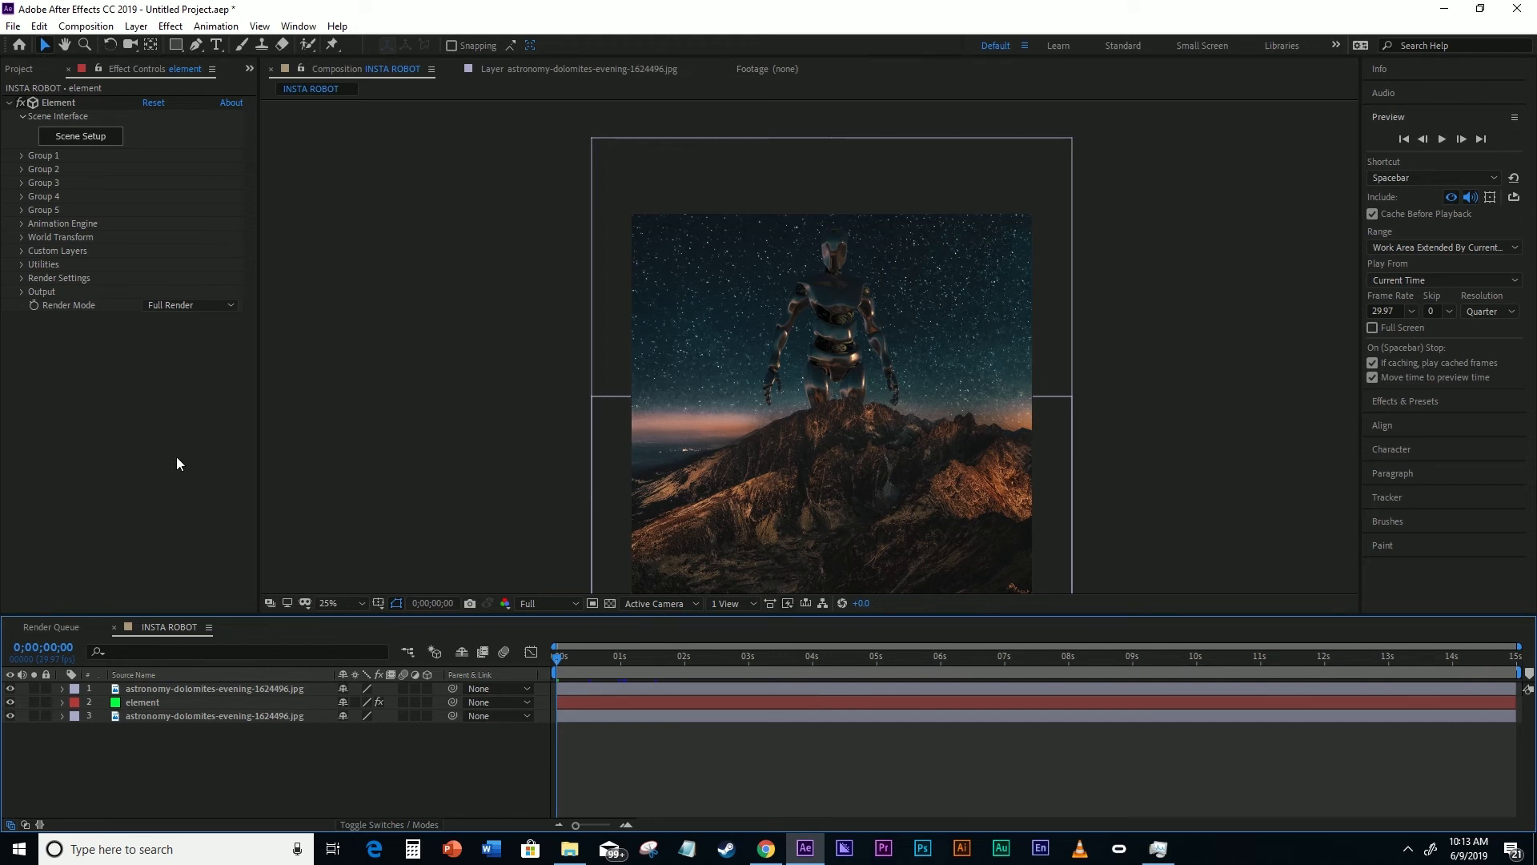
- Add a new adjustment layer above the other layers in the INSTA ROBOT composition
right_click(125, 781)
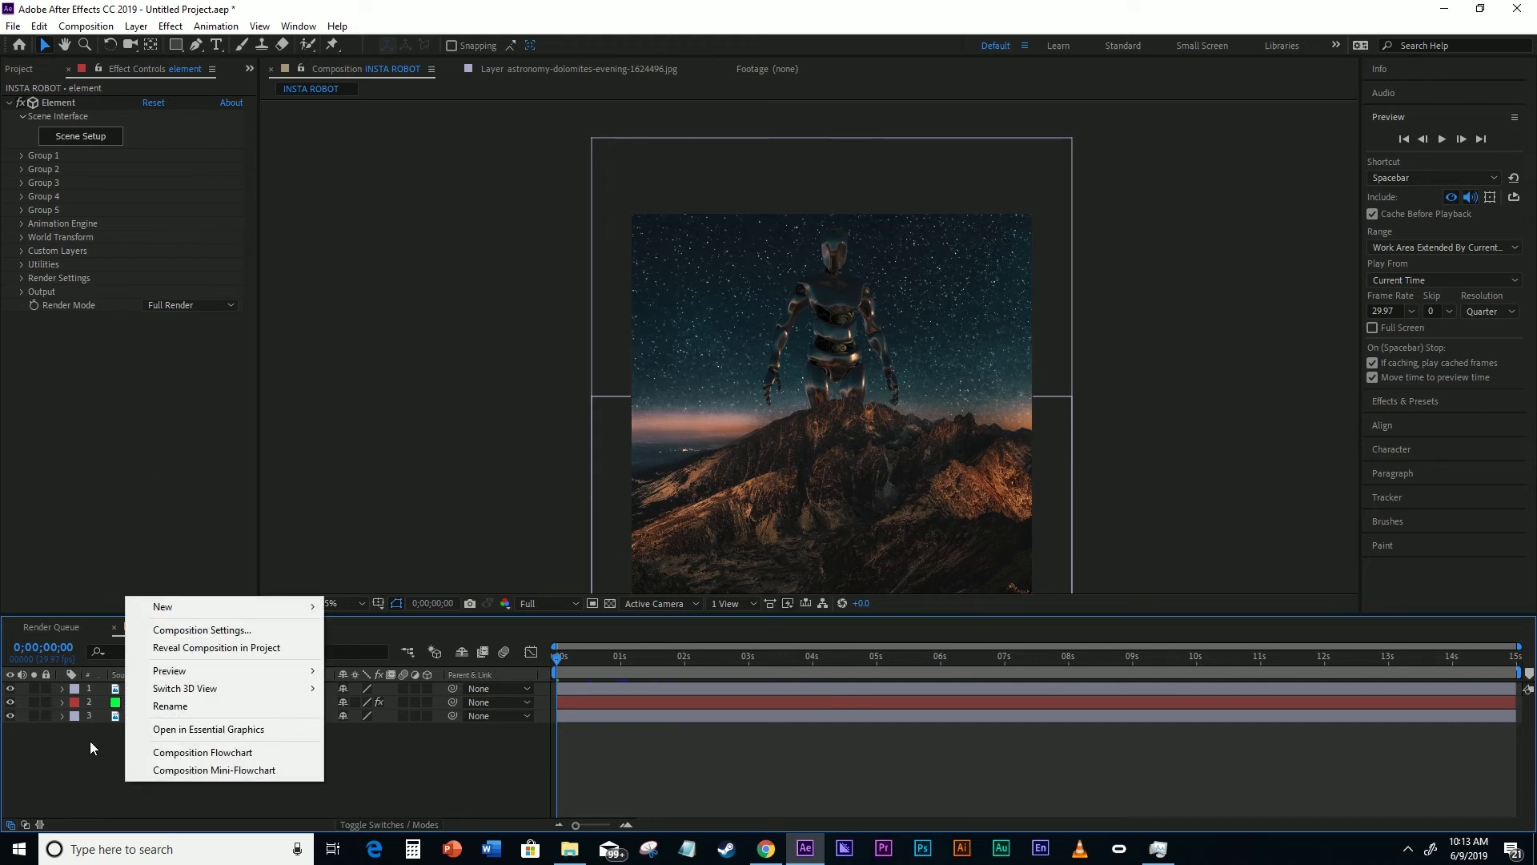
left_click(89, 798)
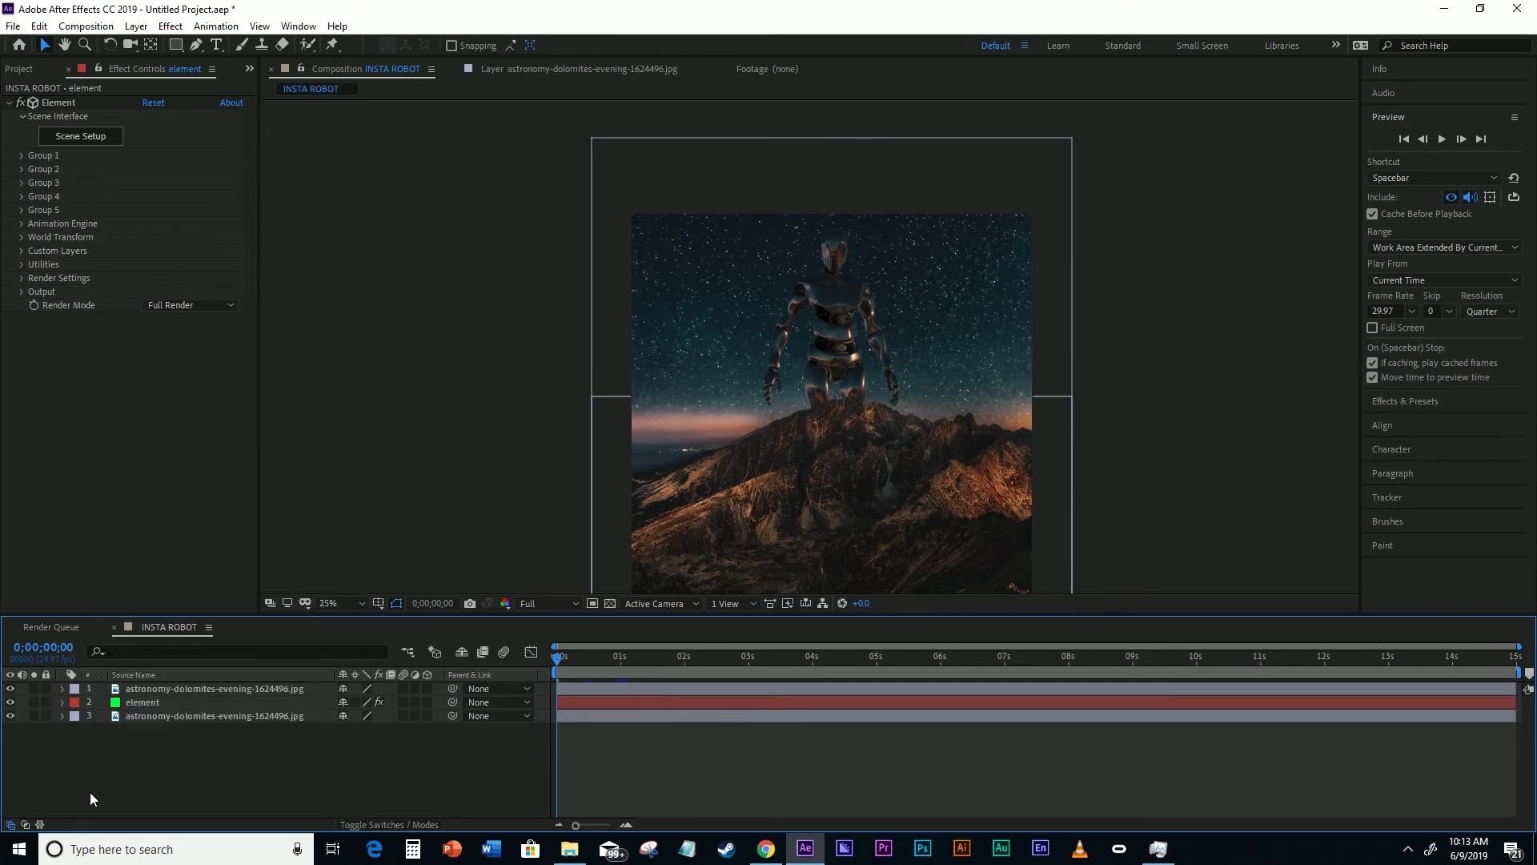
right_click(148, 788)
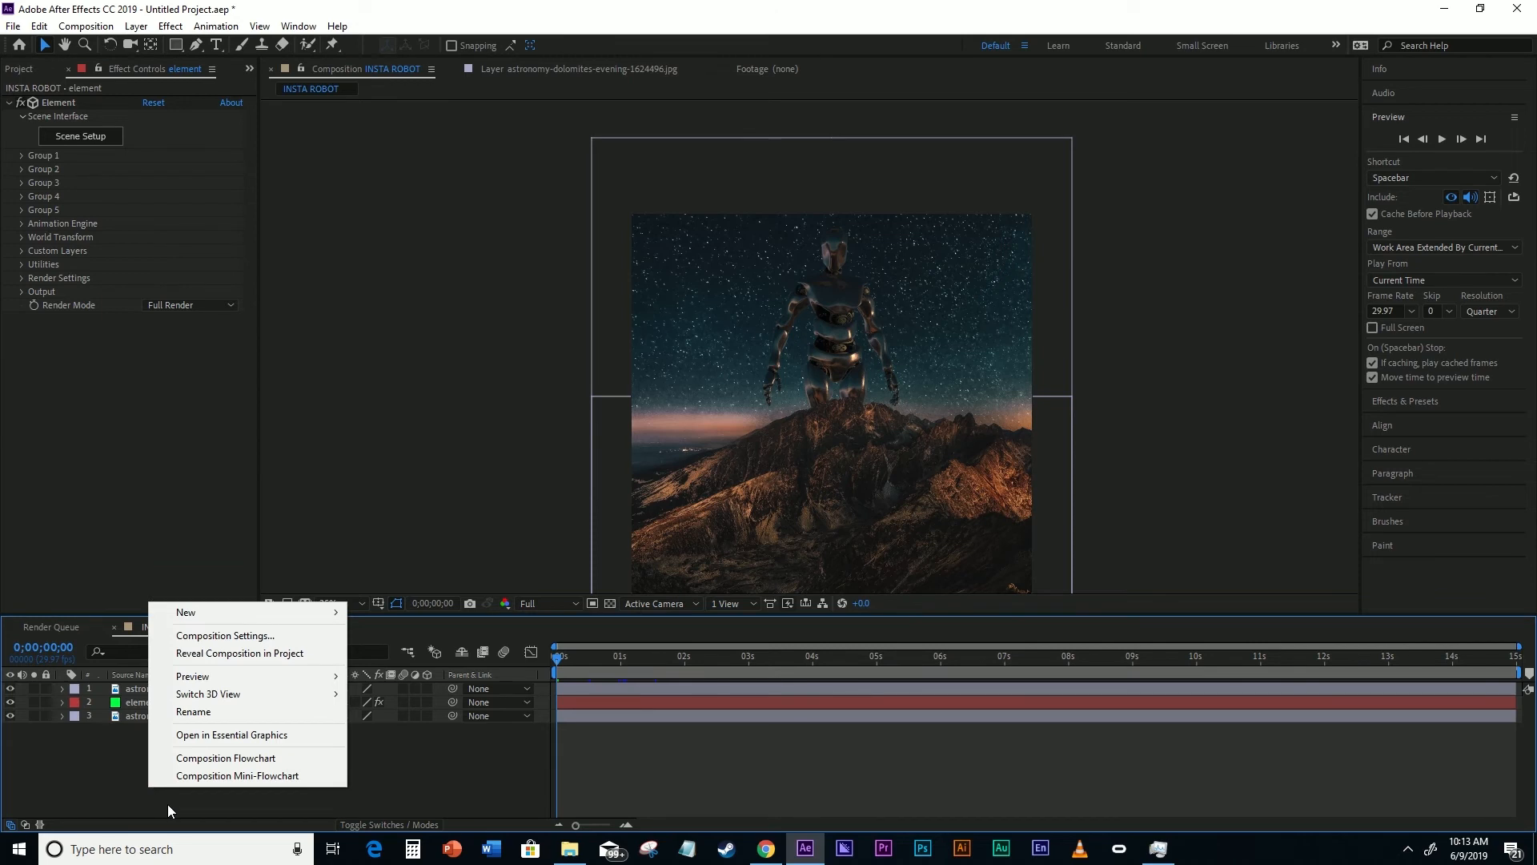
mouse_move(205, 618)
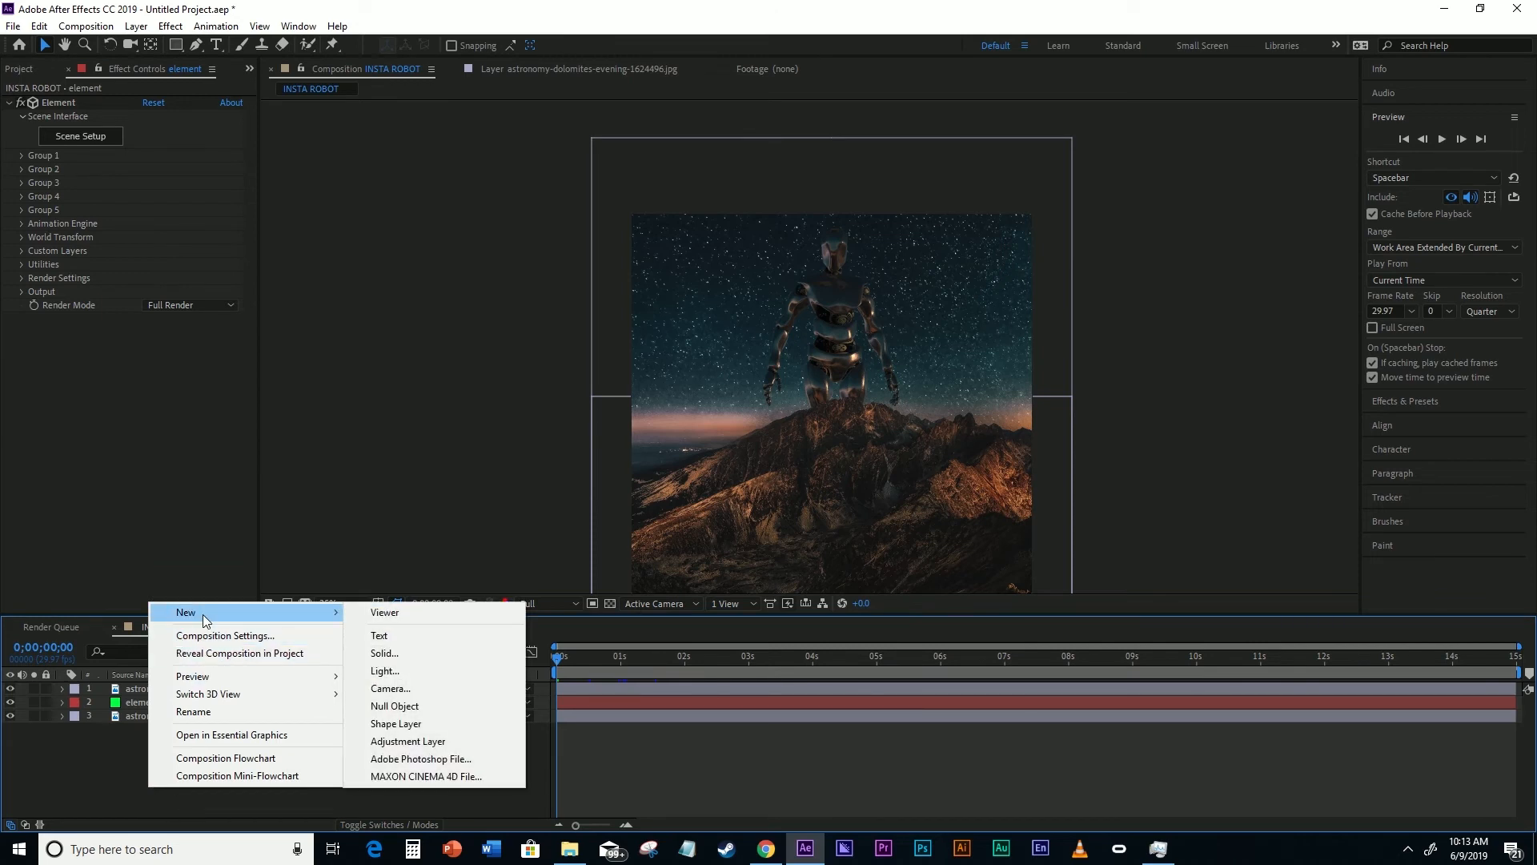
left_click(429, 742)
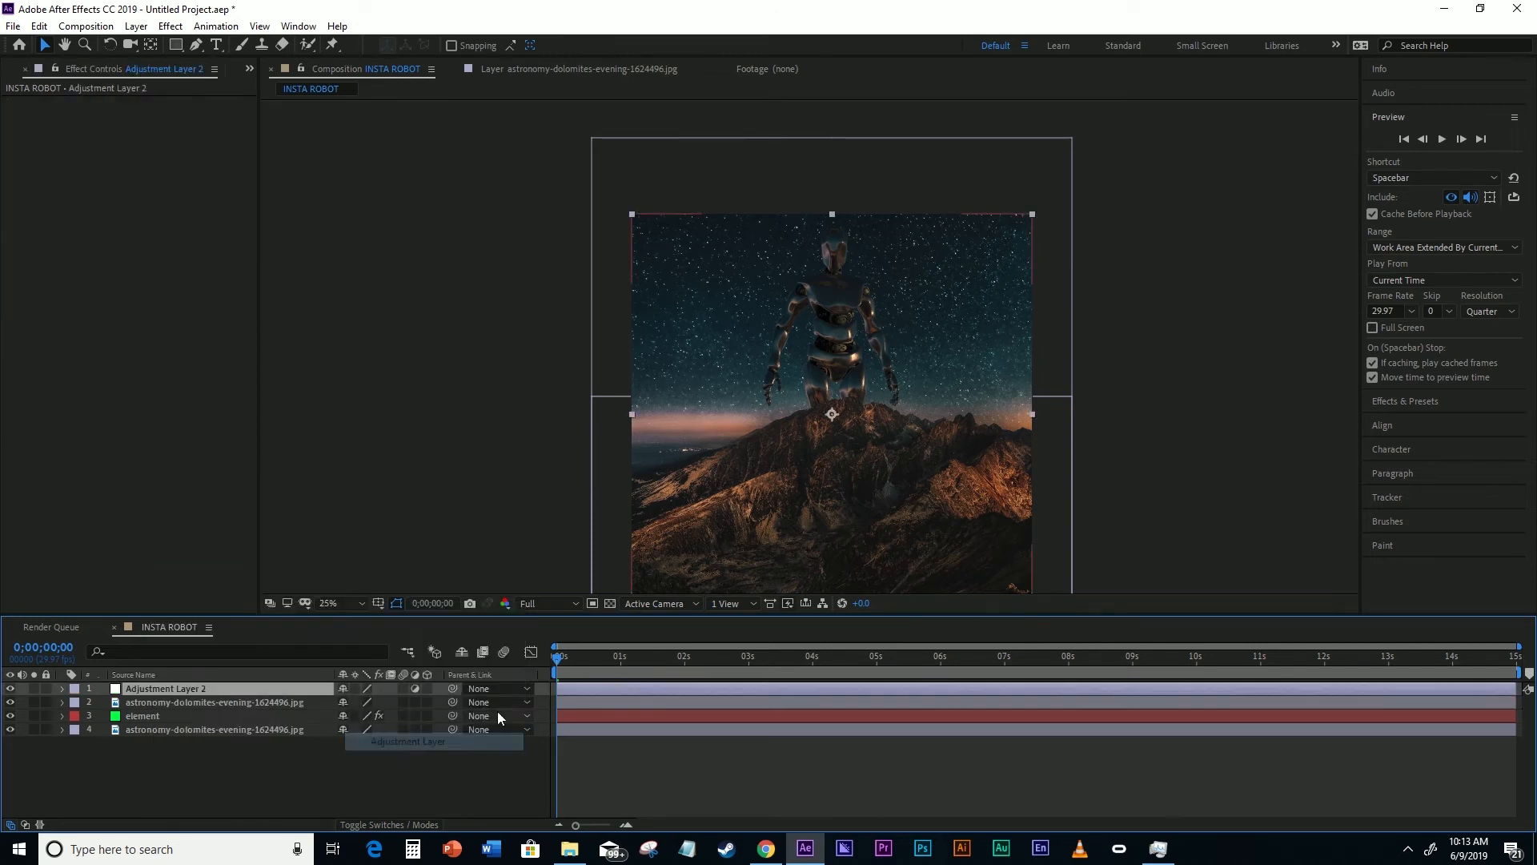
- Apply the Lumetri Color effect to the new adjustment layer
right_click(151, 689)
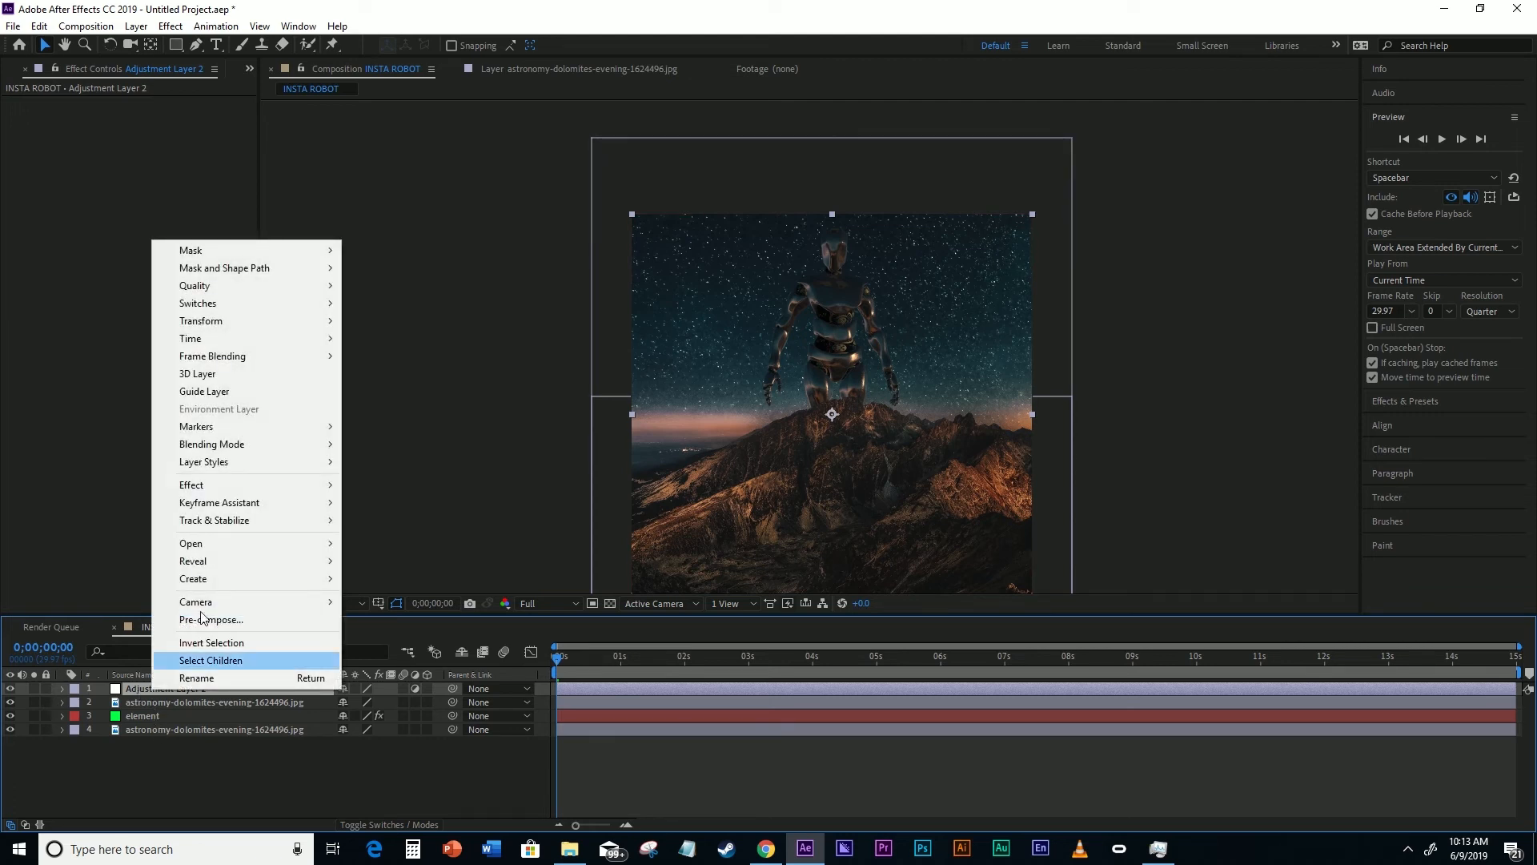
mouse_move(245, 480)
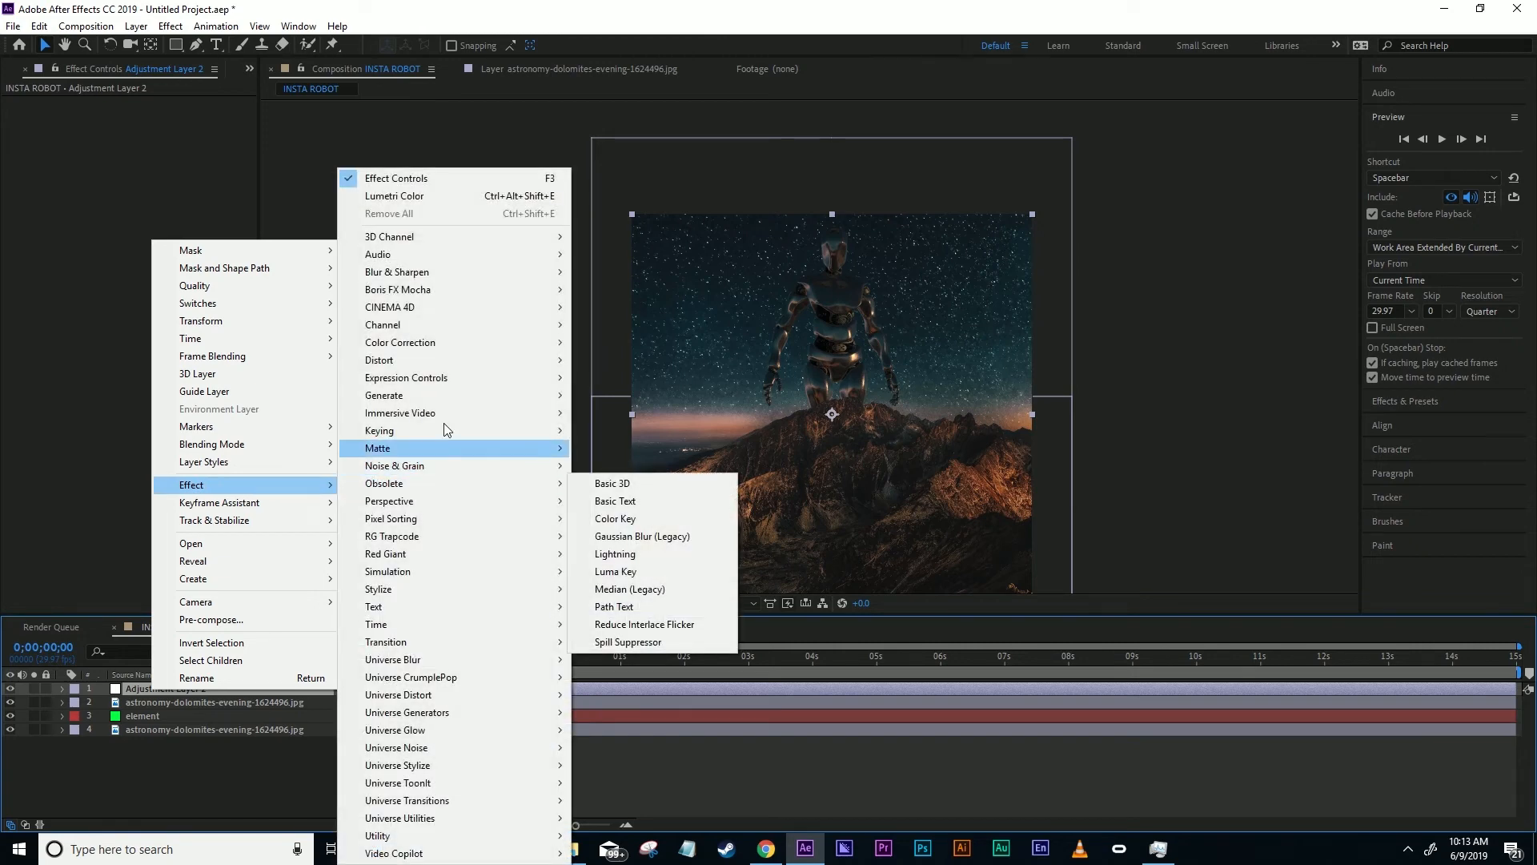
mouse_move(455, 343)
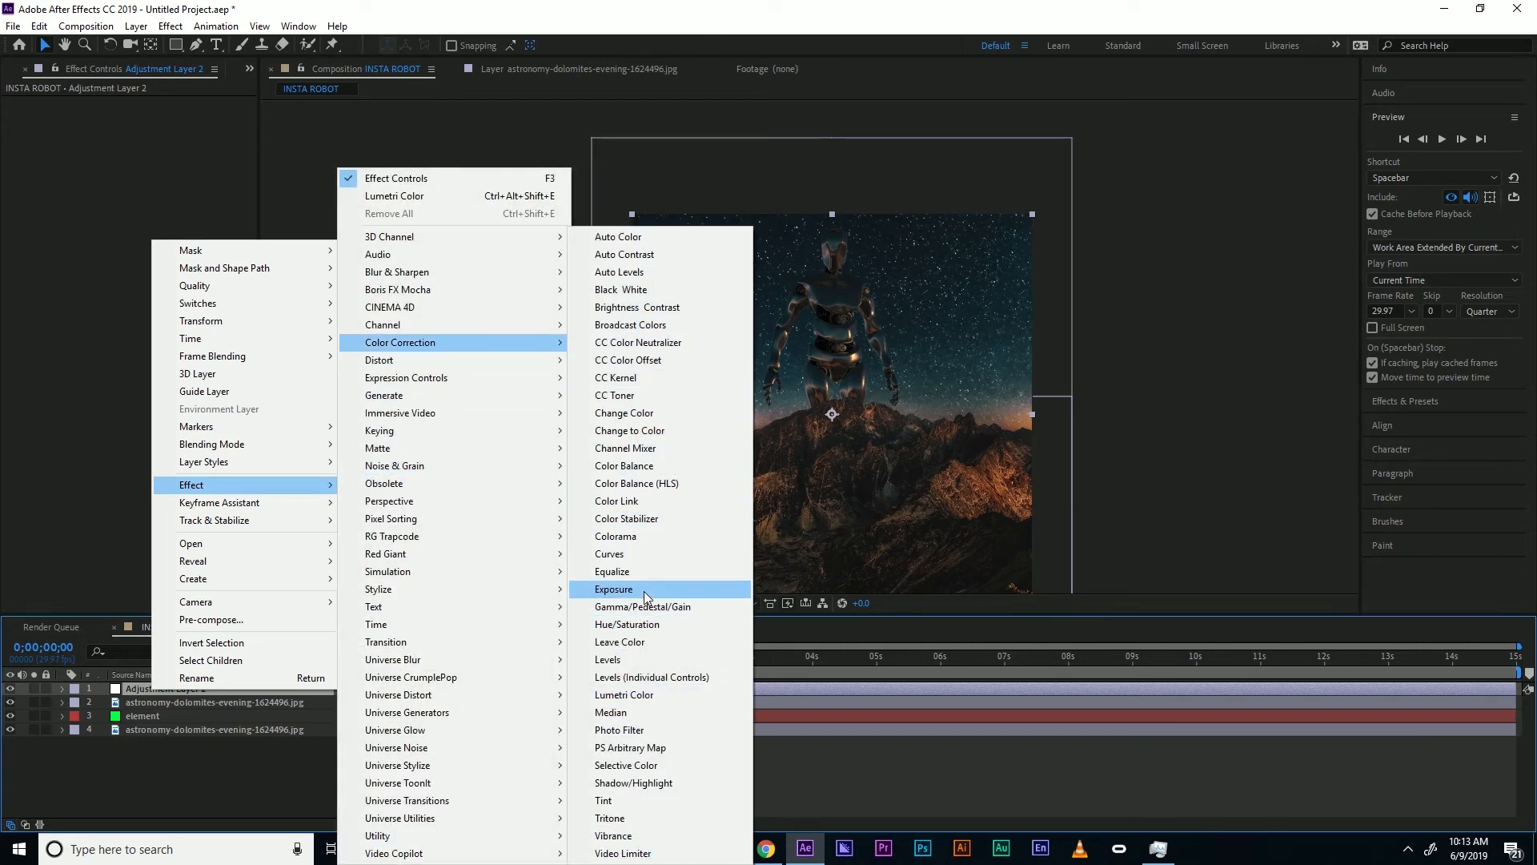
left_click(646, 695)
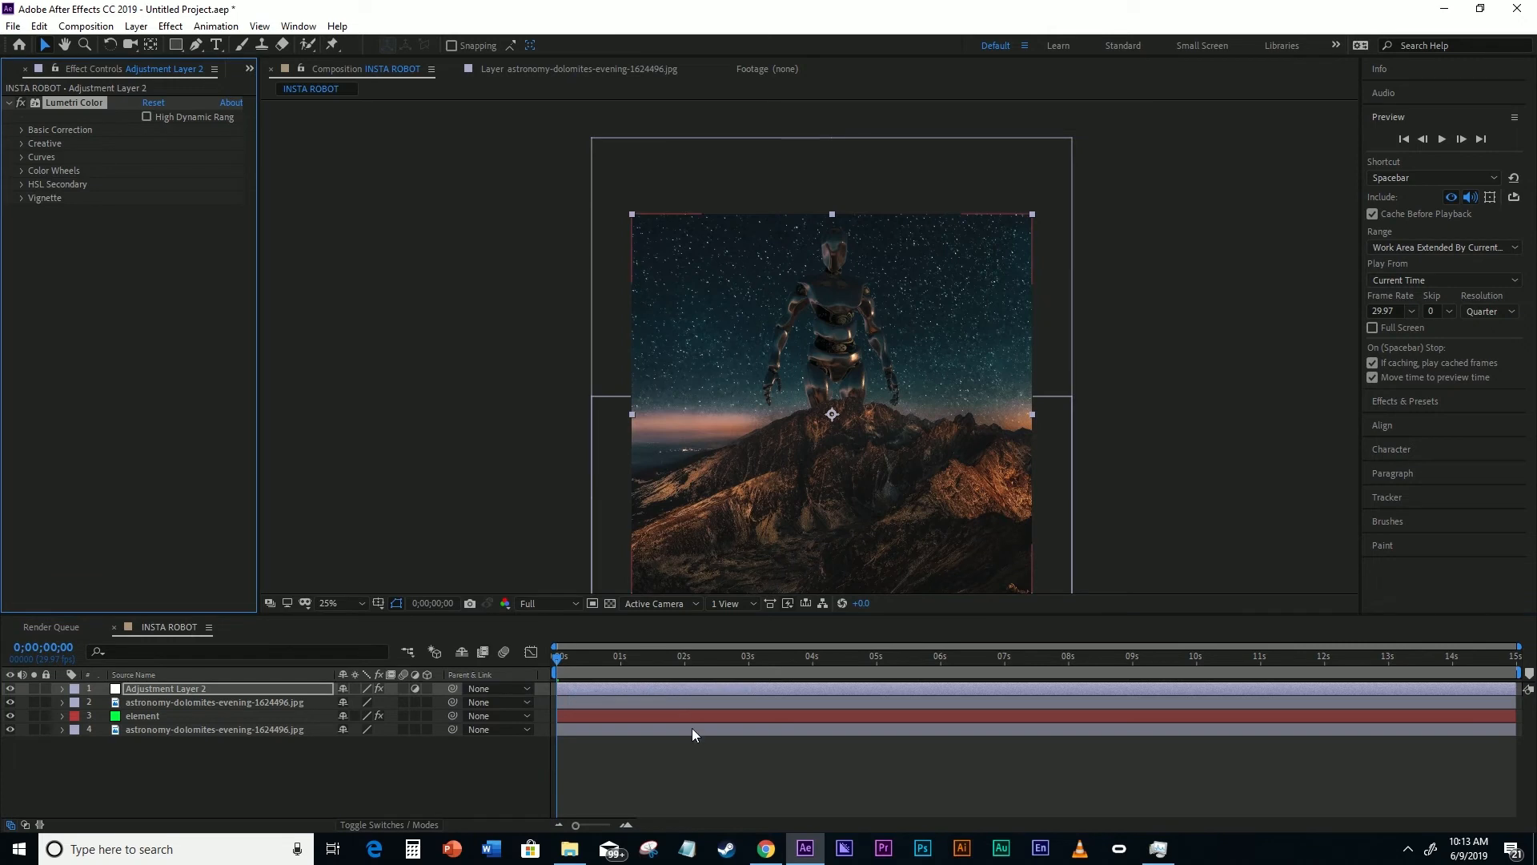
- Apply the Kodak 5218 Kodak 2395 (by Adobe) creative look in the adjustment layer's Lumetri Color effect
left_click(22, 144)
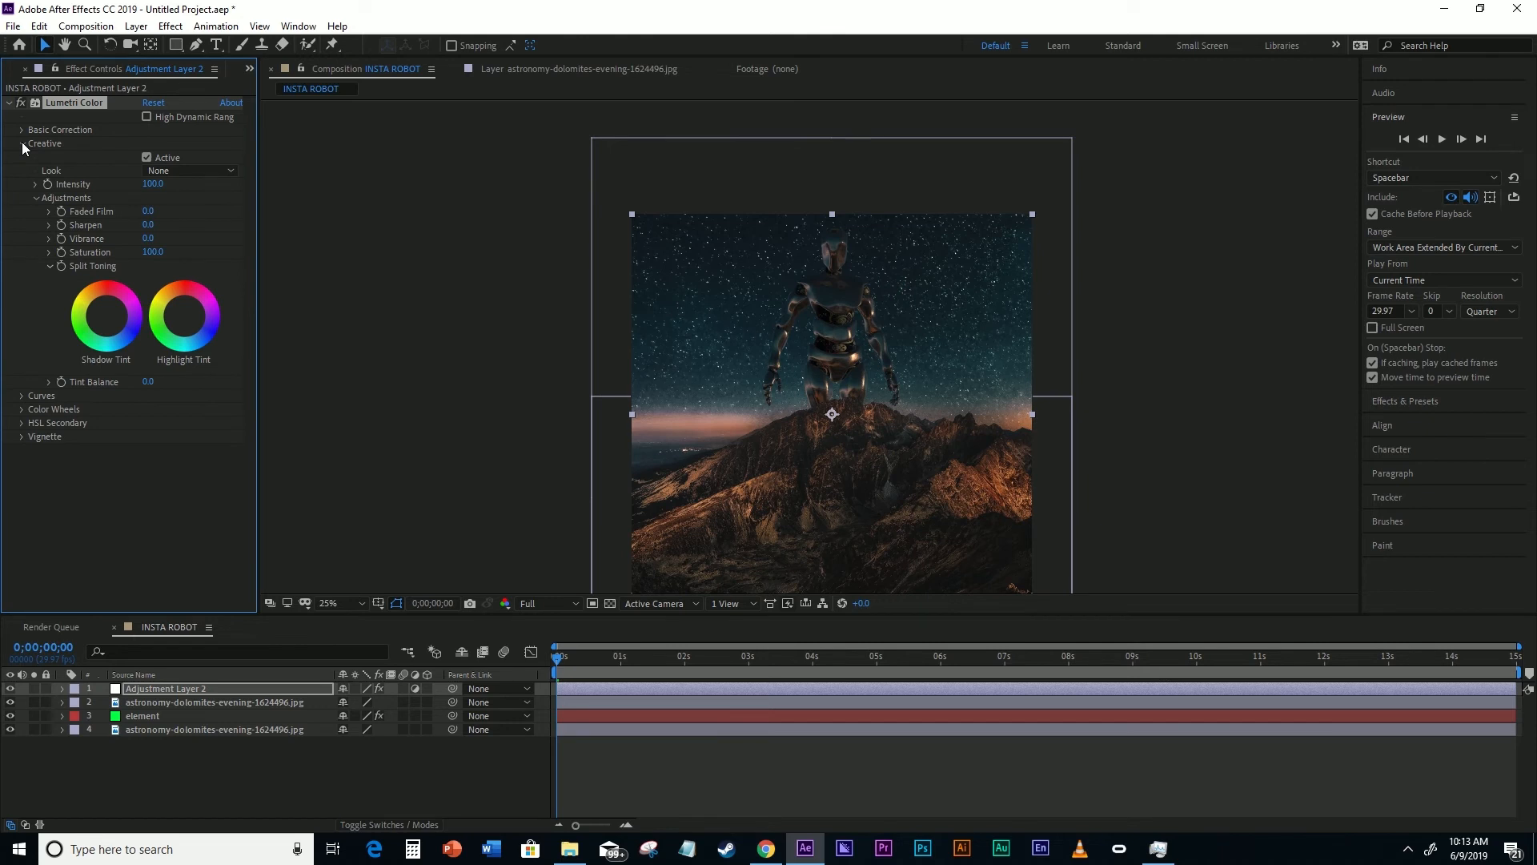
left_click(23, 144)
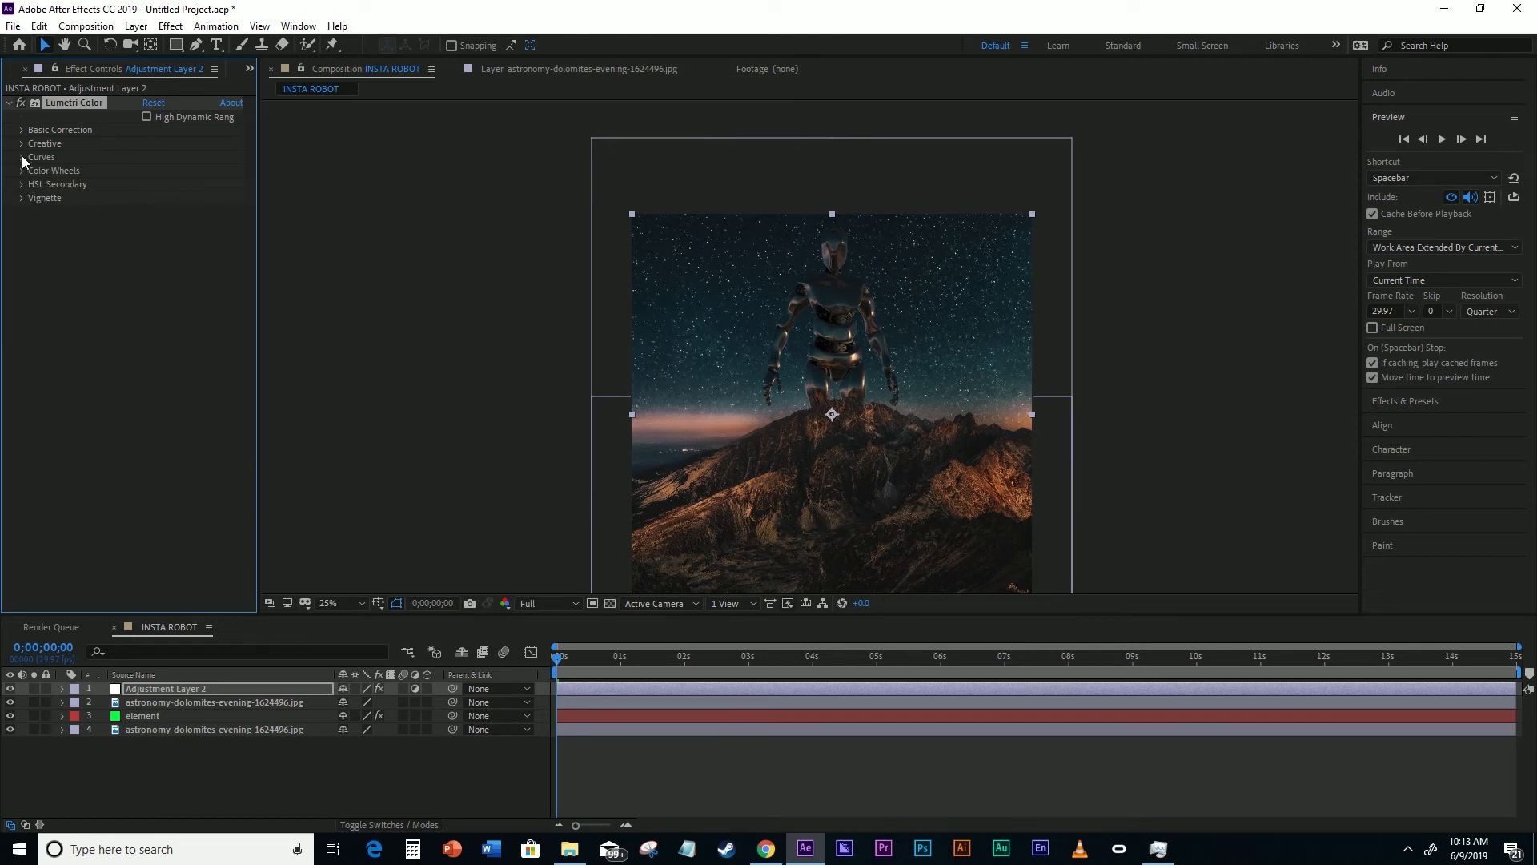
left_click(22, 130)
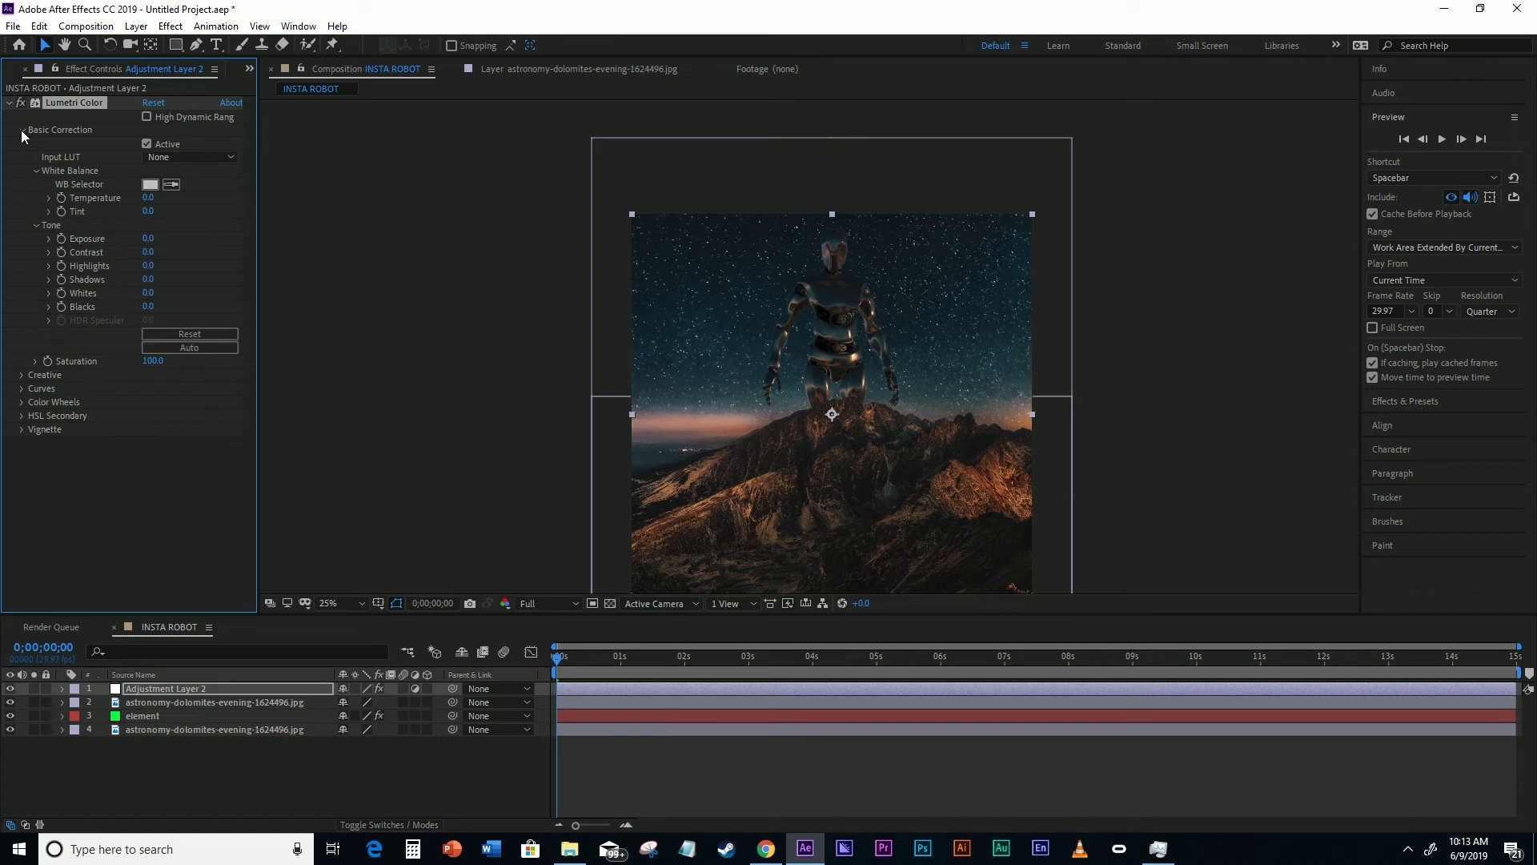
left_click(21, 130)
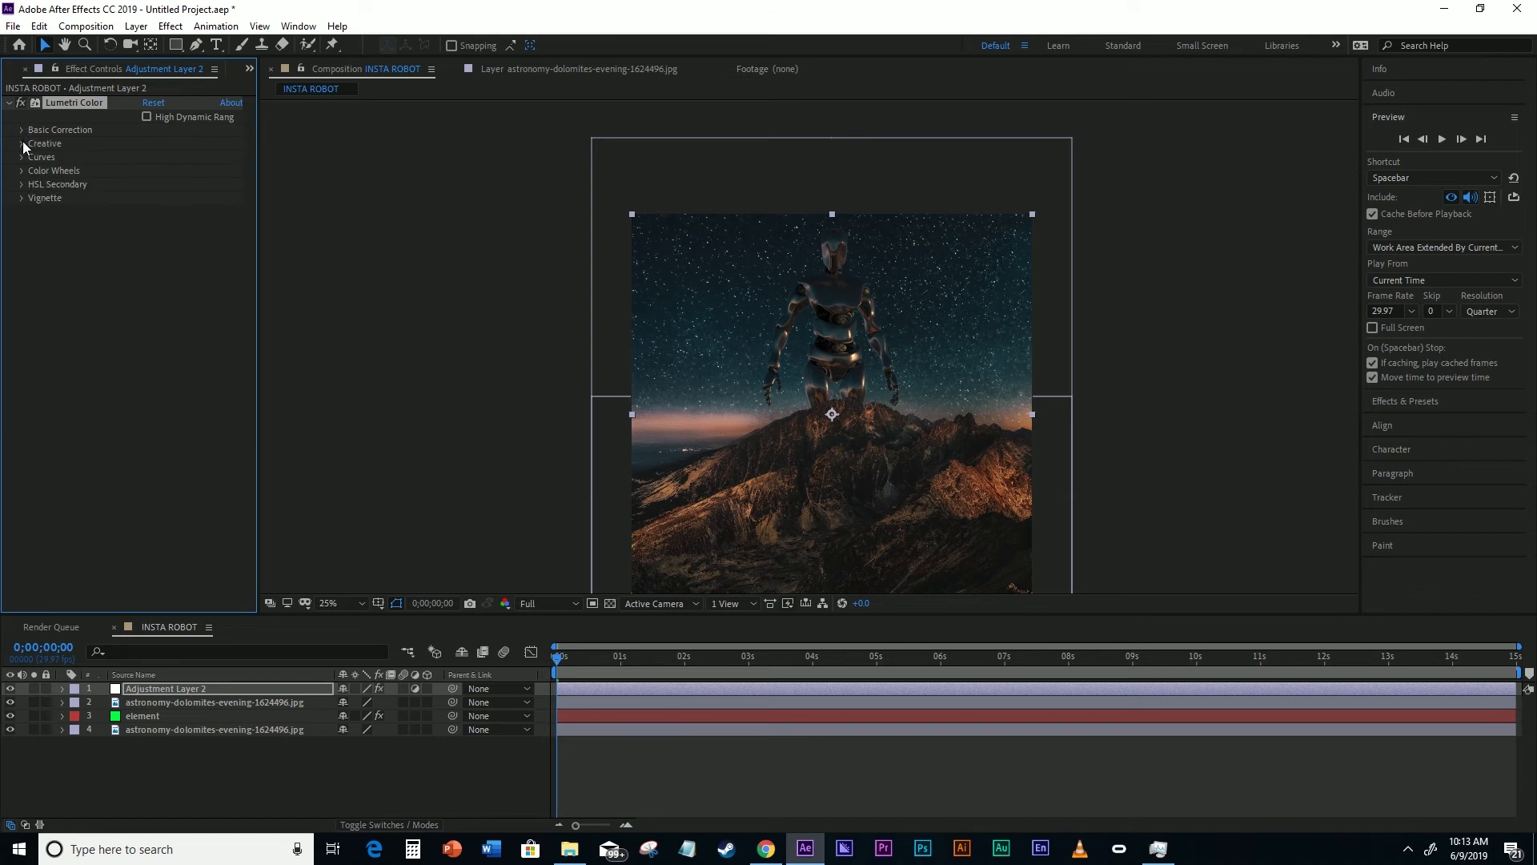
left_click(22, 144)
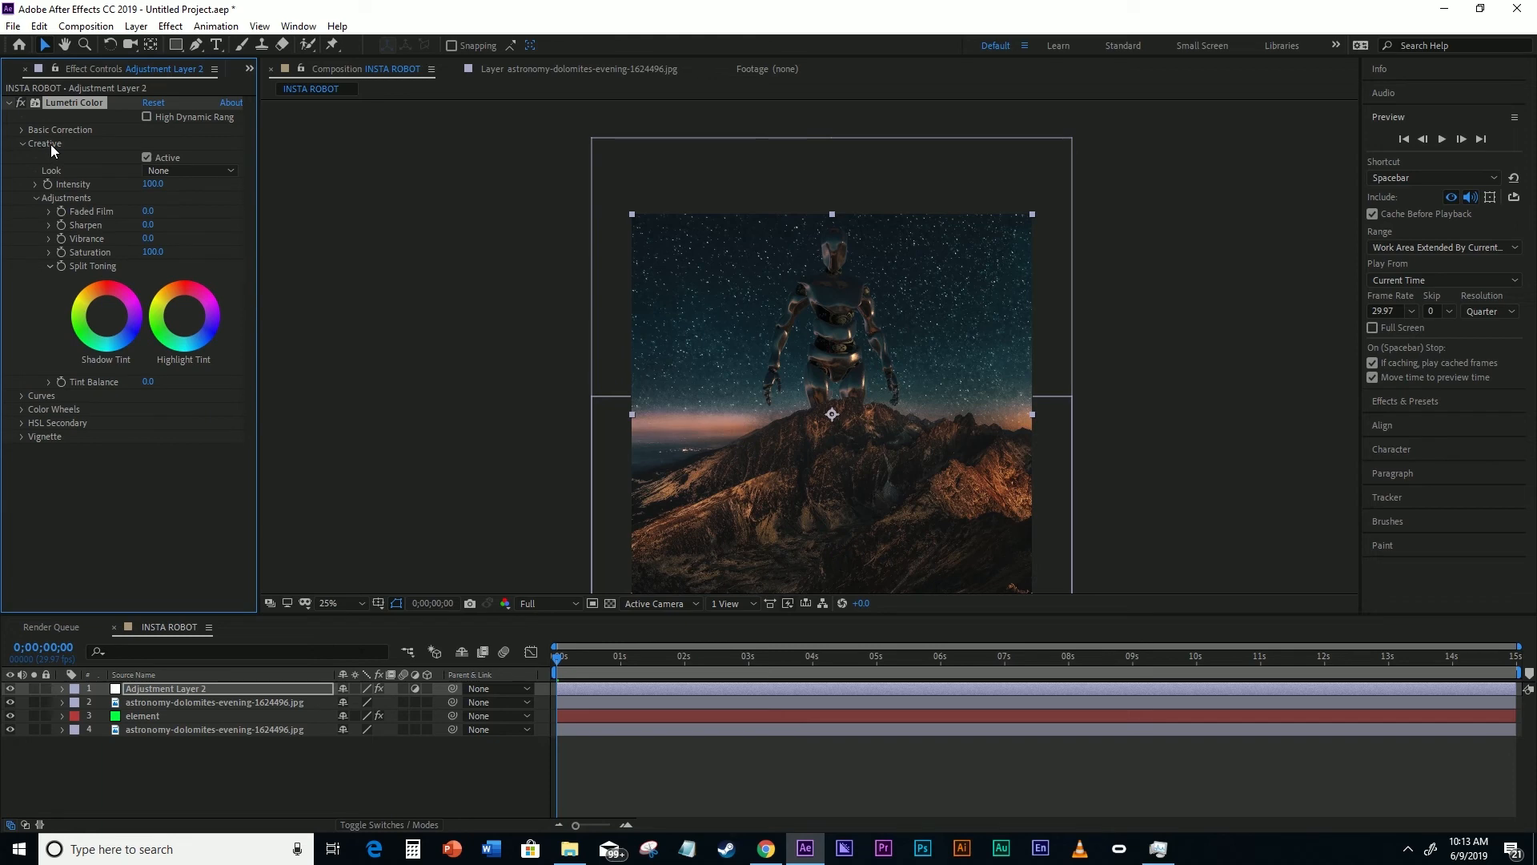
left_click(182, 169)
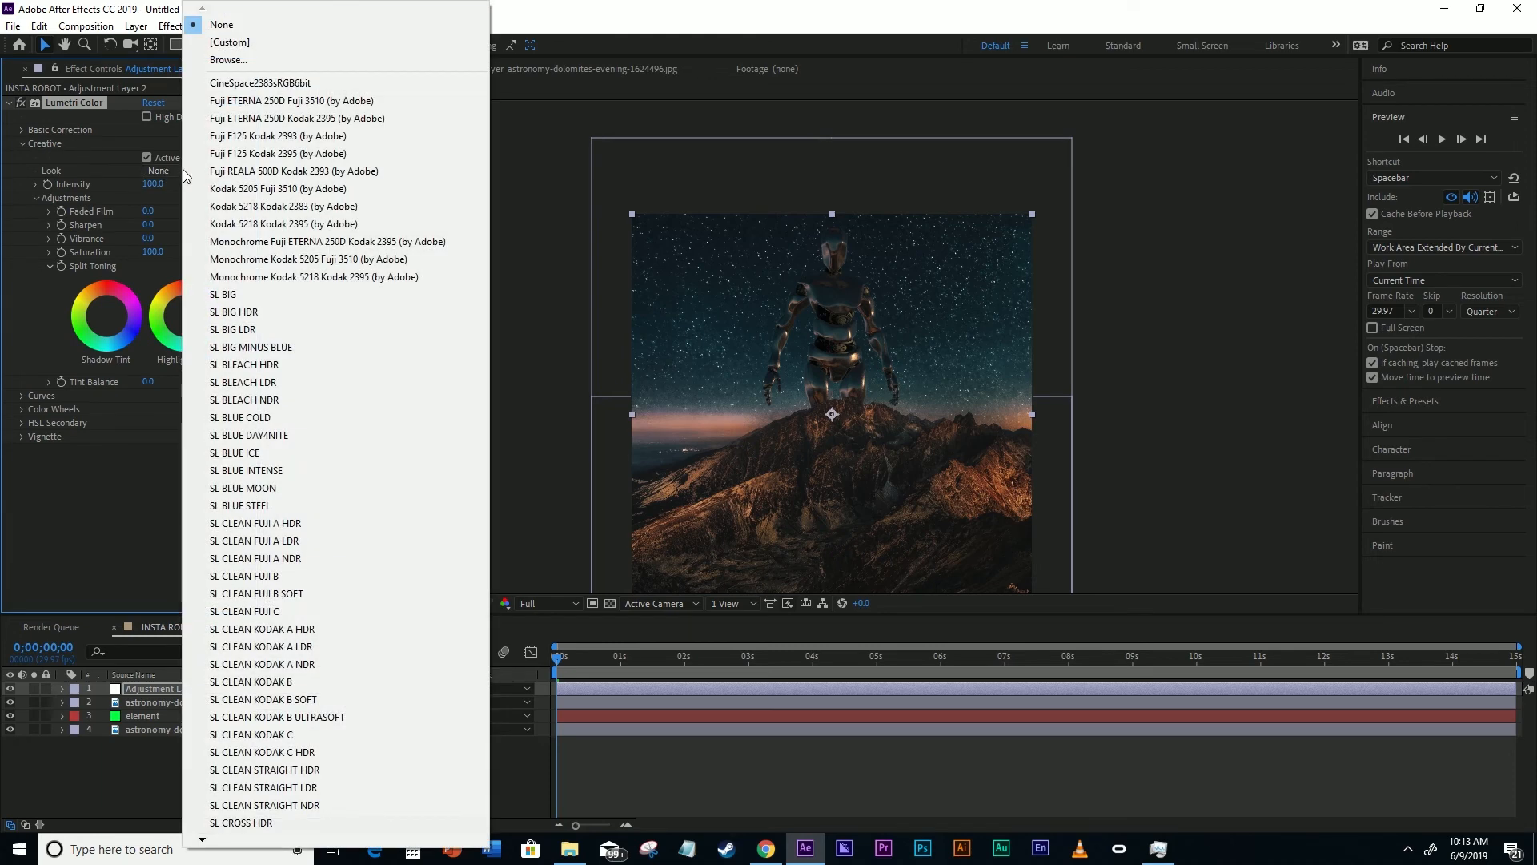
left_click(320, 224)
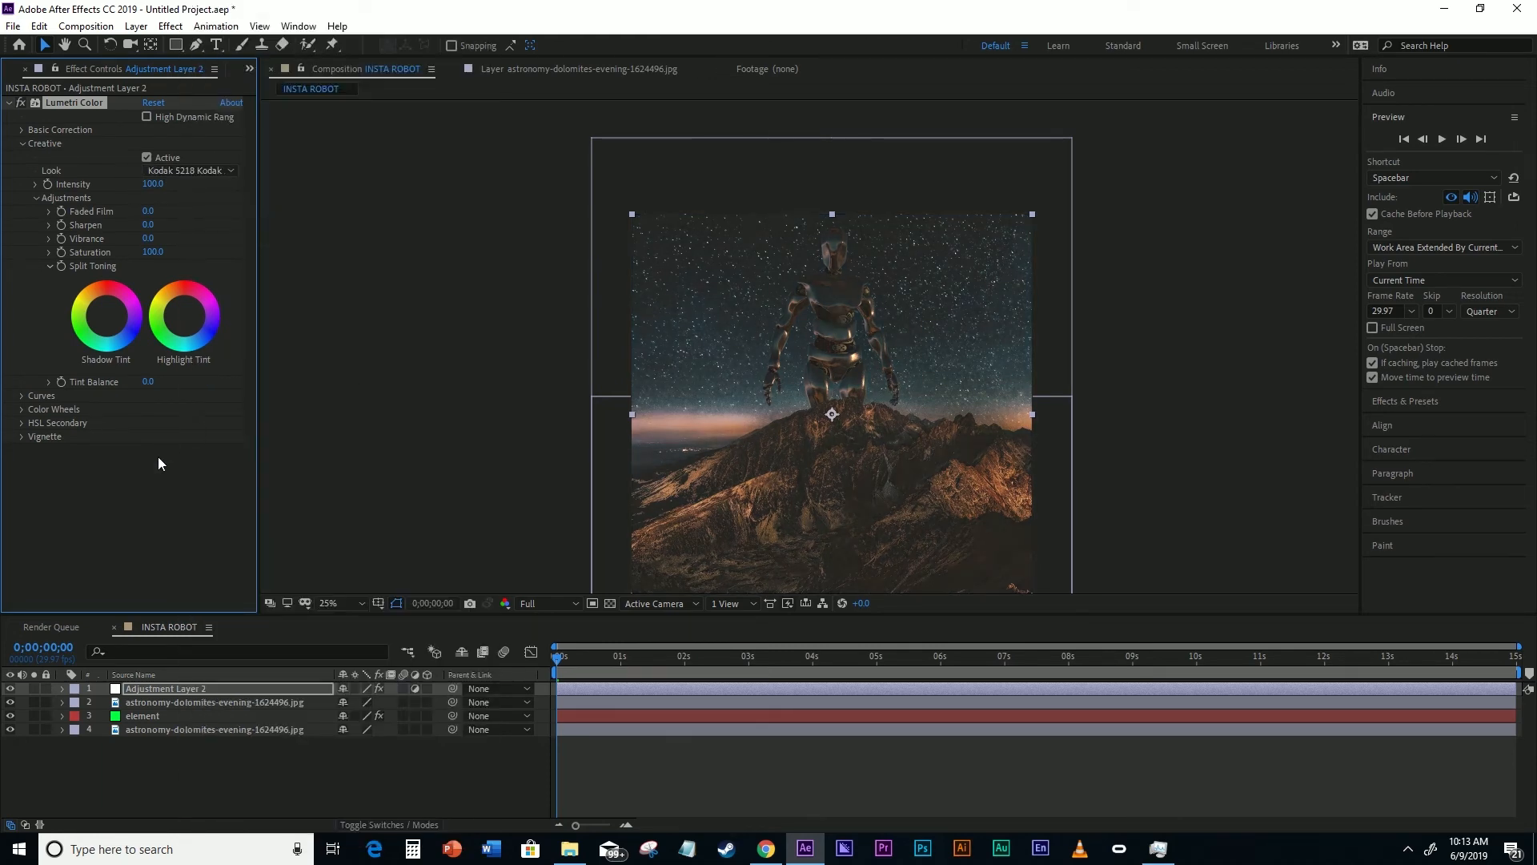
left_click(137, 538)
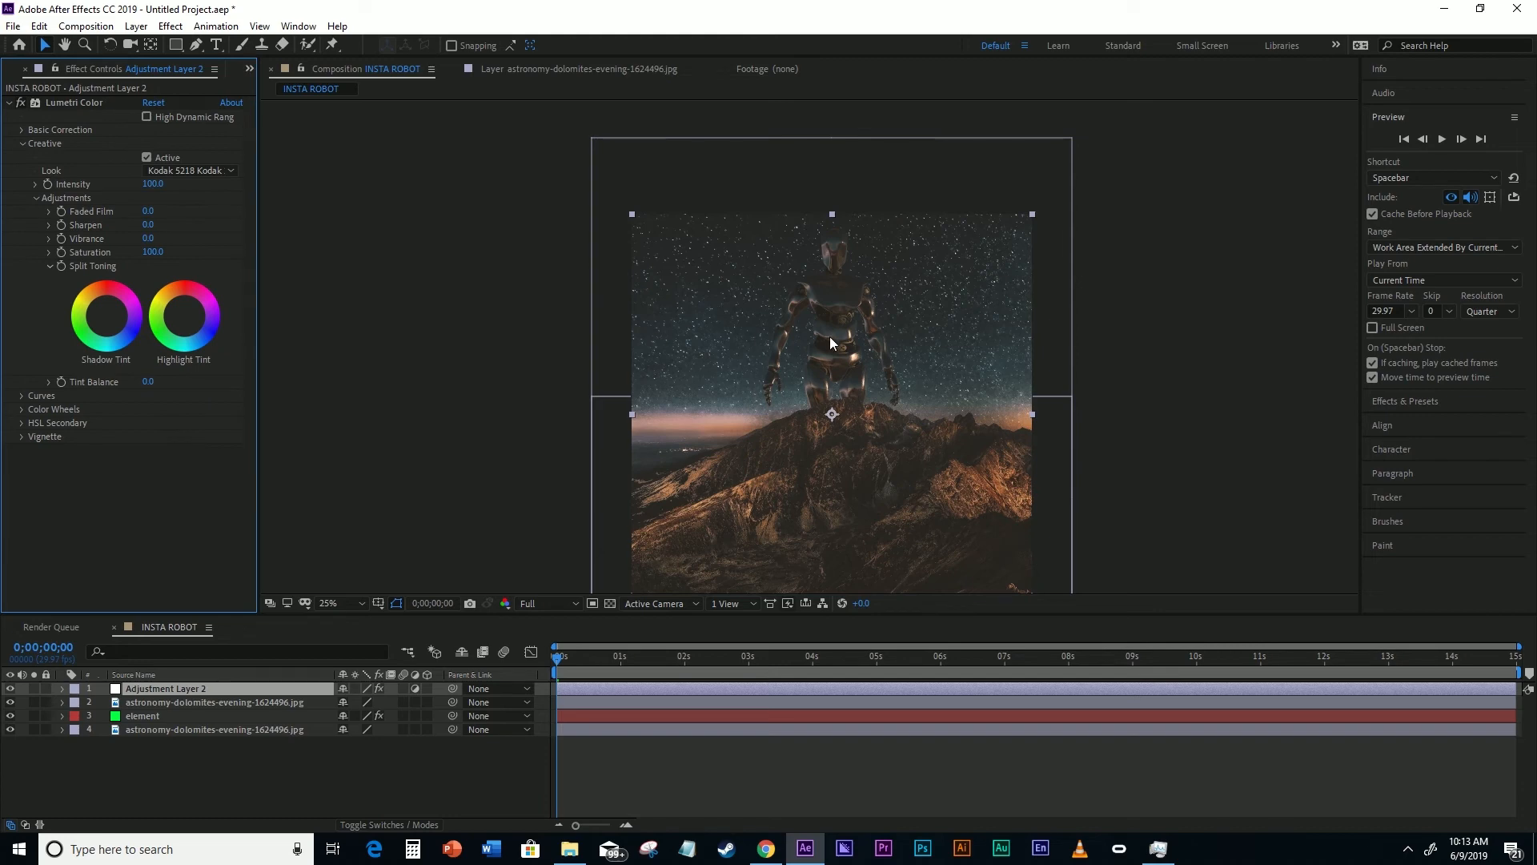
- Examine how the robot blends with the sky and mountain ridge under the new look, close up and in full view
scroll(825, 384, "up", 4)
scroll(828, 397, "down", 2)
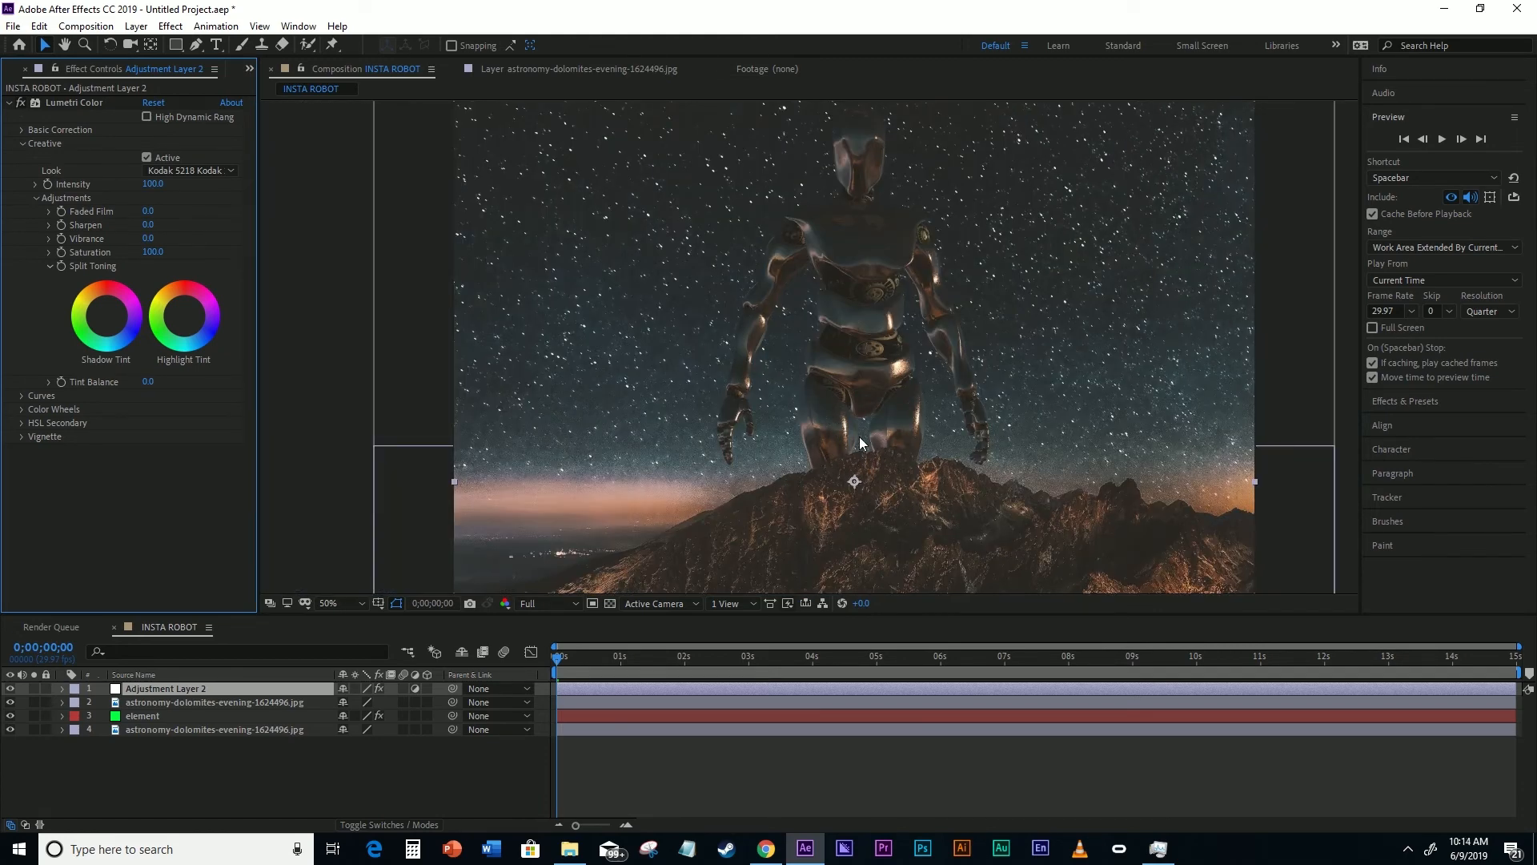
scroll(855, 507, "up", 2)
left_click_drag(866, 550, 856, 367)
scroll(812, 361, "down", 3)
scroll(777, 376, "up", 1)
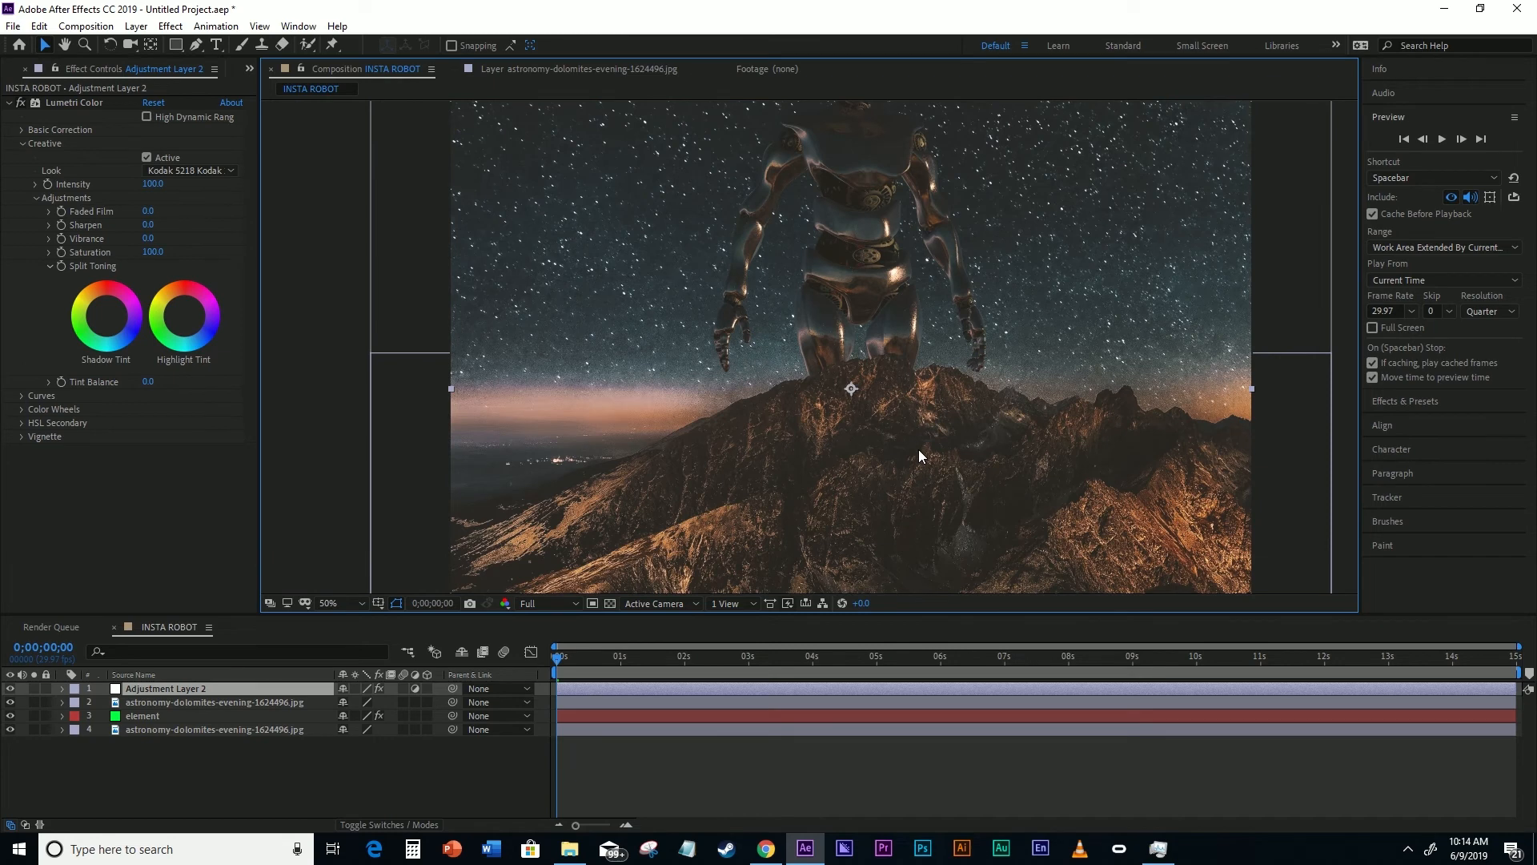
scroll(870, 337, "down", 2)
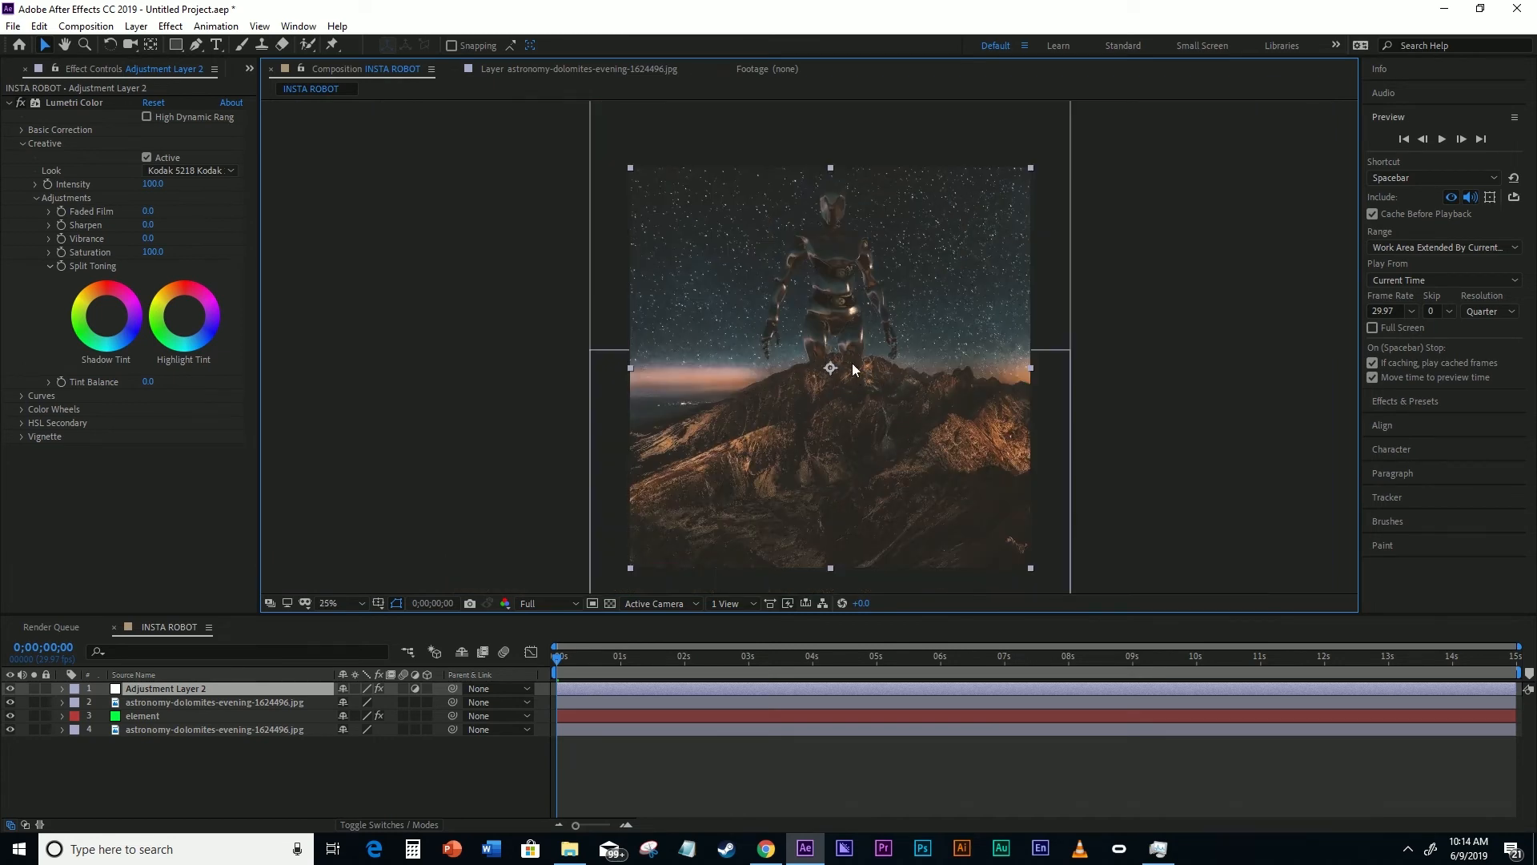
left_click(437, 398)
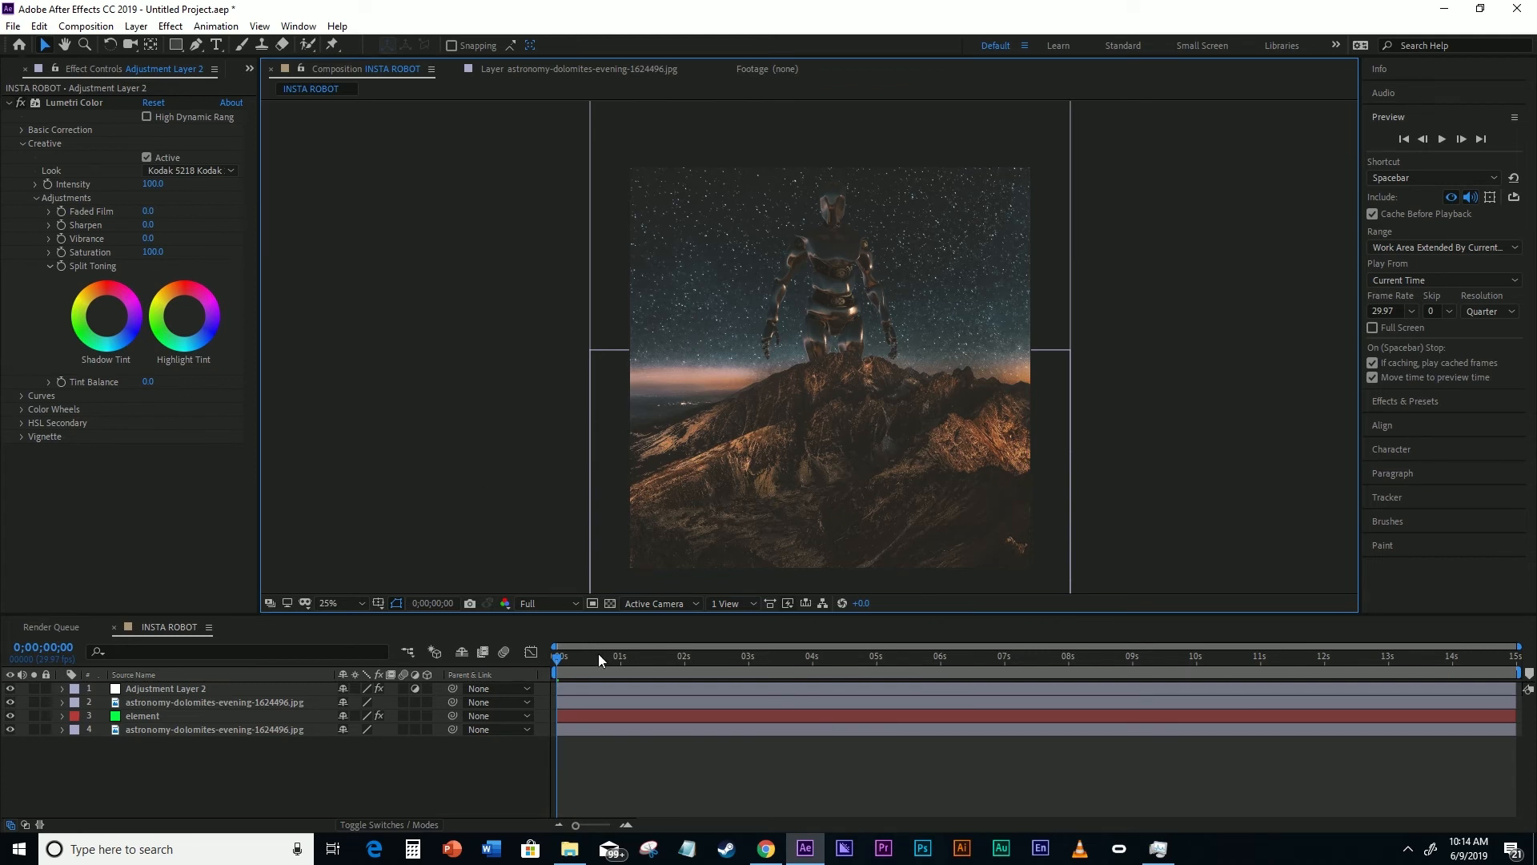
- Play a preview of the composition from the start, then set the composition view's resolution to Quarter
left_click_drag(598, 656, 559, 658)
left_click(1441, 141)
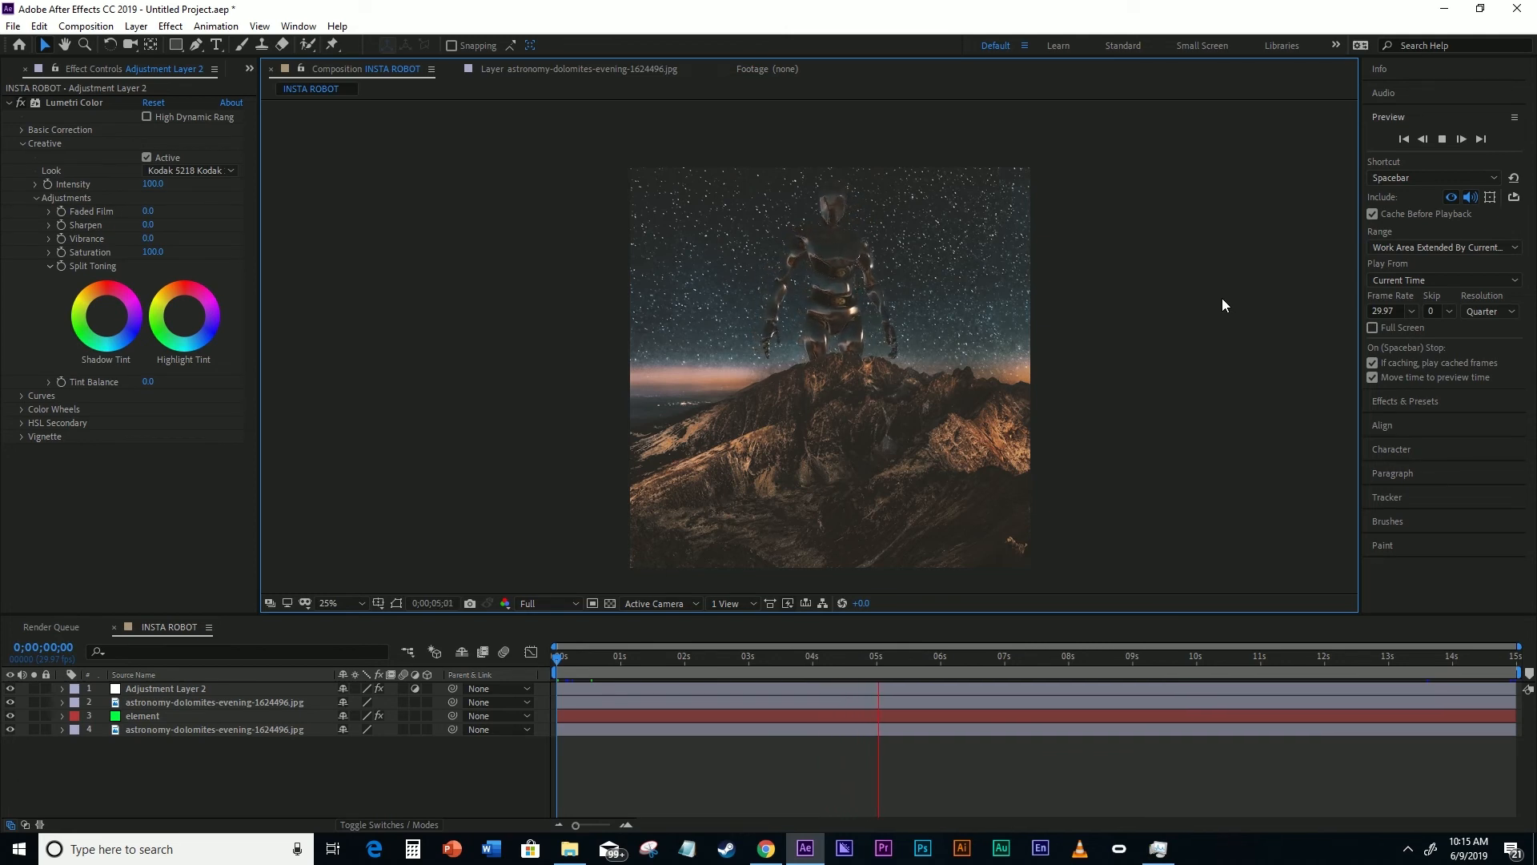
key("space")
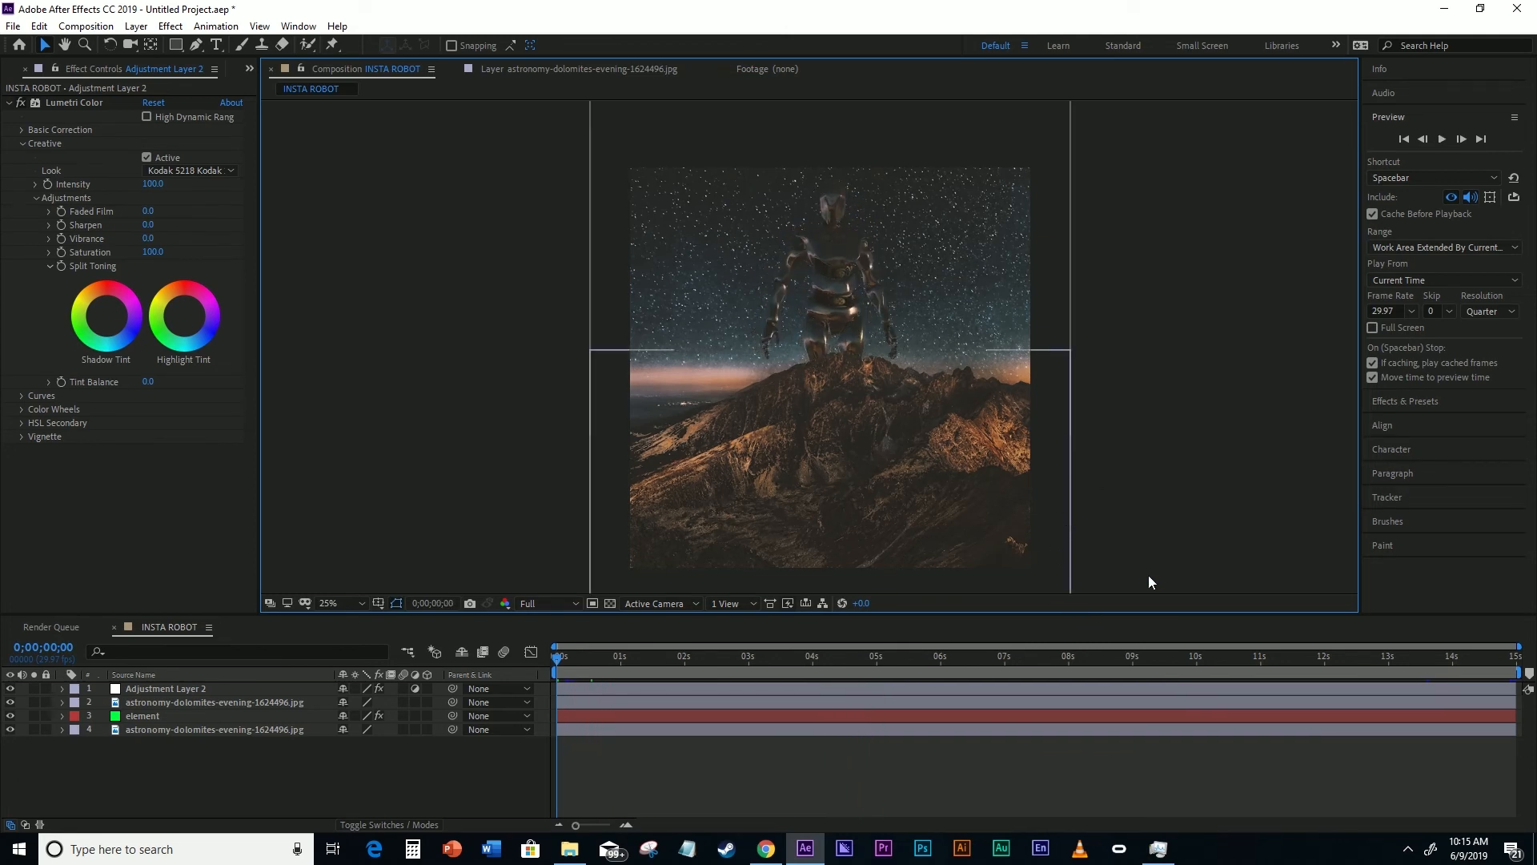
left_click(545, 604)
left_click(549, 700)
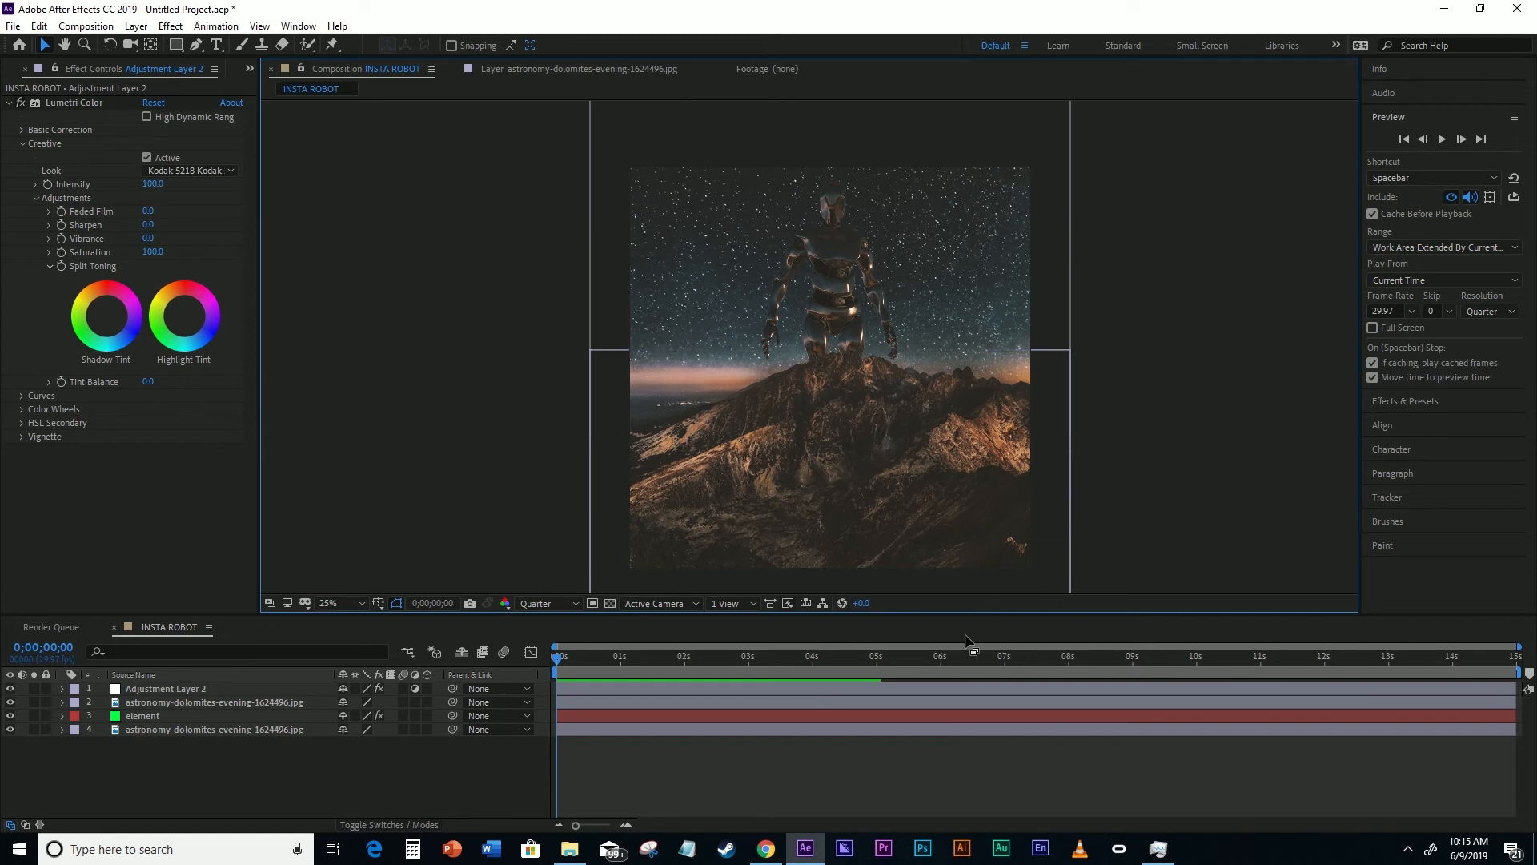
- Trim the composition to a work area ending at 0;00;05;03 and play back the trimmed animation
left_click(879, 659)
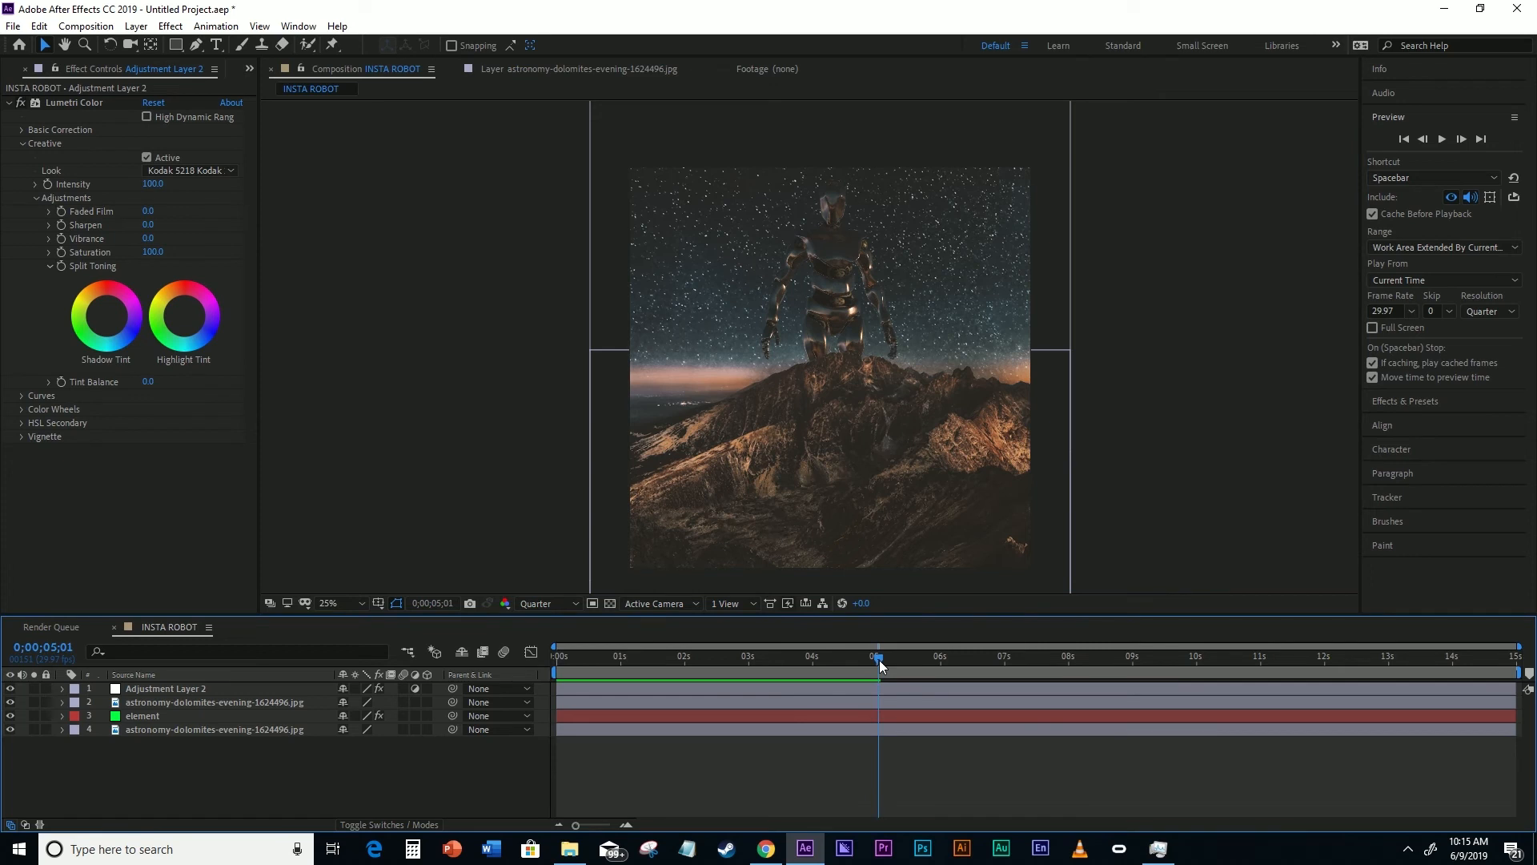
left_click_drag(879, 659, 882, 664)
left_click(1461, 140)
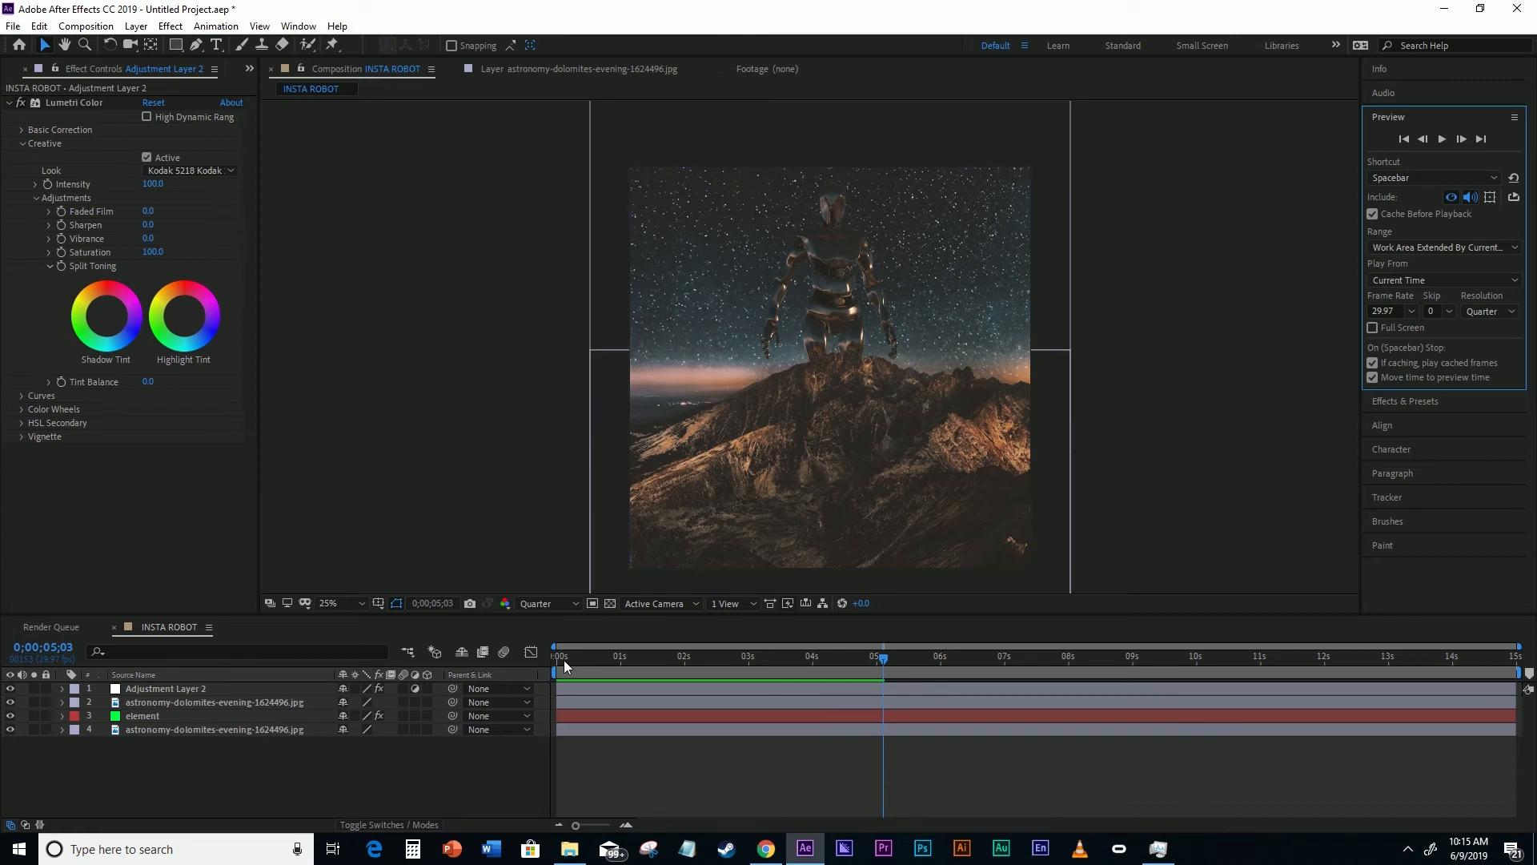
left_click_drag(563, 659, 544, 660)
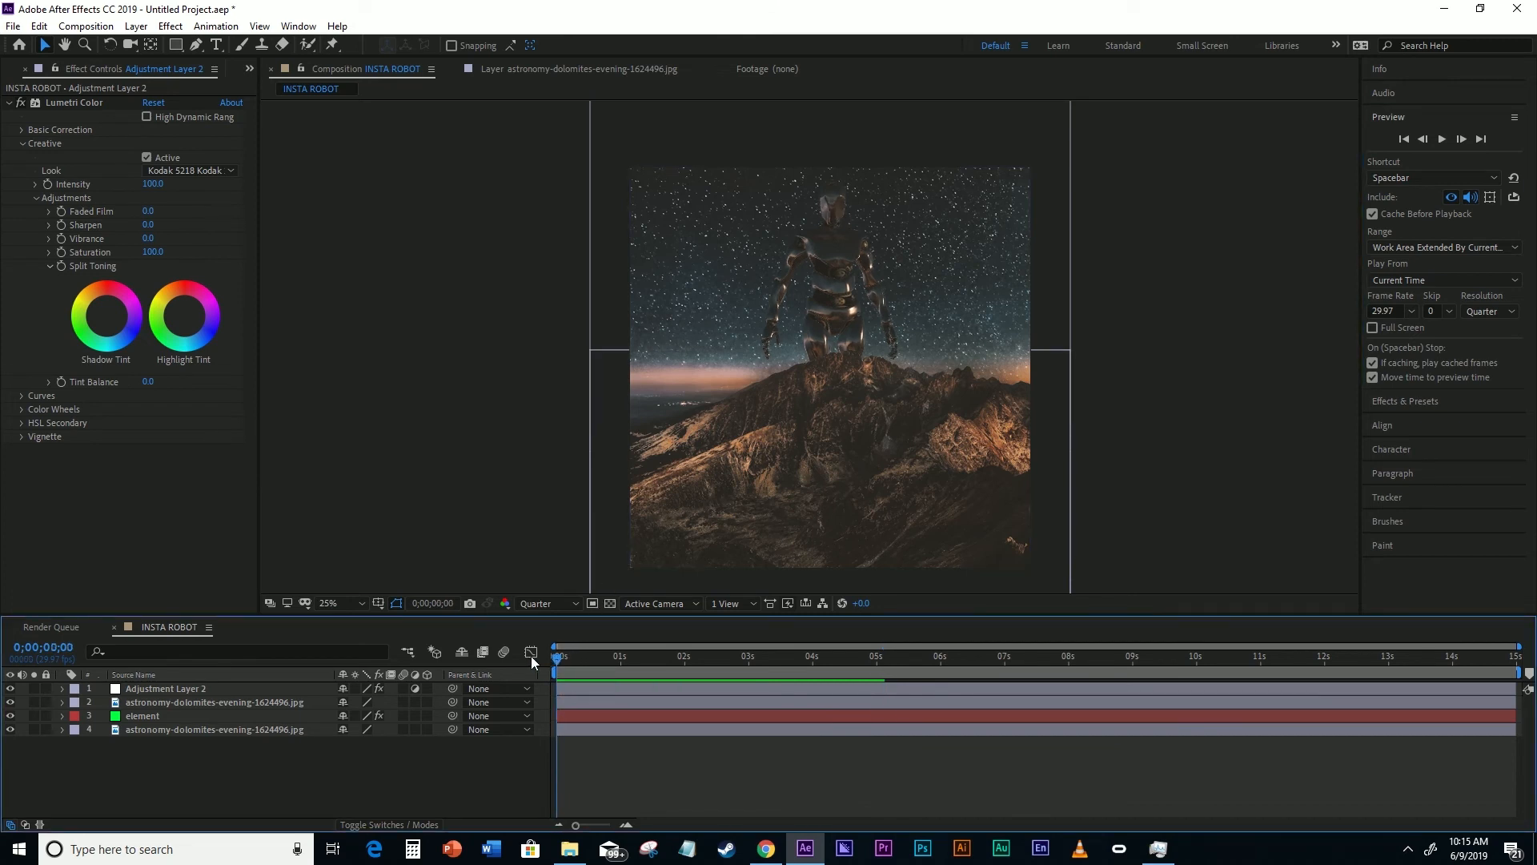
left_click(883, 659)
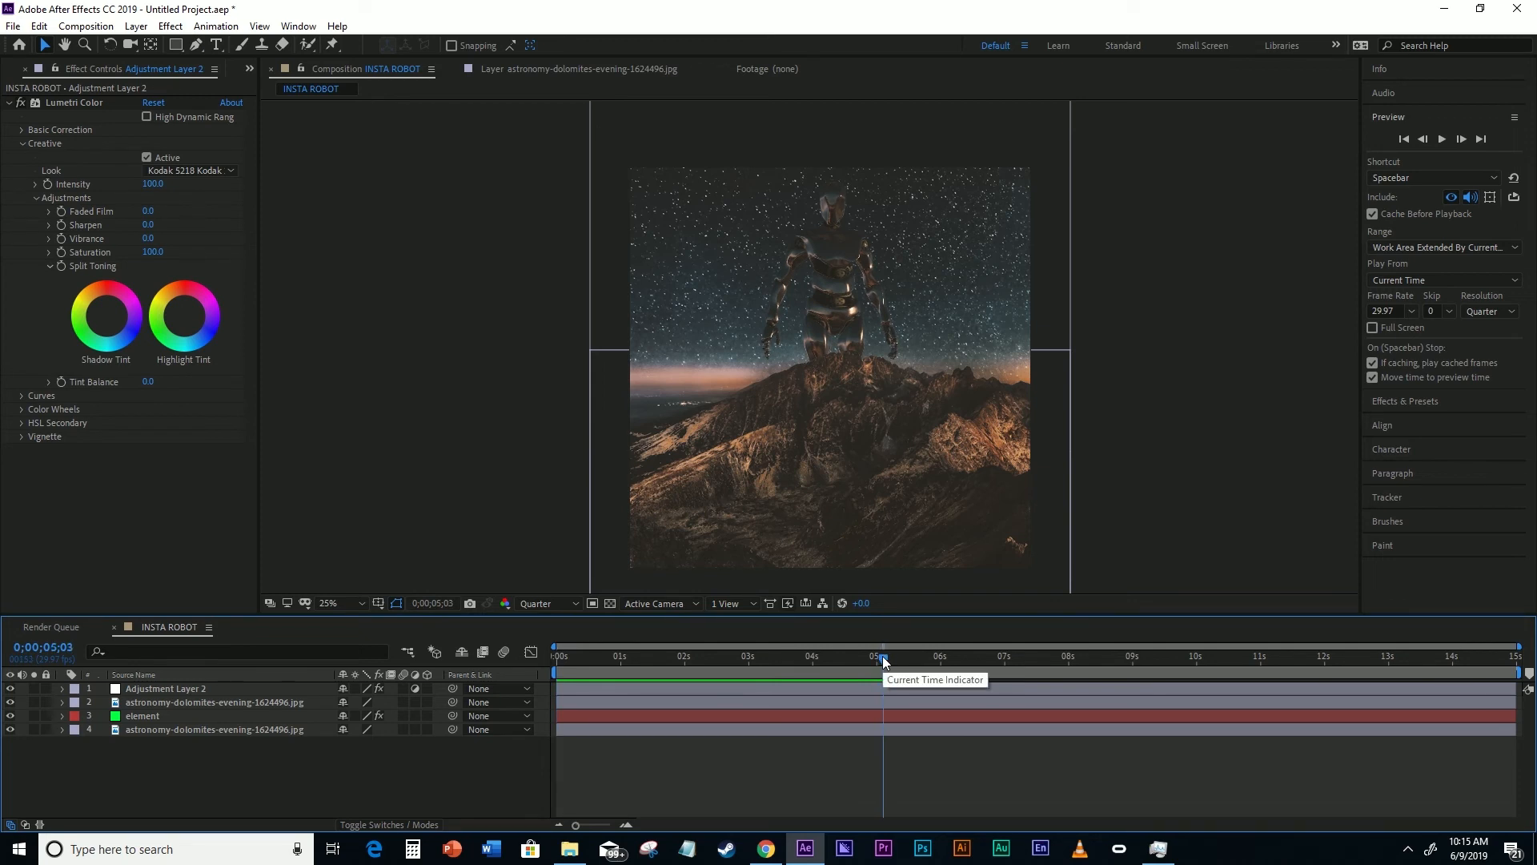
key("n")
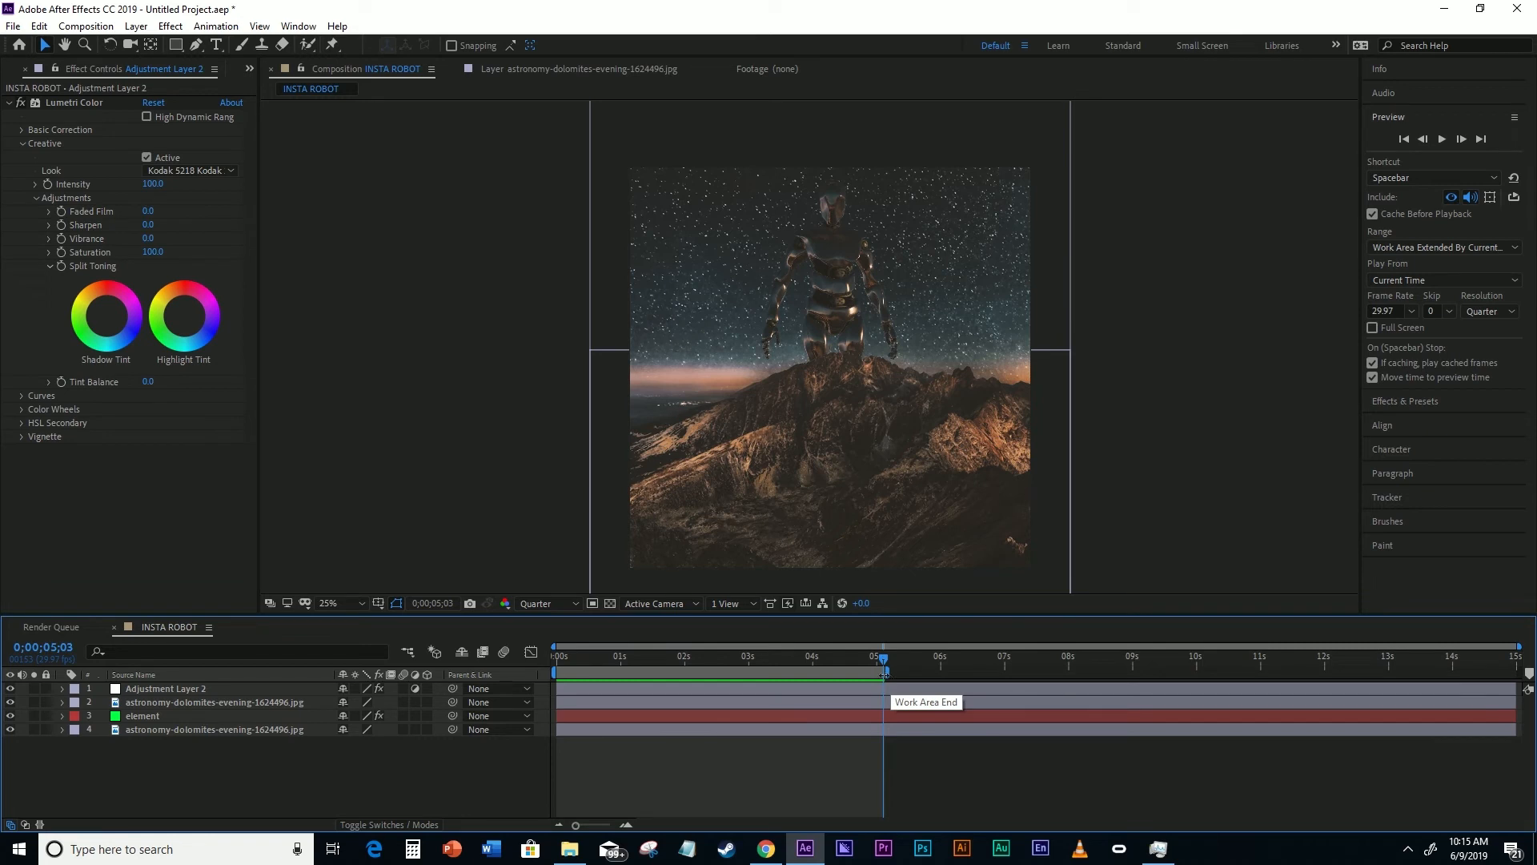
right_click(808, 671)
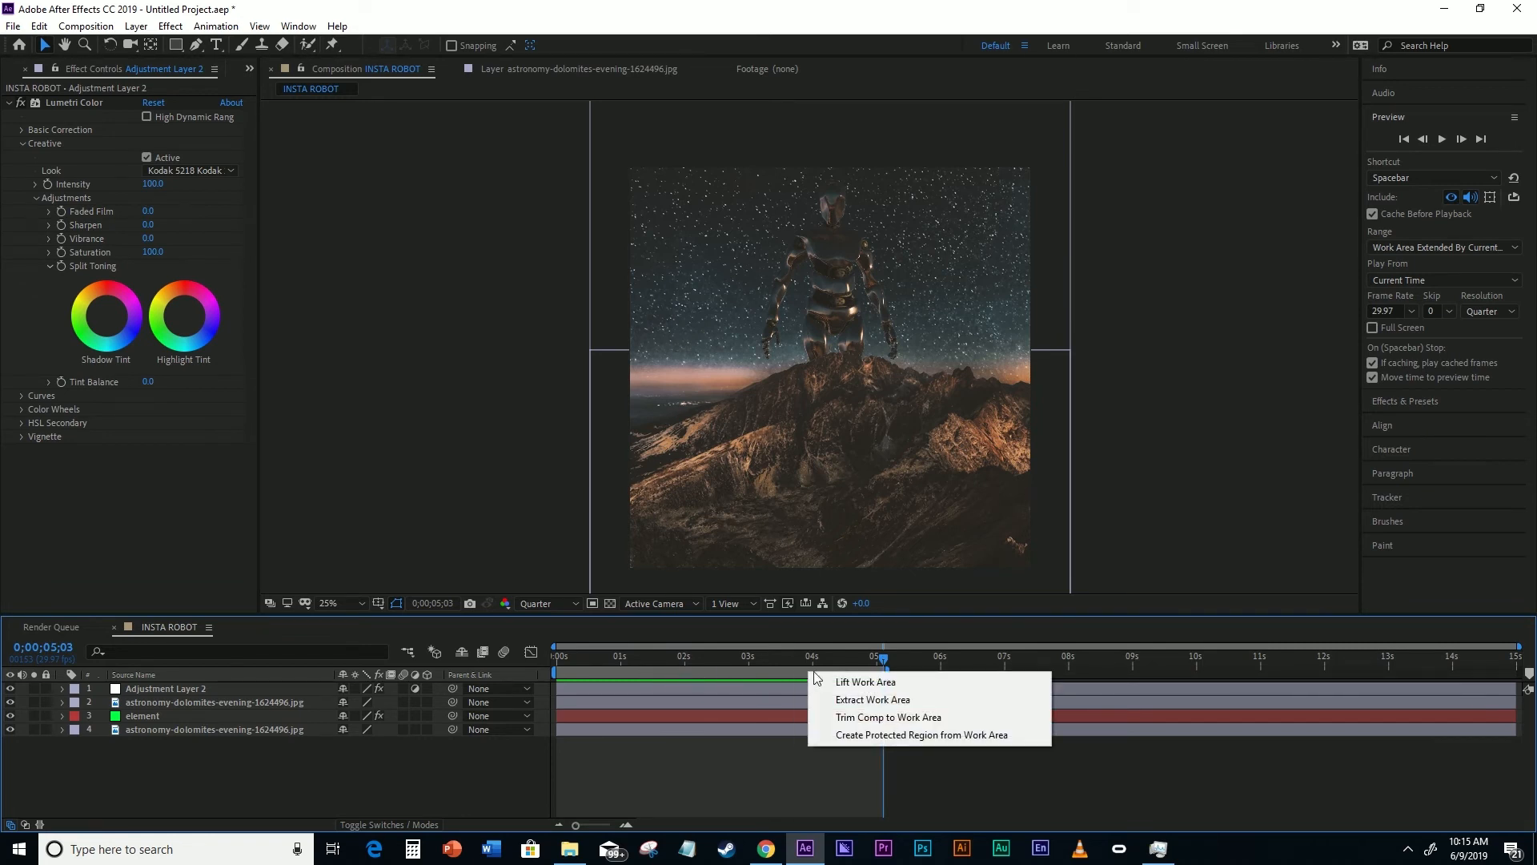
left_click(881, 719)
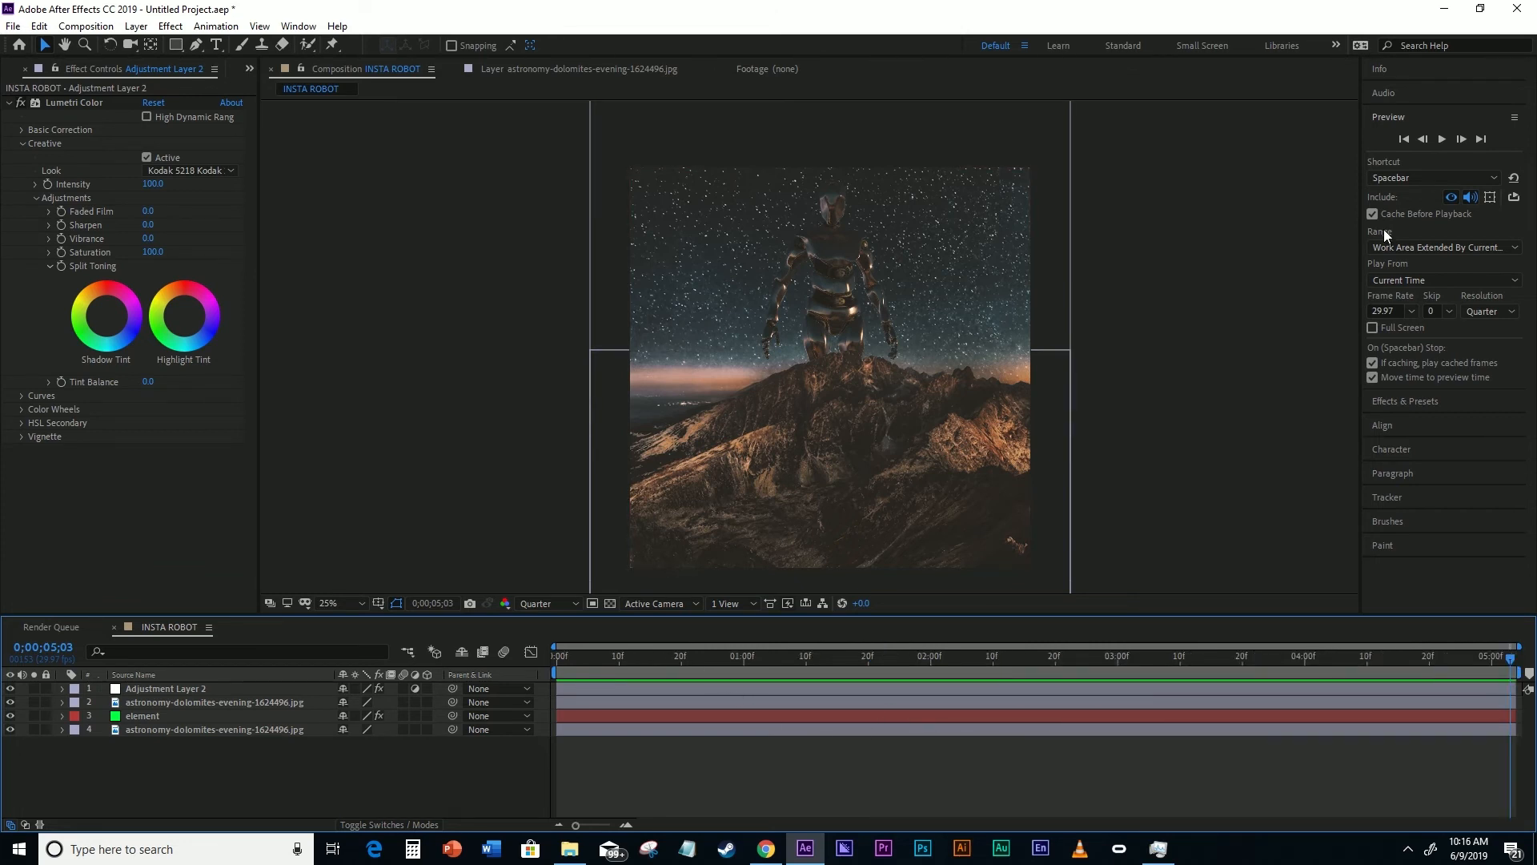
left_click(1442, 139)
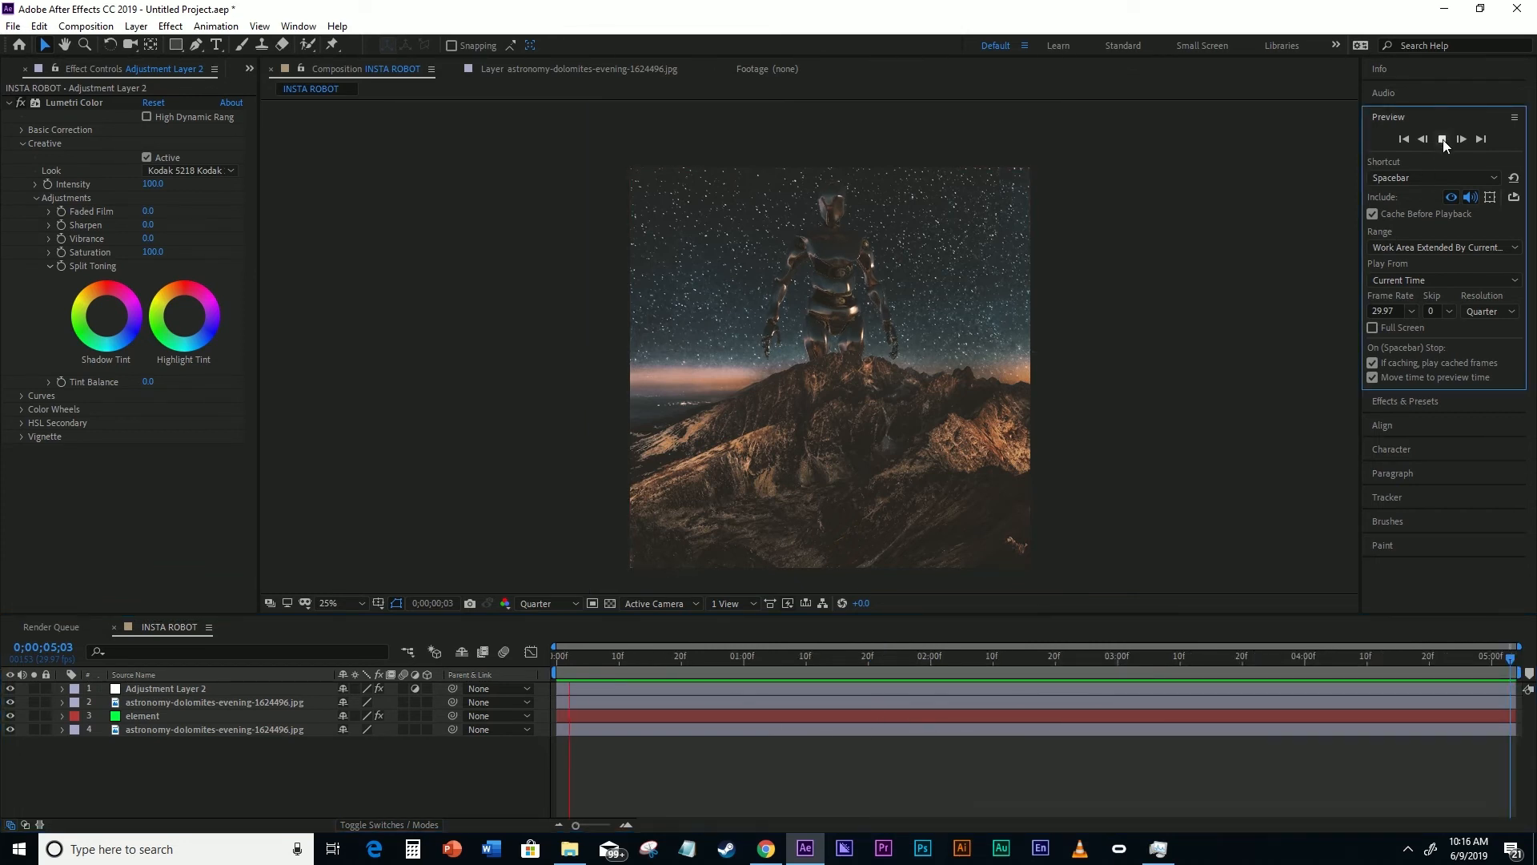
left_click(1253, 512)
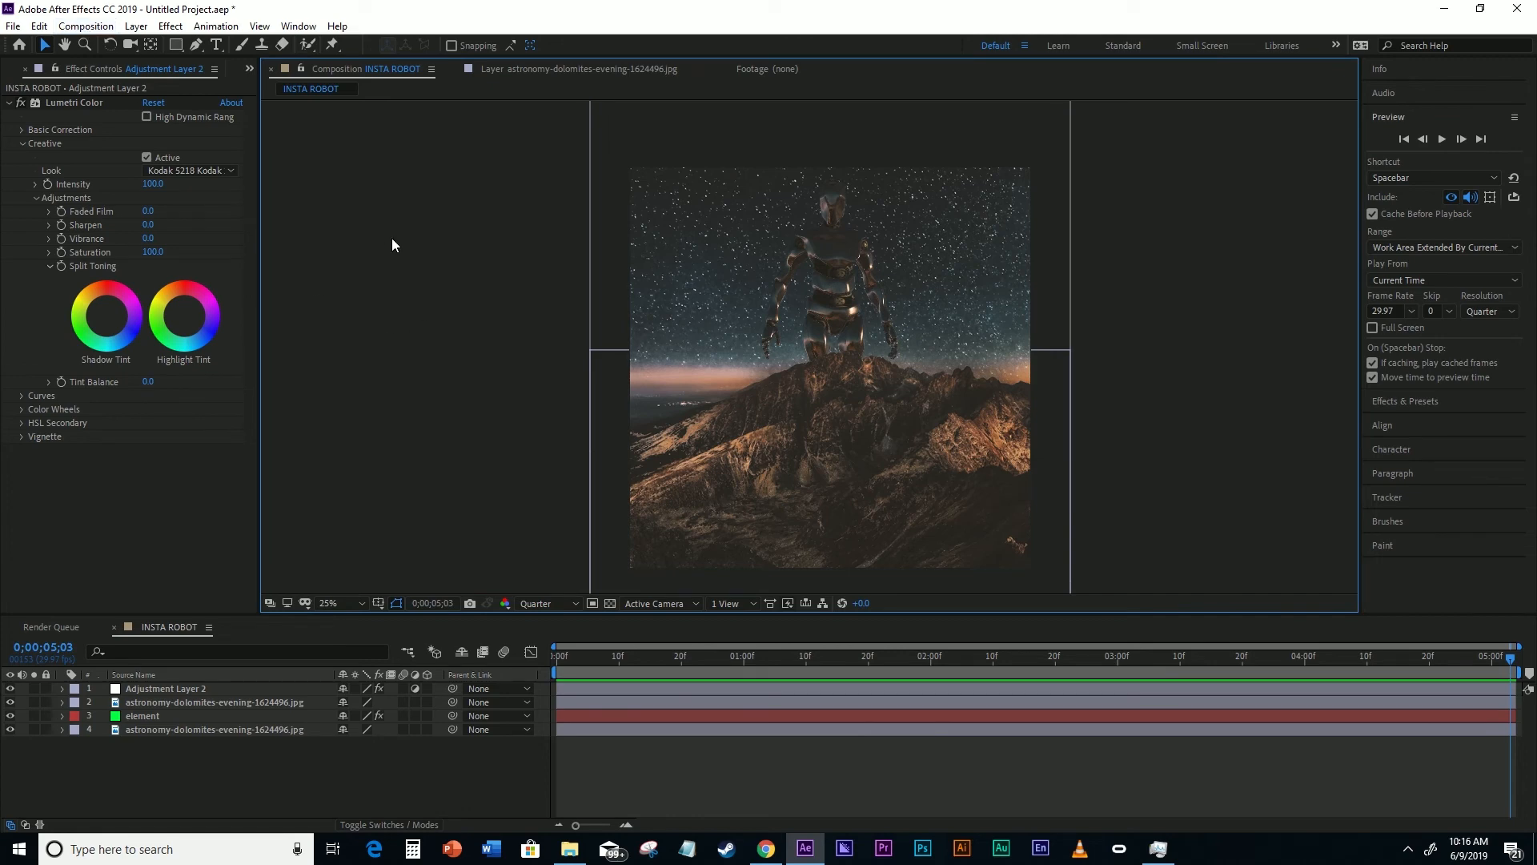
- Send the INSTA ROBOT composition to the Adobe Media Encoder queue and return to the After Effects project
left_click(96, 27)
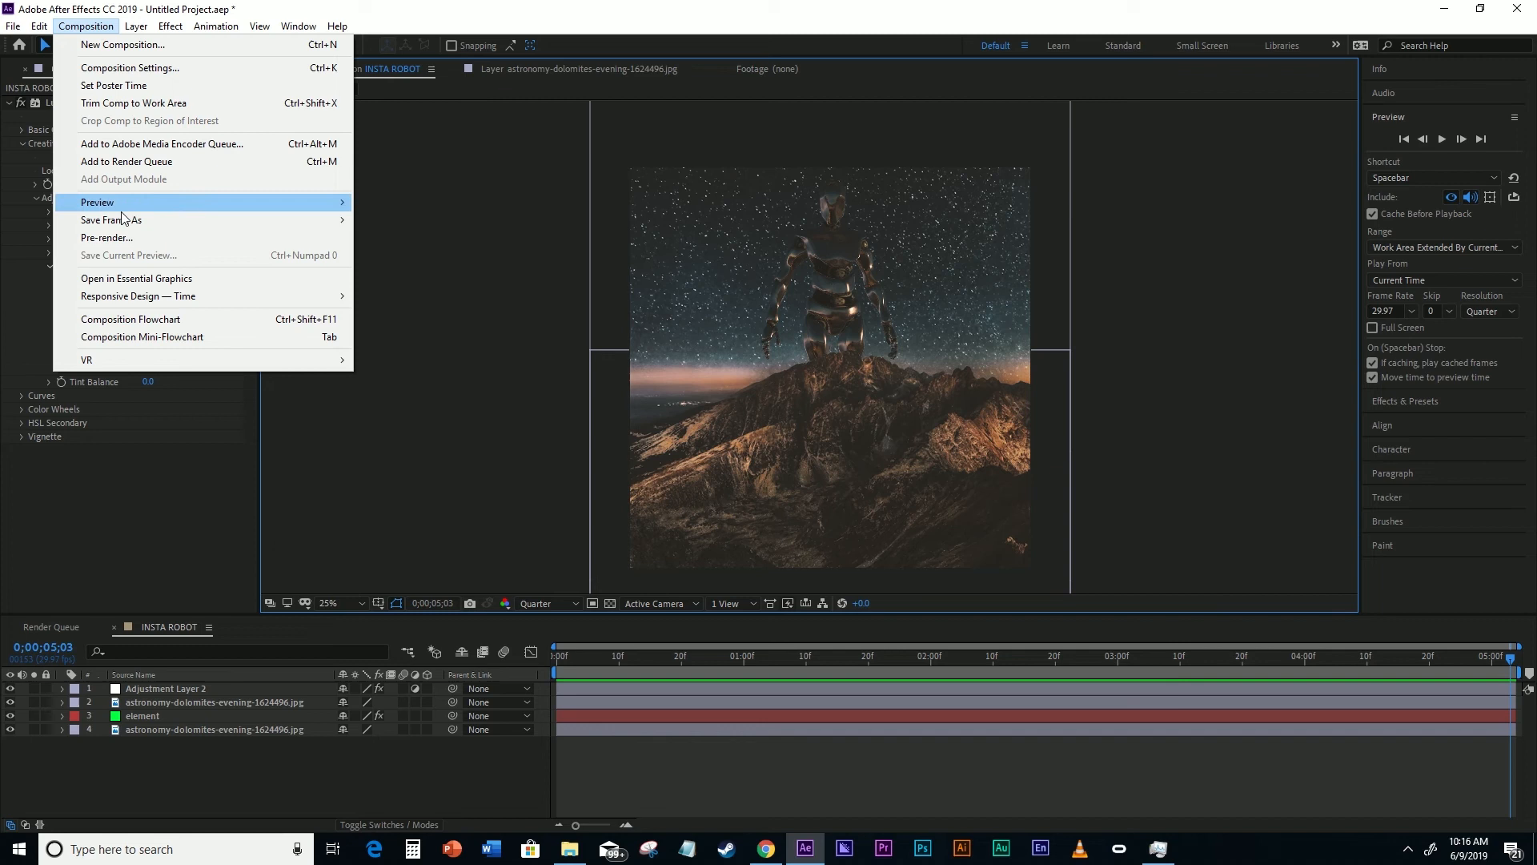
left_click(146, 145)
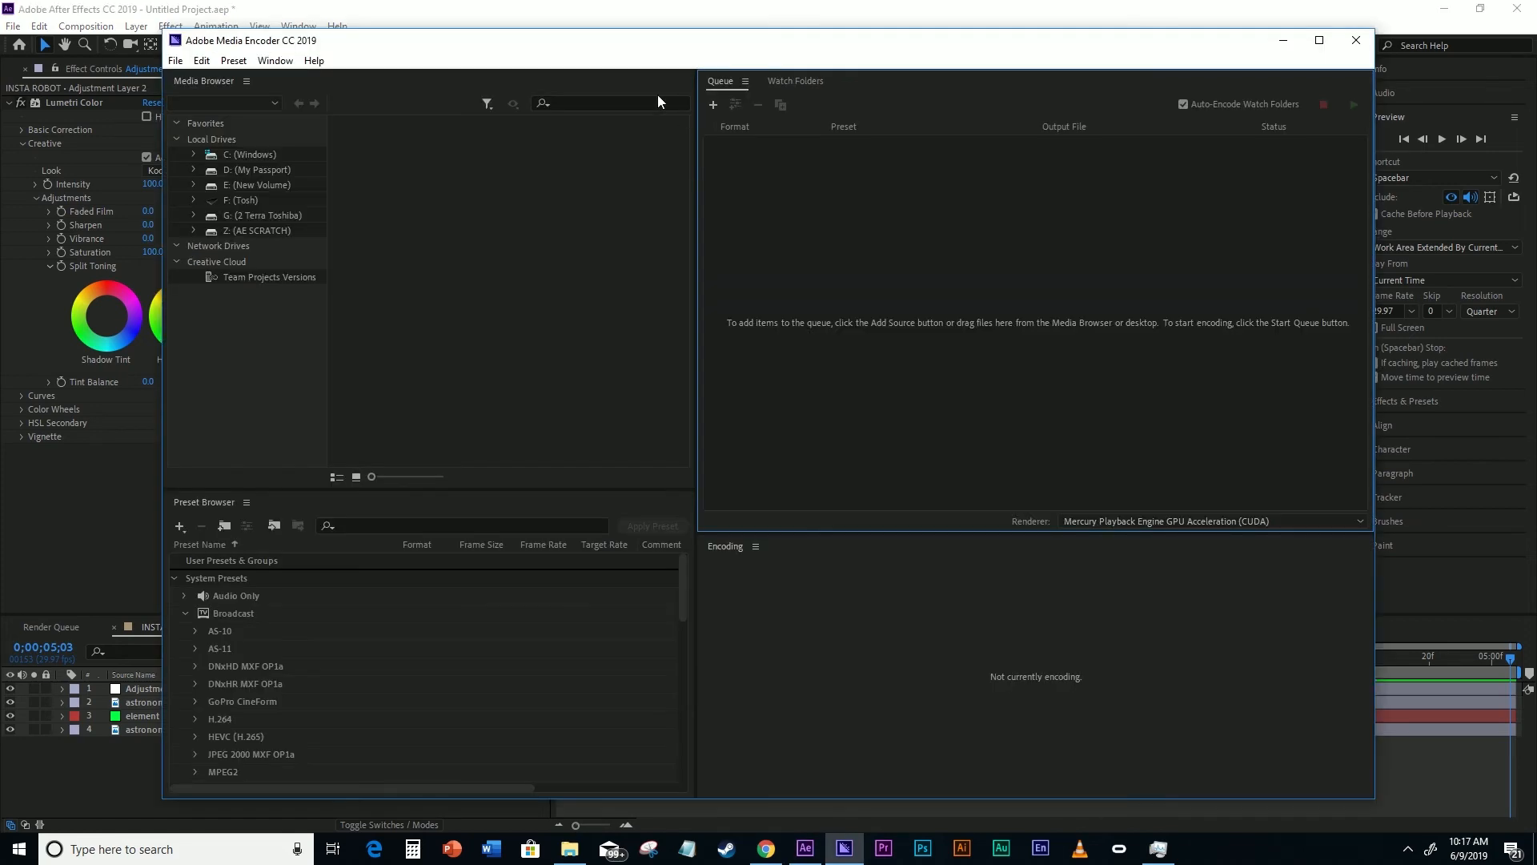
mouse_move(638, 57)
left_mouse_down()
mouse_move(771, 65)
mouse_move(661, 59)
left_mouse_up()
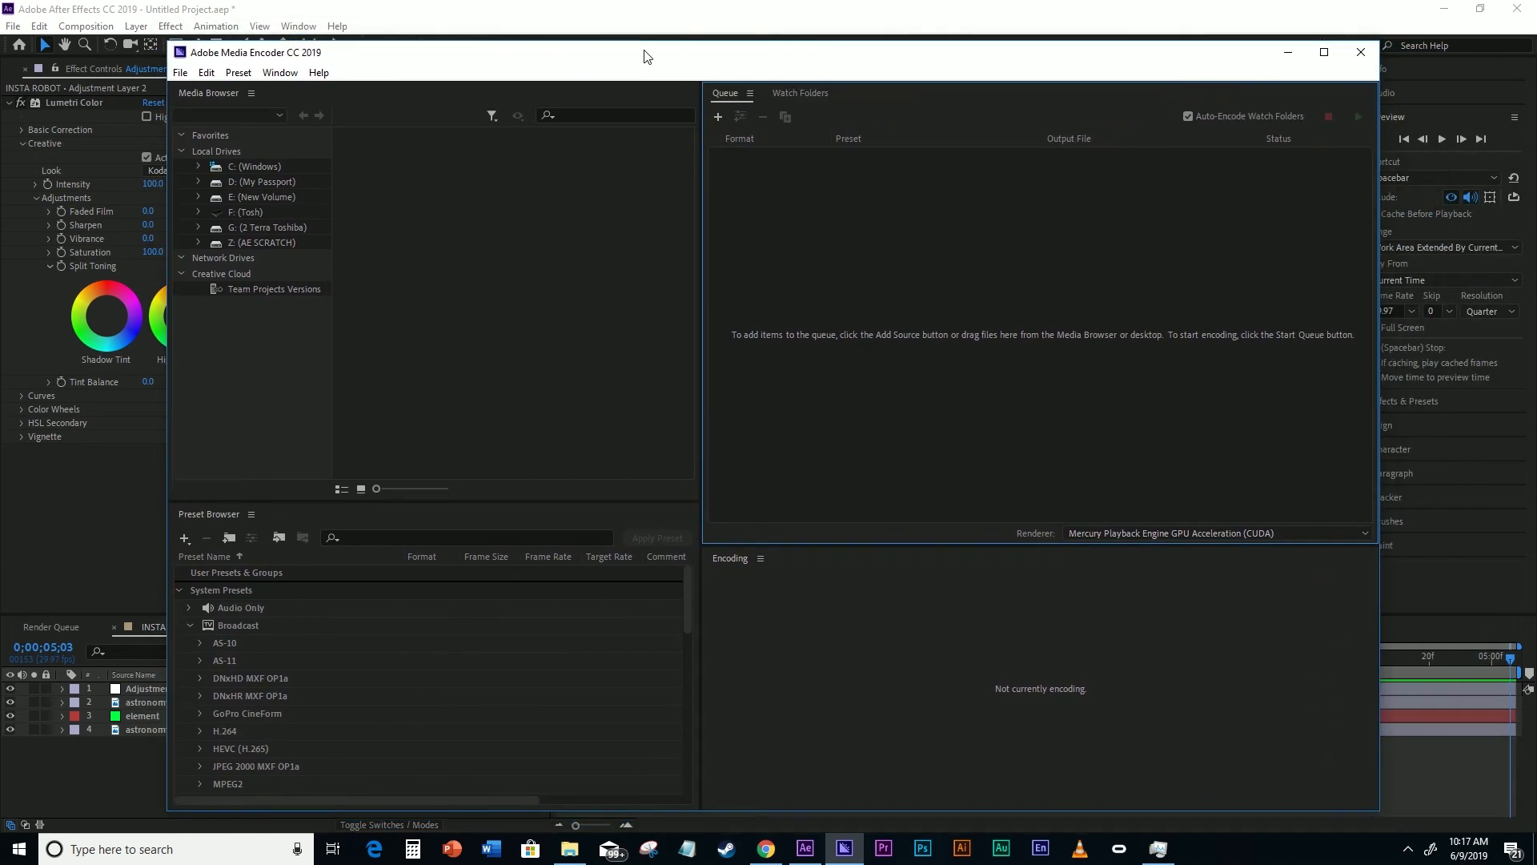
left_click(5, 72)
left_click(5, 70)
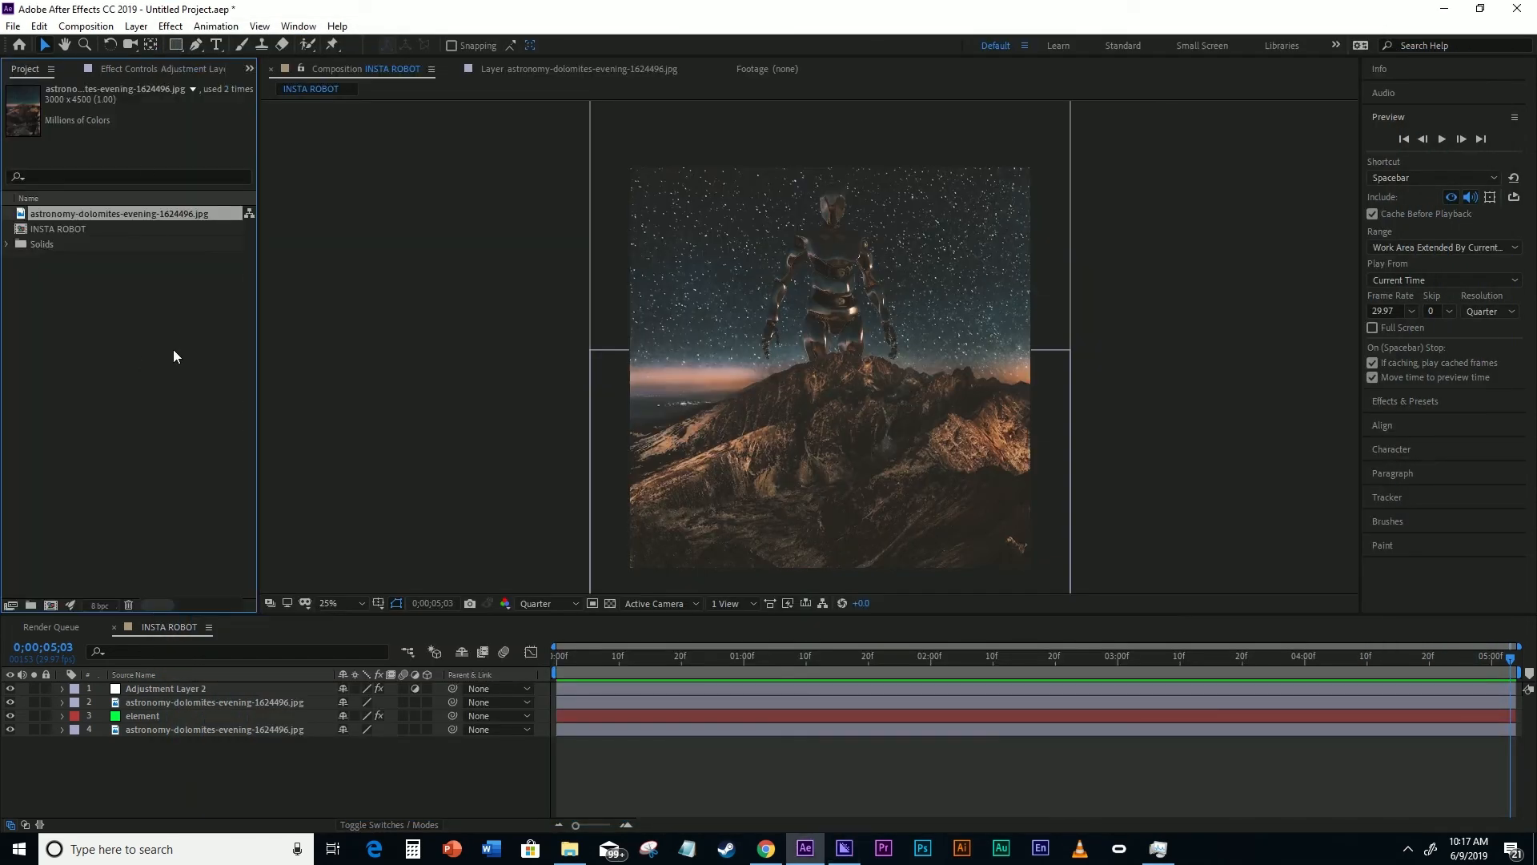
left_click(152, 67)
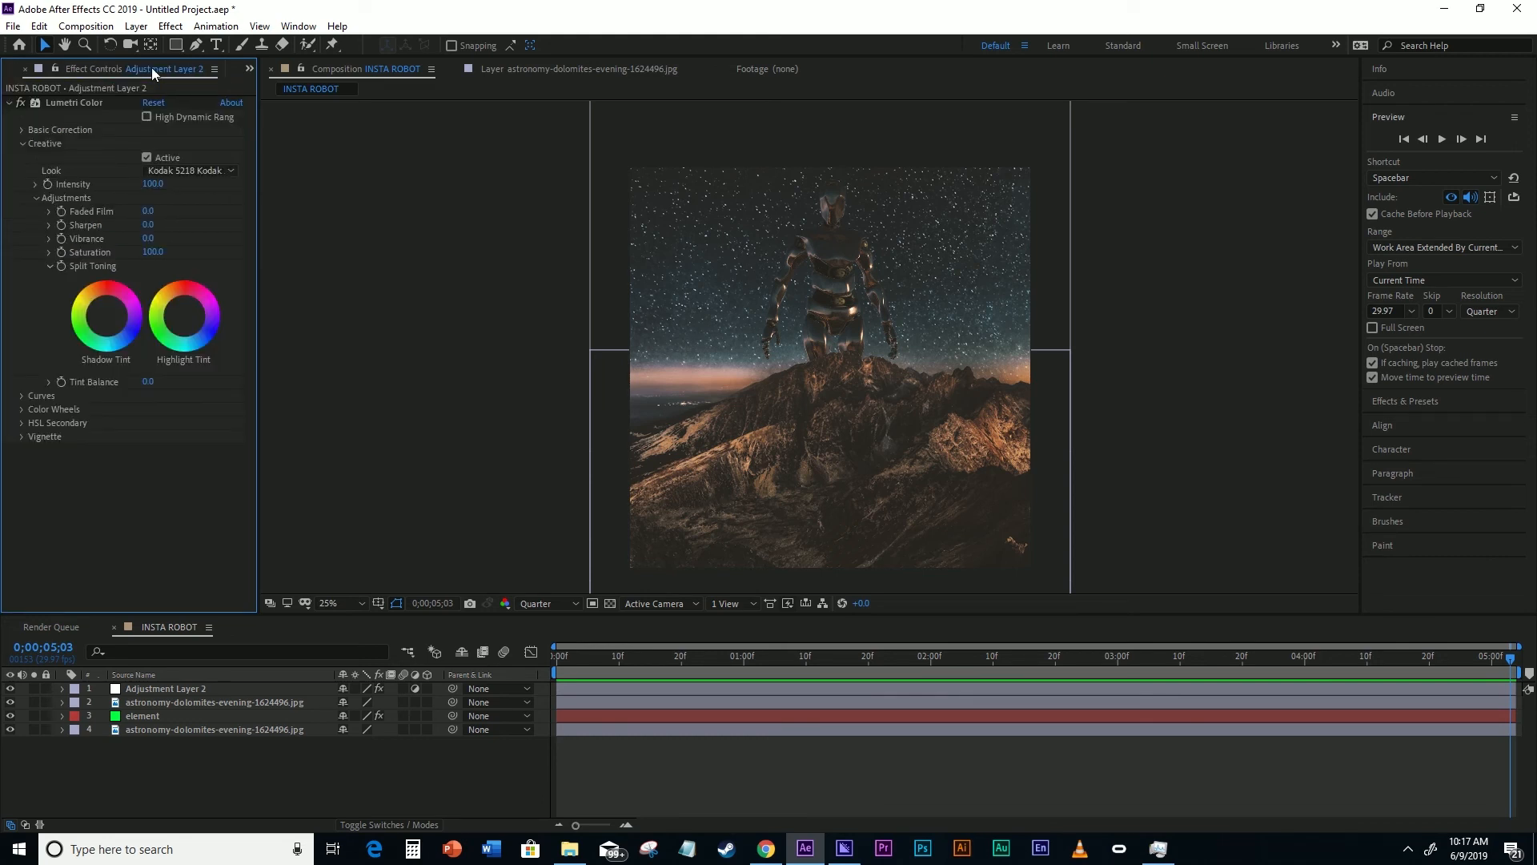
- Add the INSTA ROBOT composition from the project items directly to the Adobe Media Encoder queue
mouse_move(844, 855)
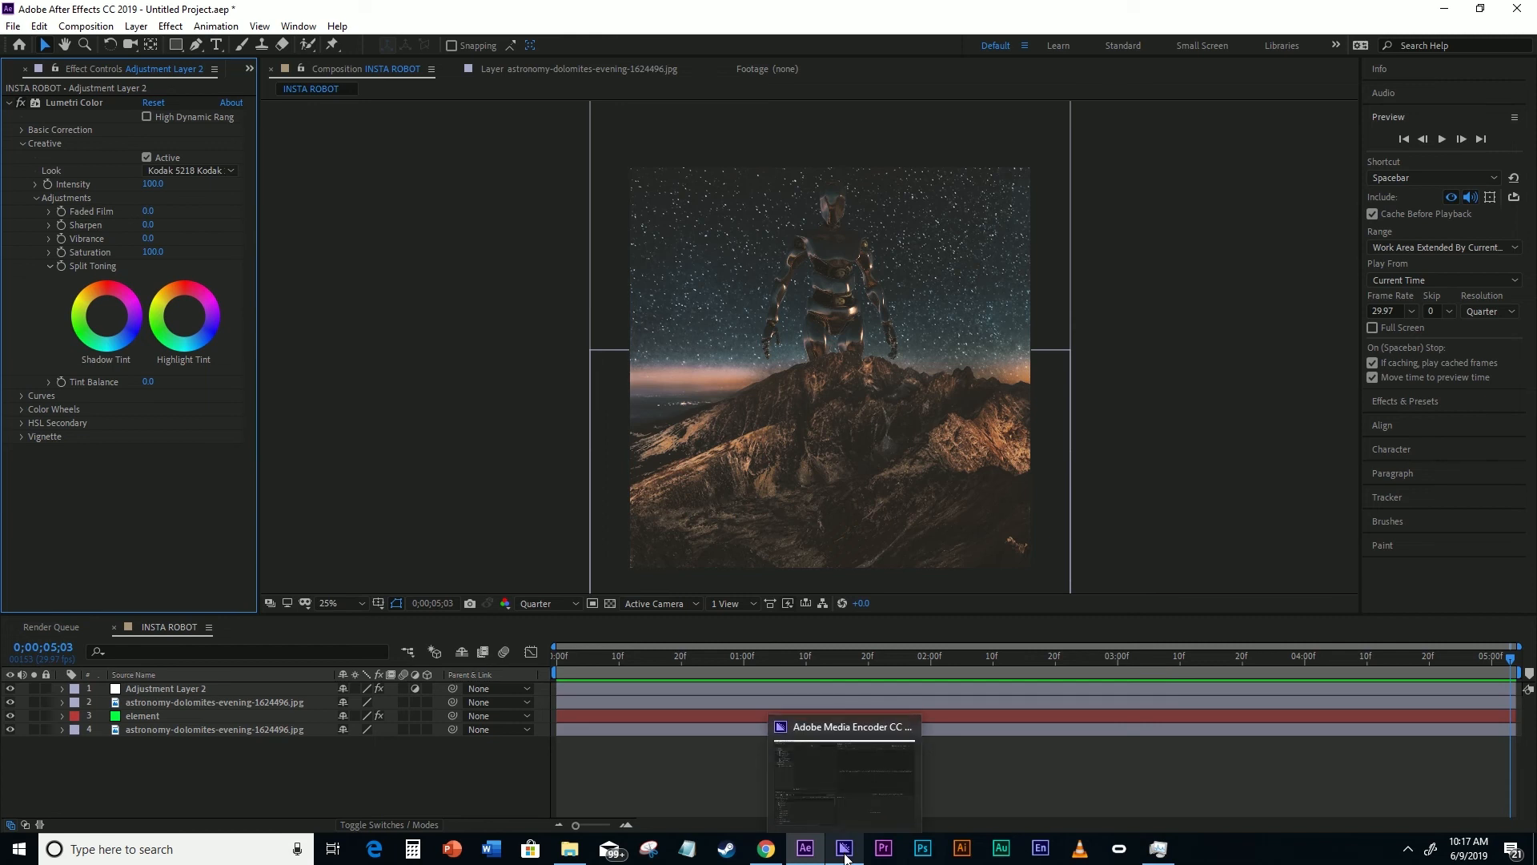
left_click(10, 71)
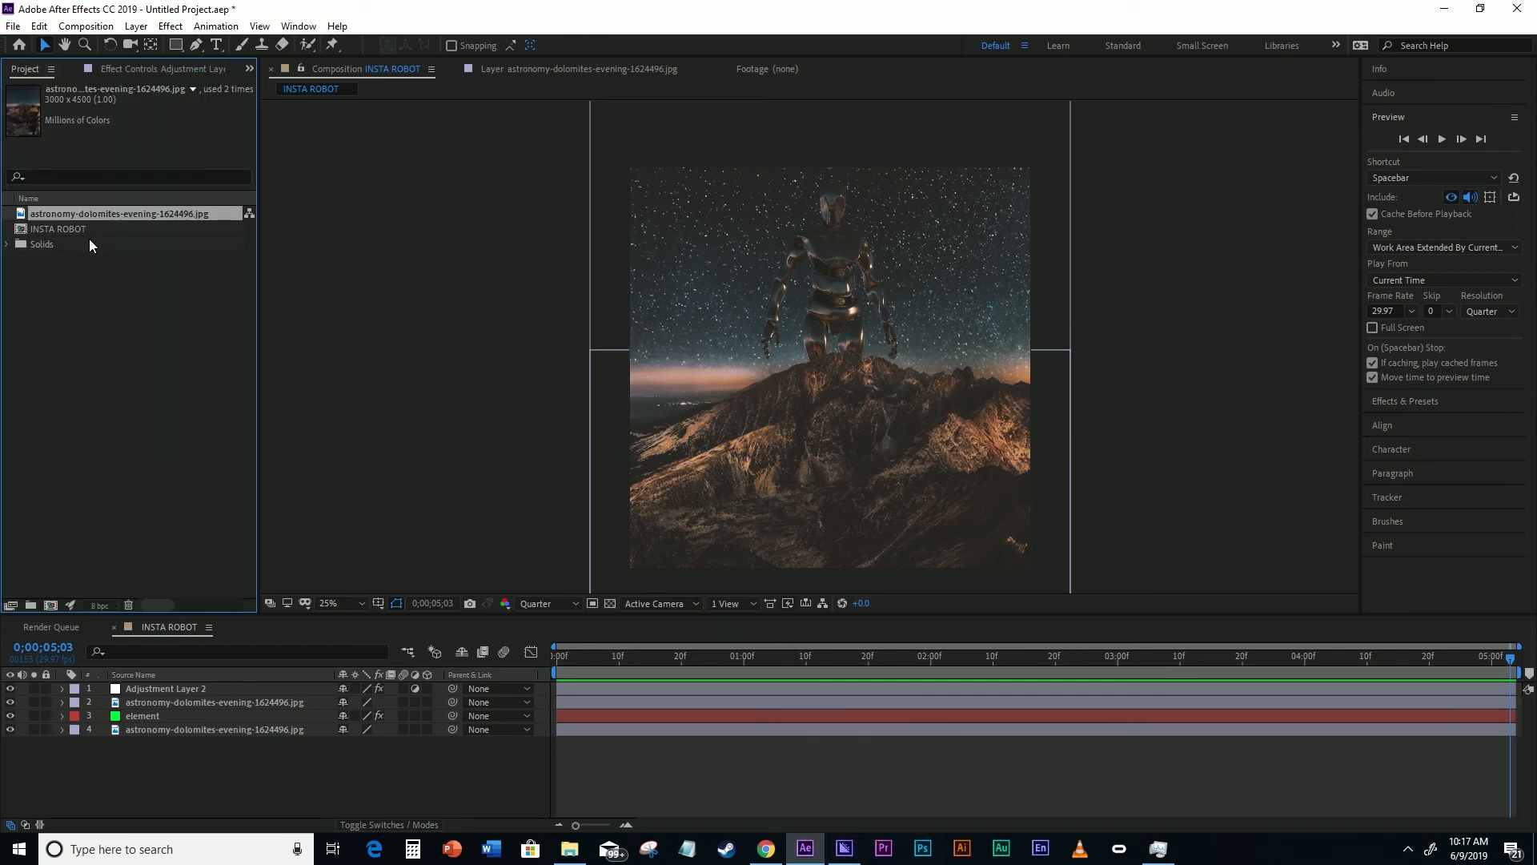
left_click(70, 229)
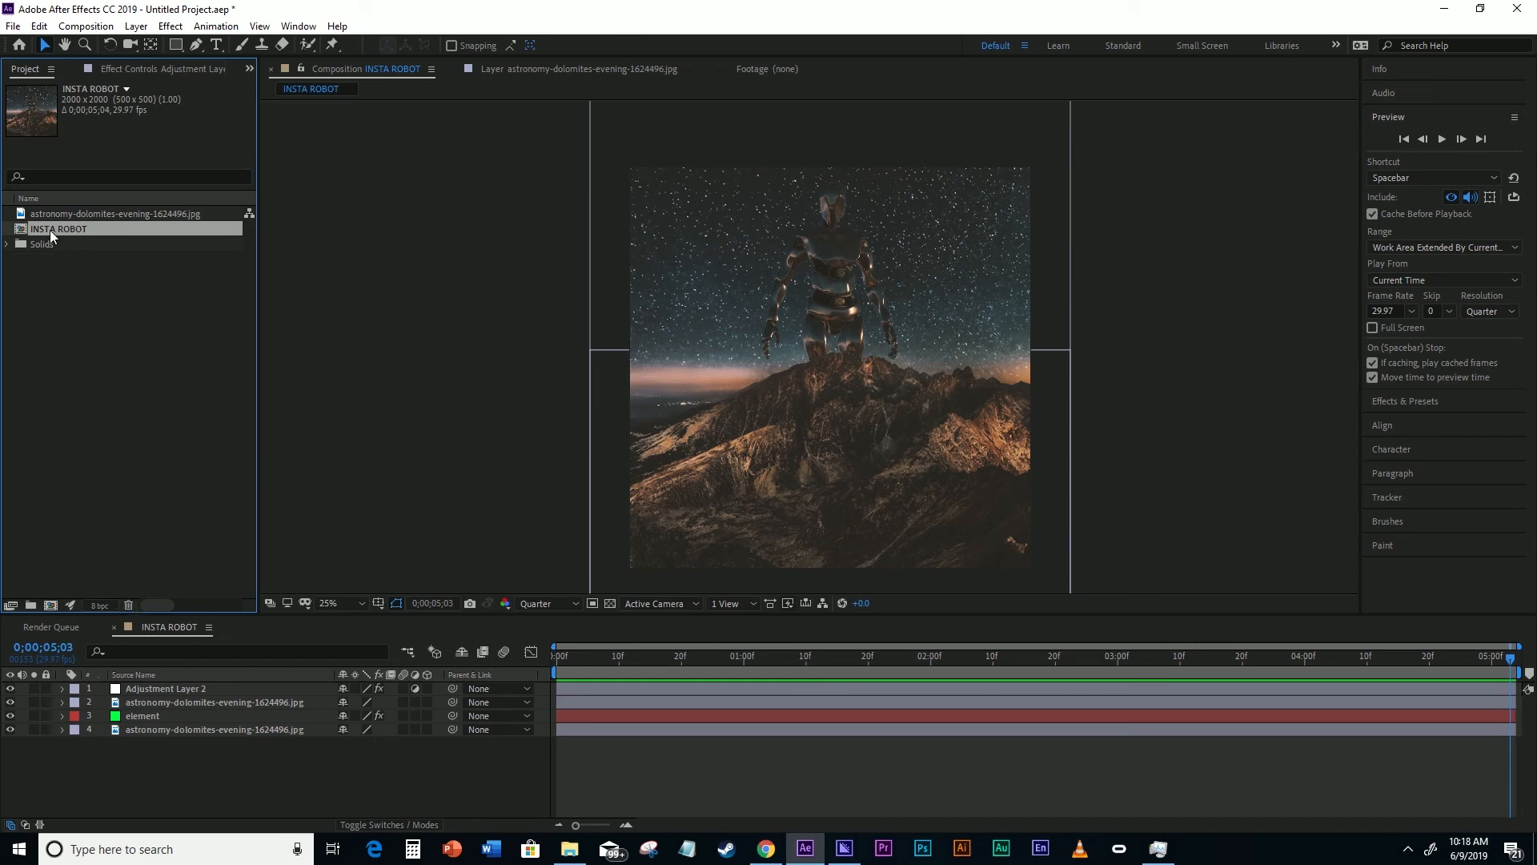
left_click_drag(48, 224, 897, 298)
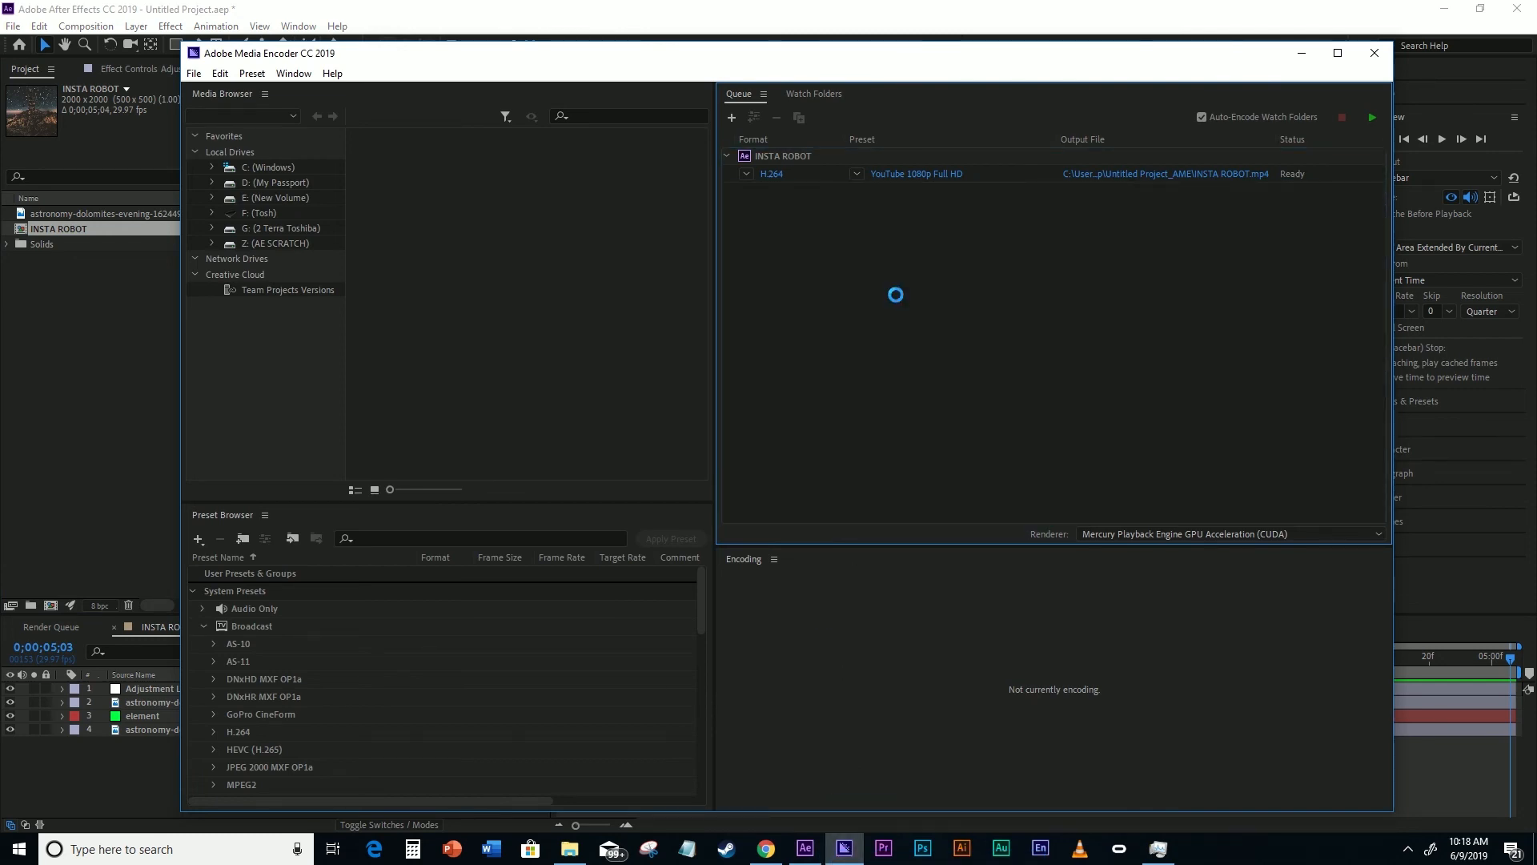
- Remove the first of the two INSTA ROBOT entries from the encoding queue
left_click(798, 155)
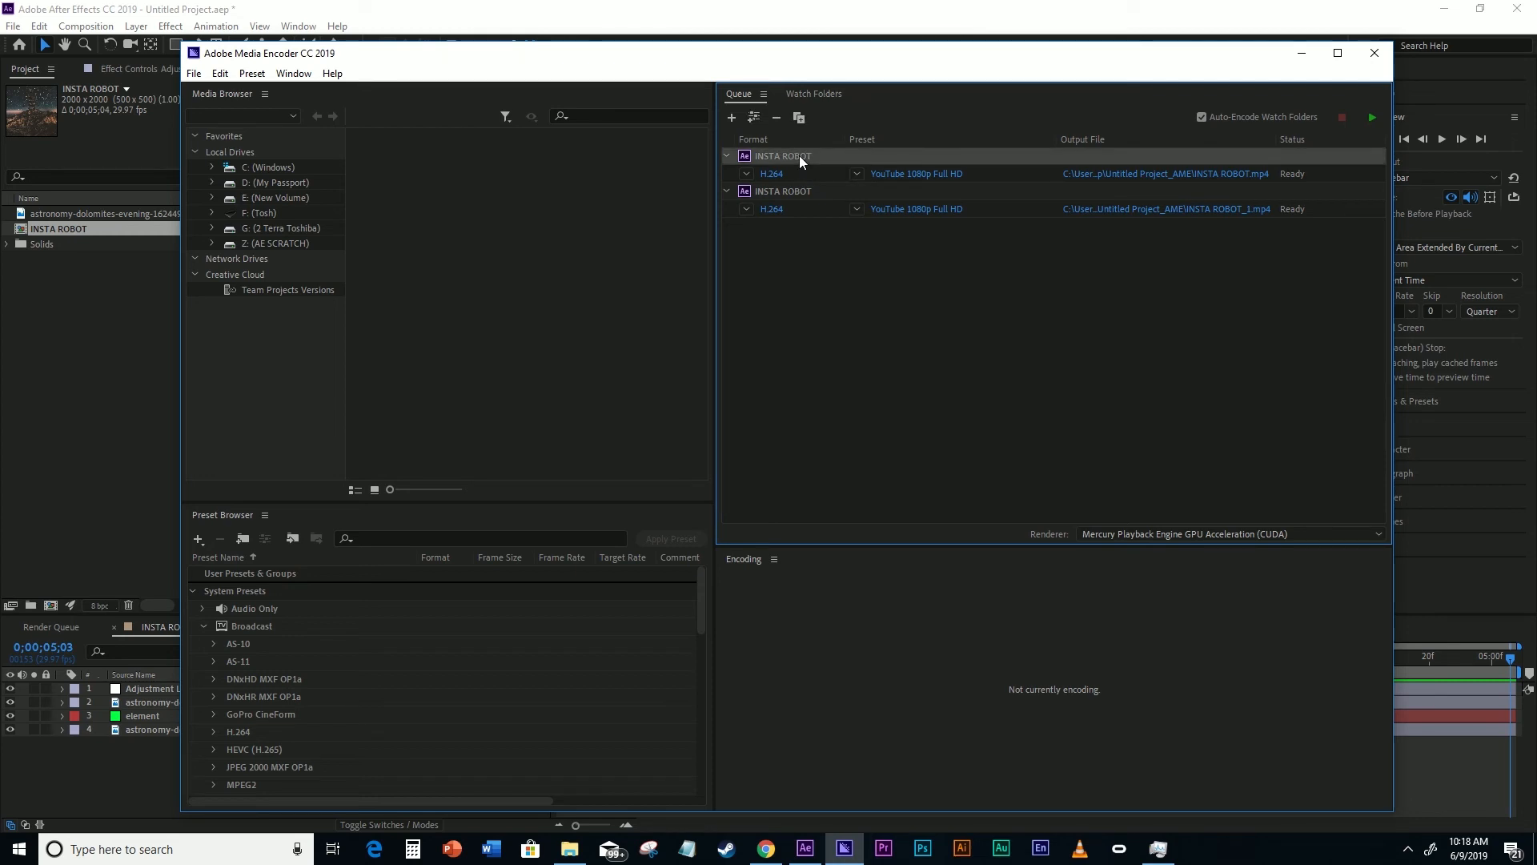
key("Delete")
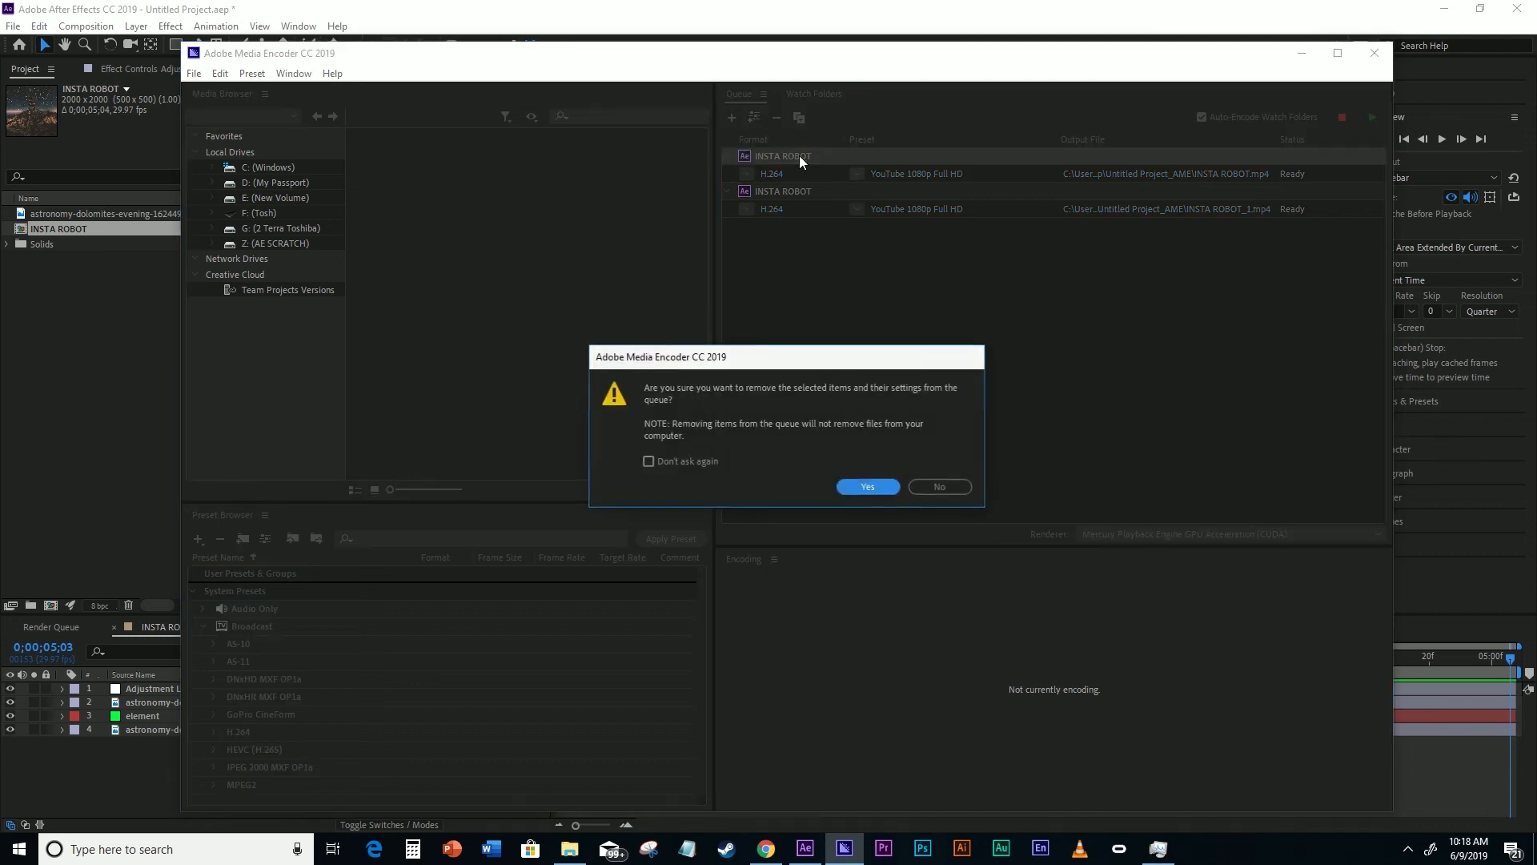
key("Return")
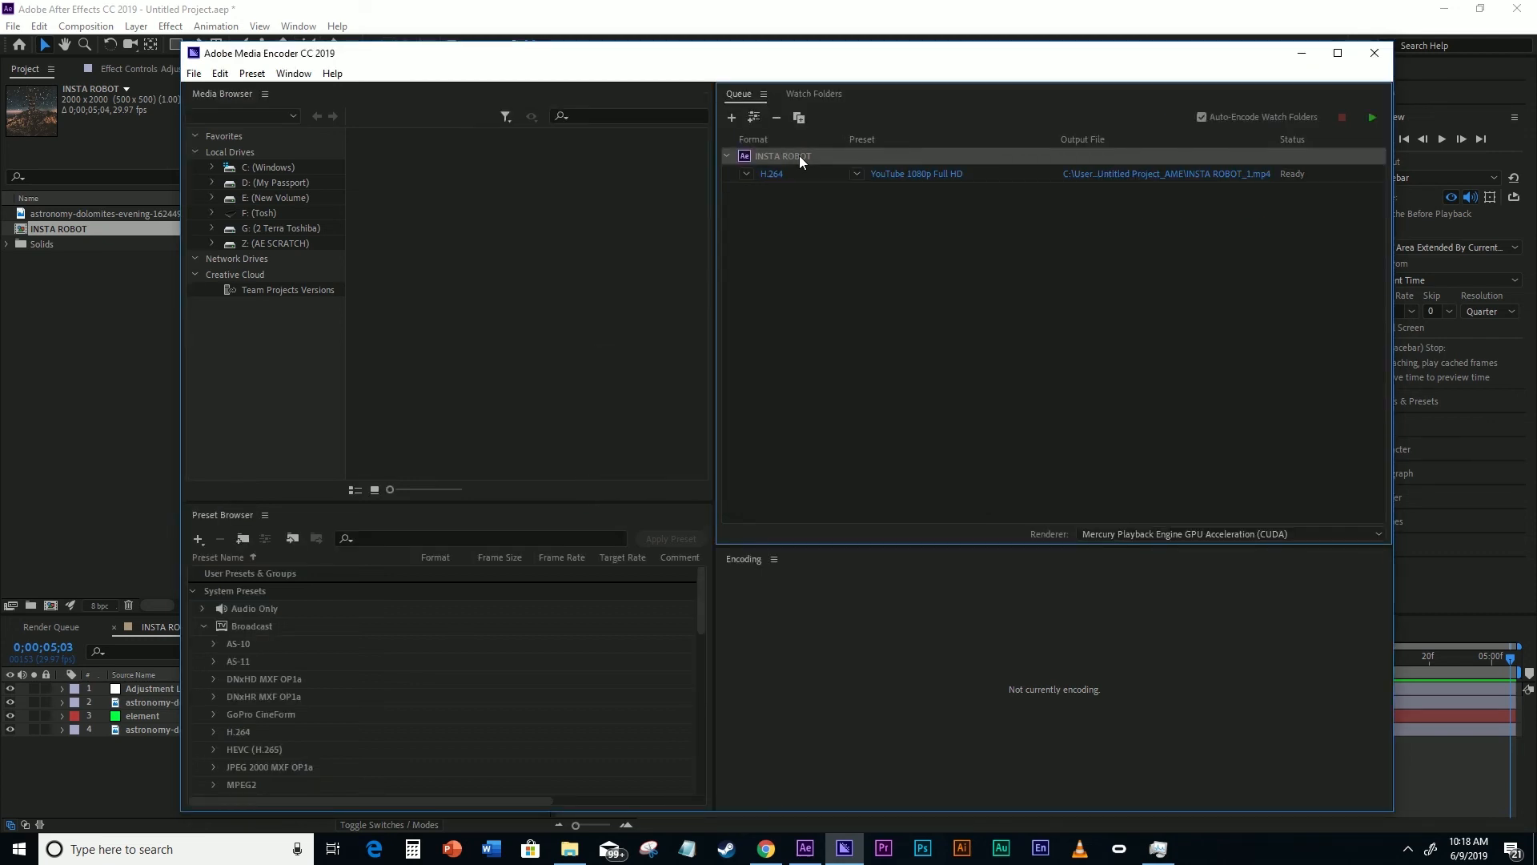
- Open the export settings of the queued INSTA ROBOT item, compare source and output previews, and set the preset to Match Source - High bitrate
left_click(775, 175)
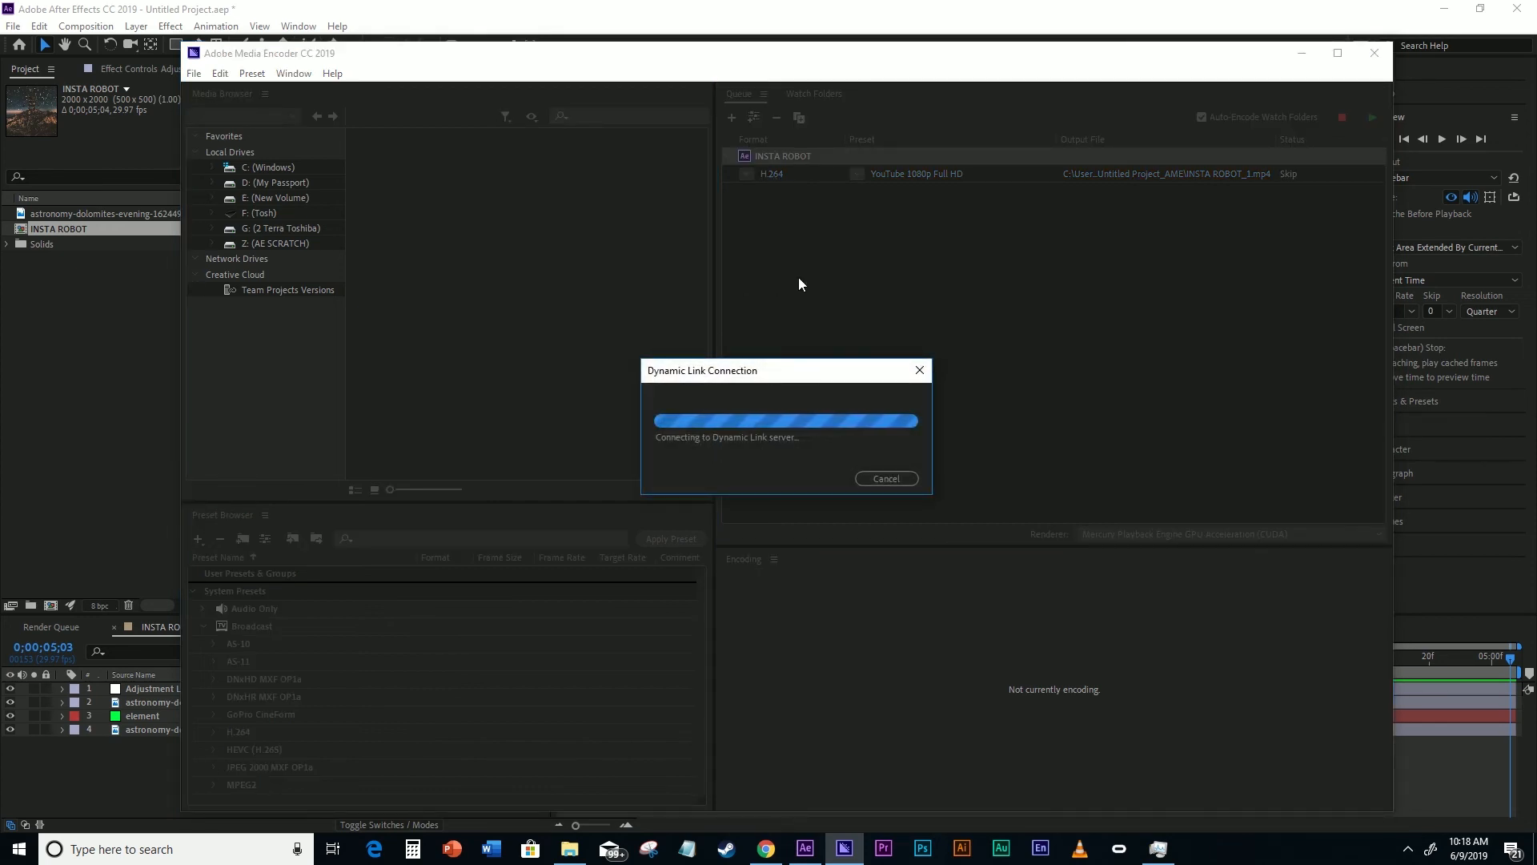
left_click(900, 176)
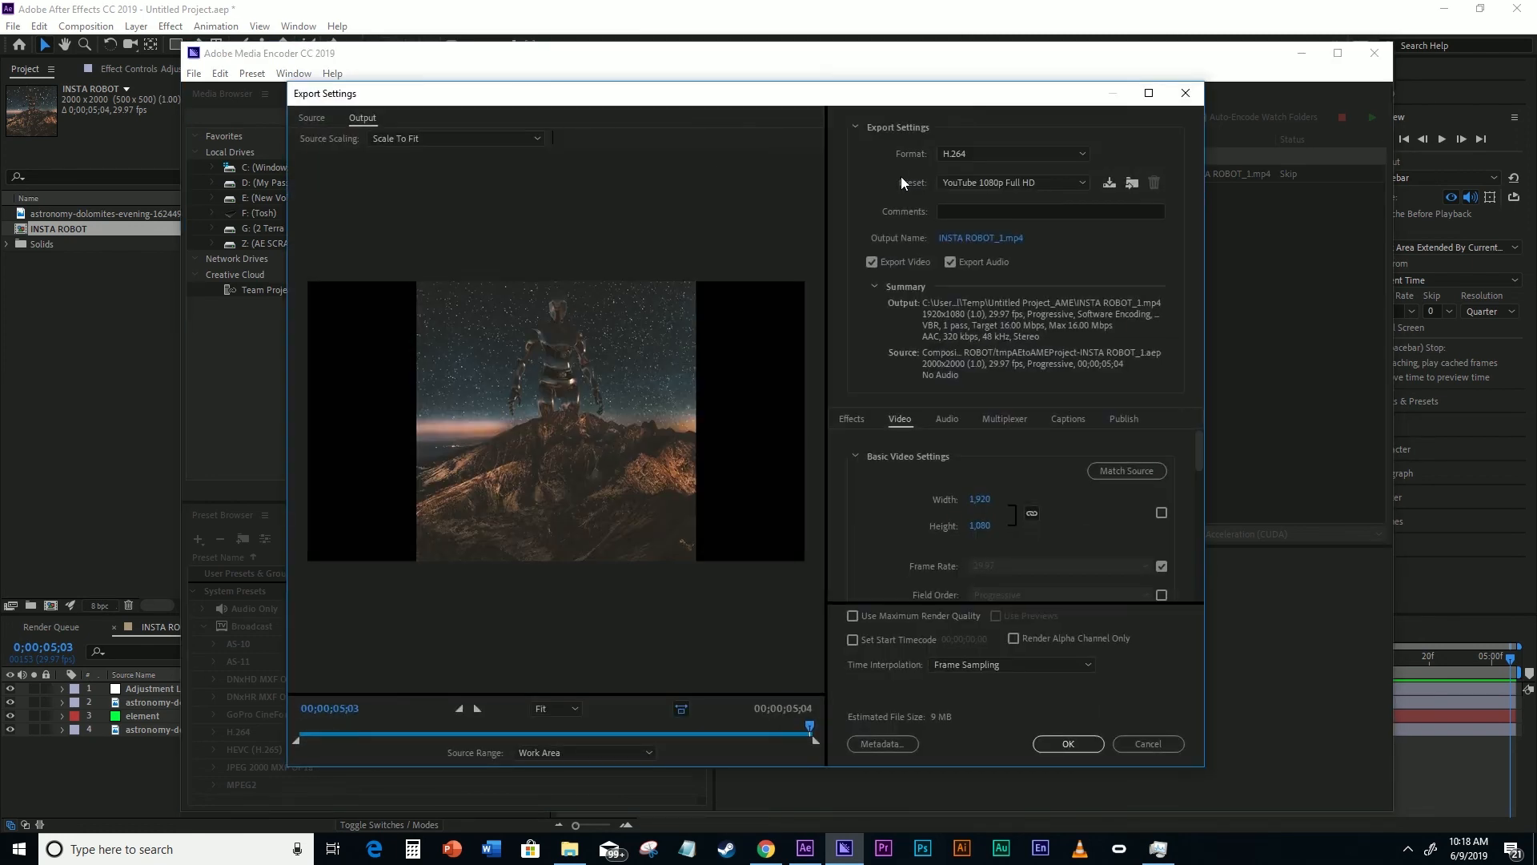
left_click(314, 119)
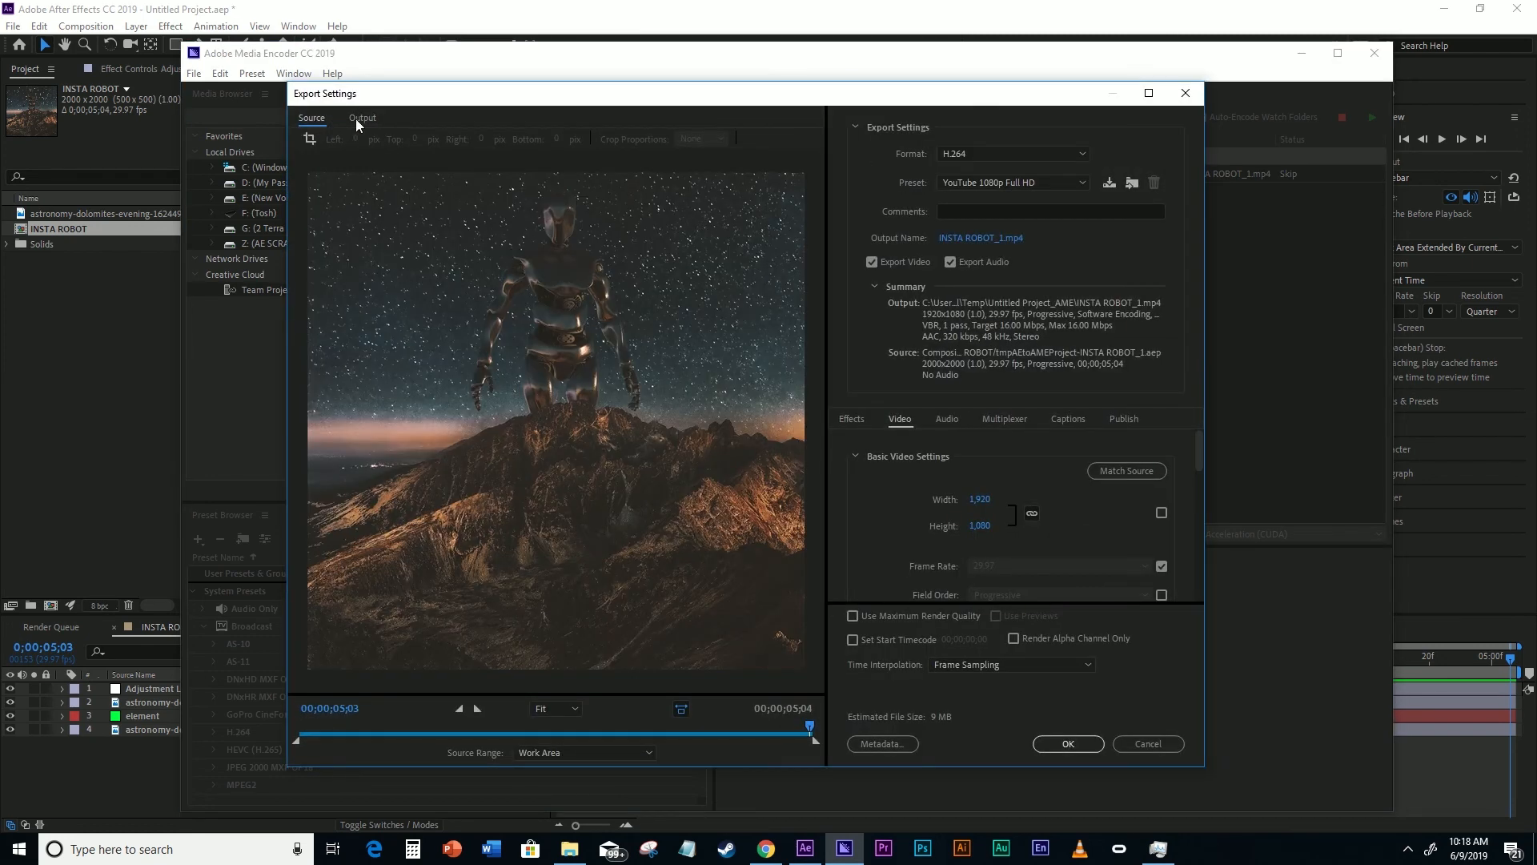
left_click(366, 118)
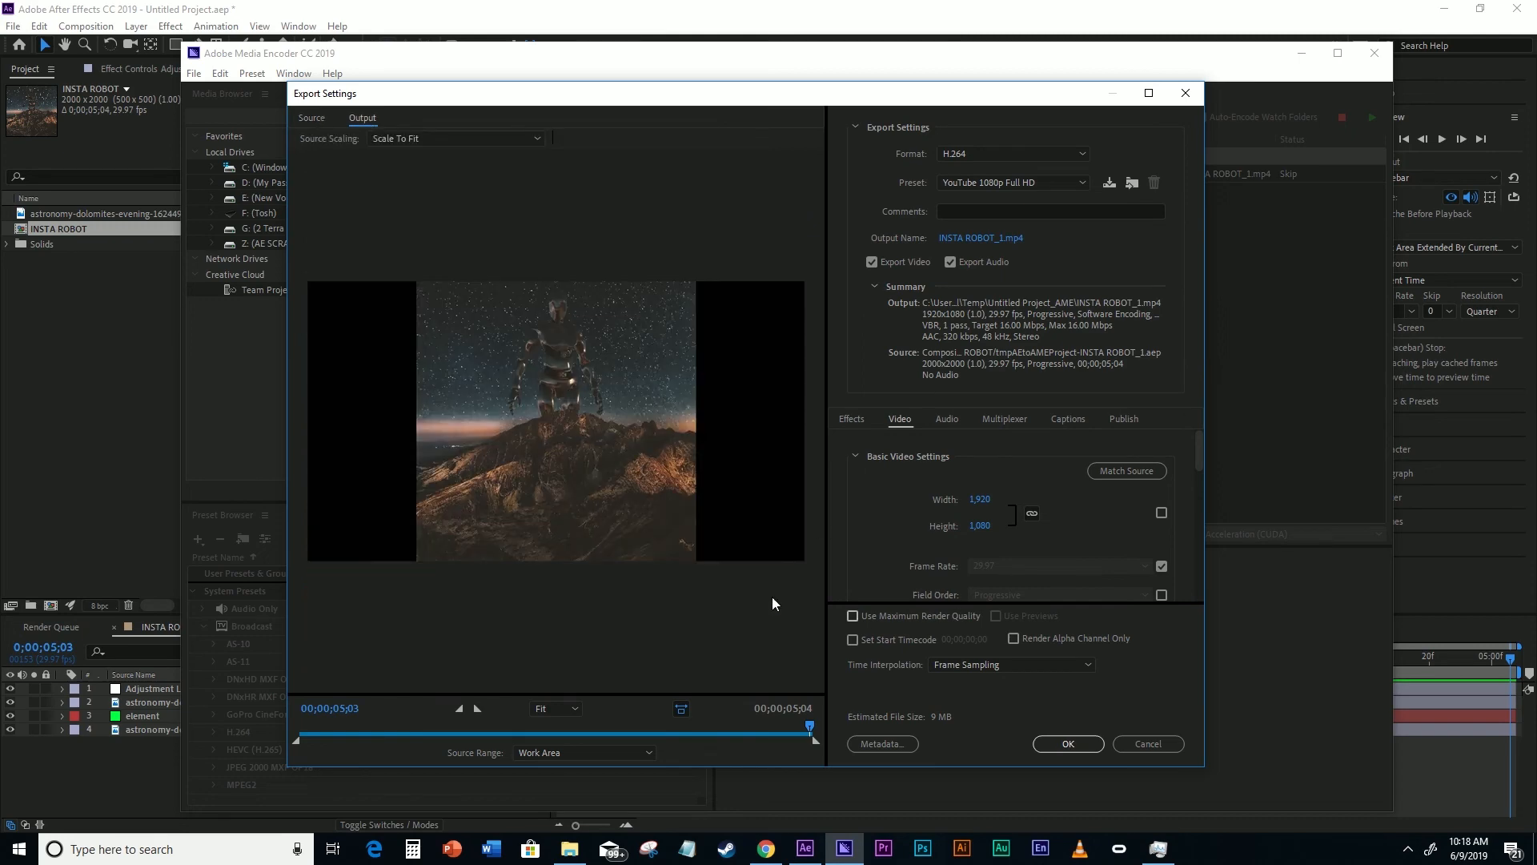
left_click(1064, 182)
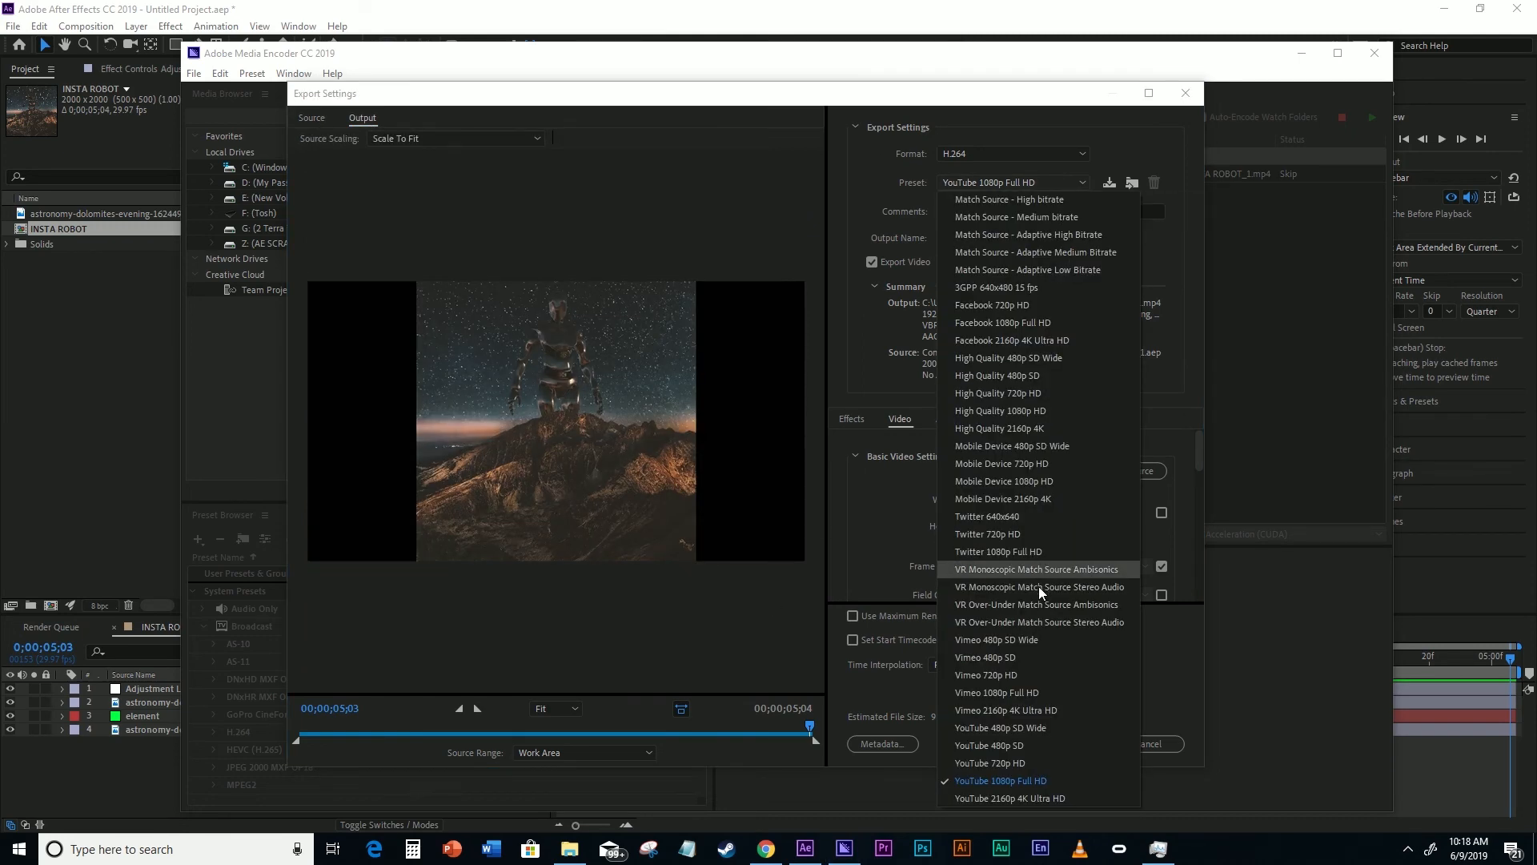
left_click(1000, 198)
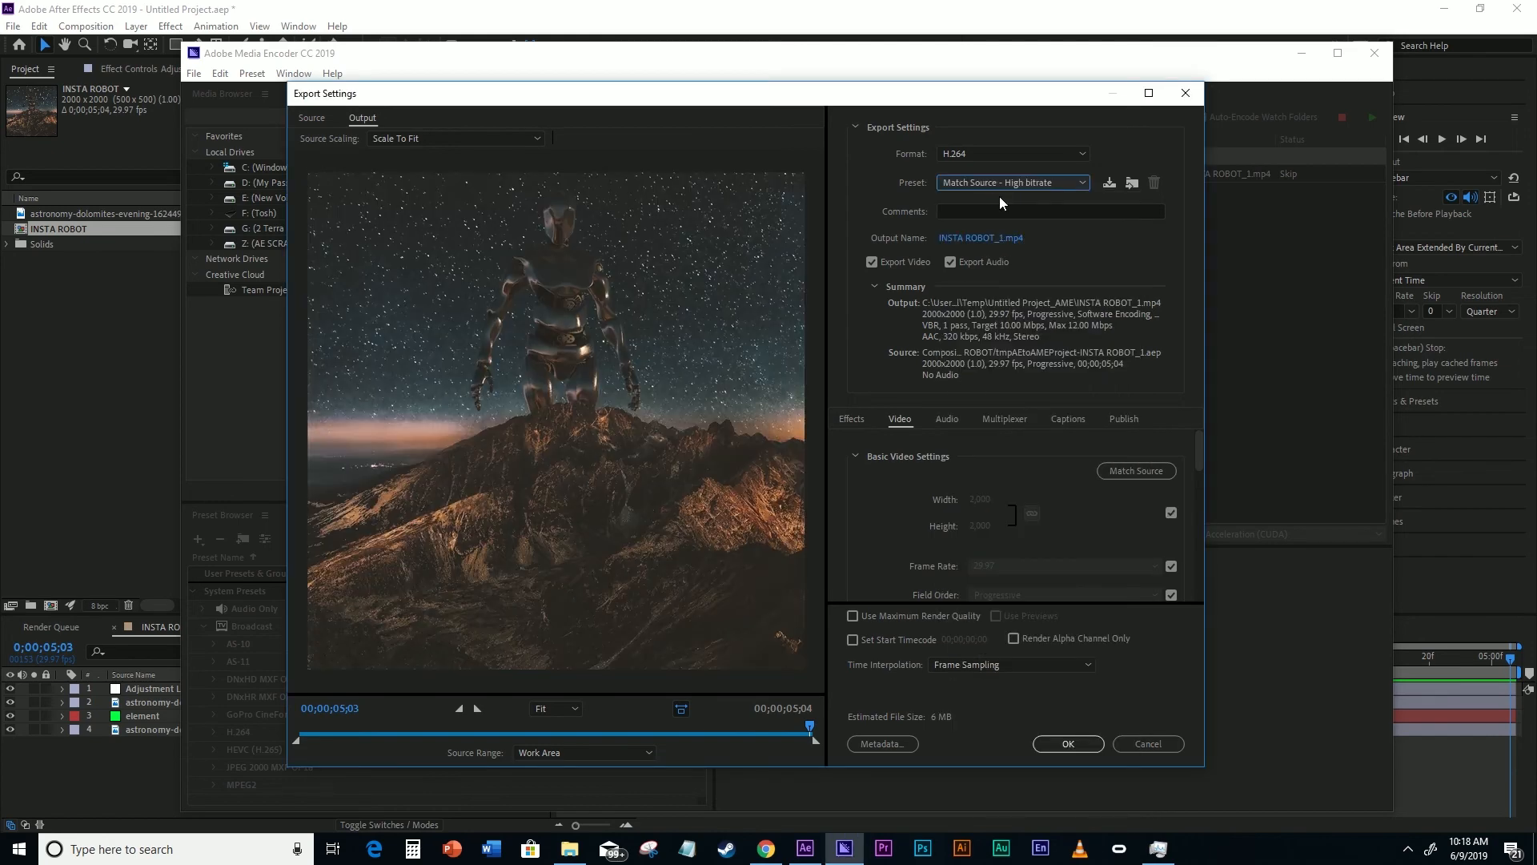
- Try the Vimeo 1080p Full HD preset, compare its output preview with the source, and return to Match Source - High bitrate
left_click(310, 119)
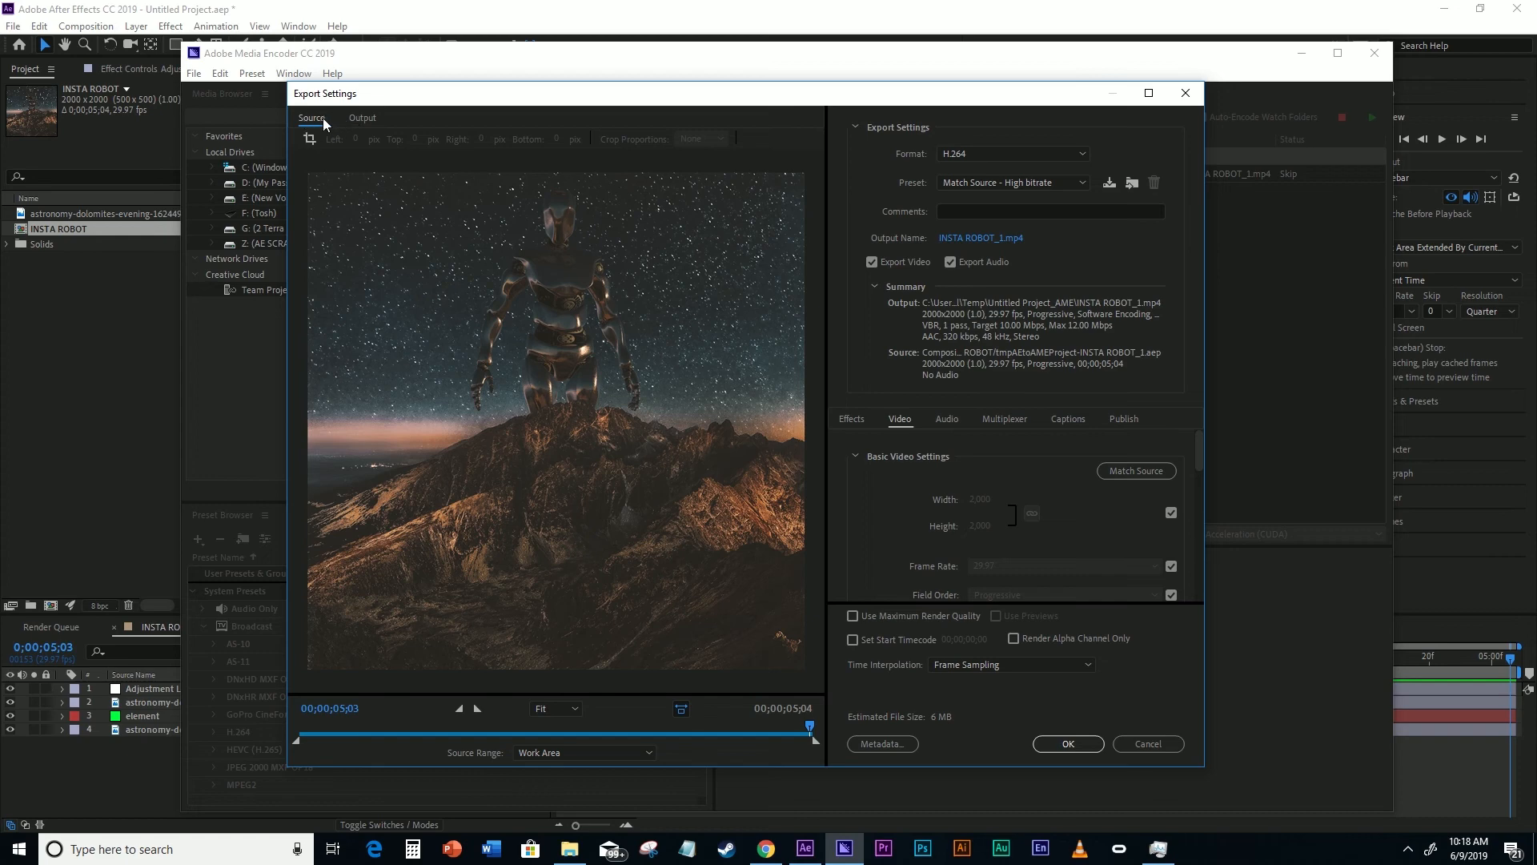
left_click(360, 121)
left_click(314, 120)
left_click(1014, 182)
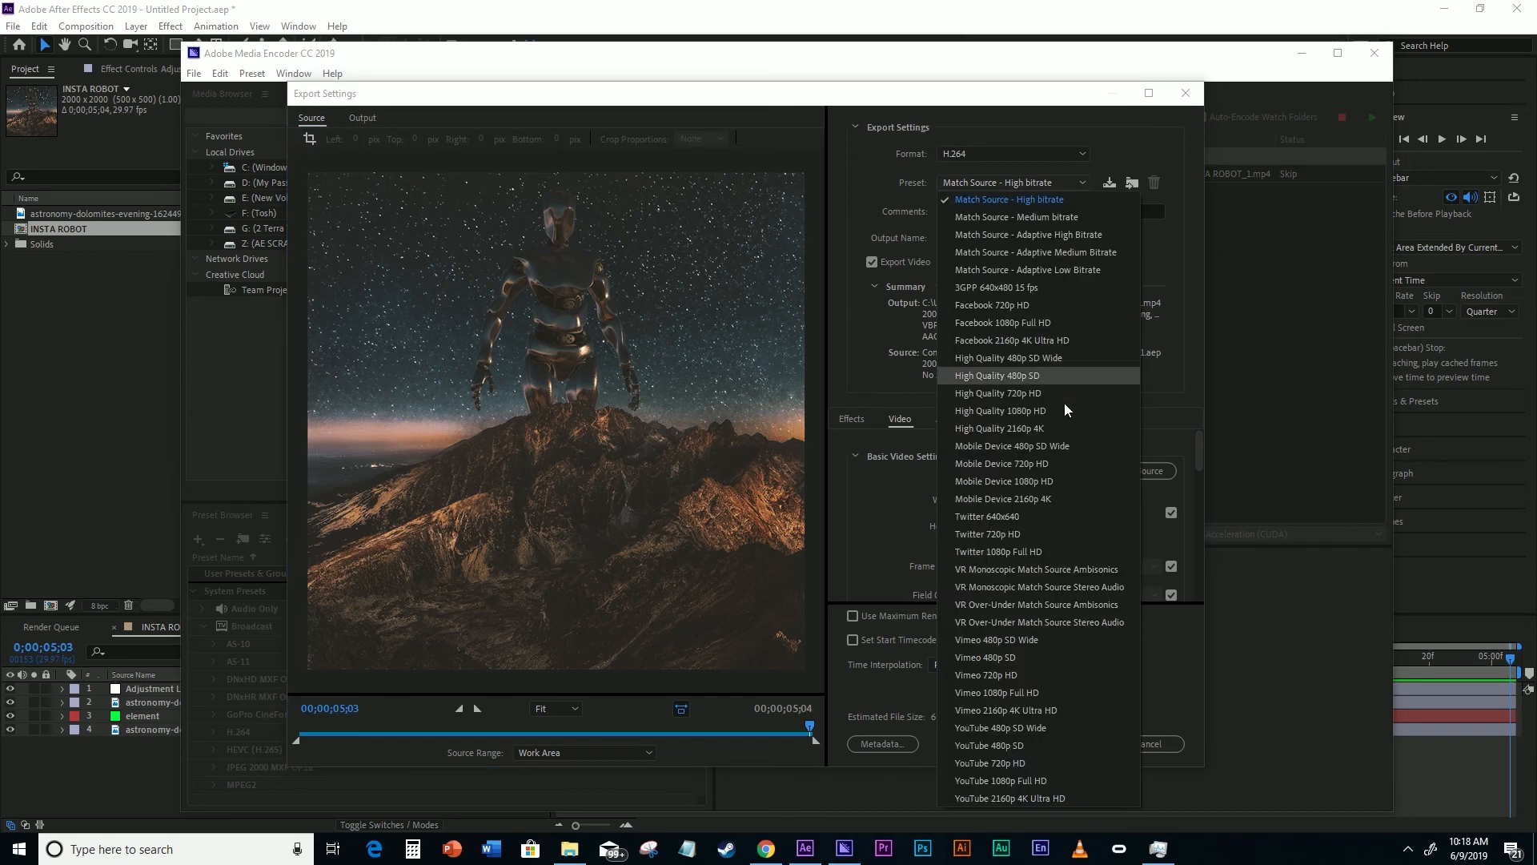
left_click(1007, 693)
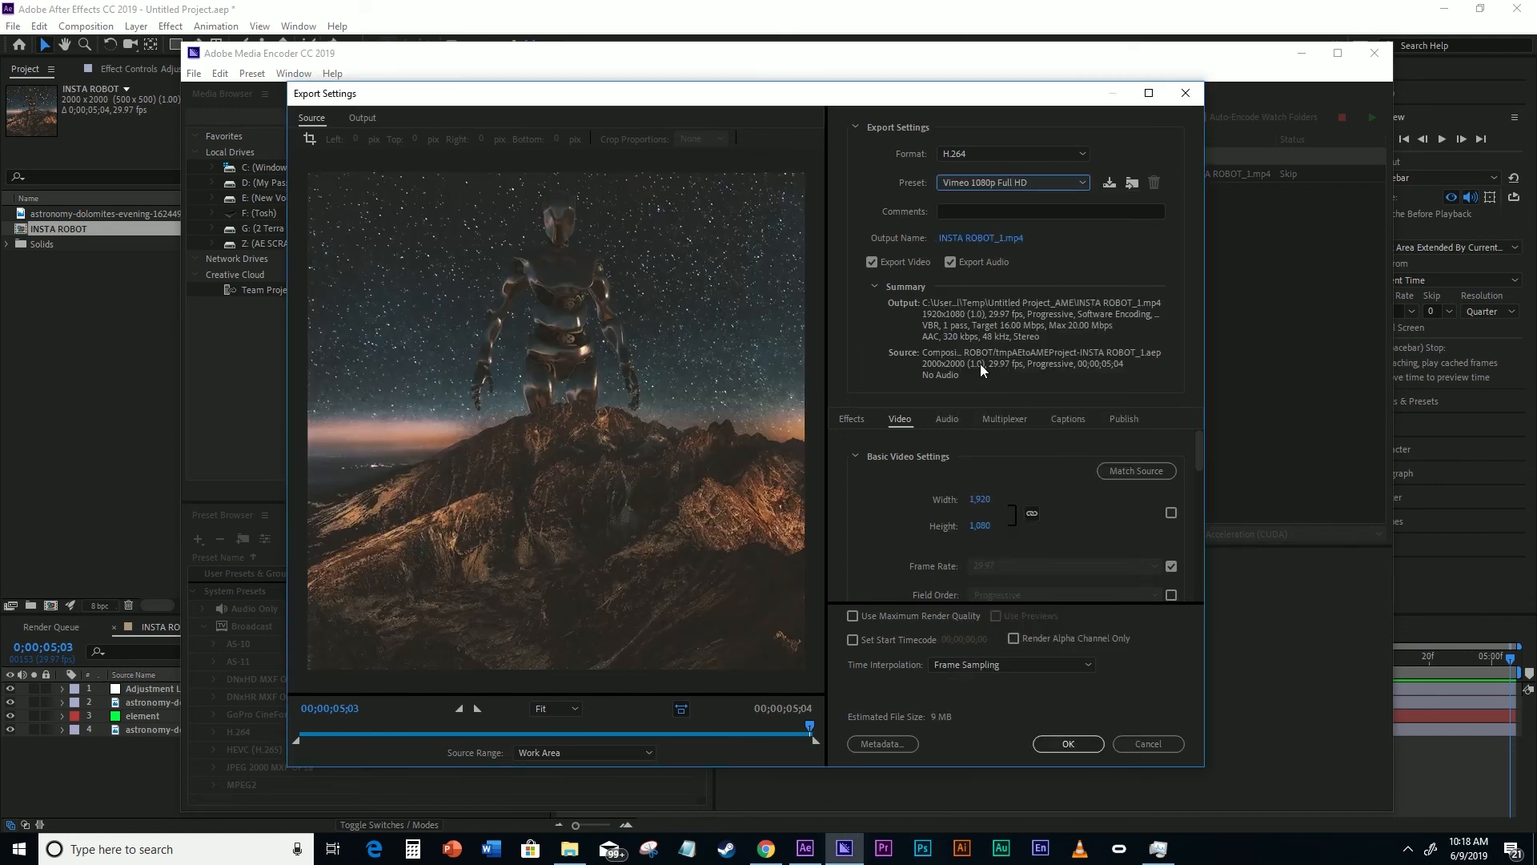
left_click(362, 118)
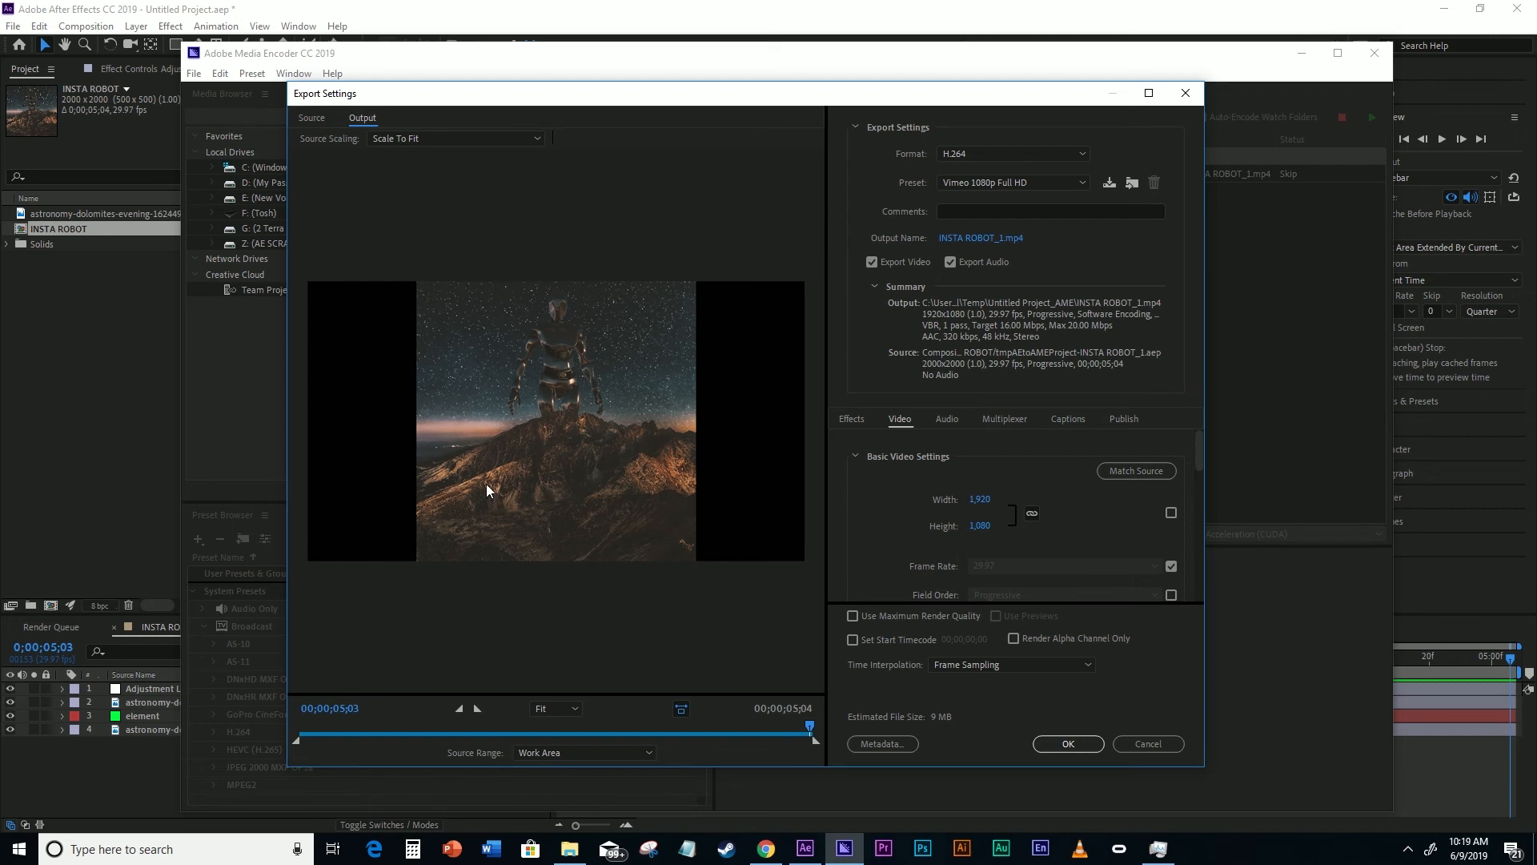
left_click(313, 118)
left_click(1050, 185)
left_click(1012, 200)
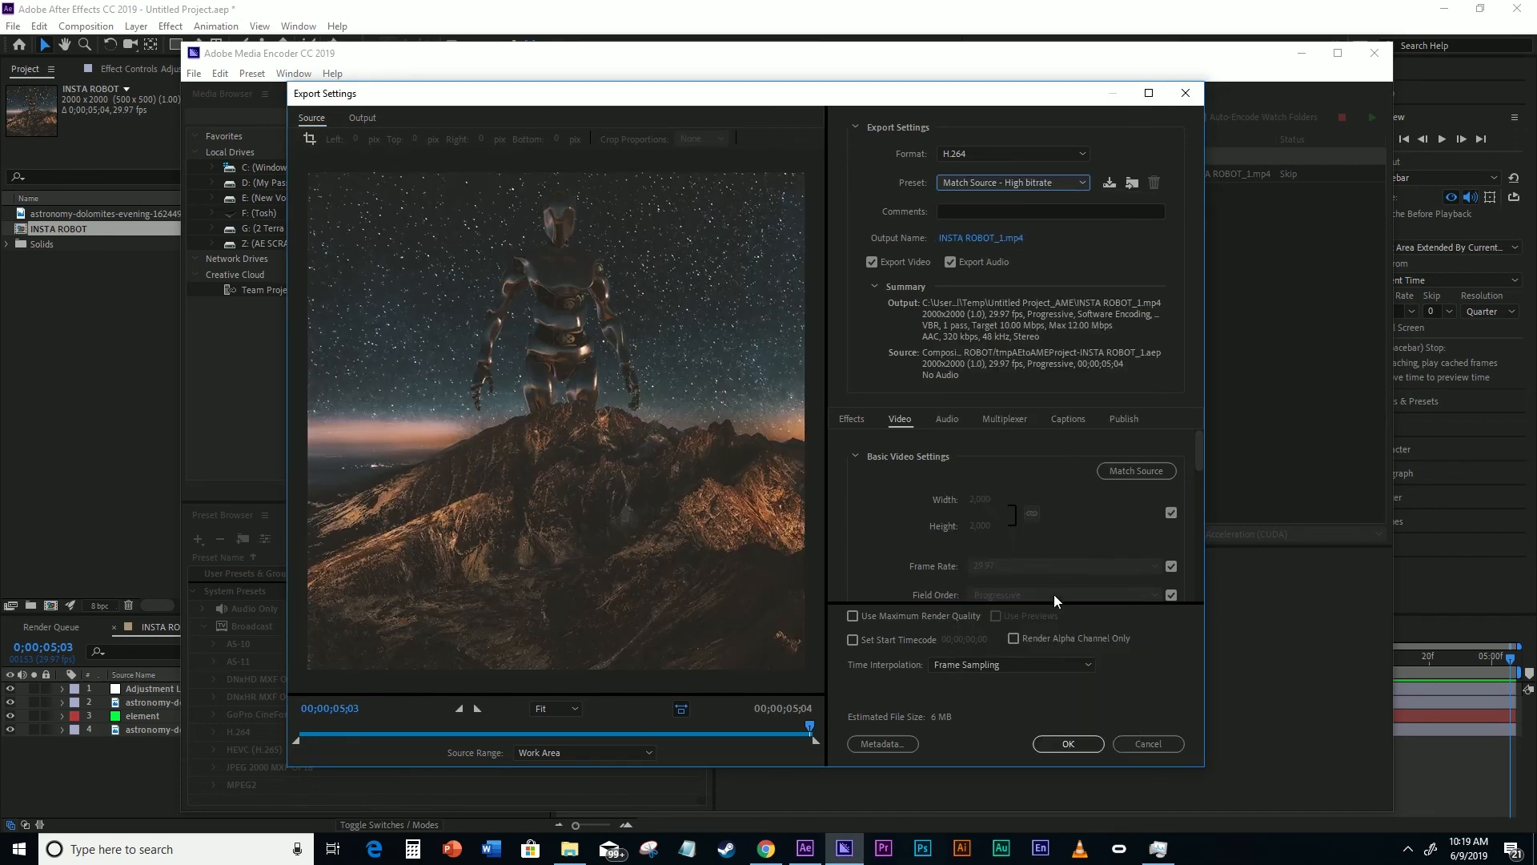
- Enable Render at Maximum Depth and Use Maximum Render Quality in the export settings
scroll(1062, 486, "down", 3)
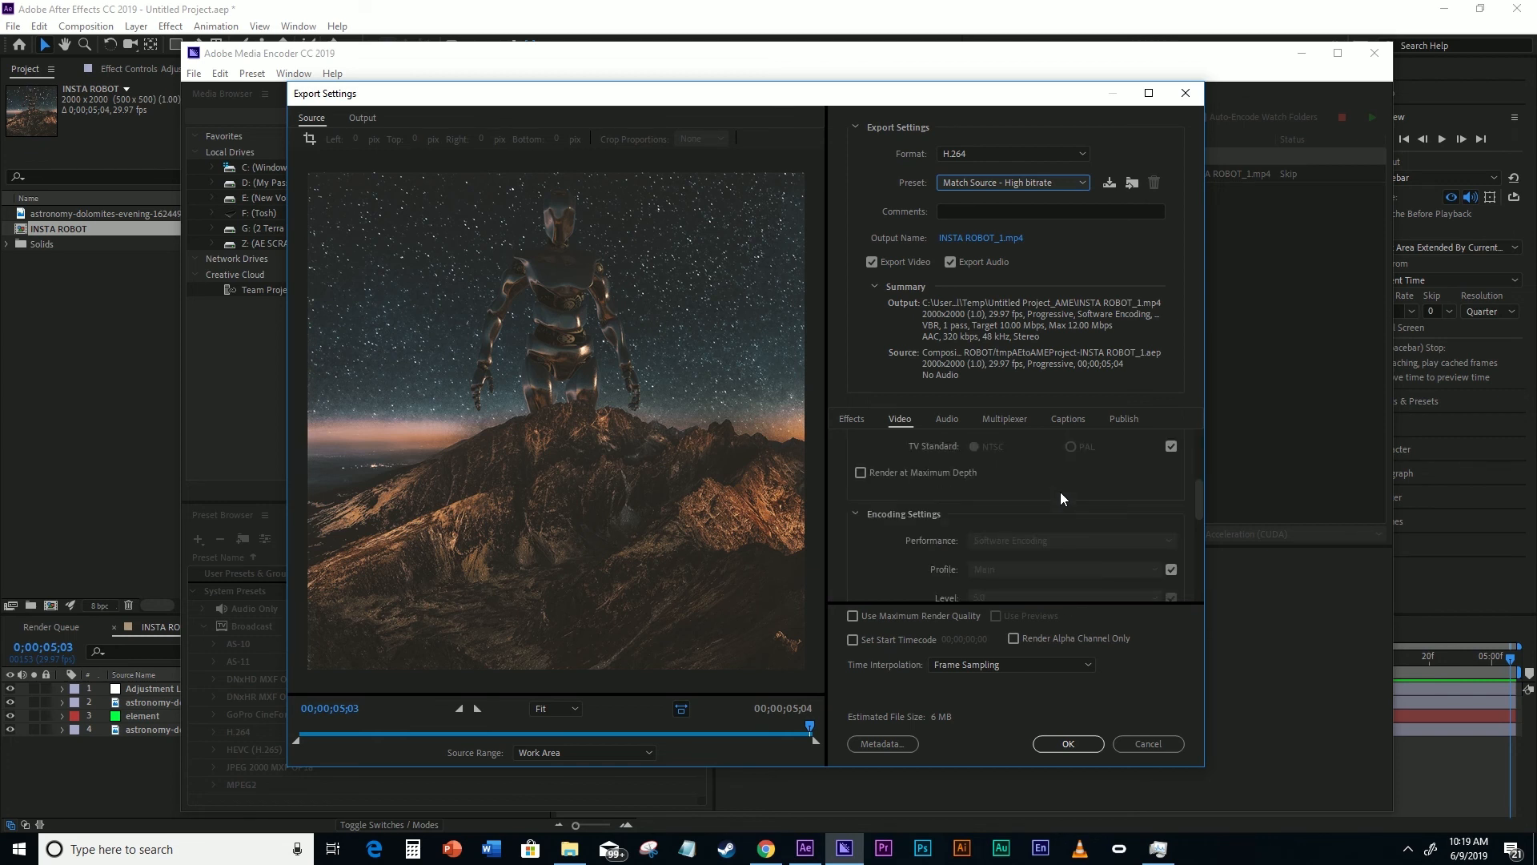
left_click(871, 475)
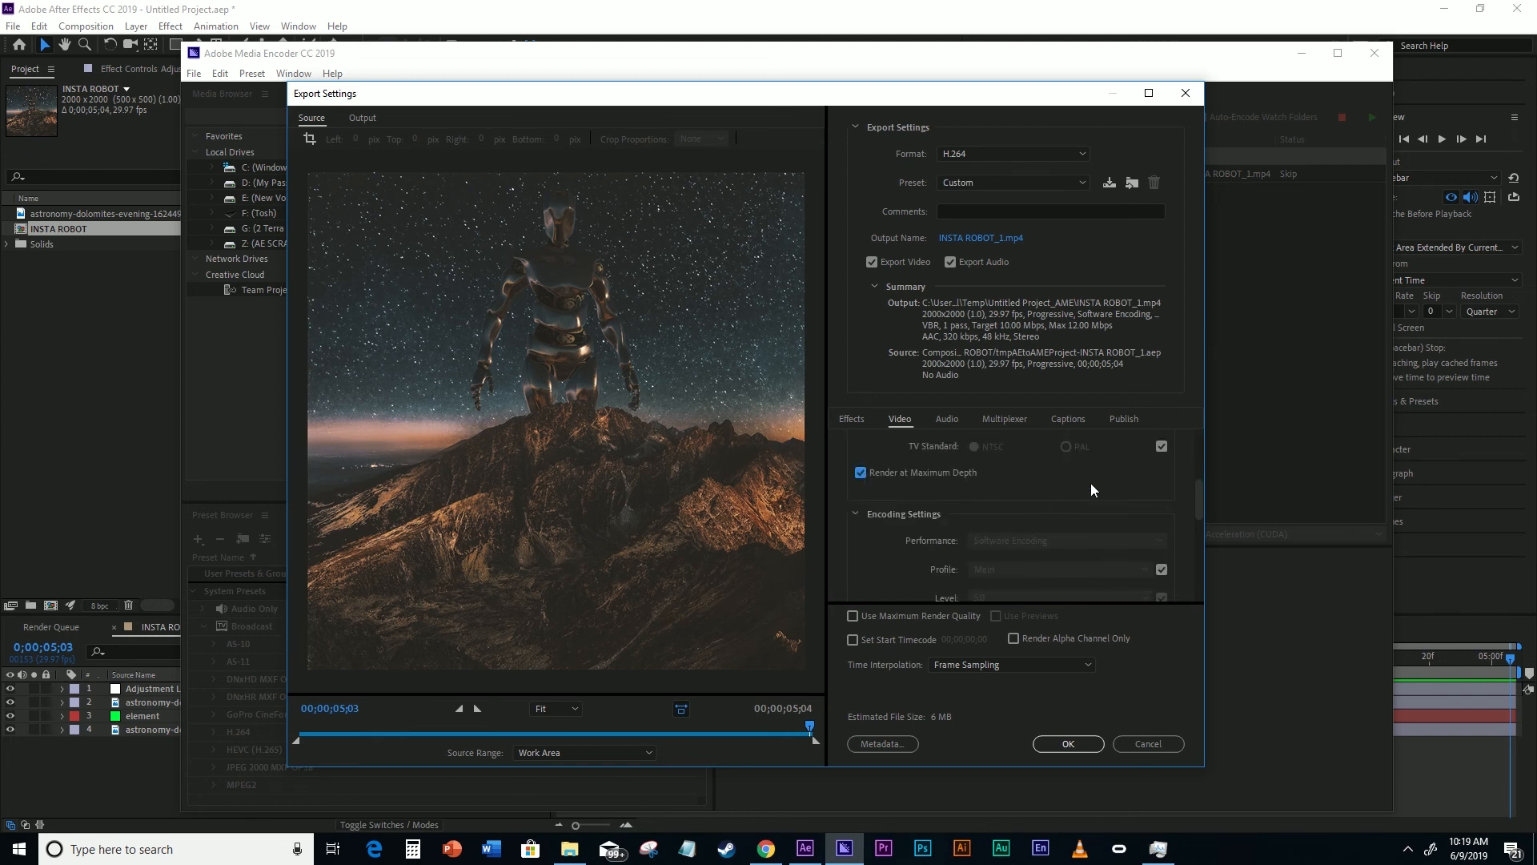
scroll(913, 524, "down", 3)
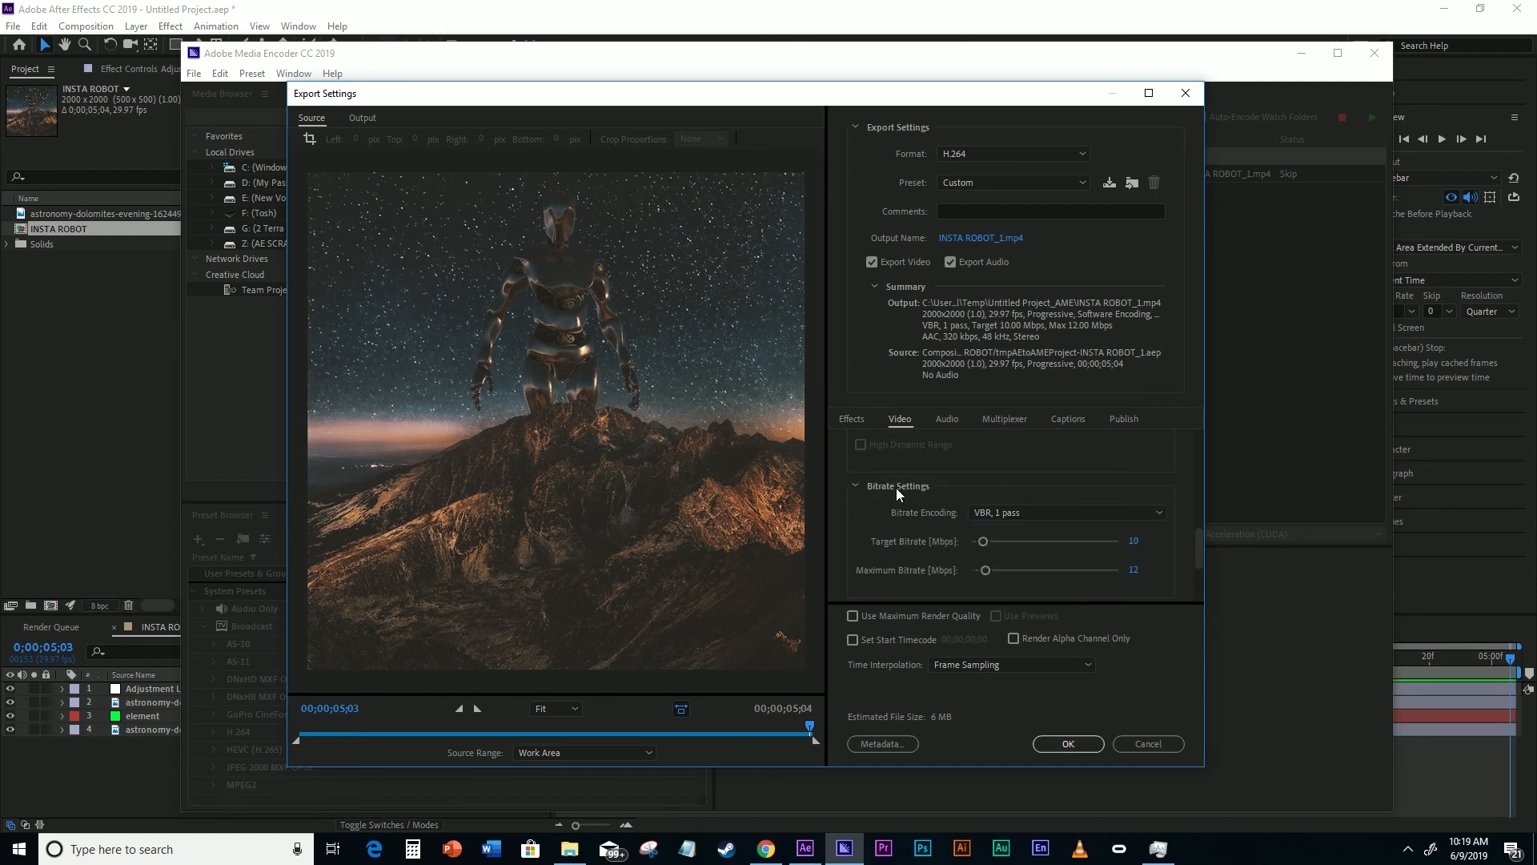
scroll(896, 492, "down", 2)
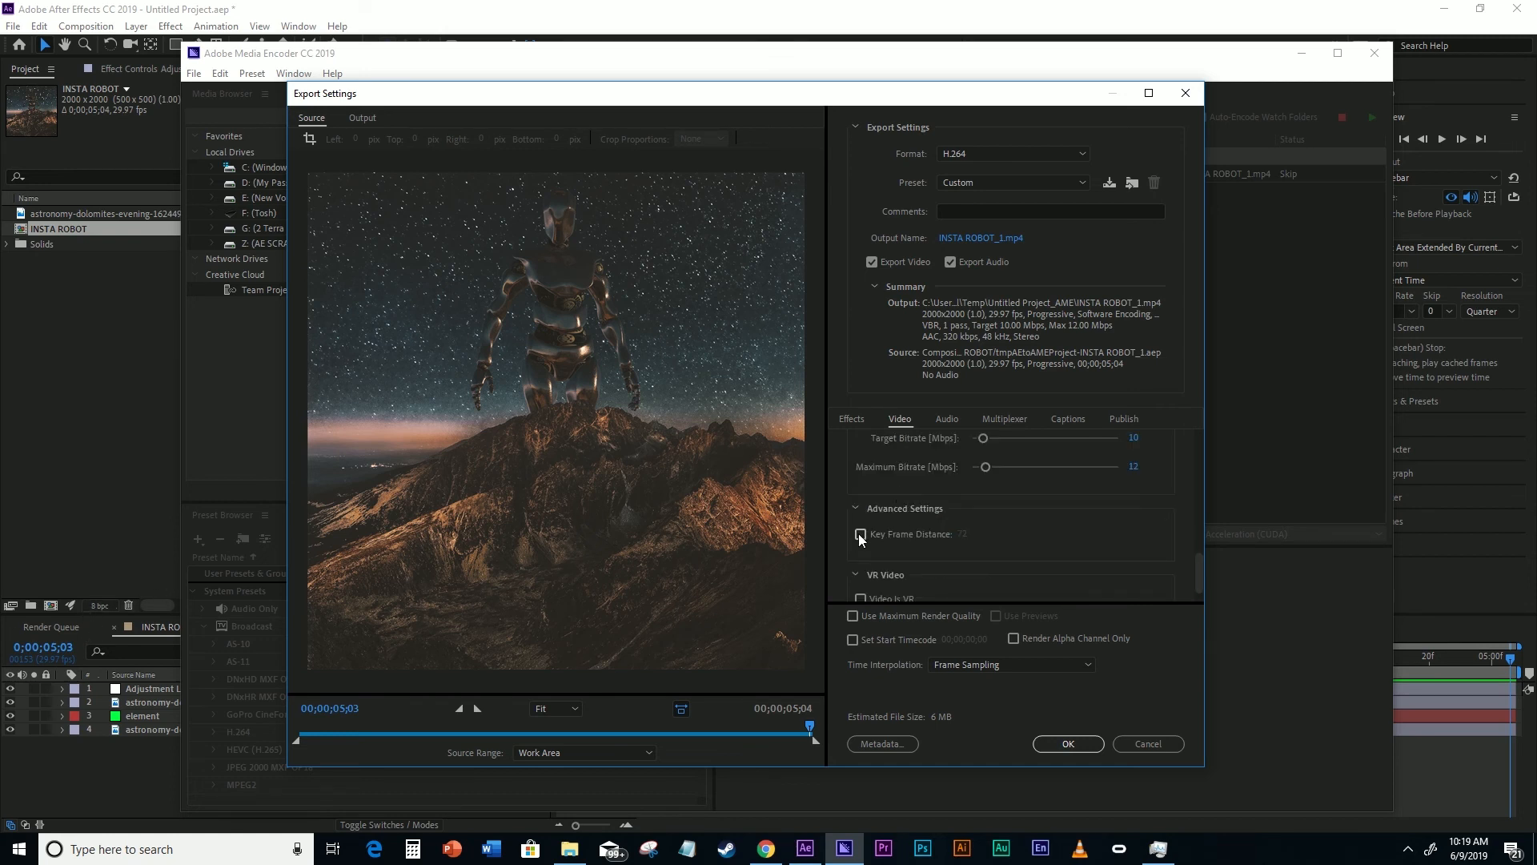
scroll(924, 518, "down", 1)
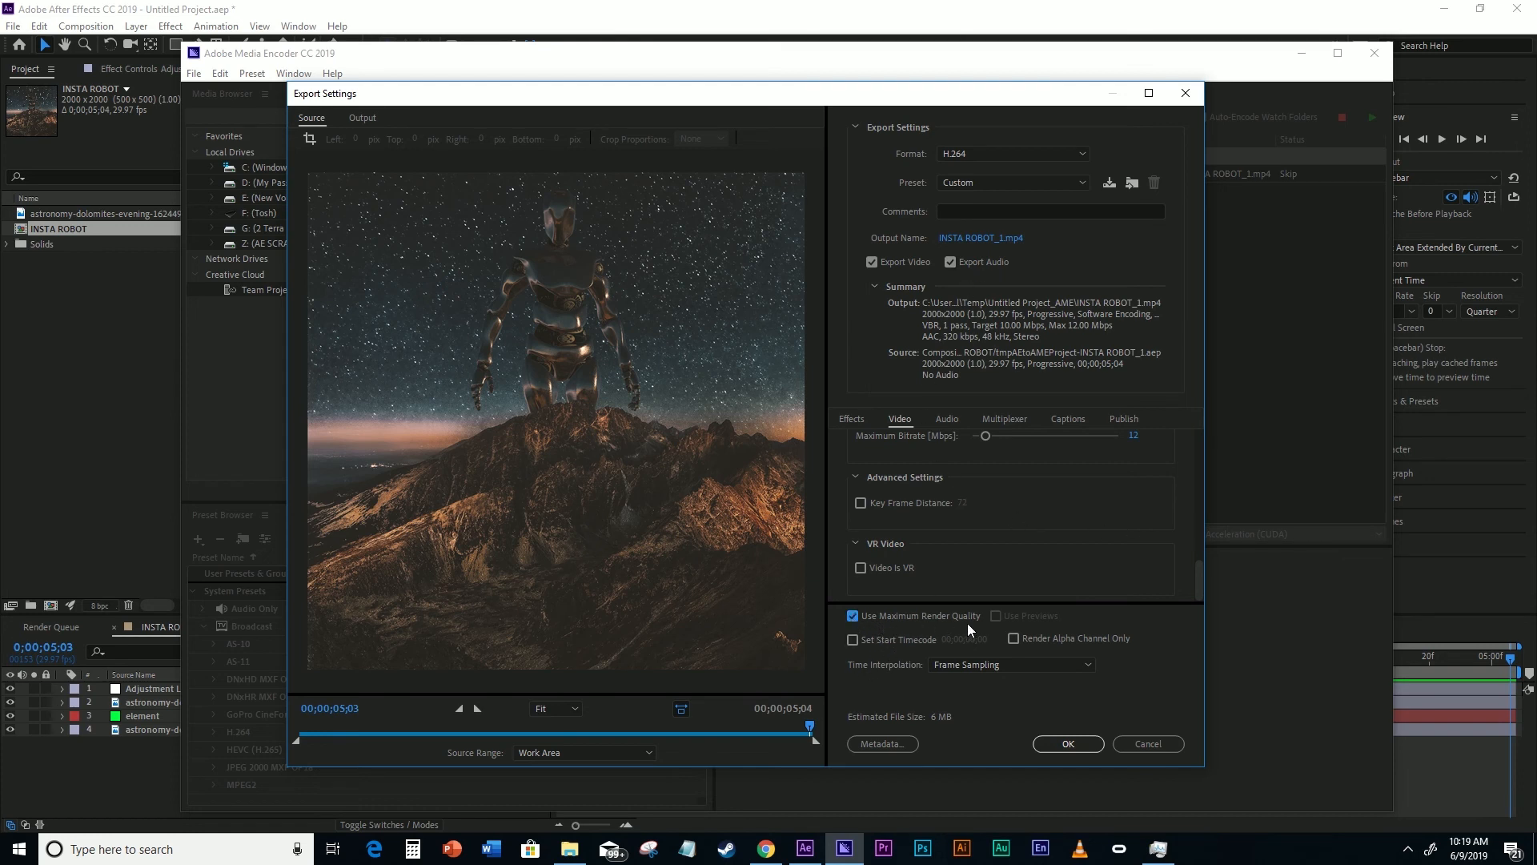
- Set the output file to INSTA ROBOT.mp4 in the Tutorial Robot folder on drive G and accept the export settings
left_click(967, 237)
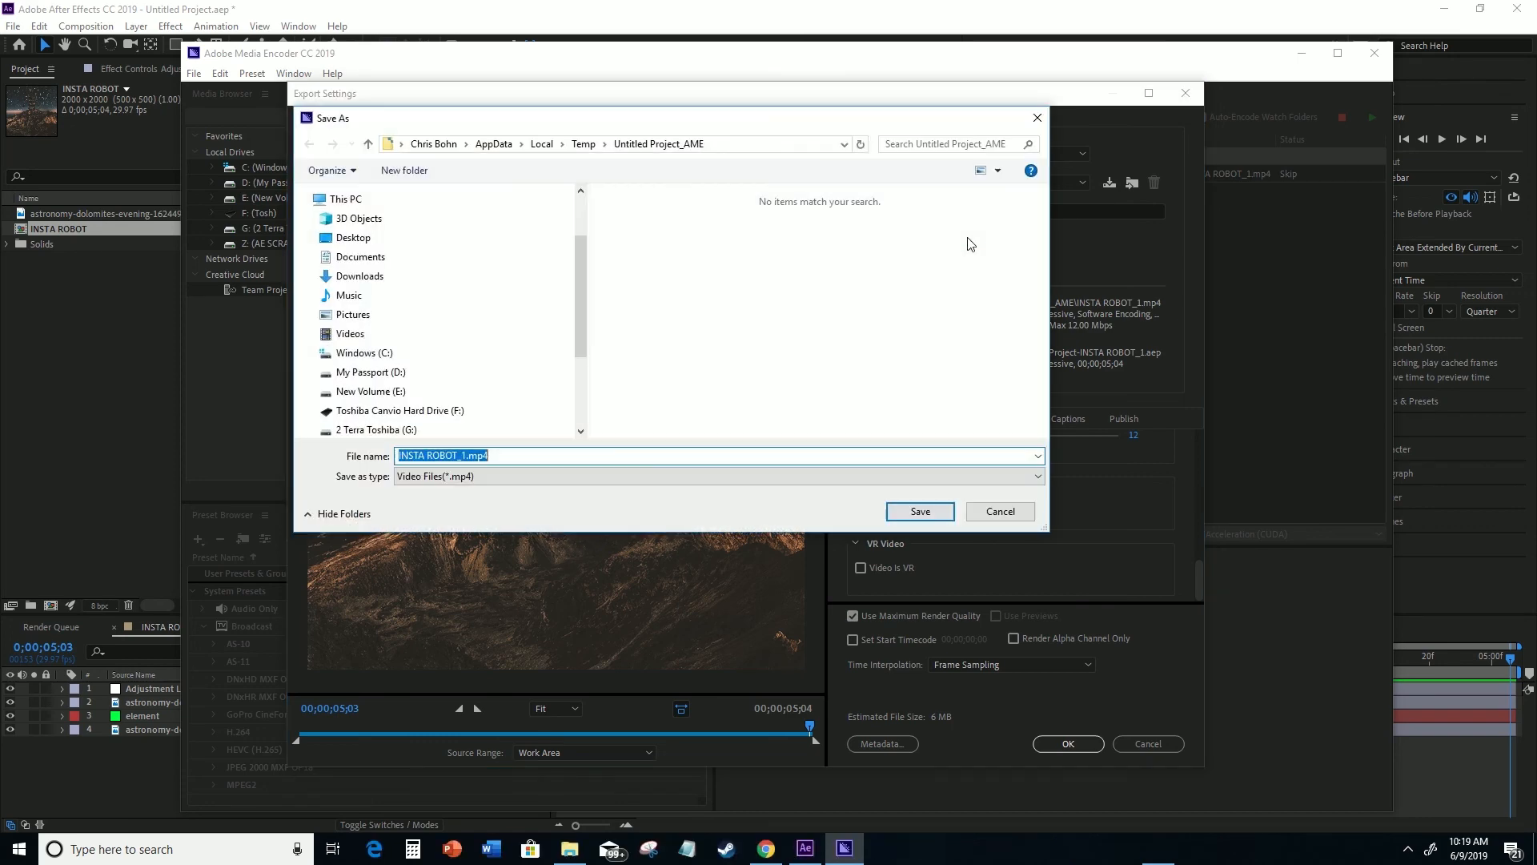
left_click(372, 429)
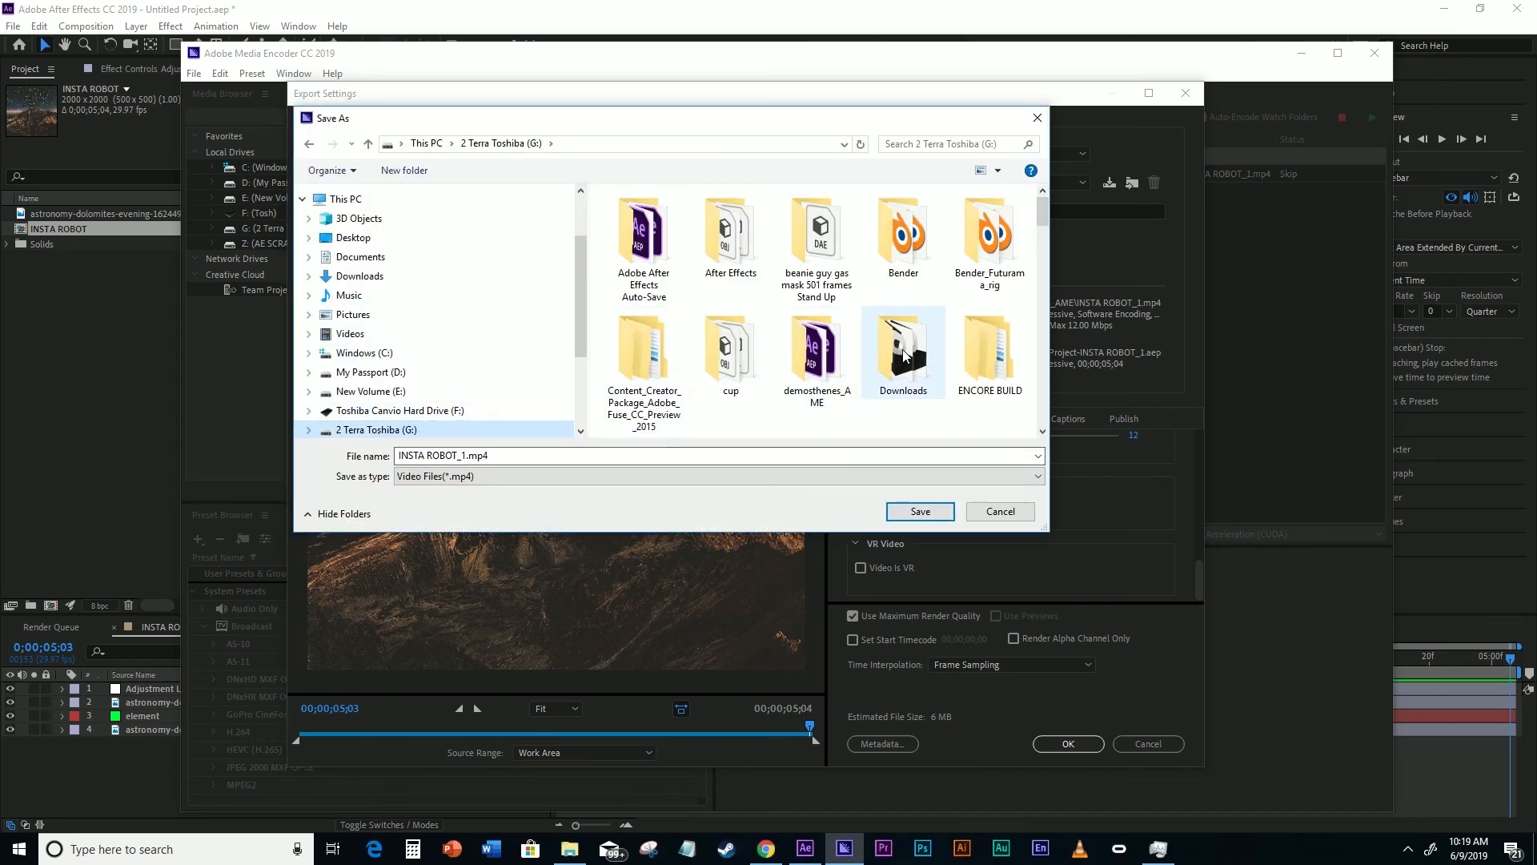
scroll(904, 376, "down", 10)
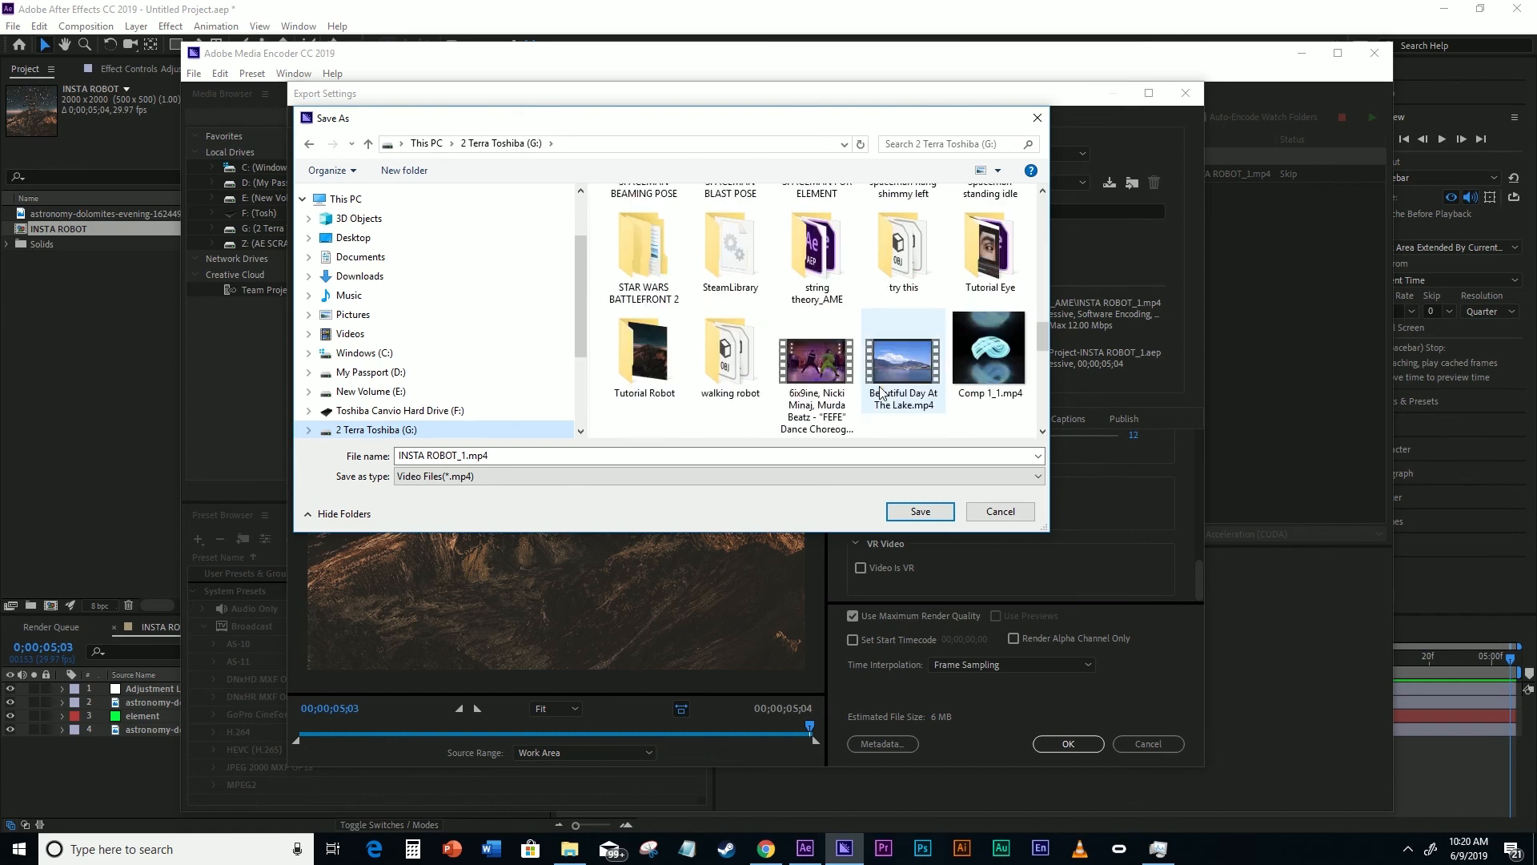
double_click(653, 356)
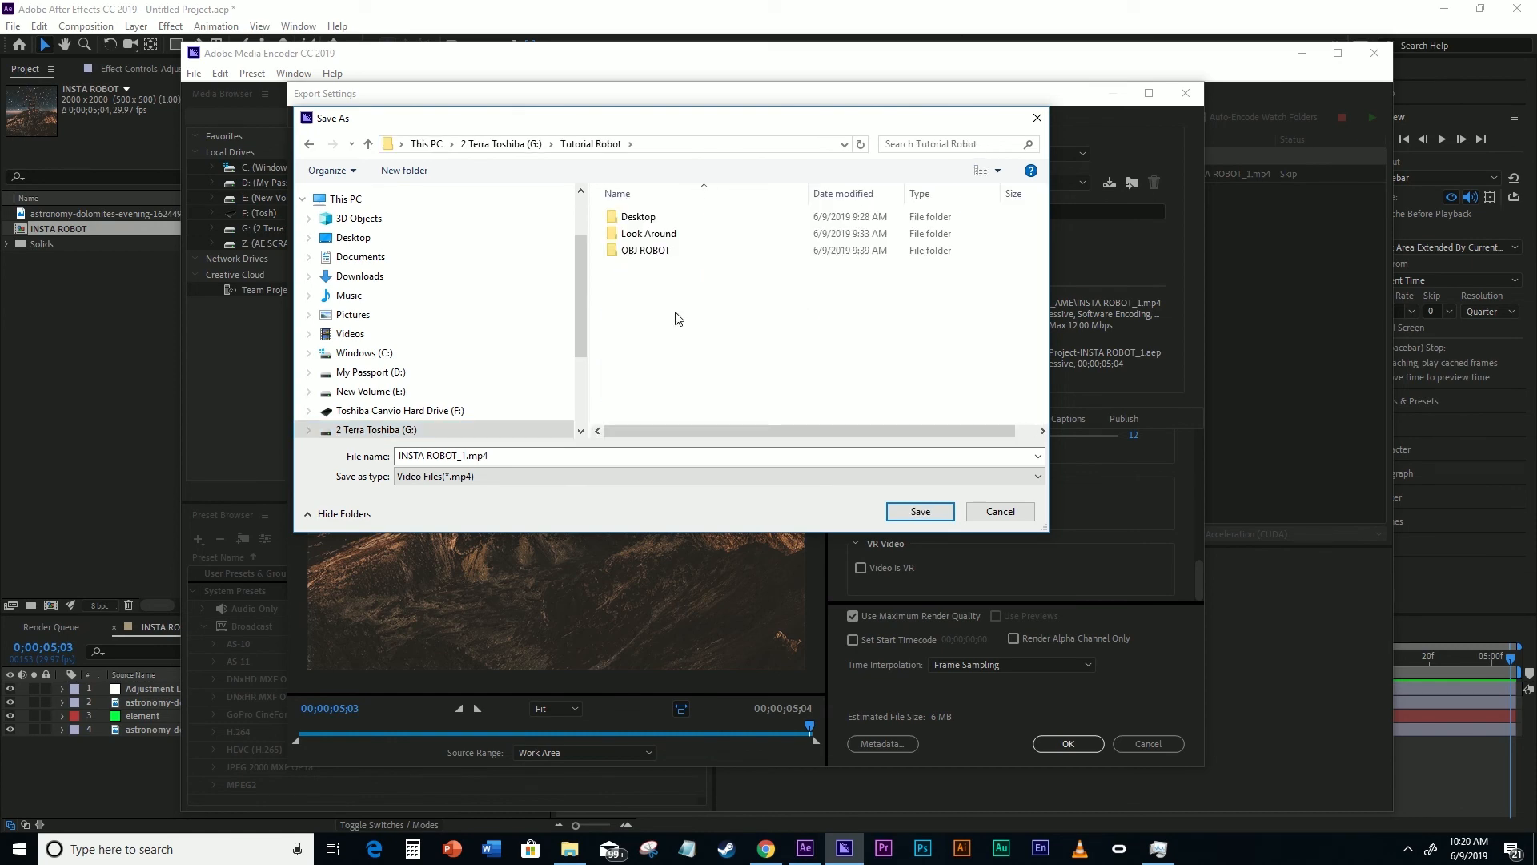
left_click(450, 455)
left_click_drag(468, 455, 459, 455)
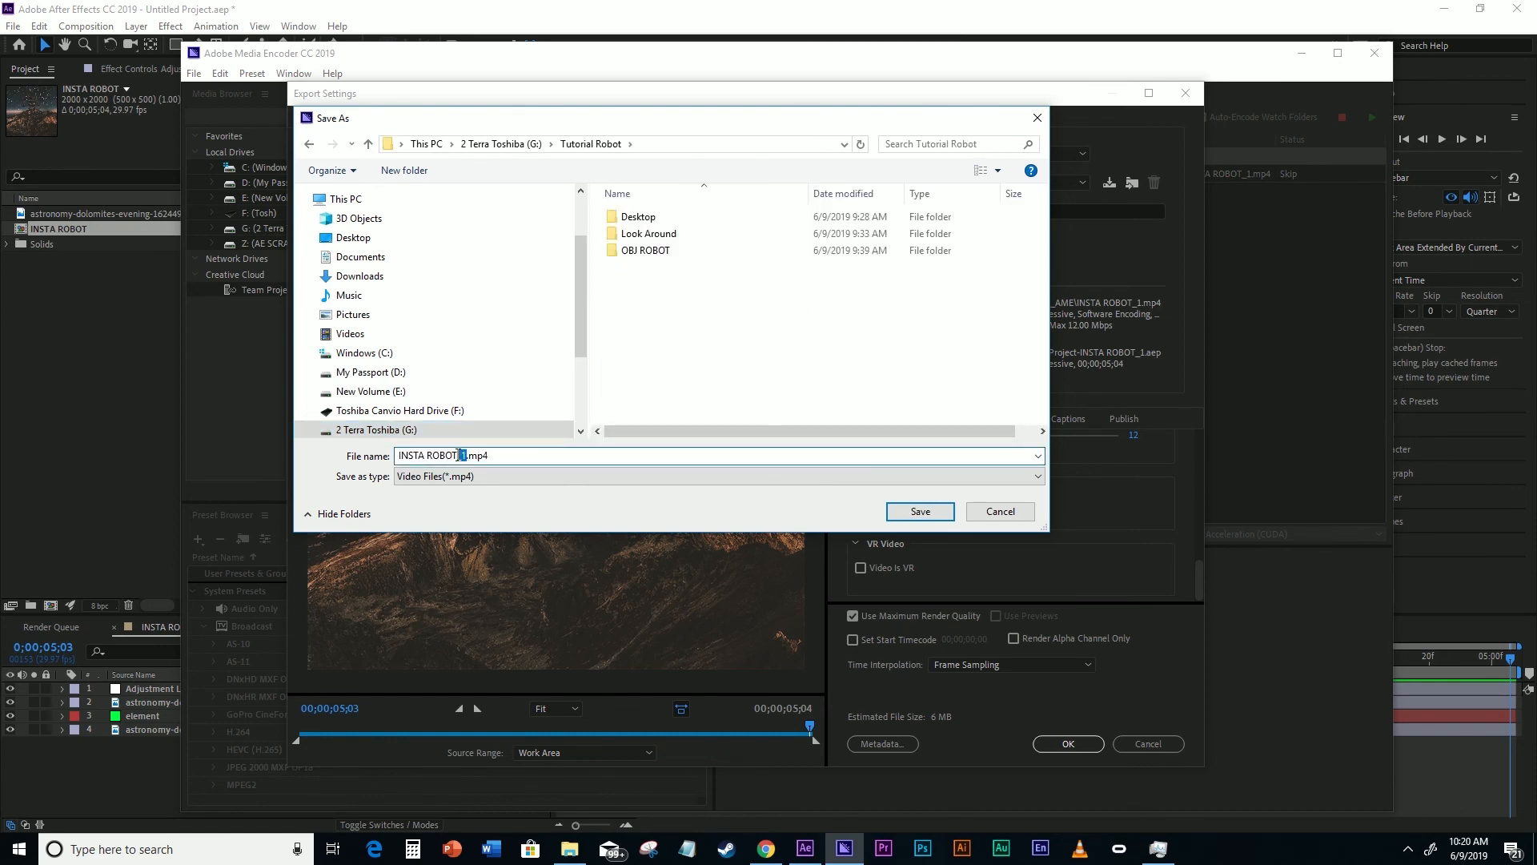
key("BackSpace")
left_click(920, 511)
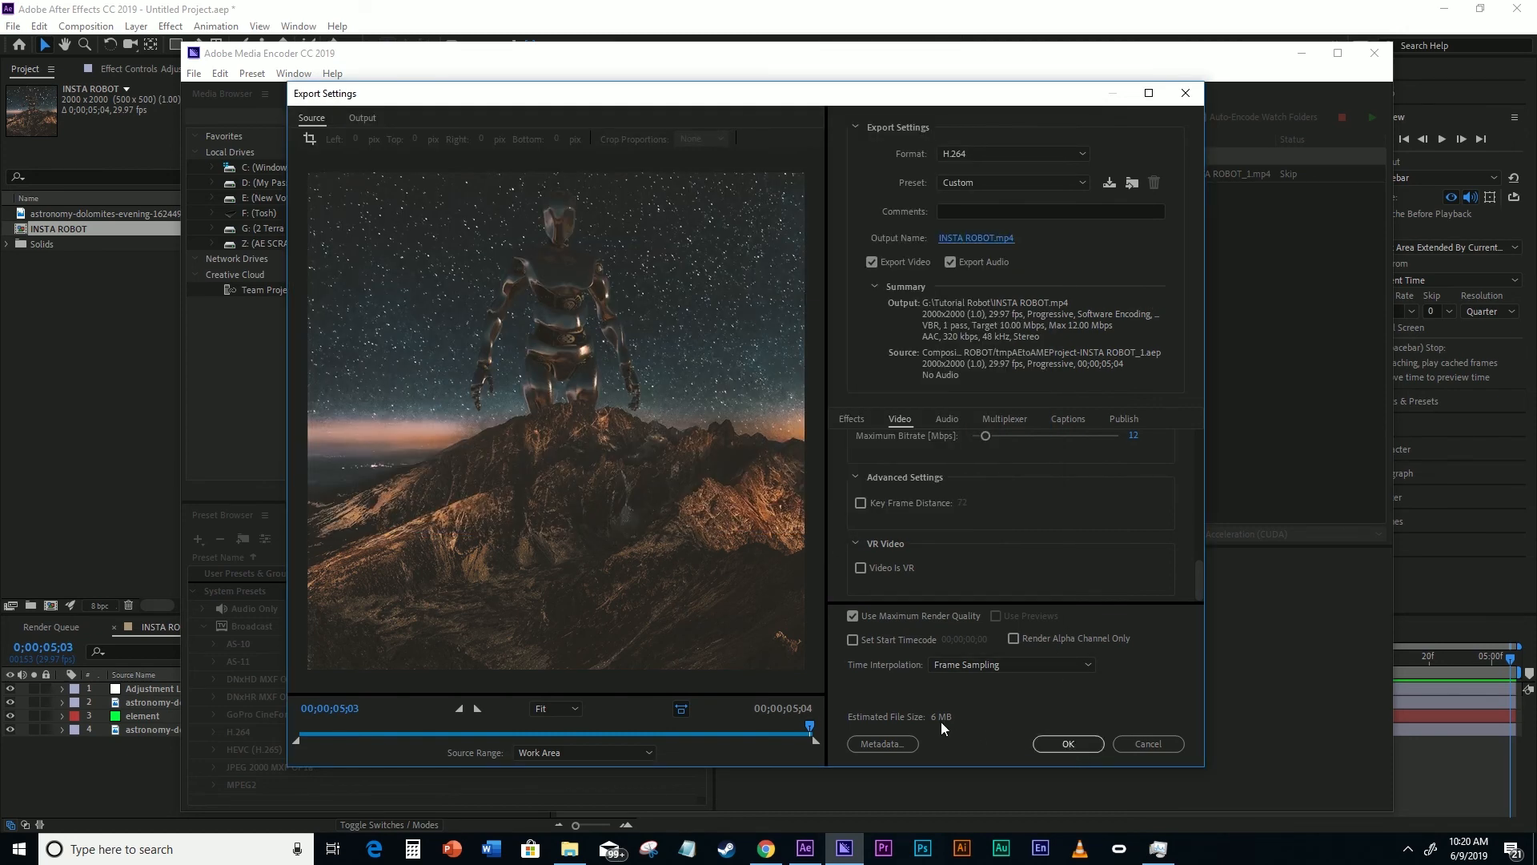
left_click(1070, 743)
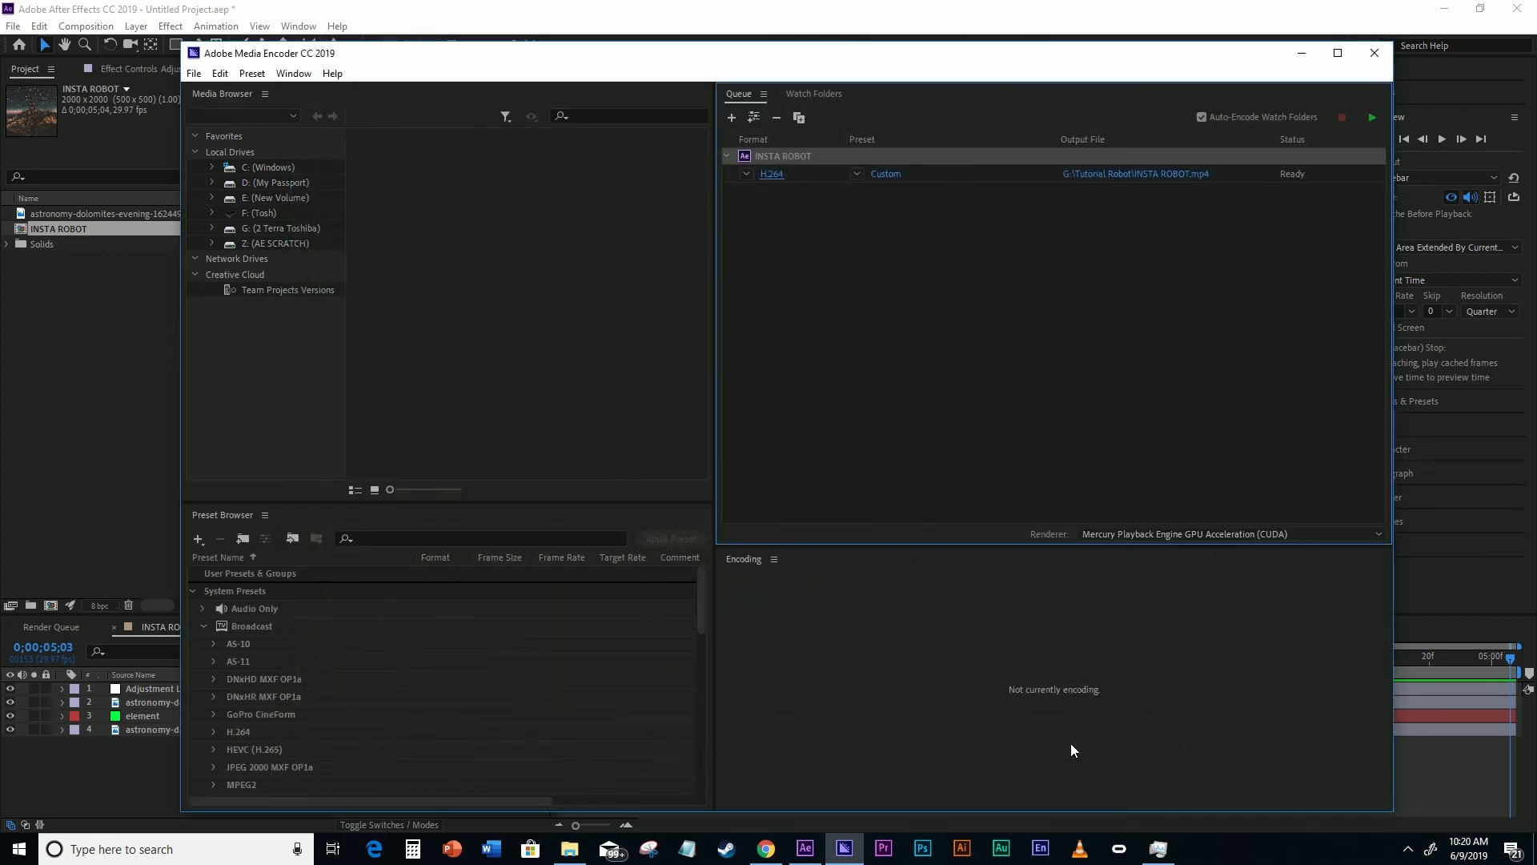
- Encode the queued composition, play the rendered INSTA ROBOT.mp4 from its output folder, and close the player
left_click(1369, 119)
left_click(1100, 174)
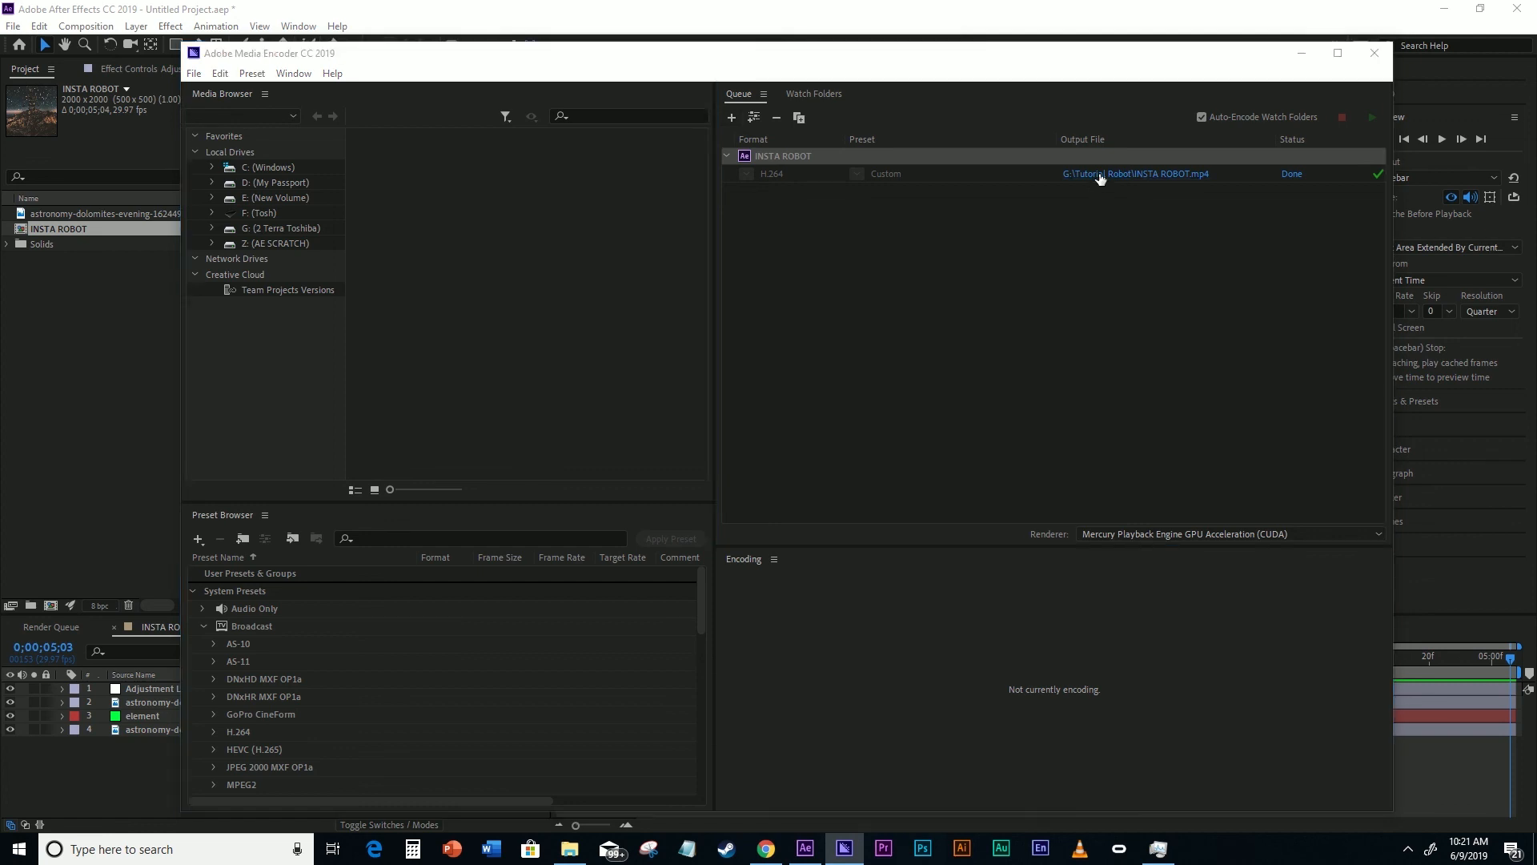
double_click(396, 278)
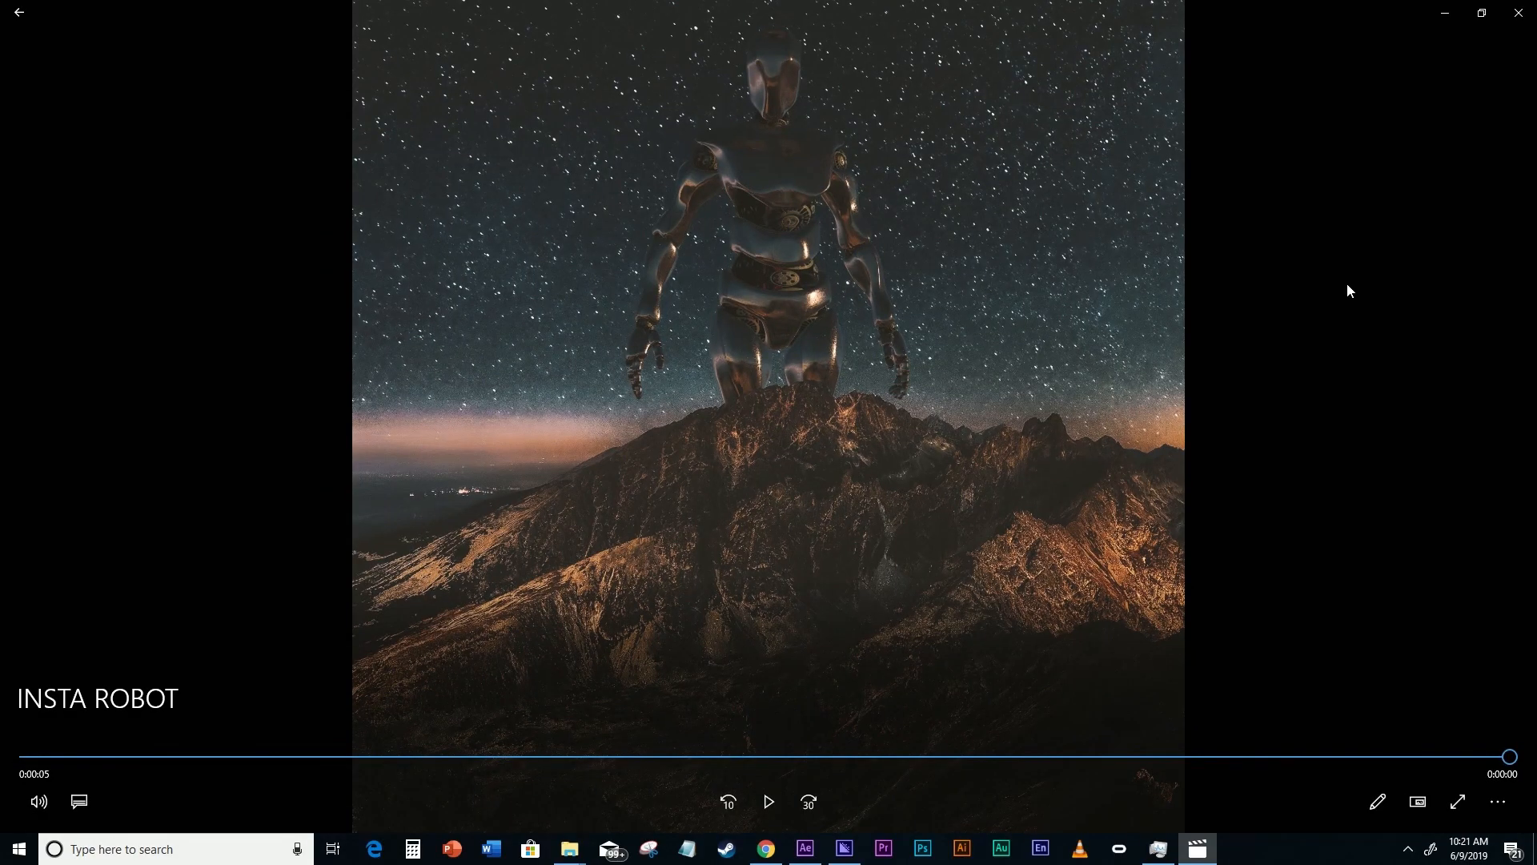
left_click(1517, 13)
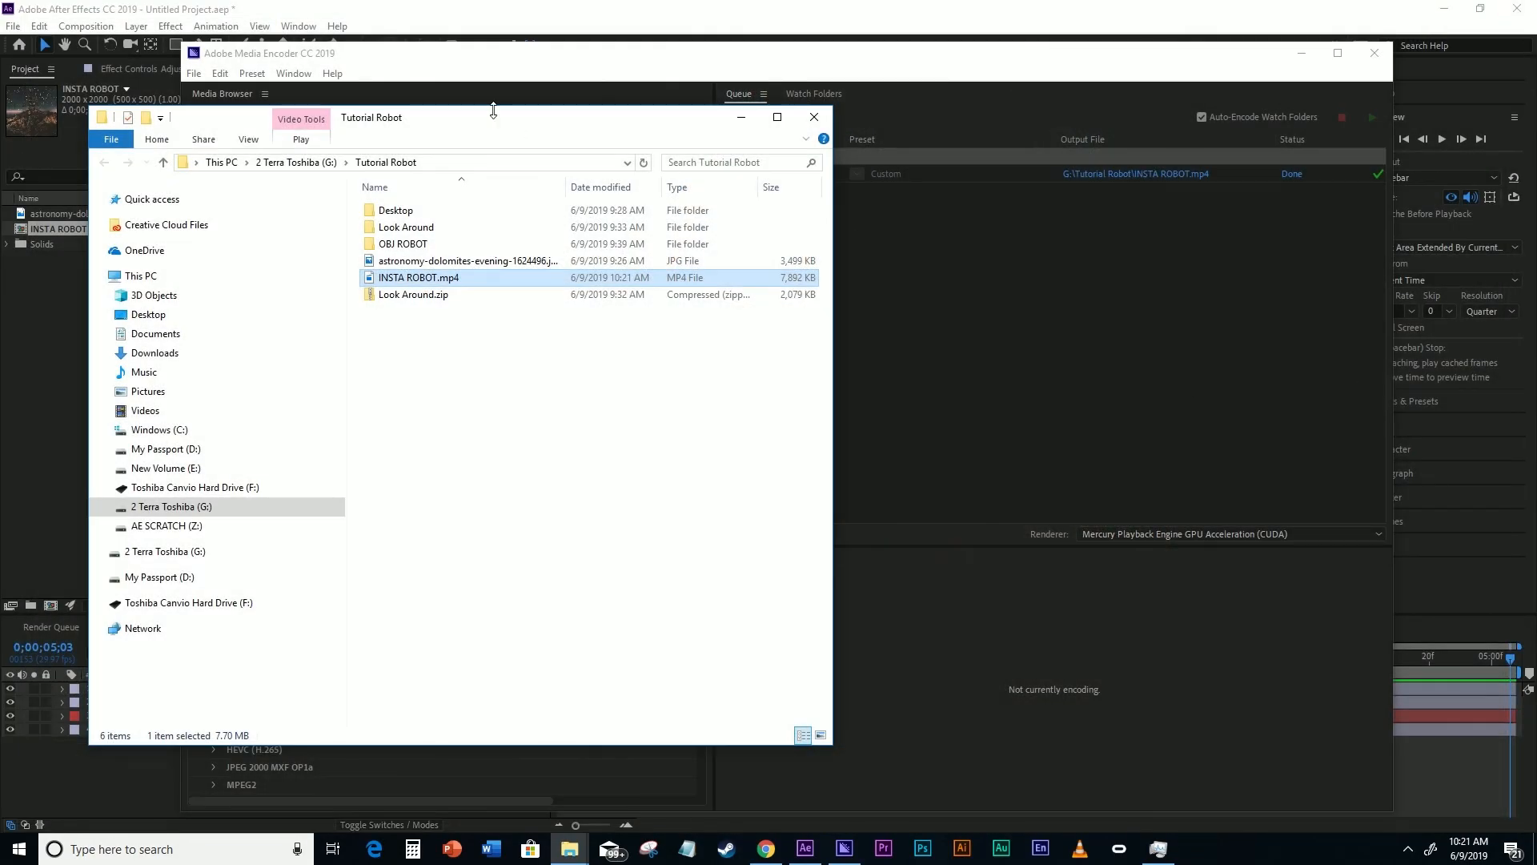
- Return to After Effects and enable Shadows in the Render Settings of the element layer's Element effect
left_click(436, 15)
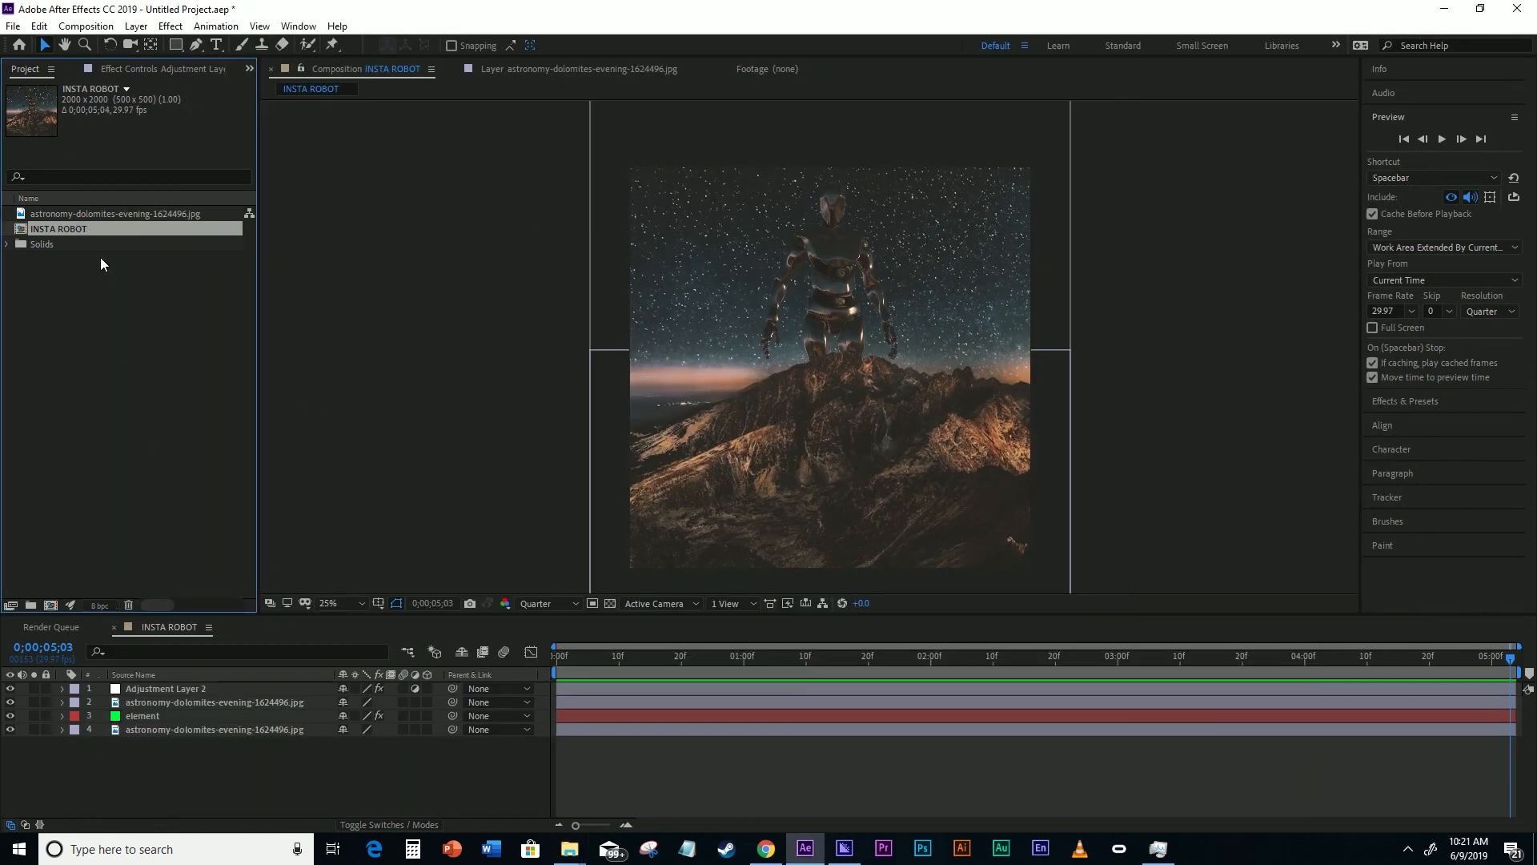
left_click(162, 68)
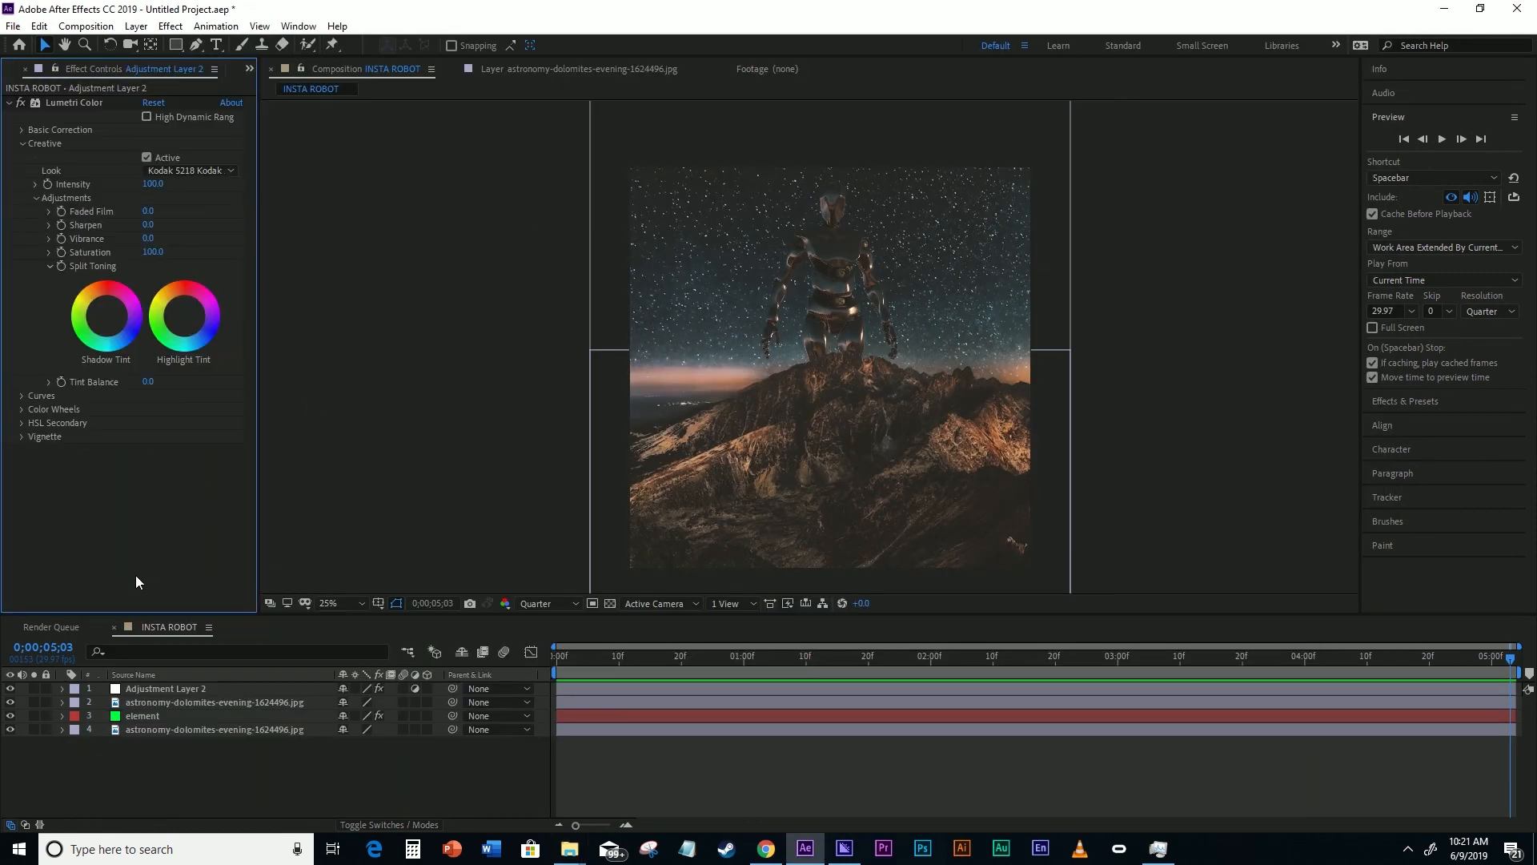
left_click(138, 712)
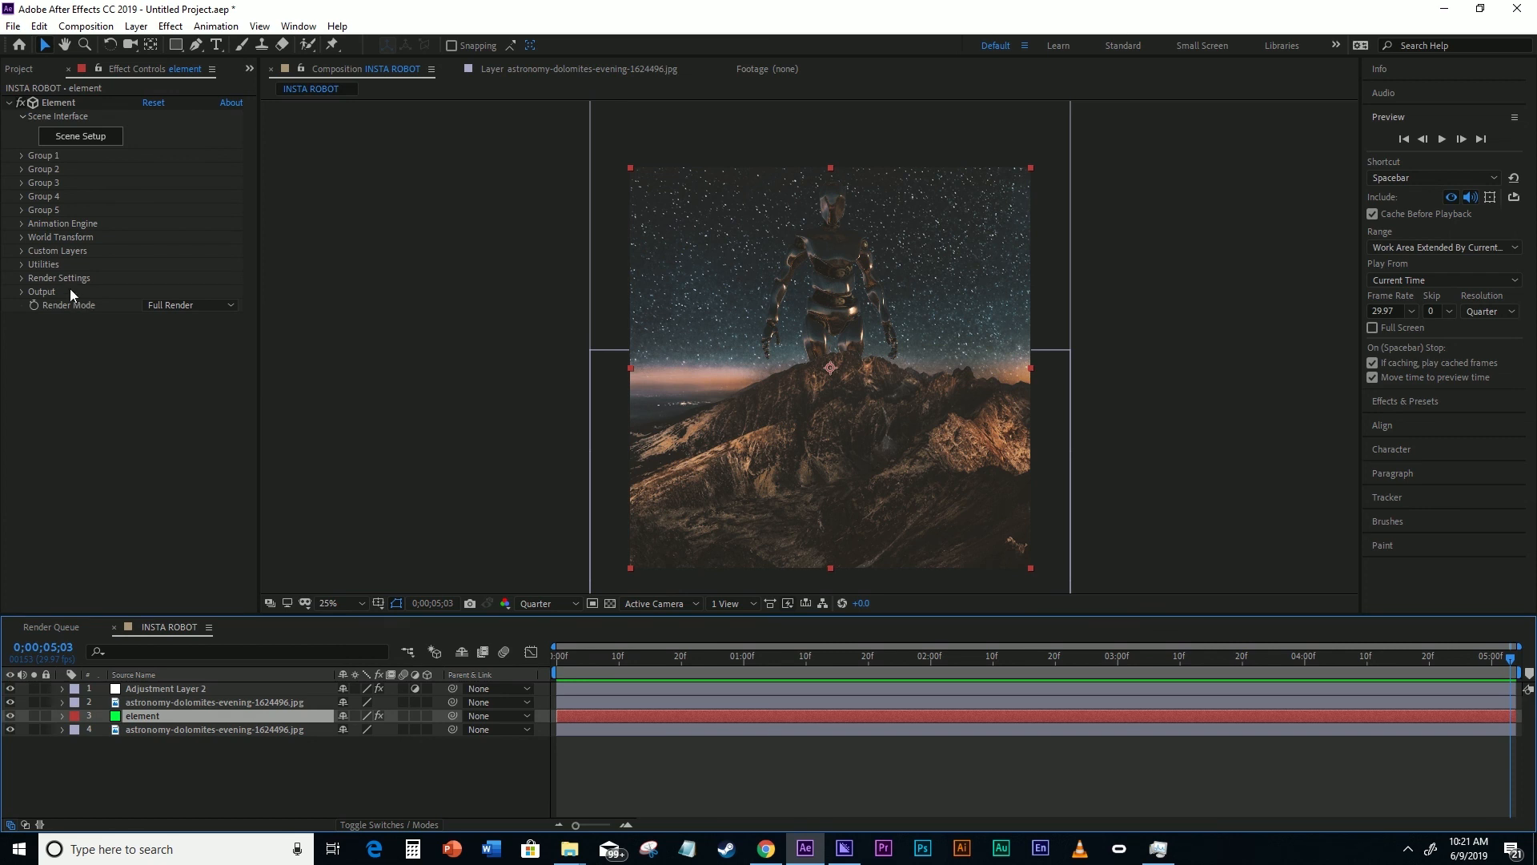
left_click(23, 278)
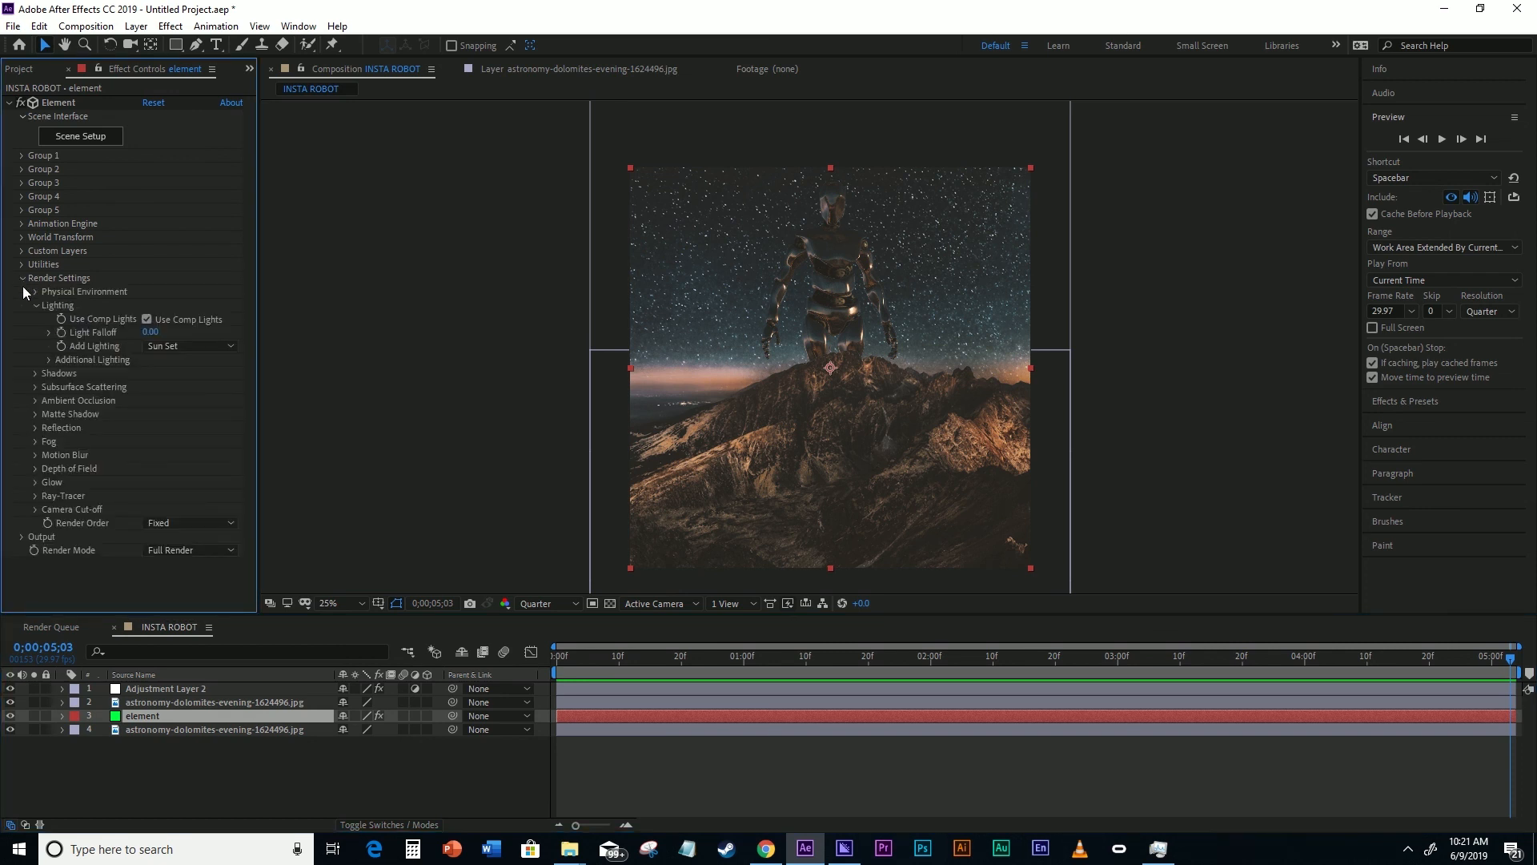
left_click(35, 373)
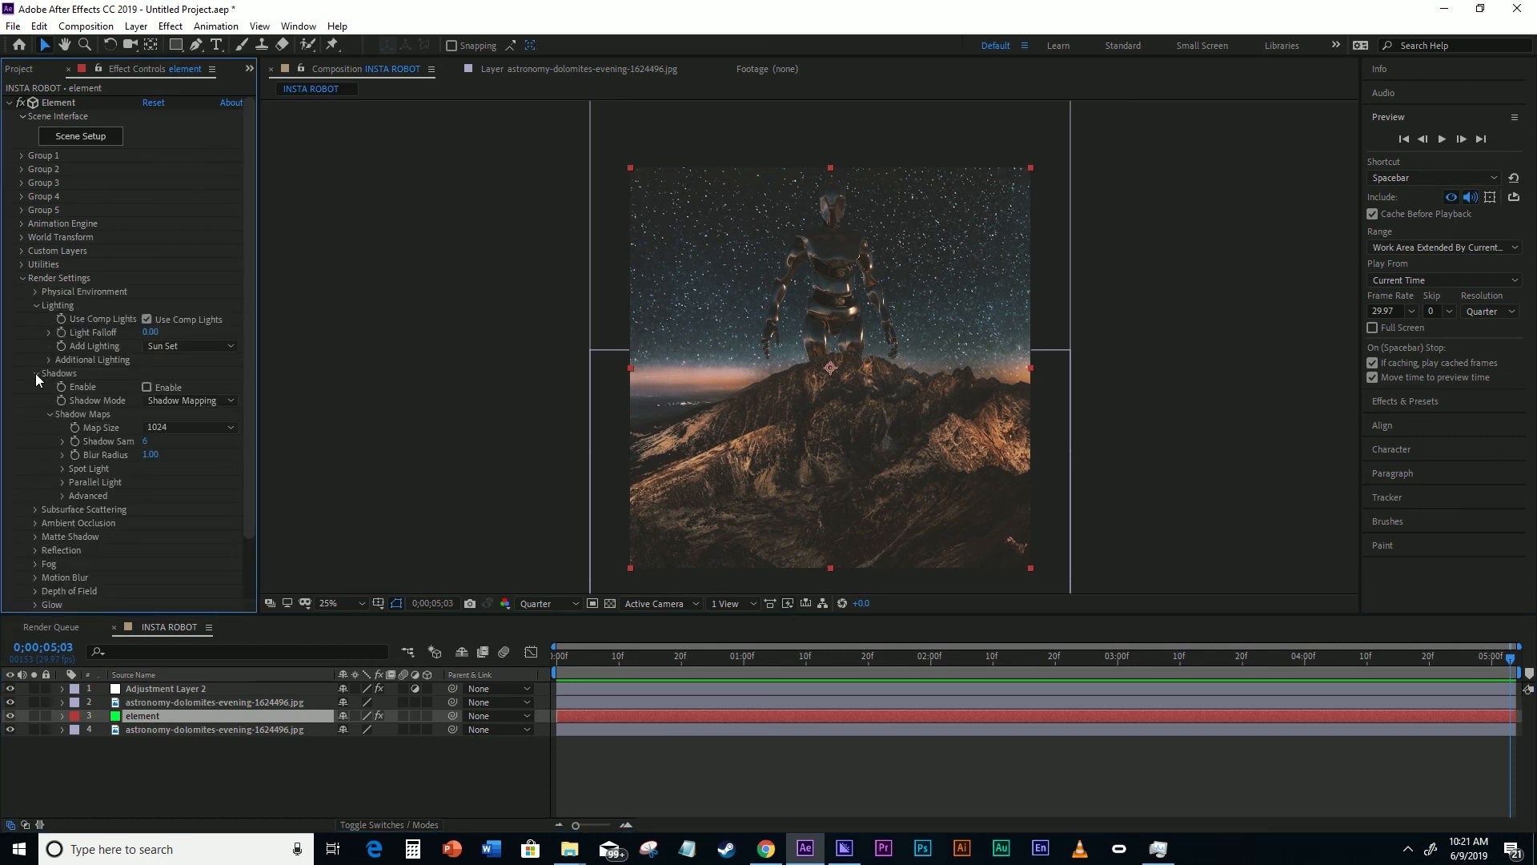
left_click(147, 387)
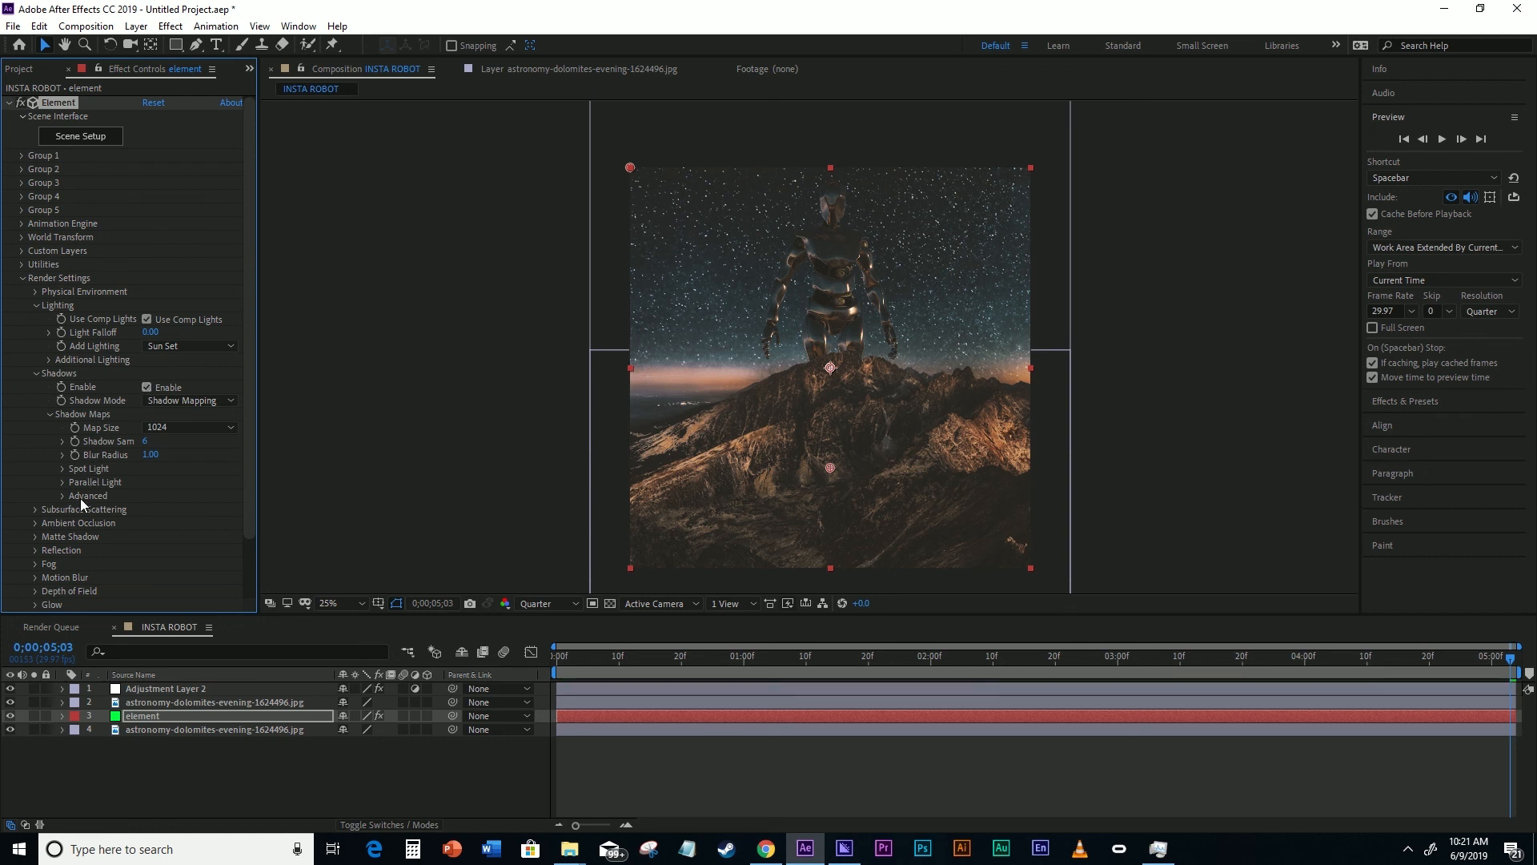
- Enable Ambient Occlusion in the Element effect and set the SSAO Intensity to 25.3, inspecting the robot's shading
left_click(36, 524)
left_click(147, 414)
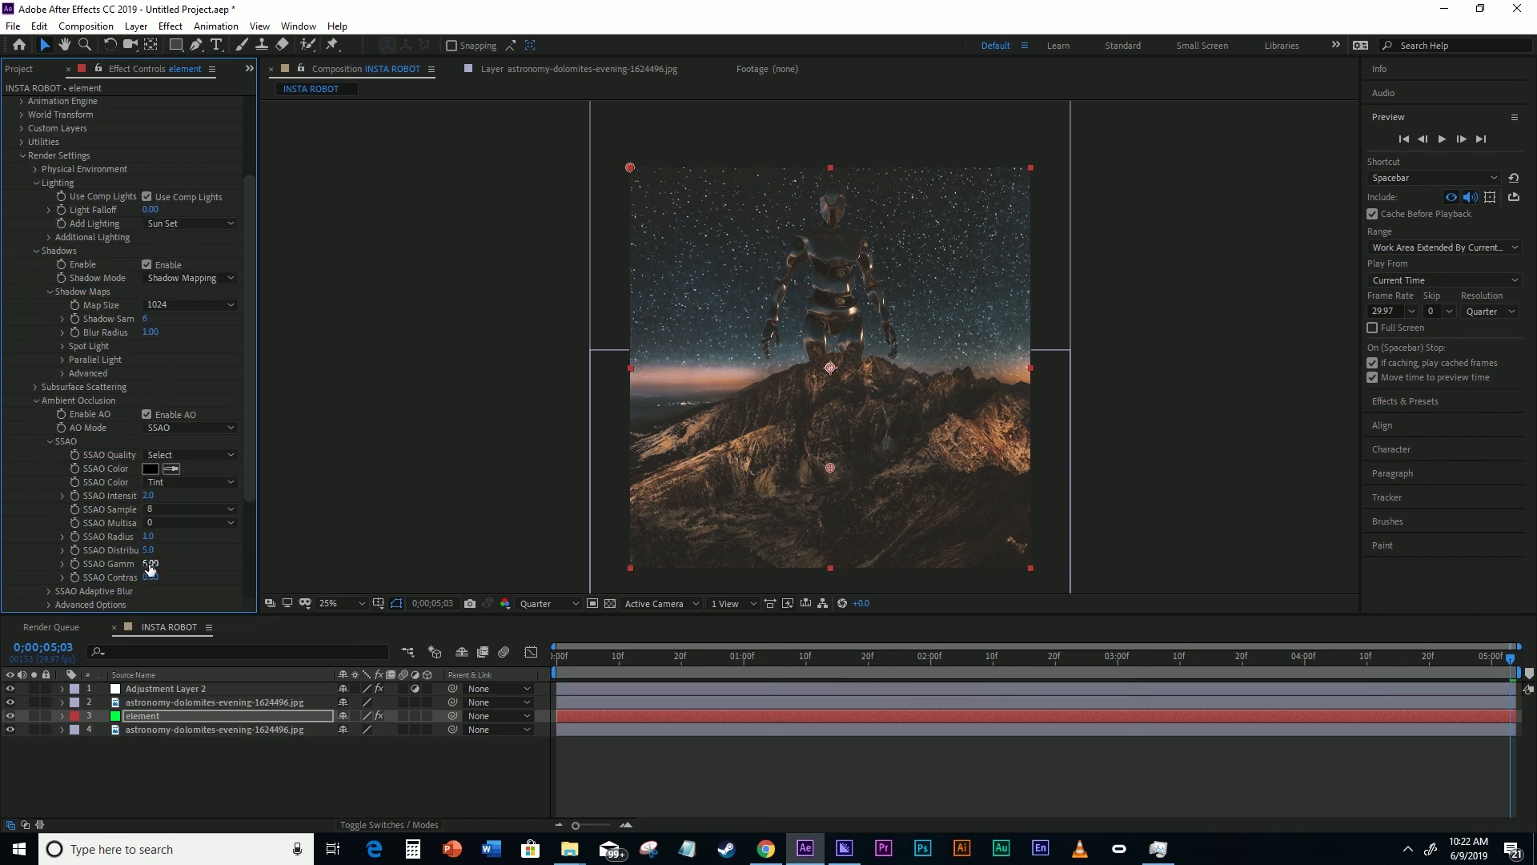
mouse_move(147, 497)
left_mouse_down()
mouse_move(359, 490)
mouse_move(373, 472)
mouse_move(133, 453)
mouse_move(237, 449)
left_mouse_up()
left_click_drag(330, 443, 234, 434)
left_click_drag(156, 424, 292, 425)
scroll(923, 324, "up", 2)
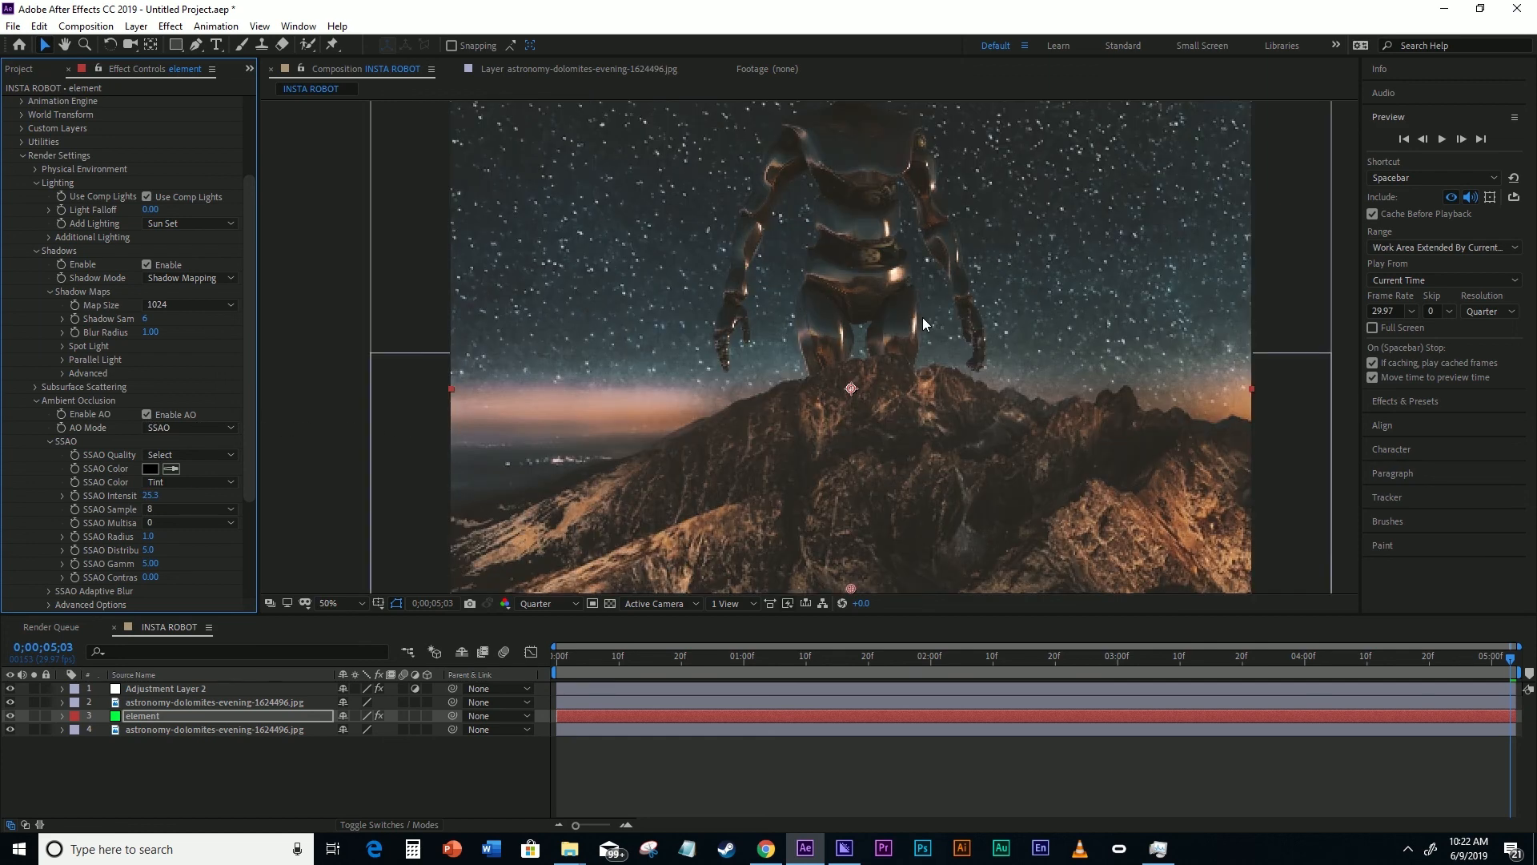
key("h")
left_click_drag(997, 309, 1011, 413)
key("v")
scroll(907, 402, "down", 2)
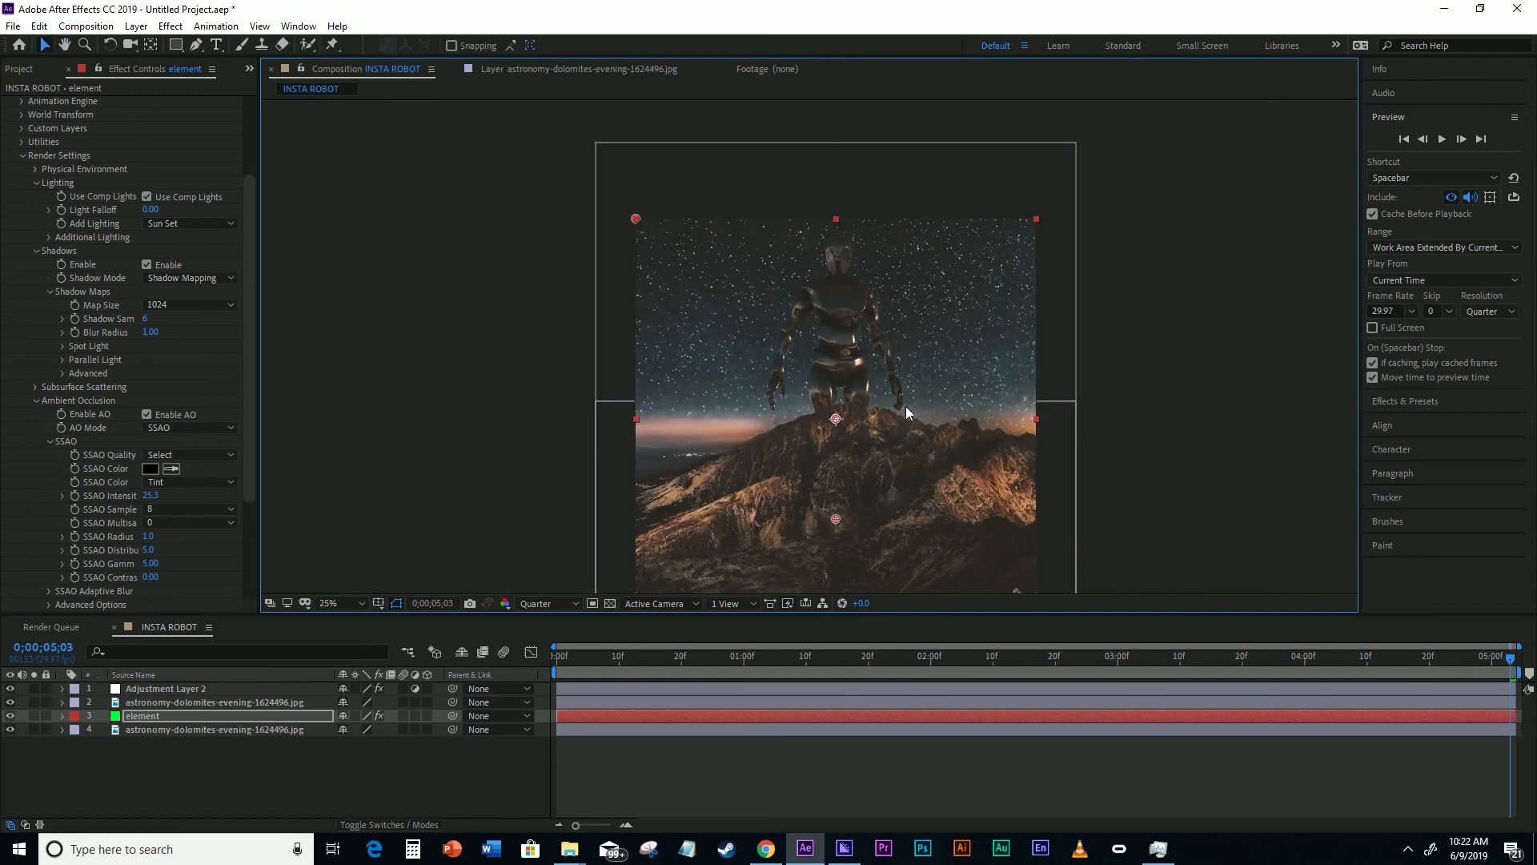
scroll(999, 474, "up", 2)
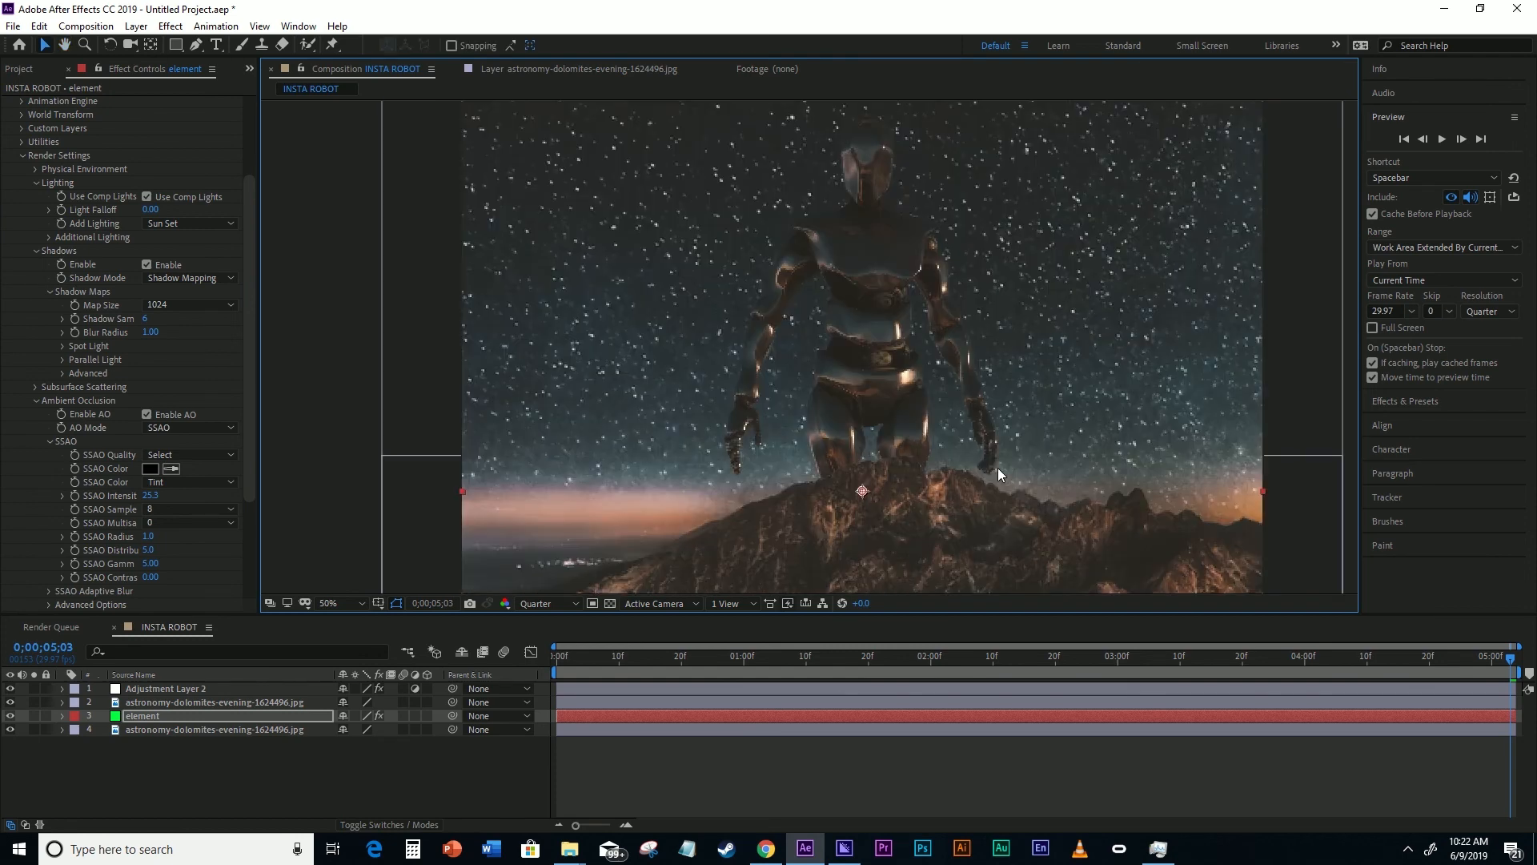